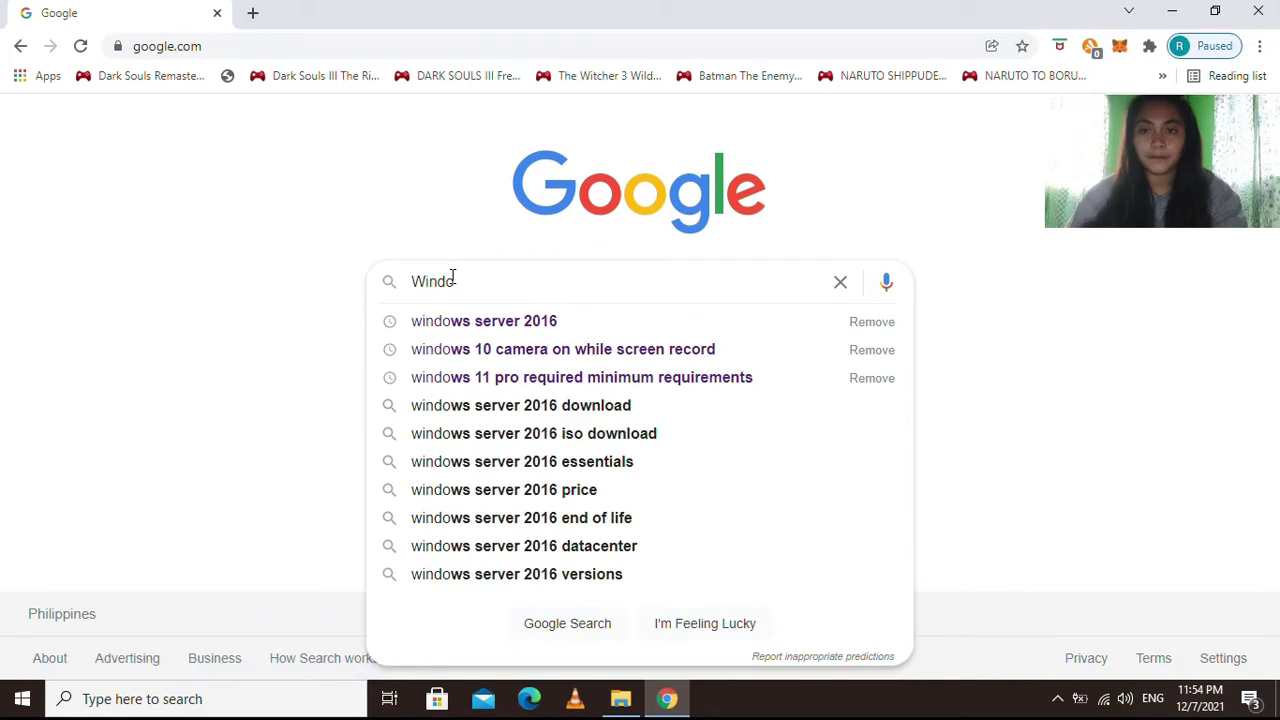
Search Google for 'Windows server 2016'.
{"action": "type", "text": "ws server 2016"}
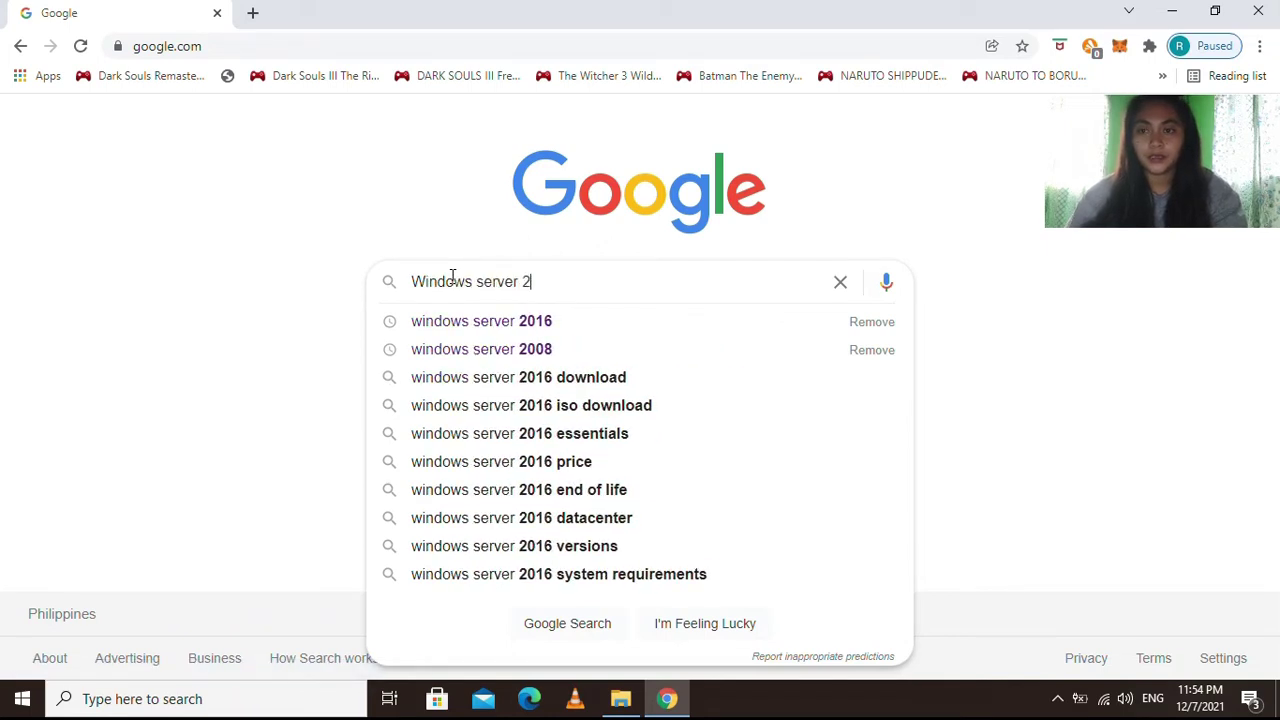
{"action": "key", "text": "Return"}
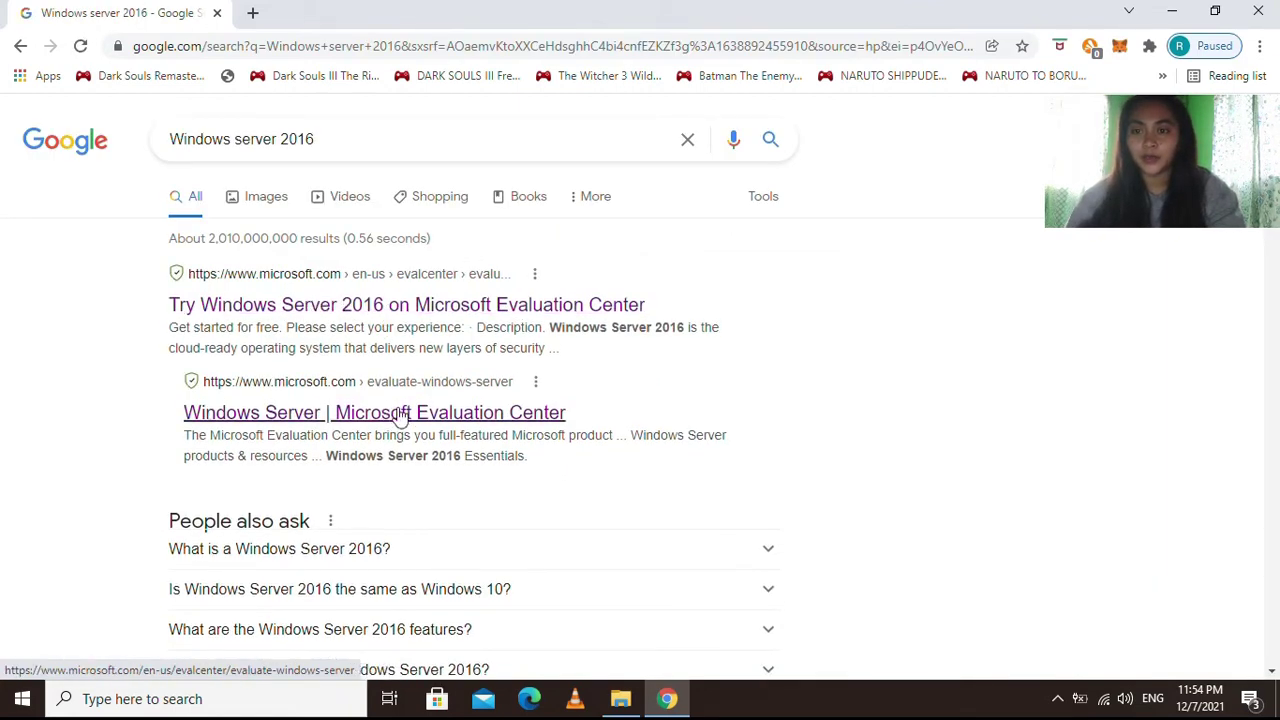
Open the Windows Server Evaluation Center, expand Windows Server 2016, choose ISO and continue.
{"action": "left_click", "coordinate": [345, 415]}
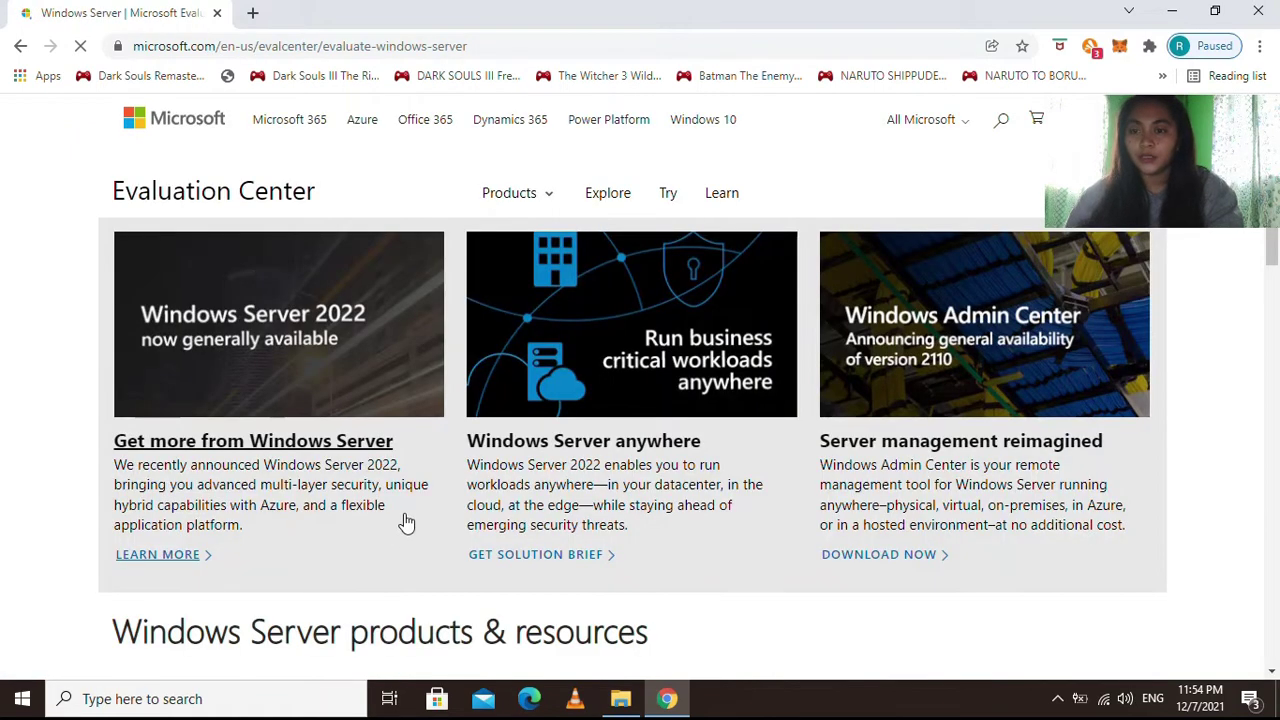
{"action": "scroll", "coordinate": [430, 530], "scroll_direction": "down", "scroll_amount": 1}
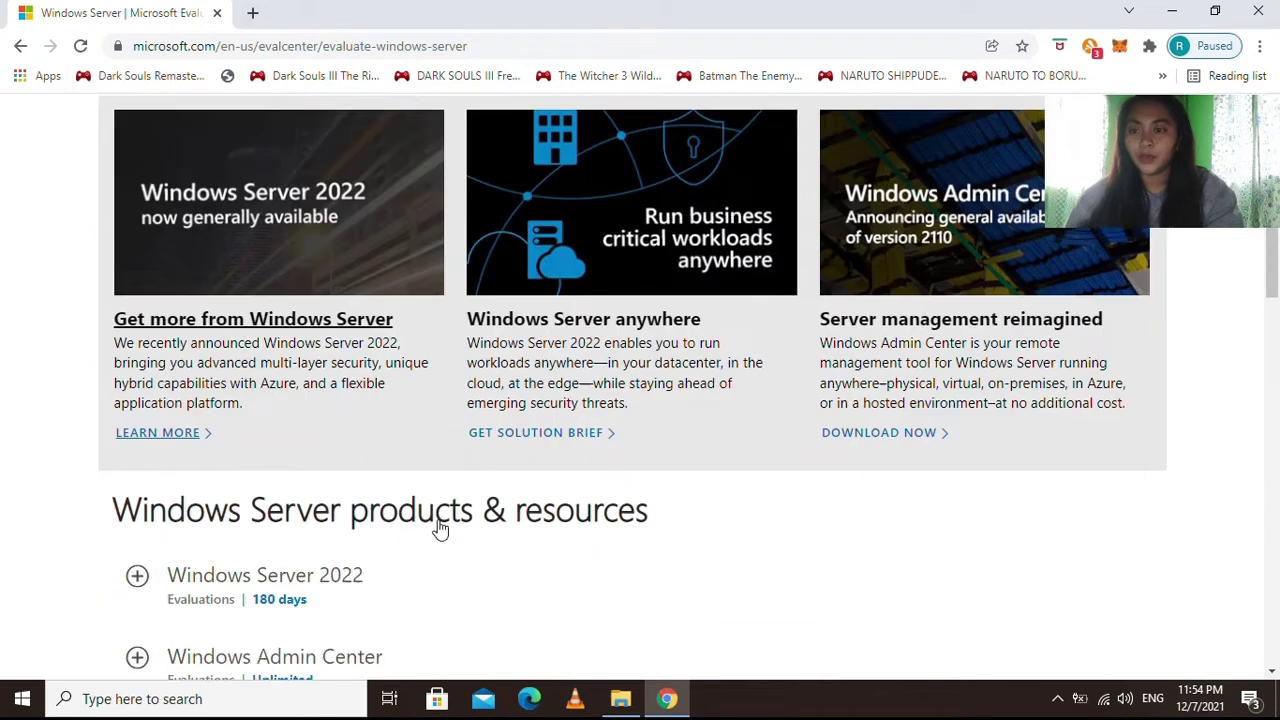
{"action": "scroll", "coordinate": [438, 530], "scroll_direction": "down", "scroll_amount": 4}
{"action": "scroll", "coordinate": [362, 450], "scroll_direction": "down", "scroll_amount": 2}
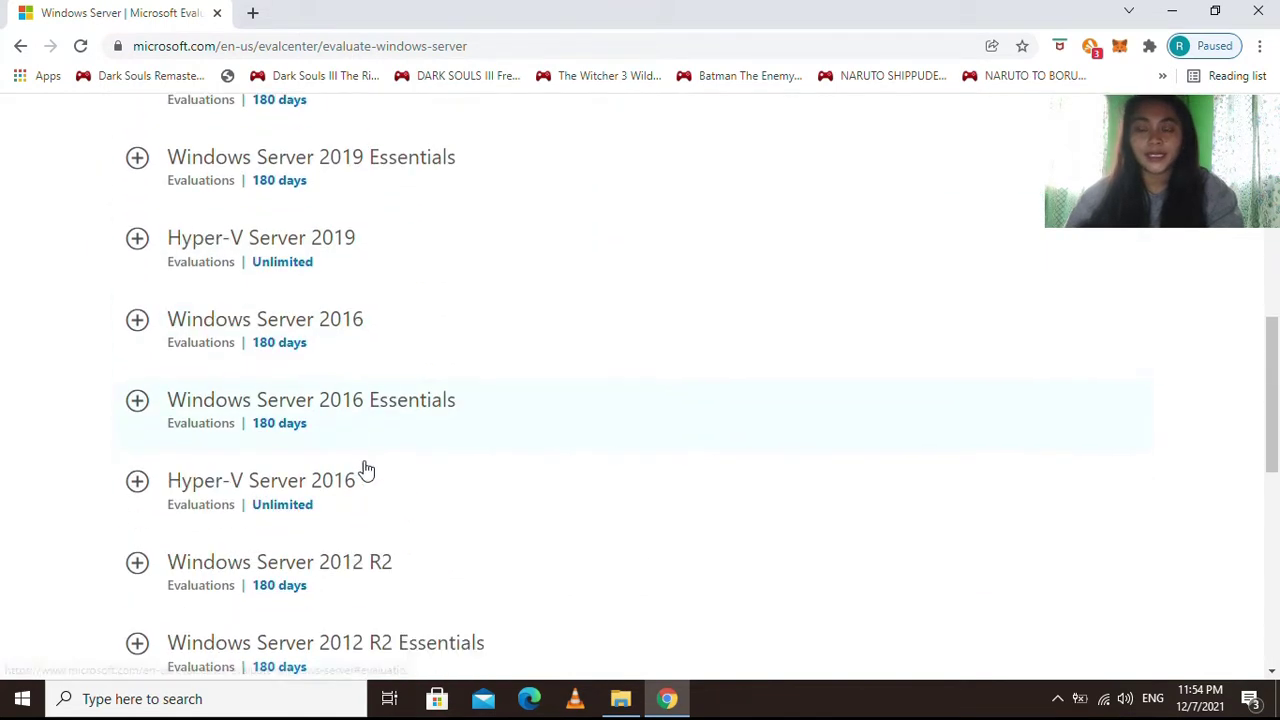
{"action": "scroll", "coordinate": [366, 470], "scroll_direction": "down", "scroll_amount": 1}
{"action": "left_click", "coordinate": [288, 265]}
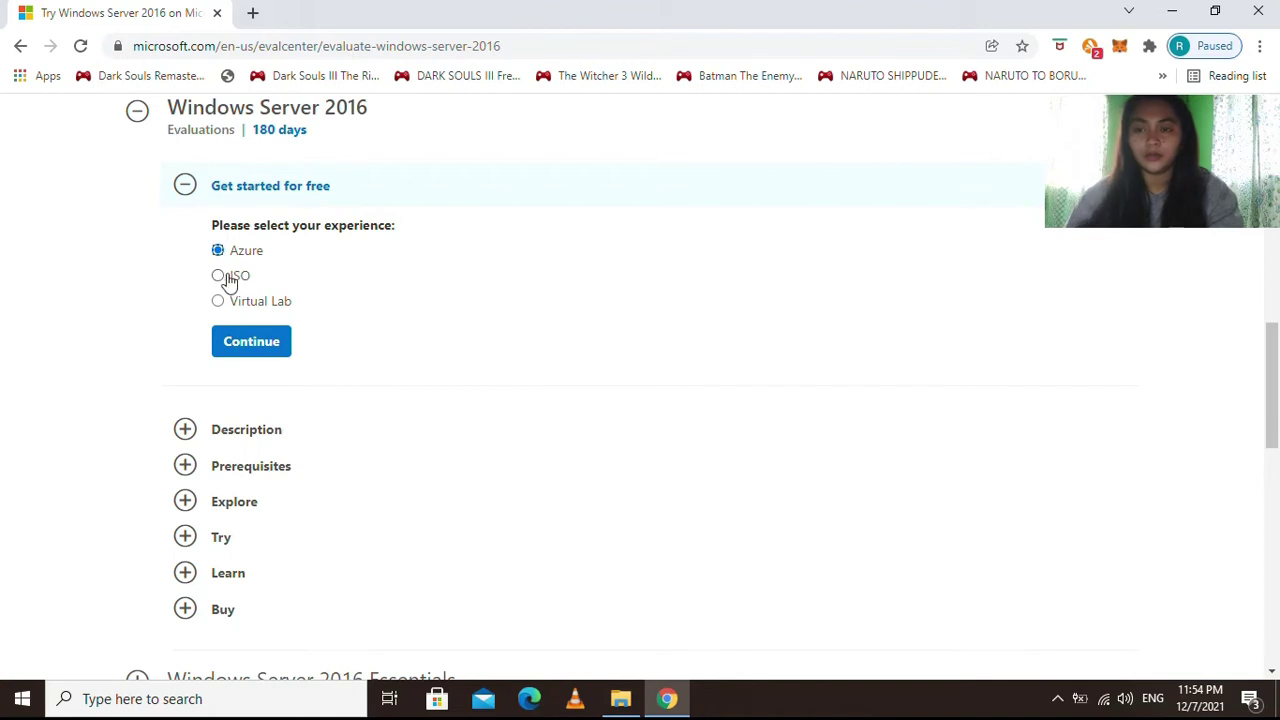
{"action": "left_click", "coordinate": [224, 277]}
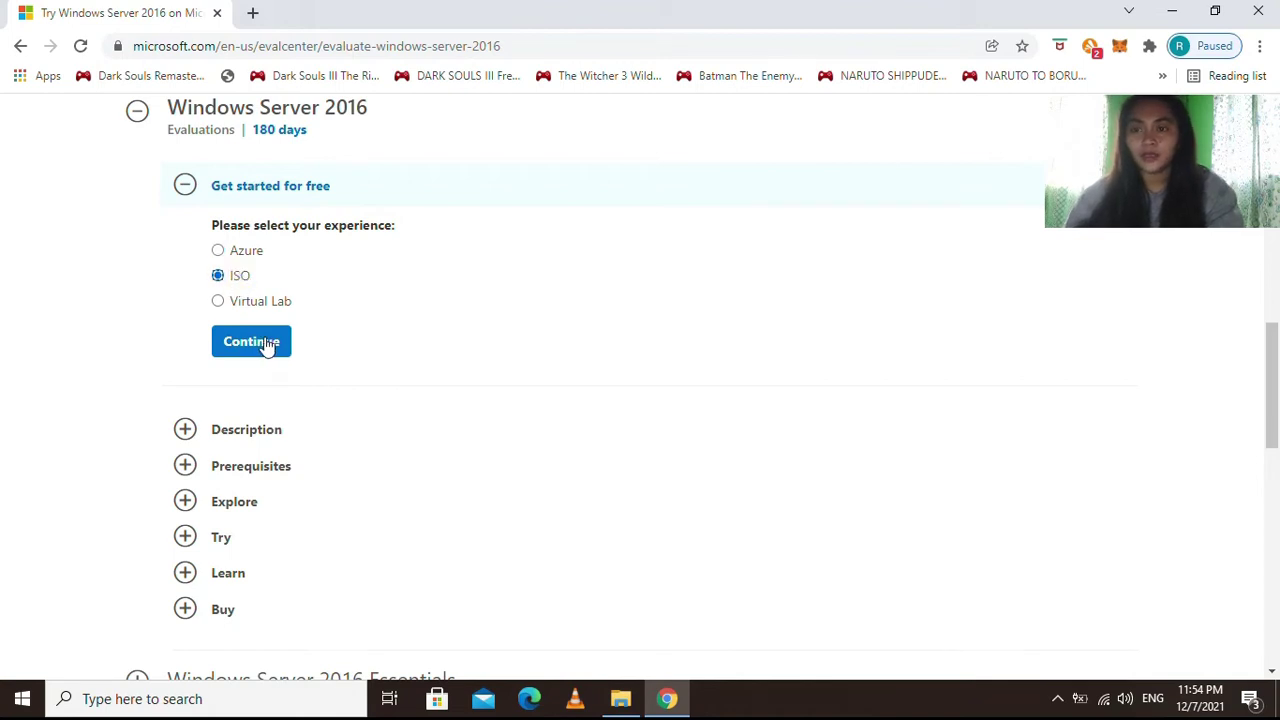
{"action": "left_click", "coordinate": [263, 342]}
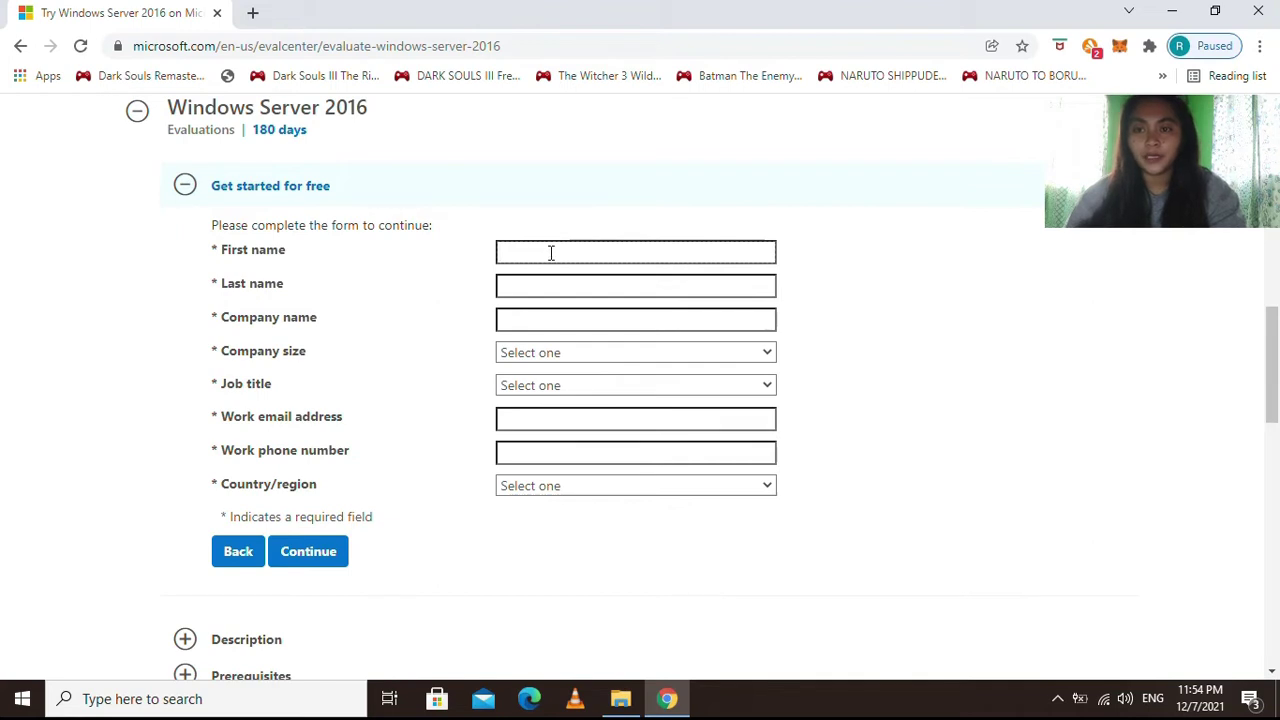
Autofill the registration name fields from saved details and complete the last name.
{"action": "type", "text": "DAN"}
{"action": "key", "text": "Down"}
{"action": "key", "text": "Return"}
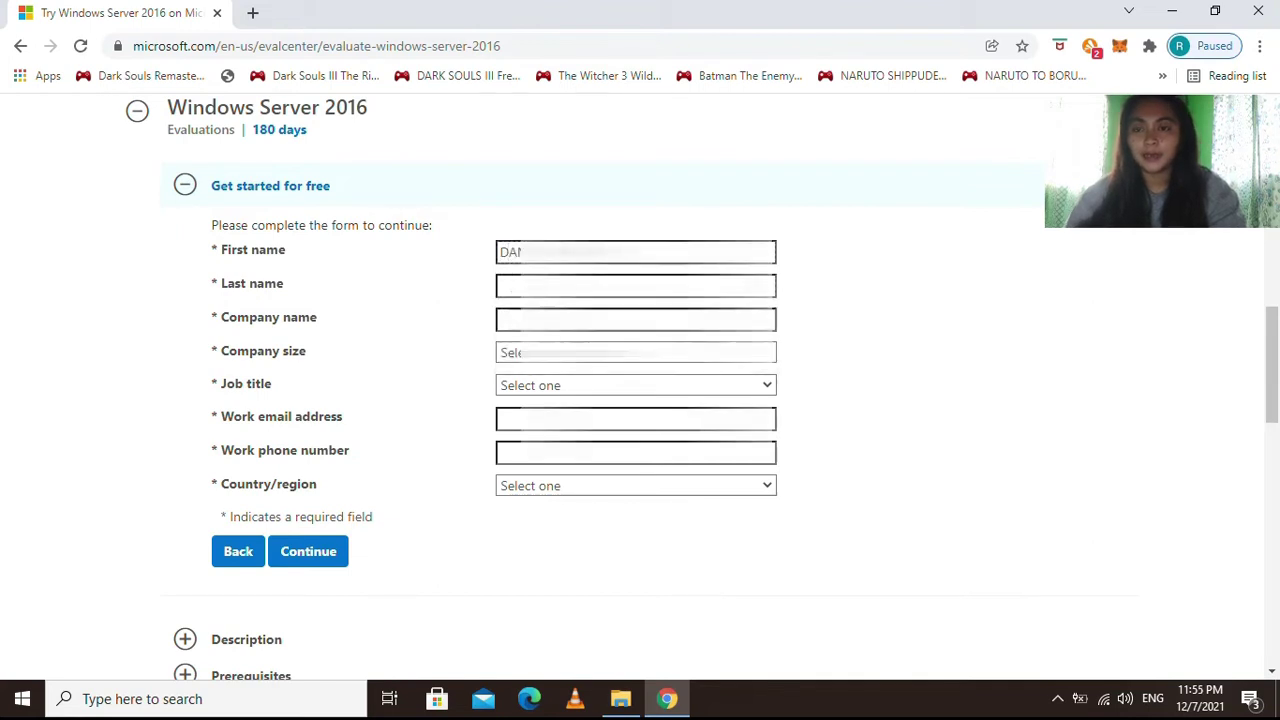
{"action": "left_click", "coordinate": [635, 286]}
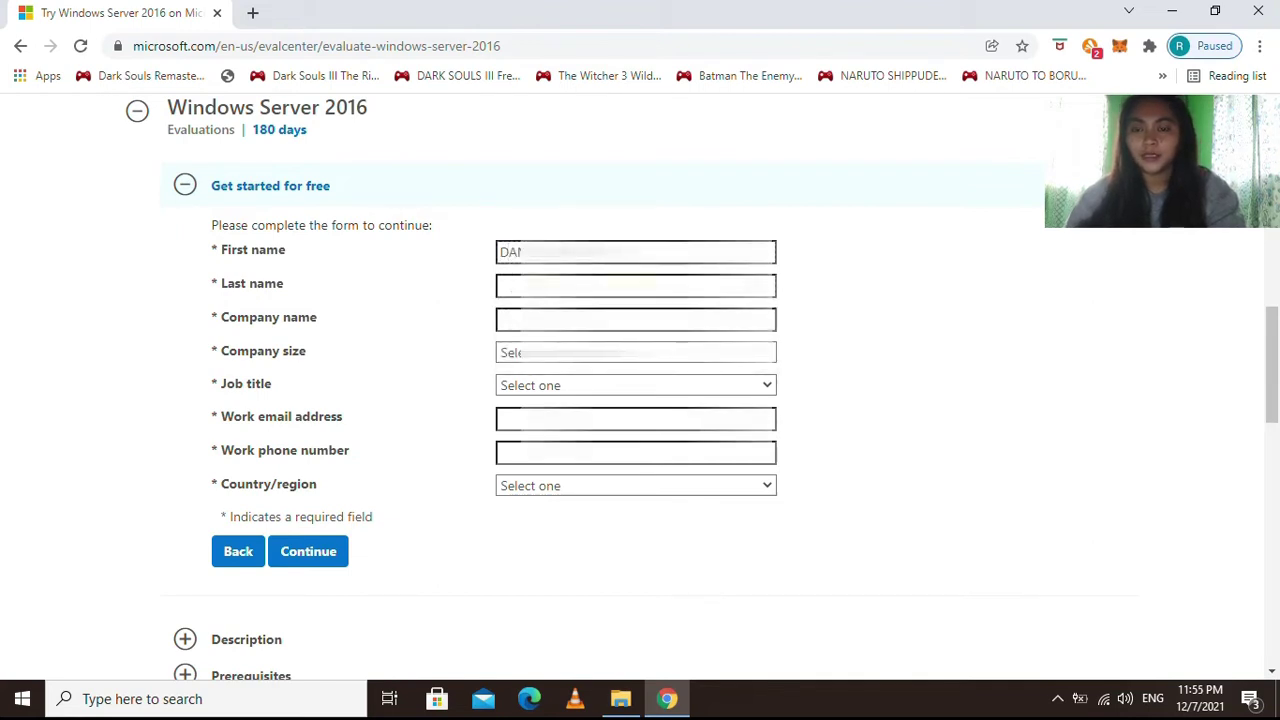
{"action": "type", "text": "DEL"}
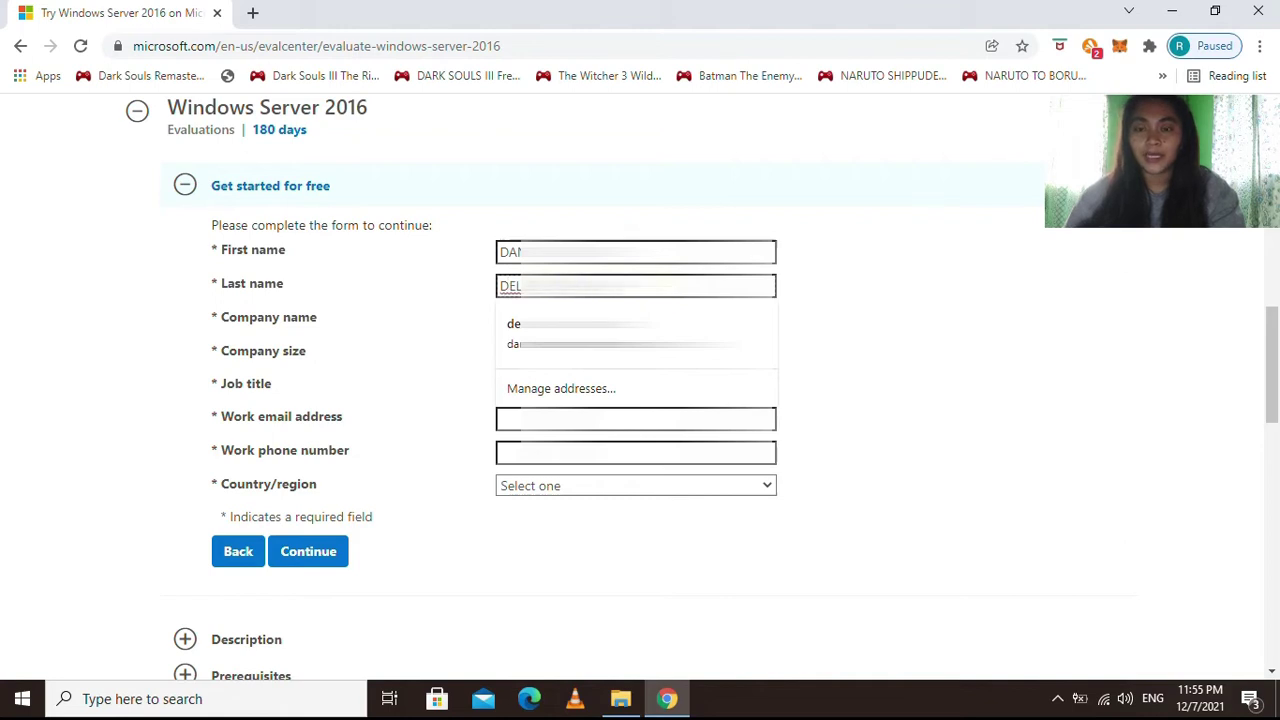
{"action": "key", "text": "Tab"}
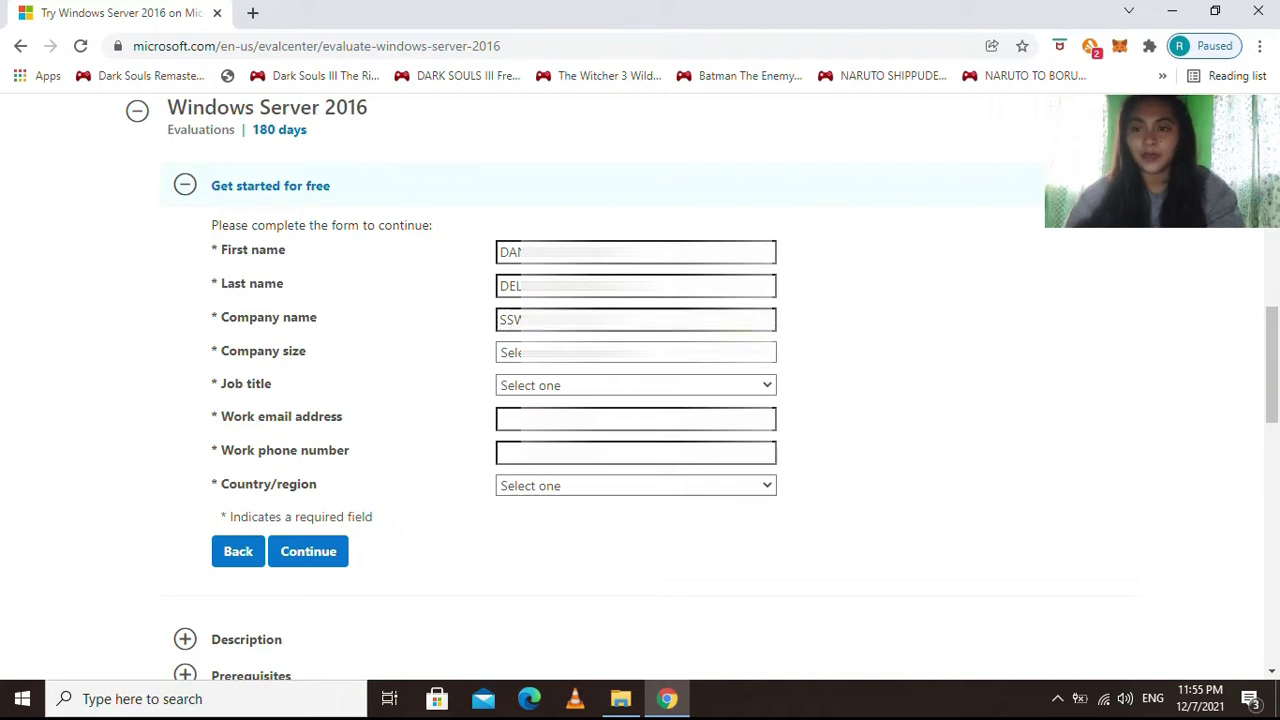
Set Company size to 1 and Job title to System Administrator/Architect.
{"action": "left_click", "coordinate": [515, 352]}
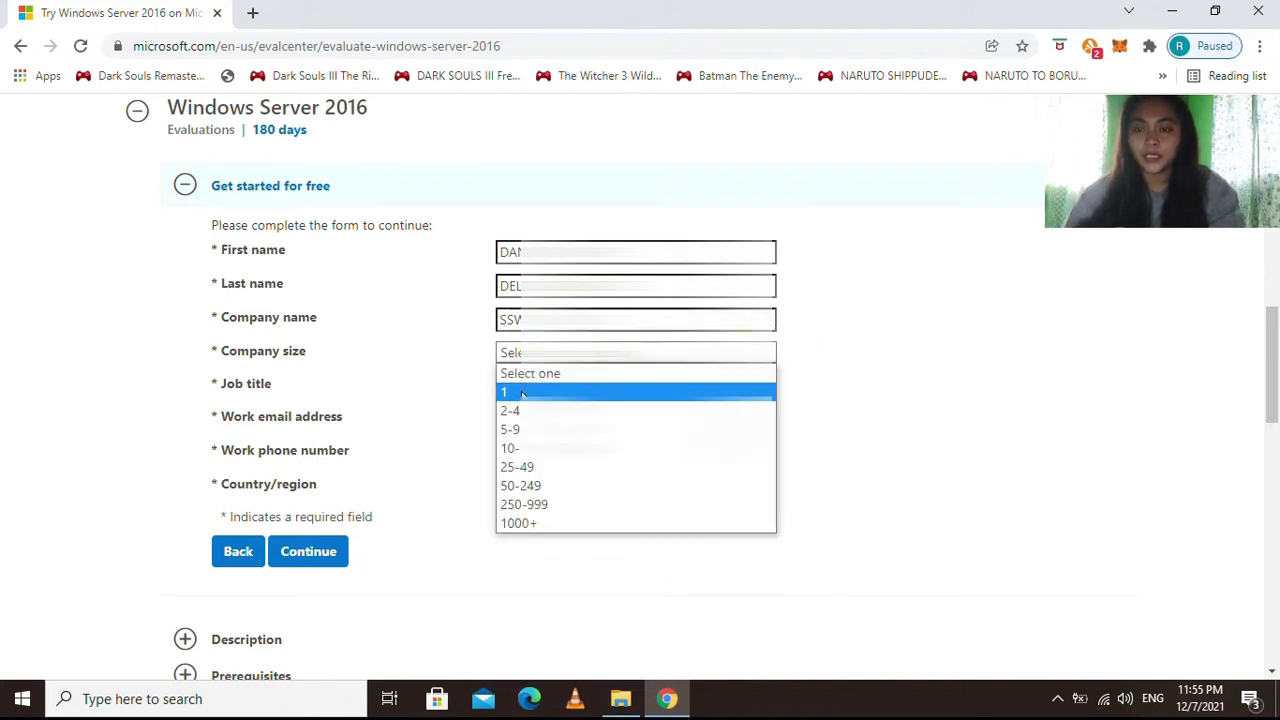
{"action": "left_click", "coordinate": [521, 393]}
{"action": "left_click", "coordinate": [545, 386]}
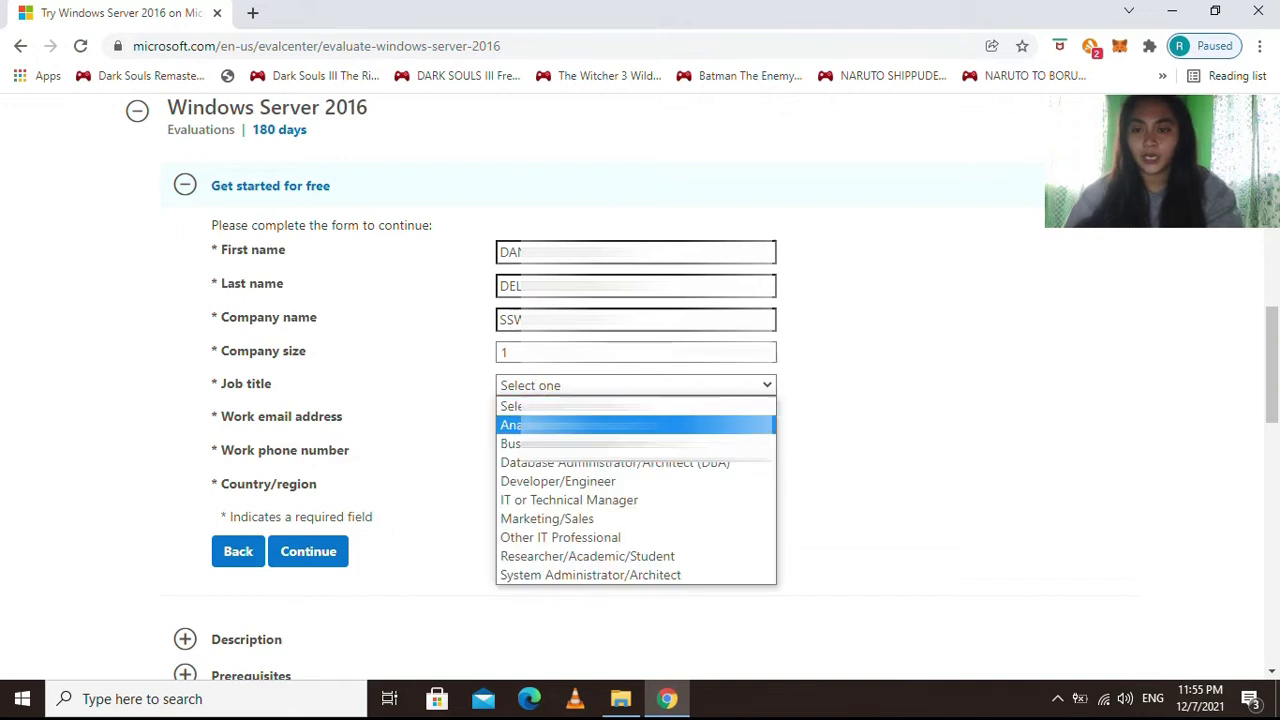
{"action": "key", "text": "Up"}
{"action": "key", "text": "Down"}
{"action": "key", "text": "Down"}
{"action": "key", "text": "Down"}
{"action": "key", "text": "Up"}
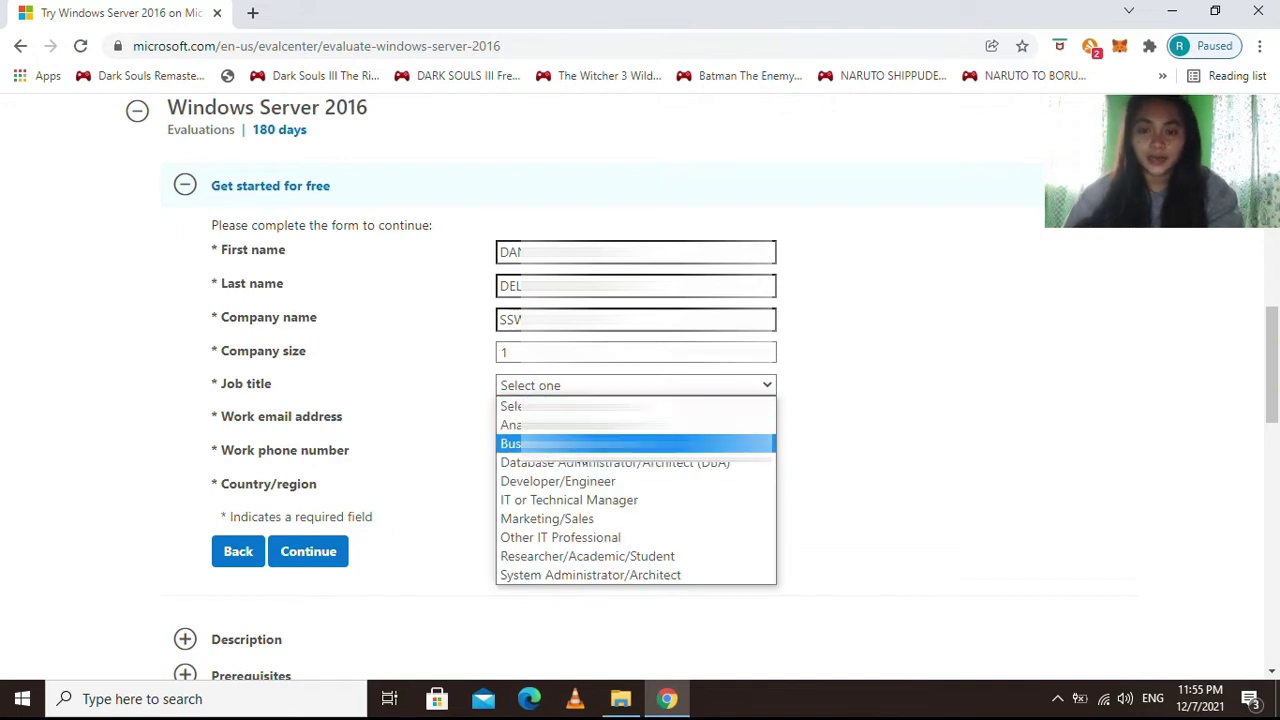
{"action": "key", "text": "Up"}
{"action": "key", "text": "Up"}
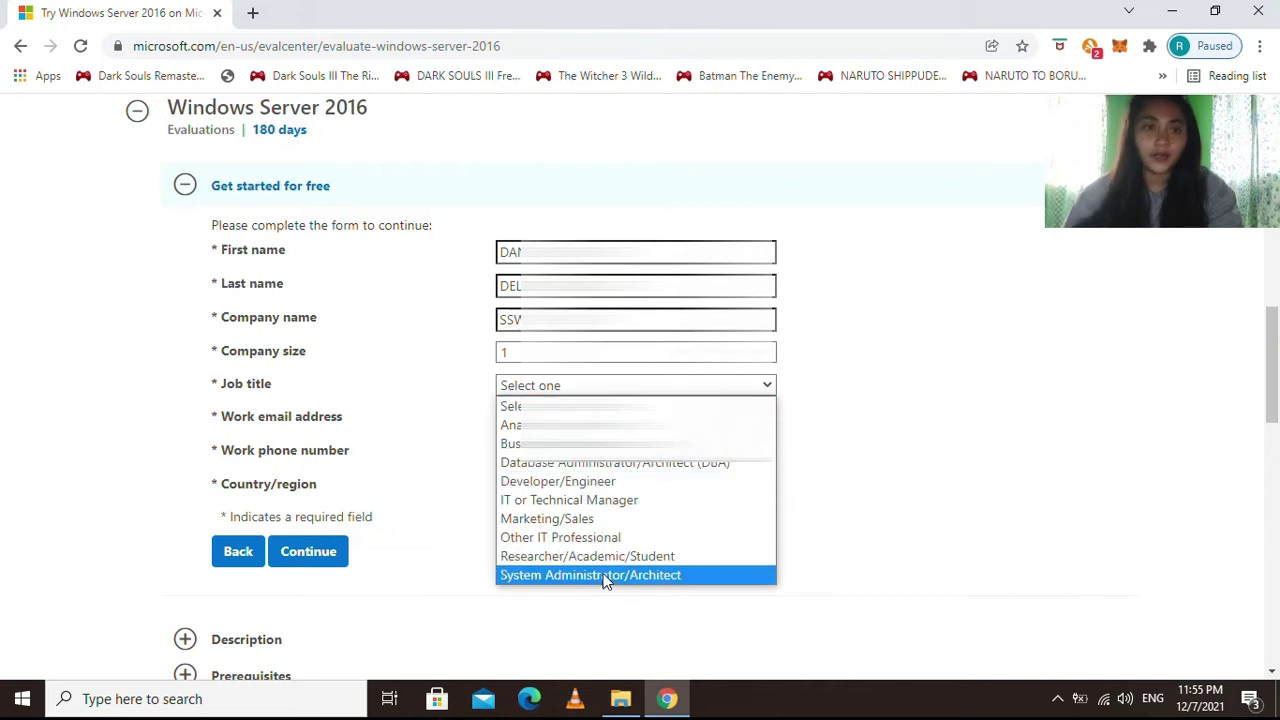
{"action": "key", "text": "Up"}
{"action": "key", "text": "Up"}
{"action": "key", "text": "Up"}
{"action": "key", "text": "Up"}
{"action": "key", "text": "Up"}
{"action": "key", "text": "Up"}
{"action": "key", "text": "Up"}
{"action": "key", "text": "Up"}
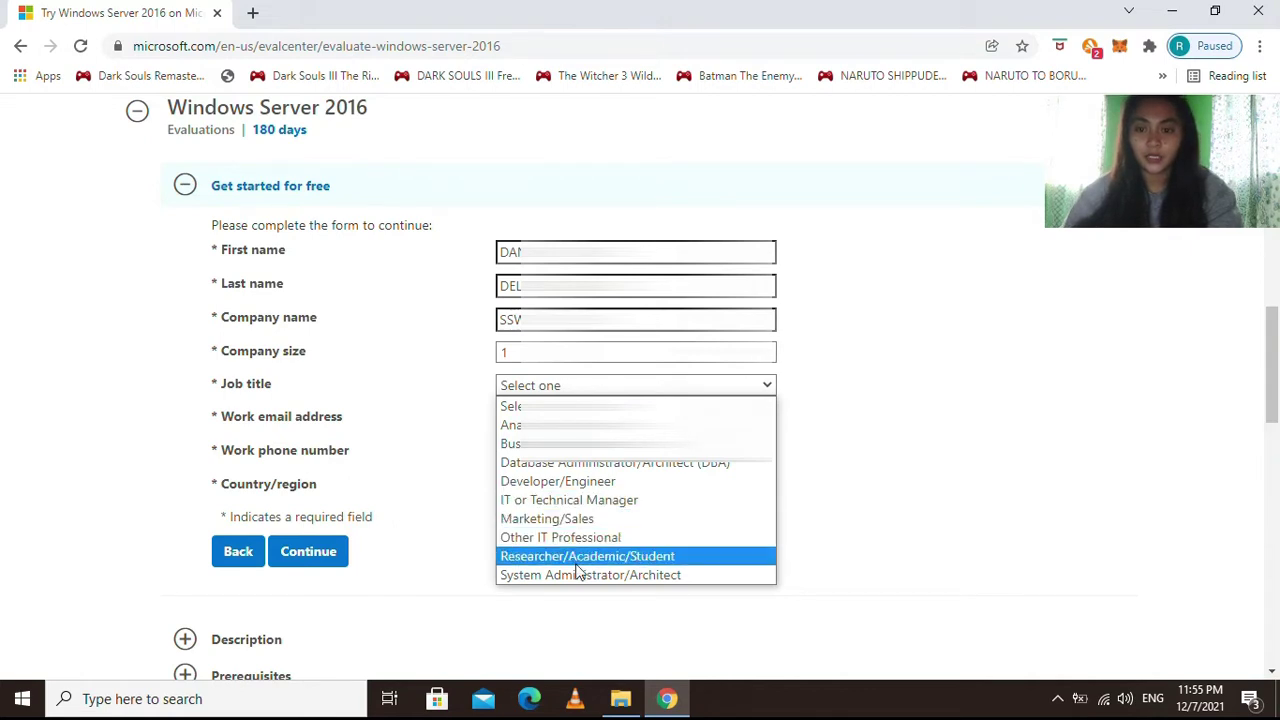
{"action": "key", "text": "Up"}
{"action": "key", "text": "Up"}
{"action": "key", "text": "Up"}
{"action": "key", "text": "Up"}
{"action": "key", "text": "Up"}
{"action": "key", "text": "Up"}
{"action": "key", "text": "Up"}
{"action": "key", "text": "Up"}
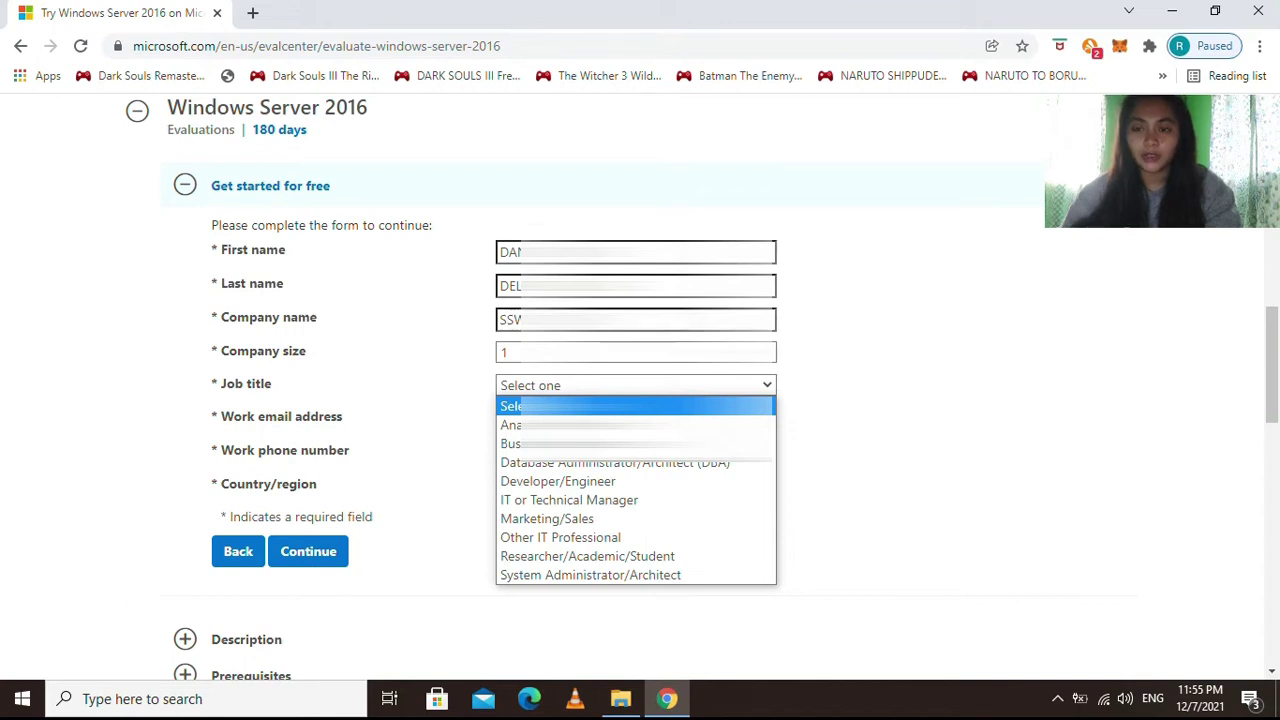
{"action": "left_click", "coordinate": [620, 576]}
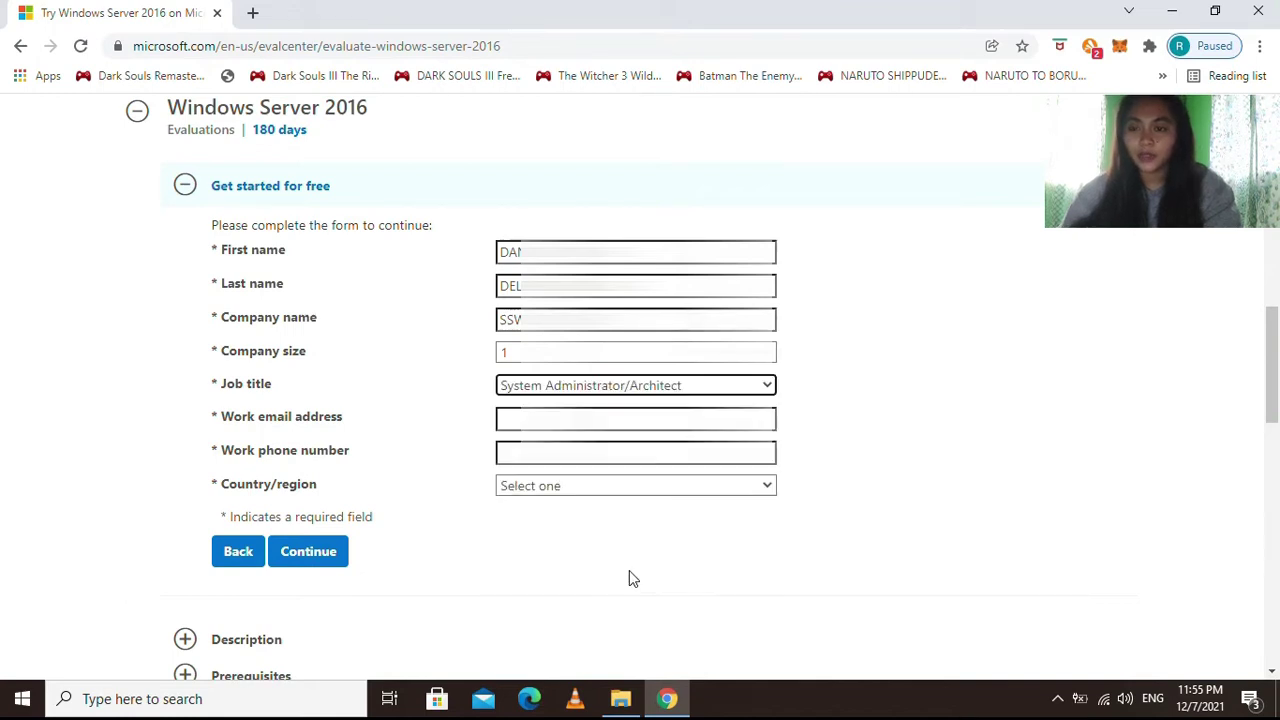
Fill in the work e-mail from the saved suggestion and reach the phone field.
{"action": "key", "text": "Tab"}
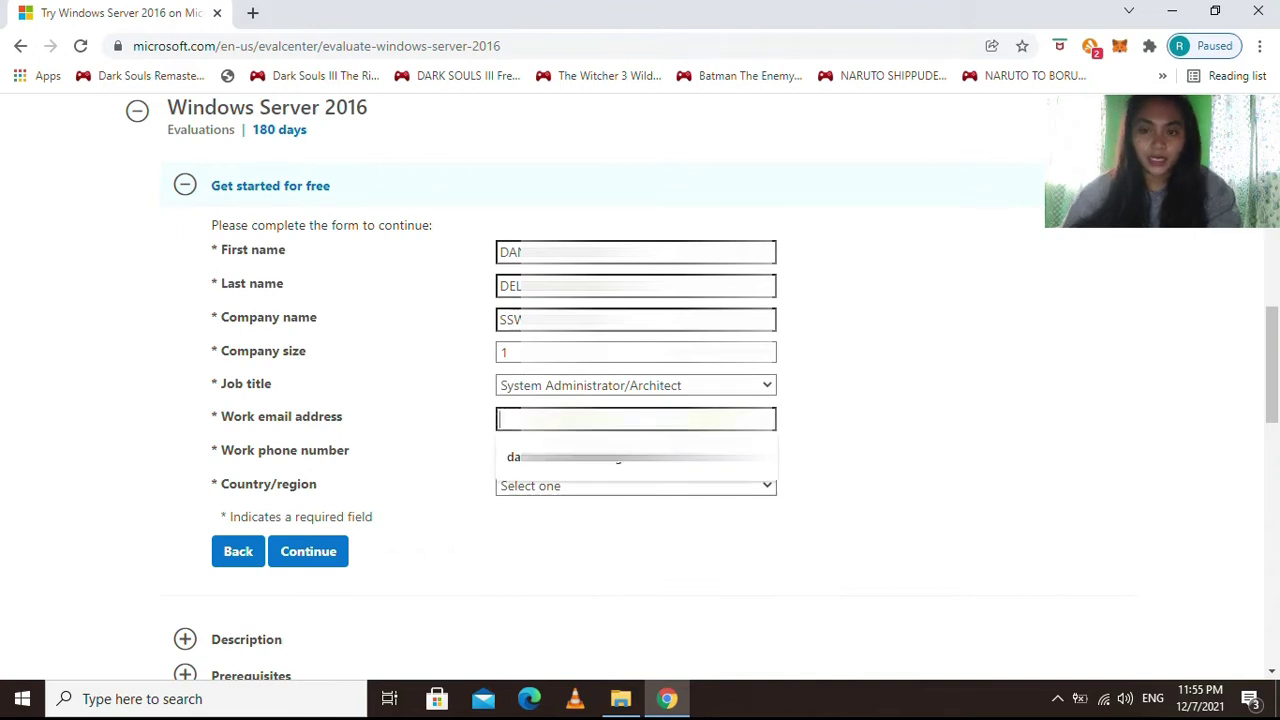
{"action": "left_click", "coordinate": [643, 458]}
{"action": "left_click", "coordinate": [640, 462]}
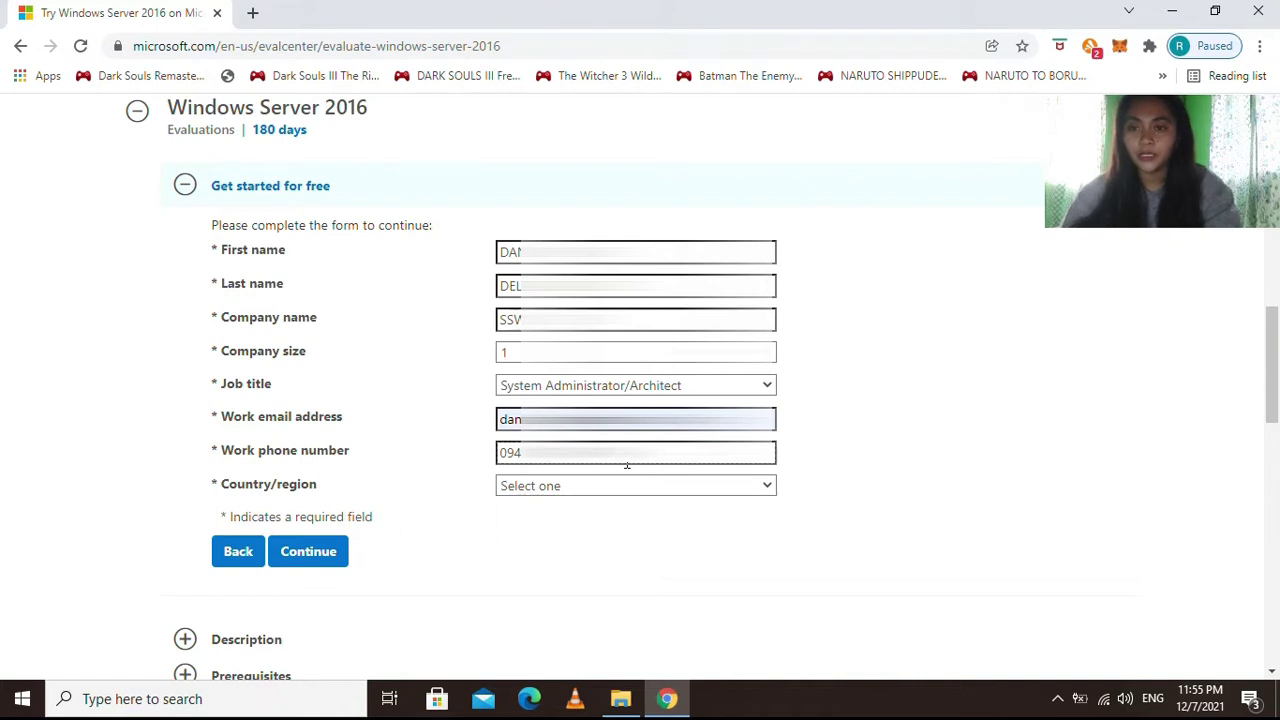
Set Country/region to Philippines.
{"action": "left_click", "coordinate": [600, 486]}
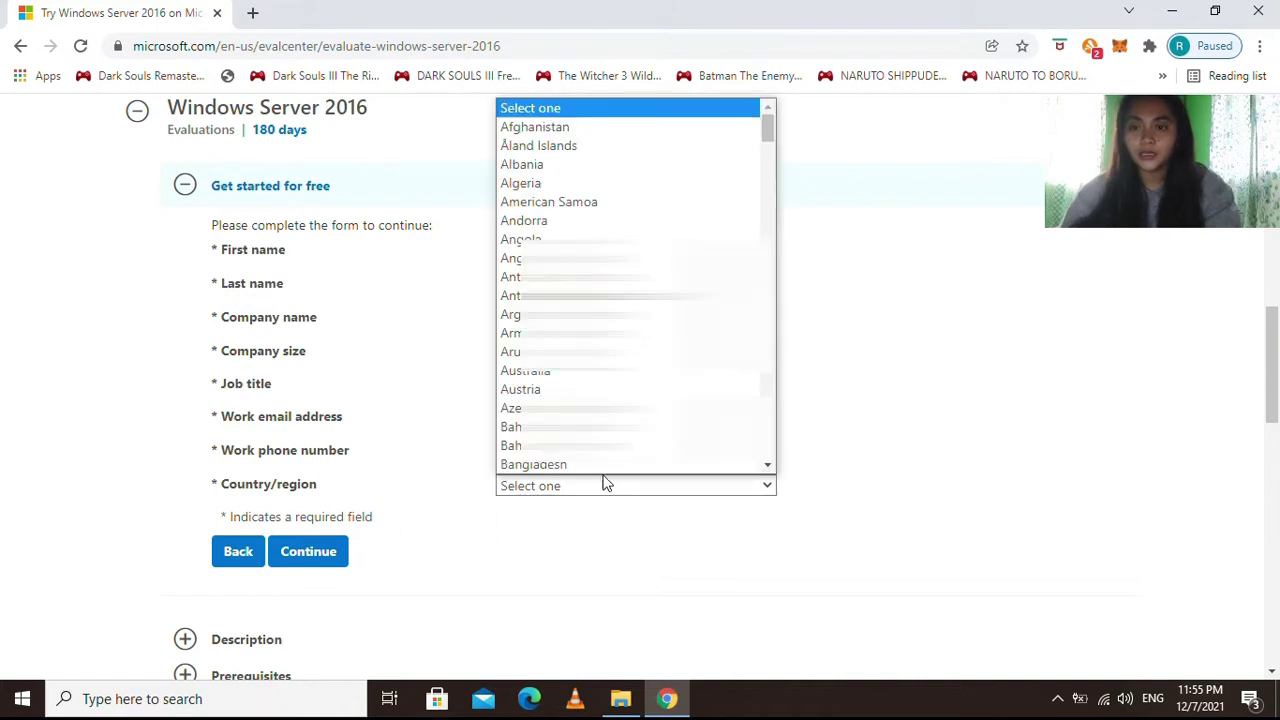
{"action": "key", "text": "p"}
{"action": "key", "text": "p"}
{"action": "key", "text": "Up"}
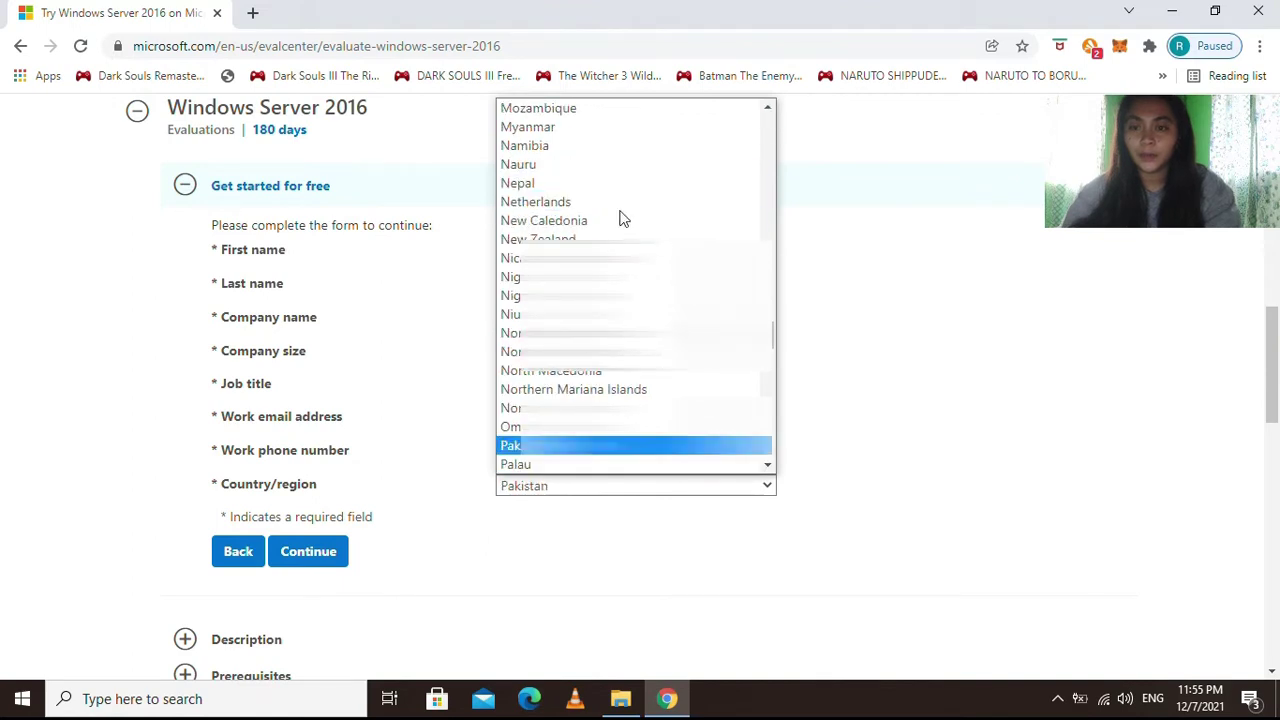
{"action": "key", "text": "Down"}
{"action": "scroll", "coordinate": [600, 280], "scroll_direction": "down", "scroll_amount": 10}
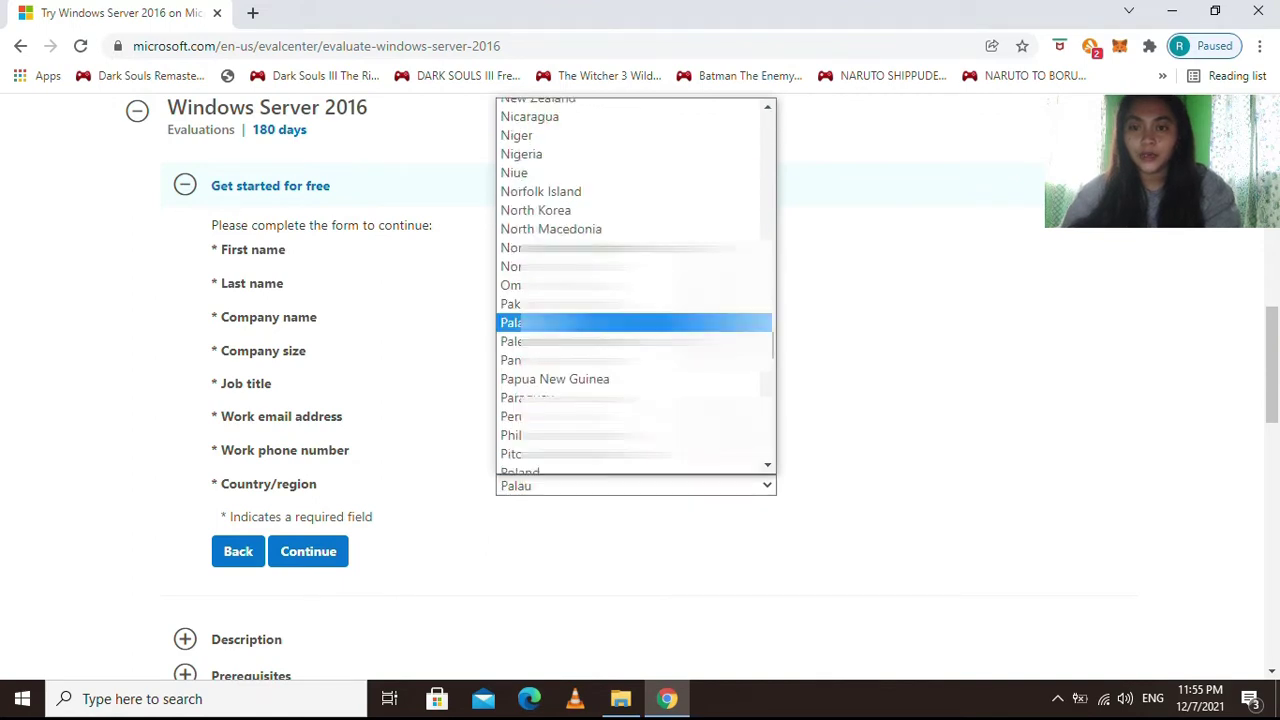
{"action": "scroll", "coordinate": [600, 280], "scroll_direction": "up", "scroll_amount": 6}
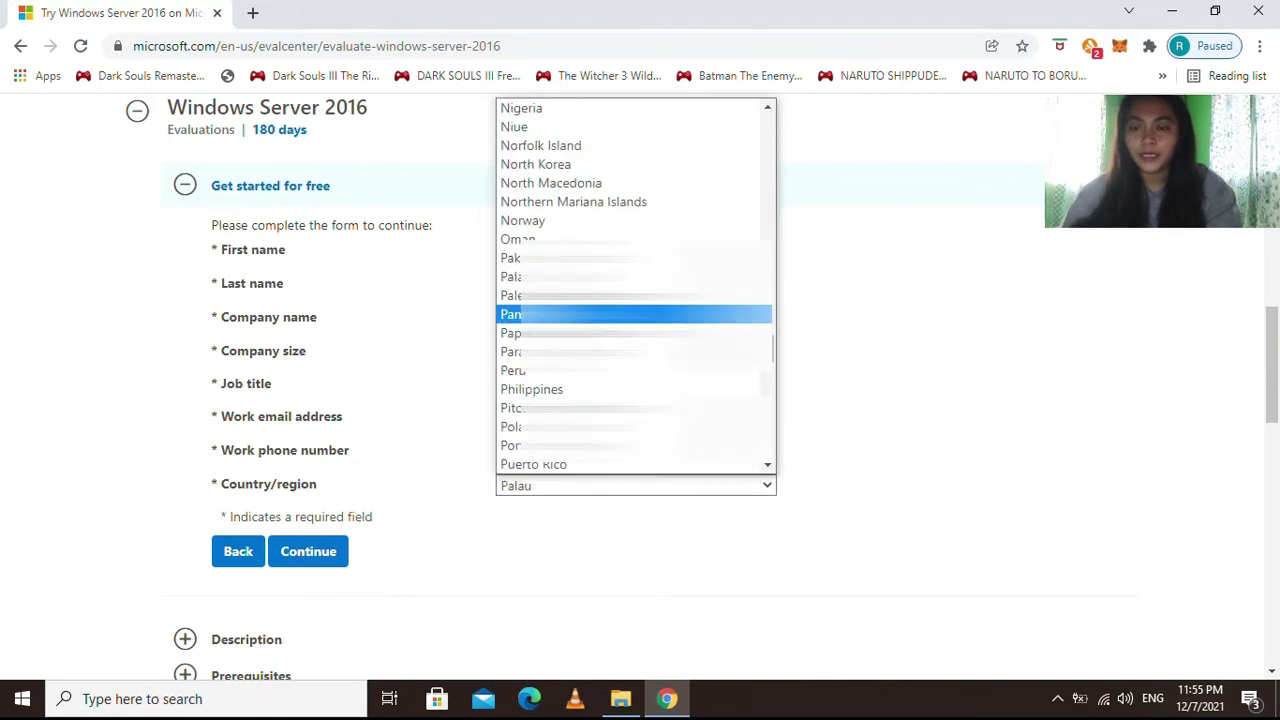
{"action": "left_click", "coordinate": [545, 389]}
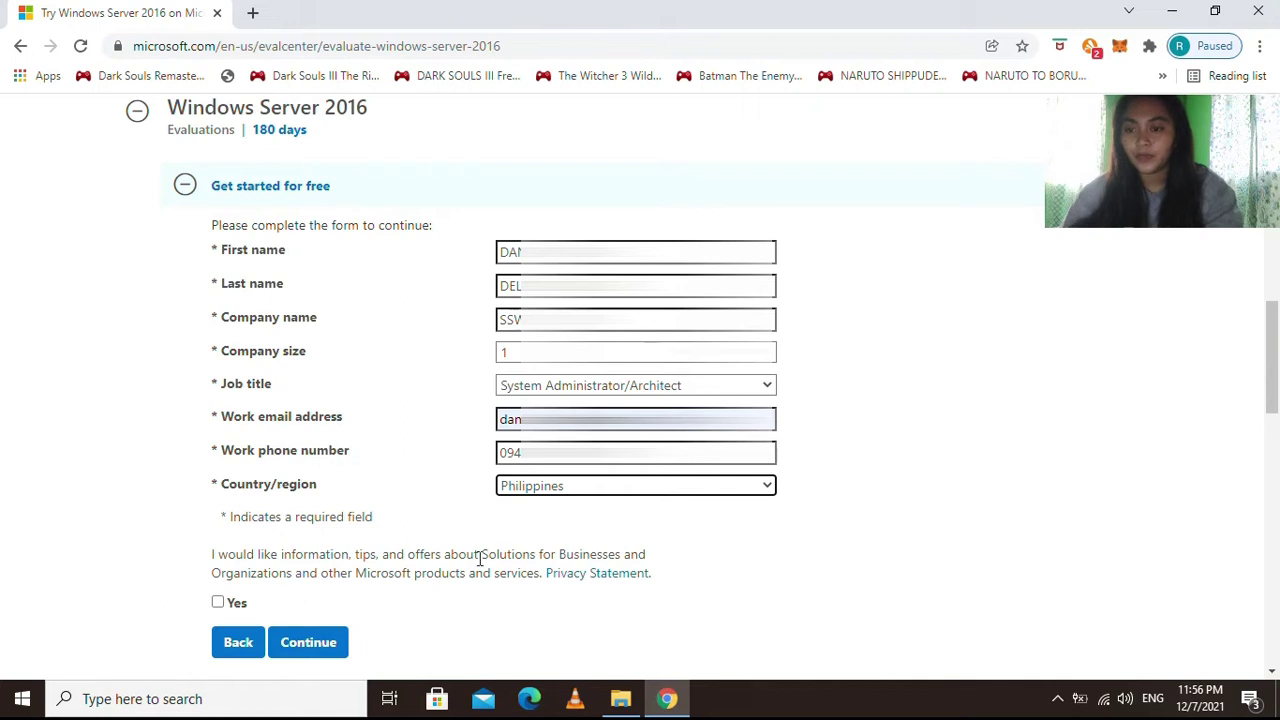
{"action": "scroll", "coordinate": [359, 500], "scroll_direction": "down", "scroll_amount": 1}
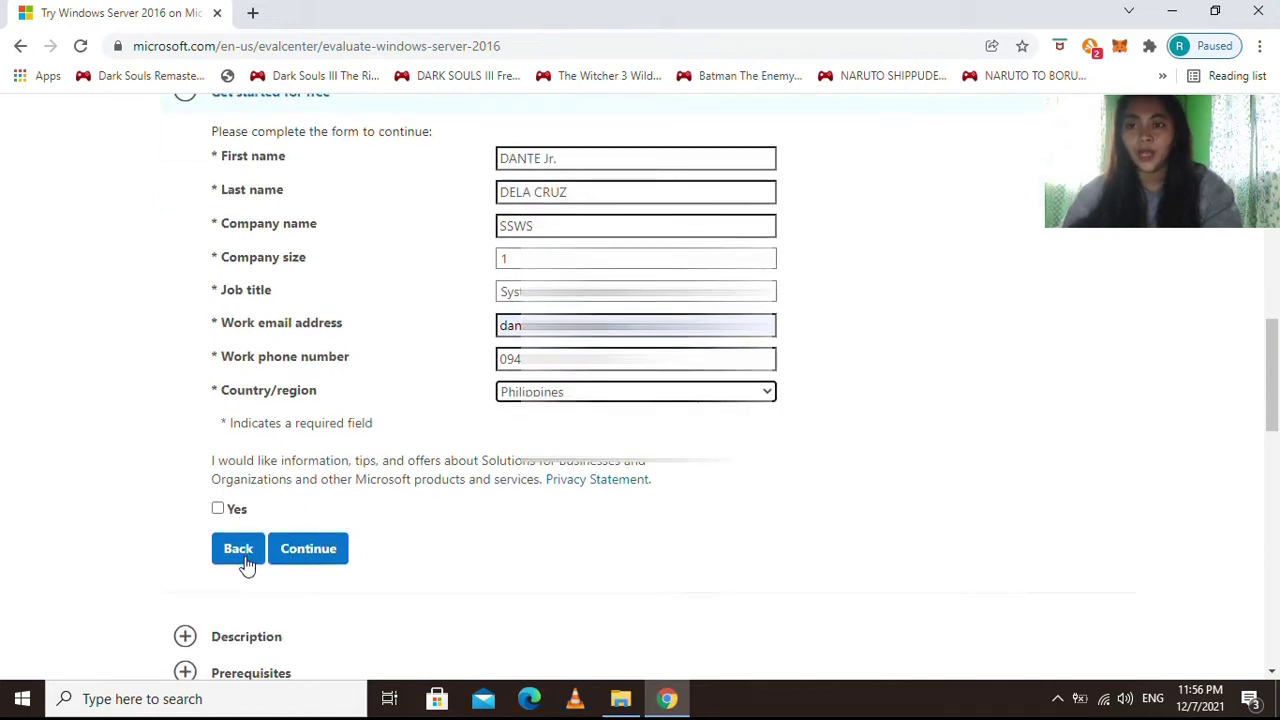
Submit the form, select English as the language and start the Windows Server 2016 download.
{"action": "left_click", "coordinate": [312, 558]}
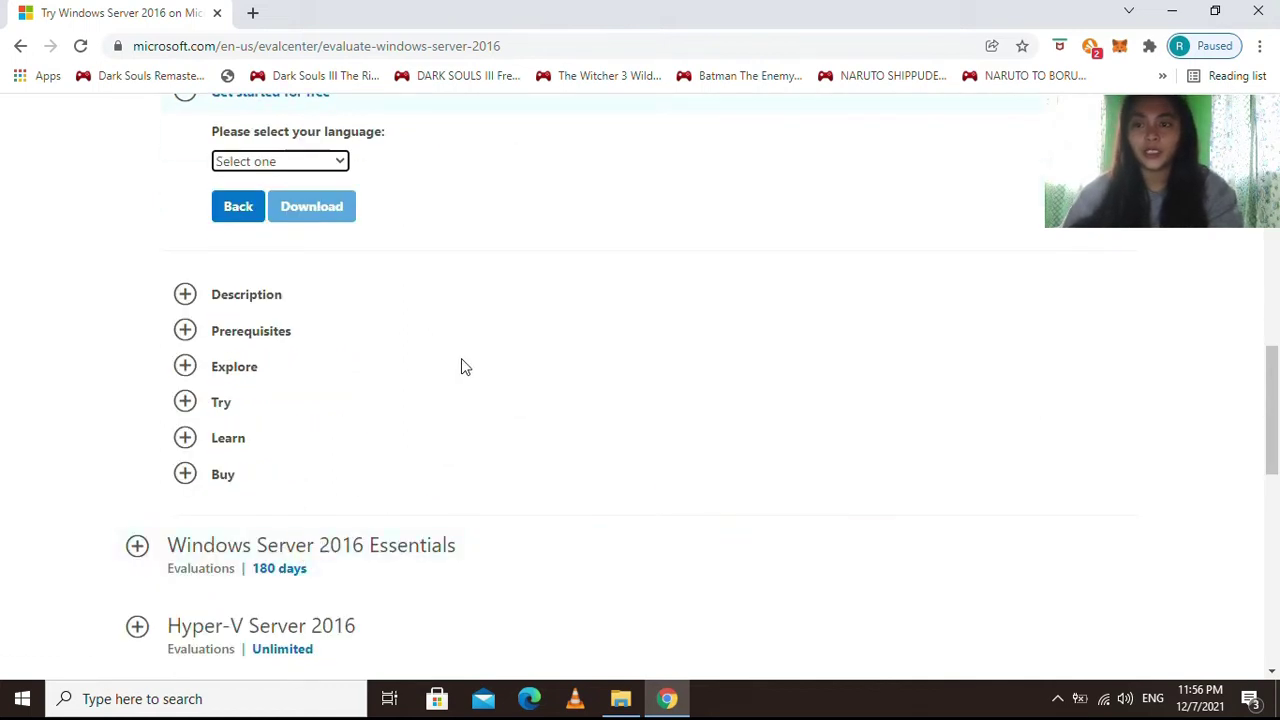
{"action": "scroll", "coordinate": [401, 280], "scroll_direction": "up", "scroll_amount": 1}
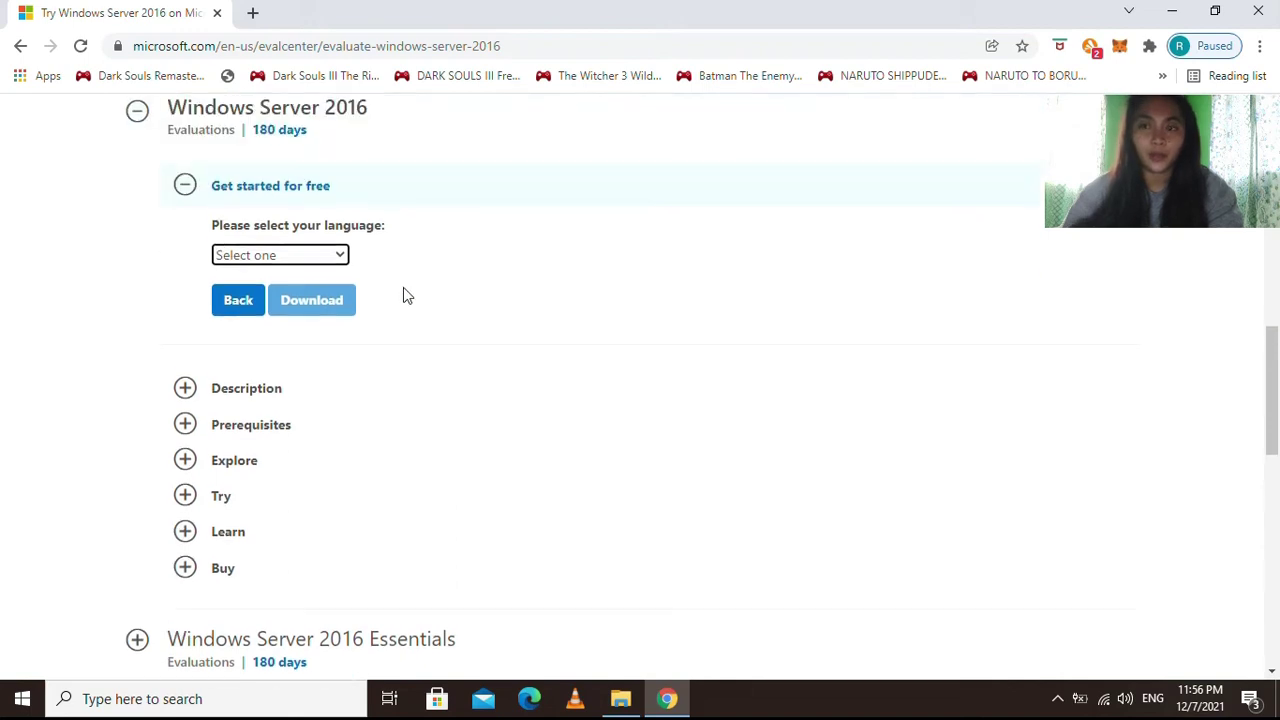
{"action": "left_click", "coordinate": [331, 256]}
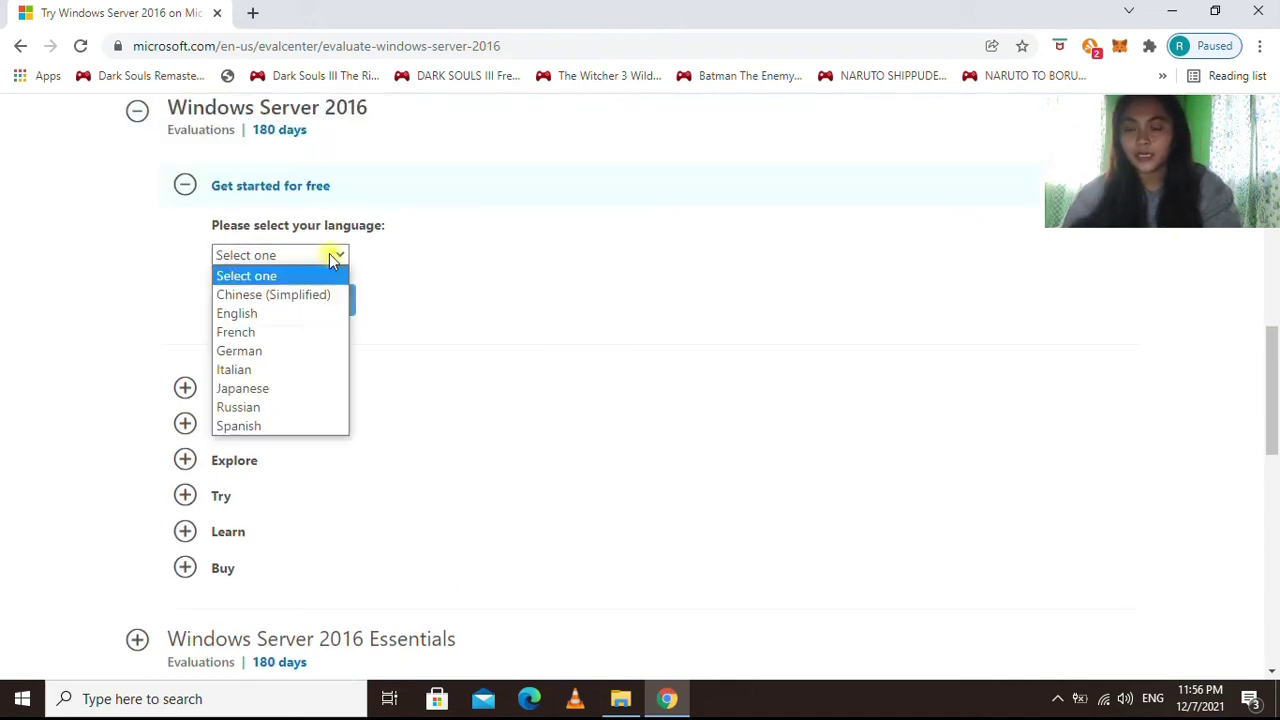
{"action": "left_click", "coordinate": [268, 315]}
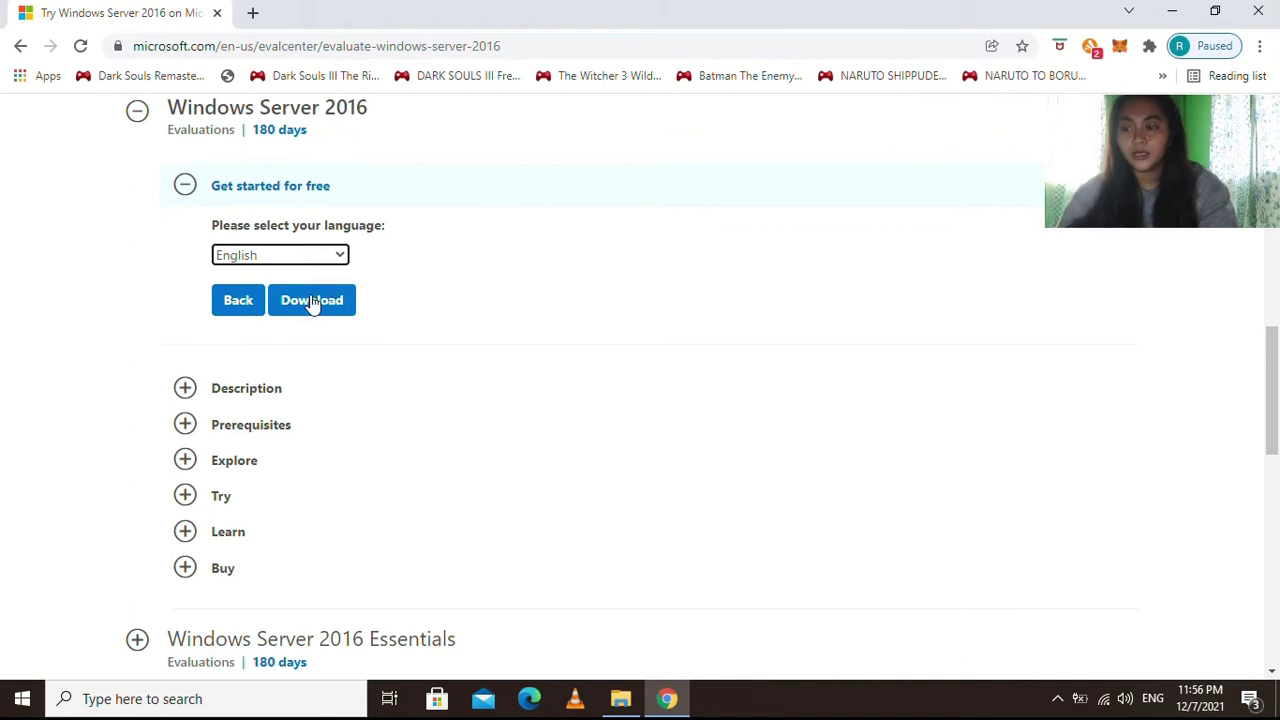
{"action": "left_click", "coordinate": [313, 303]}
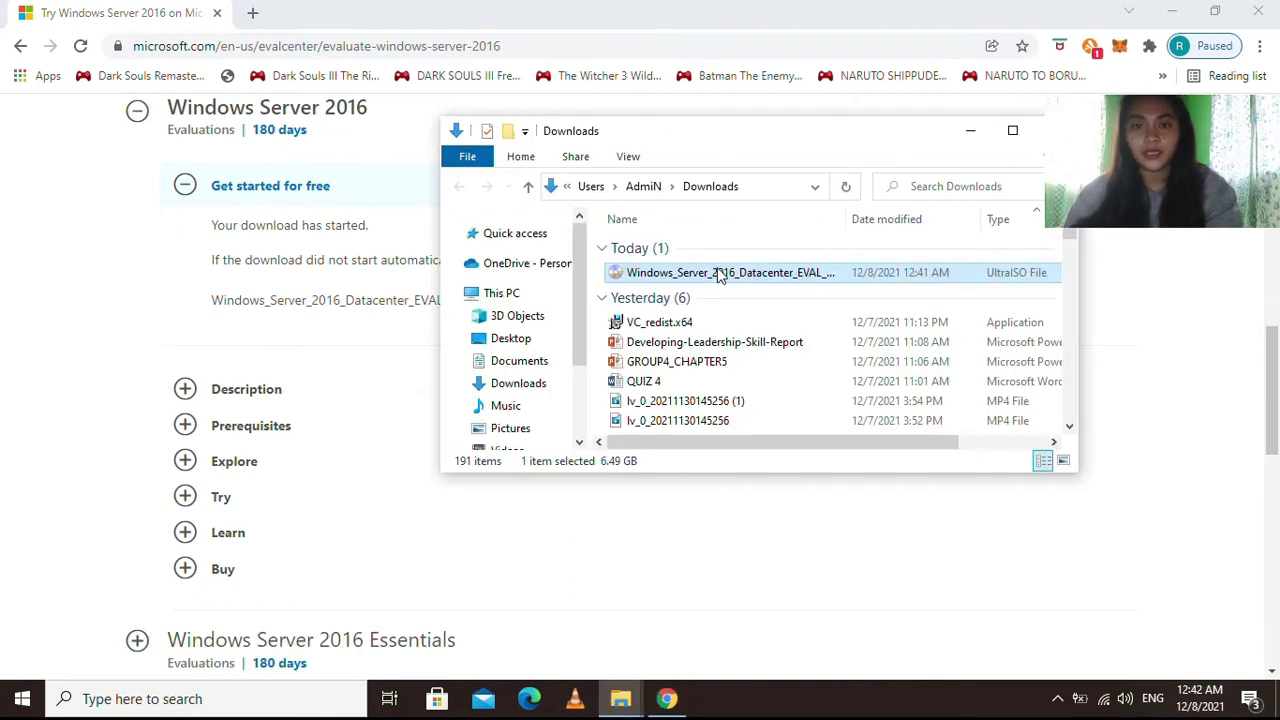
Cut the Windows Server 2016 ISO from Downloads and paste it into Desktop\Task Materials.
{"action": "right_click", "coordinate": [712, 280]}
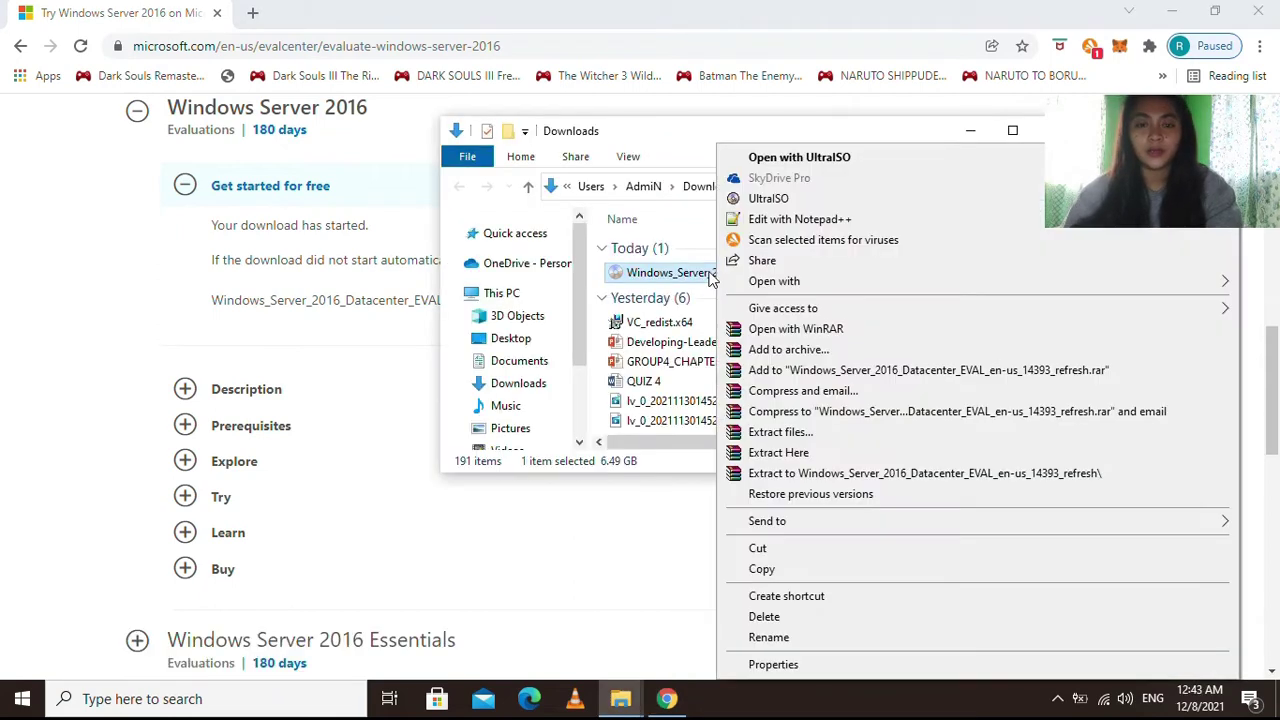
{"action": "left_click", "coordinate": [759, 549]}
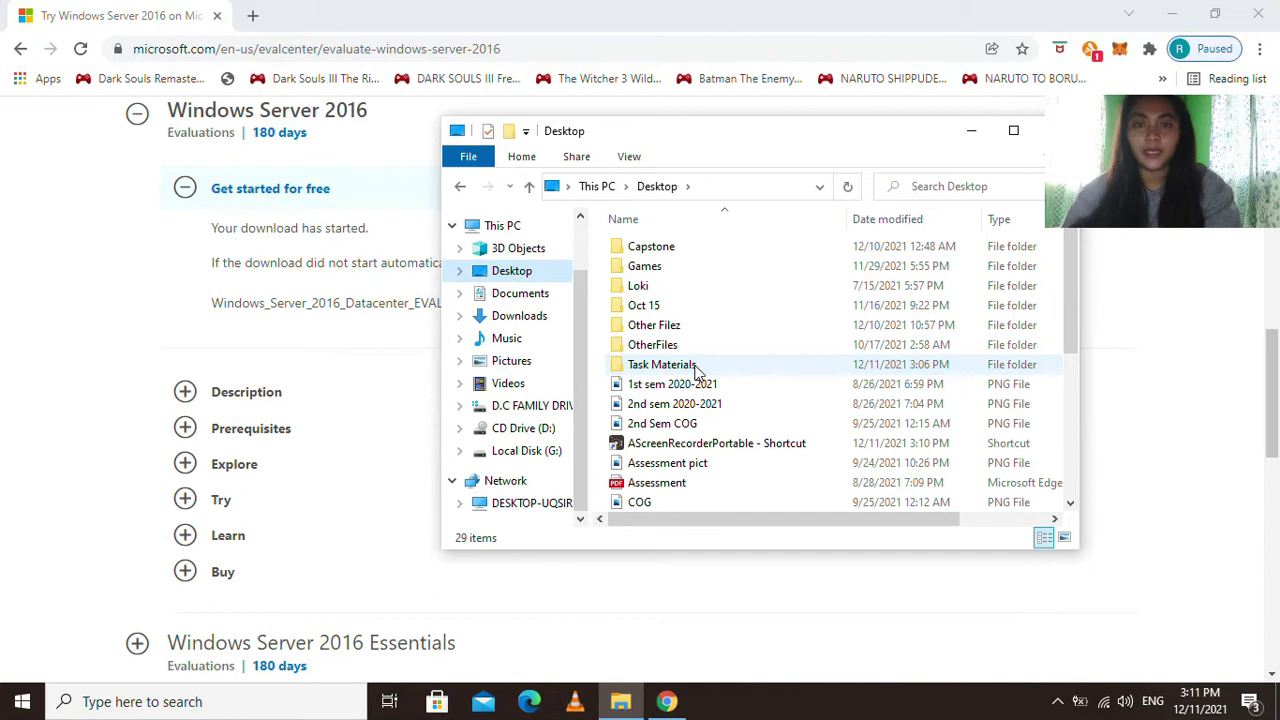
{"action": "double_click", "coordinate": [662, 364]}
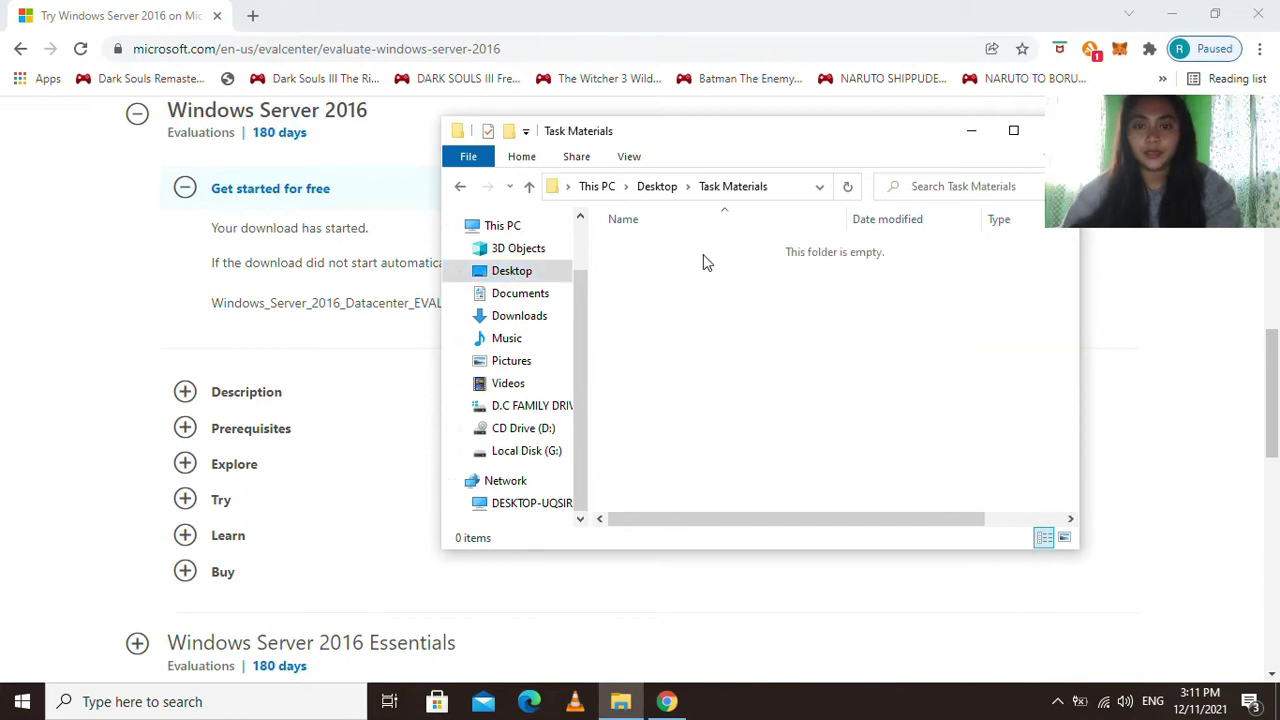
{"action": "right_click", "coordinate": [710, 239]}
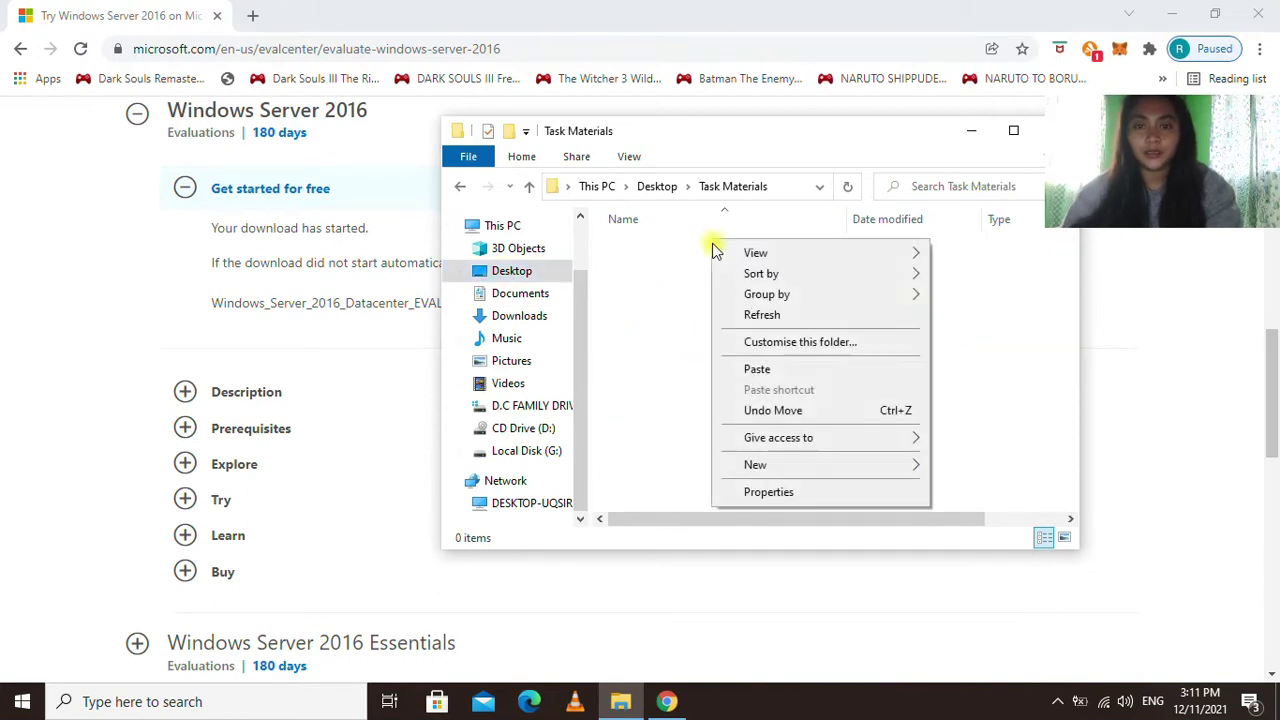
{"action": "left_click", "coordinate": [759, 369]}
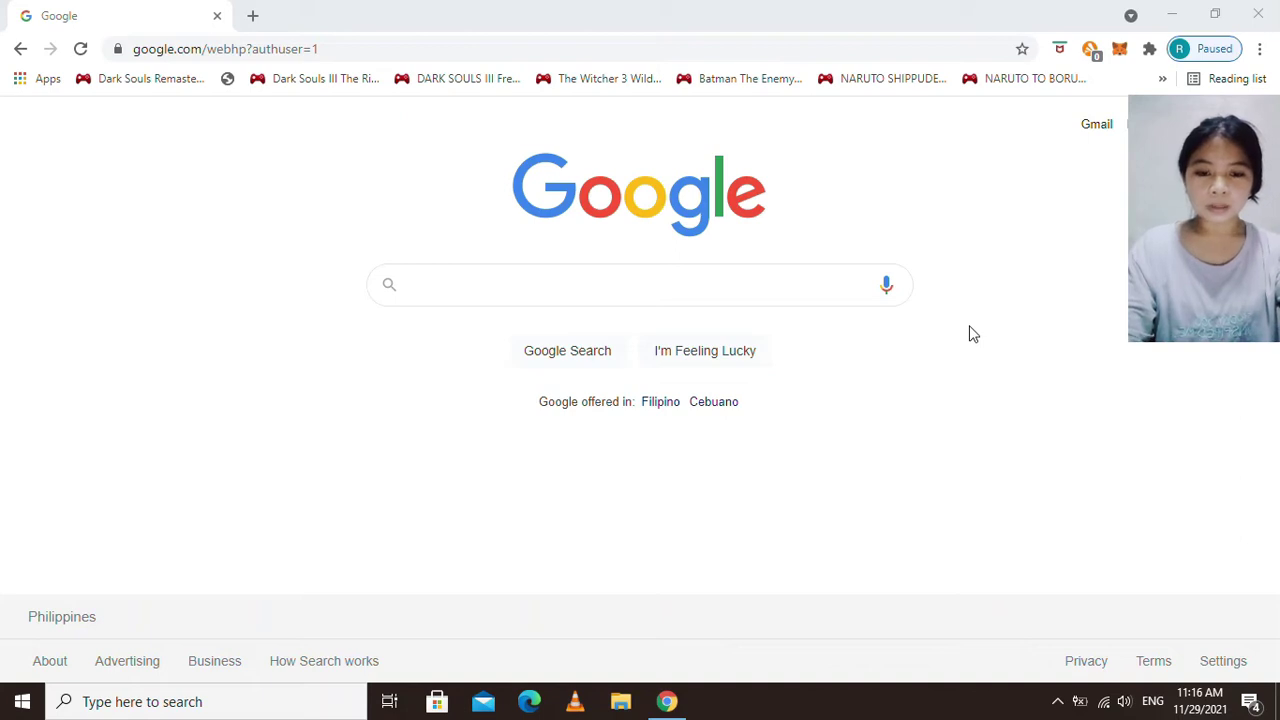
Search Google for 'virtualbox'.
{"action": "left_click", "coordinate": [431, 285]}
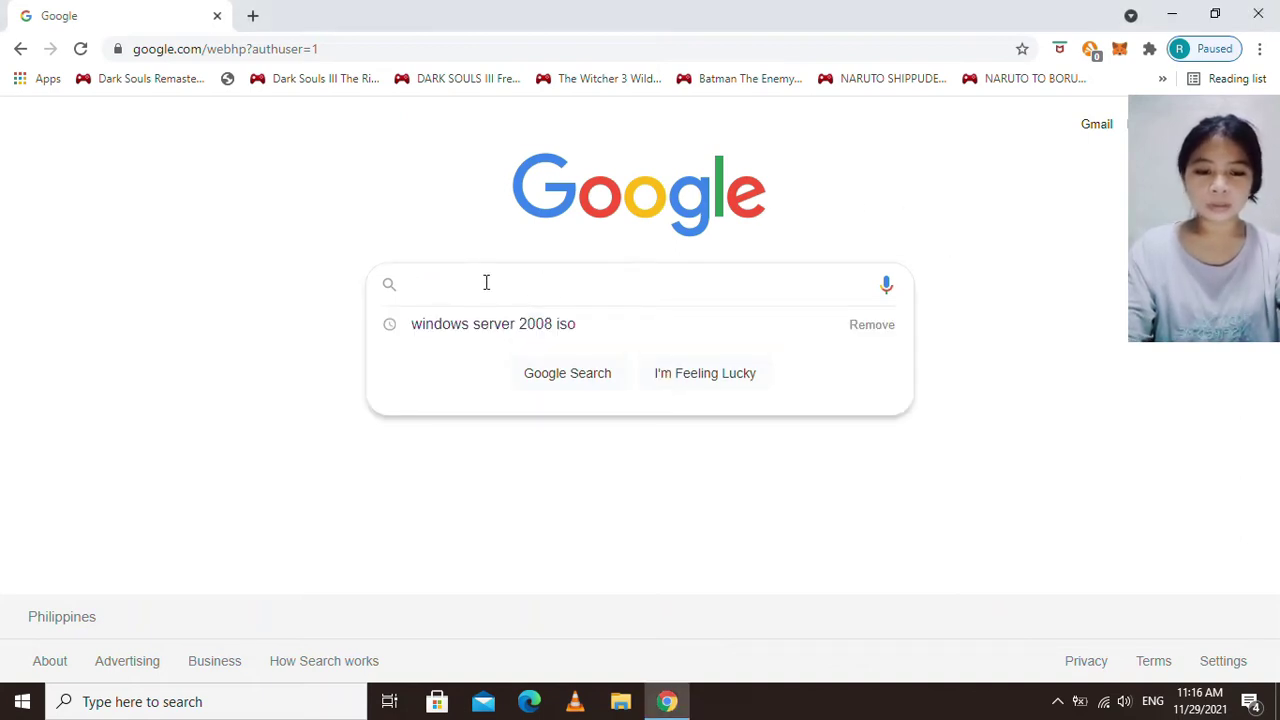
{"action": "type", "text": "virtual"}
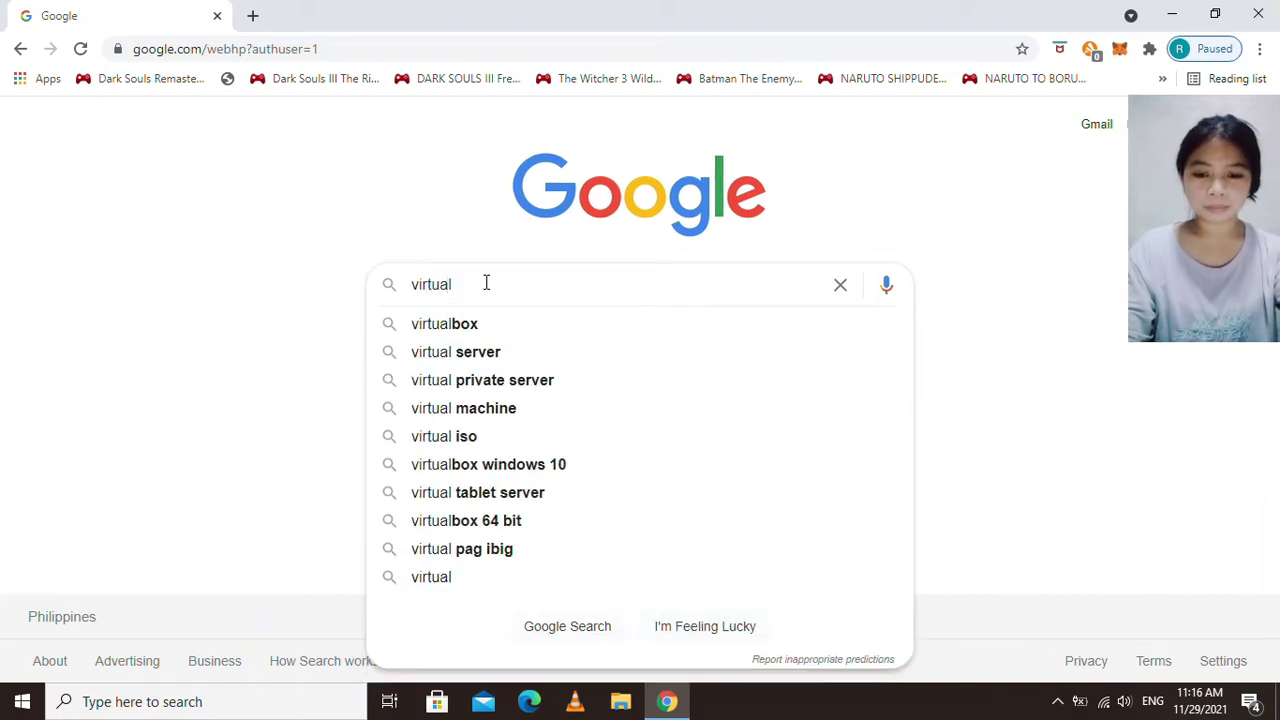
{"action": "type", "text": "box"}
{"action": "key", "text": "Return"}
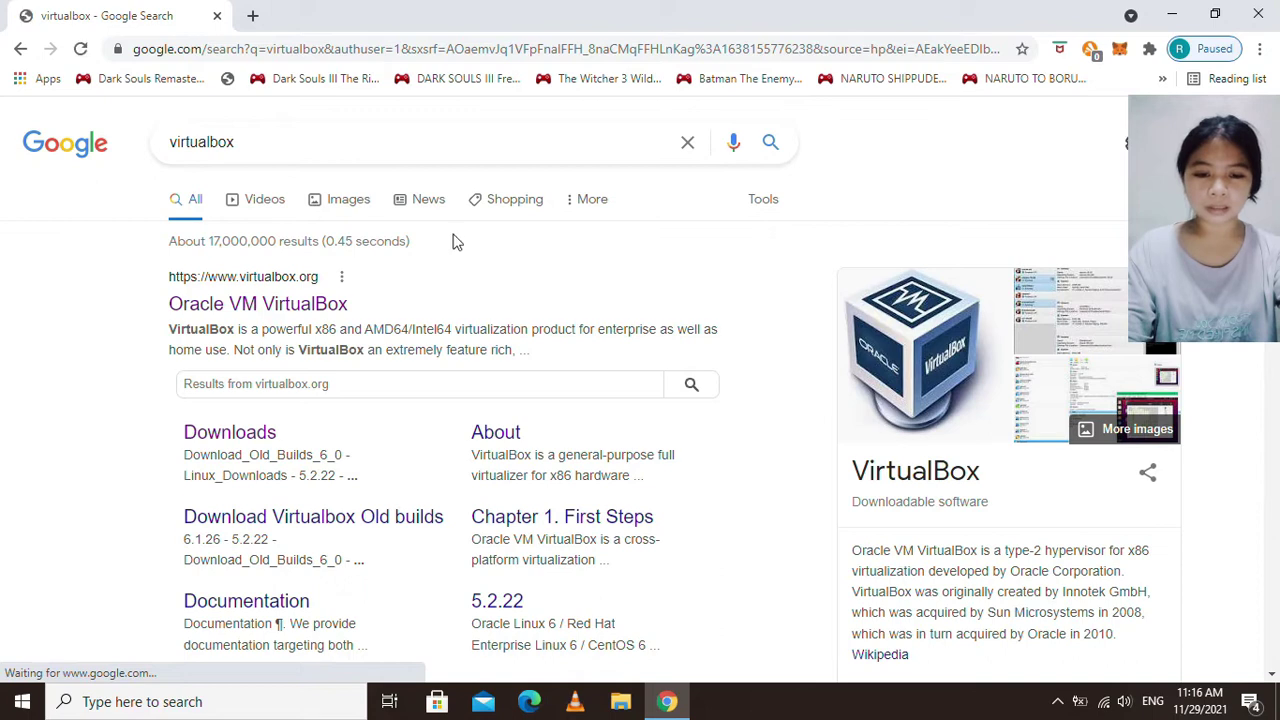
On virtualbox.org, download the VirtualBox 6.1.30 installer for Windows hosts.
{"action": "left_click", "coordinate": [255, 309]}
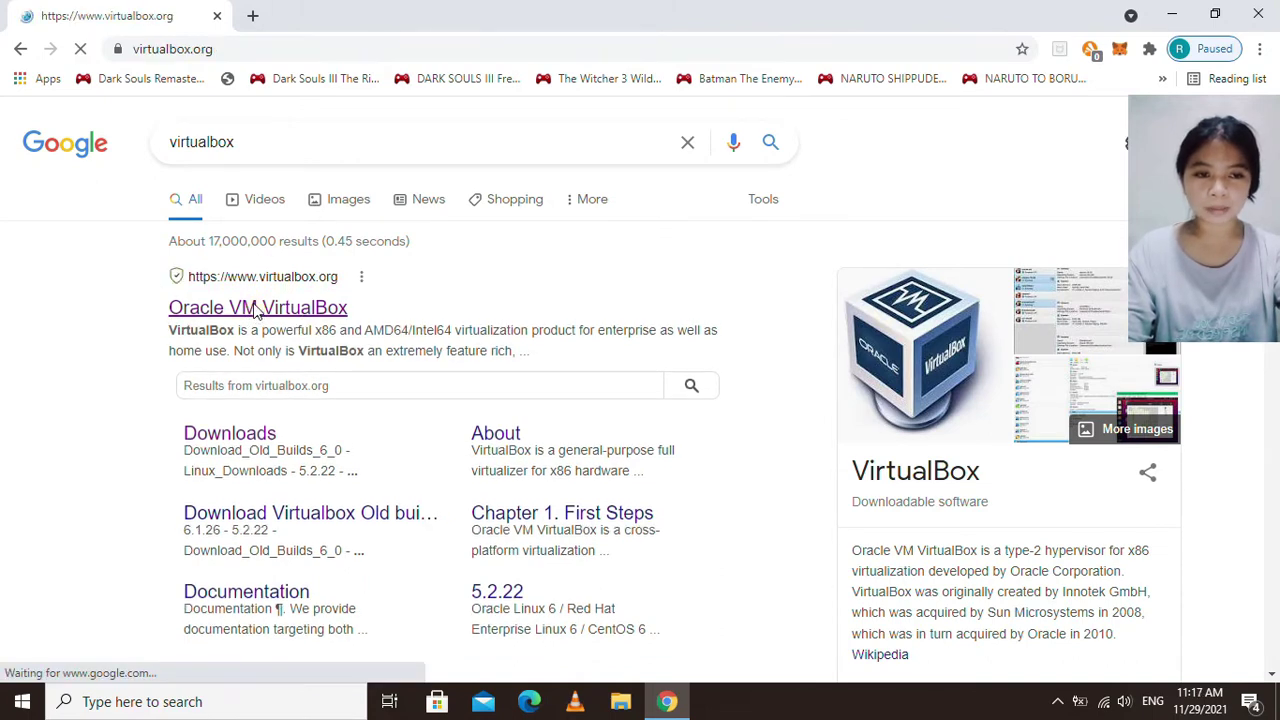
{"action": "scroll", "coordinate": [370, 312], "scroll_direction": "down", "scroll_amount": 1}
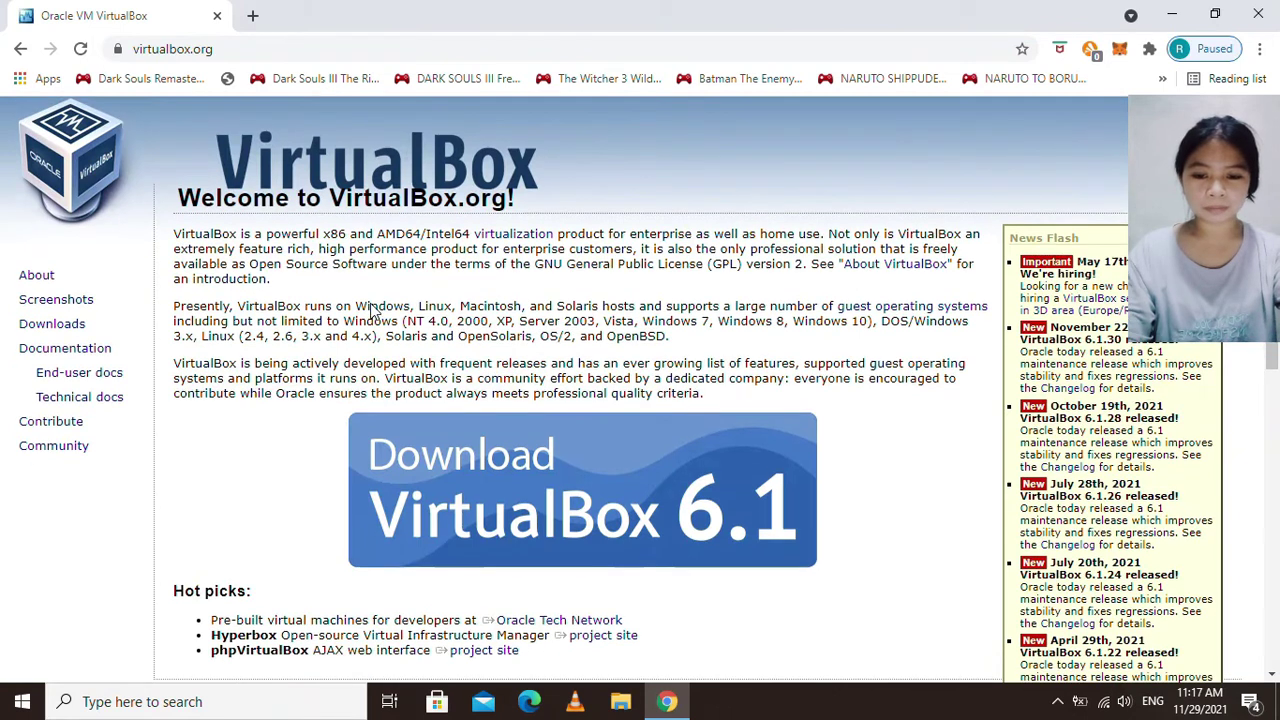
{"action": "scroll", "coordinate": [370, 312], "scroll_direction": "down", "scroll_amount": 3}
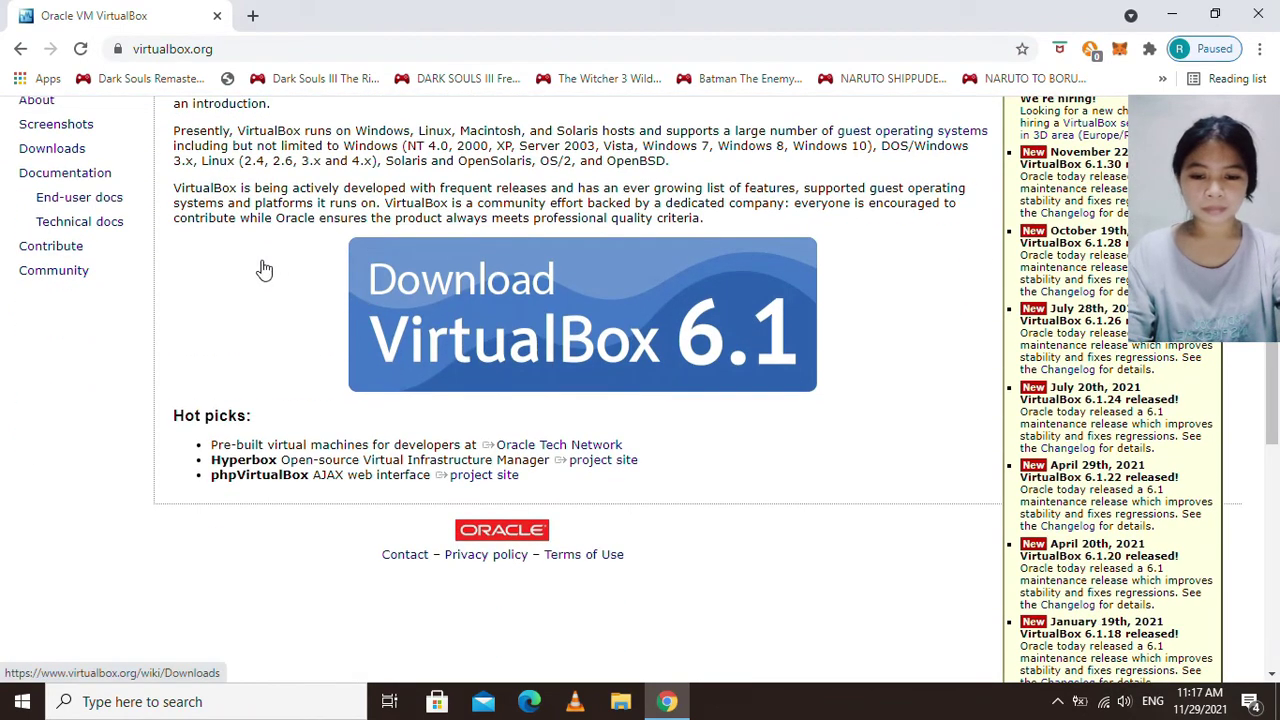
{"action": "scroll", "coordinate": [224, 271], "scroll_direction": "up", "scroll_amount": 2}
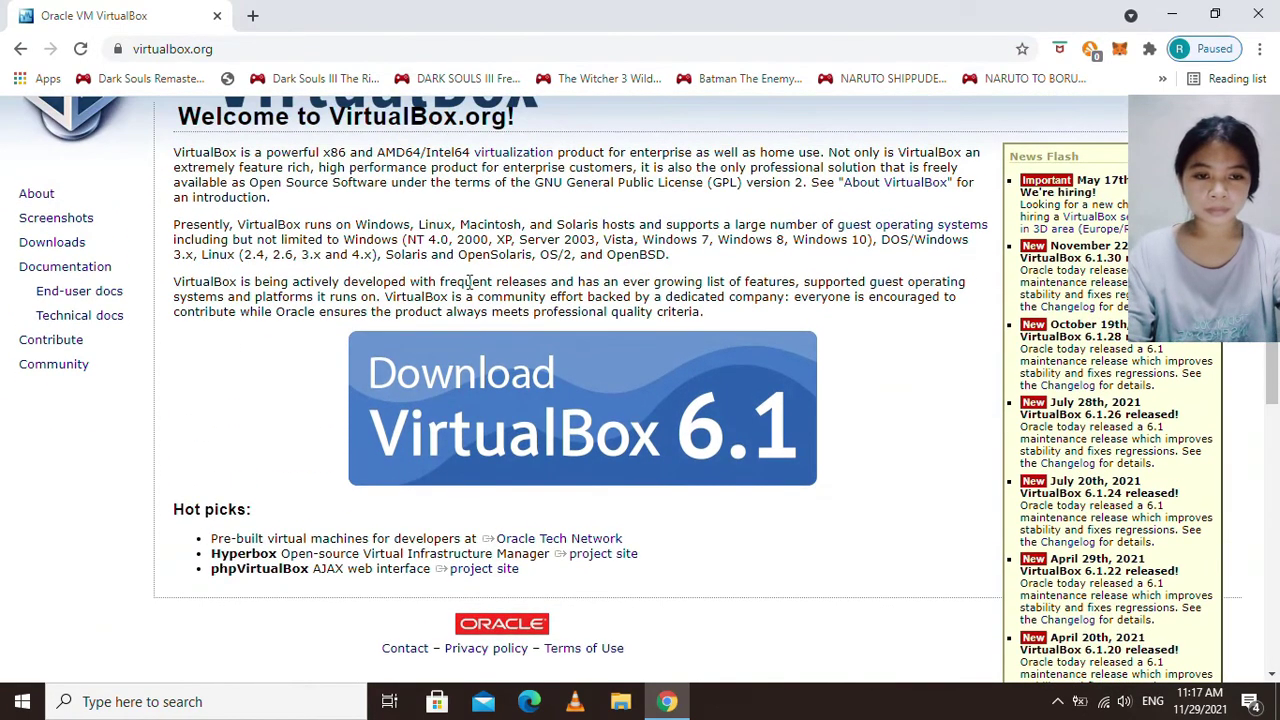
{"action": "left_click", "coordinate": [562, 380]}
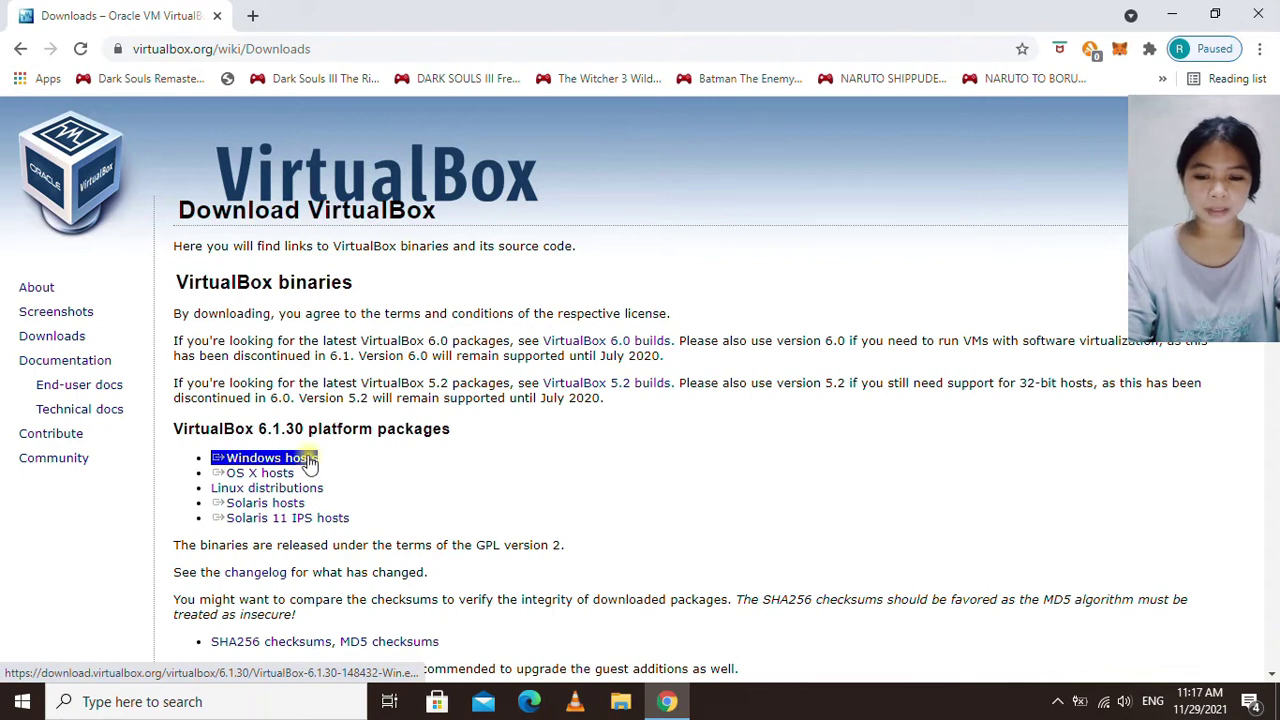
{"action": "left_click", "coordinate": [310, 462]}
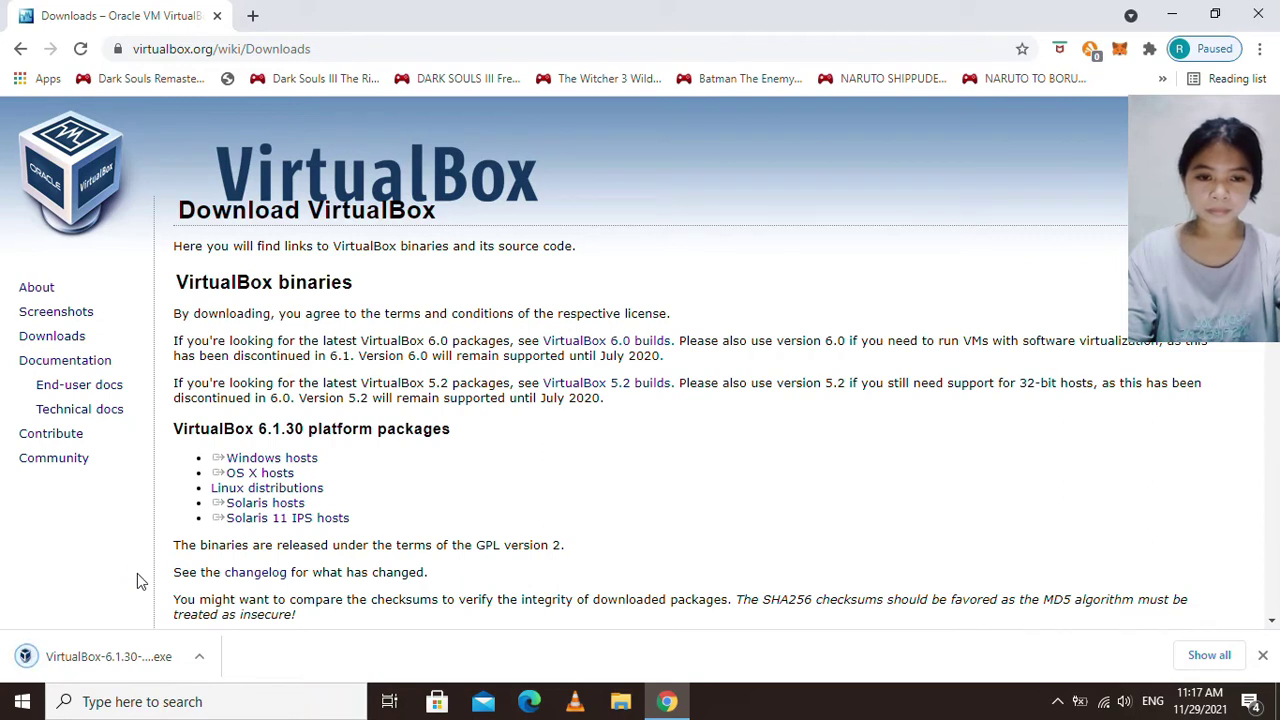
Cut the VirtualBox-6.1.30-148432-Win installer from Downloads and paste it into Task Materials.
{"action": "left_click", "coordinate": [200, 657]}
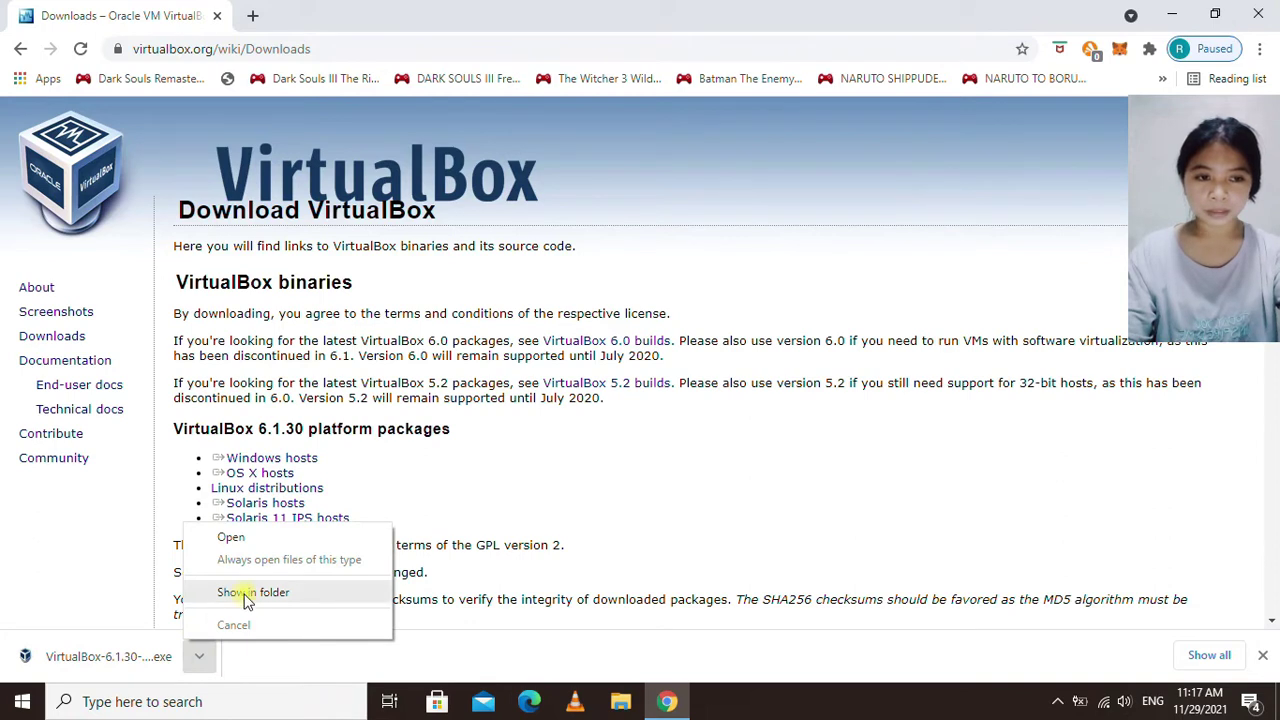
{"action": "left_click", "coordinate": [245, 597]}
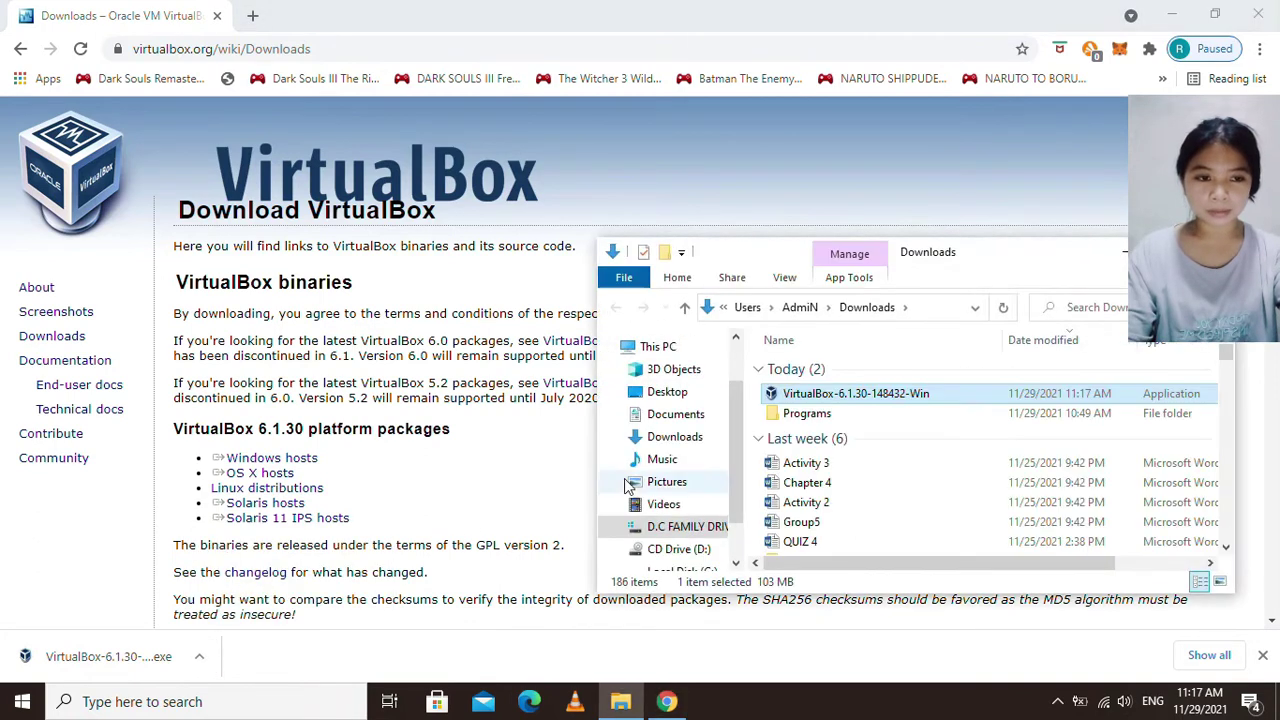
{"action": "right_click", "coordinate": [866, 397]}
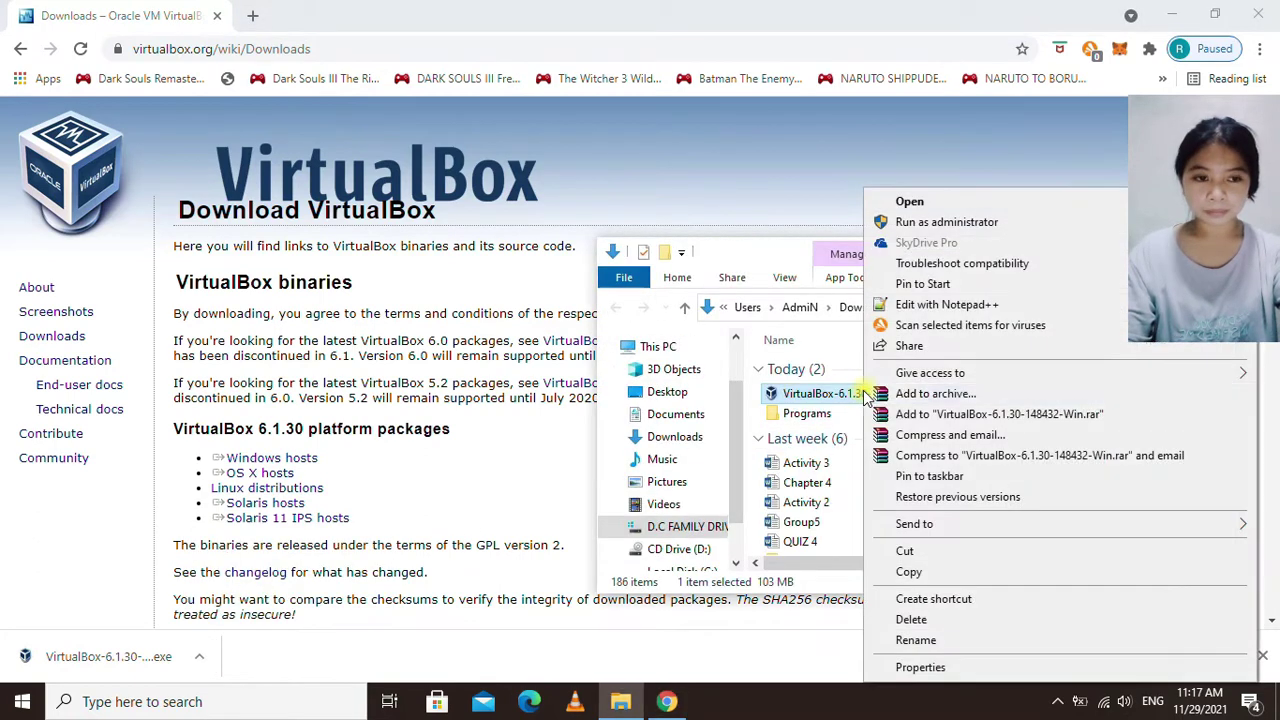
{"action": "left_click", "coordinate": [910, 553]}
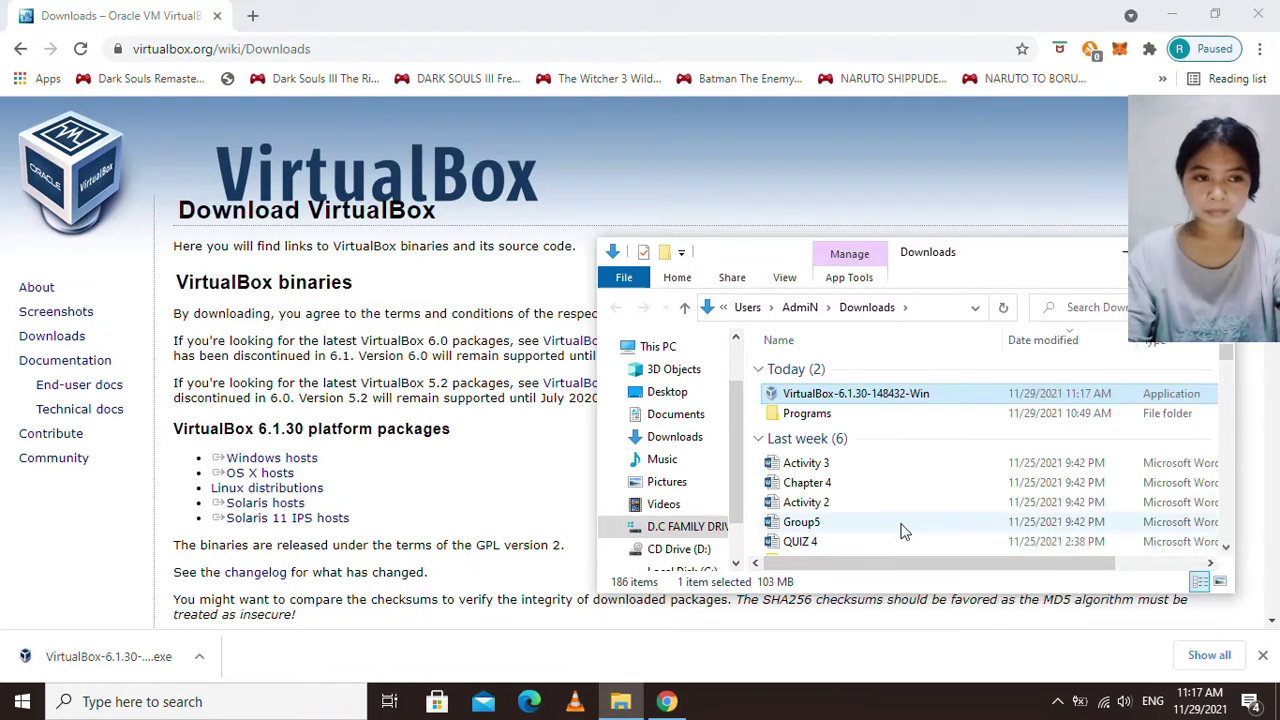
{"action": "left_click", "coordinate": [1174, 21]}
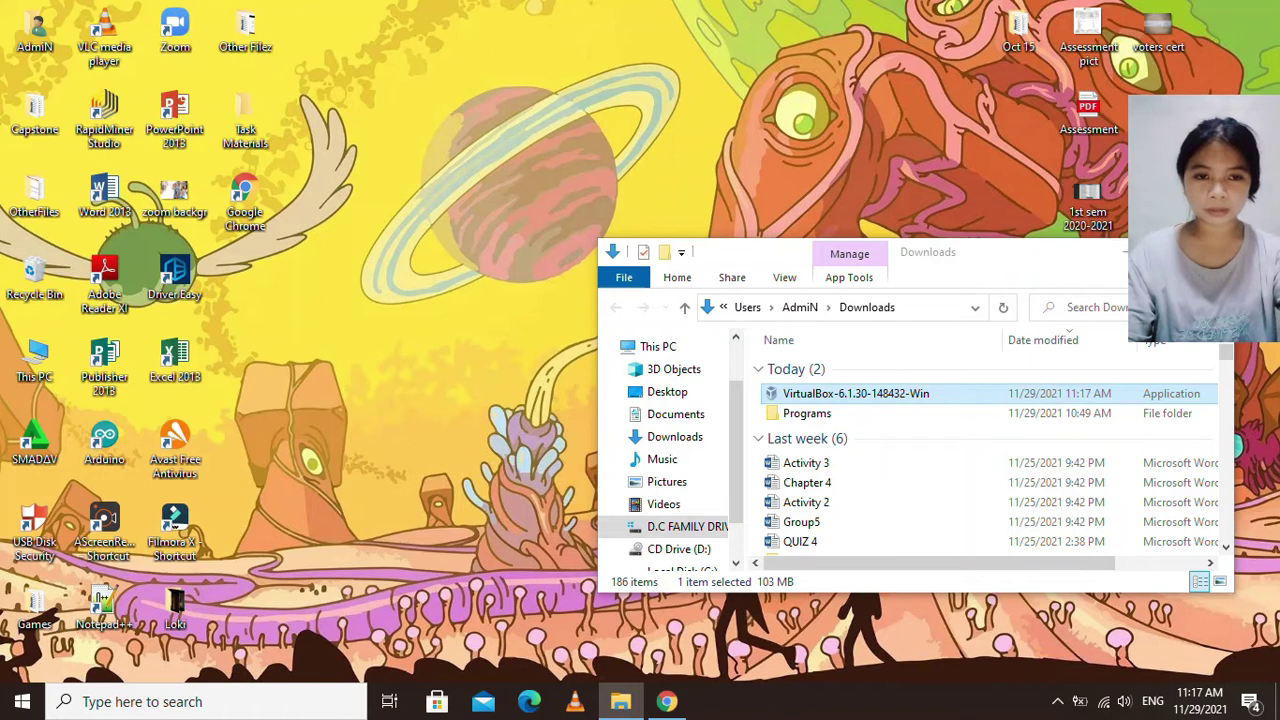
{"action": "left_click", "coordinate": [1118, 252]}
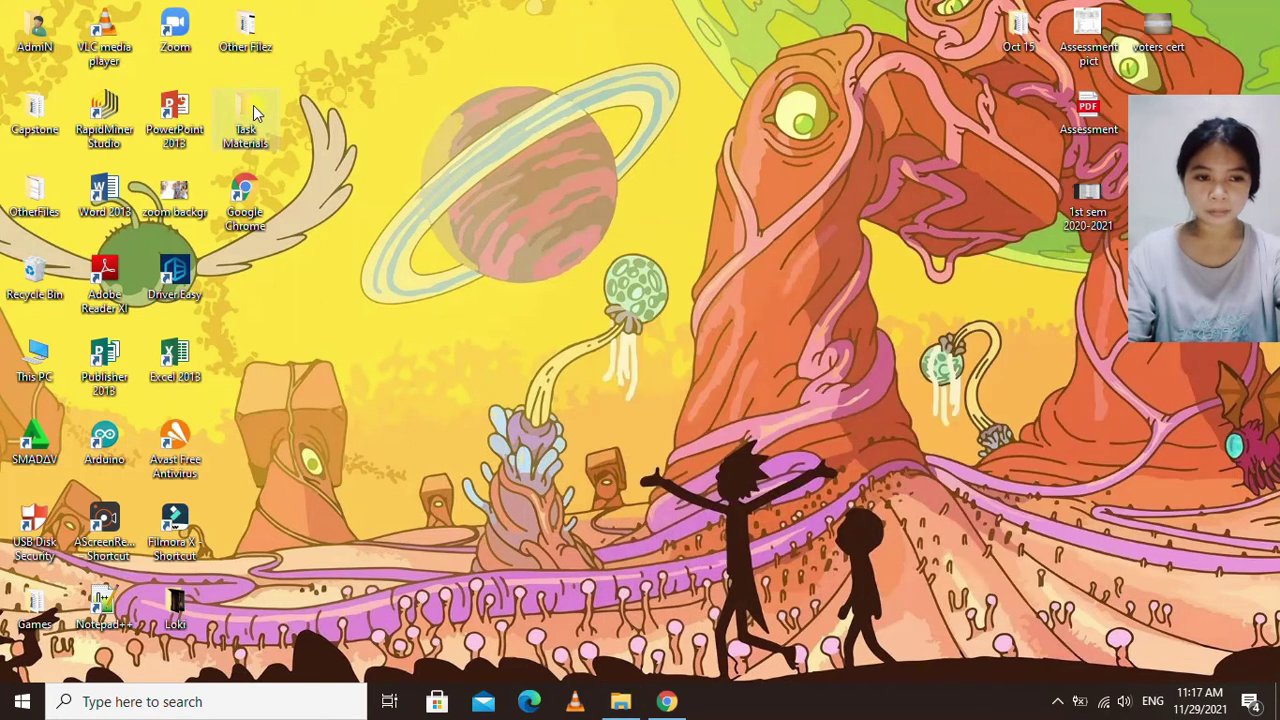
{"action": "double_click", "coordinate": [253, 107]}
{"action": "right_click", "coordinate": [821, 424]}
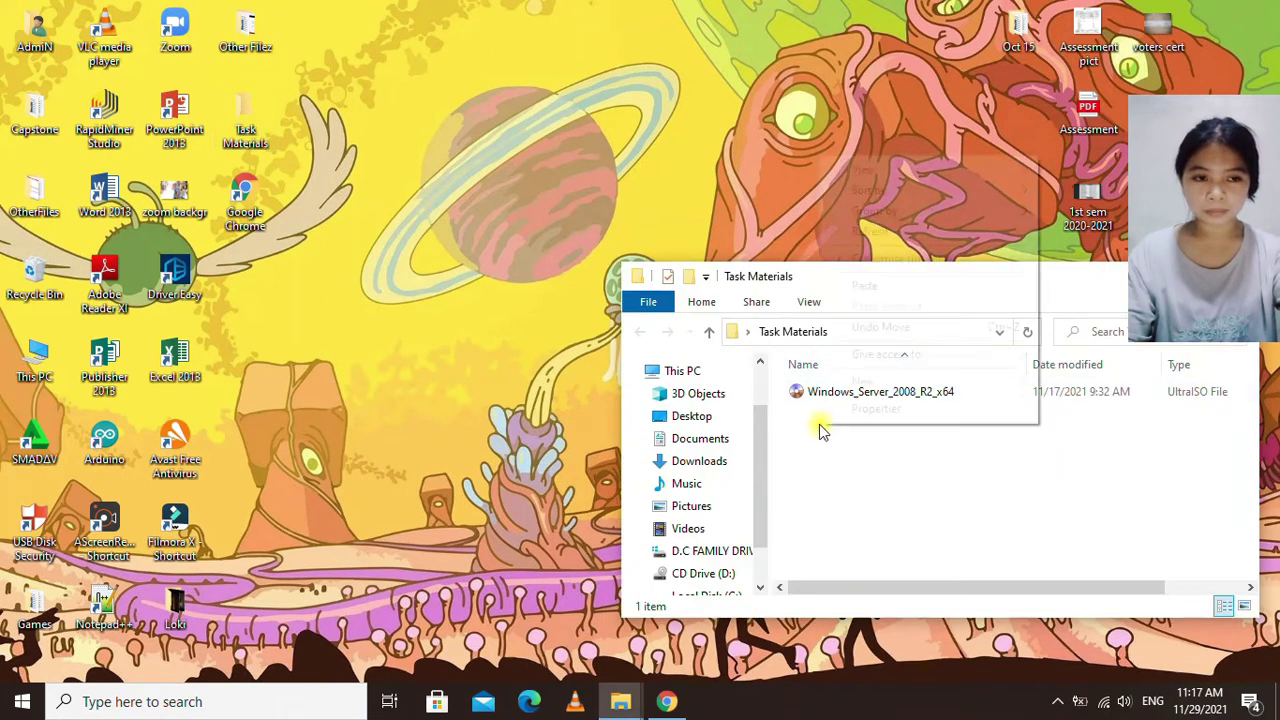
{"action": "left_click", "coordinate": [878, 286]}
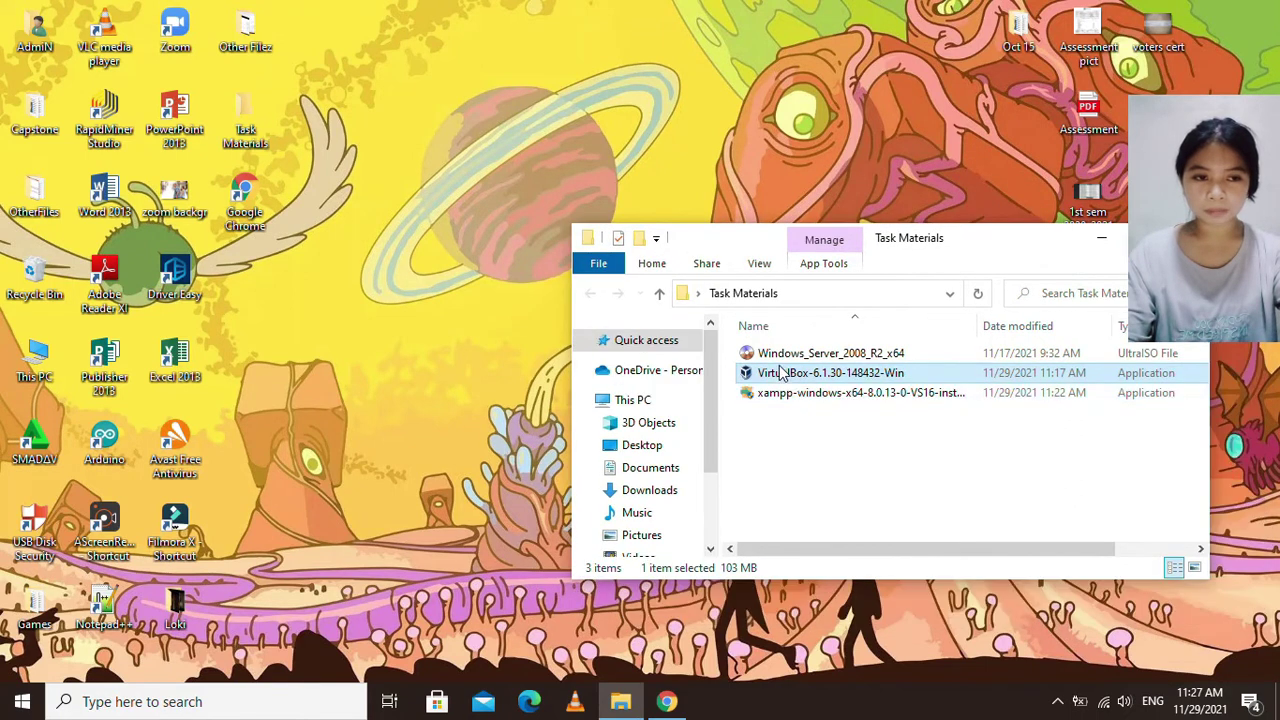
Run the VirtualBox 6.1.30 installer past the security warning and the welcome page.
{"action": "right_click", "coordinate": [812, 376]}
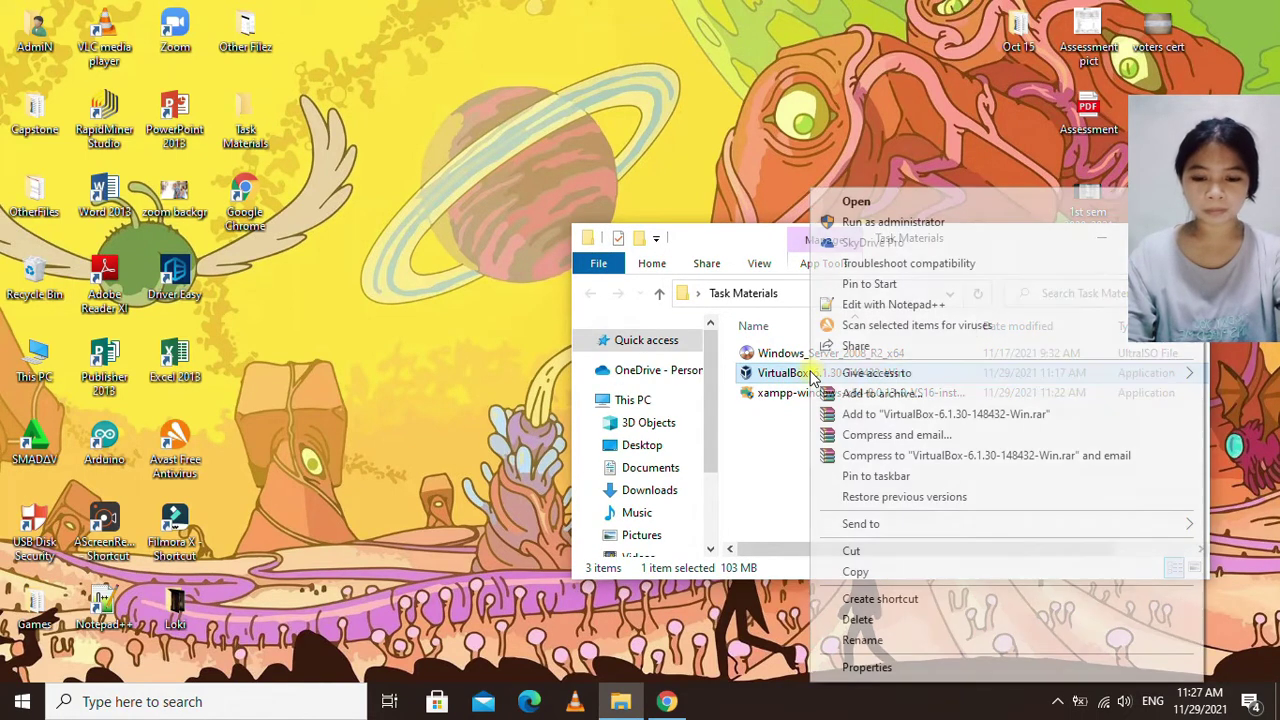
{"action": "left_click", "coordinate": [858, 201]}
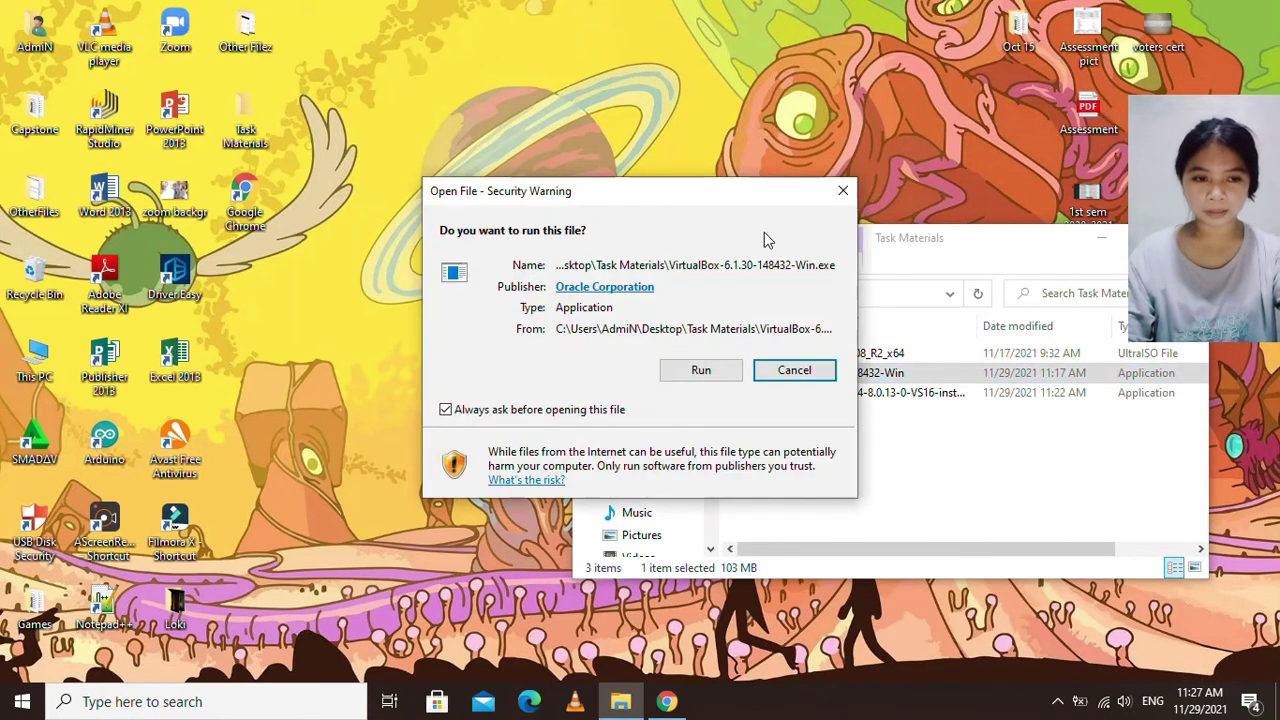
{"action": "left_click", "coordinate": [695, 376]}
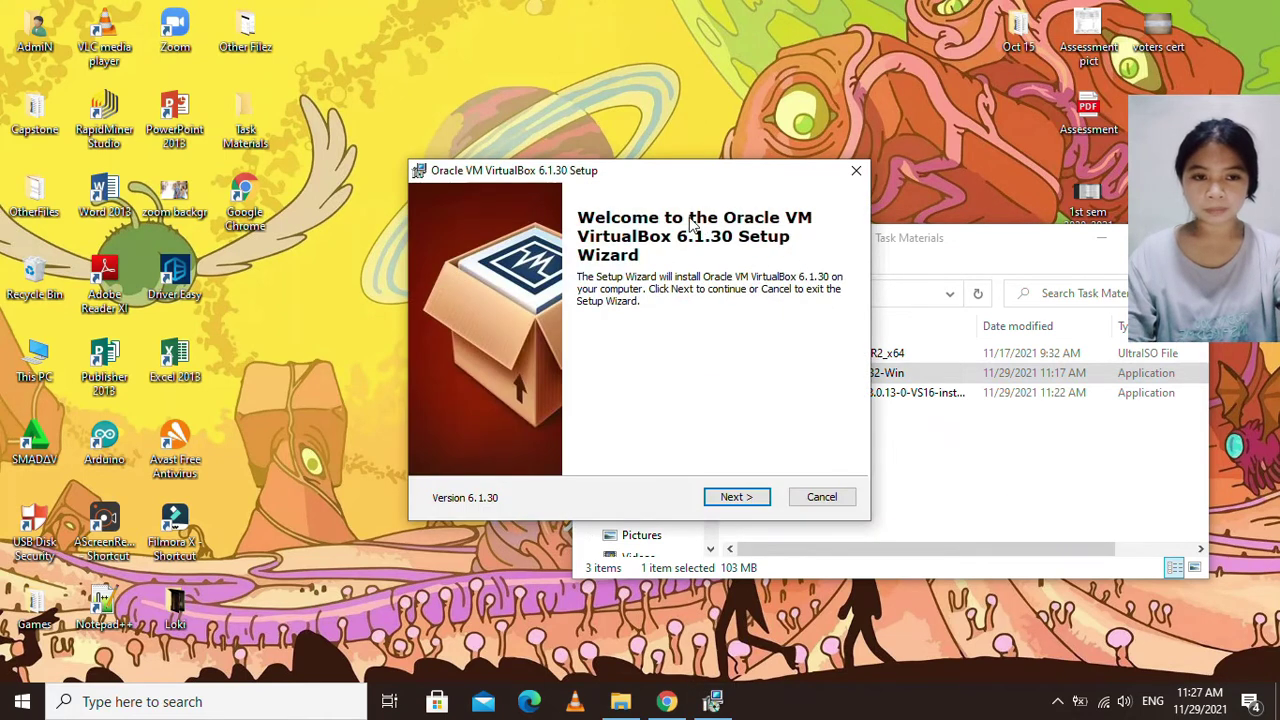
{"action": "left_click", "coordinate": [735, 497]}
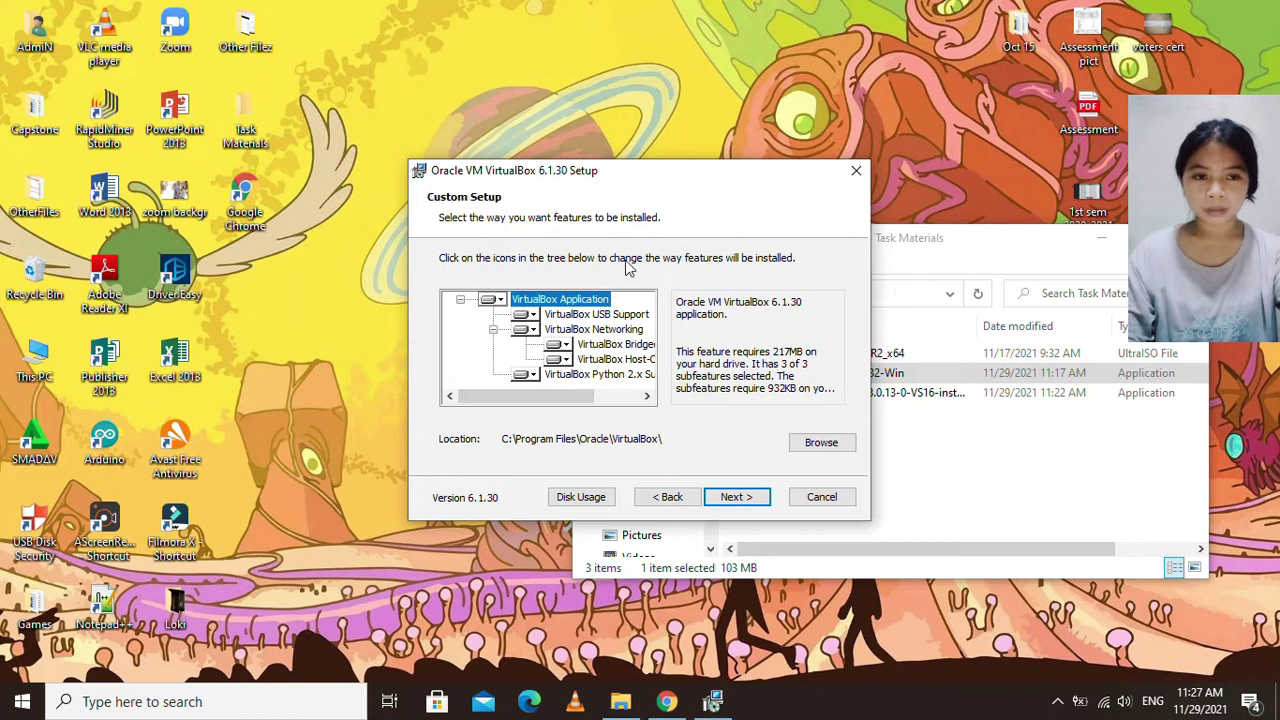
Set the VirtualBox install location to G:\Installers\.
{"action": "left_click", "coordinate": [815, 445]}
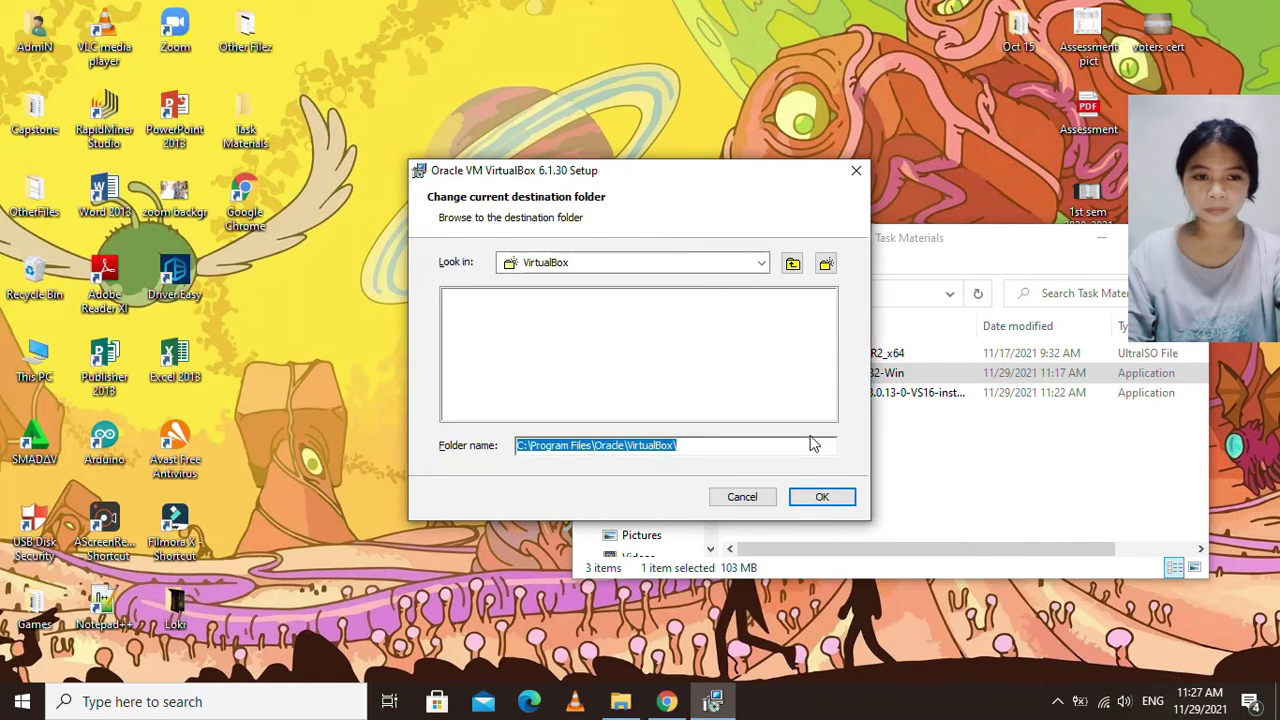
{"action": "left_click", "coordinate": [762, 265]}
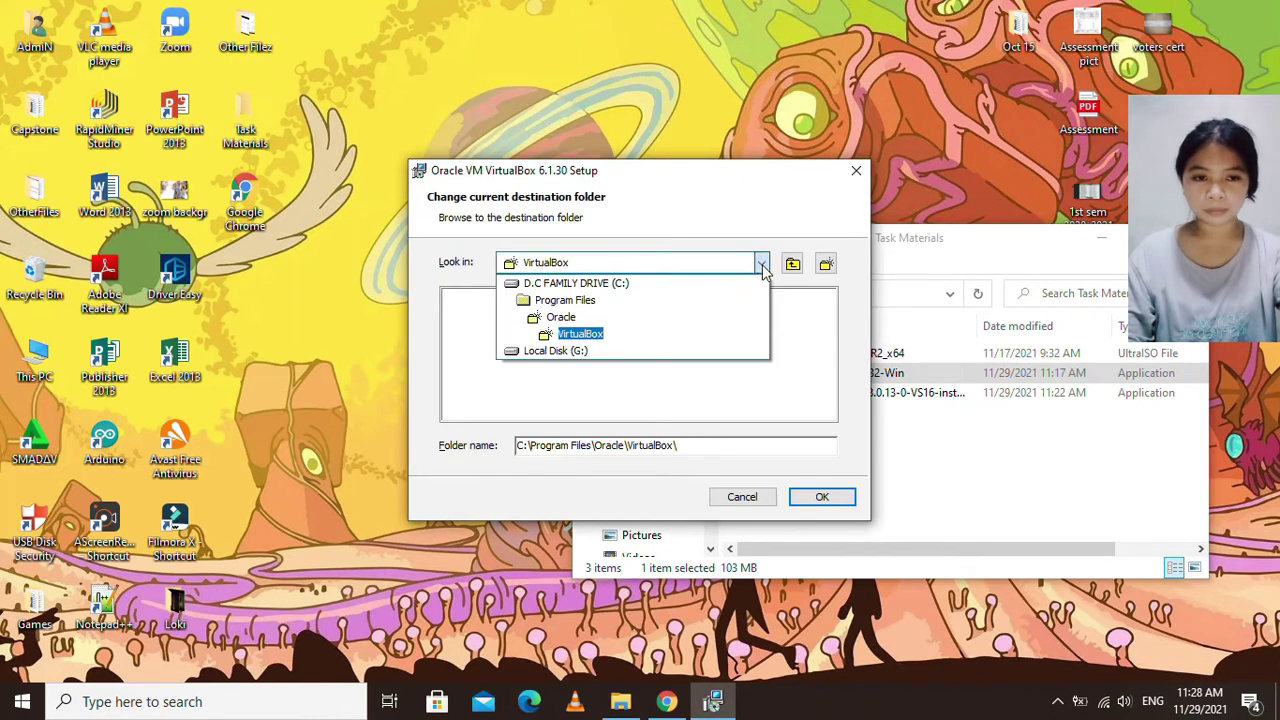
{"action": "left_click", "coordinate": [558, 350]}
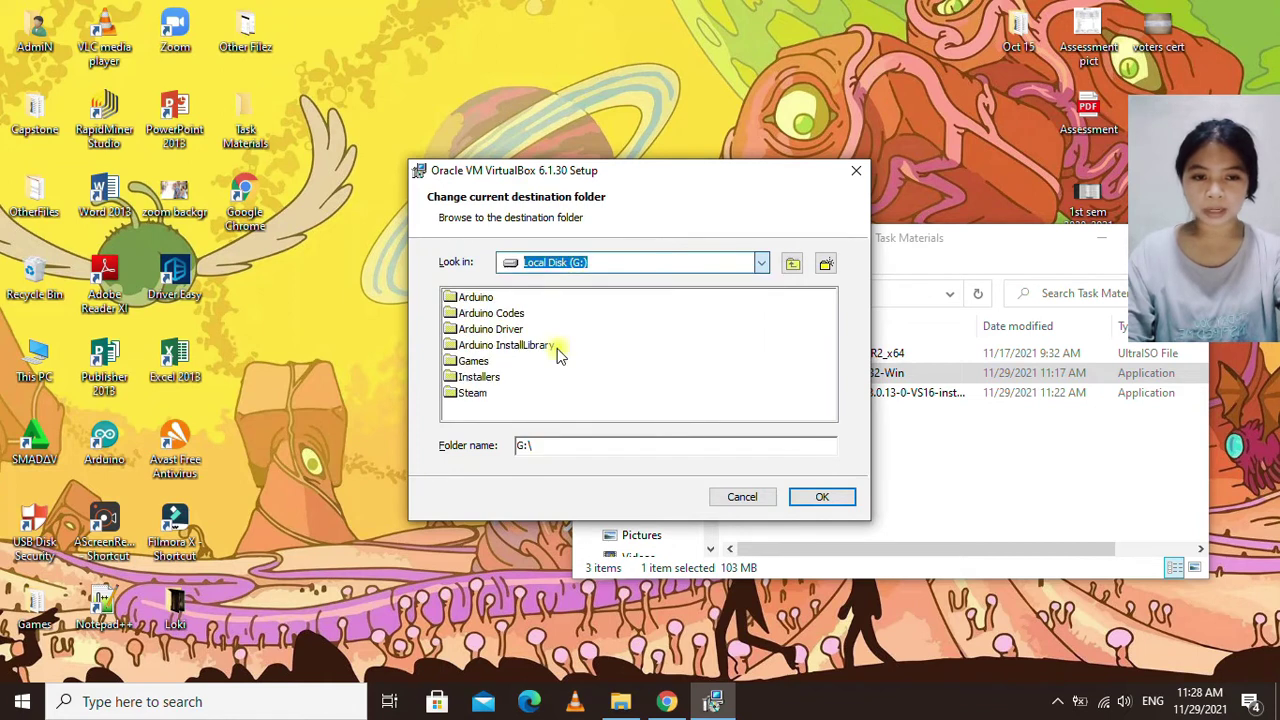
{"action": "left_click", "coordinate": [495, 410]}
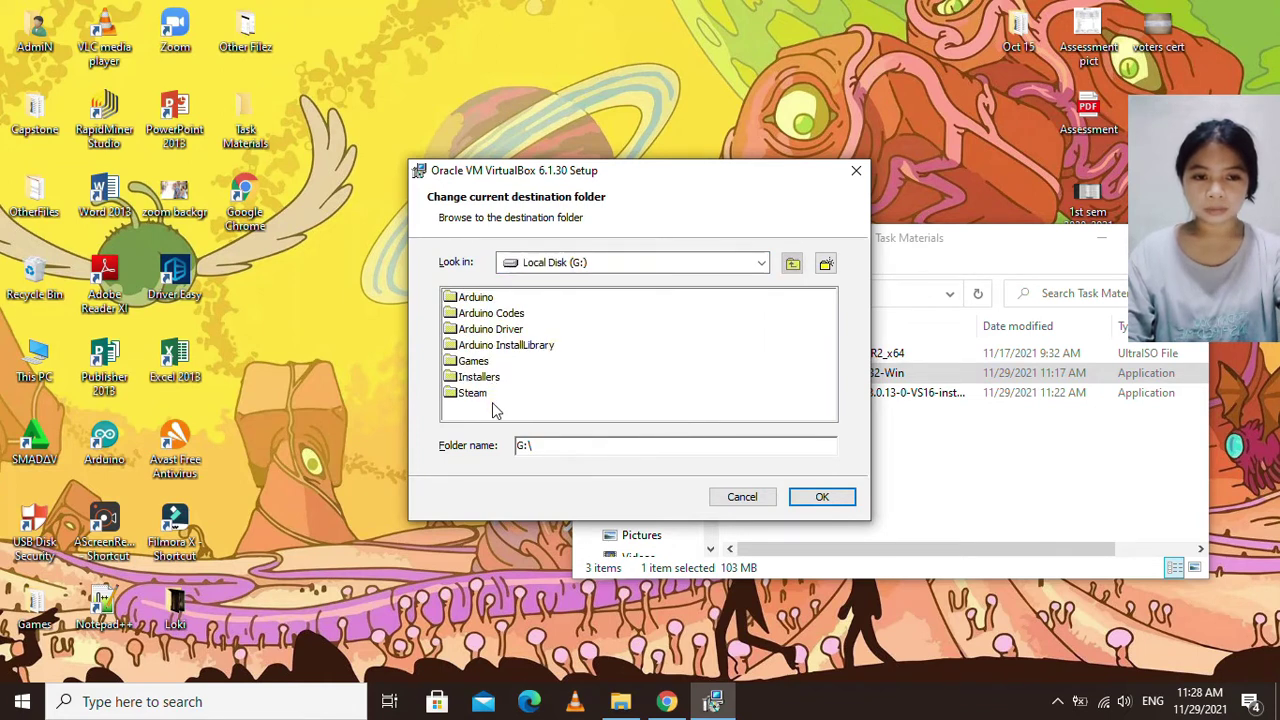
{"action": "left_click", "coordinate": [488, 378]}
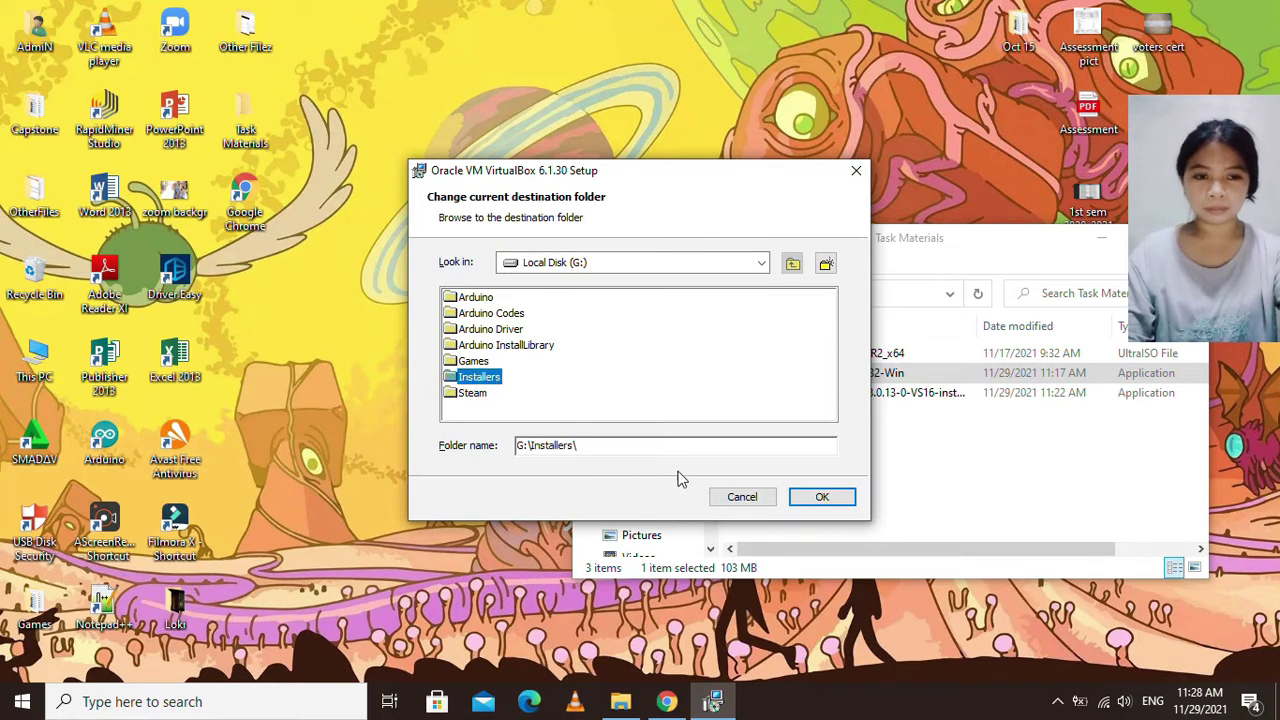
{"action": "left_click", "coordinate": [575, 410]}
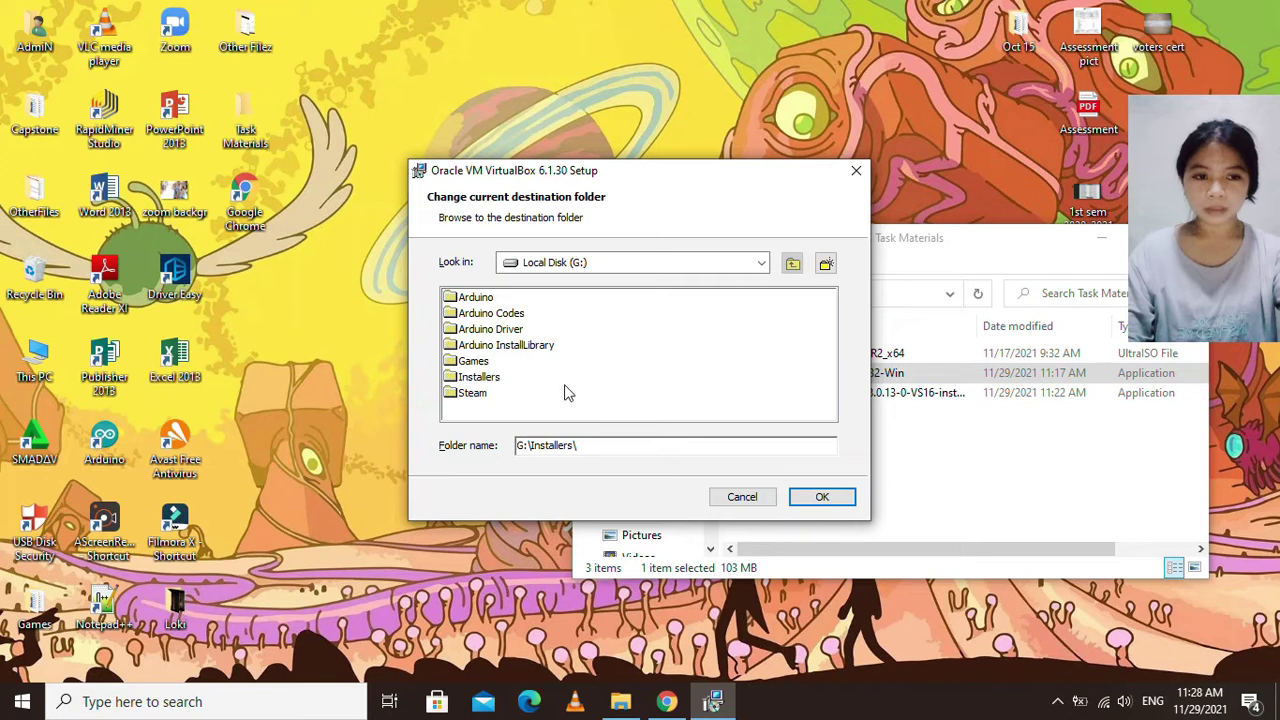
{"action": "left_click", "coordinate": [821, 497]}
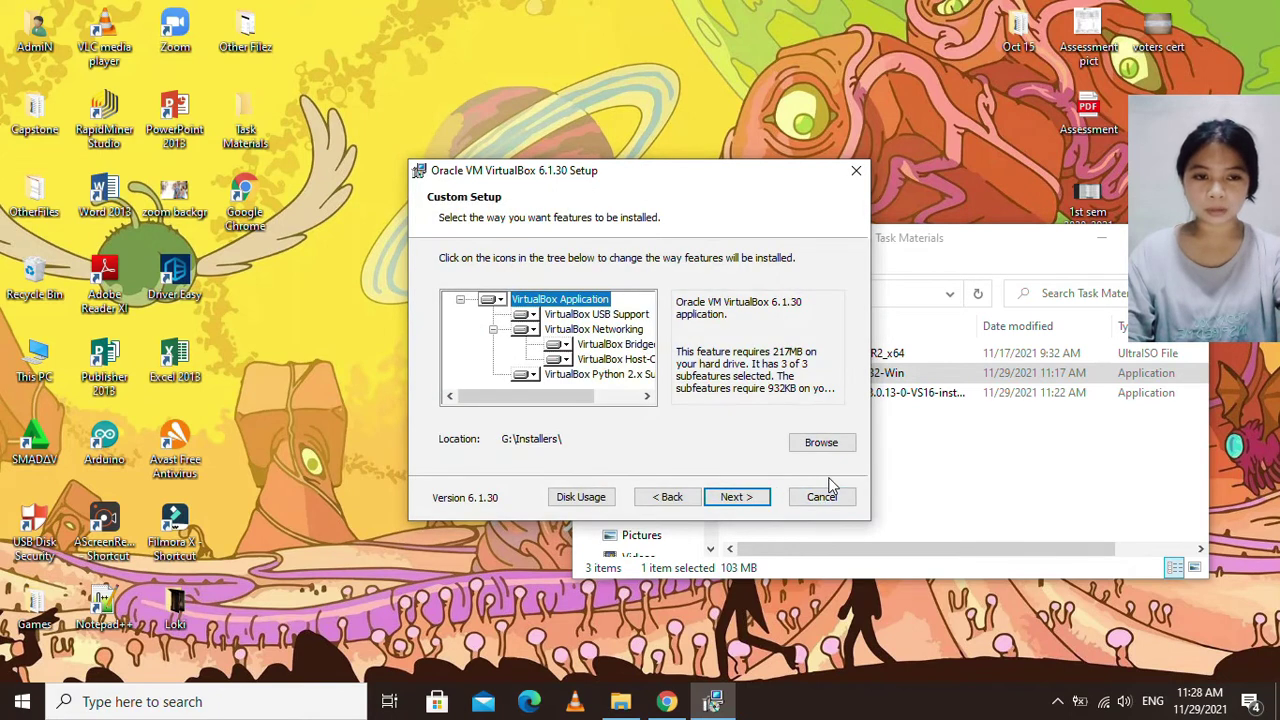
Turn off the Quick Launch Bar shortcut and proceed to the Network Interfaces warning.
{"action": "left_click", "coordinate": [745, 497]}
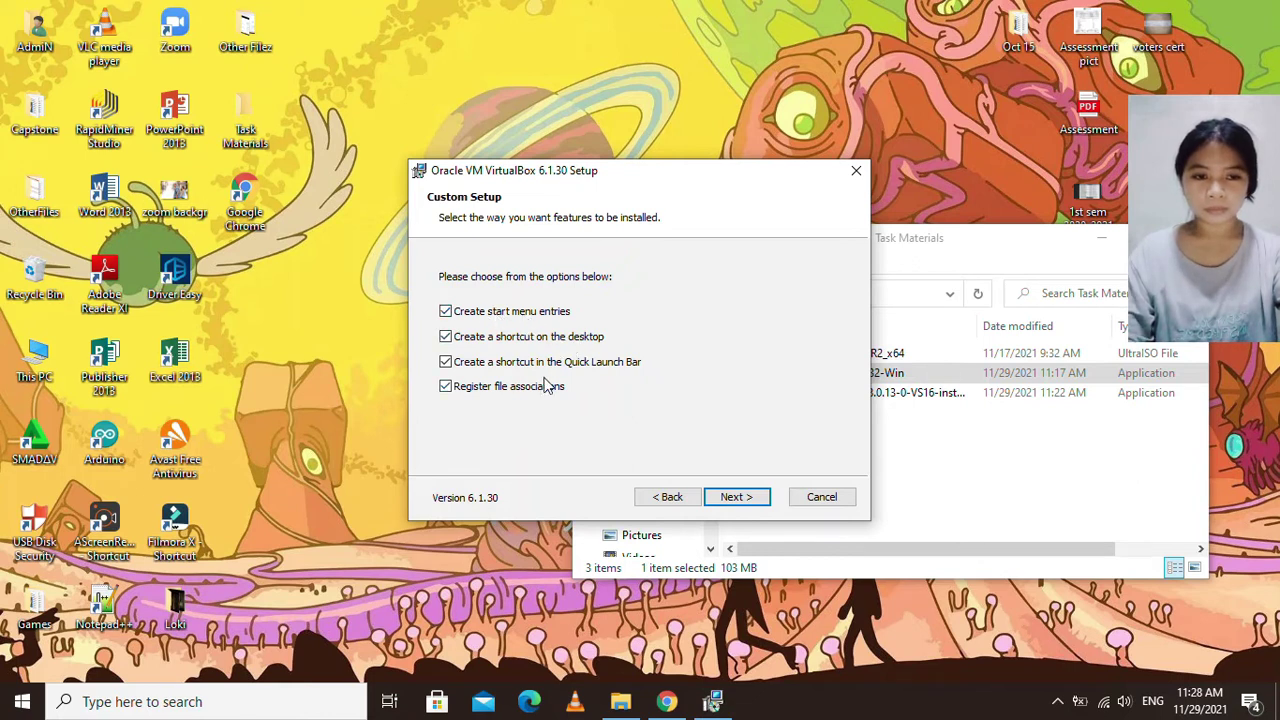
{"action": "left_click", "coordinate": [470, 362]}
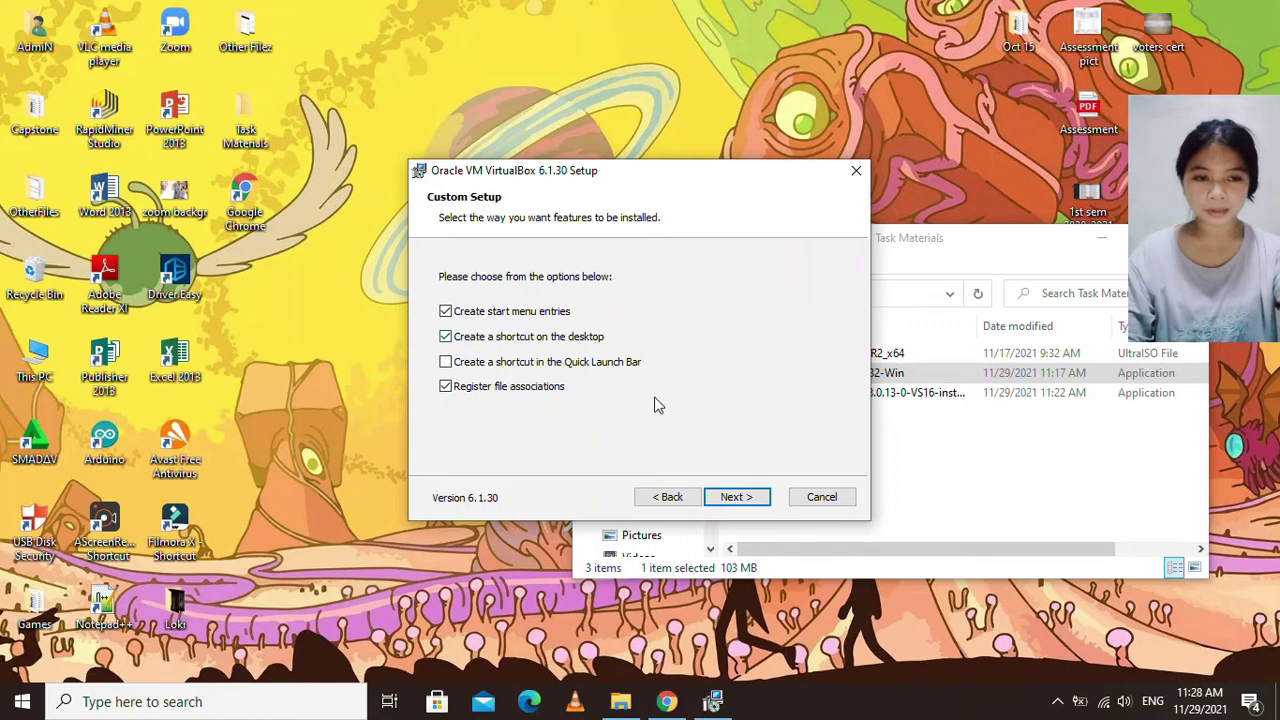
{"action": "left_click", "coordinate": [734, 497]}
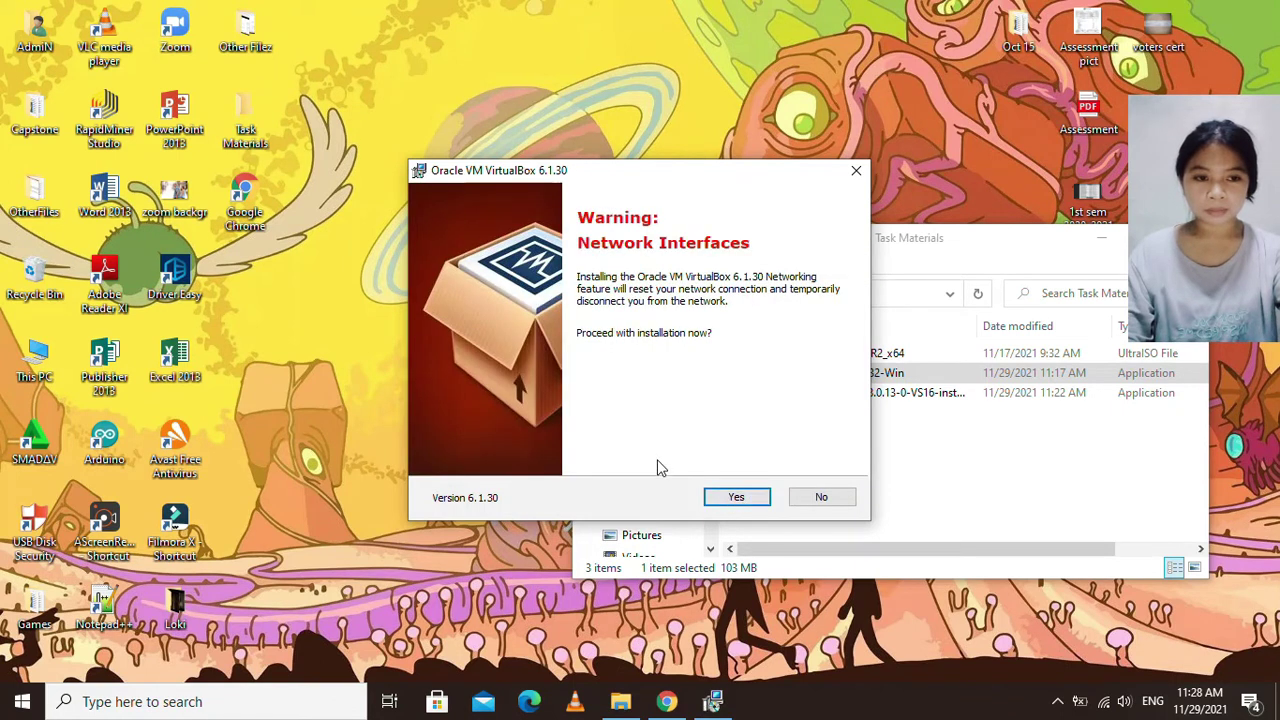
Accept the network reset warning and install VirtualBox 6.1.30 through to Finish.
{"action": "left_click", "coordinate": [736, 497]}
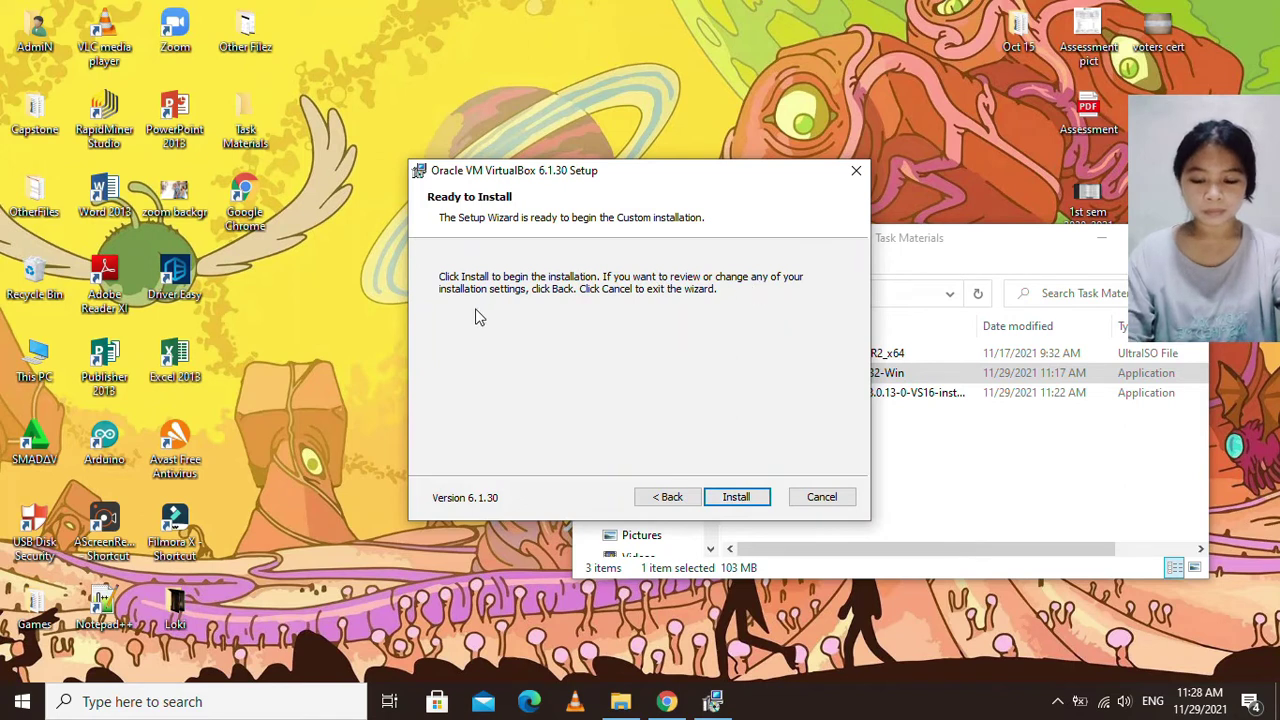
{"action": "left_click", "coordinate": [745, 497]}
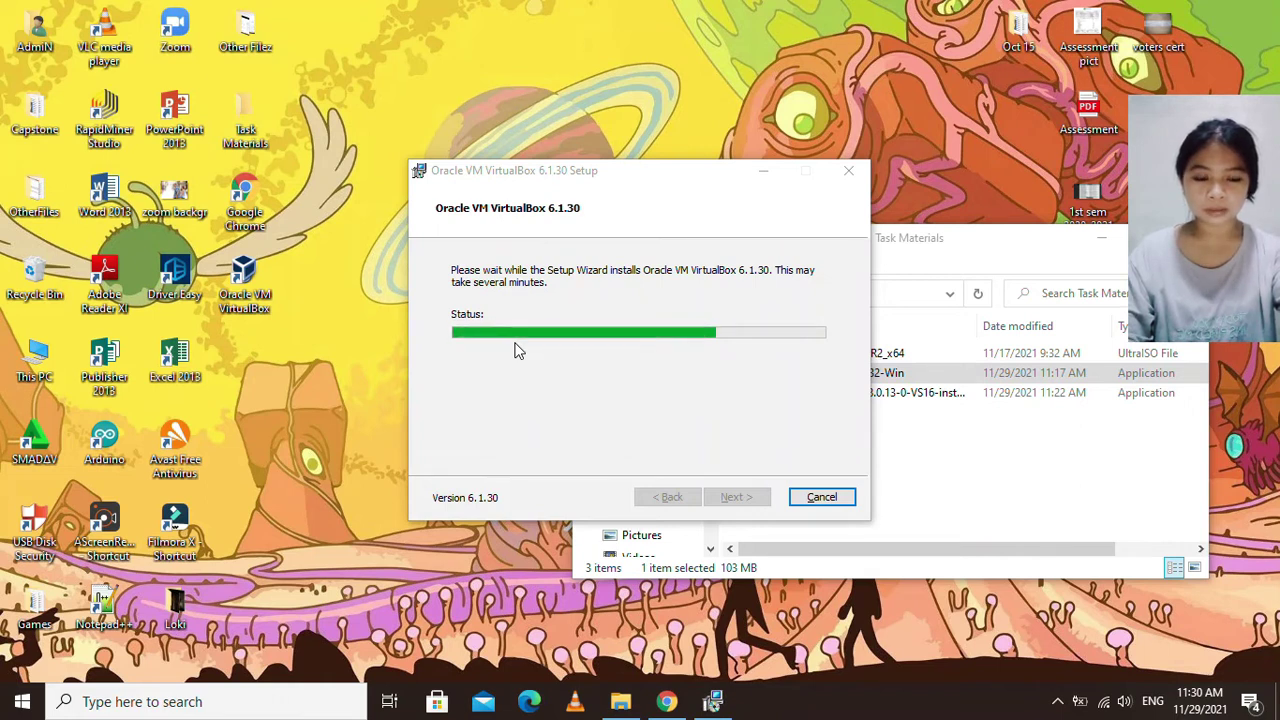
{"action": "left_click", "coordinate": [622, 378]}
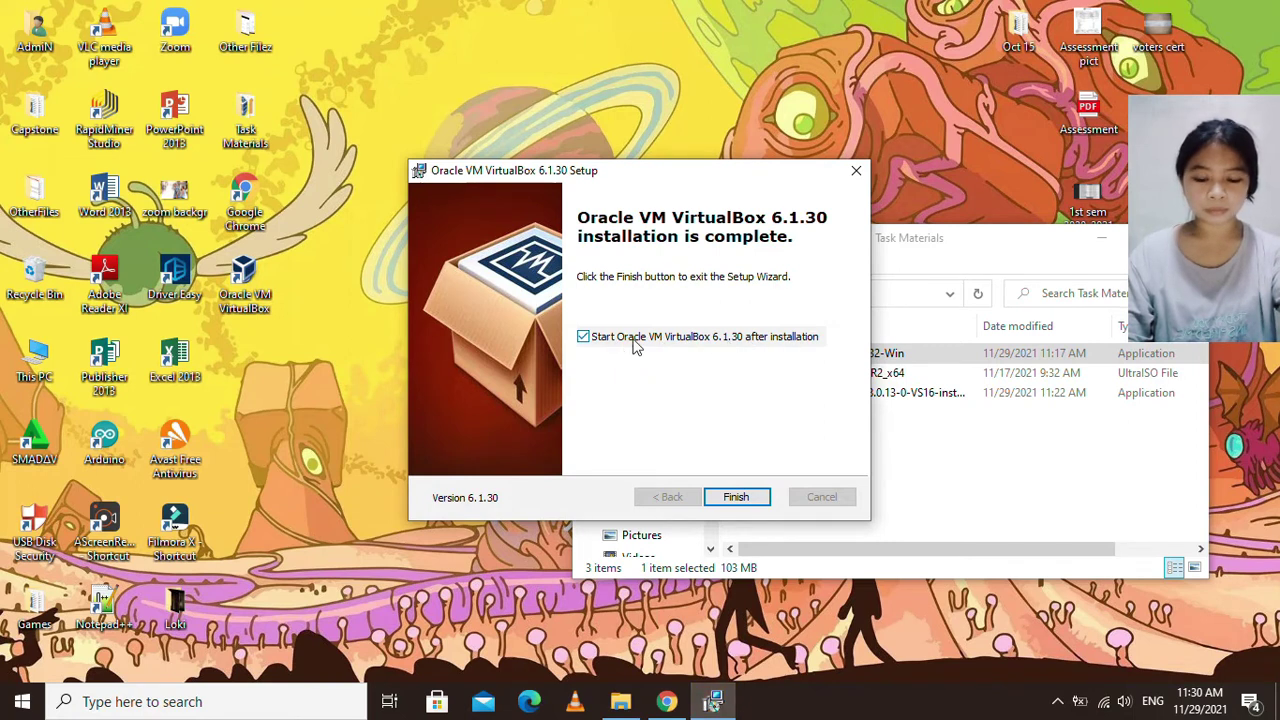
{"action": "left_click", "coordinate": [736, 496]}
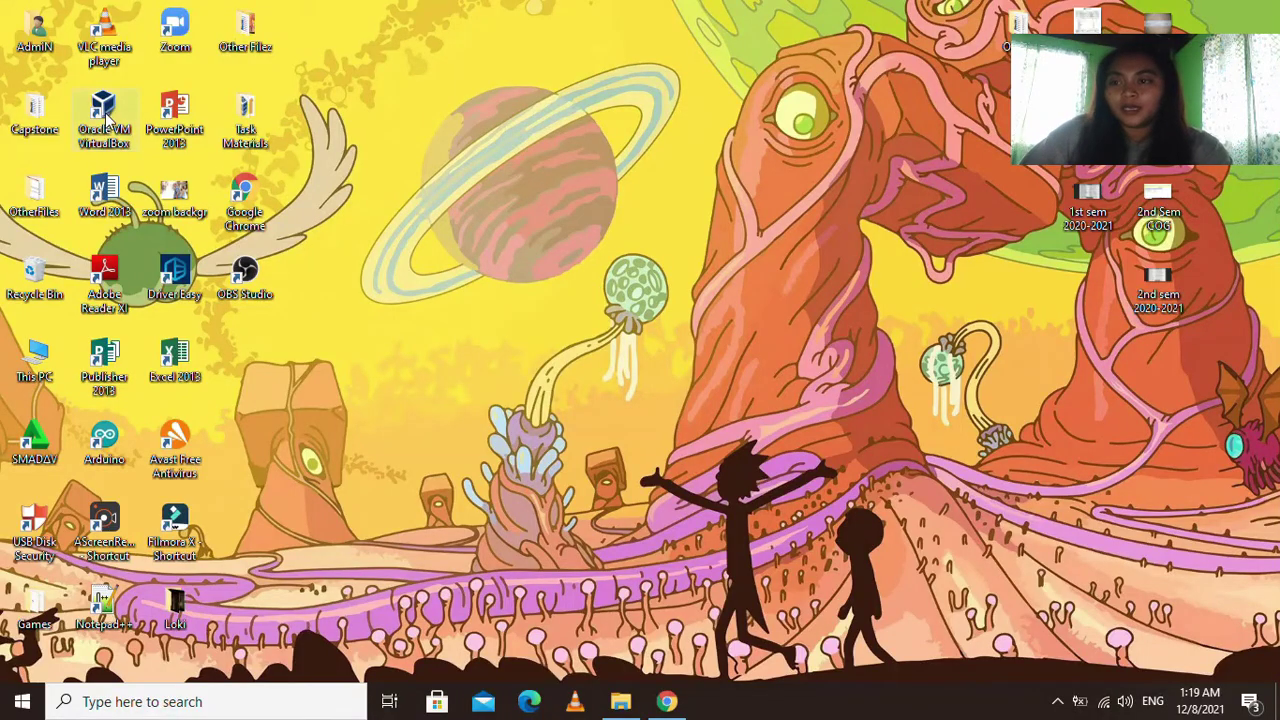
Launch Oracle VM VirtualBox from its desktop shortcut's context menu.
{"action": "left_click", "coordinate": [106, 118]}
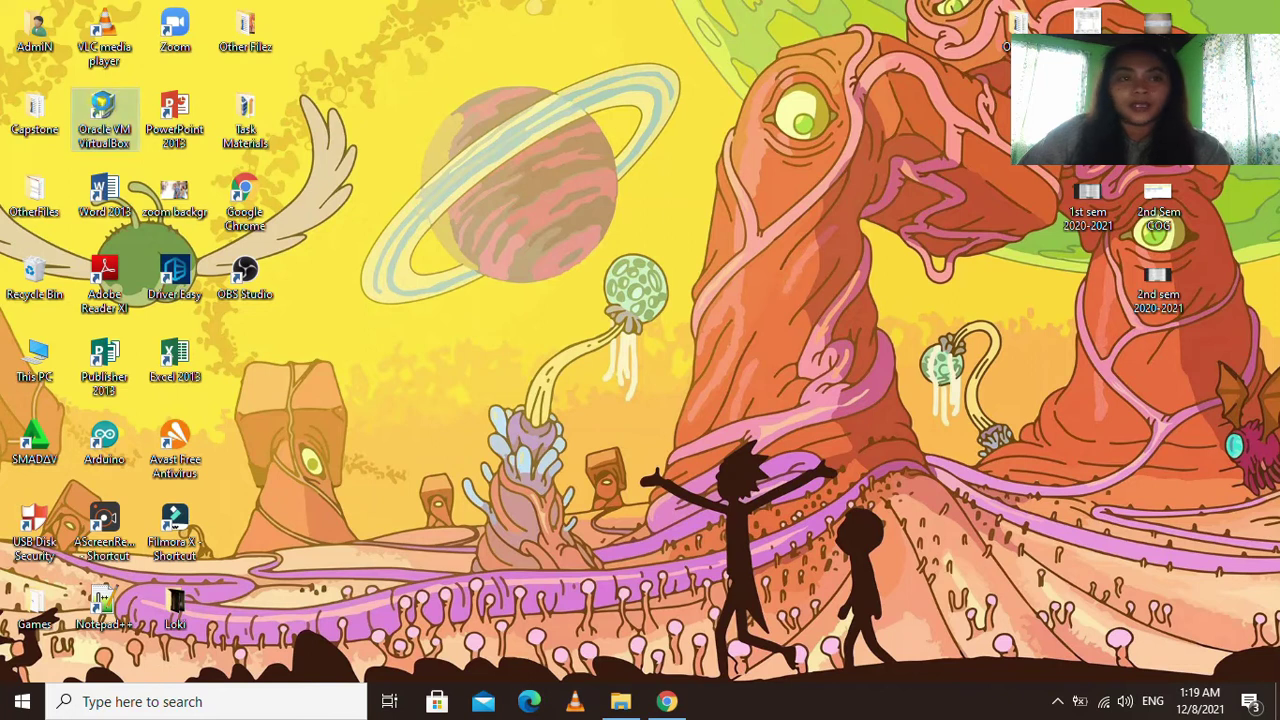
{"action": "right_click", "coordinate": [104, 103]}
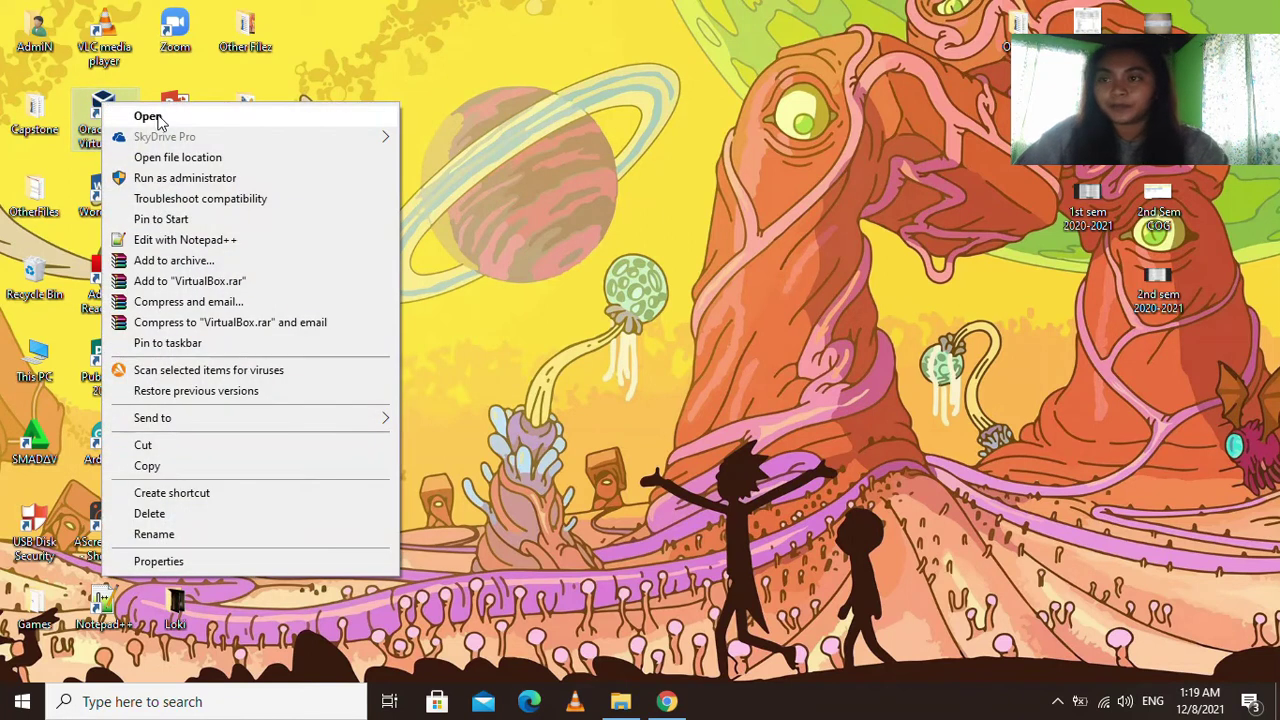
{"action": "left_click", "coordinate": [172, 117]}
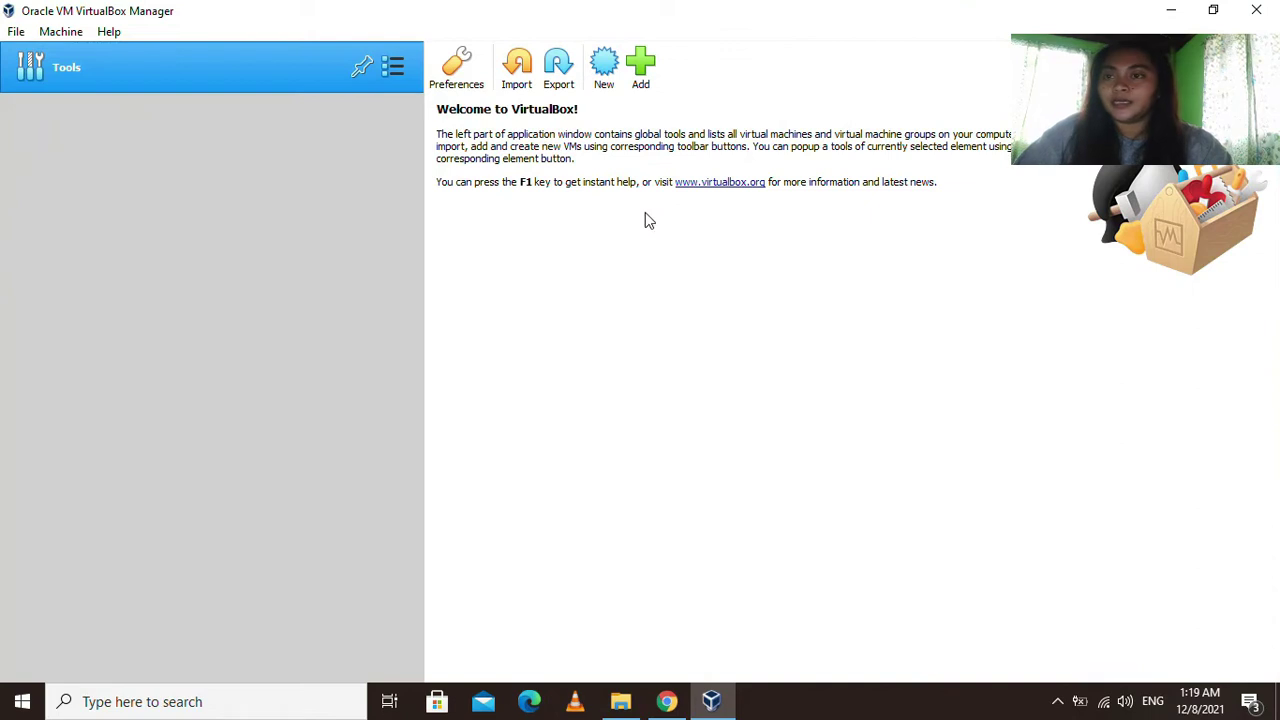
Name a new VM 'Windows Server 2016' with version Windows 2016 (64-bit) and continue.
{"action": "left_click", "coordinate": [604, 68]}
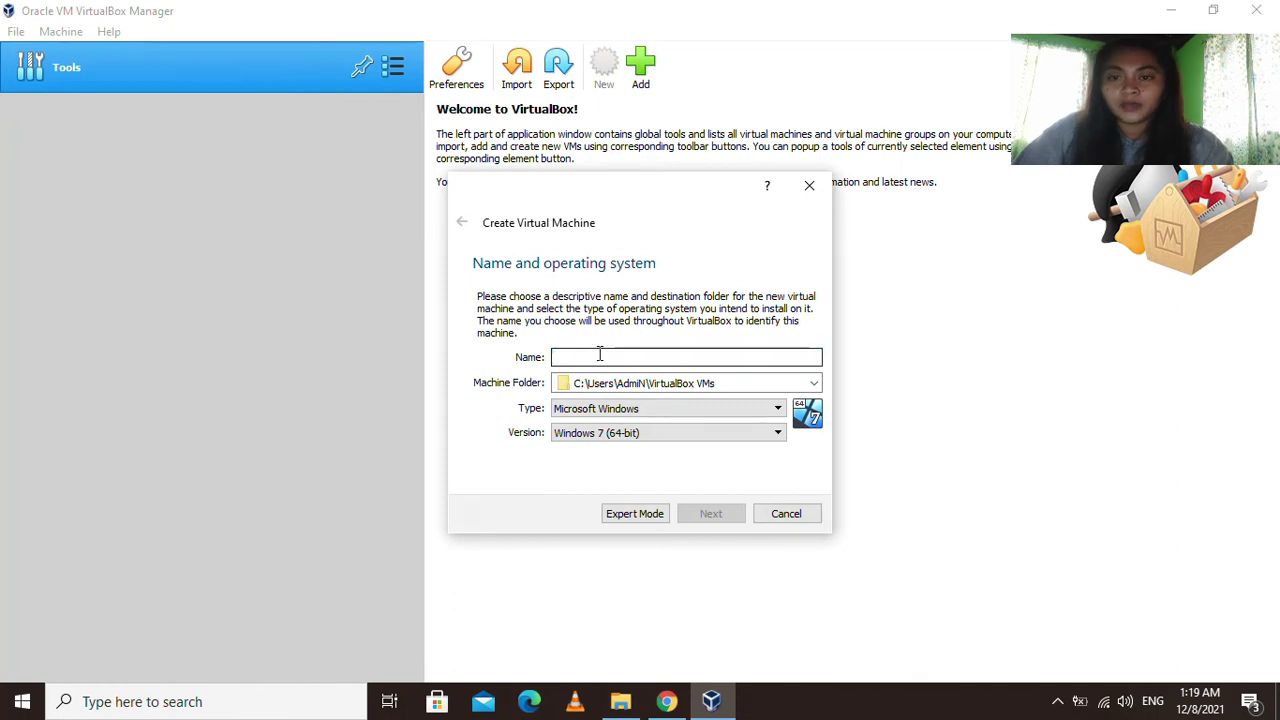
{"action": "type", "text": "Windows S"}
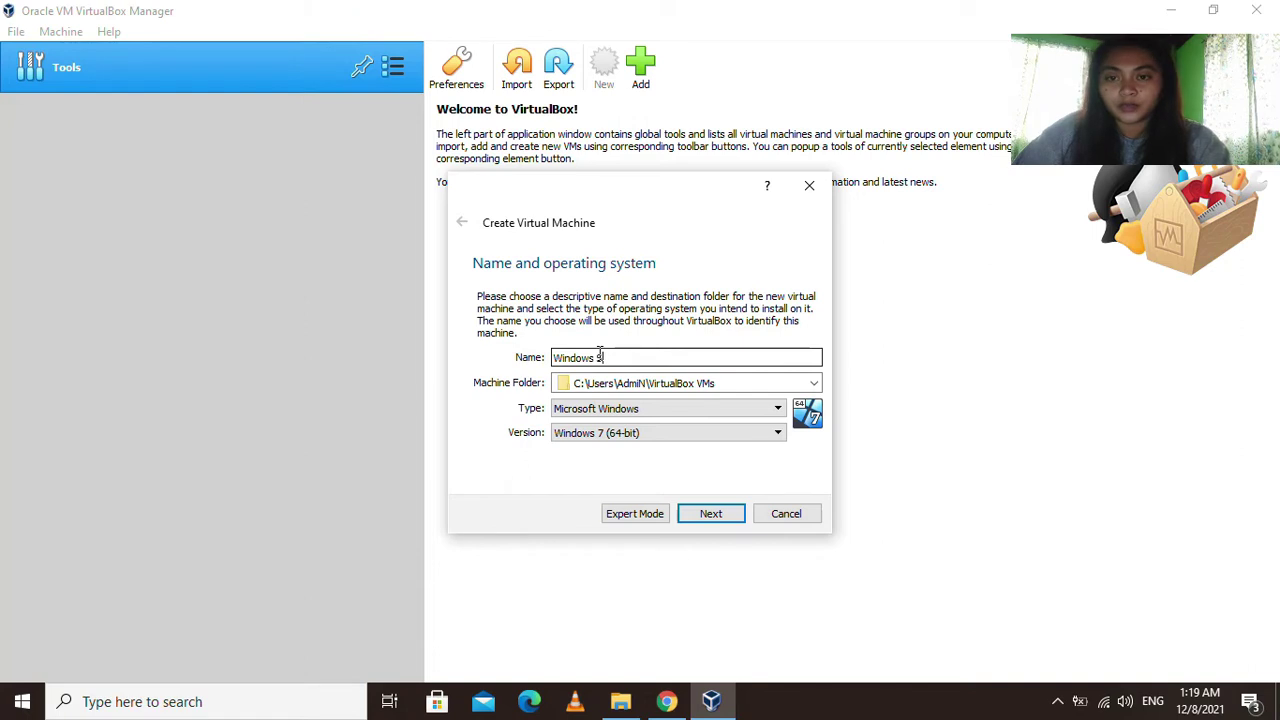
{"action": "type", "text": "erver 201"}
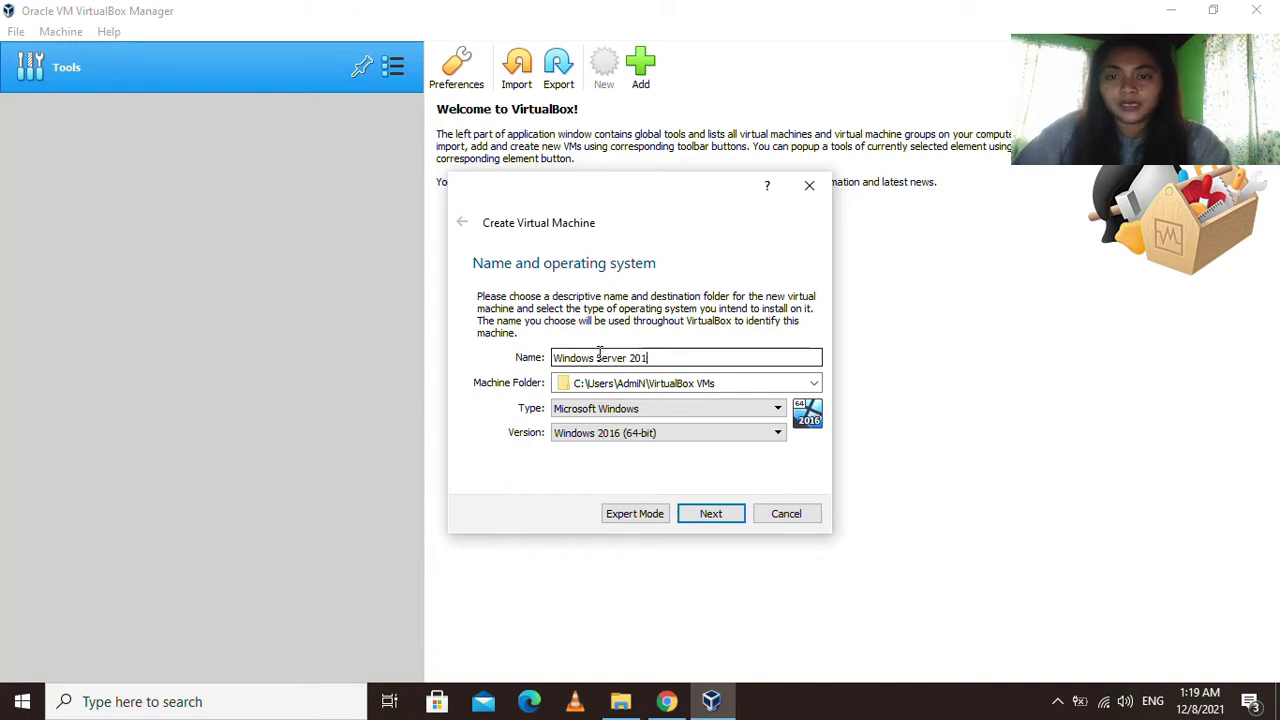
{"action": "type", "text": "6"}
{"action": "left_click", "coordinate": [768, 432]}
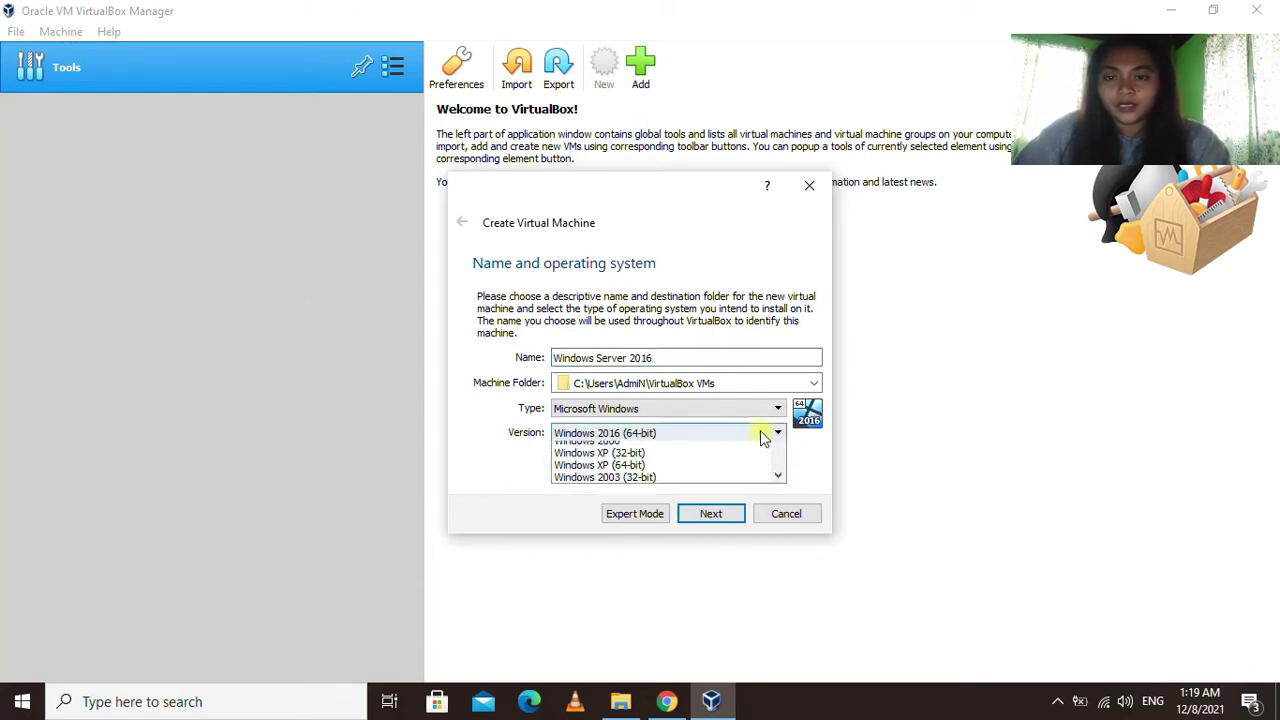
{"action": "scroll", "coordinate": [668, 516], "scroll_direction": "down", "scroll_amount": 1}
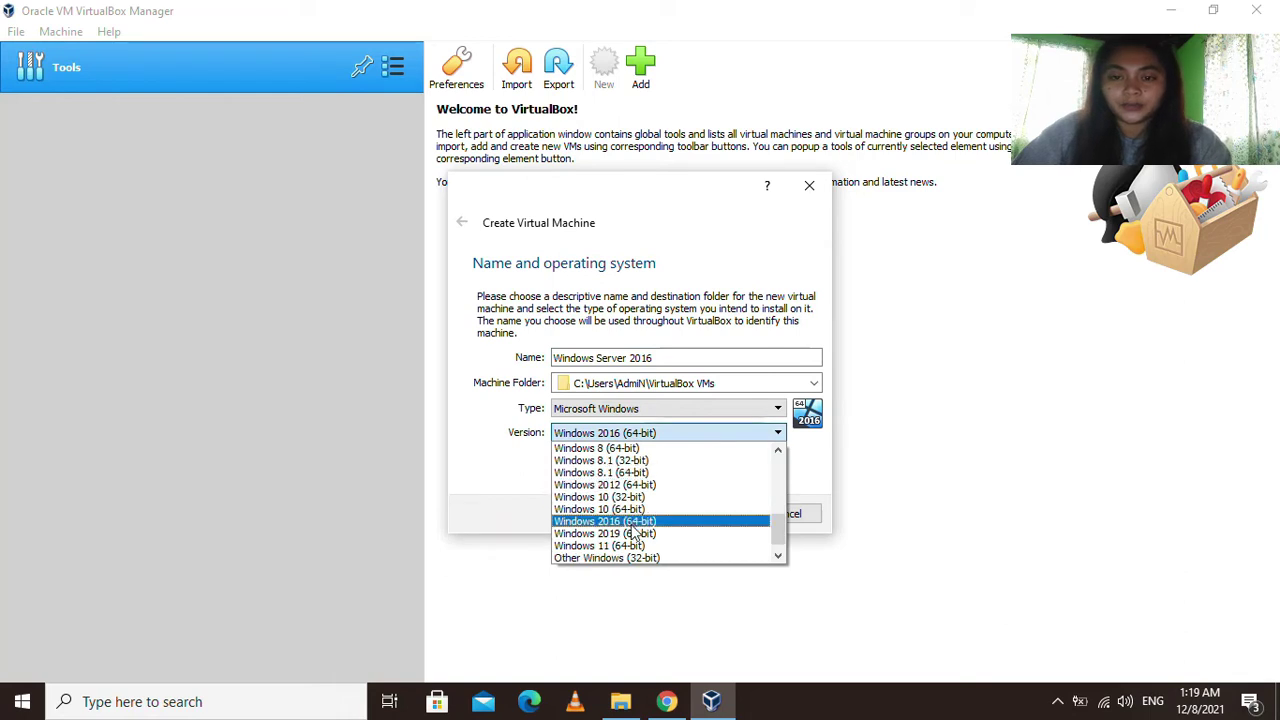
{"action": "left_click", "coordinate": [655, 521]}
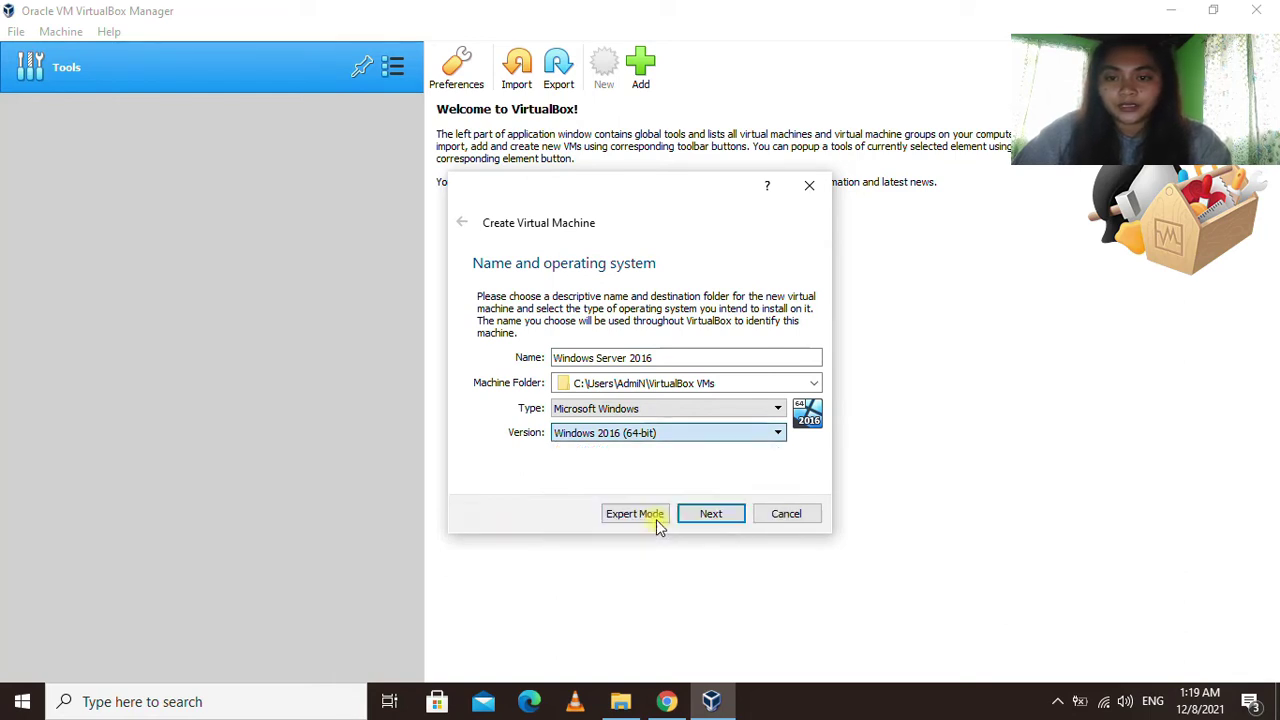
{"action": "left_click", "coordinate": [714, 518]}
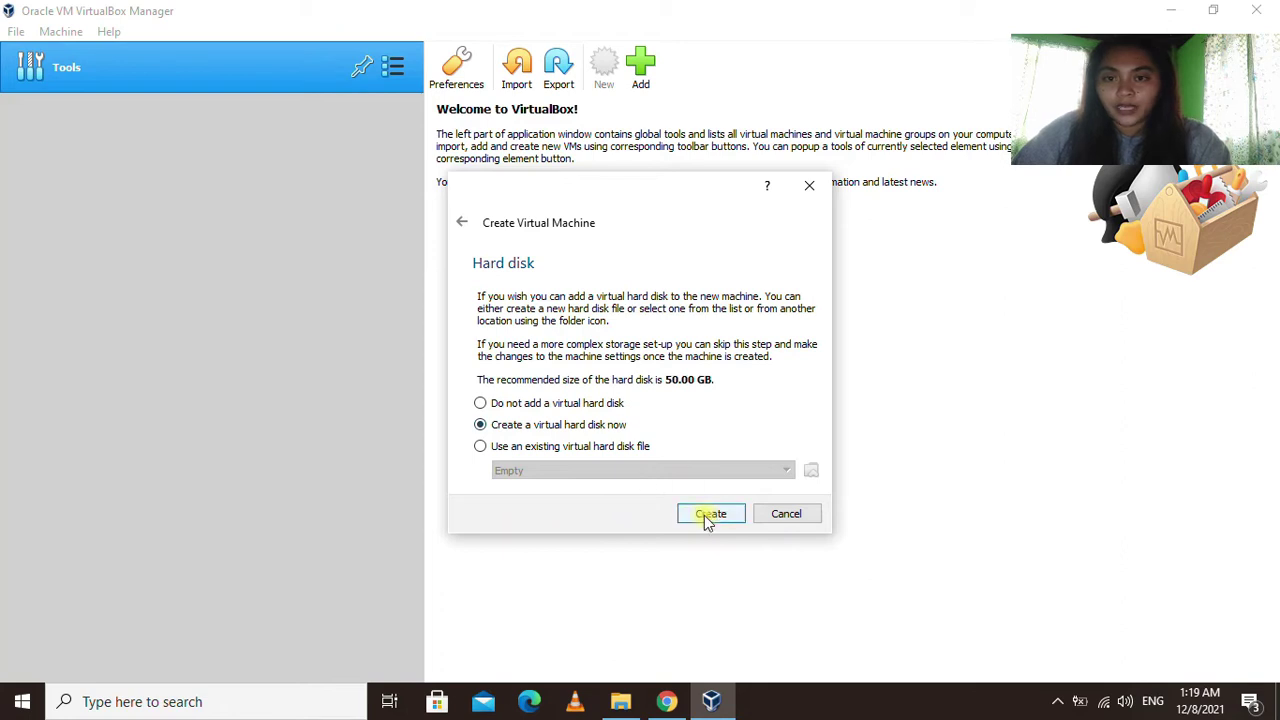
Create a dynamically allocated 50 GB VDI virtual hard disk for the VM.
{"action": "left_click", "coordinate": [707, 515]}
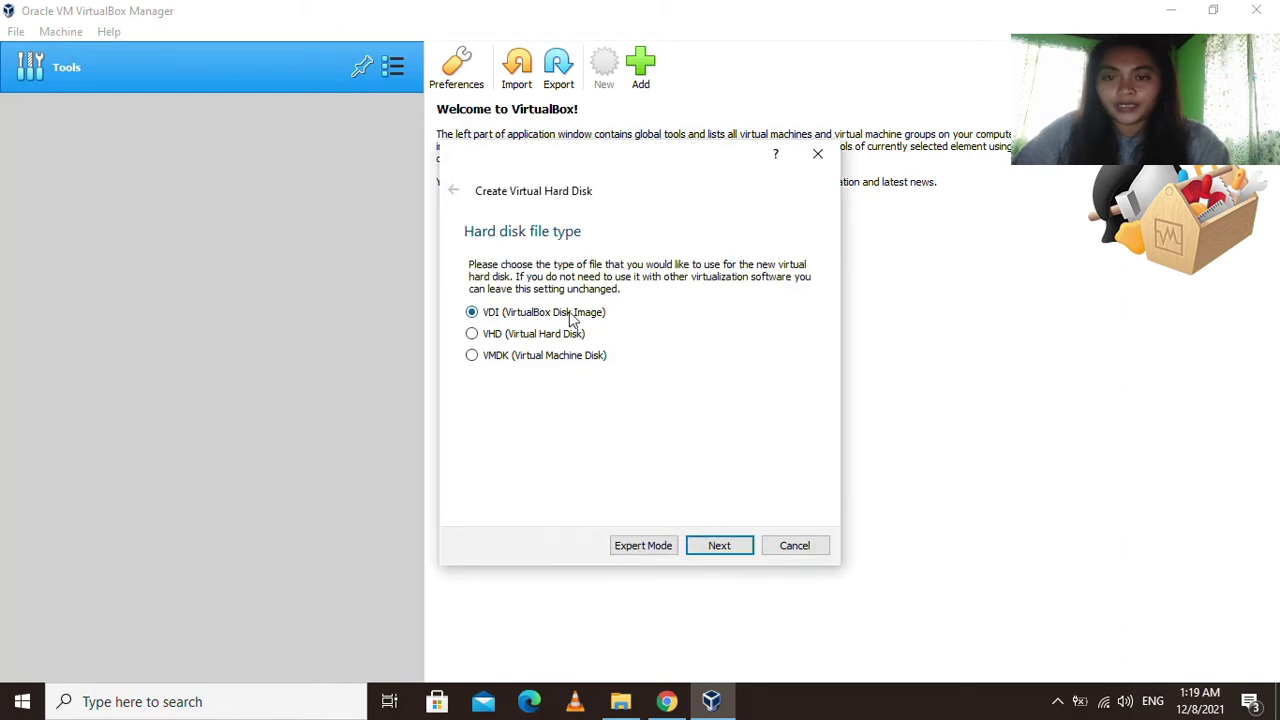
{"action": "left_click", "coordinate": [721, 548]}
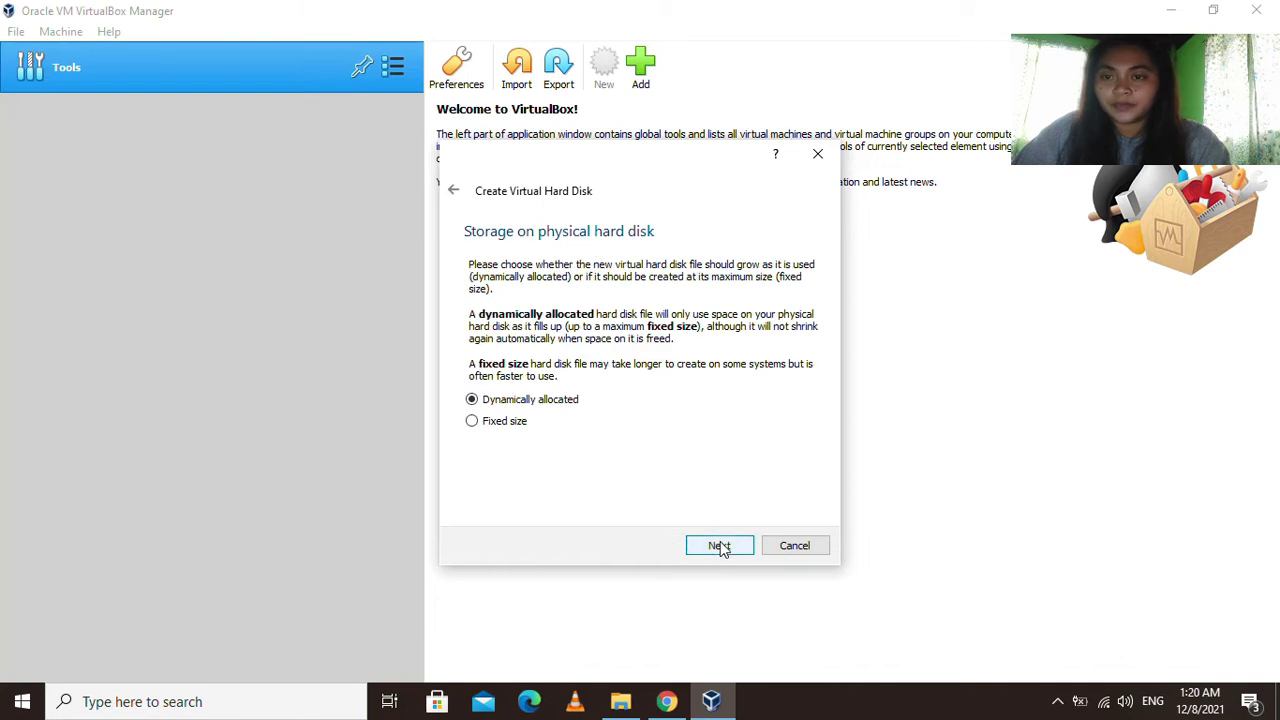
{"action": "left_click", "coordinate": [723, 548]}
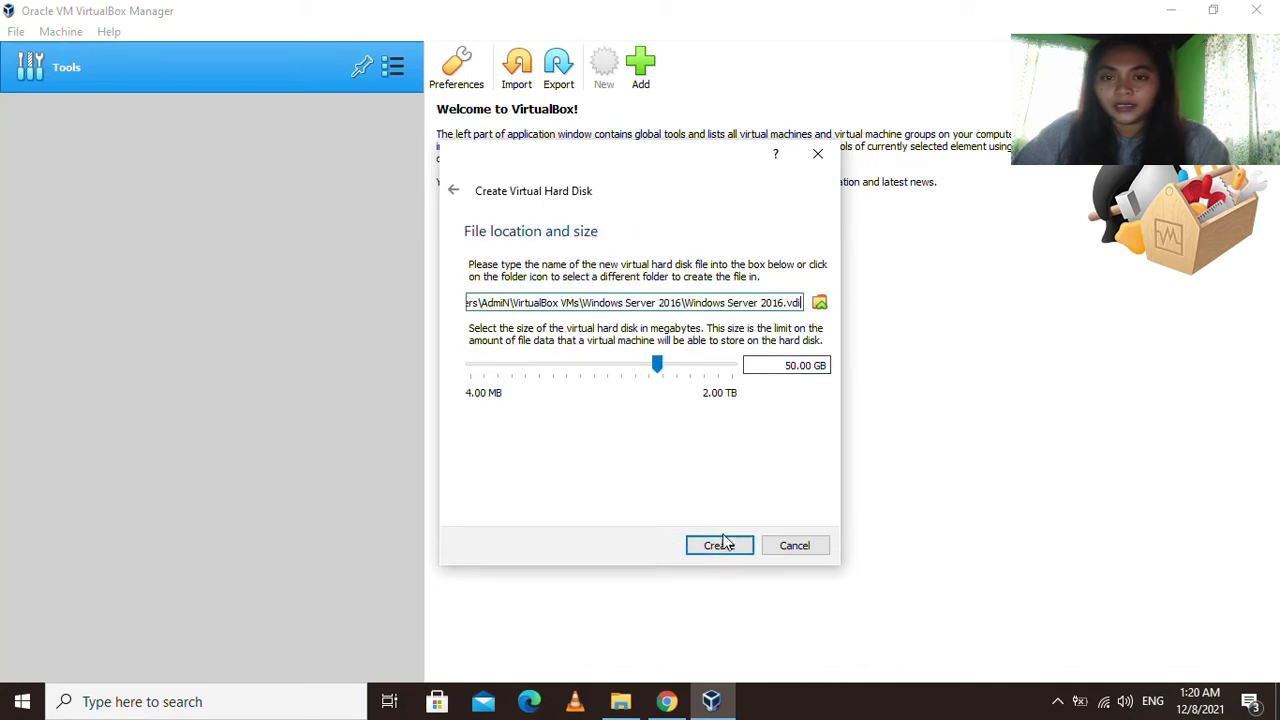
{"action": "left_click", "coordinate": [720, 548]}
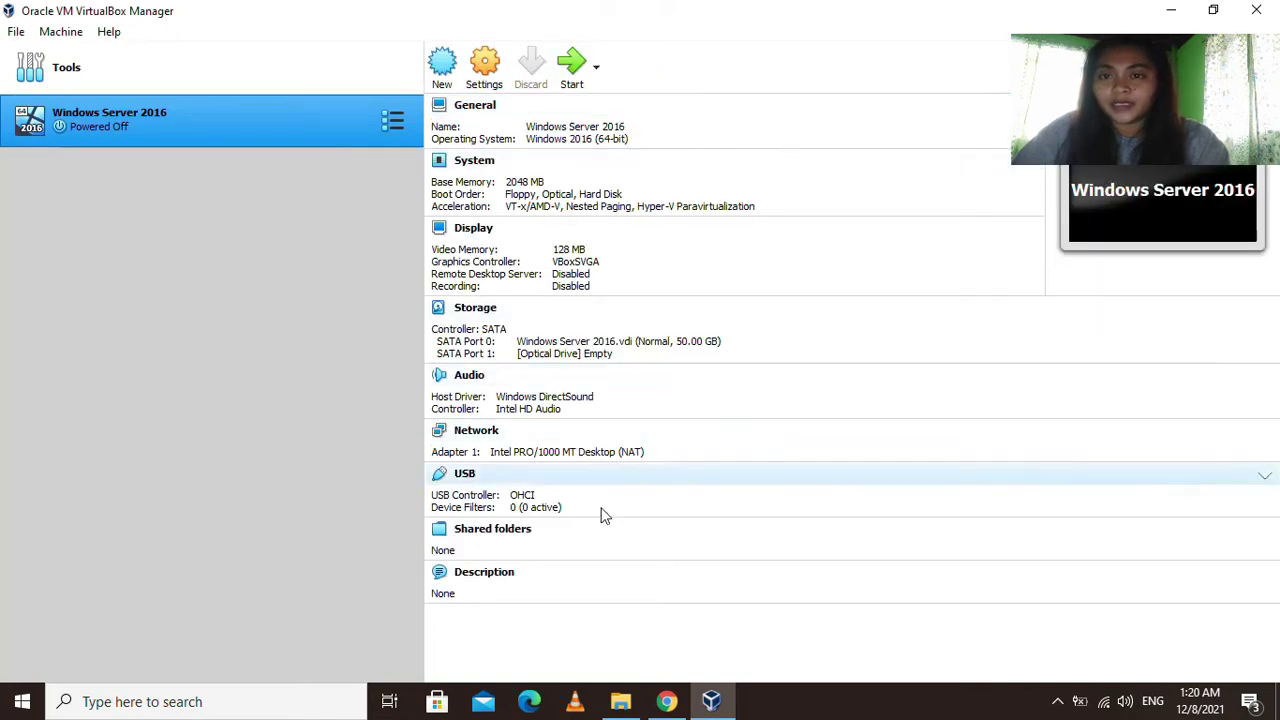
Open the VM's Storage settings and select the empty optical drive.
{"action": "left_click", "coordinate": [498, 65]}
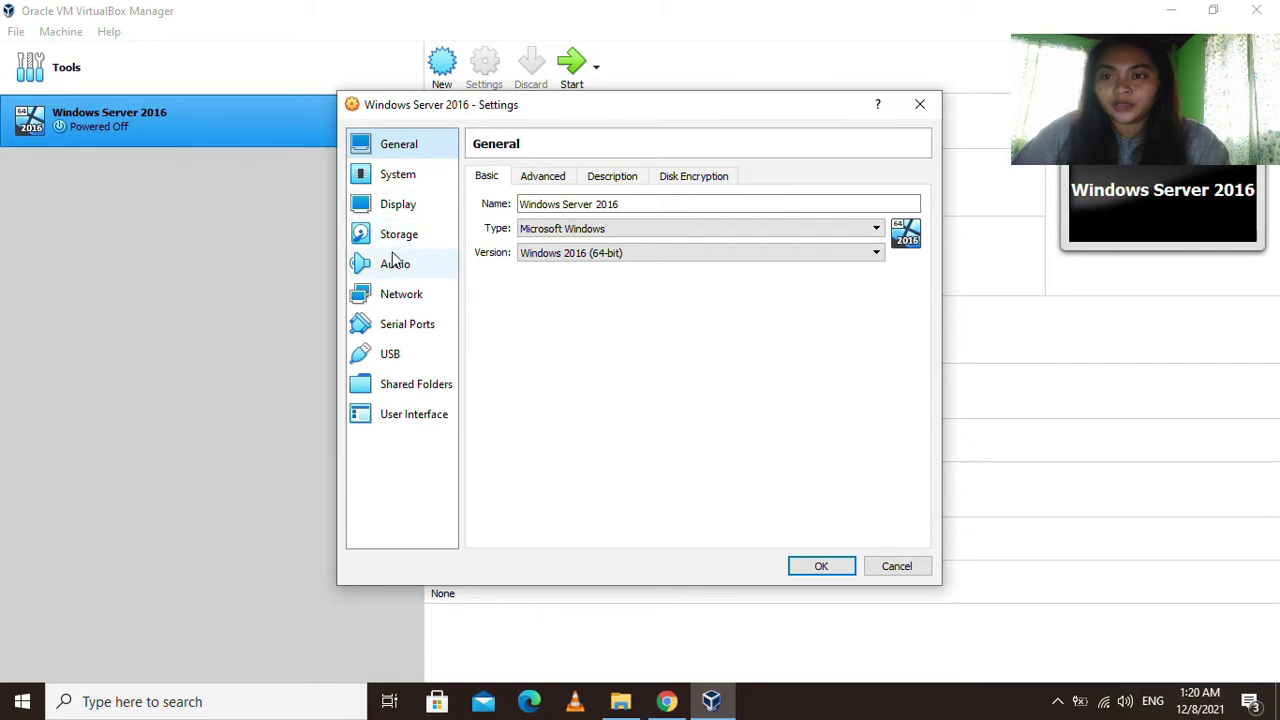
{"action": "left_click", "coordinate": [422, 238]}
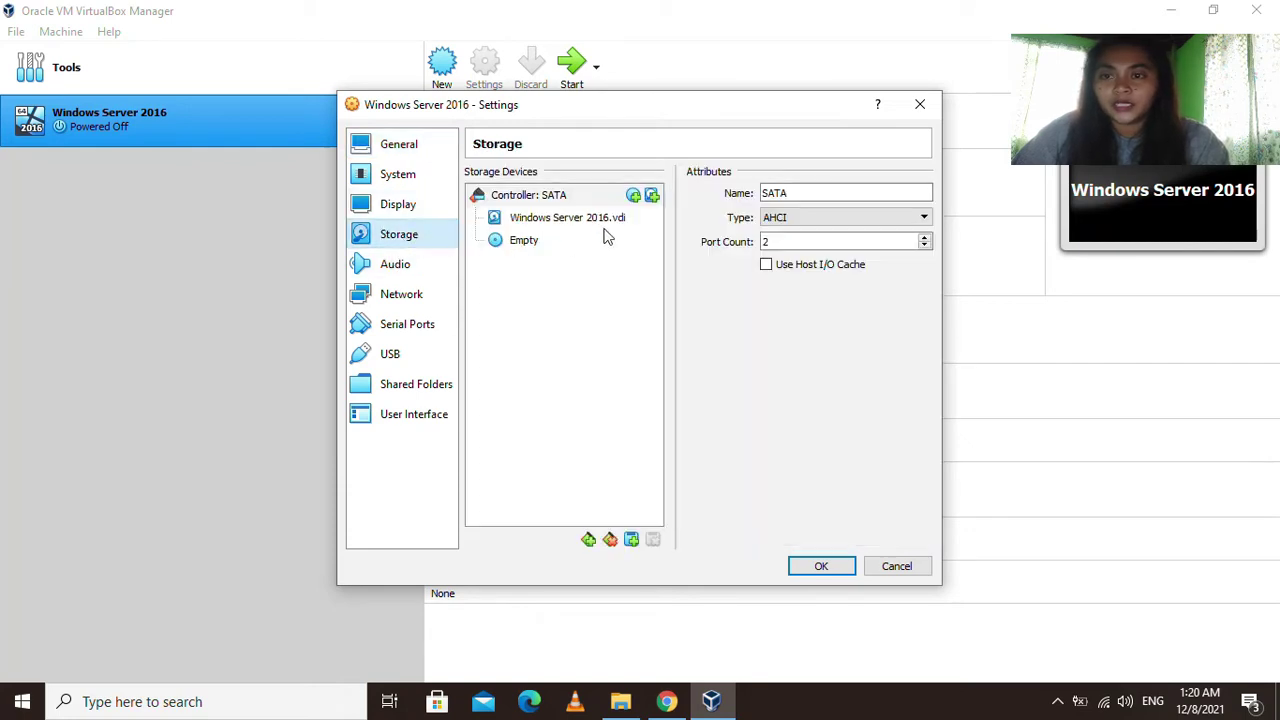
{"action": "left_click", "coordinate": [532, 246]}
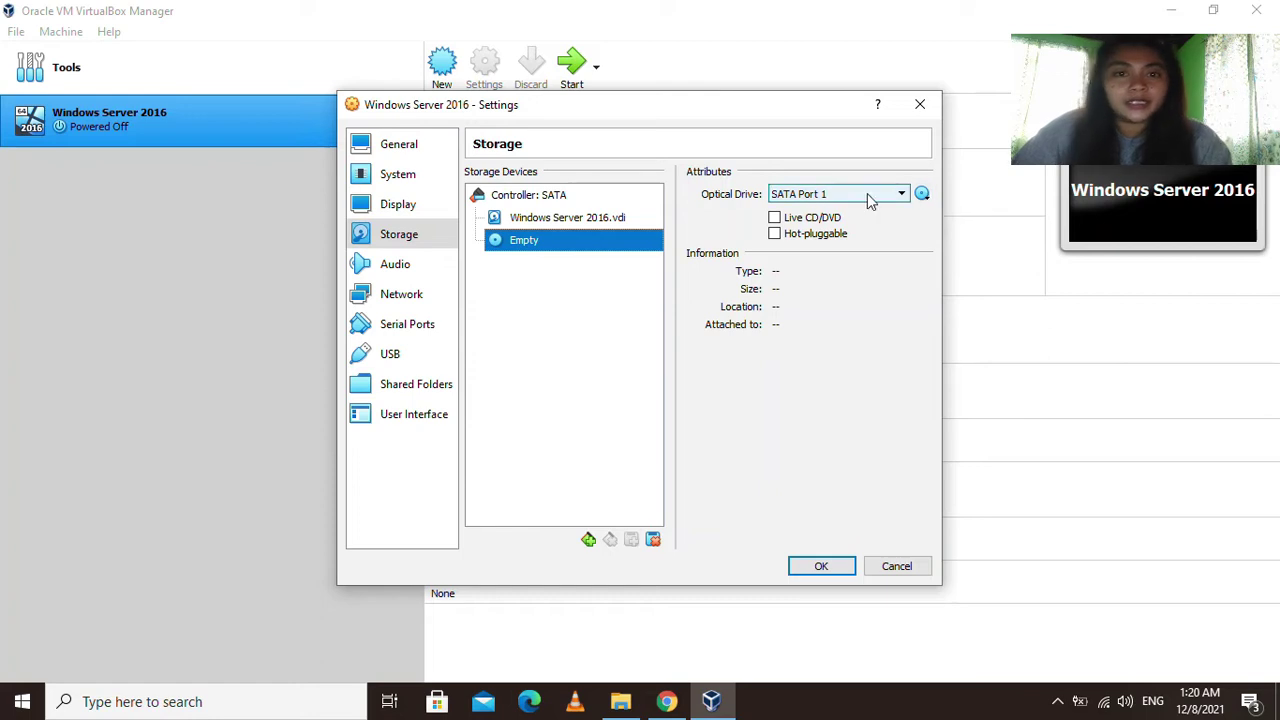
Load the Windows_Server_2016_Datacenter_EVAL ISO from Task Materials into the drive and save.
{"action": "left_click", "coordinate": [922, 195]}
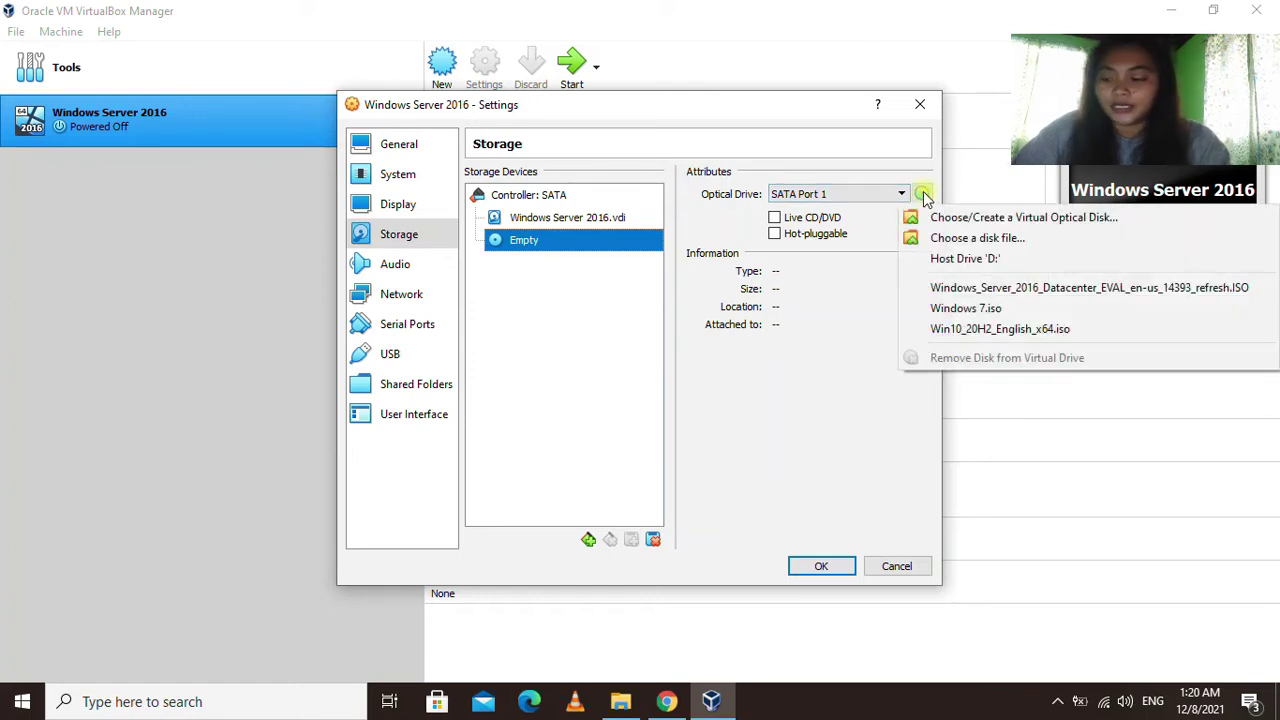
{"action": "left_click", "coordinate": [968, 240]}
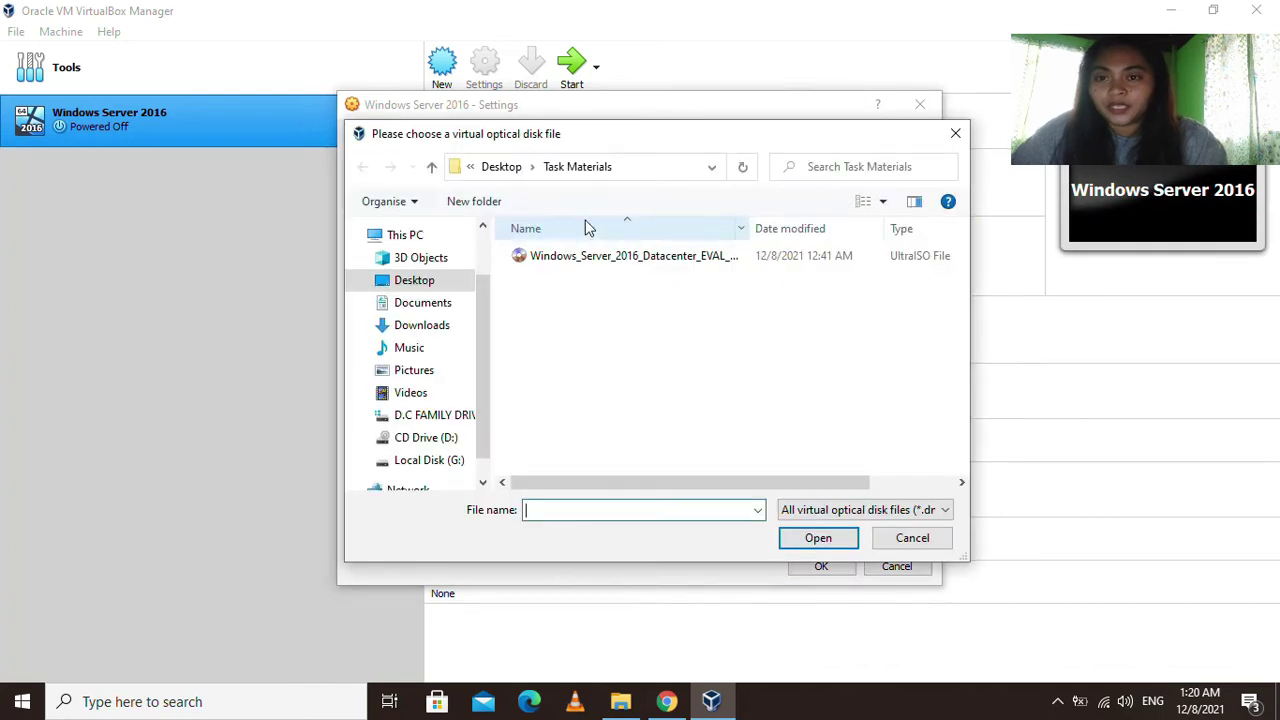
{"action": "left_click", "coordinate": [430, 280]}
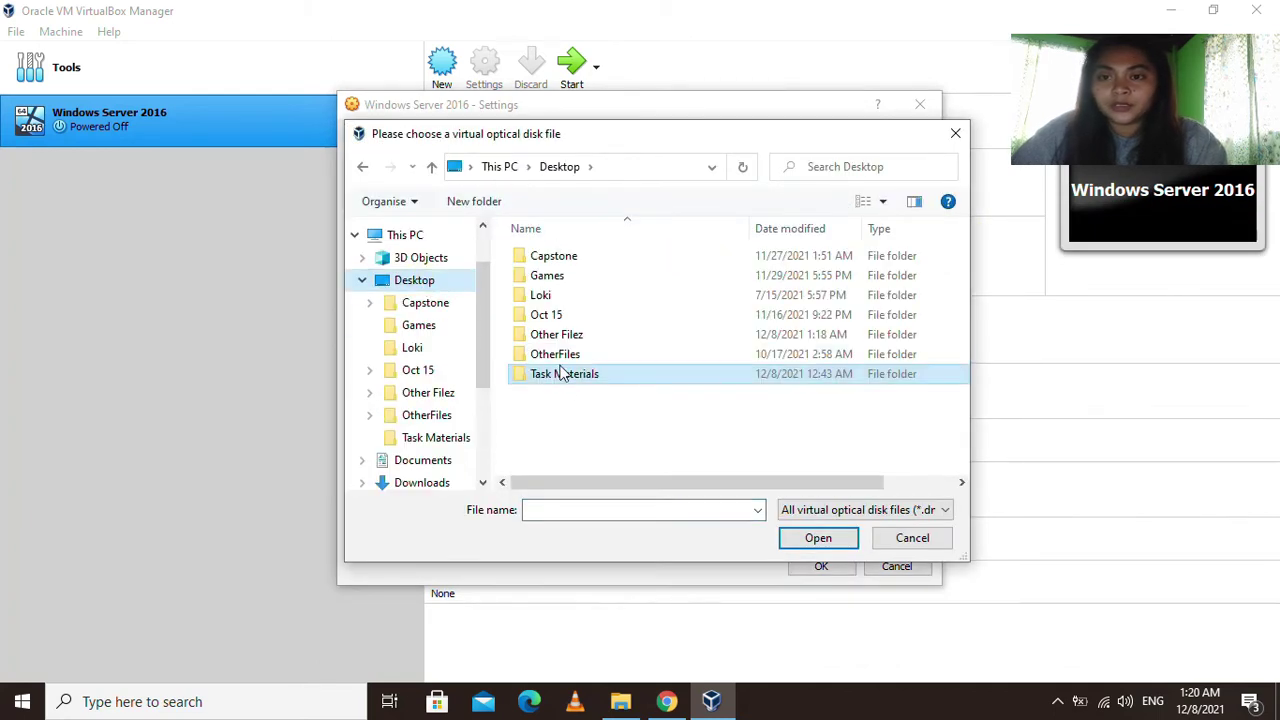
{"action": "double_click", "coordinate": [594, 375]}
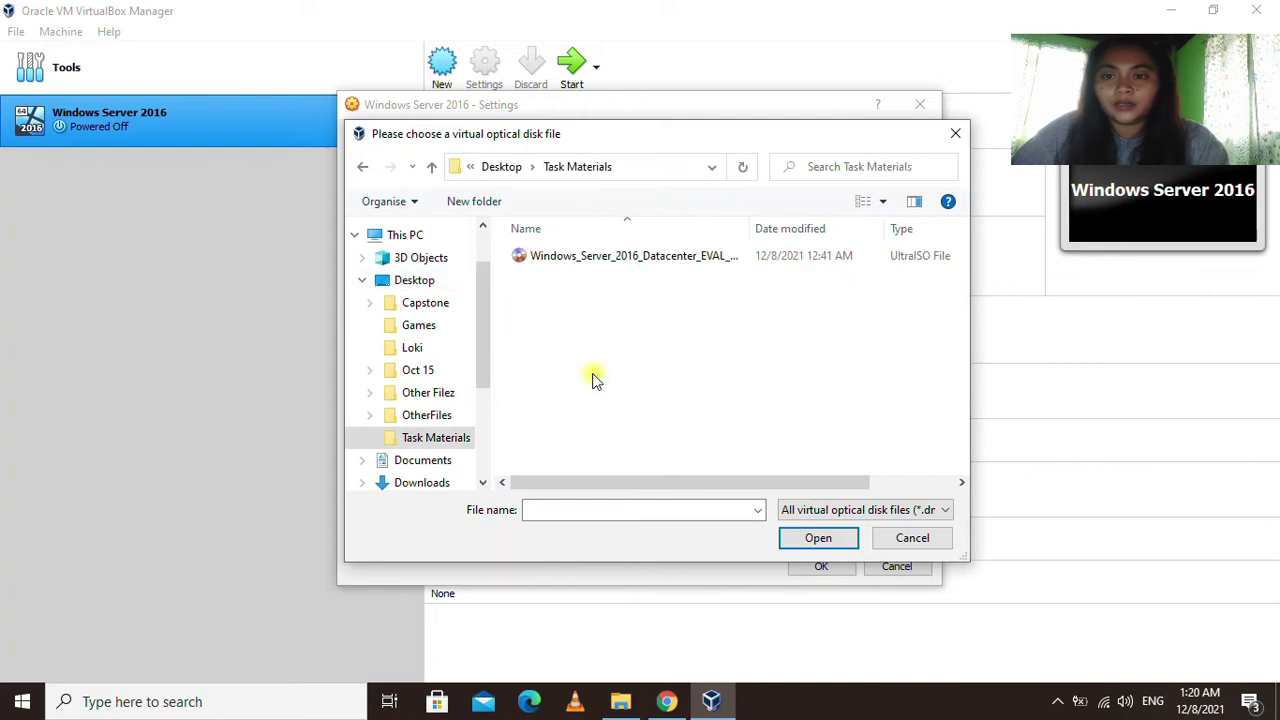
{"action": "left_click", "coordinate": [648, 259]}
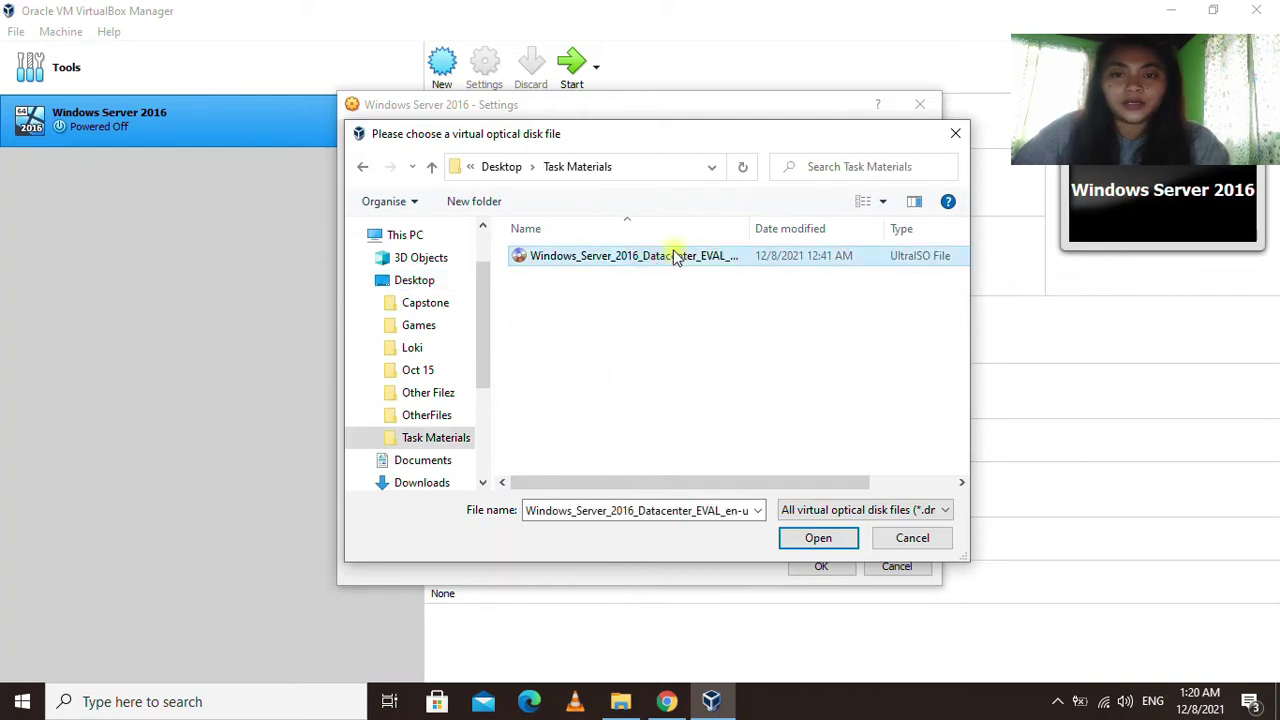
{"action": "left_click", "coordinate": [818, 538]}
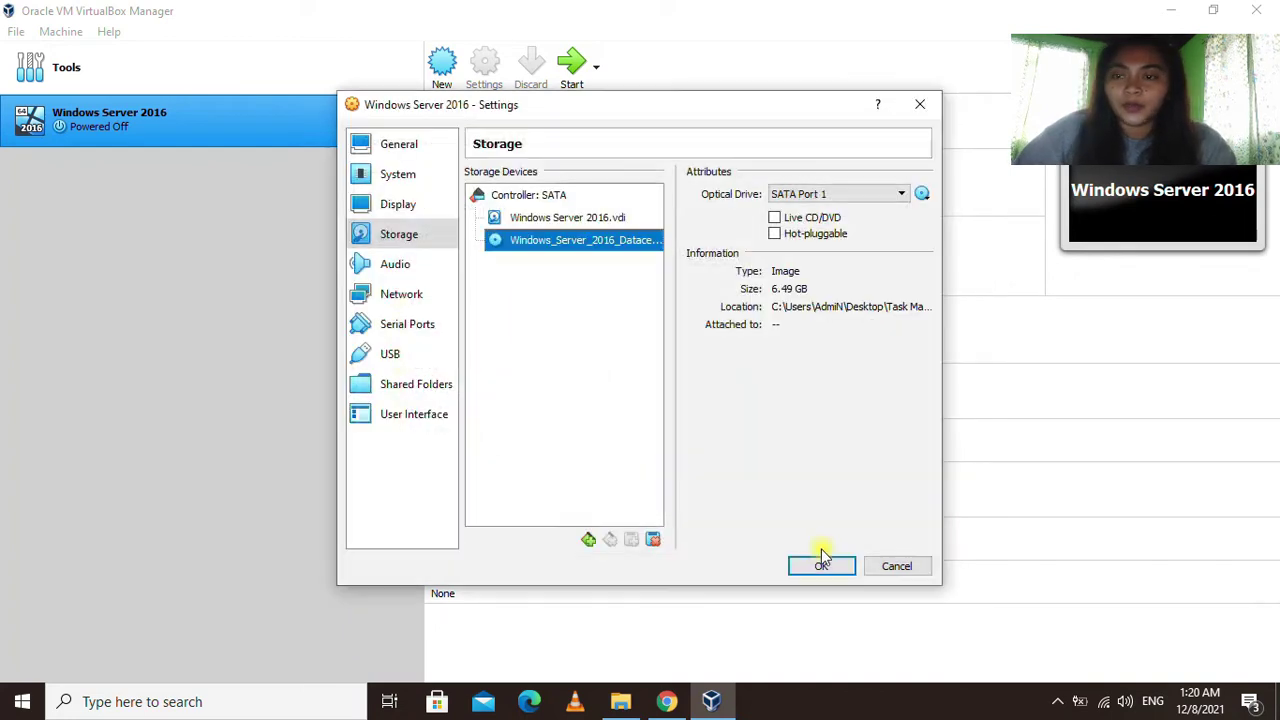
{"action": "left_click", "coordinate": [822, 566]}
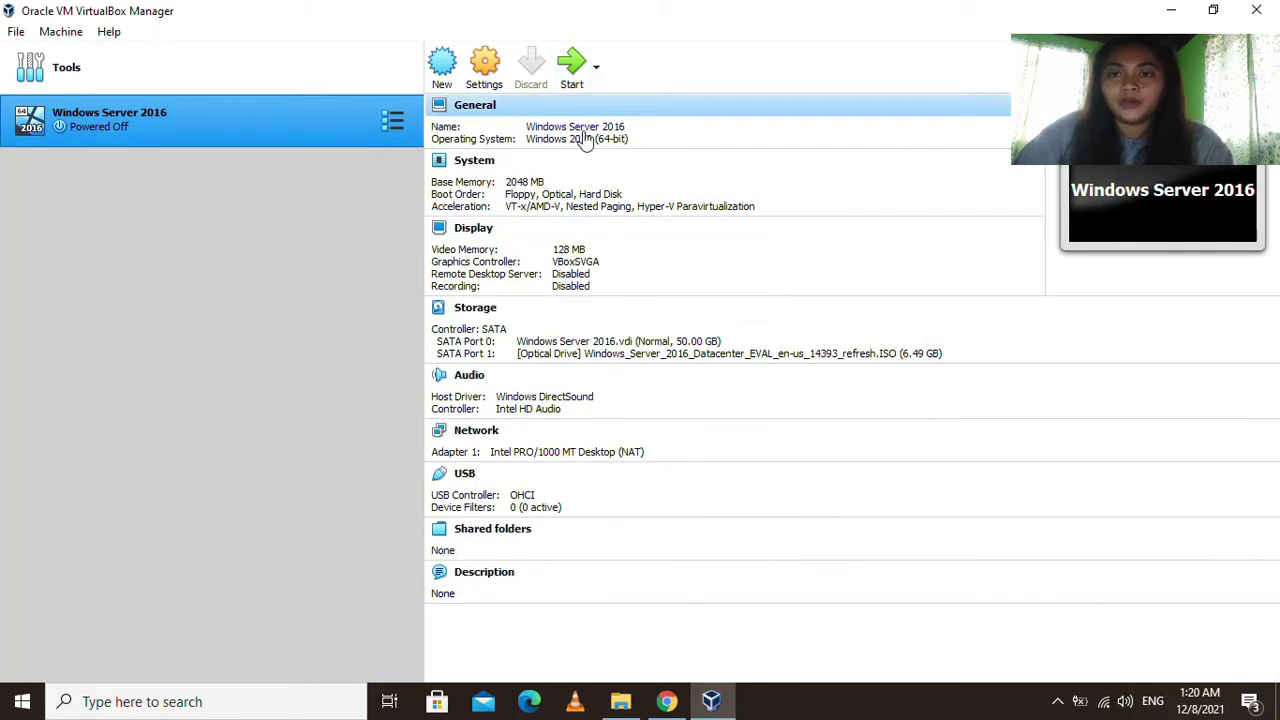
Boot the Windows Server 2016 VM, minimize the Manager and dismiss the keyboard capture notice.
{"action": "left_click", "coordinate": [580, 66]}
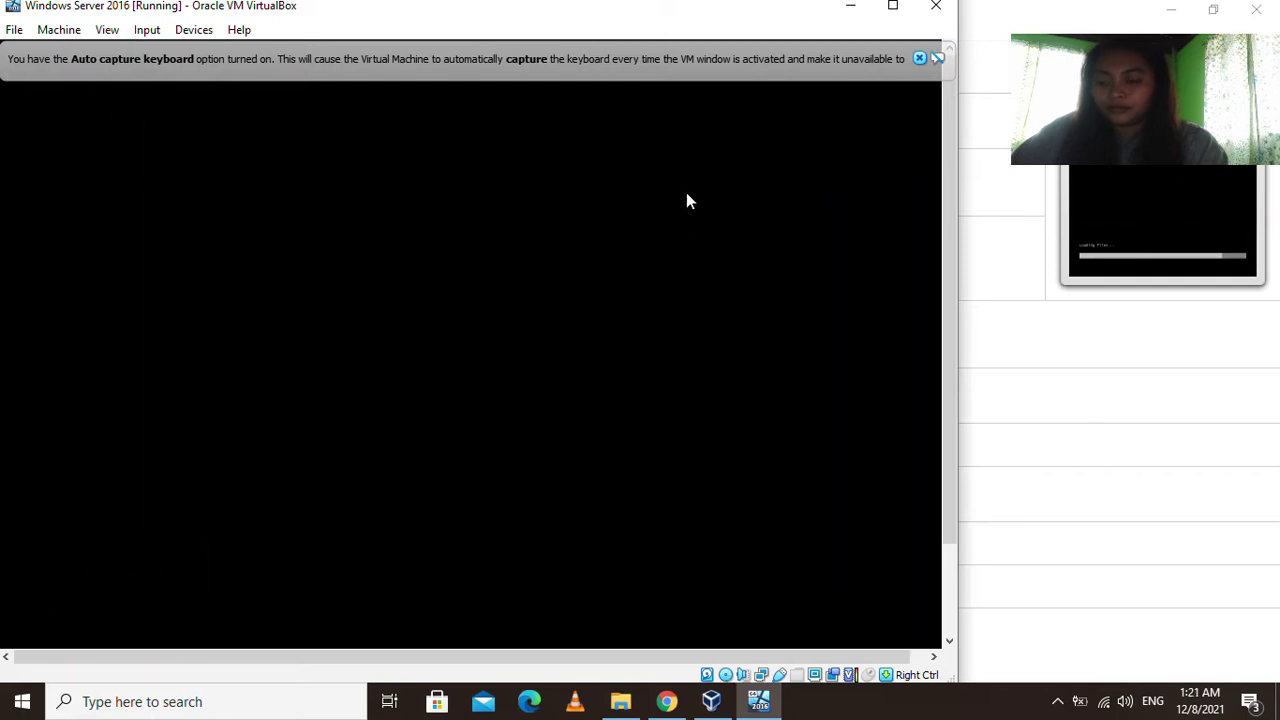
{"action": "left_click_drag", "start_coordinate": [466, 18], "coordinate": [651, 29]}
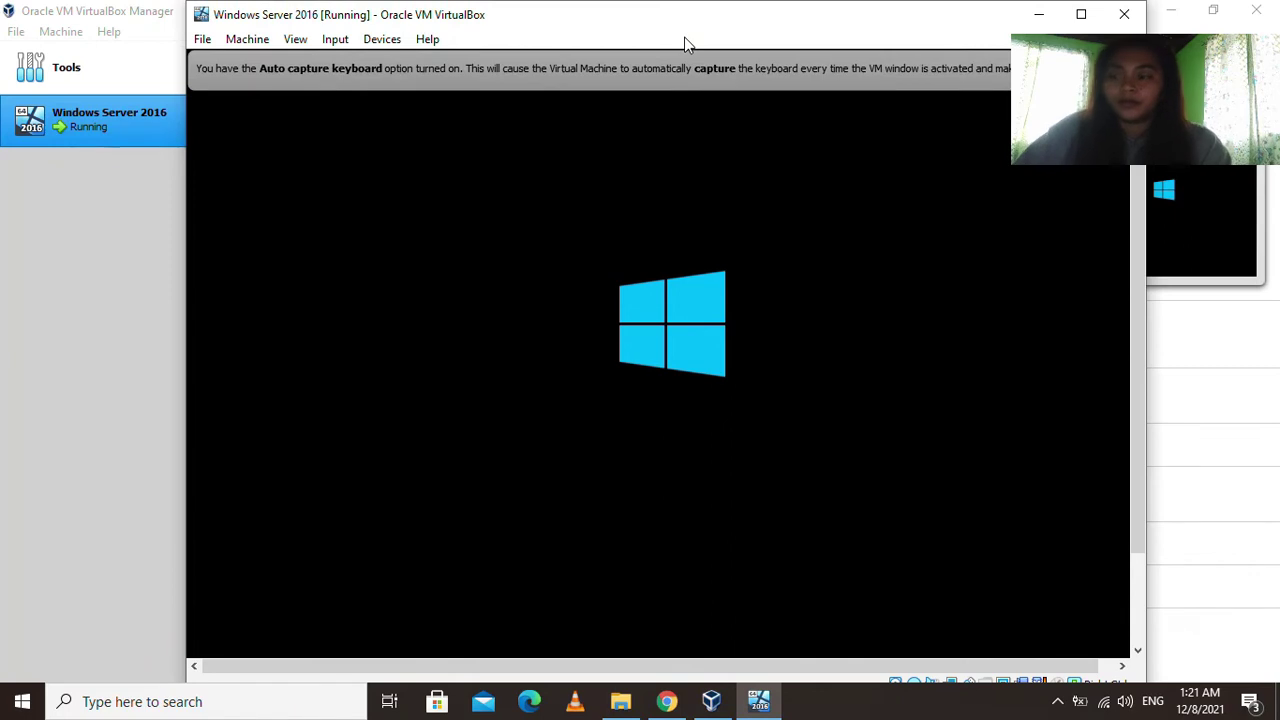
{"action": "left_click", "coordinate": [1169, 11]}
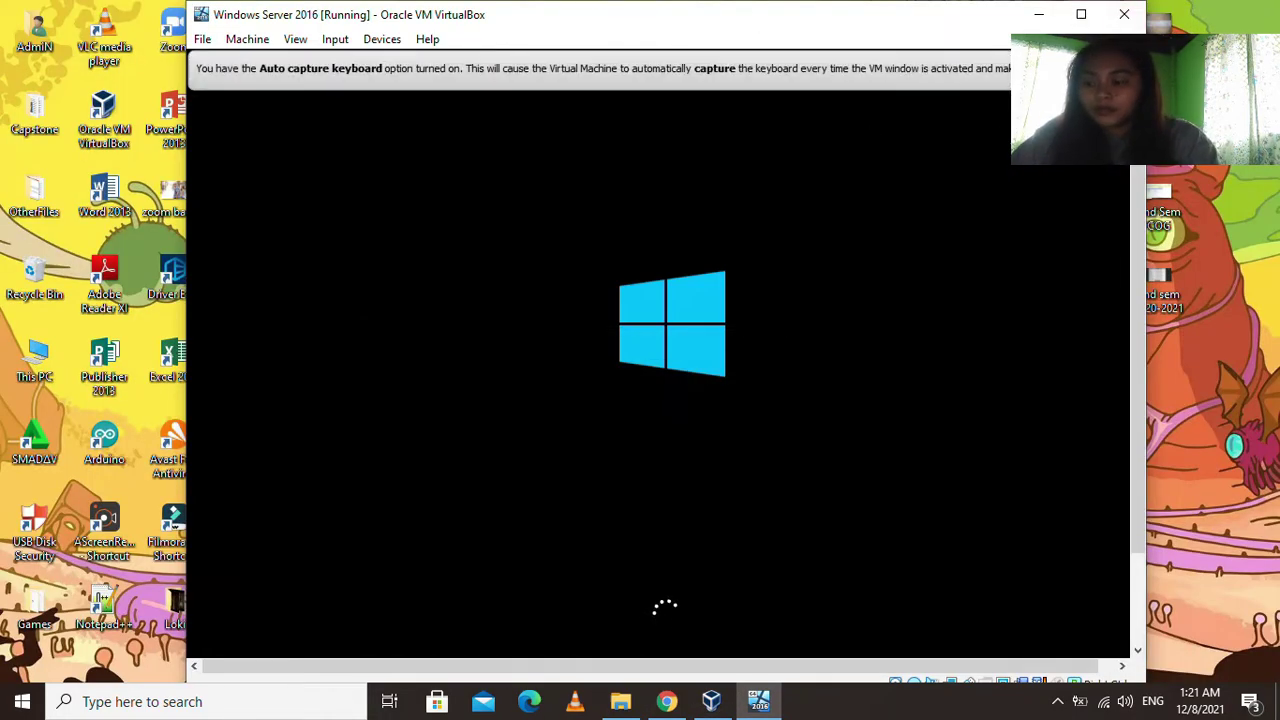
{"action": "left_click", "coordinate": [1120, 68]}
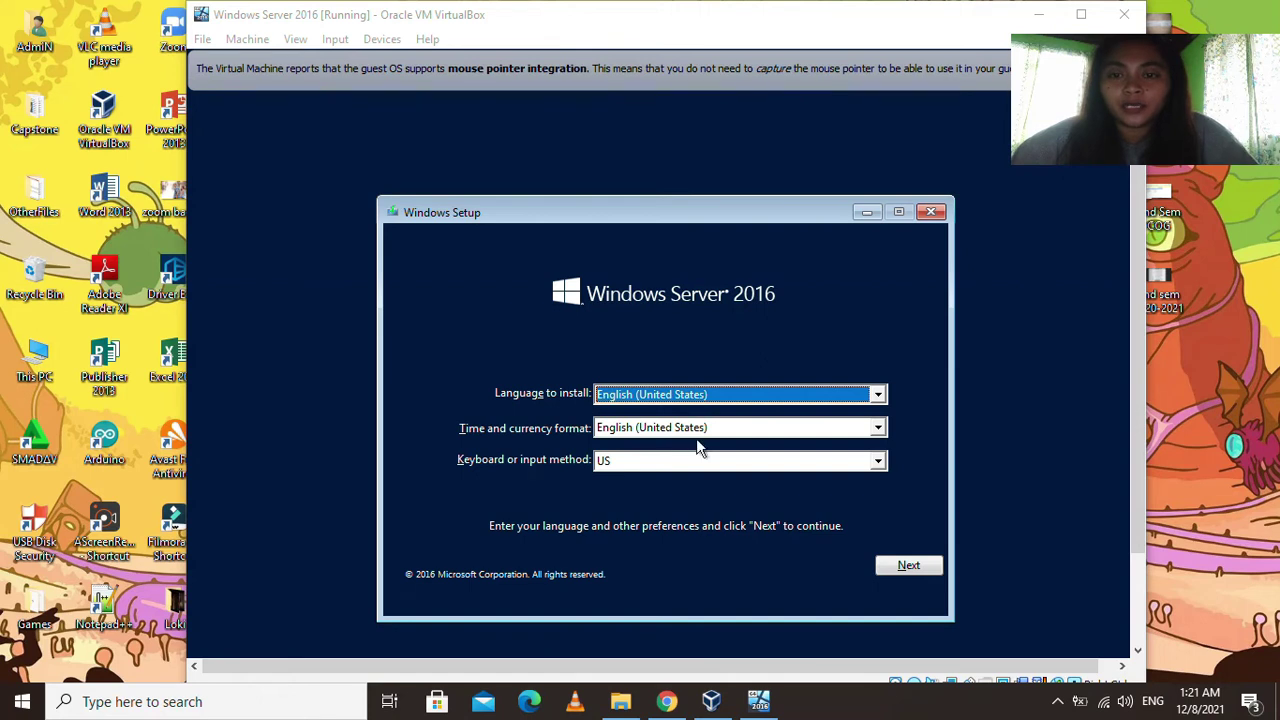
Keep the default language settings and choose Install now to reach the edition list.
{"action": "left_click", "coordinate": [907, 567]}
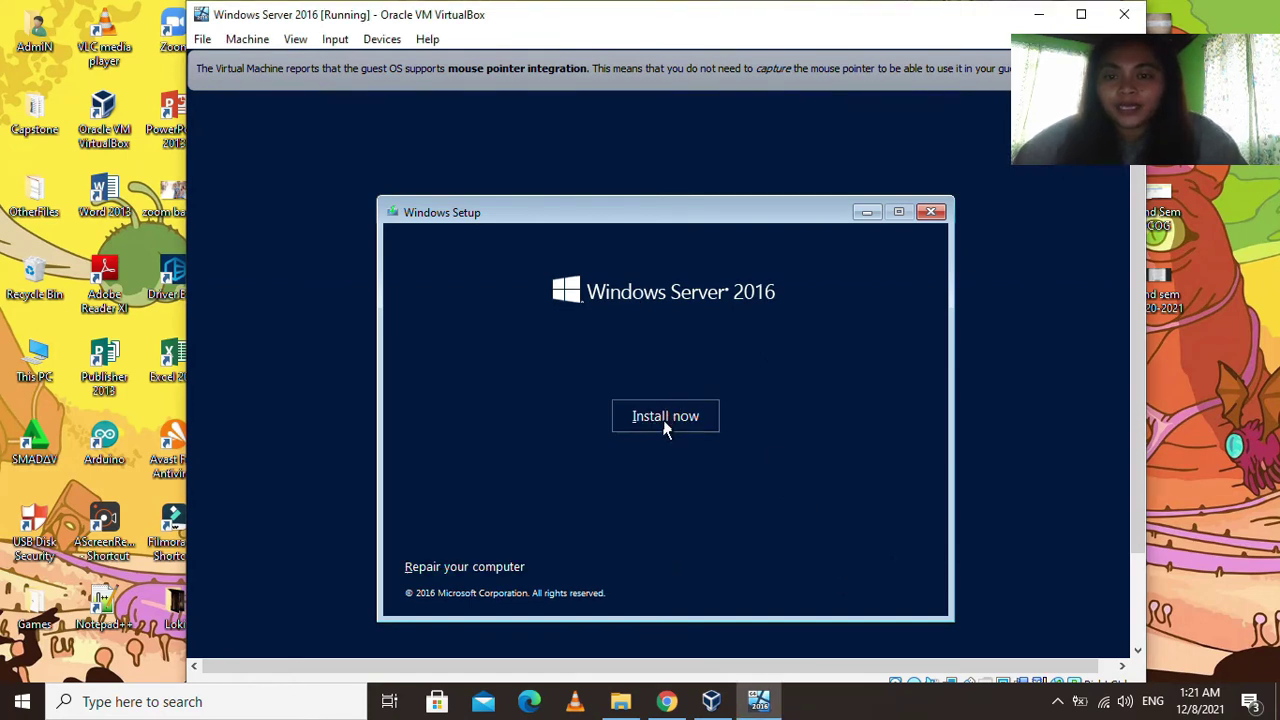
{"action": "left_click", "coordinate": [669, 416]}
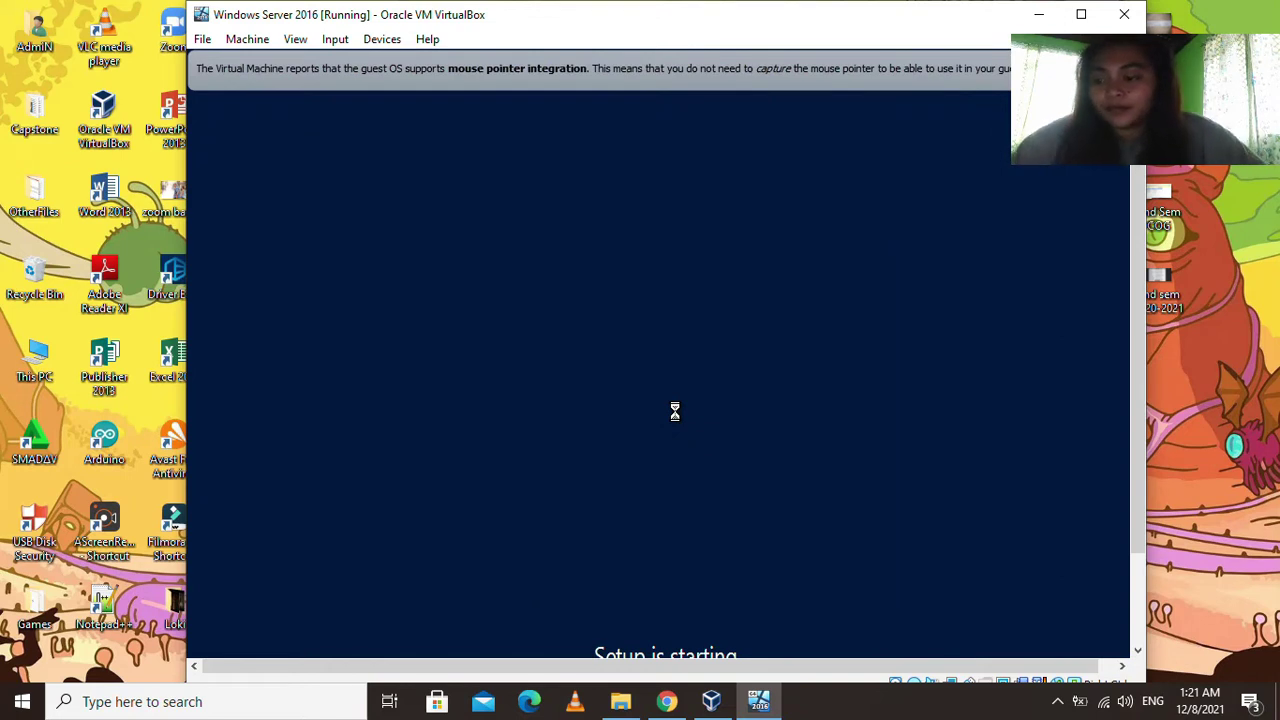
{"action": "left_click_drag", "start_coordinate": [1141, 337], "coordinate": [1141, 363]}
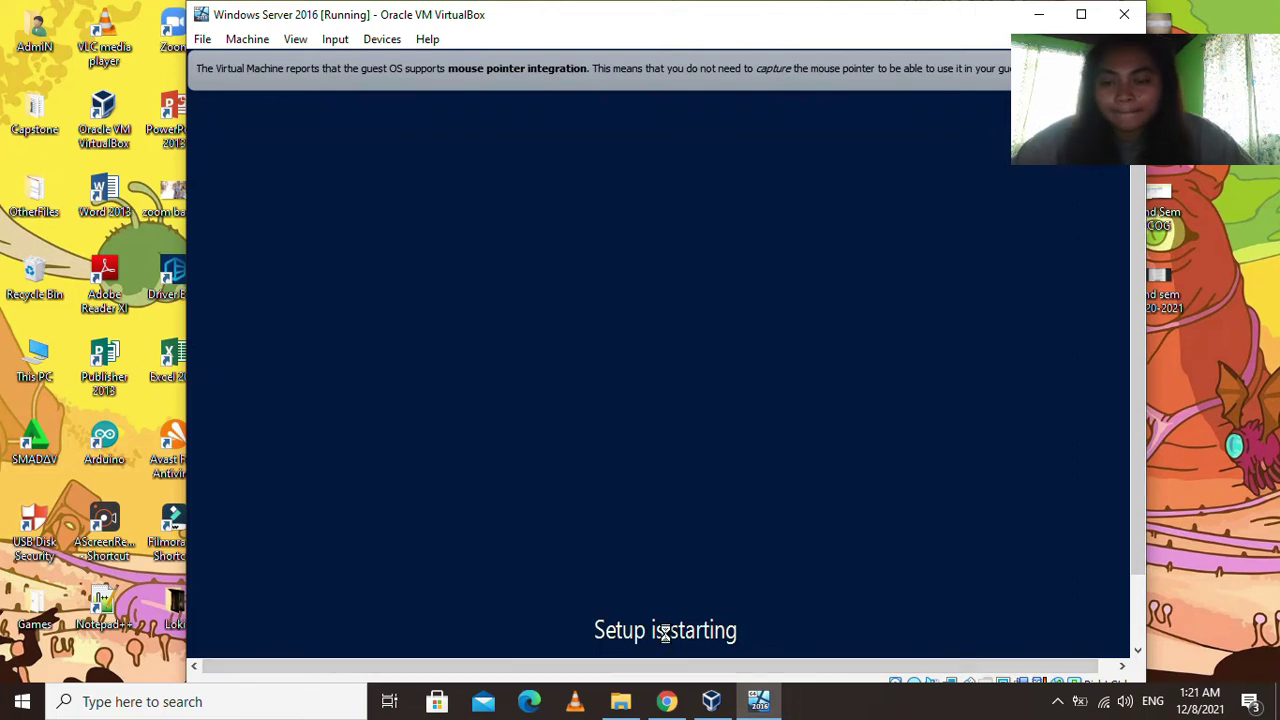
{"action": "left_click", "coordinate": [860, 706]}
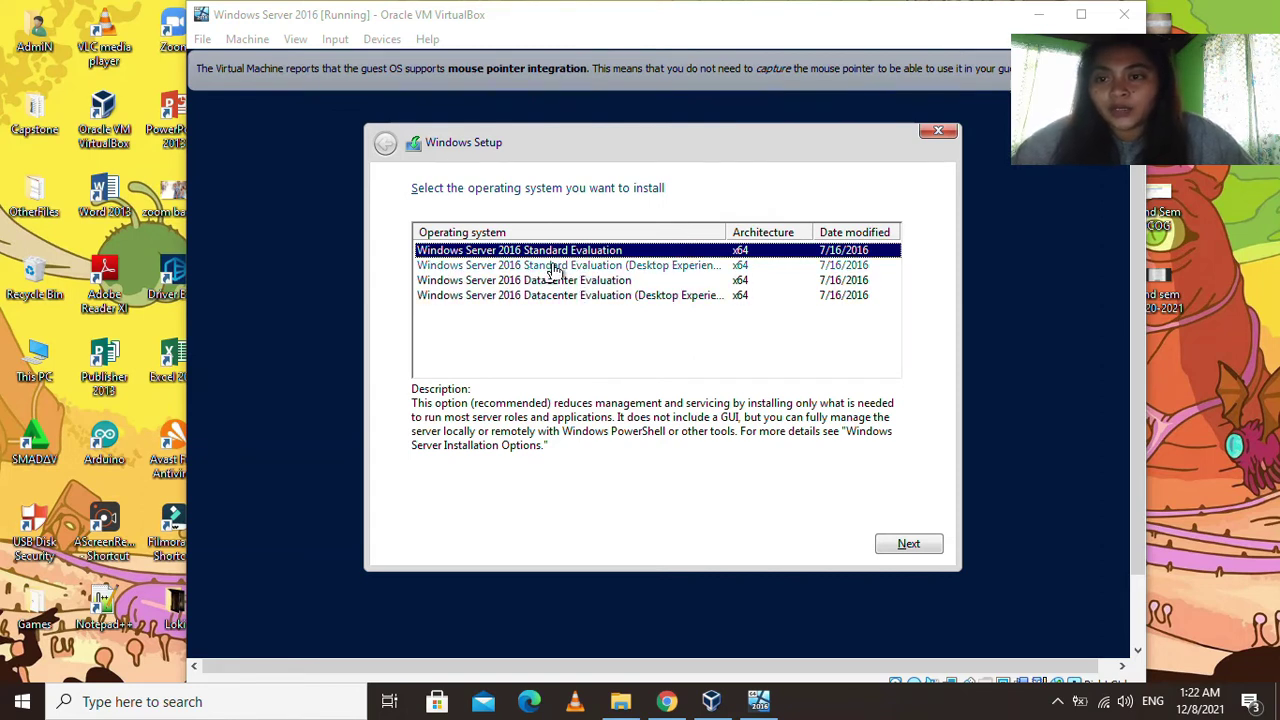
Custom-install Standard Evaluation (Desktop Experience) onto Drive 0 unallocated space, accepting the license.
{"action": "left_click", "coordinate": [618, 270]}
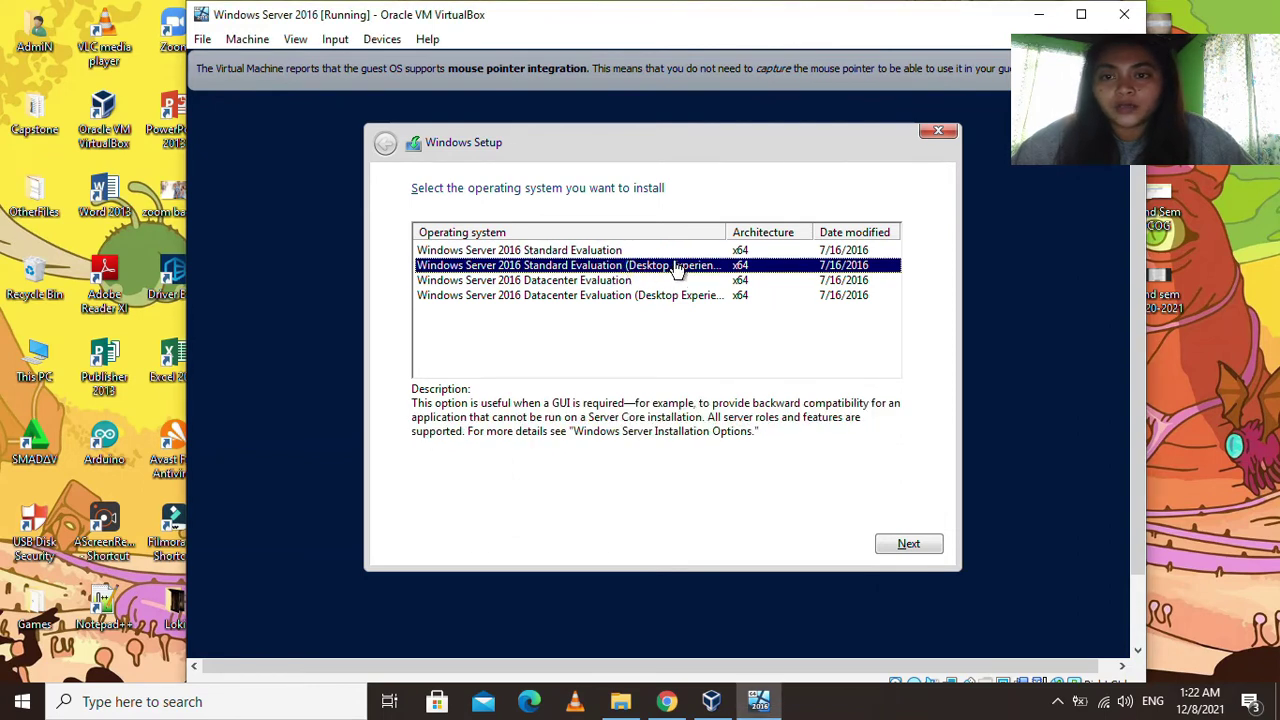
{"action": "left_click_drag", "start_coordinate": [726, 231], "coordinate": [758, 231]}
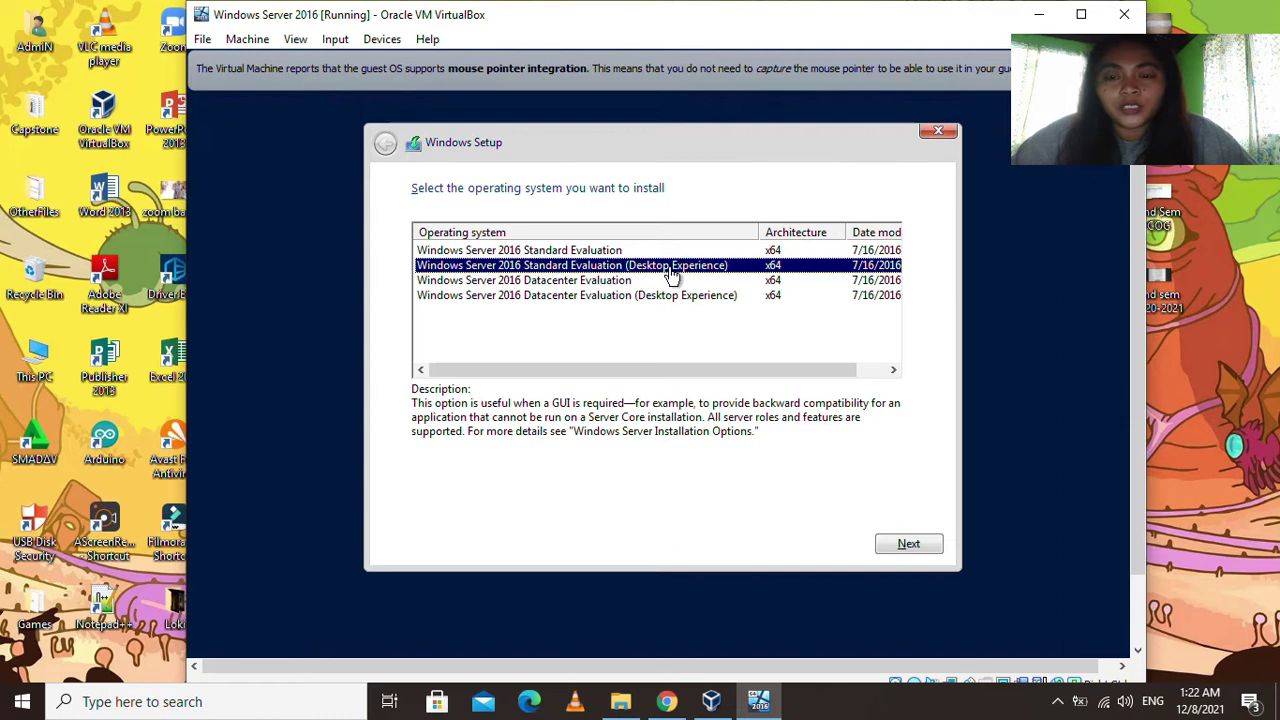
{"action": "left_click", "coordinate": [907, 545]}
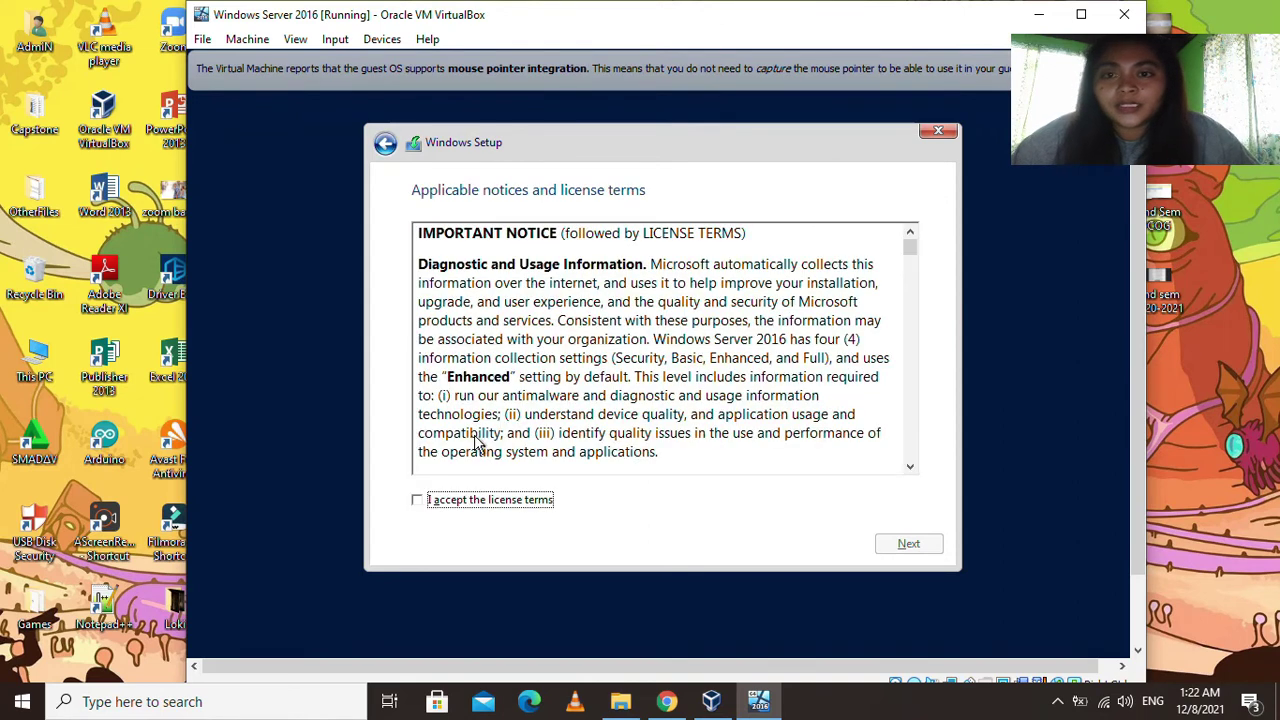
{"action": "left_click", "coordinate": [420, 500]}
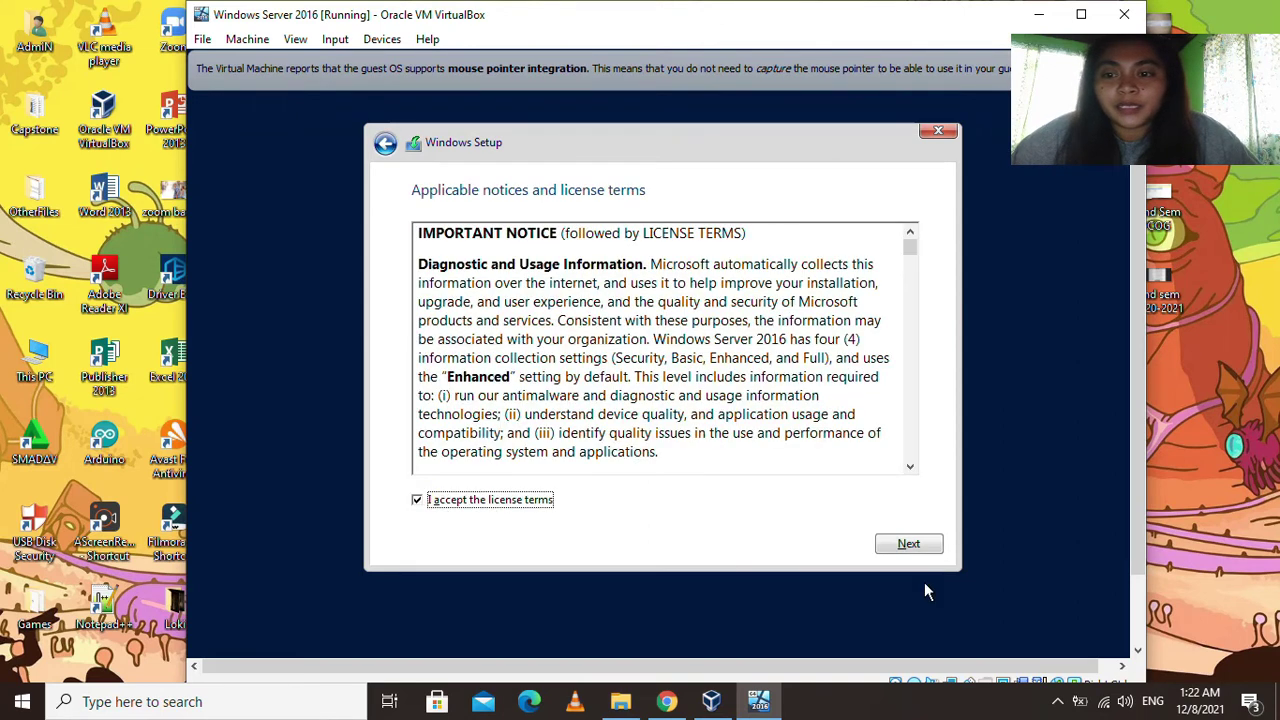
{"action": "left_click", "coordinate": [906, 543]}
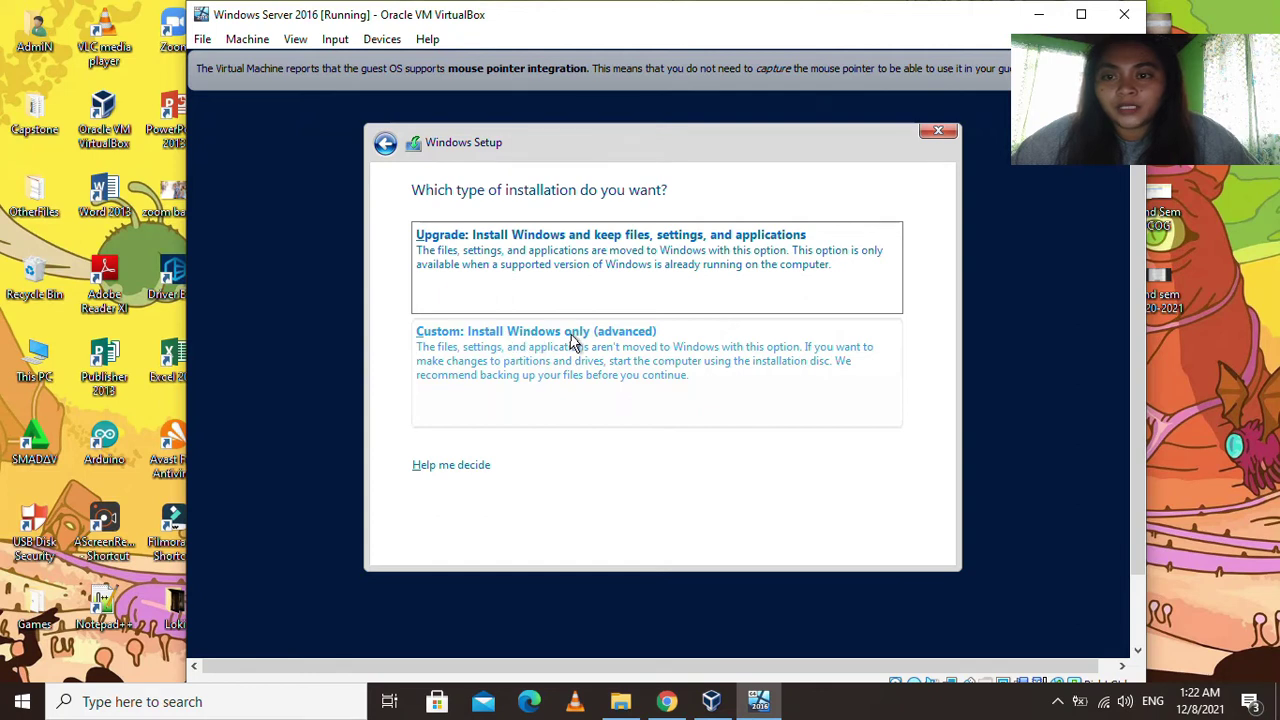
{"action": "left_click", "coordinate": [563, 370]}
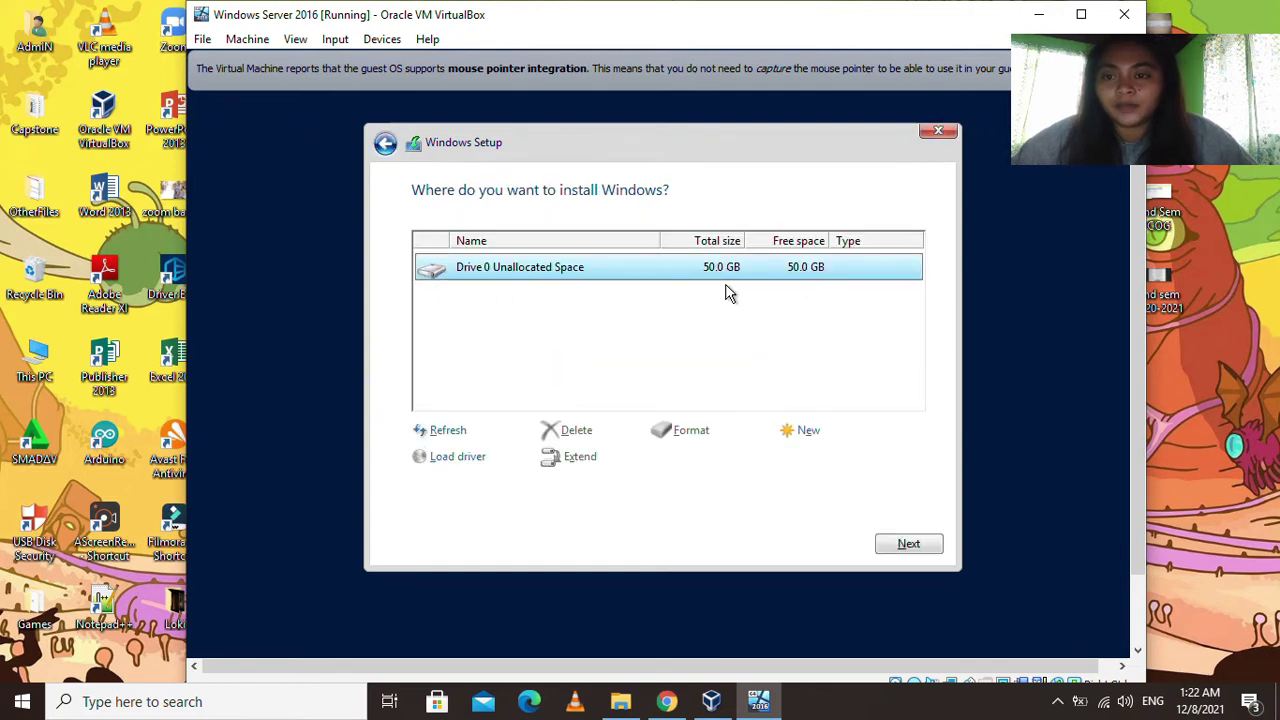
{"action": "left_click", "coordinate": [908, 547]}
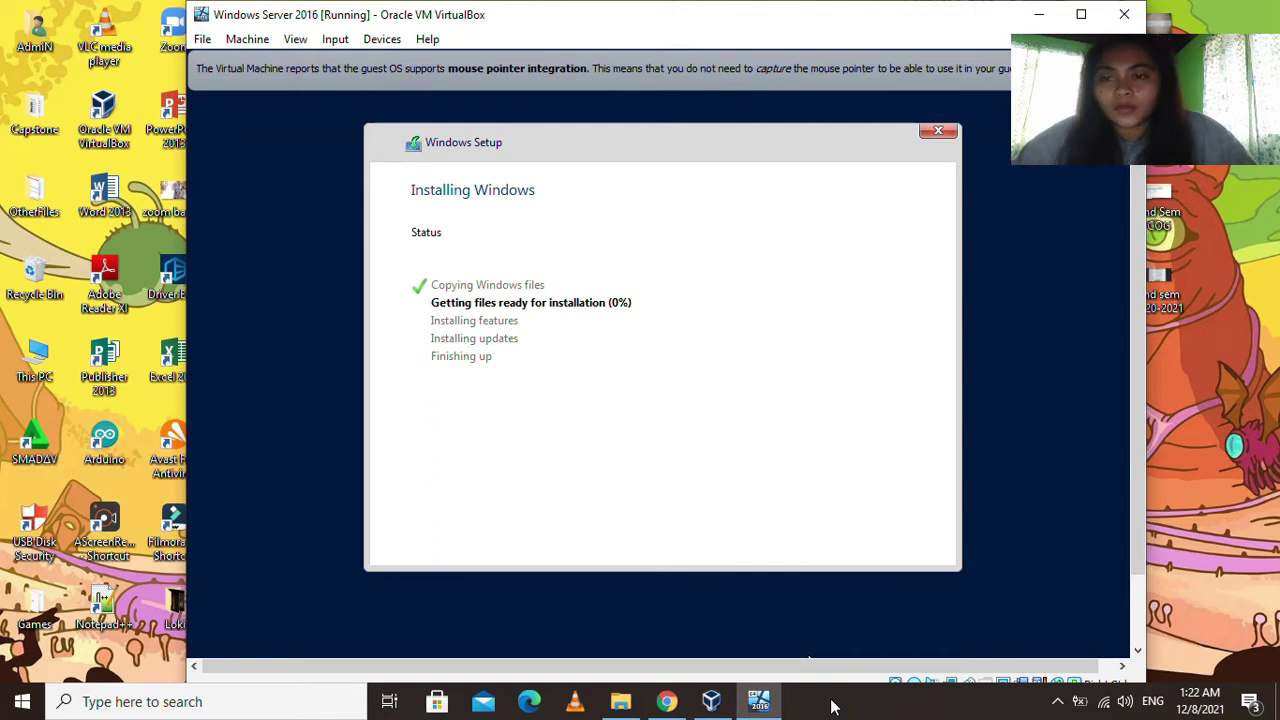
Wait for Windows installation to complete and maximize the VM window as it restarts.
{"action": "left_click", "coordinate": [832, 706]}
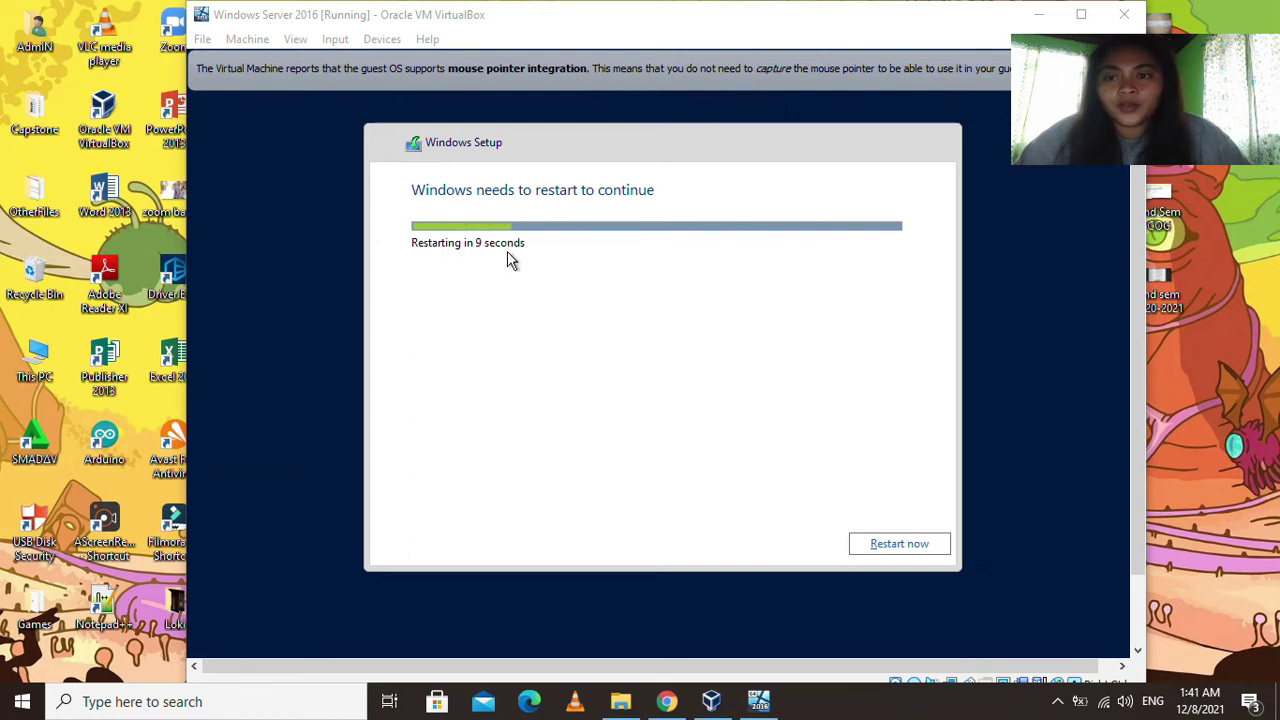
{"action": "left_click", "coordinate": [1057, 701]}
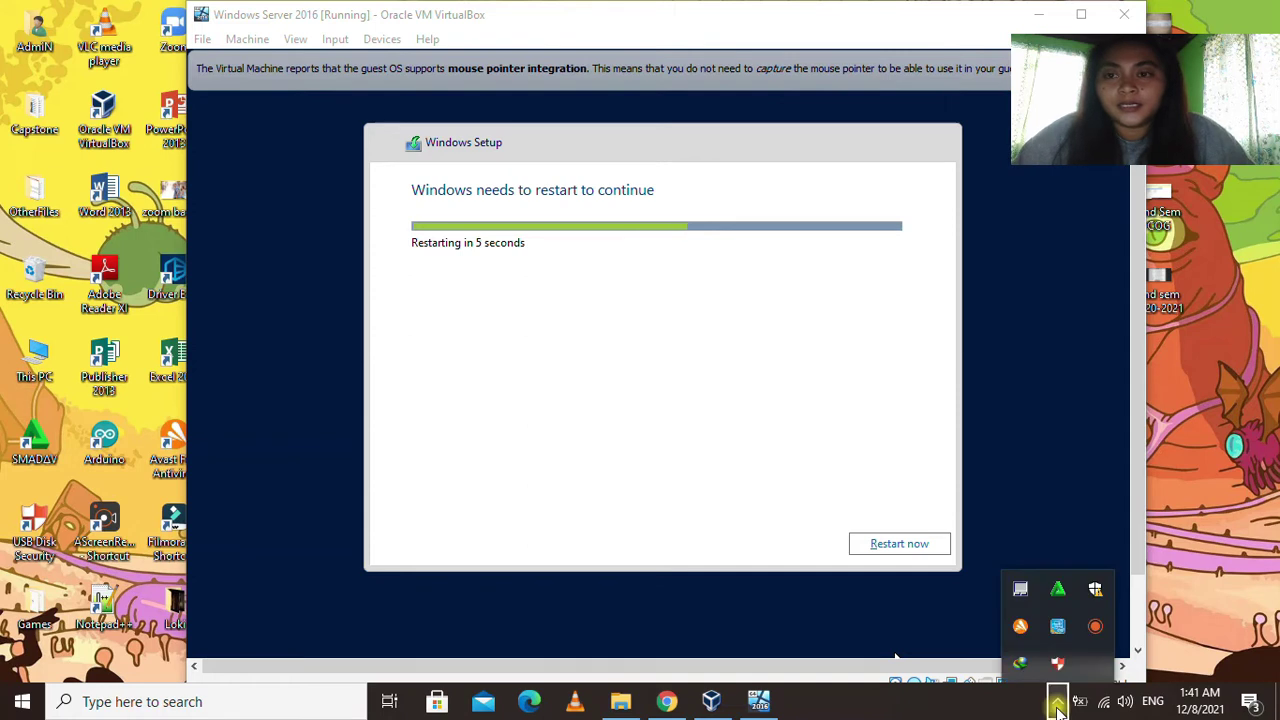
{"action": "left_click", "coordinate": [1057, 701]}
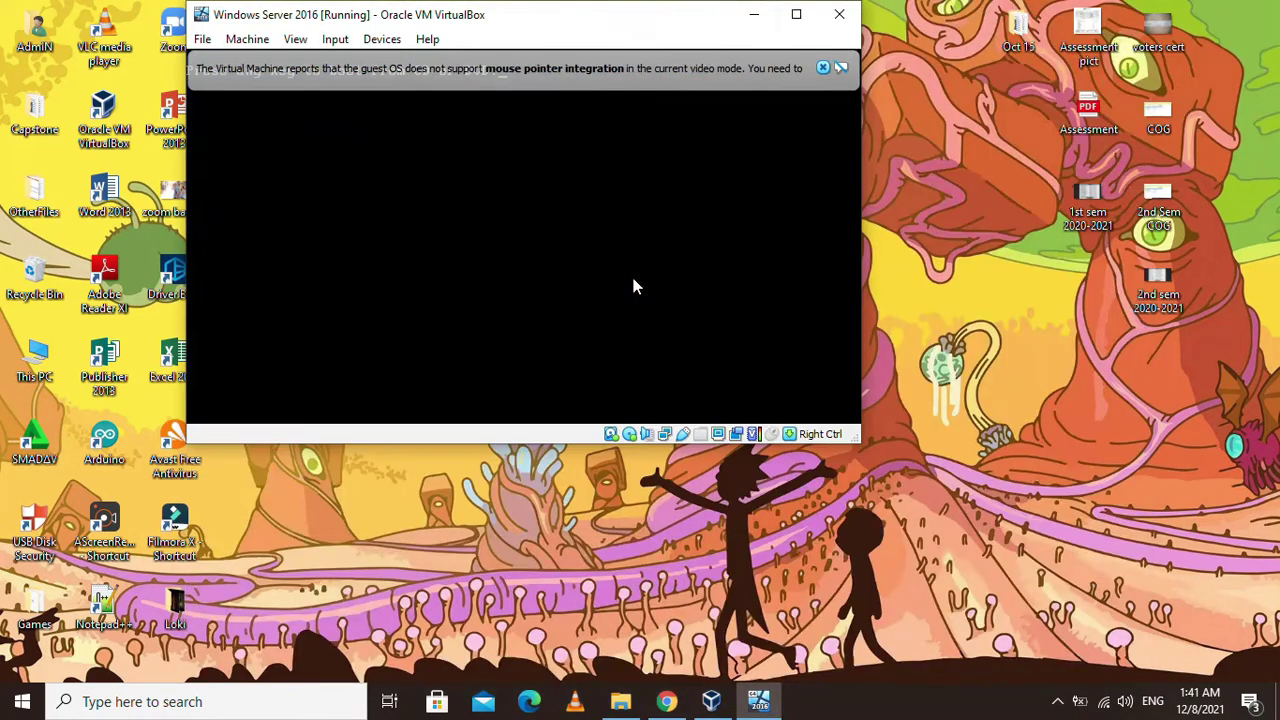
{"action": "left_click", "coordinate": [796, 14]}
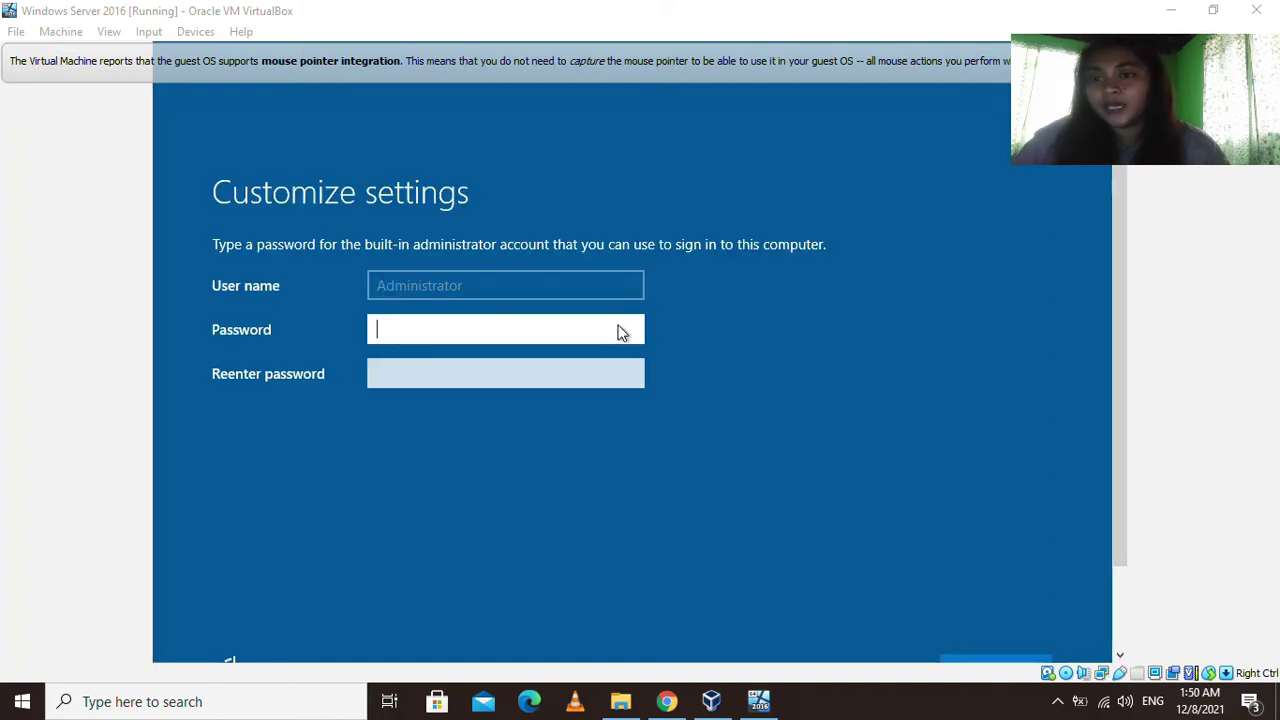
Enter the Administrator password in both password fields and finish setup.
{"action": "left_click", "coordinate": [408, 331]}
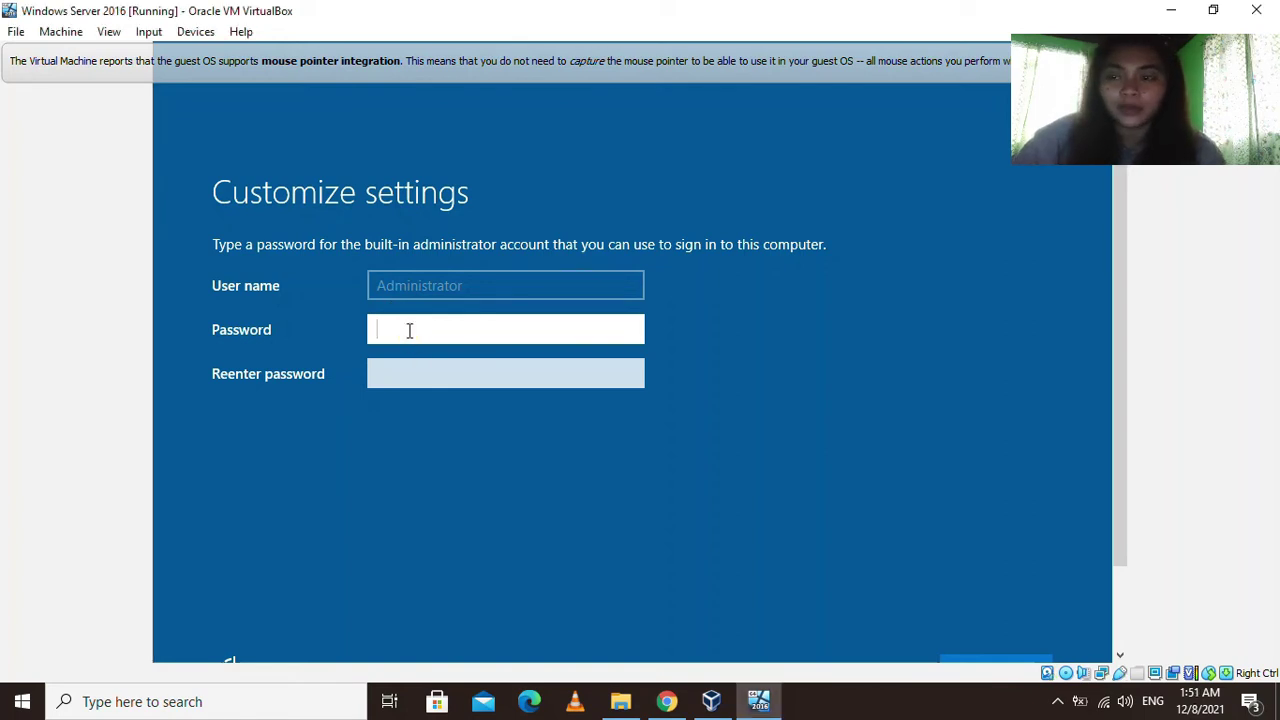
{"action": "type", "text": "P@ss"}
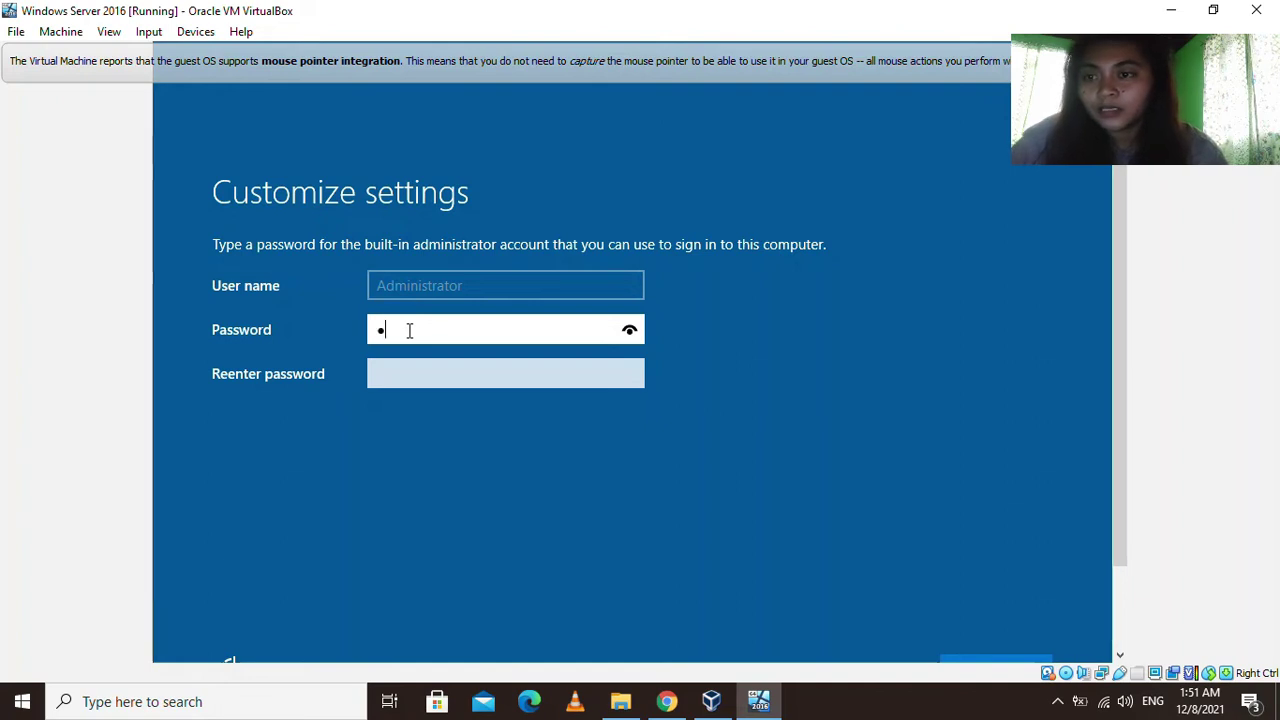
{"action": "type", "text": "word"}
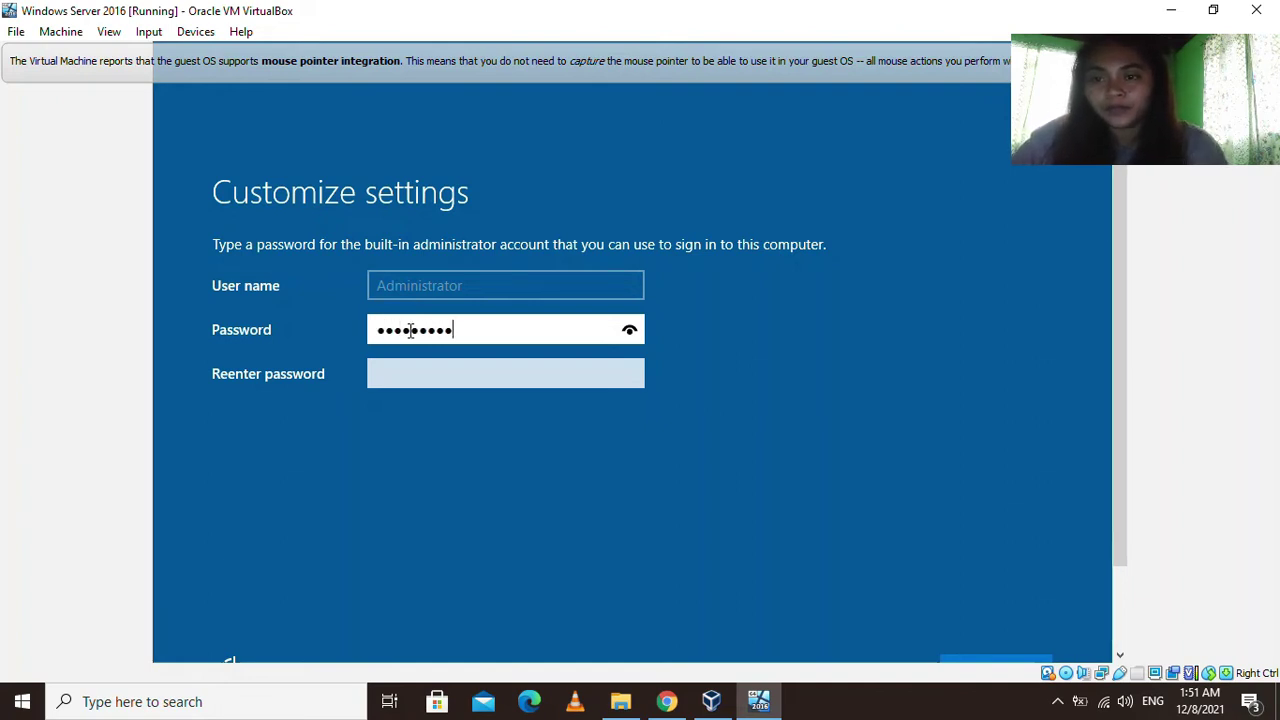
{"action": "left_click", "coordinate": [471, 375]}
{"action": "type", "text": "P"}
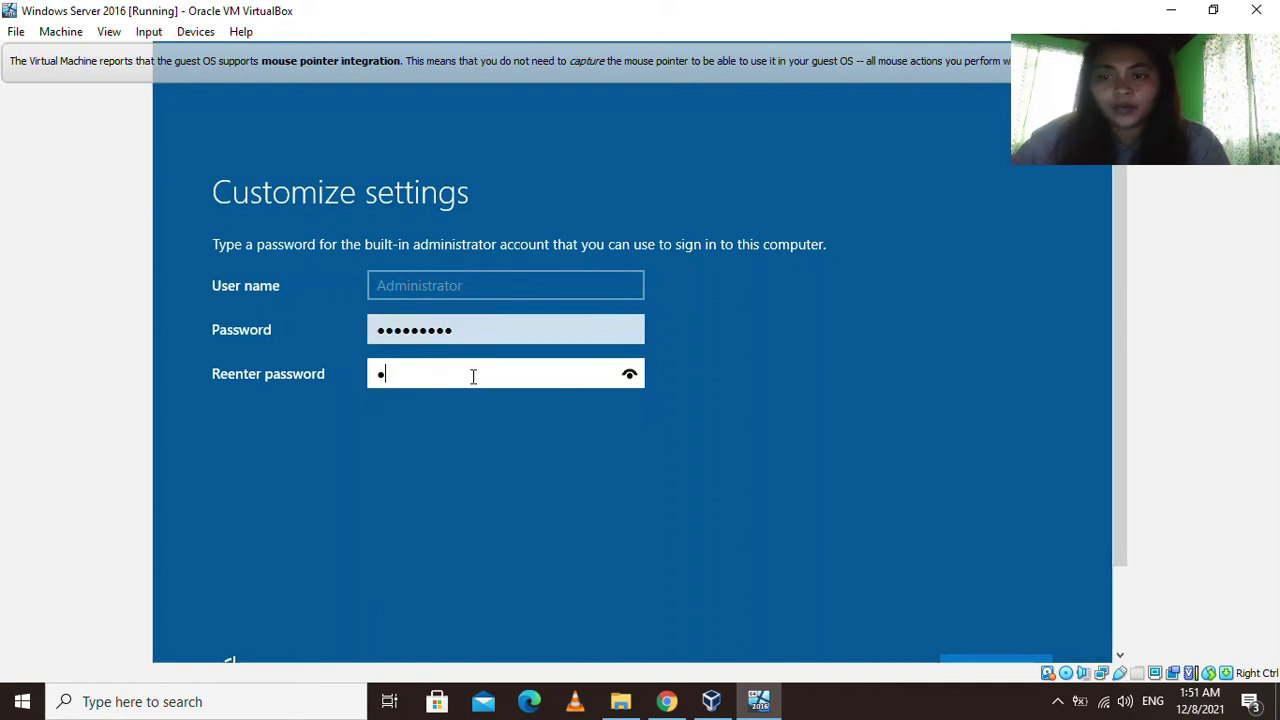
{"action": "type", "text": "@ssword1"}
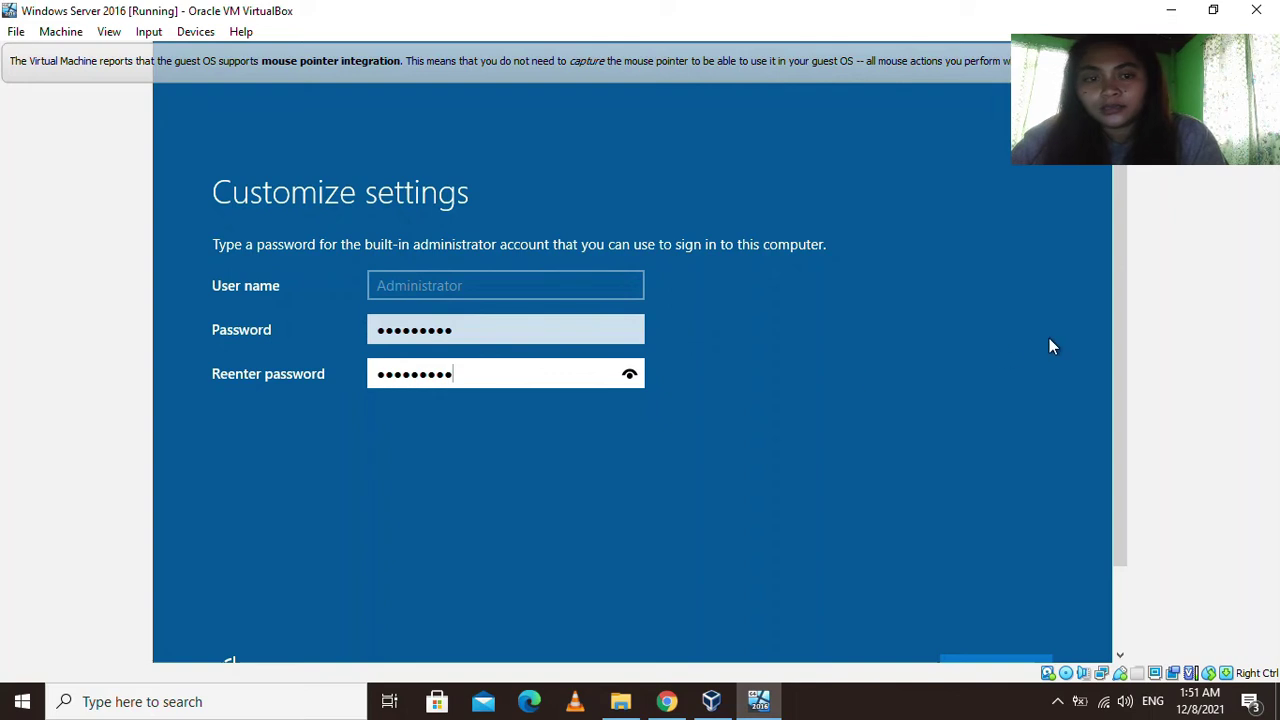
{"action": "scroll", "coordinate": [1121, 343], "scroll_direction": "down", "scroll_amount": 1}
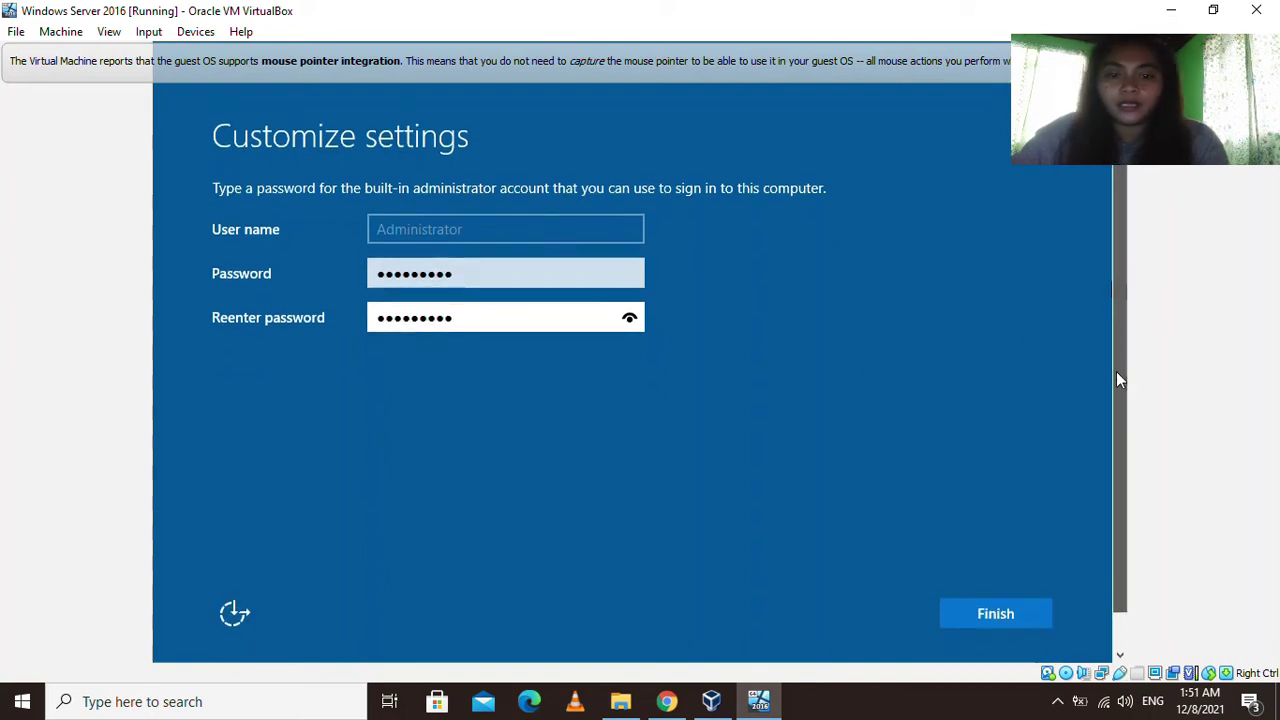
{"action": "left_click", "coordinate": [998, 622]}
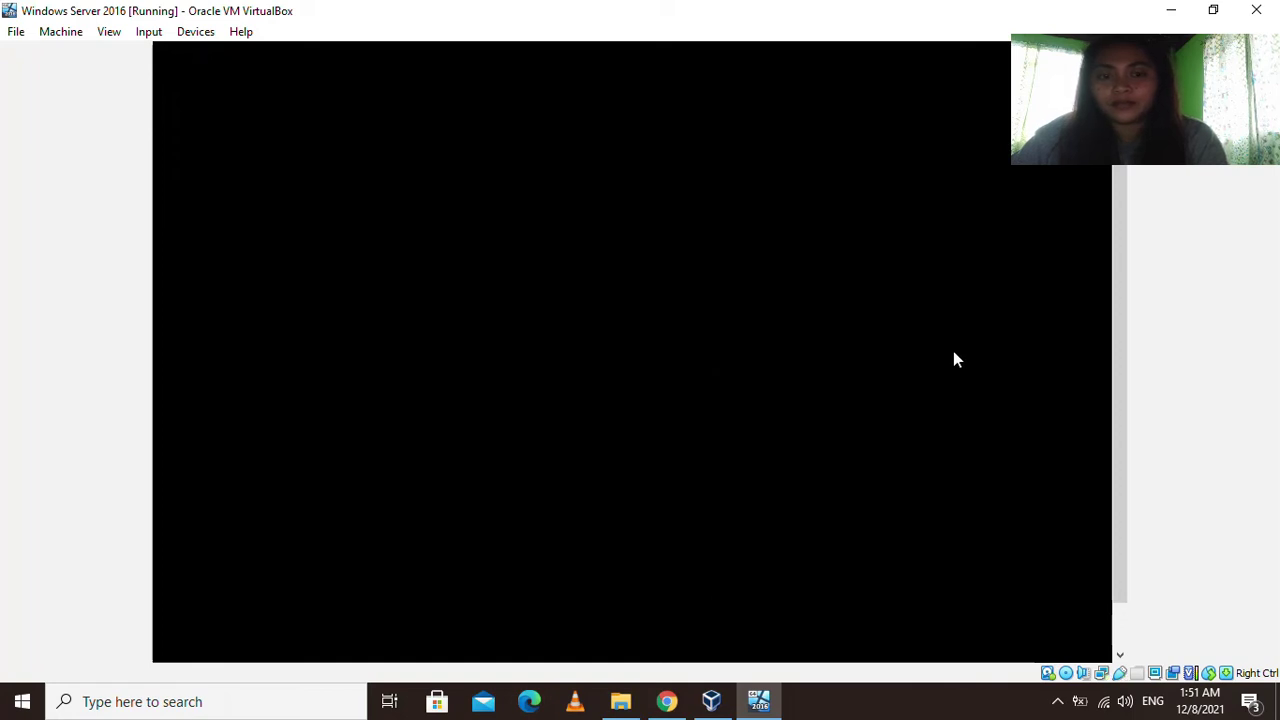
Send Ctrl+Alt+Del to the Windows Server guest to dismiss its lock screen.
{"action": "left_click", "coordinate": [1119, 408]}
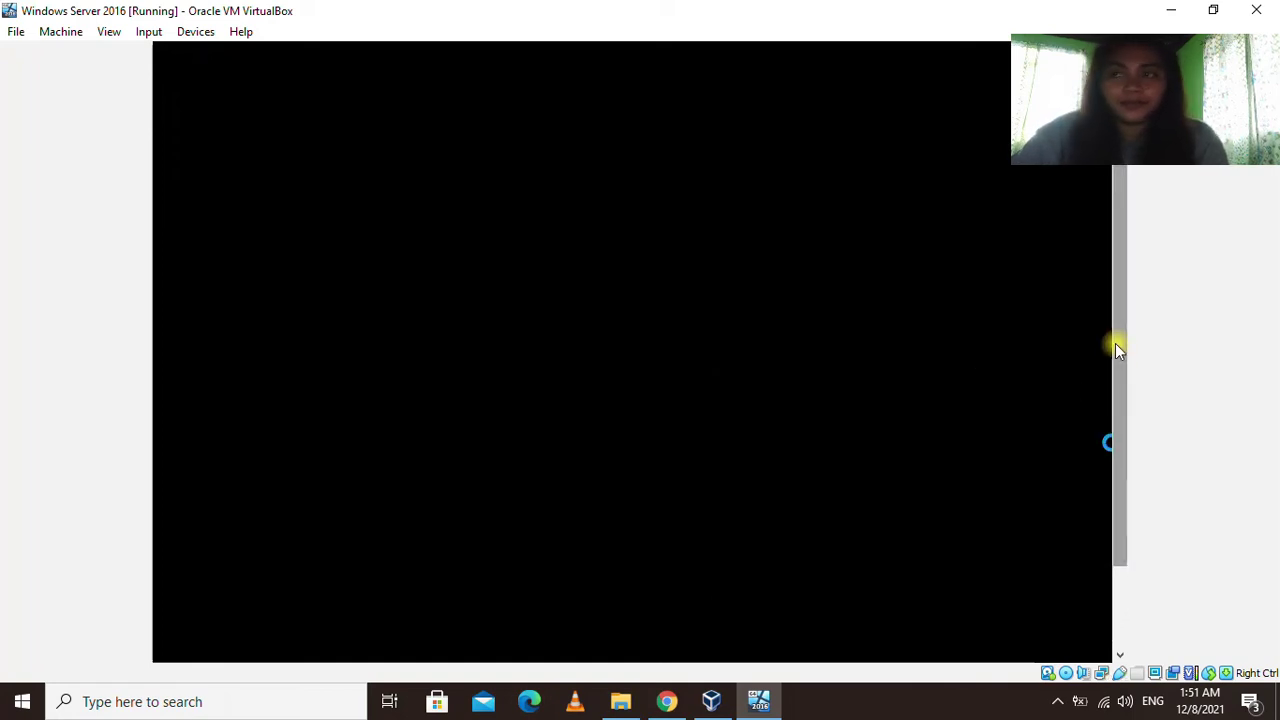
{"action": "left_click", "coordinate": [1113, 371]}
{"action": "left_click", "coordinate": [883, 377]}
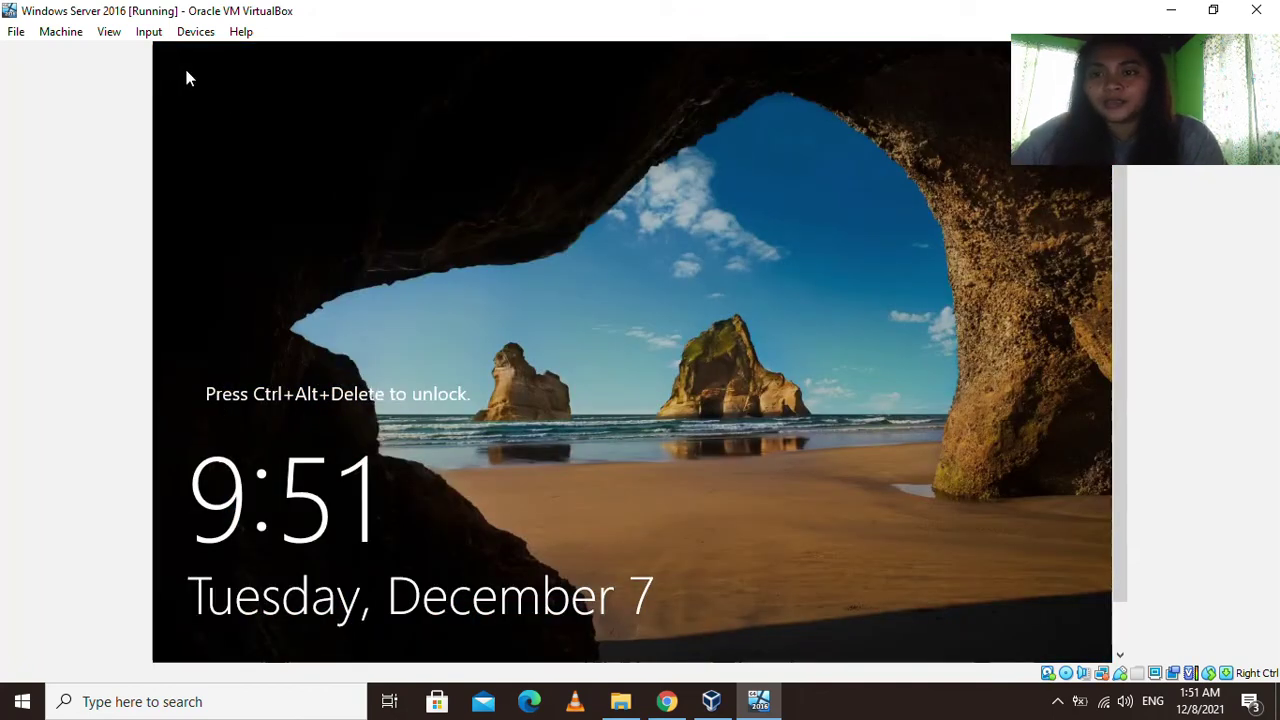
{"action": "left_click", "coordinate": [149, 33]}
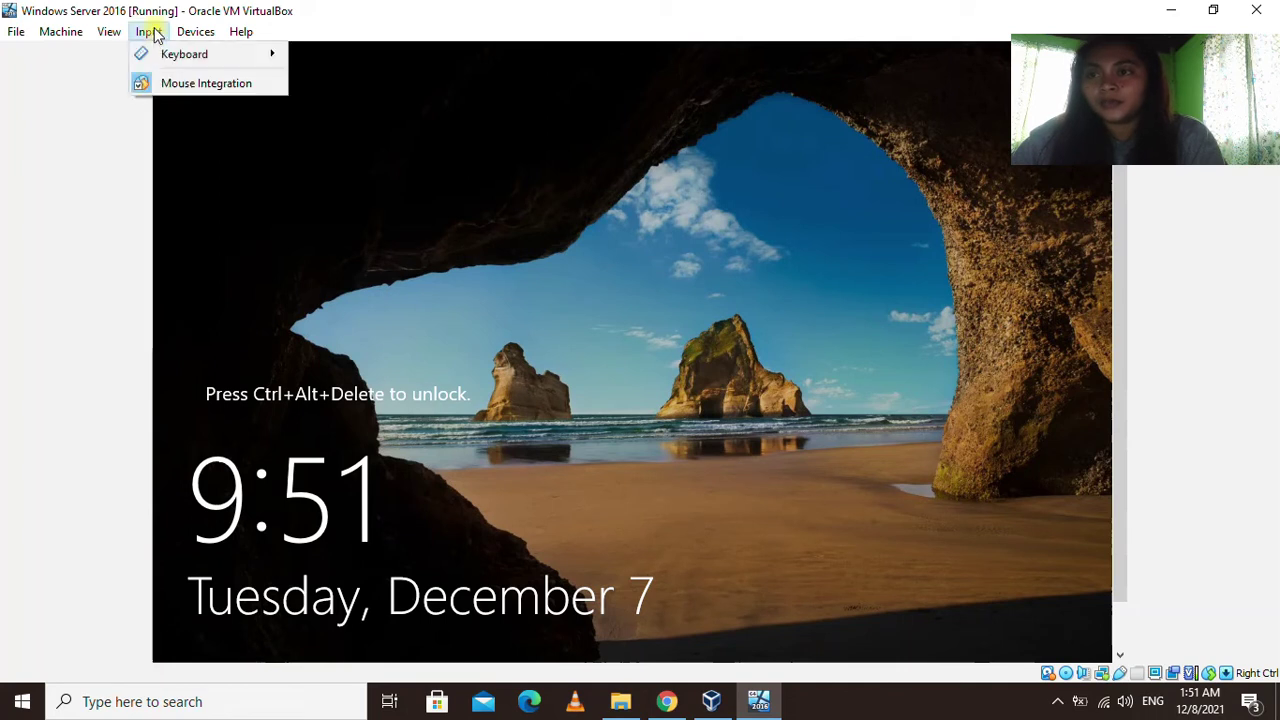
{"action": "mouse_move", "coordinate": [182, 57]}
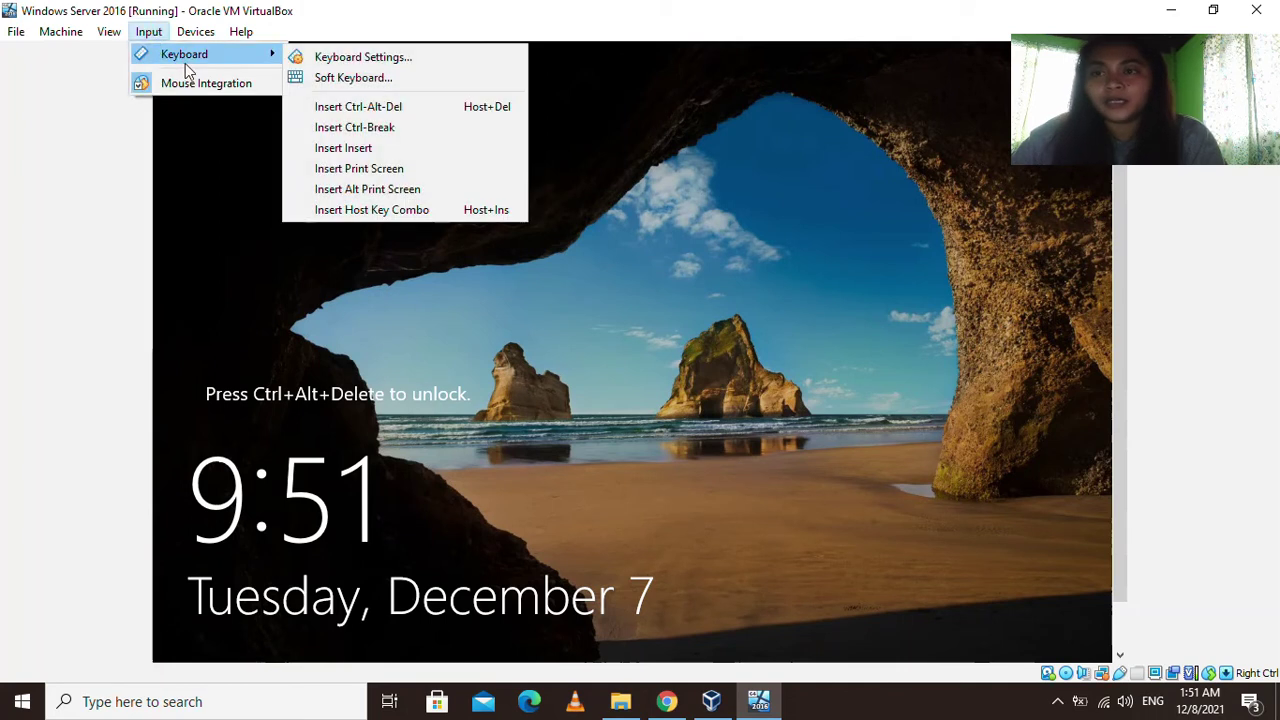
{"action": "left_click", "coordinate": [358, 107]}
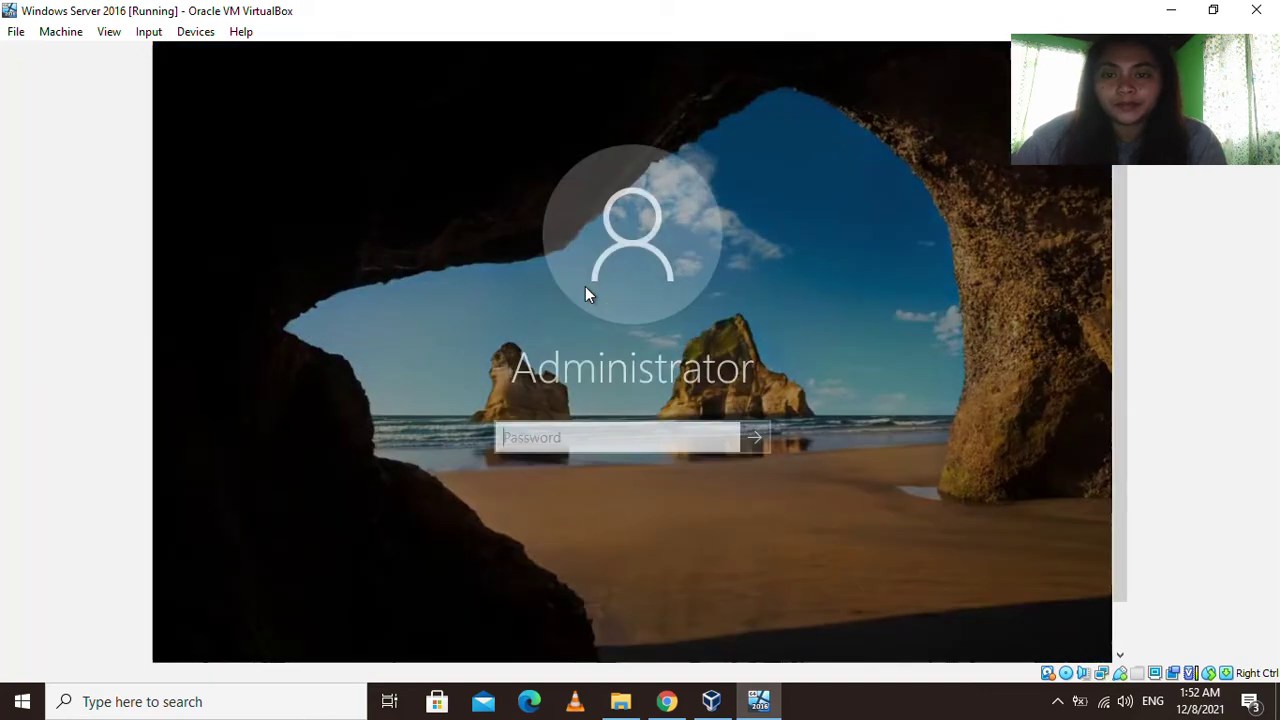
Enter the Administrator password in the guest and sign in to the desktop.
{"action": "type", "text": "••••"}
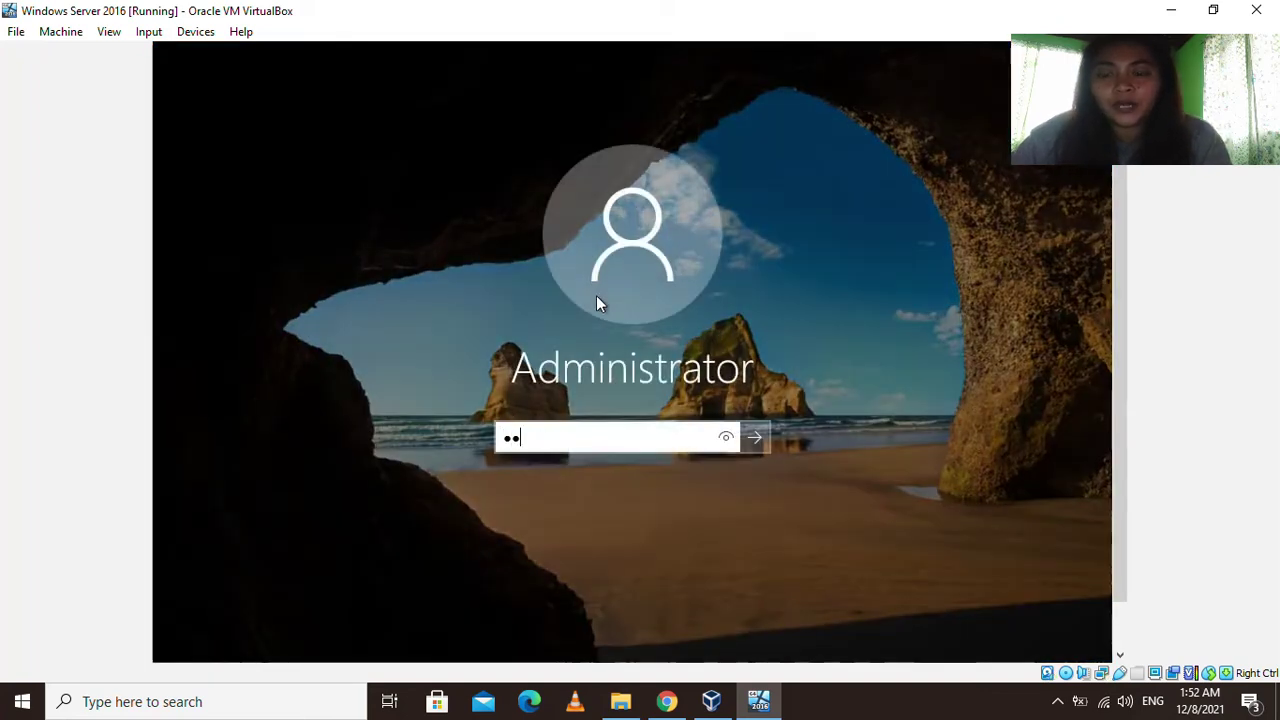
{"action": "type", "text": "•••••"}
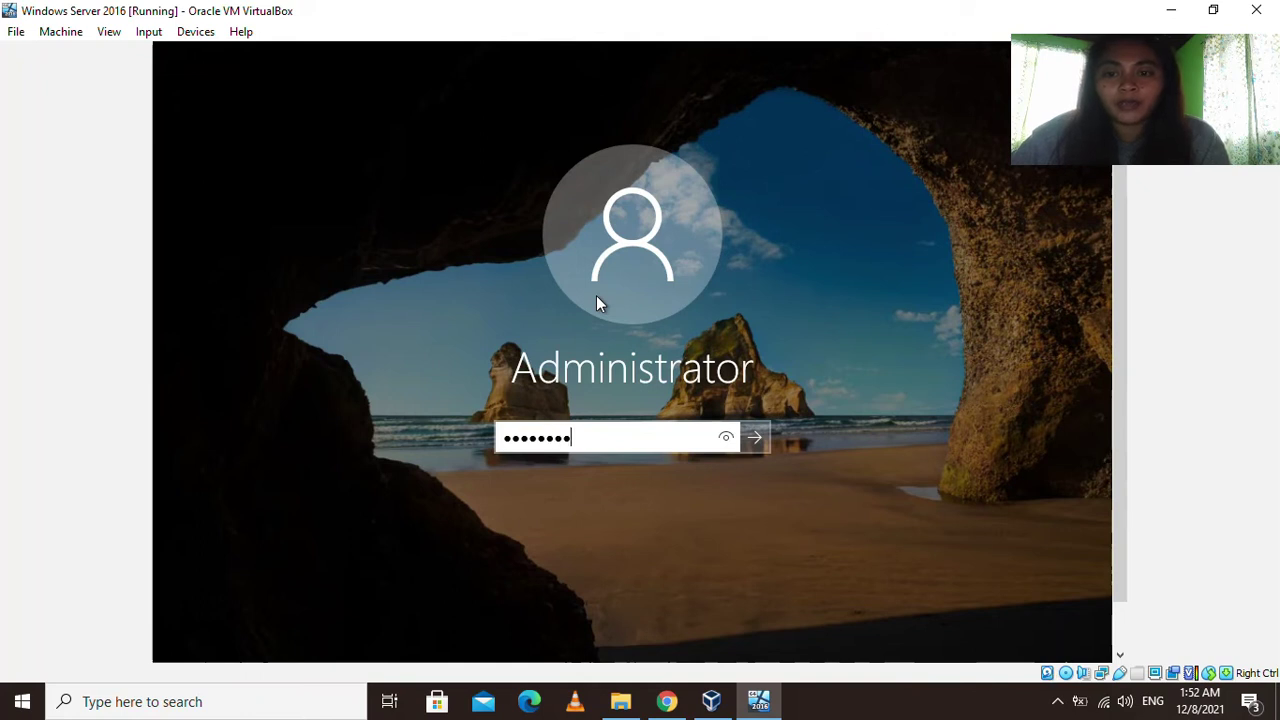
{"action": "left_click", "coordinate": [755, 440]}
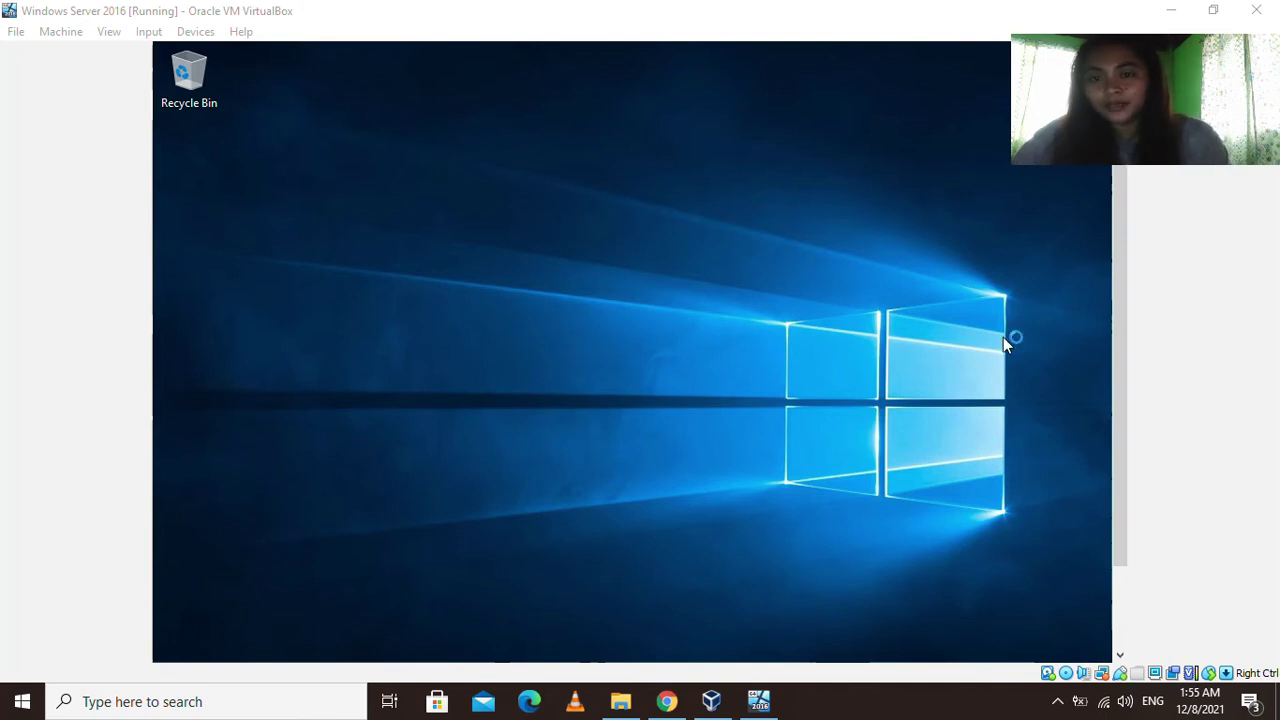
Switch the guest display to Scaled Mode and confirm the switch.
{"action": "left_click_drag", "start_coordinate": [1118, 310], "coordinate": [1116, 423]}
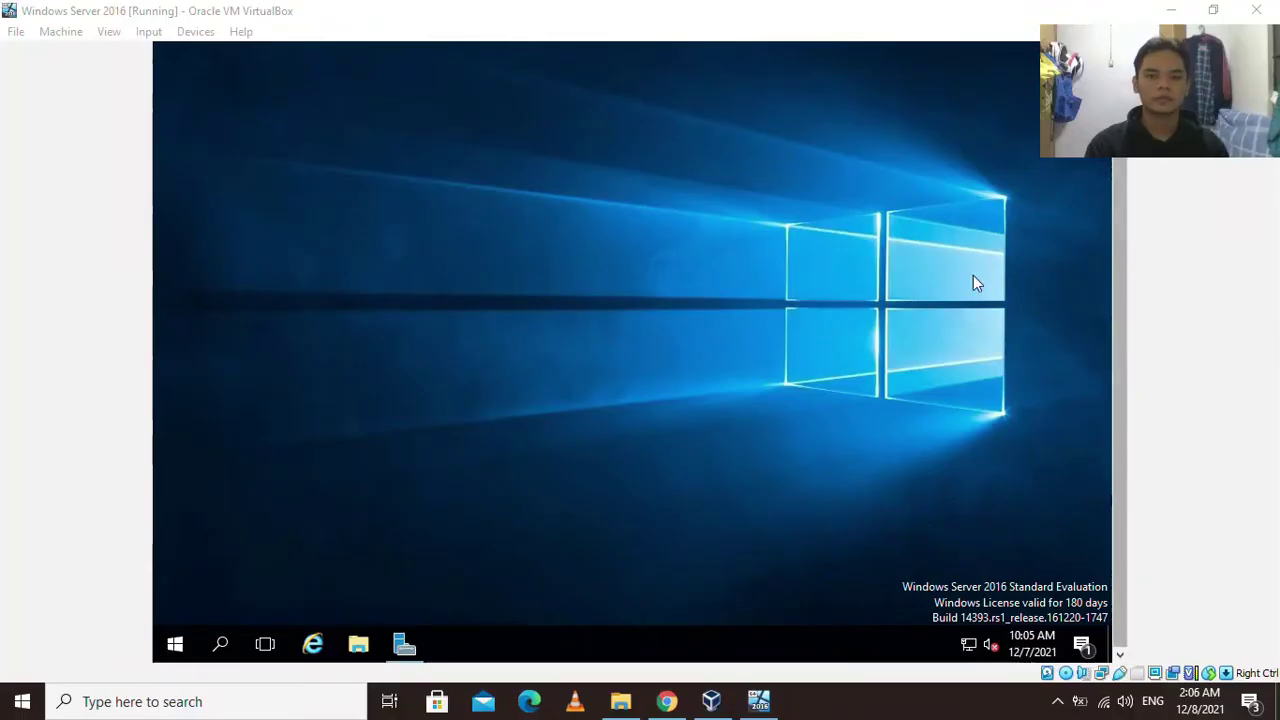
{"action": "left_click", "coordinate": [279, 101]}
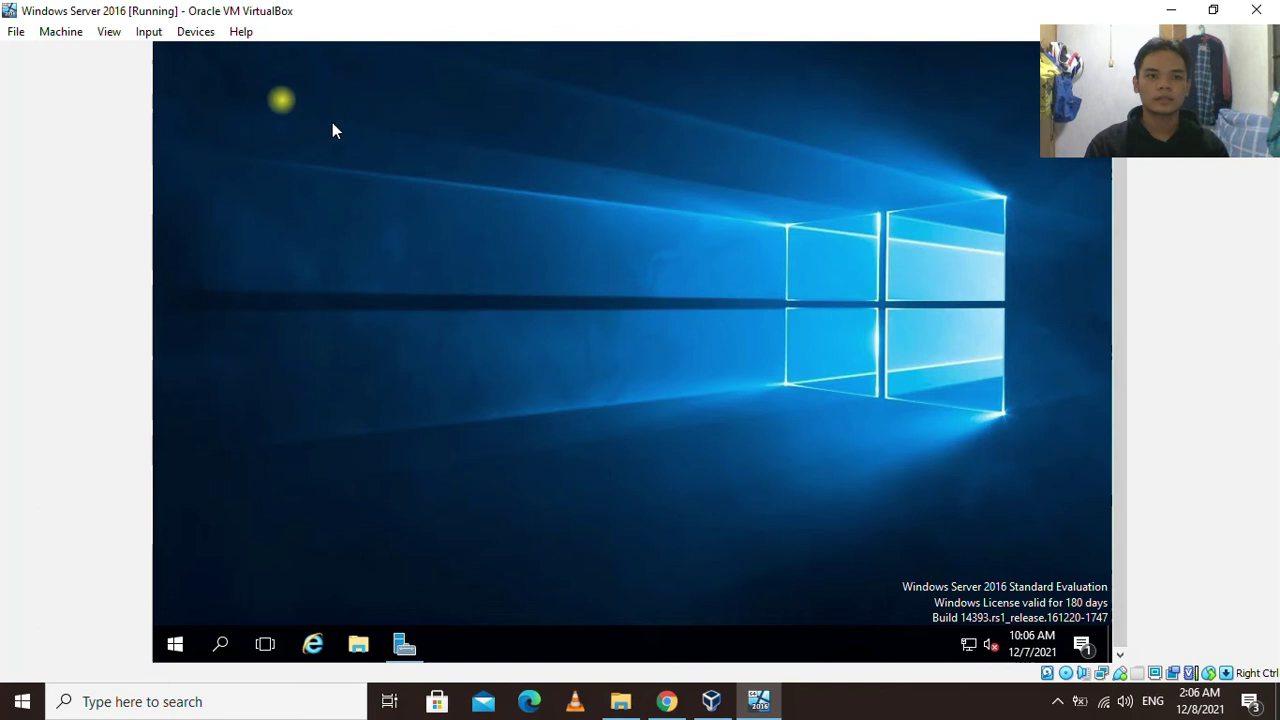
{"action": "left_click", "coordinate": [109, 31]}
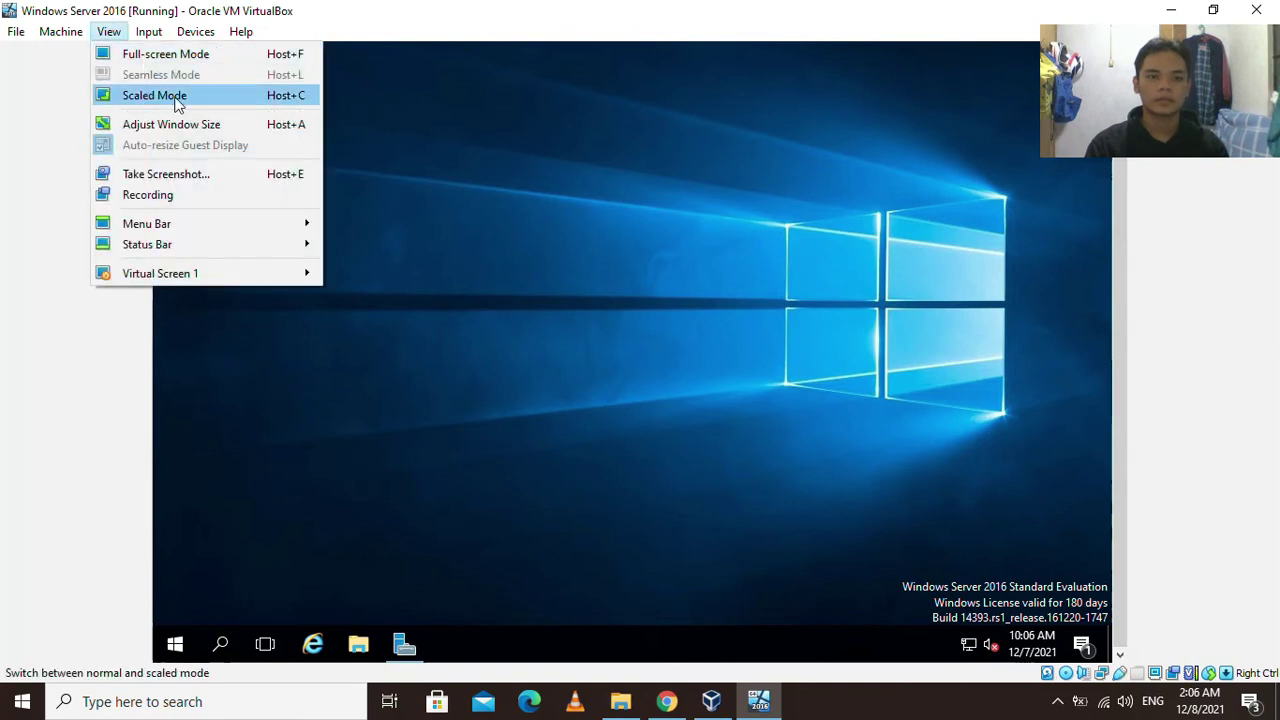
{"action": "left_click", "coordinate": [209, 96]}
{"action": "left_click", "coordinate": [614, 426]}
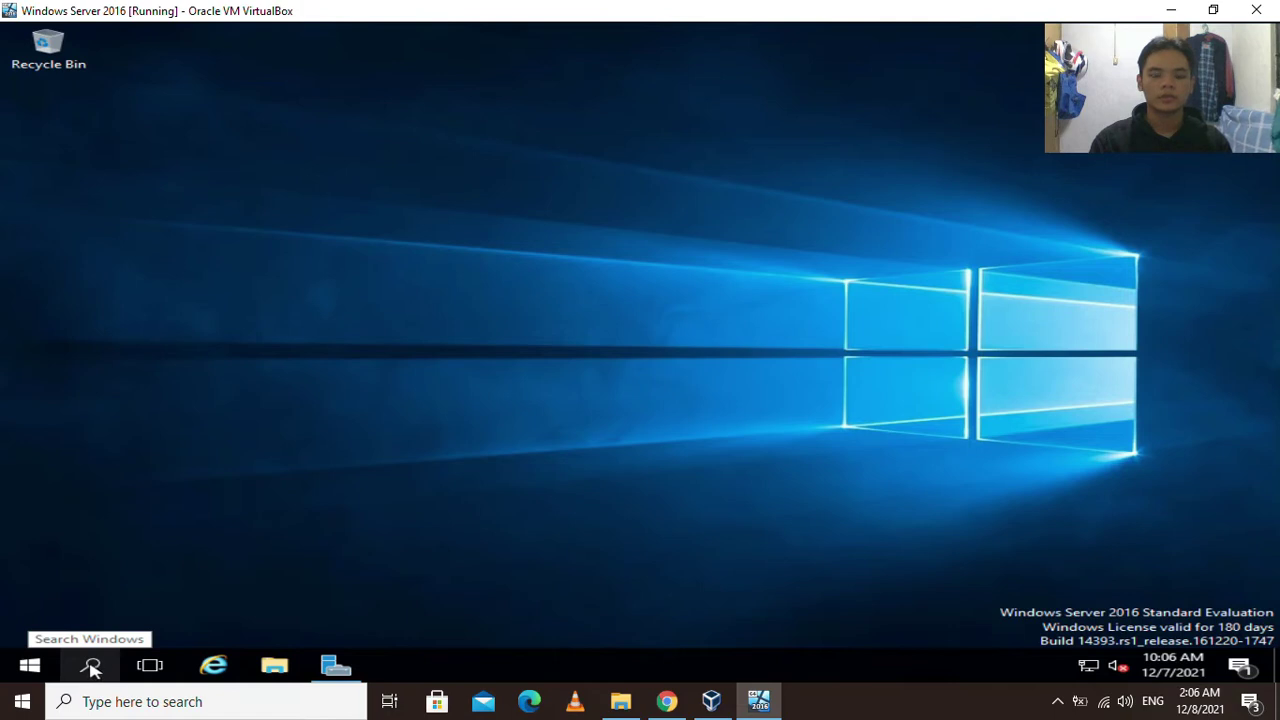
Open Command Prompt in the guest by searching for cmd.
{"action": "left_click", "coordinate": [90, 667]}
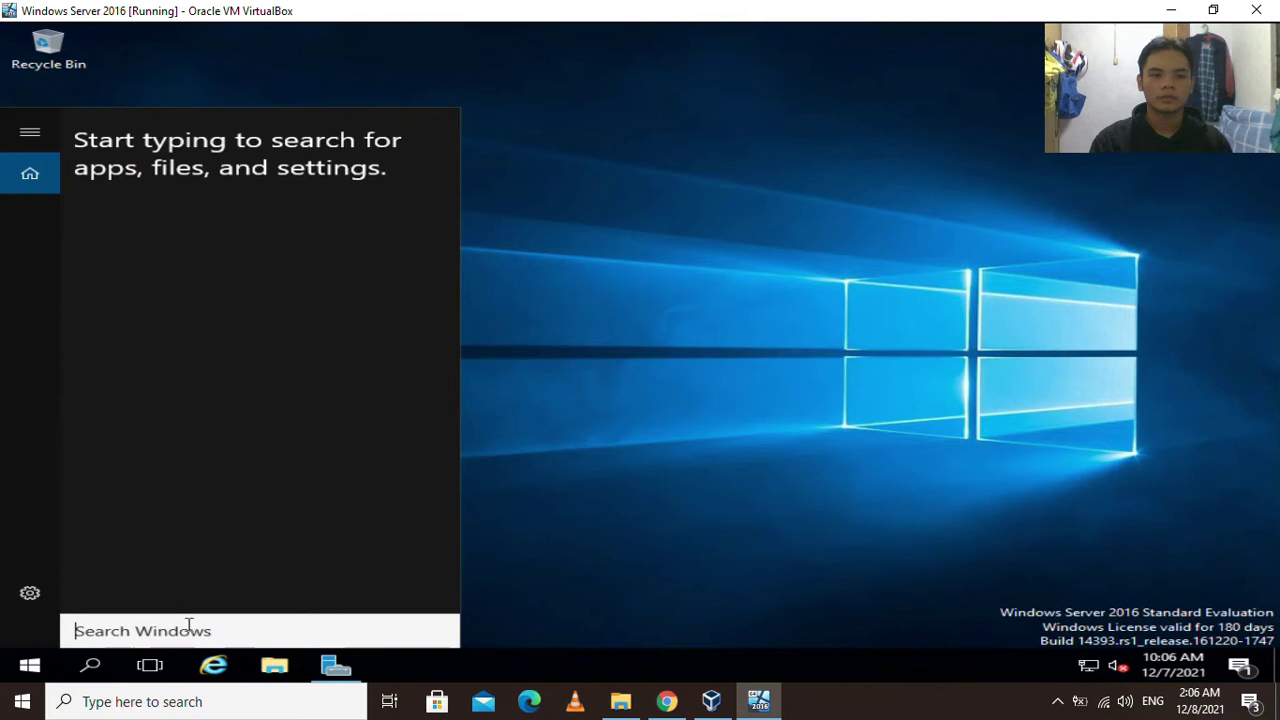
{"action": "type", "text": "c"}
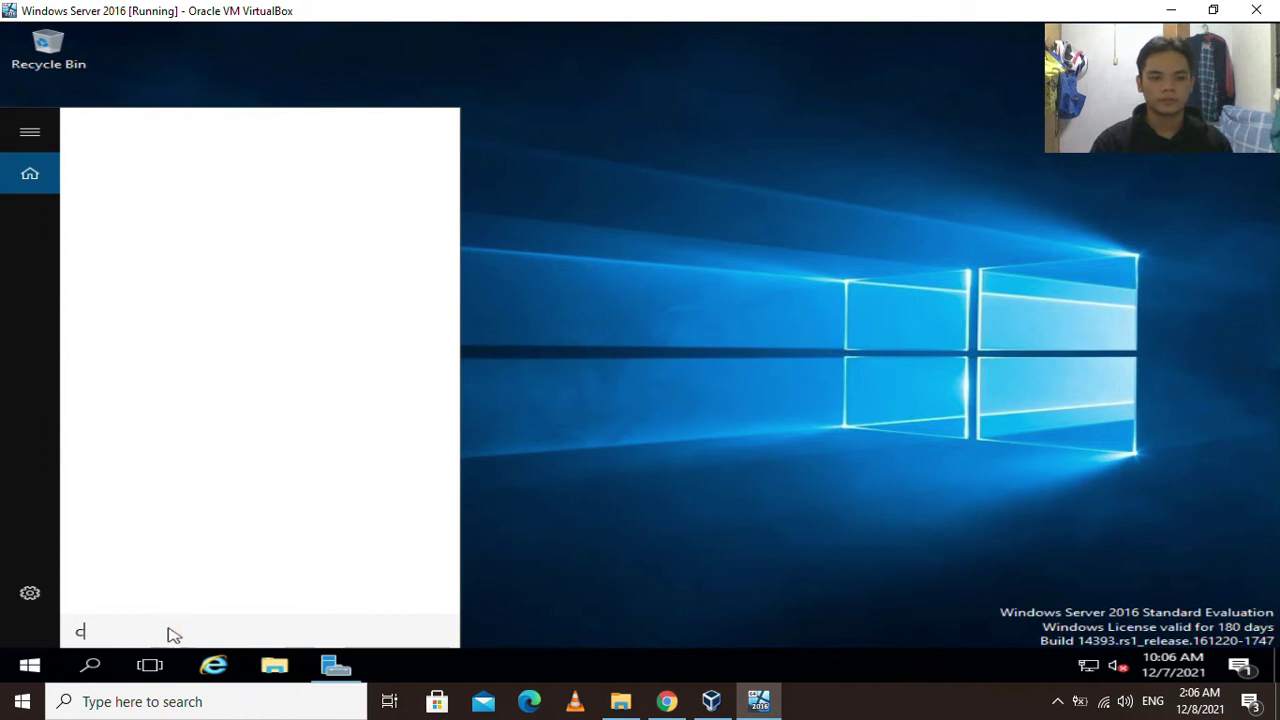
{"action": "type", "text": "mdm"}
{"action": "key", "text": "BackSpace"}
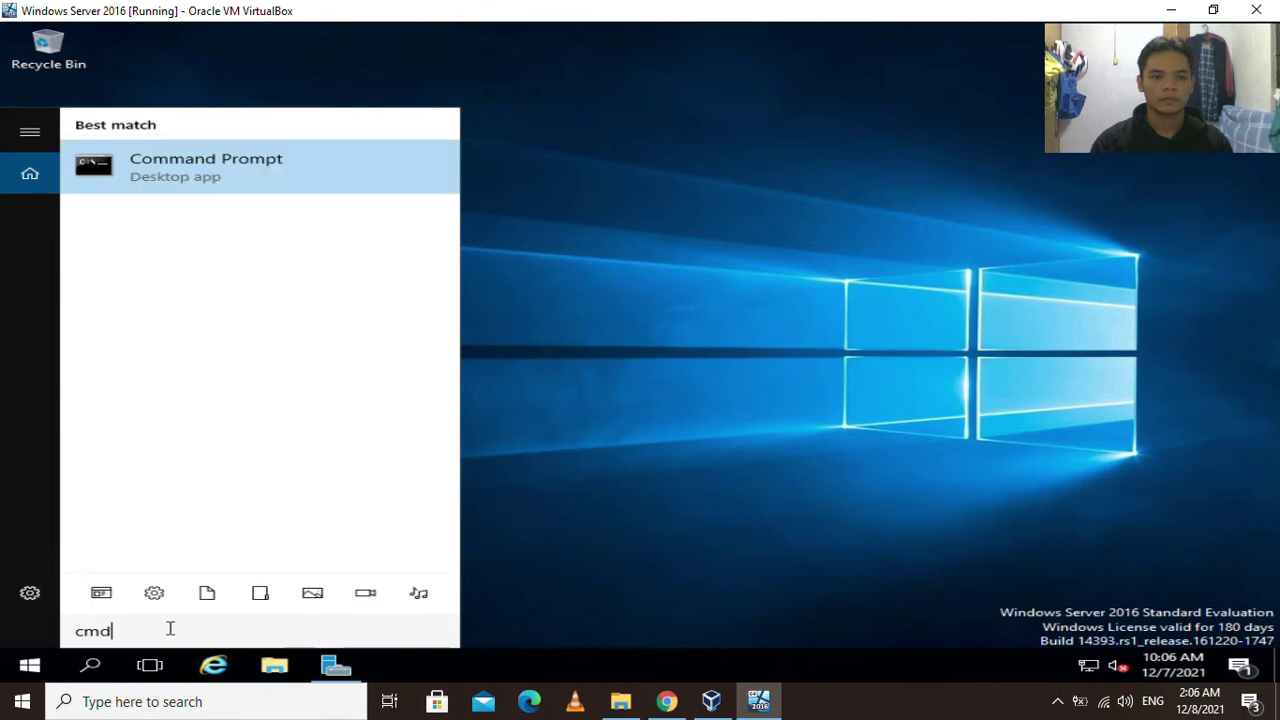
{"action": "key", "text": "Return"}
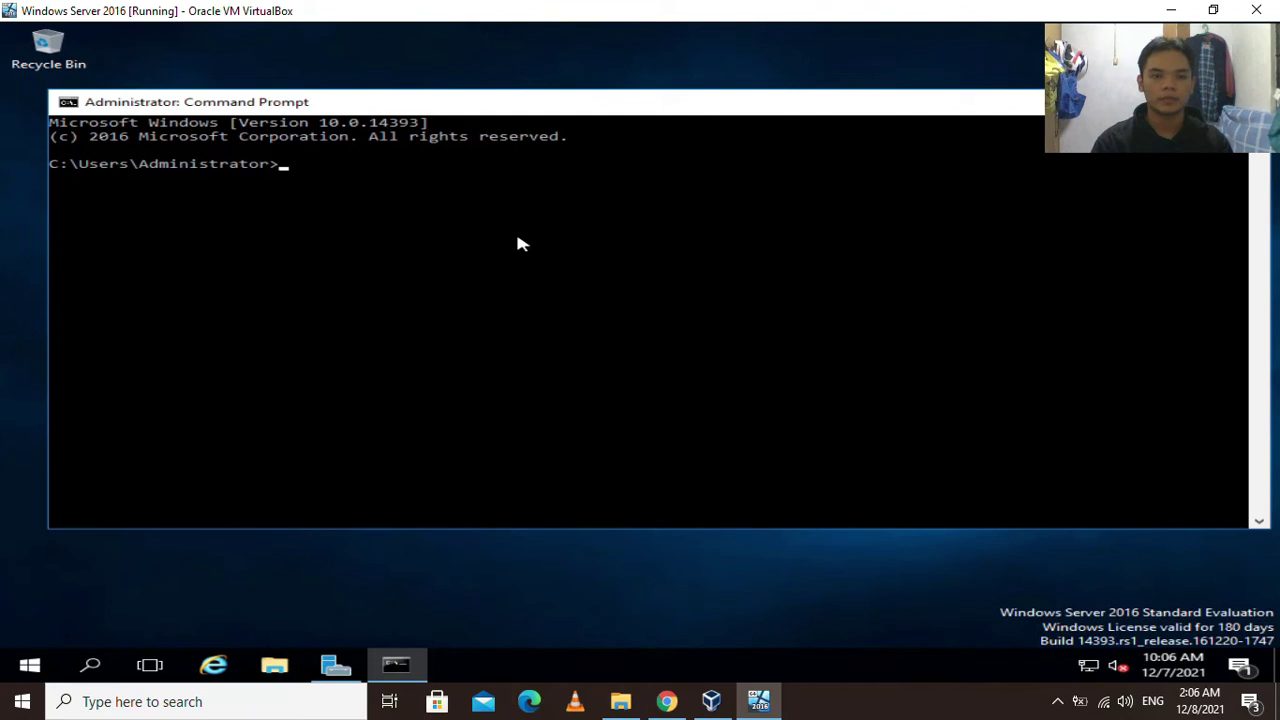
Run ipconfig in the guest, showing IPv4 10.0.2.15, and return to VirtualBox Manager.
{"action": "type", "text": "ipo"}
{"action": "type", "text": "config"}
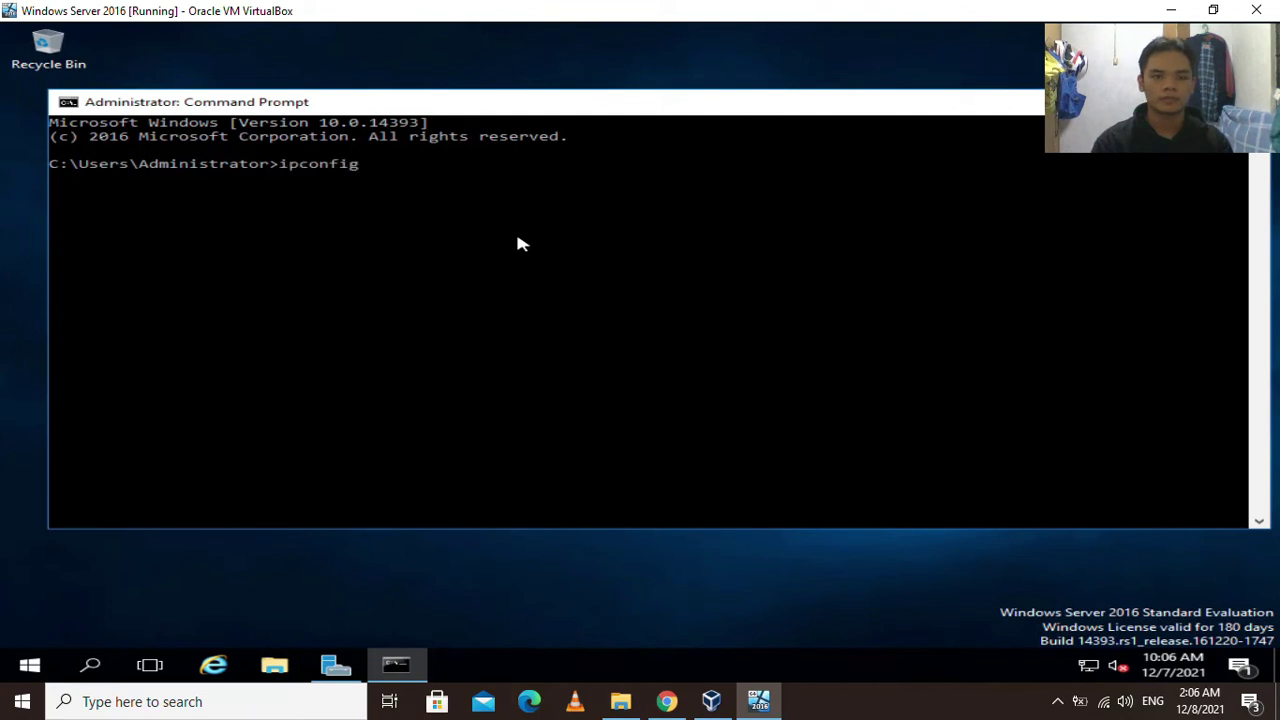
{"action": "key", "text": "Return"}
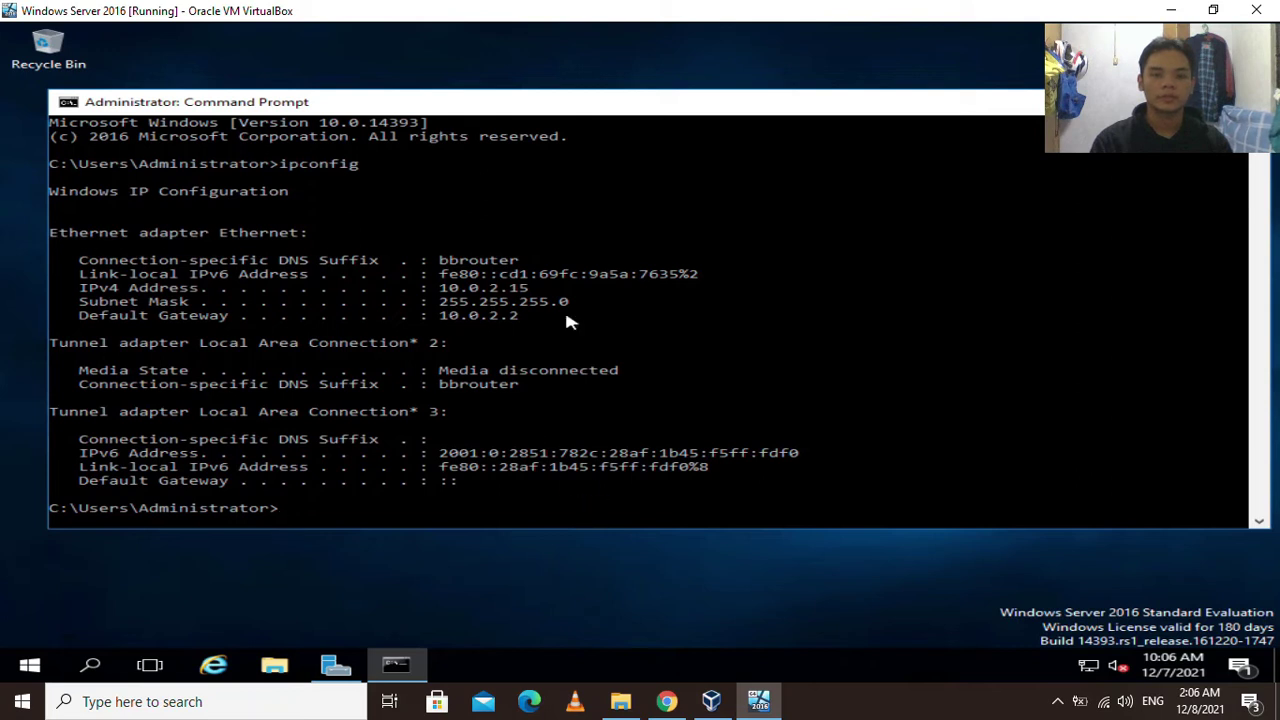
{"action": "left_click", "coordinate": [708, 702]}
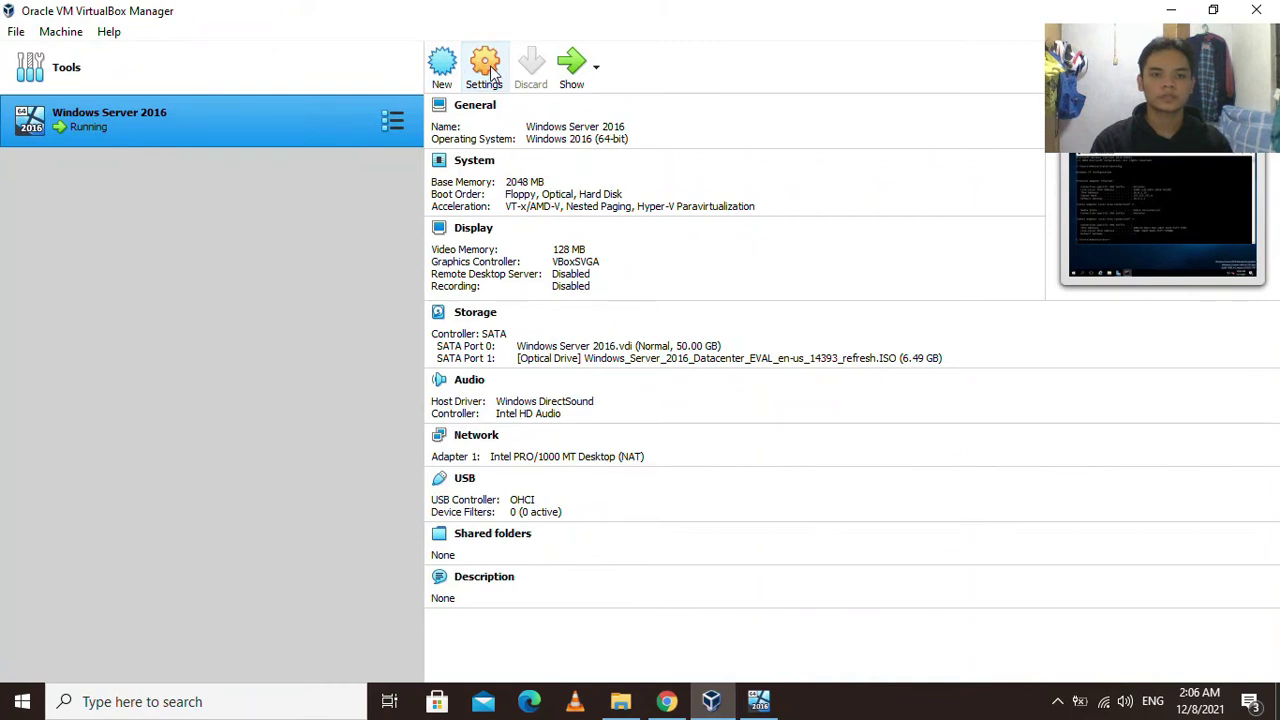
Attach the VM's Adapter 1 to Bridged Adapter on Intel(R) Dual Band Wireless-N 7260 and save.
{"action": "left_click", "coordinate": [490, 73]}
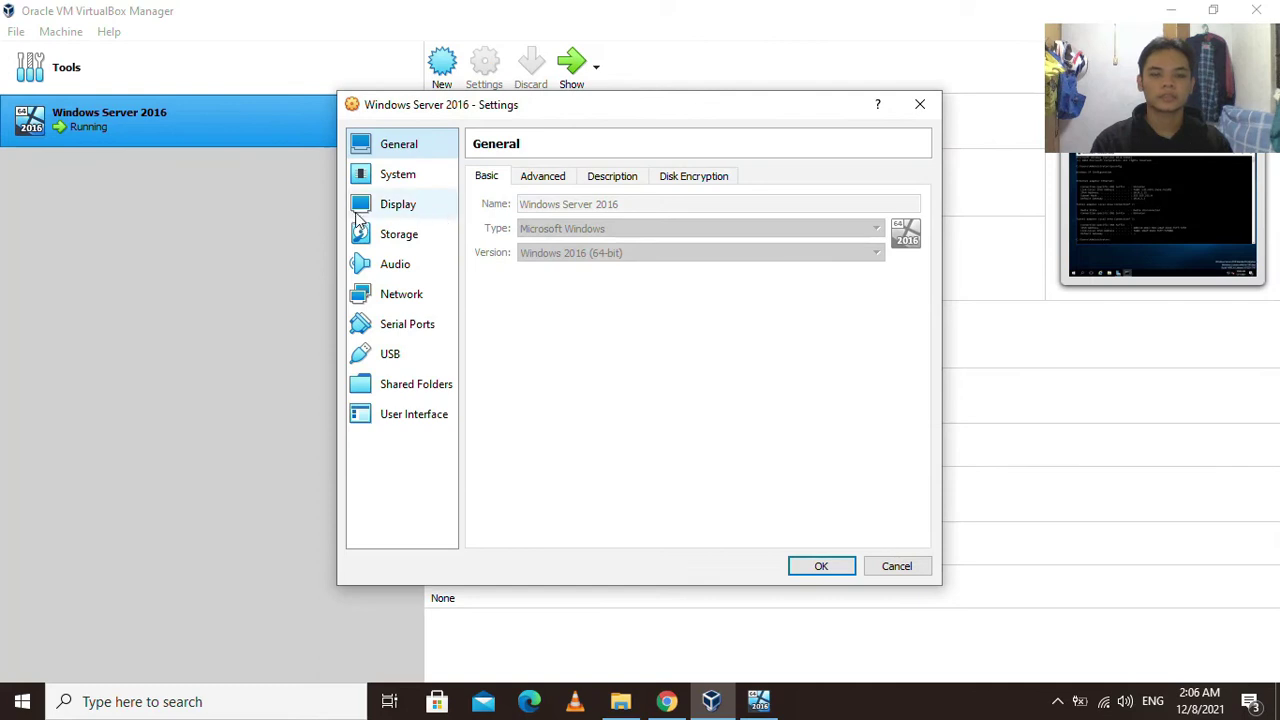
{"action": "left_click", "coordinate": [403, 303]}
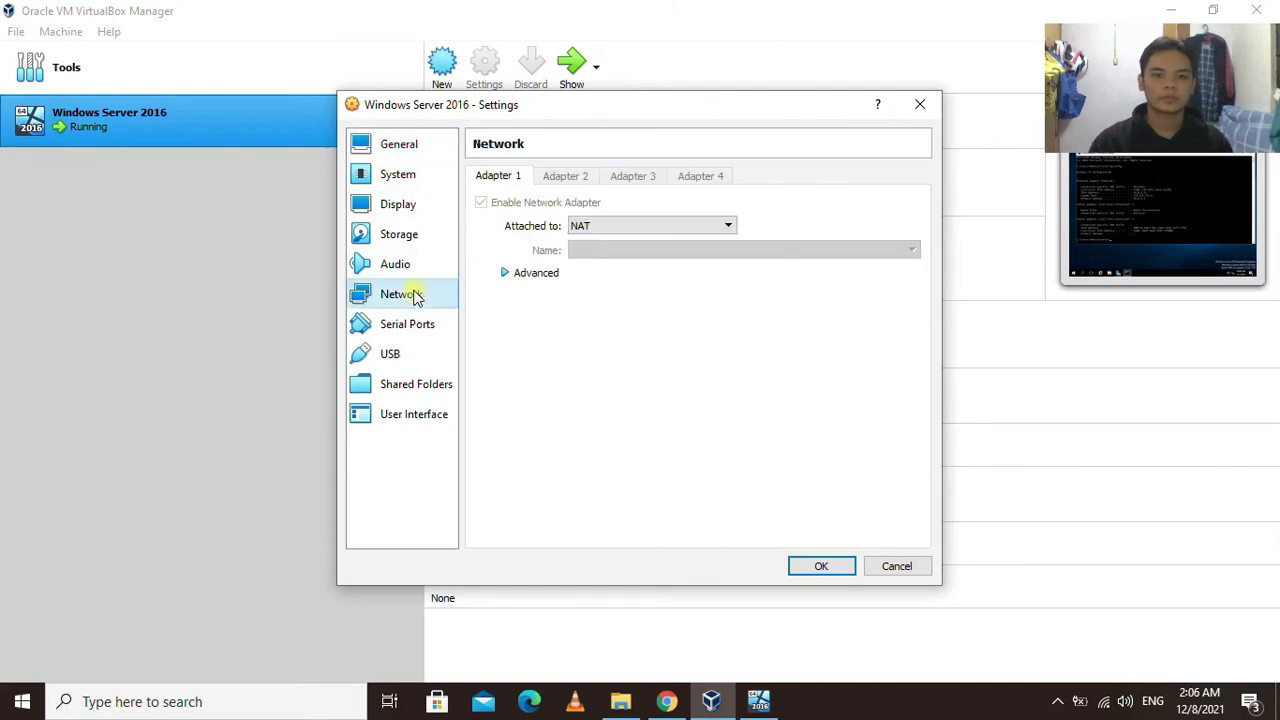
{"action": "left_click", "coordinate": [598, 227]}
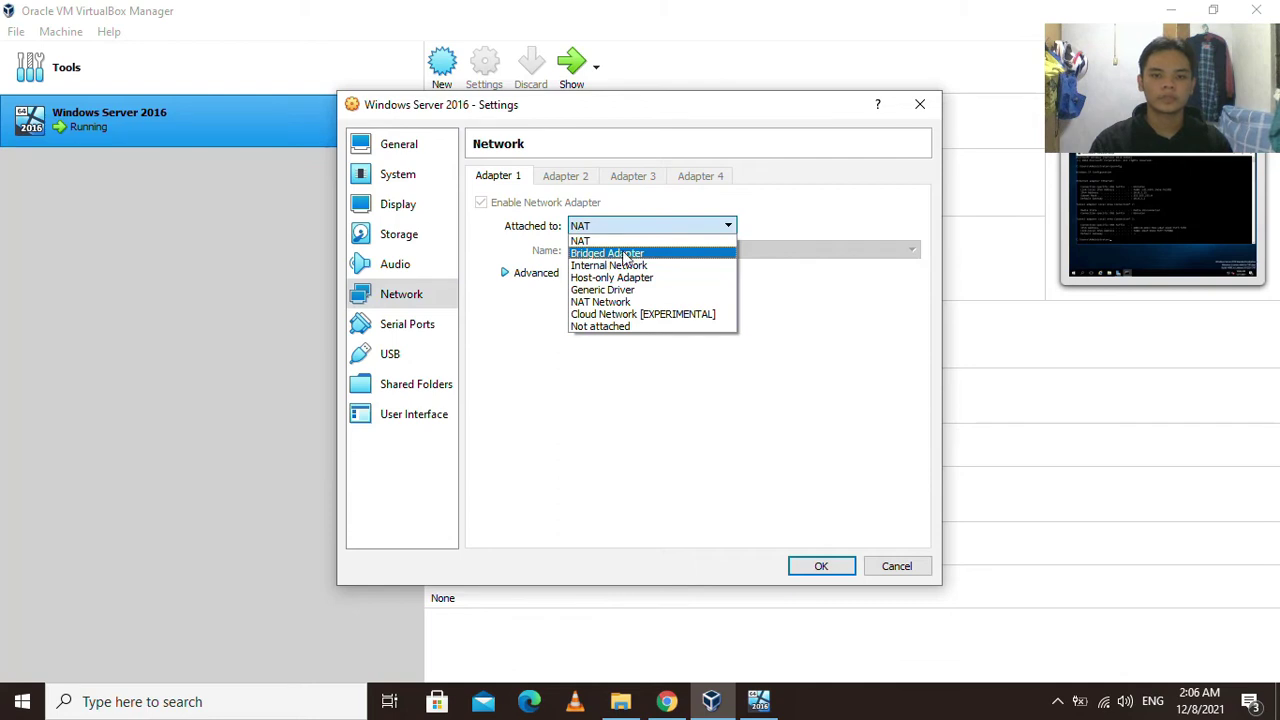
{"action": "left_click", "coordinate": [630, 255]}
{"action": "left_click", "coordinate": [640, 251]}
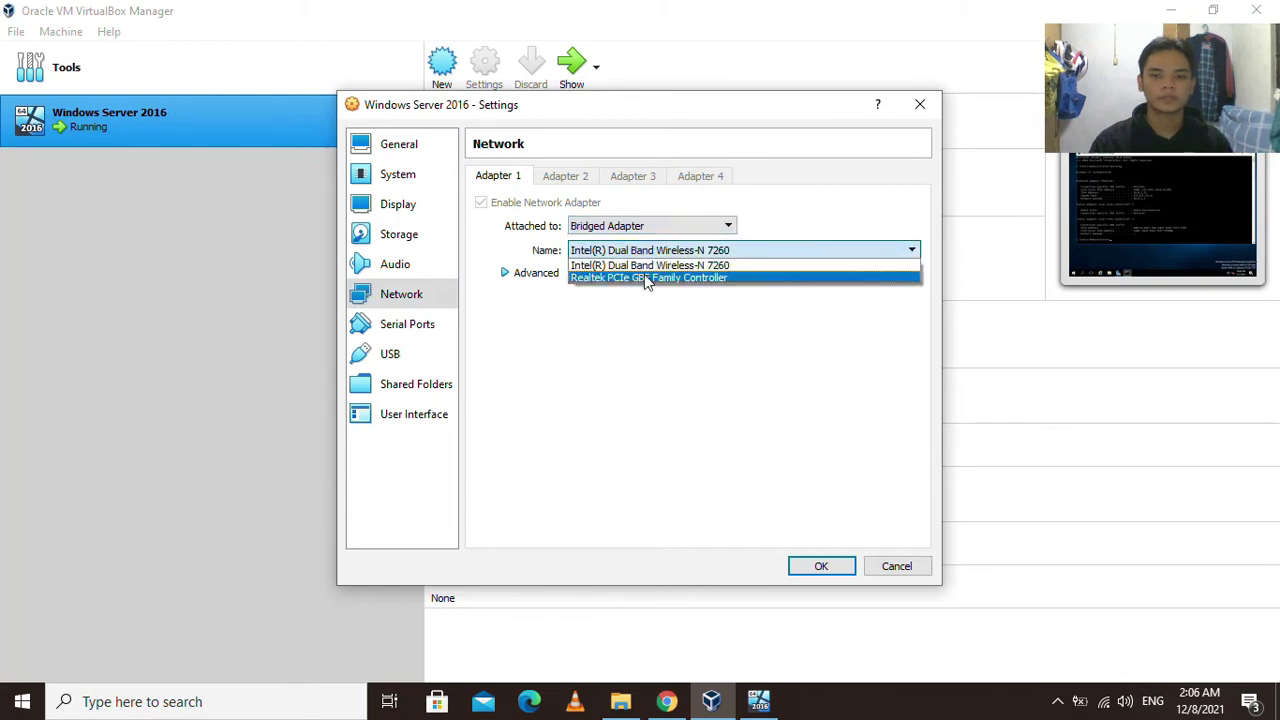
{"action": "left_click", "coordinate": [660, 264]}
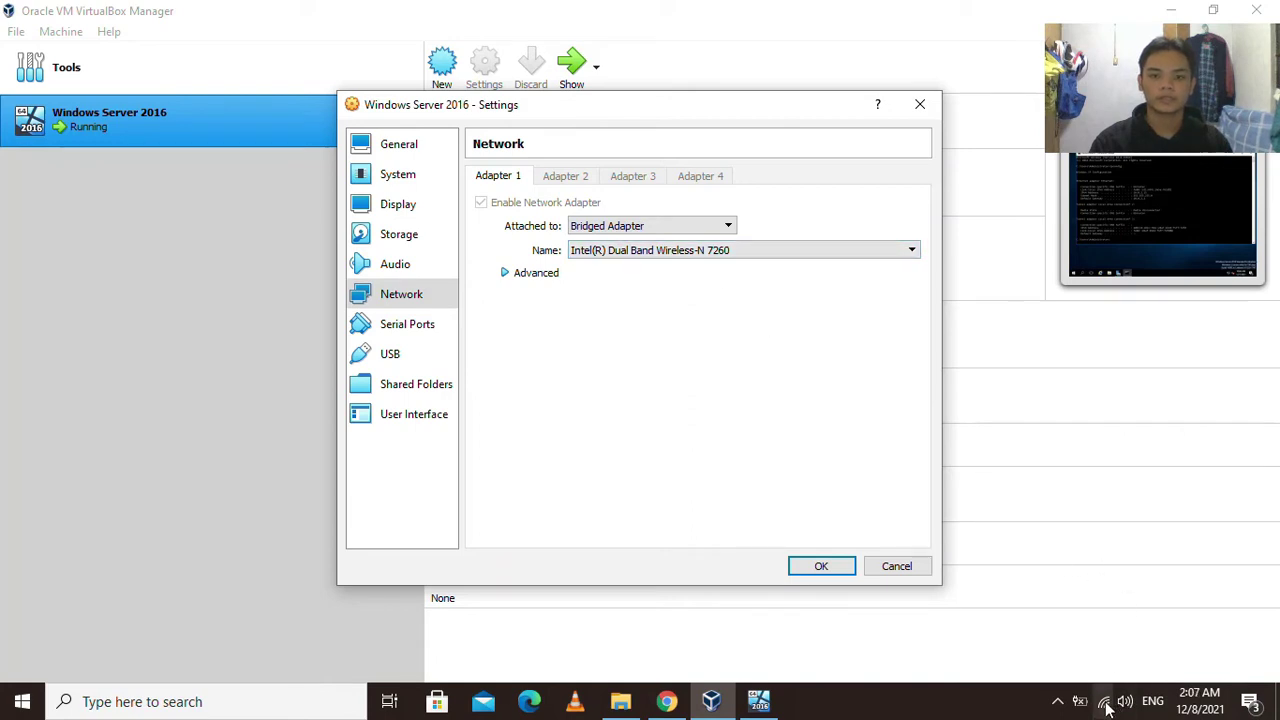
{"action": "left_click", "coordinate": [822, 568]}
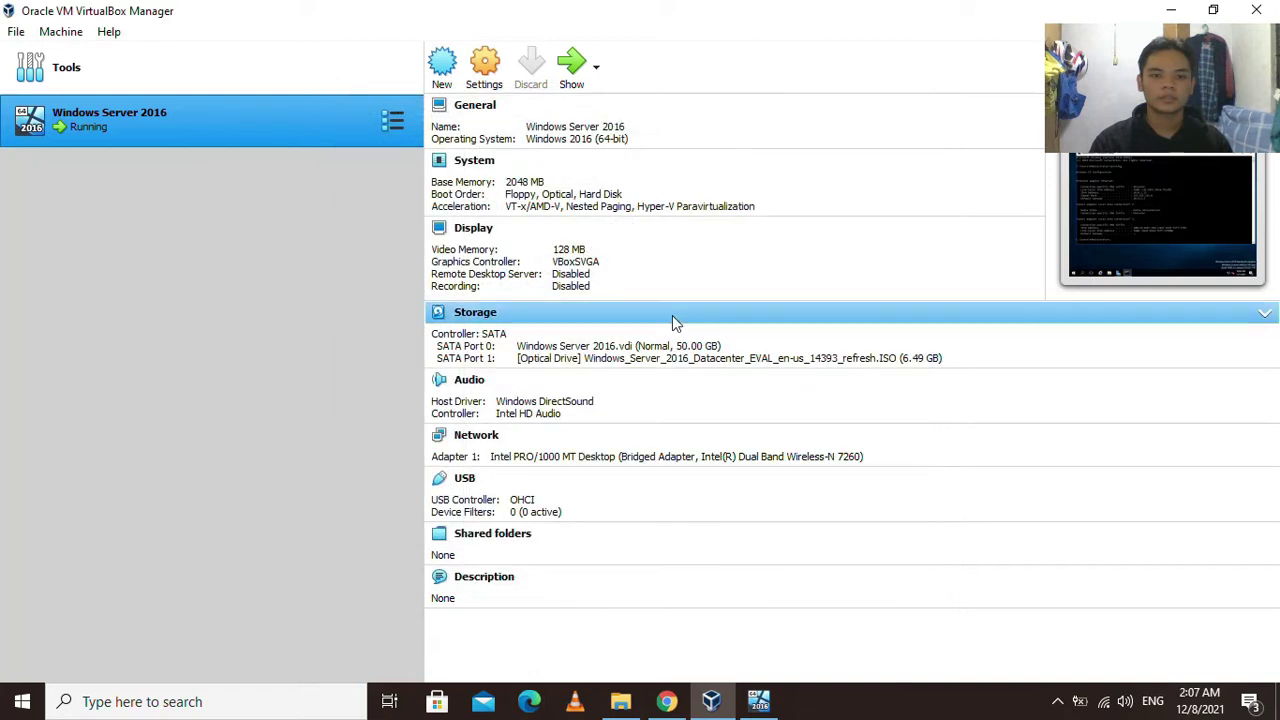
Decline the guest's network discovery prompt and open the host Command Prompt.
{"action": "left_click", "coordinate": [760, 700]}
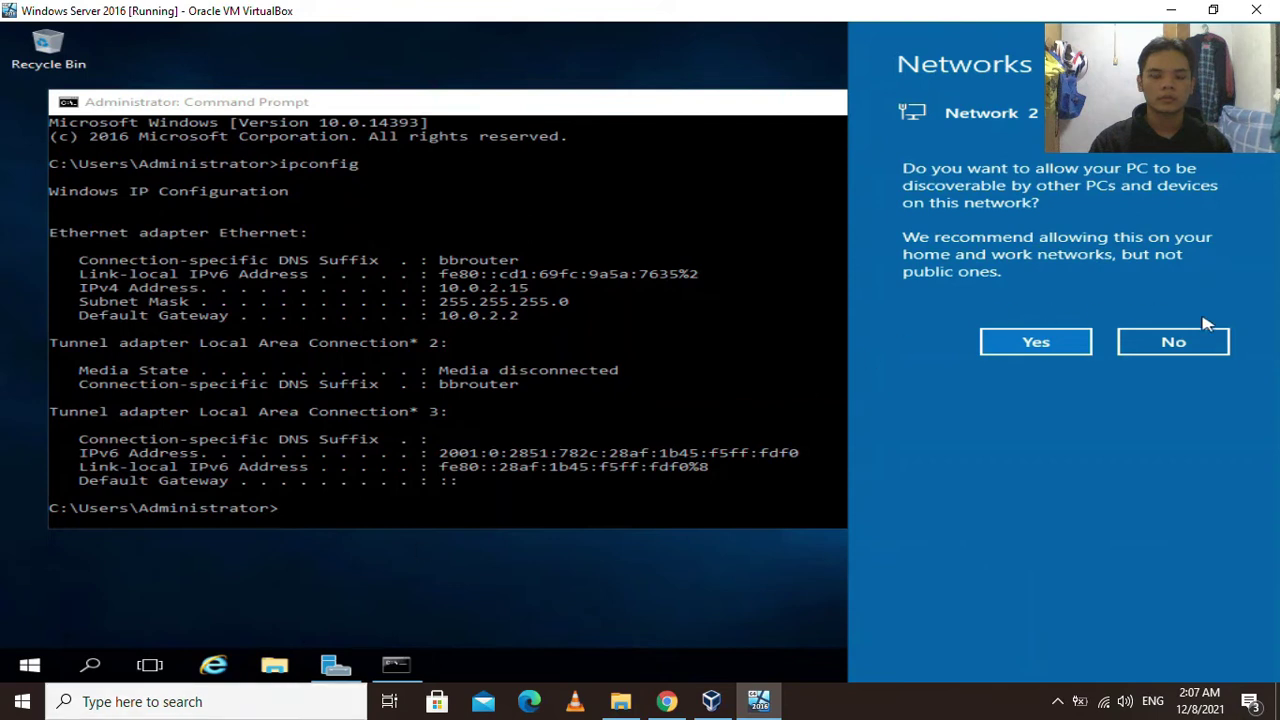
{"action": "left_click", "coordinate": [1177, 341]}
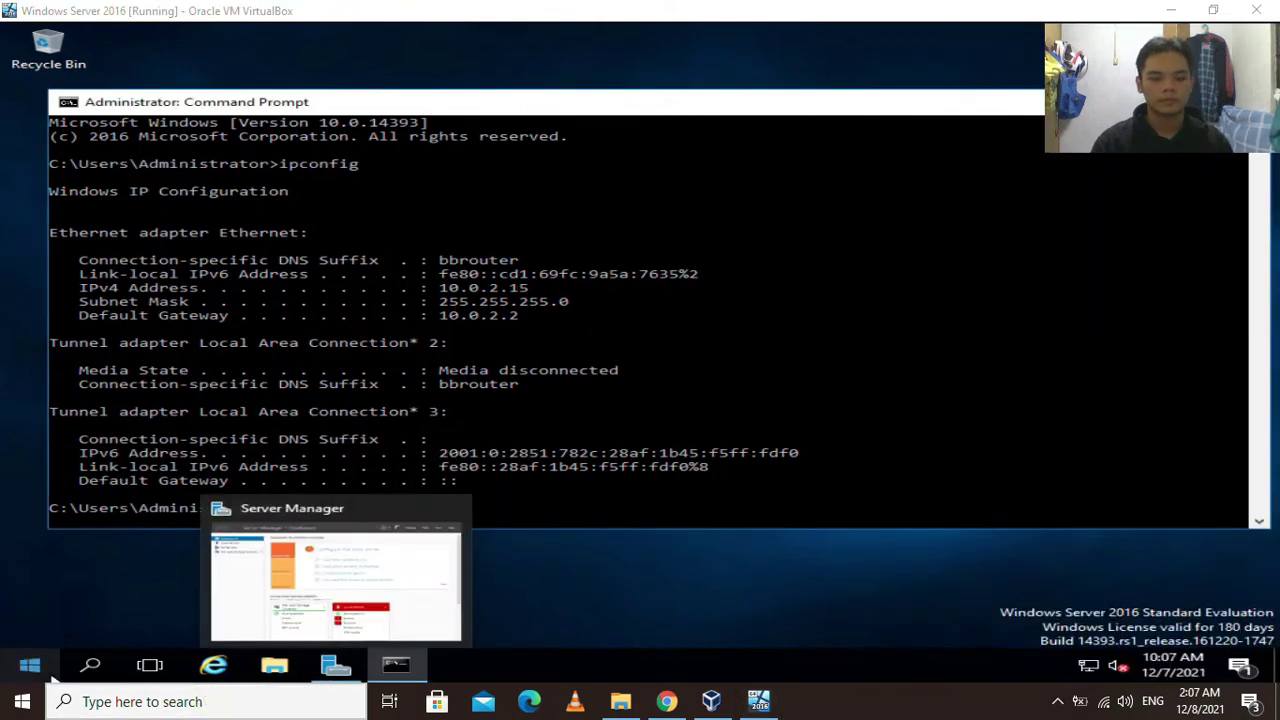
{"action": "left_click", "coordinate": [230, 702]}
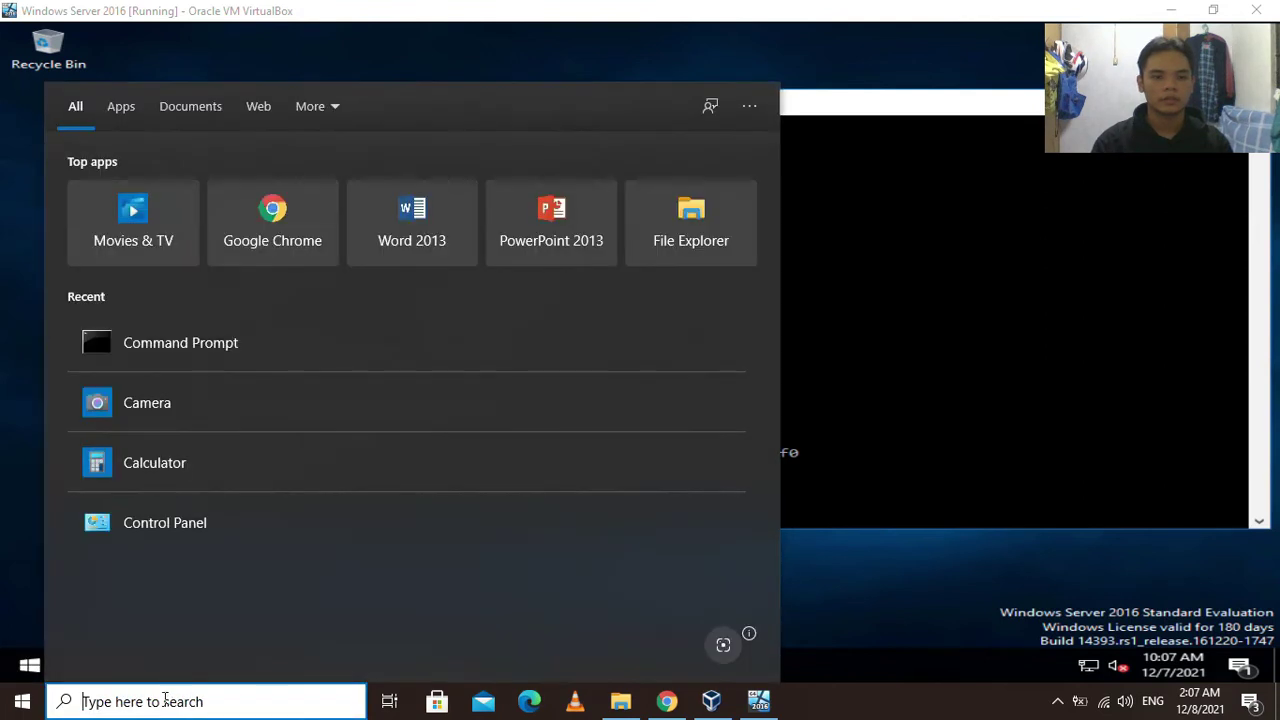
{"action": "type", "text": "cmd"}
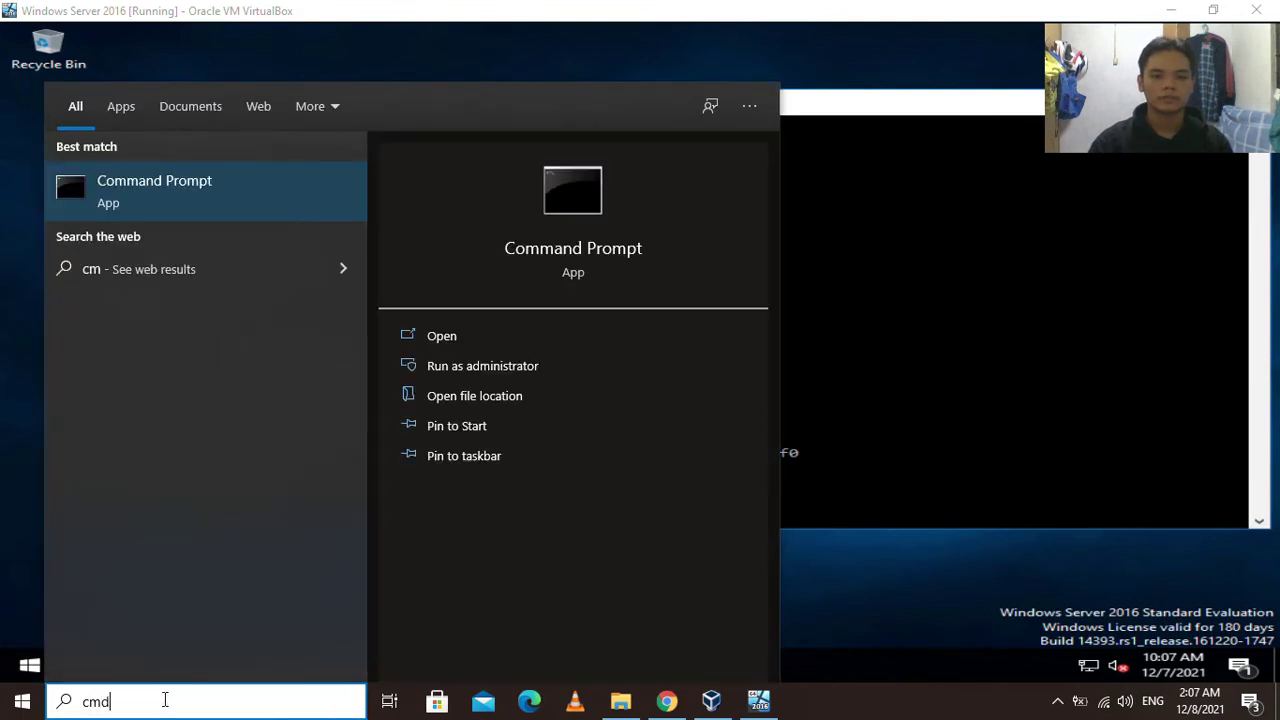
{"action": "key", "text": "Return"}
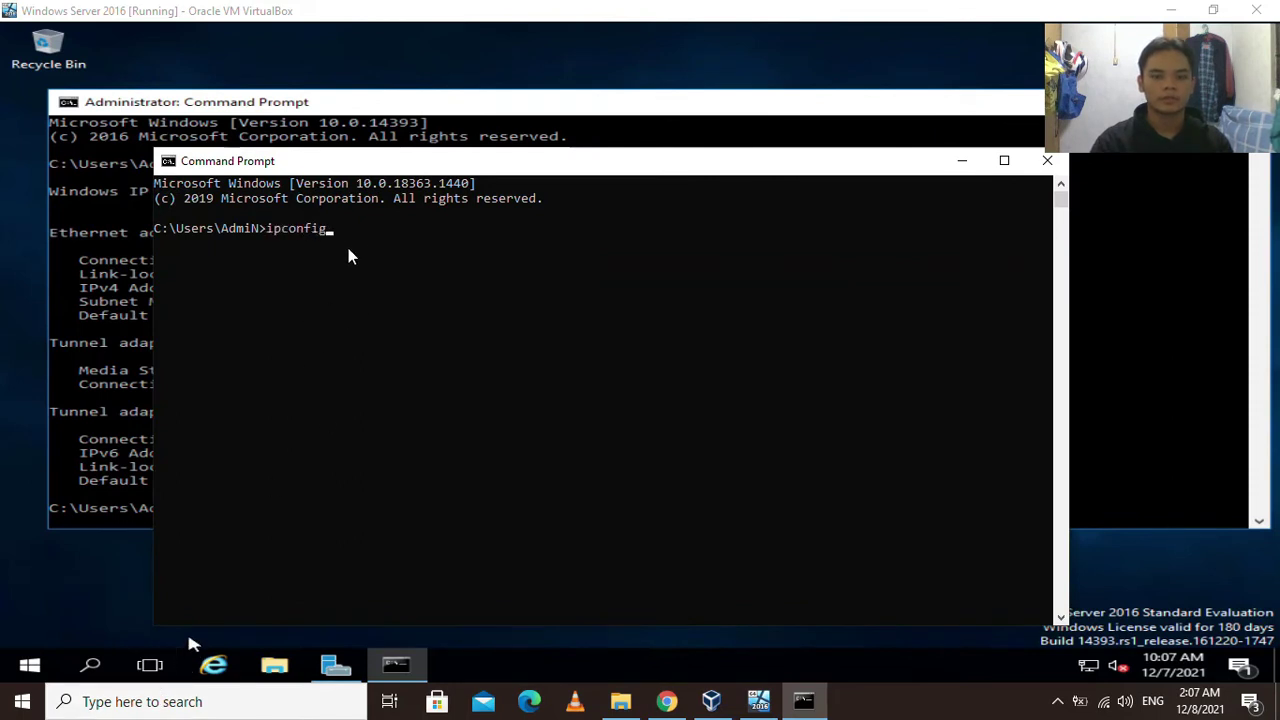
Run ipconfig on the host and select the WiFi lines: IPv4 10.0.0.55, mask 255.255.255.0, gateway 10.0.0.10.
{"action": "key", "text": "Return"}
{"action": "scroll", "coordinate": [741, 371], "scroll_direction": "down", "scroll_amount": 3}
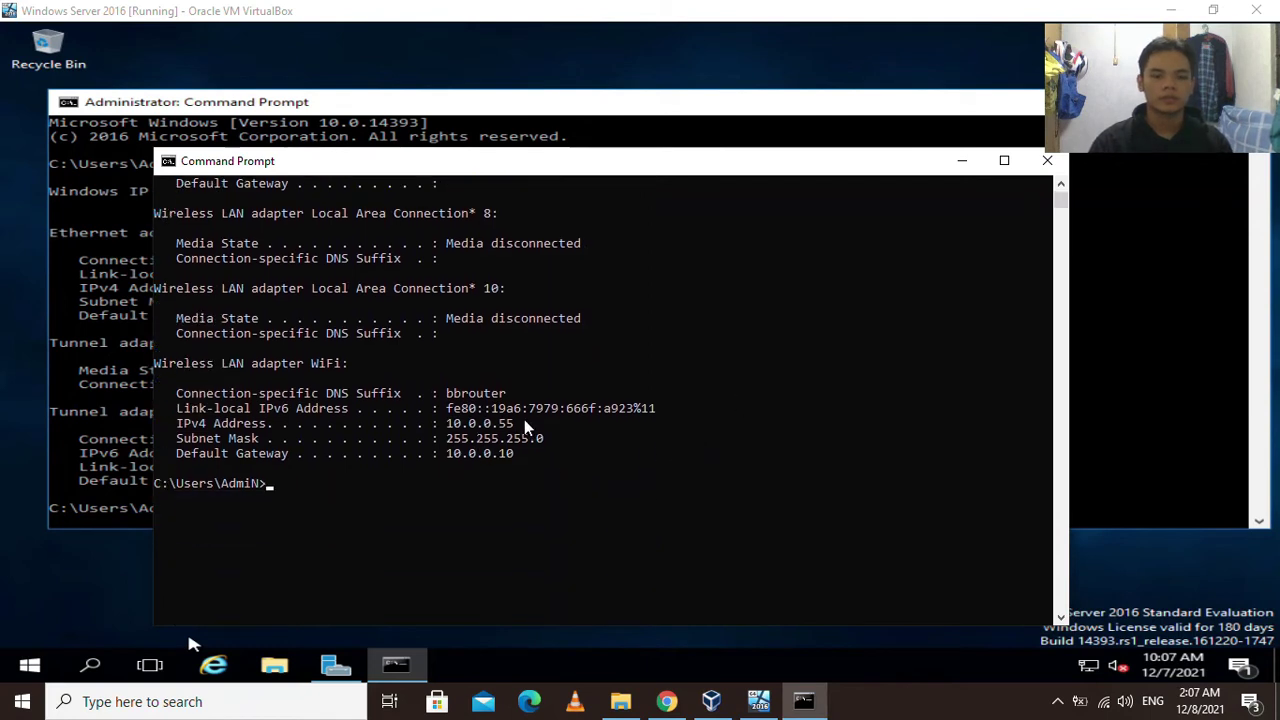
{"action": "left_click_drag", "start_coordinate": [527, 428], "coordinate": [177, 425]}
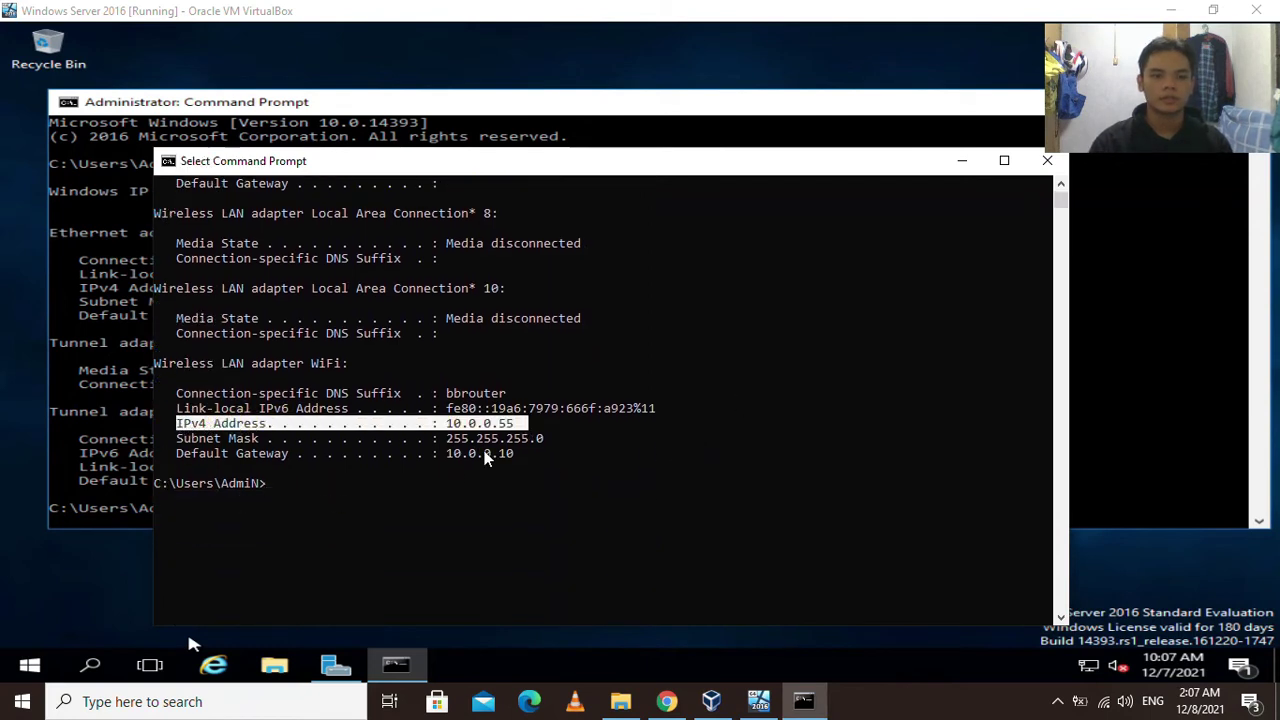
{"action": "left_click_drag", "start_coordinate": [540, 456], "coordinate": [176, 425]}
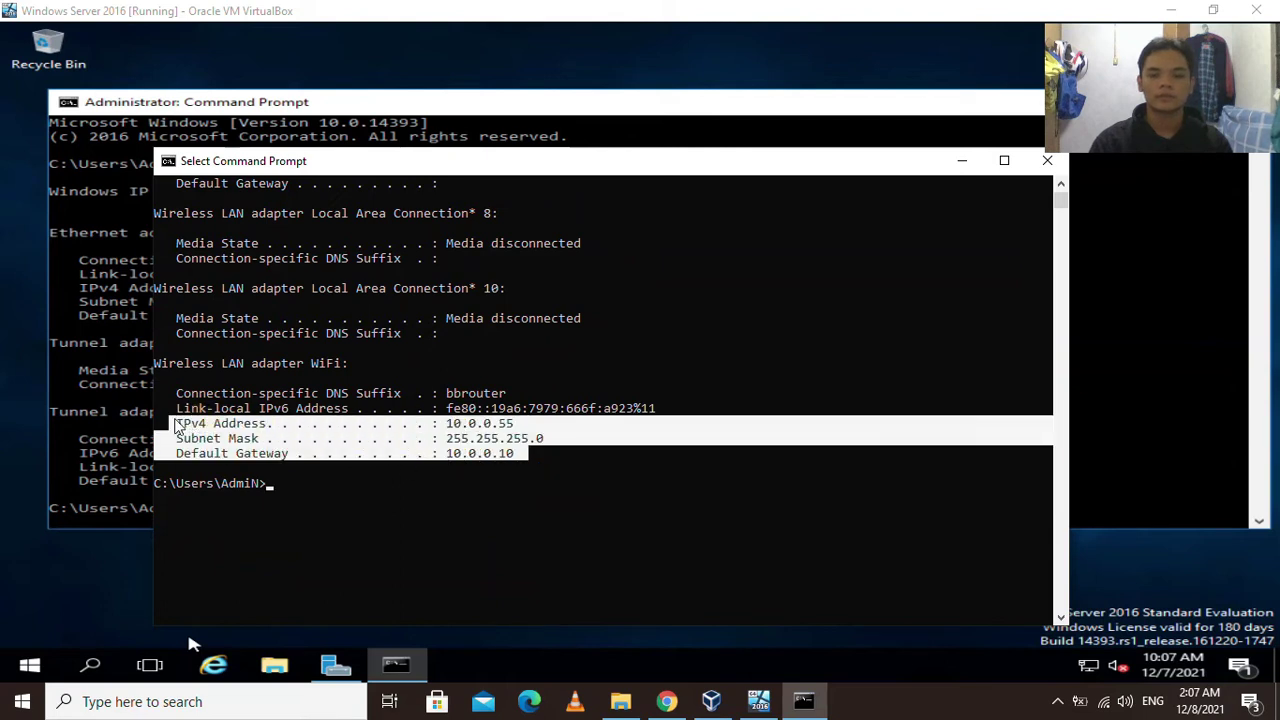
{"action": "right_click", "coordinate": [1104, 703]}
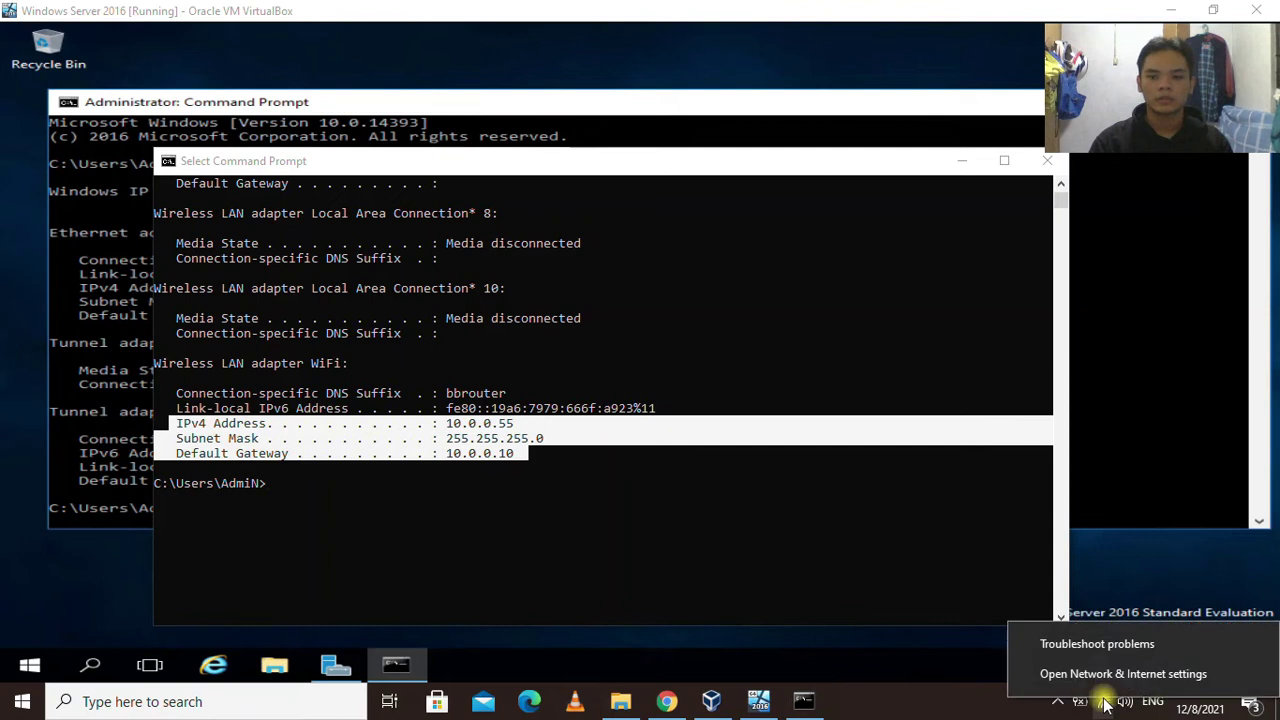
Reach the Network Connections list via Network & Internet settings, WiFi, Change adapter options.
{"action": "left_click", "coordinate": [1086, 676]}
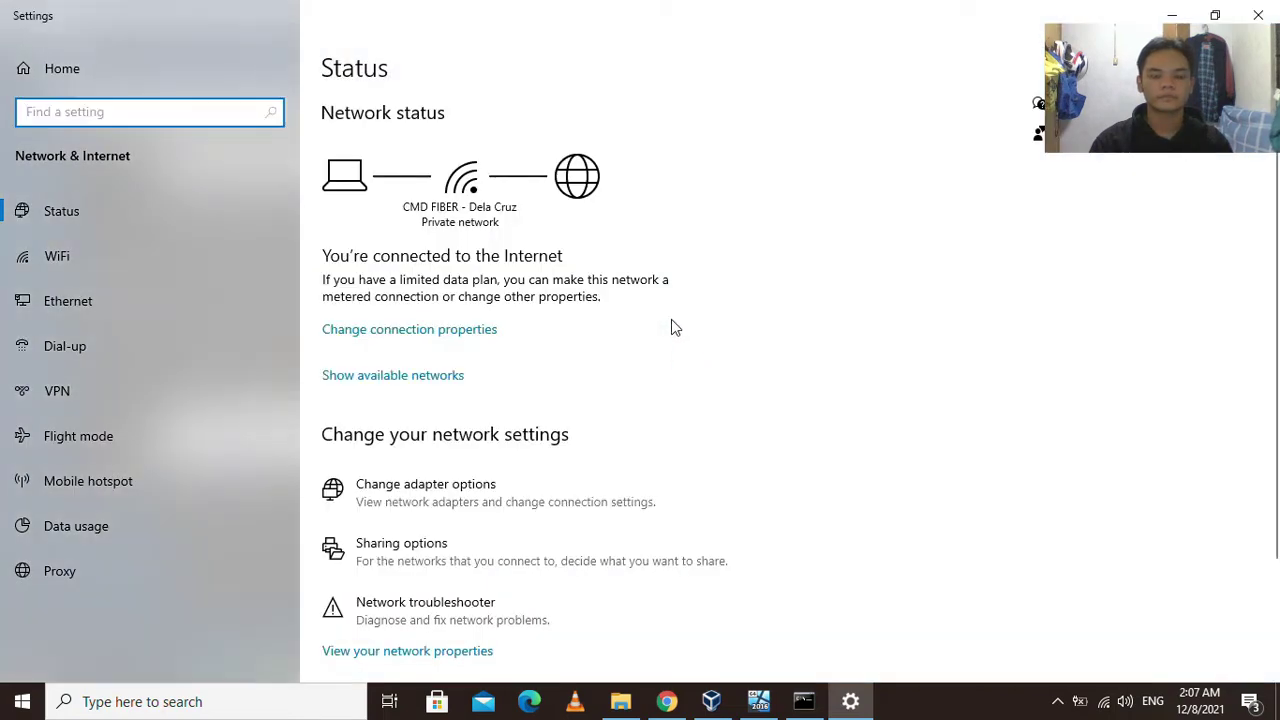
{"action": "left_click", "coordinate": [129, 254]}
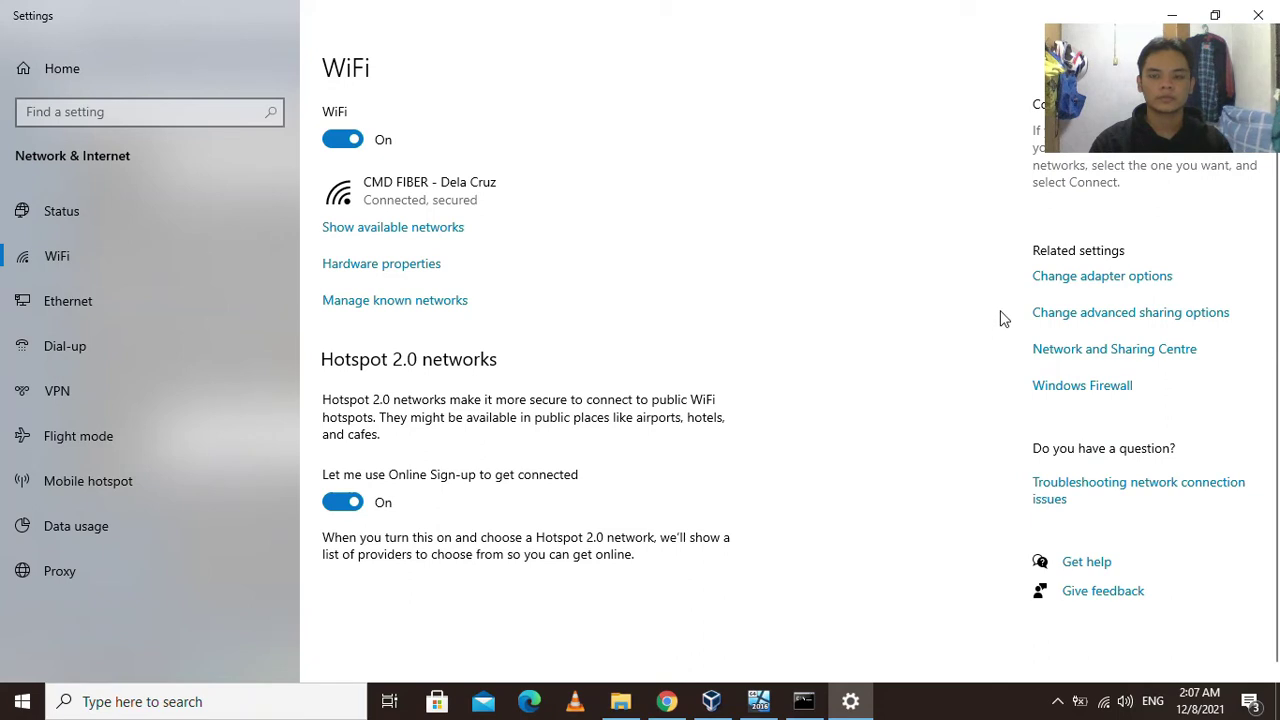
{"action": "left_click", "coordinate": [1086, 279]}
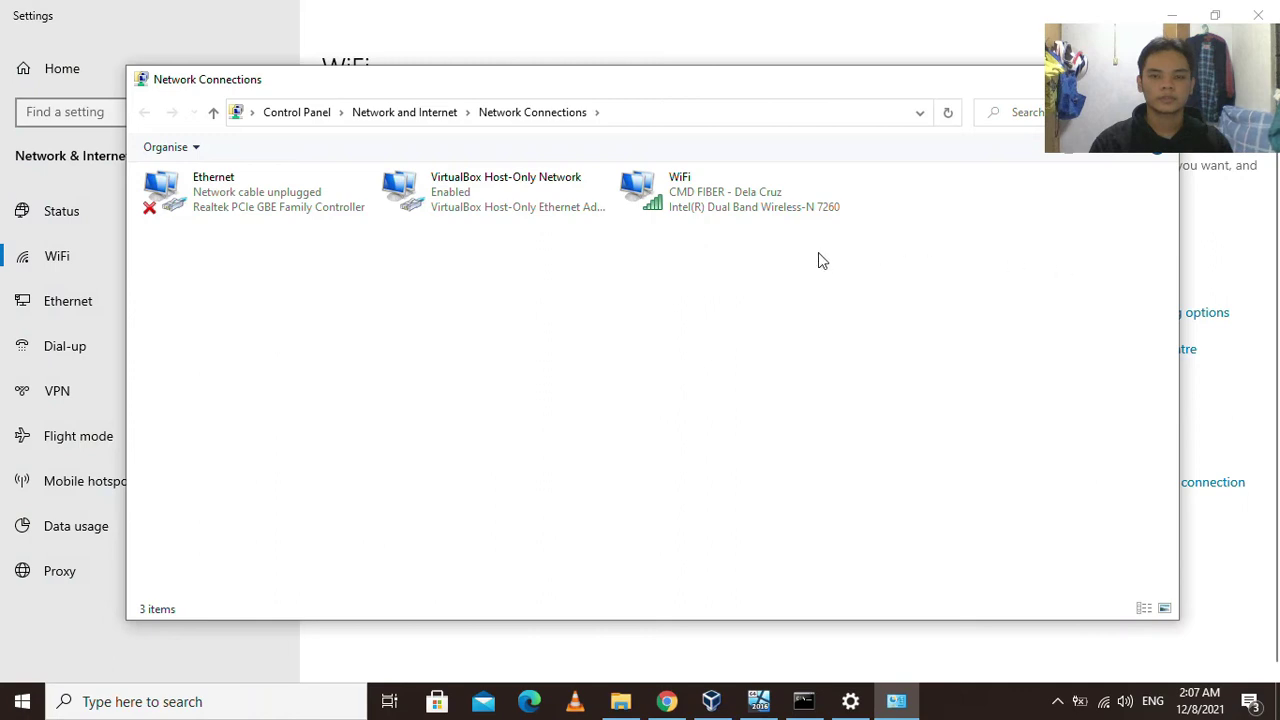
Open the WiFi adapter's Properties, then its Internet Protocol Version 4 (TCP/IPv4) properties.
{"action": "left_click", "coordinate": [716, 194]}
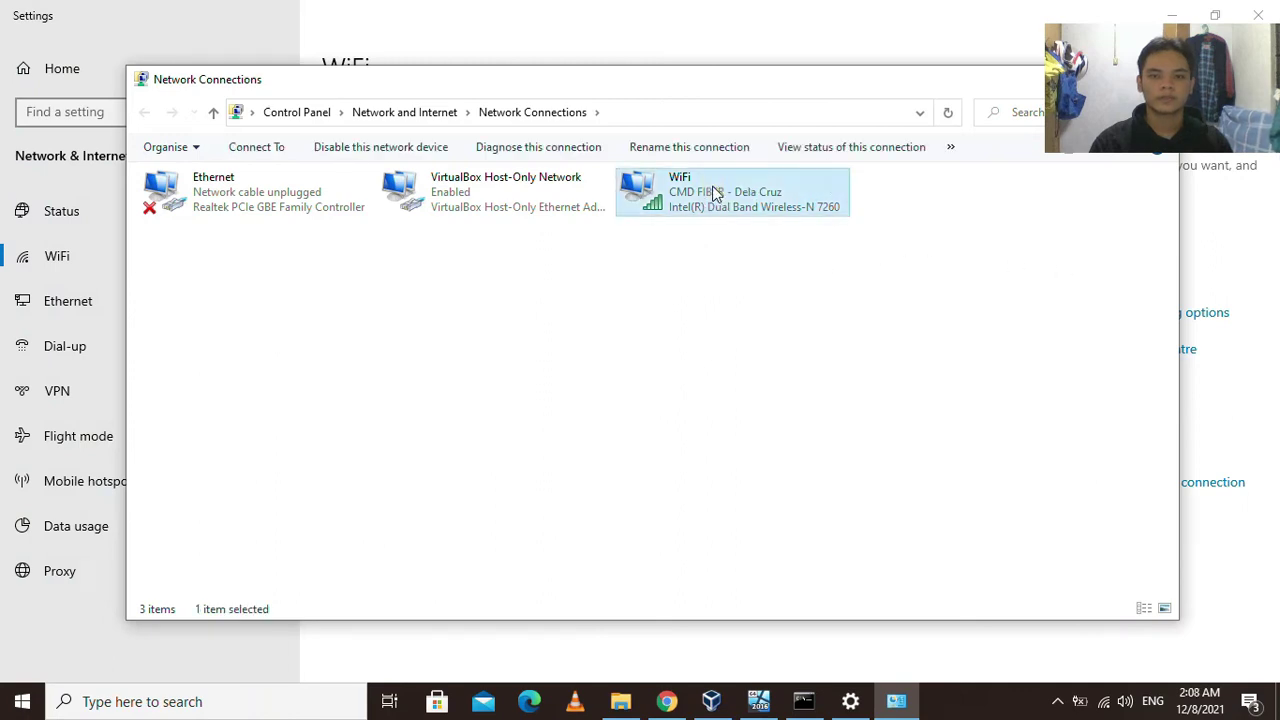
{"action": "right_click", "coordinate": [717, 195]}
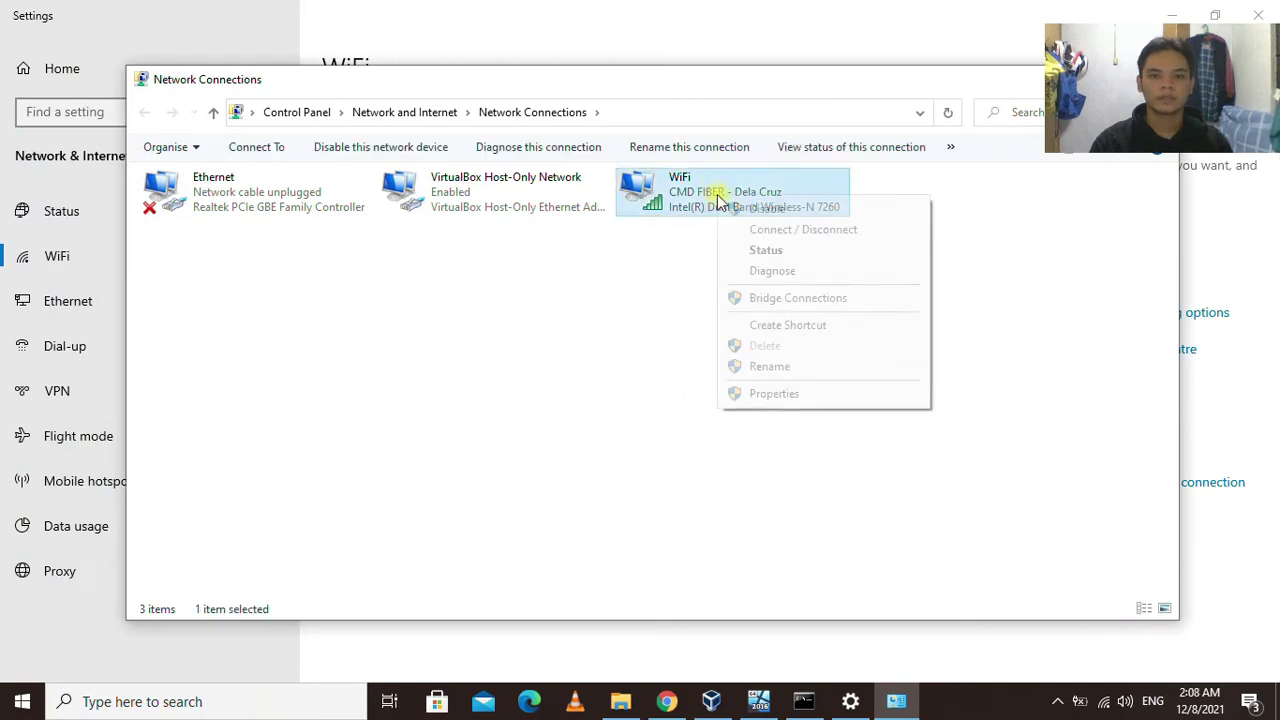
{"action": "left_click", "coordinate": [775, 394]}
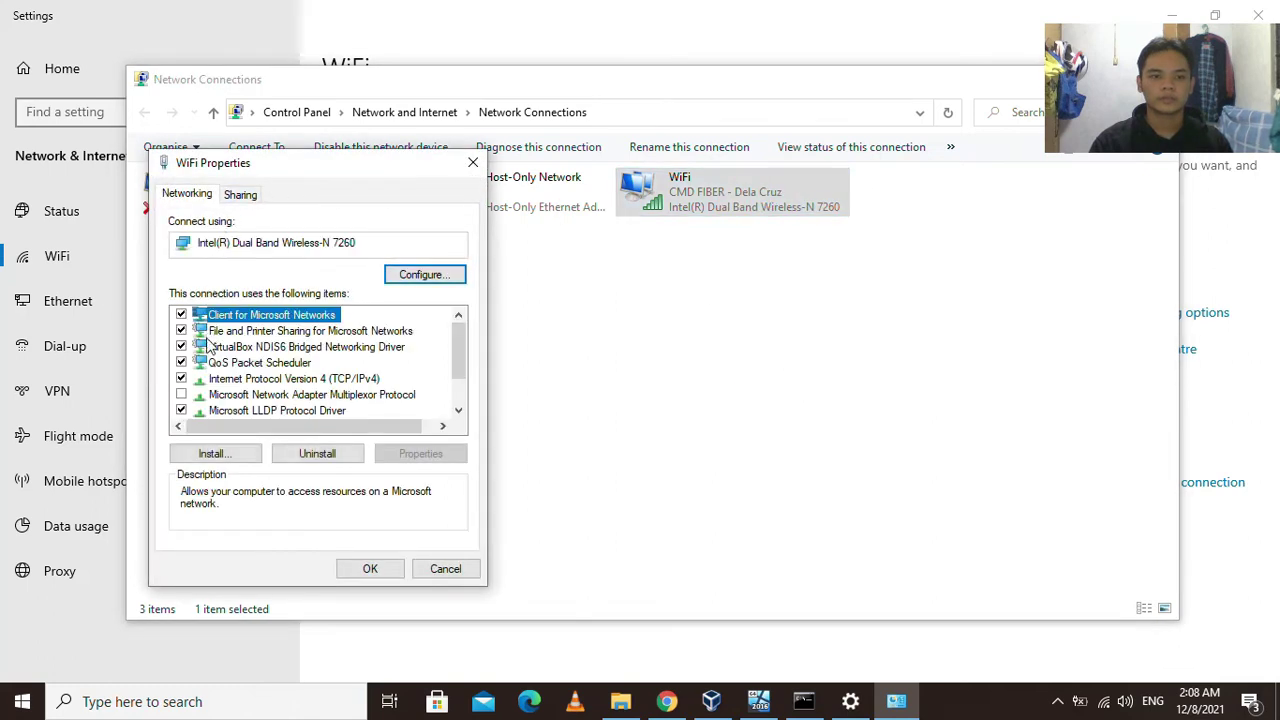
{"action": "left_click", "coordinate": [309, 380]}
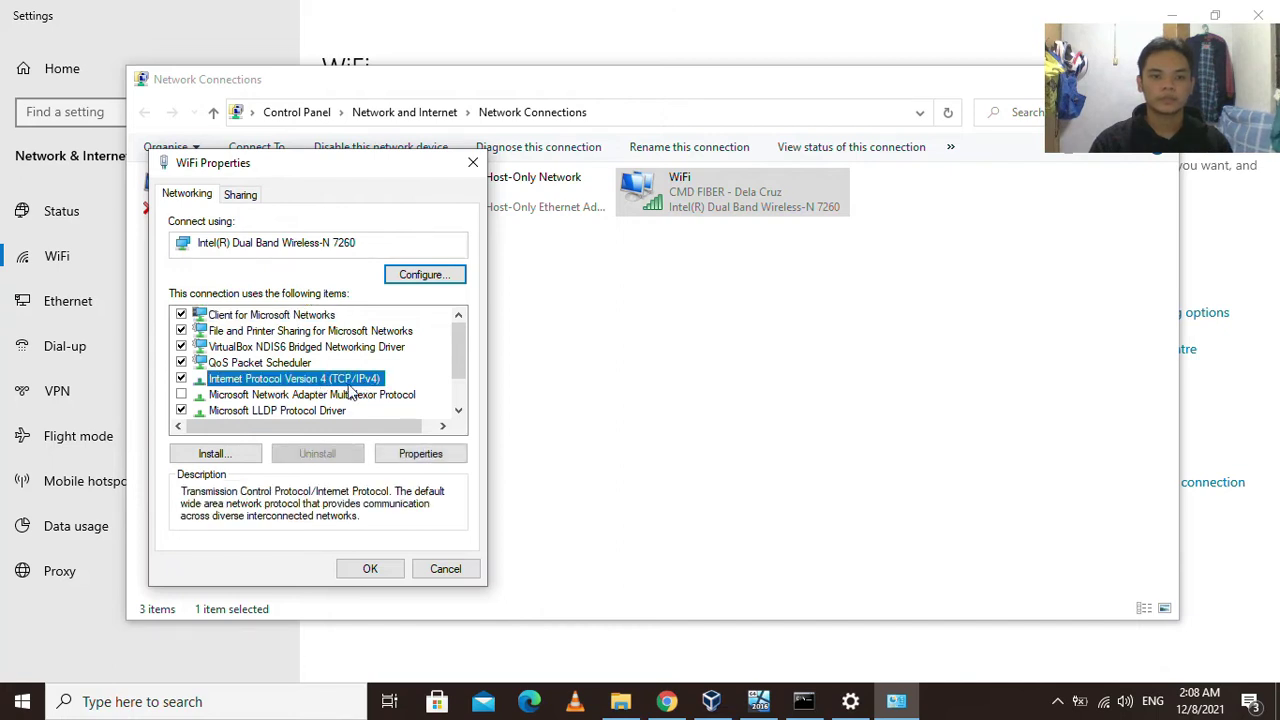
{"action": "left_click", "coordinate": [424, 458]}
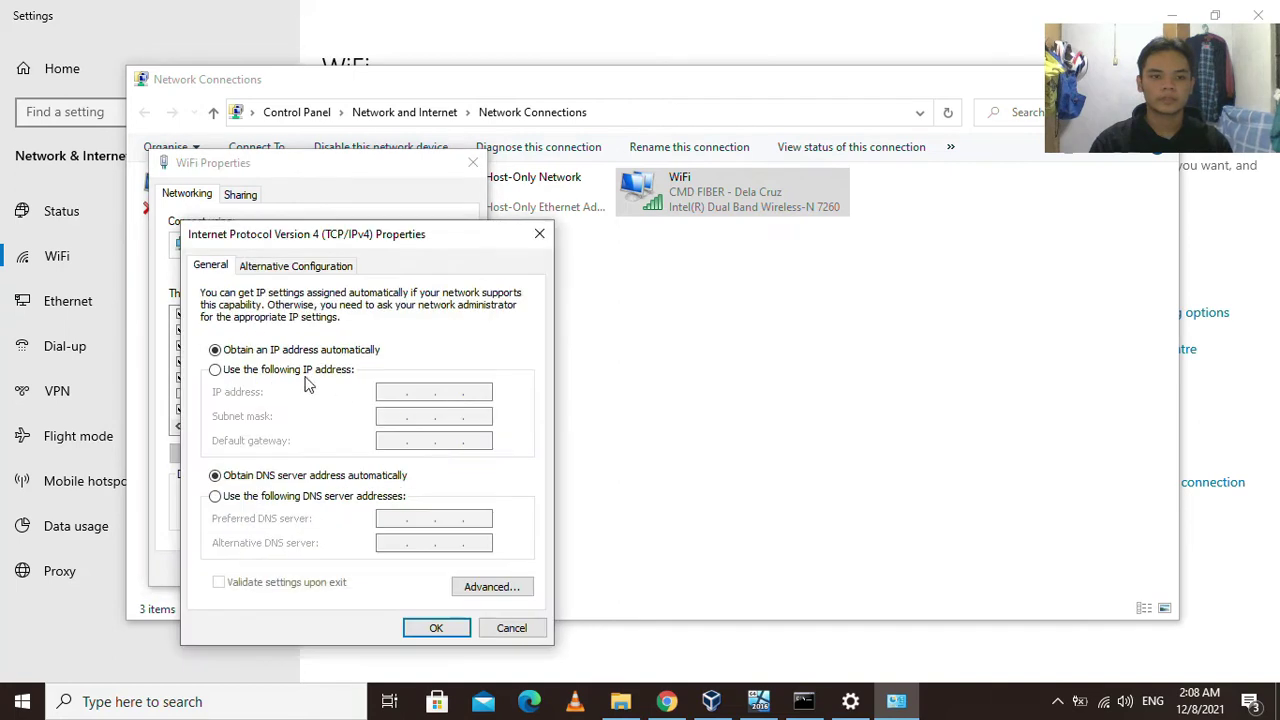
Switch to a manual IP and enter address 10.0.0.25 with subnet mask 255.255.255.0.
{"action": "left_click", "coordinate": [238, 372]}
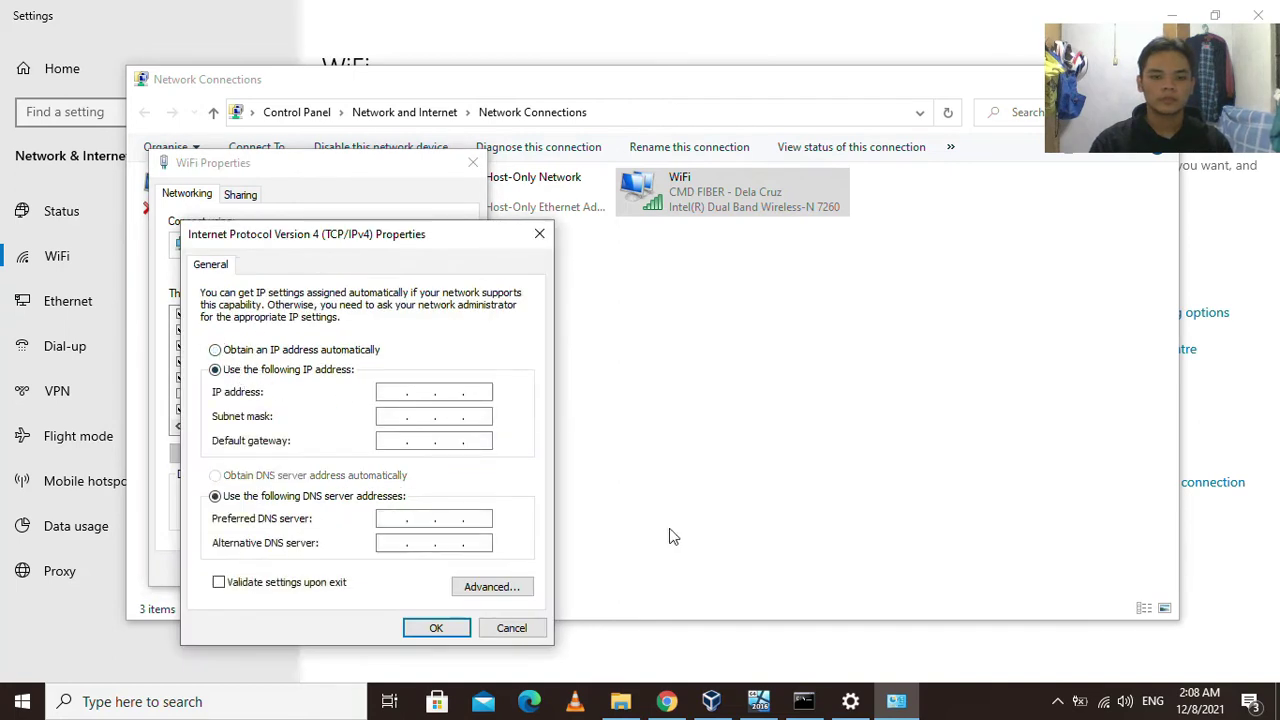
{"action": "left_click", "coordinate": [805, 703]}
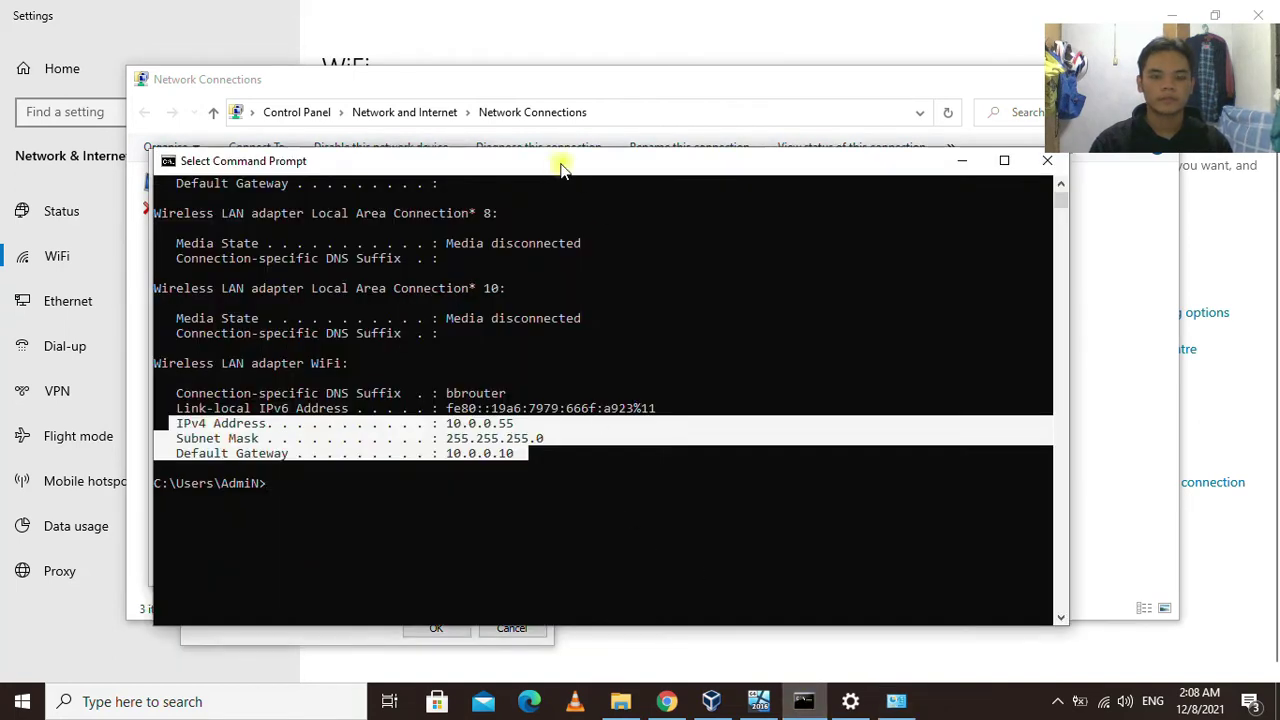
{"action": "left_click_drag", "start_coordinate": [561, 170], "coordinate": [969, 214]}
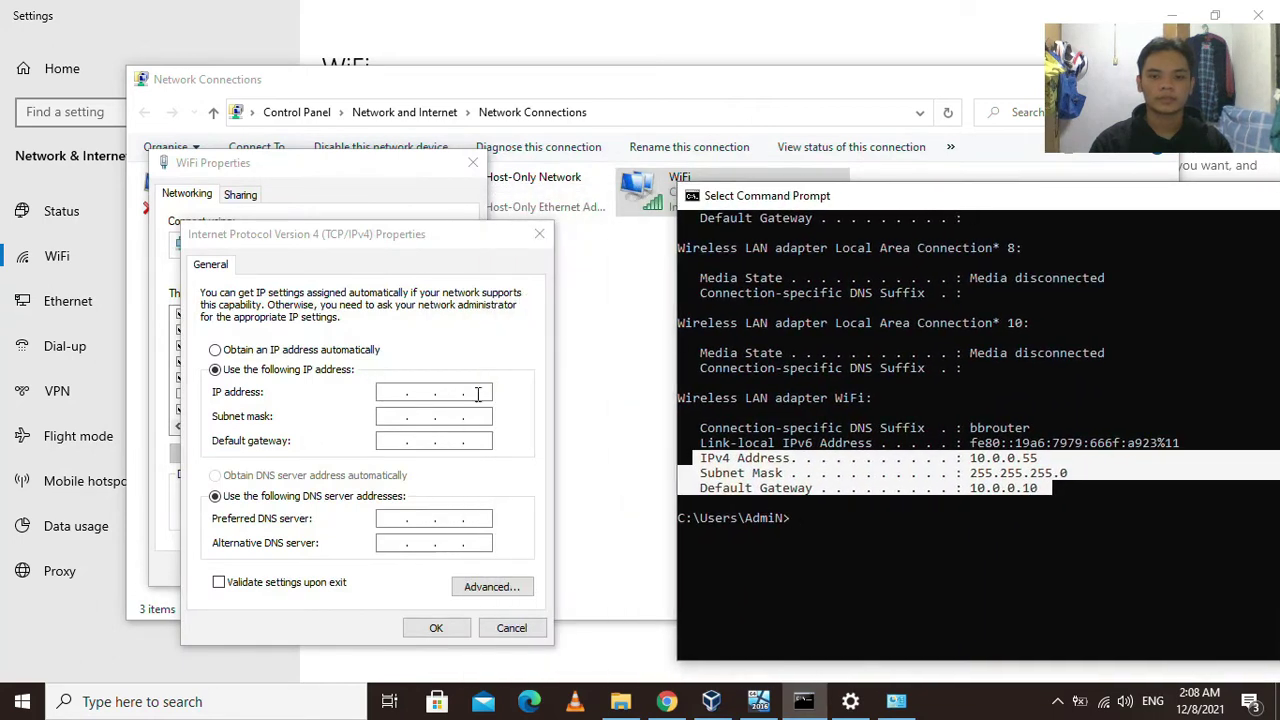
{"action": "left_click", "coordinate": [391, 391]}
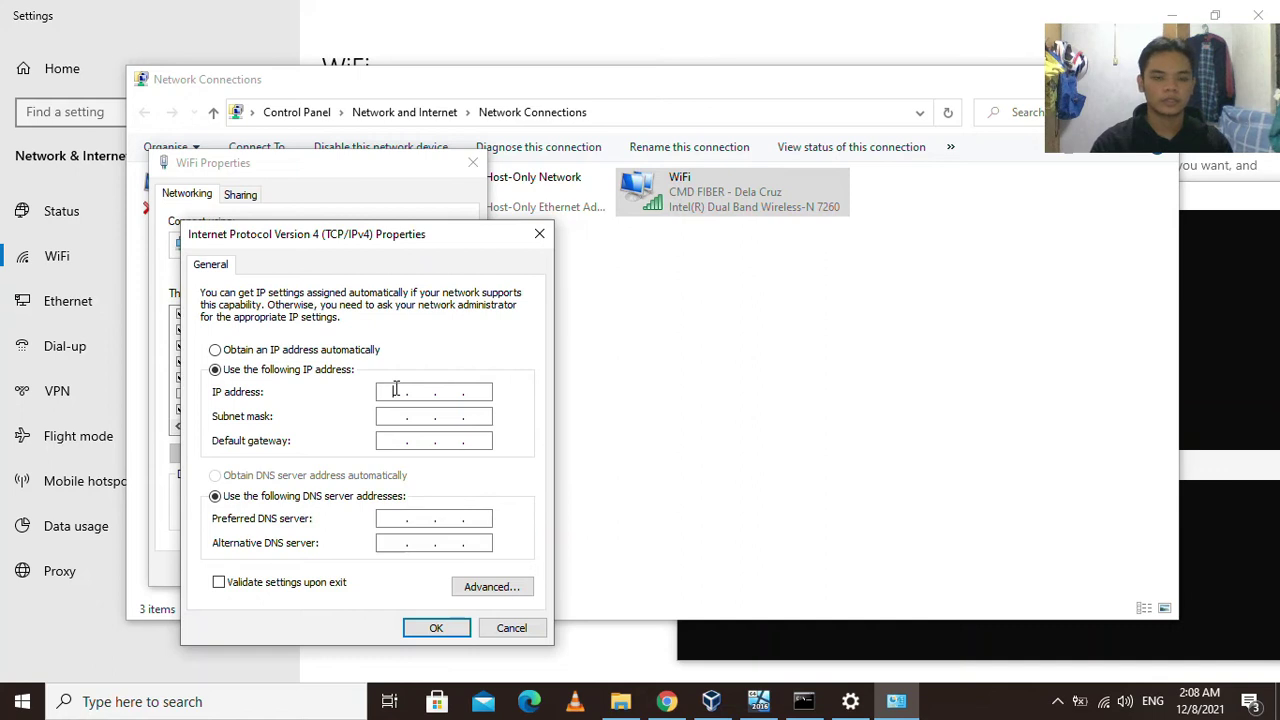
{"action": "type", "text": "10.0.0.25"}
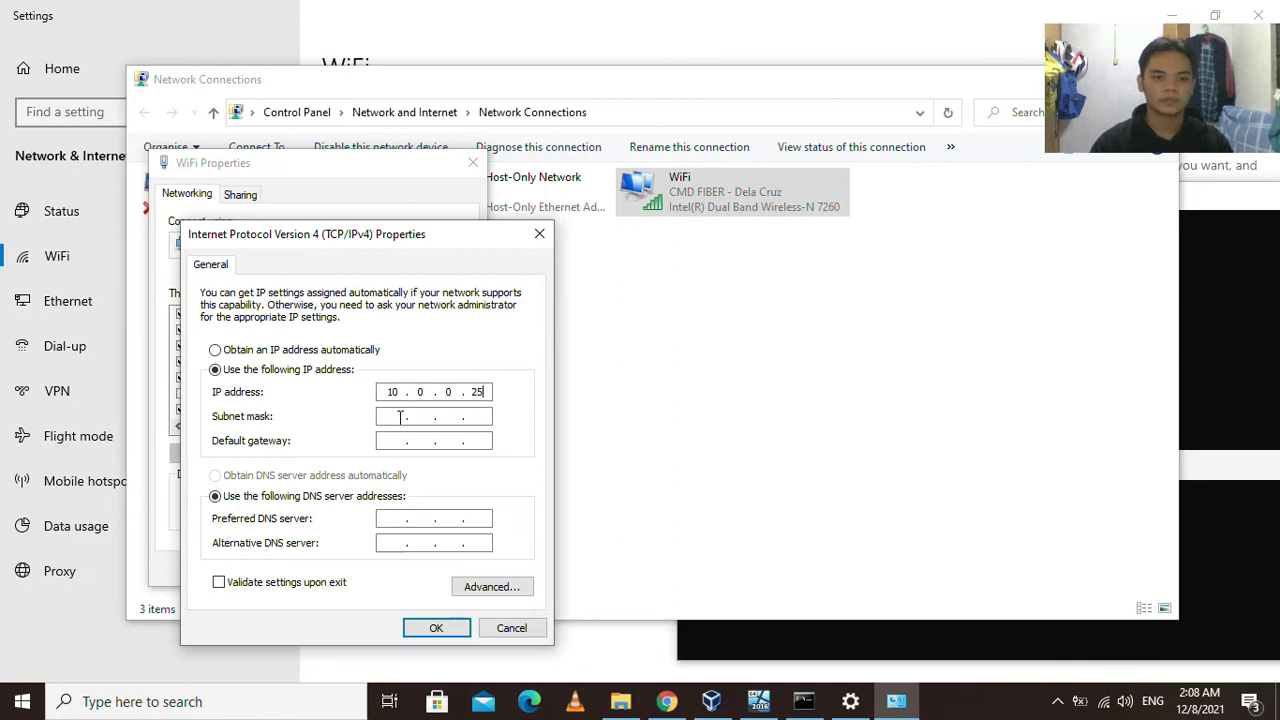
{"action": "key", "text": "Tab"}
{"action": "left_click", "coordinate": [425, 416]}
{"action": "double_click", "coordinate": [420, 415]}
{"action": "type", "text": "255 . 255 . 255"}
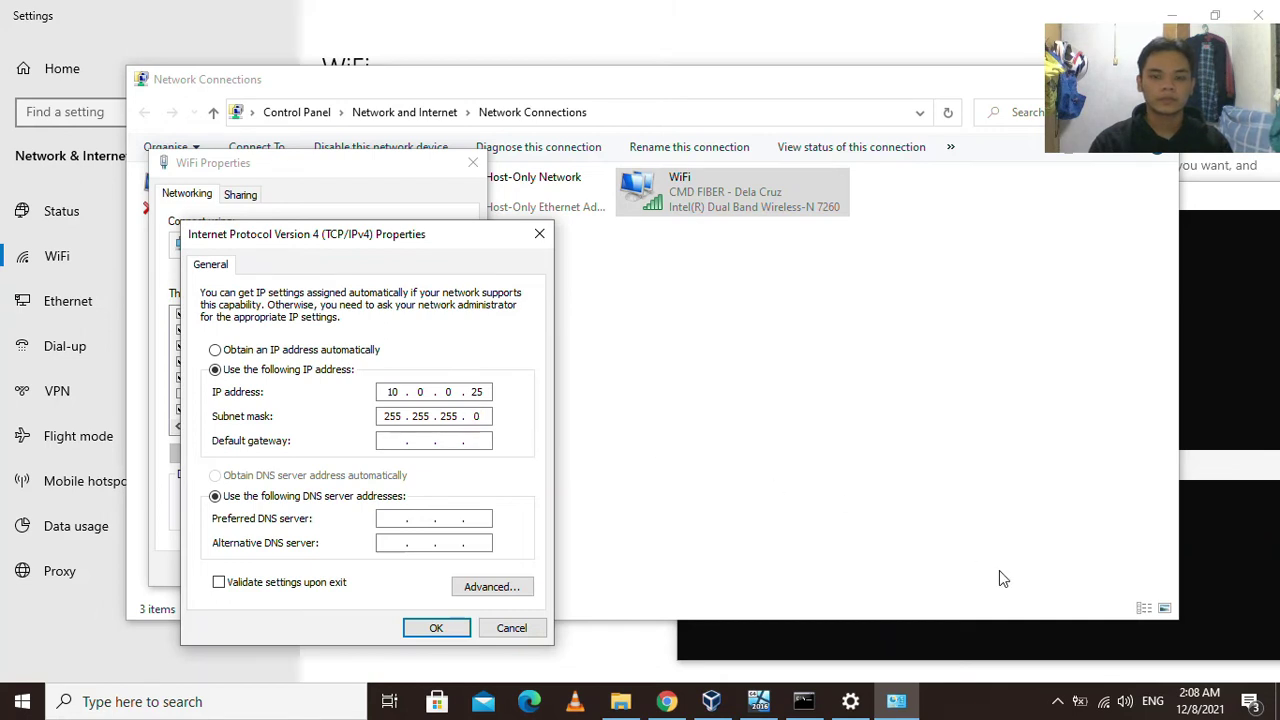
Set default gateway and preferred DNS to 10.0.0.10 and confirm the IPv4 settings.
{"action": "left_click", "coordinate": [967, 640]}
{"action": "left_click", "coordinate": [780, 490]}
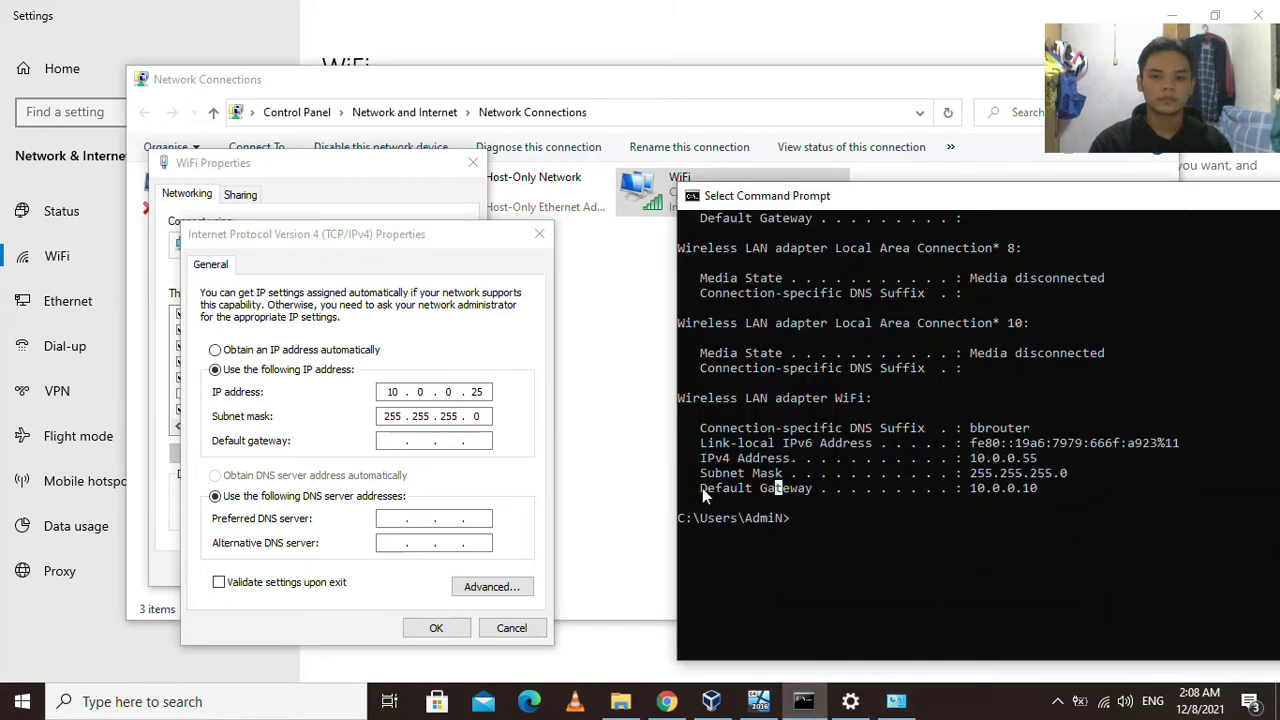
{"action": "left_click_drag", "start_coordinate": [702, 488], "coordinate": [1020, 488]}
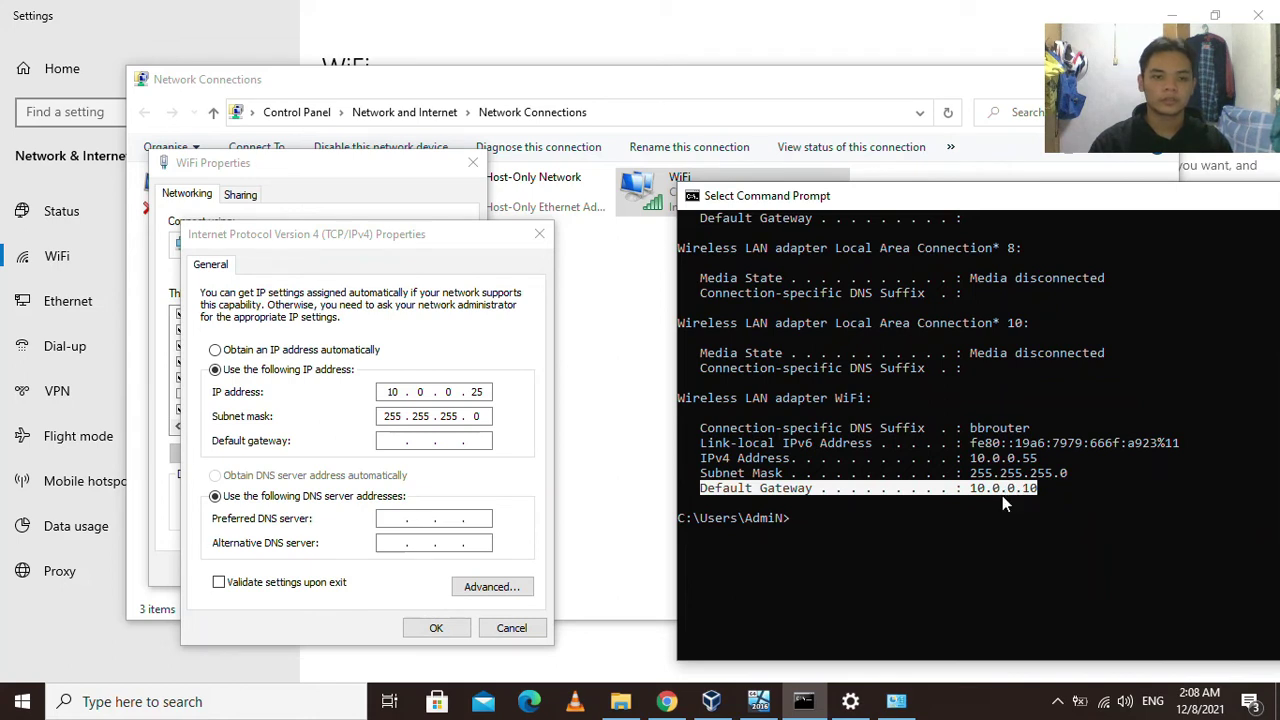
{"action": "left_click", "coordinate": [411, 441]}
{"action": "type", "text": "10 . 0 . . ."}
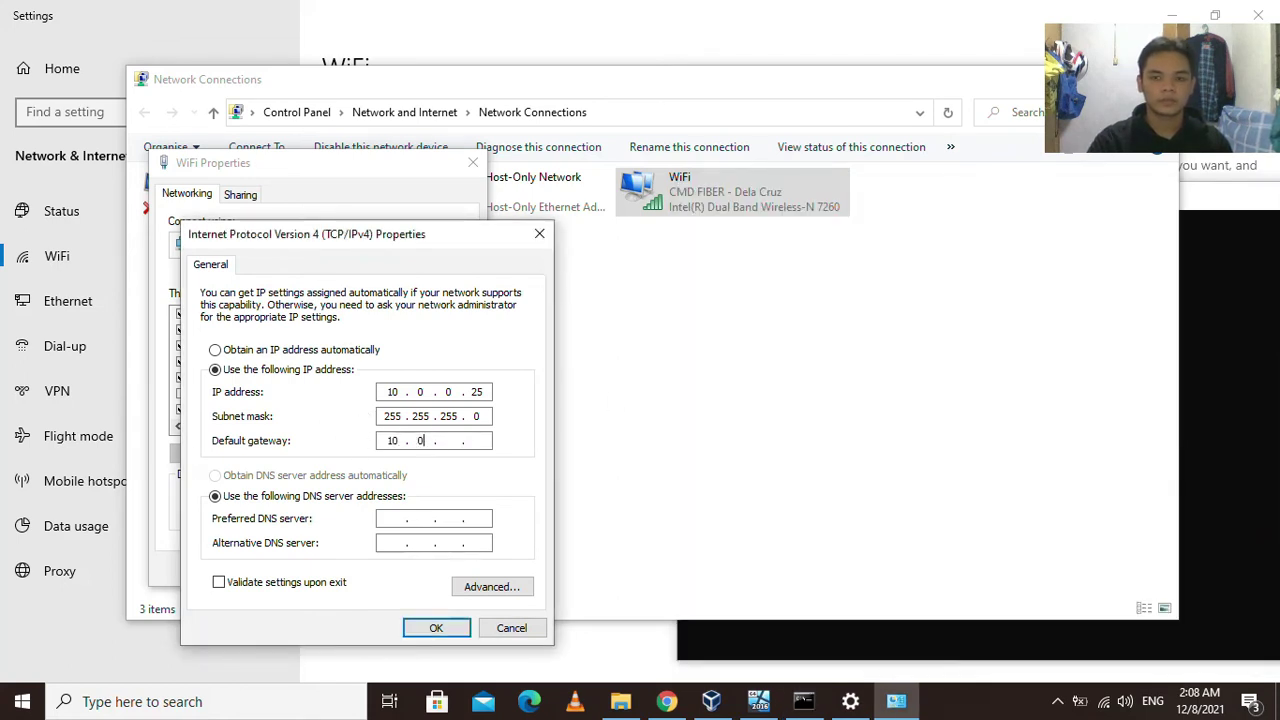
{"action": "left_click", "coordinate": [451, 441]}
{"action": "type", "text": "0 . 10"}
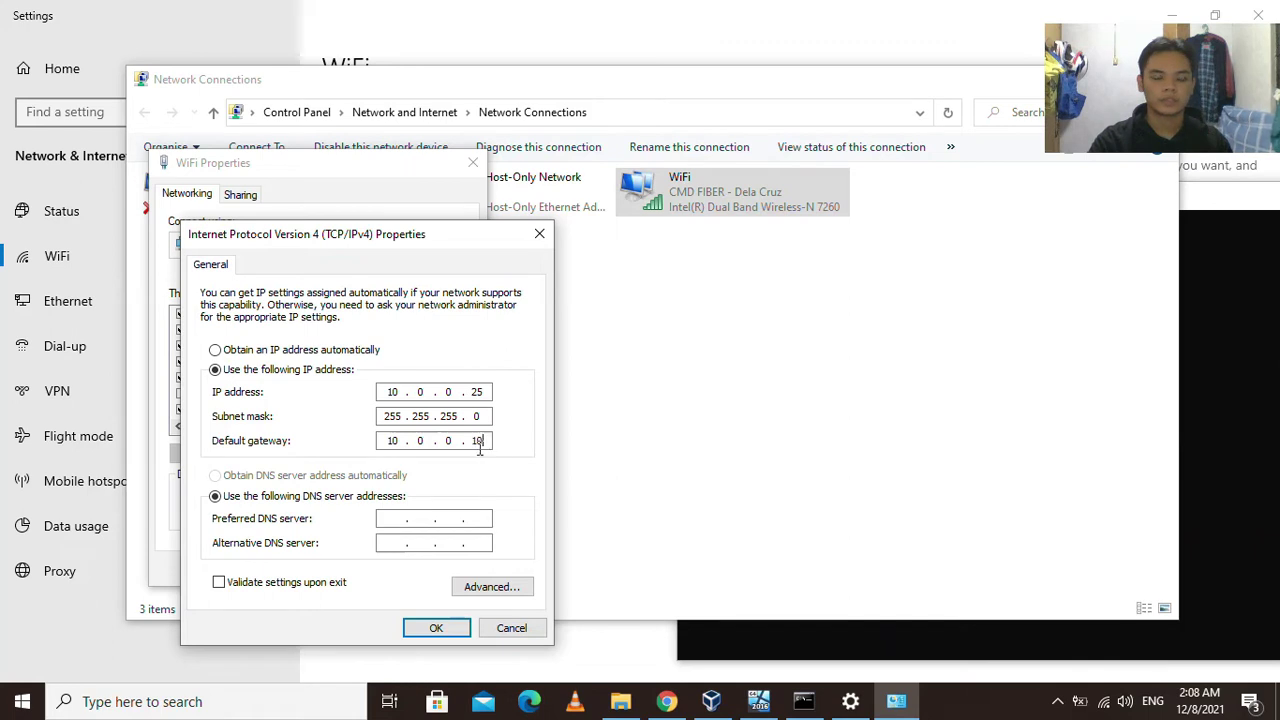
{"action": "left_click", "coordinate": [391, 516]}
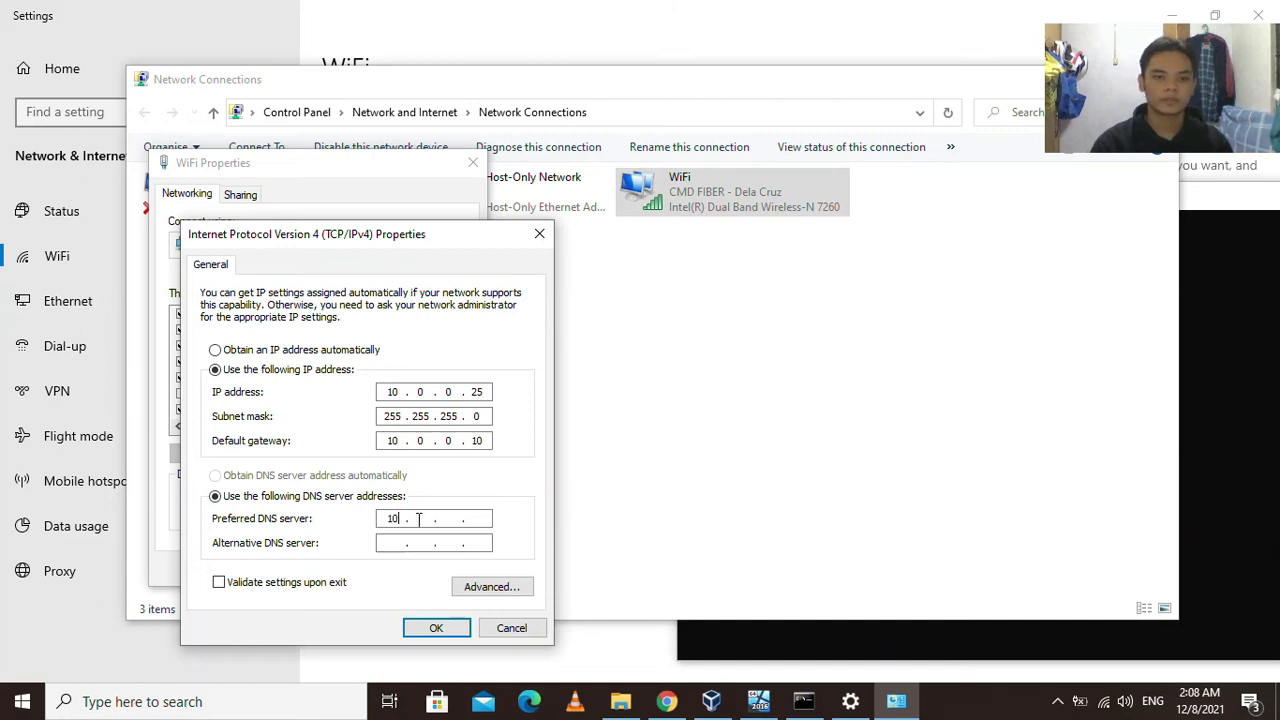
{"action": "type", "text": "10.0.0.10"}
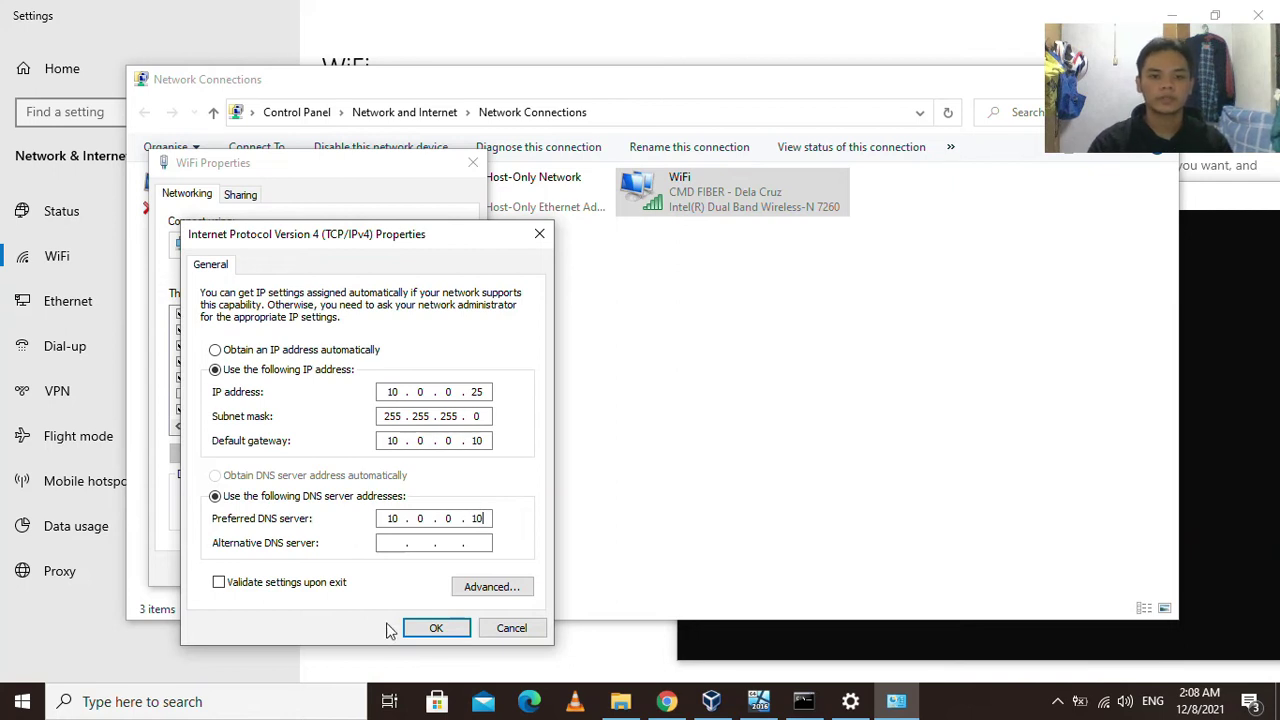
{"action": "left_click", "coordinate": [436, 628]}
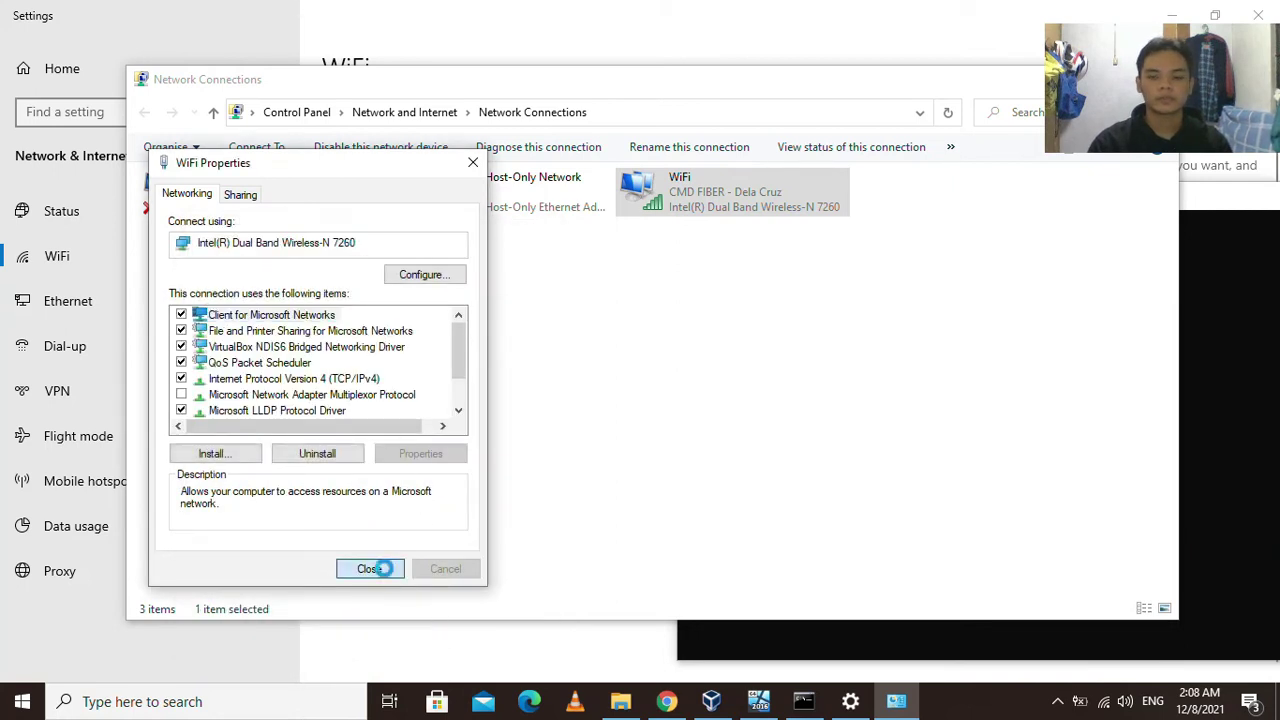
Close the WiFi connection properties and open Advanced sharing options from the WiFi settings page.
{"action": "left_click", "coordinate": [370, 562]}
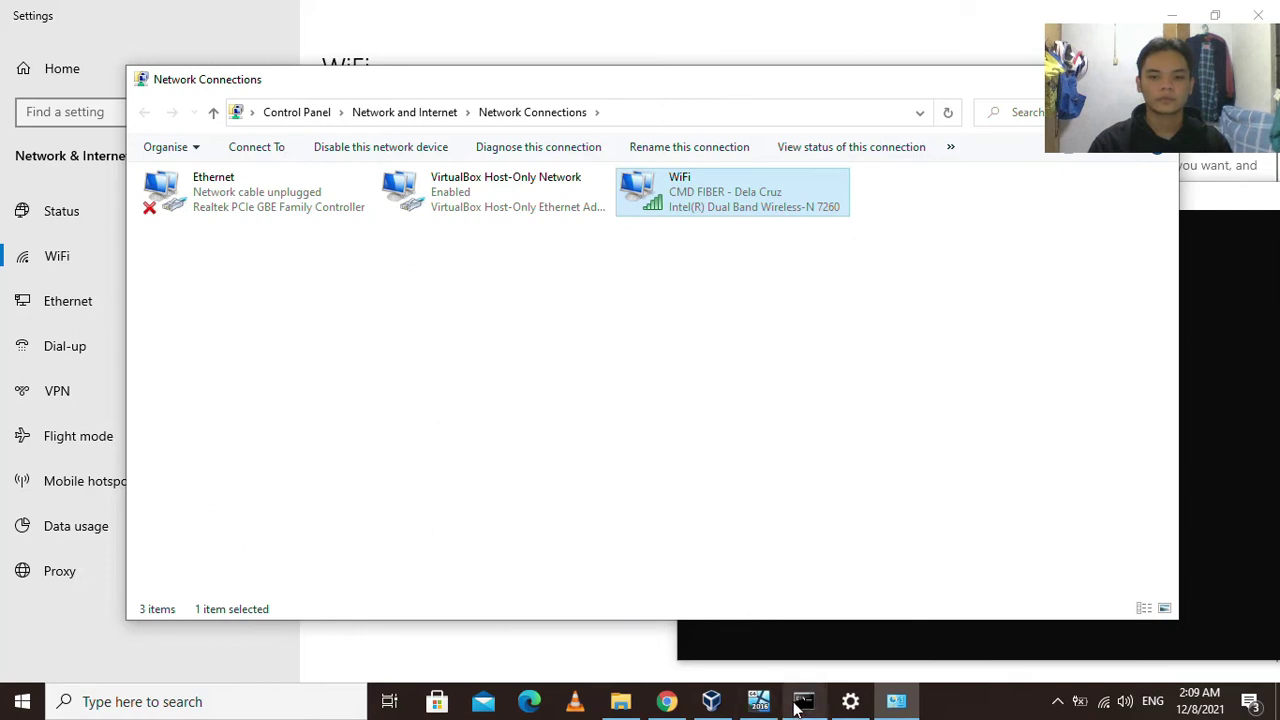
{"action": "left_click", "coordinate": [850, 701]}
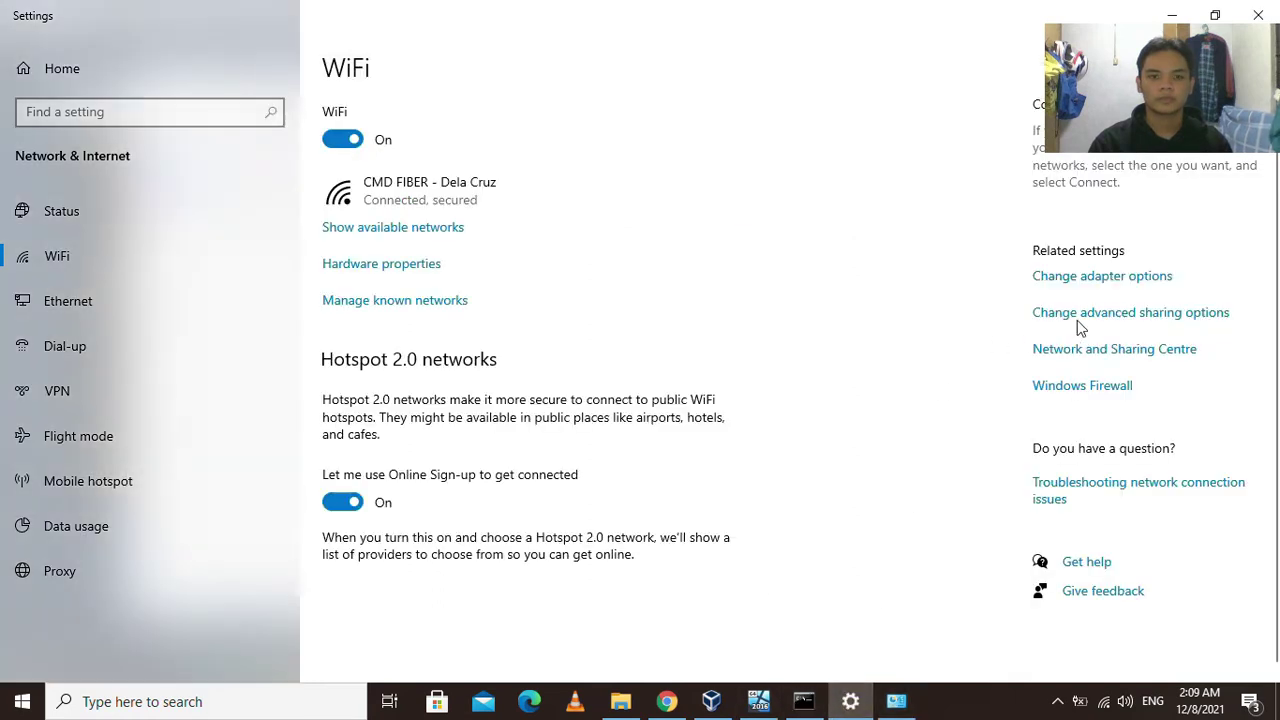
{"action": "left_click", "coordinate": [1077, 318]}
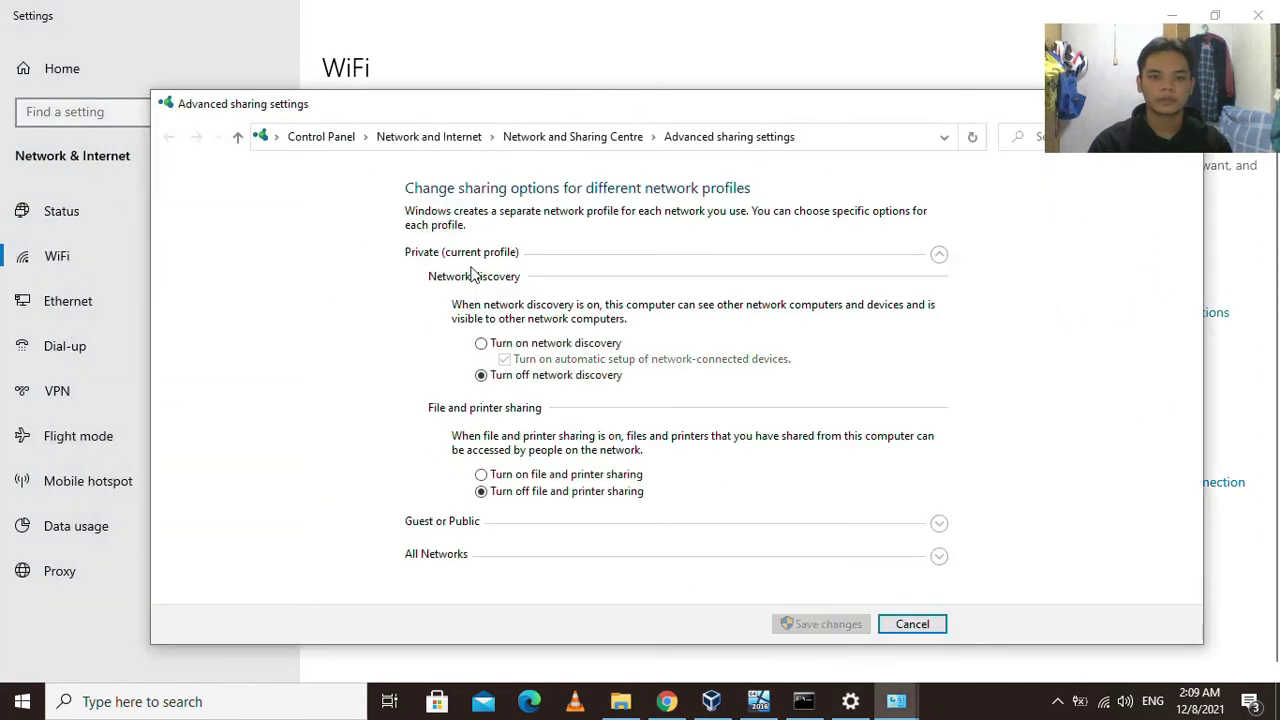
Turn on private network discovery, file and printer sharing, and Public folder sharing; disable password-protected sharing.
{"action": "left_click", "coordinate": [484, 344]}
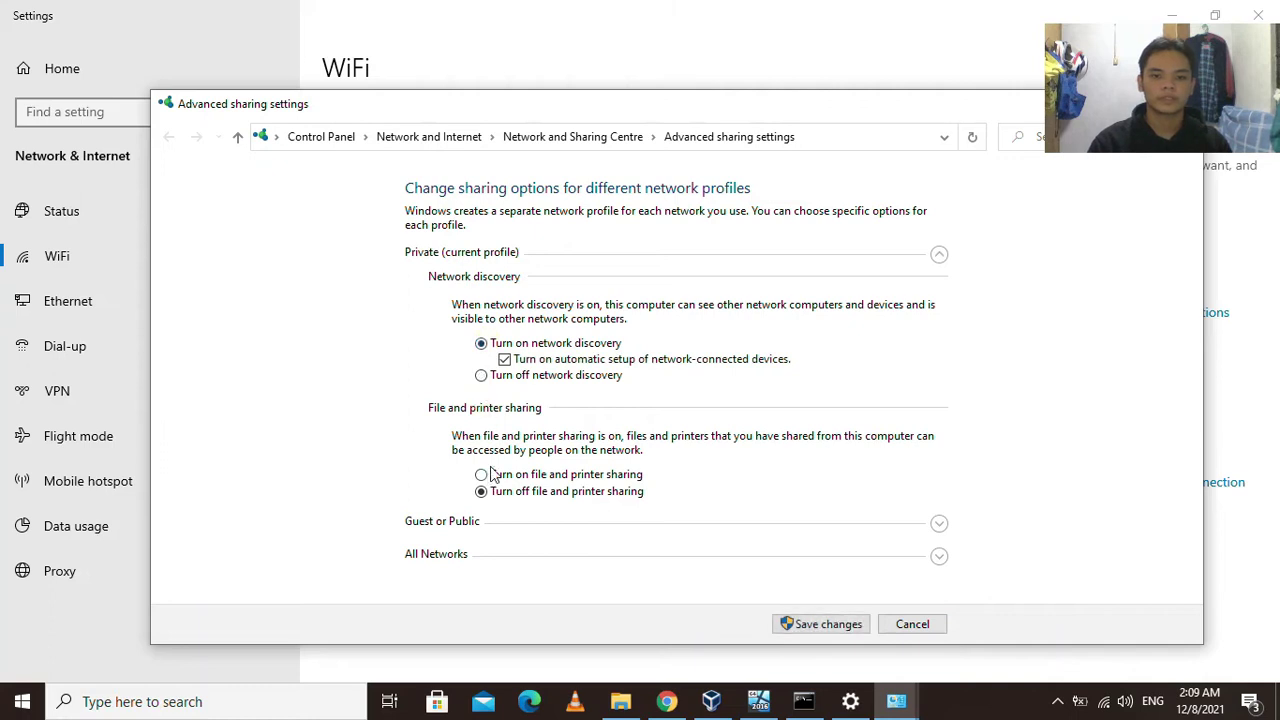
{"action": "left_click", "coordinate": [482, 474]}
{"action": "left_click", "coordinate": [938, 556]}
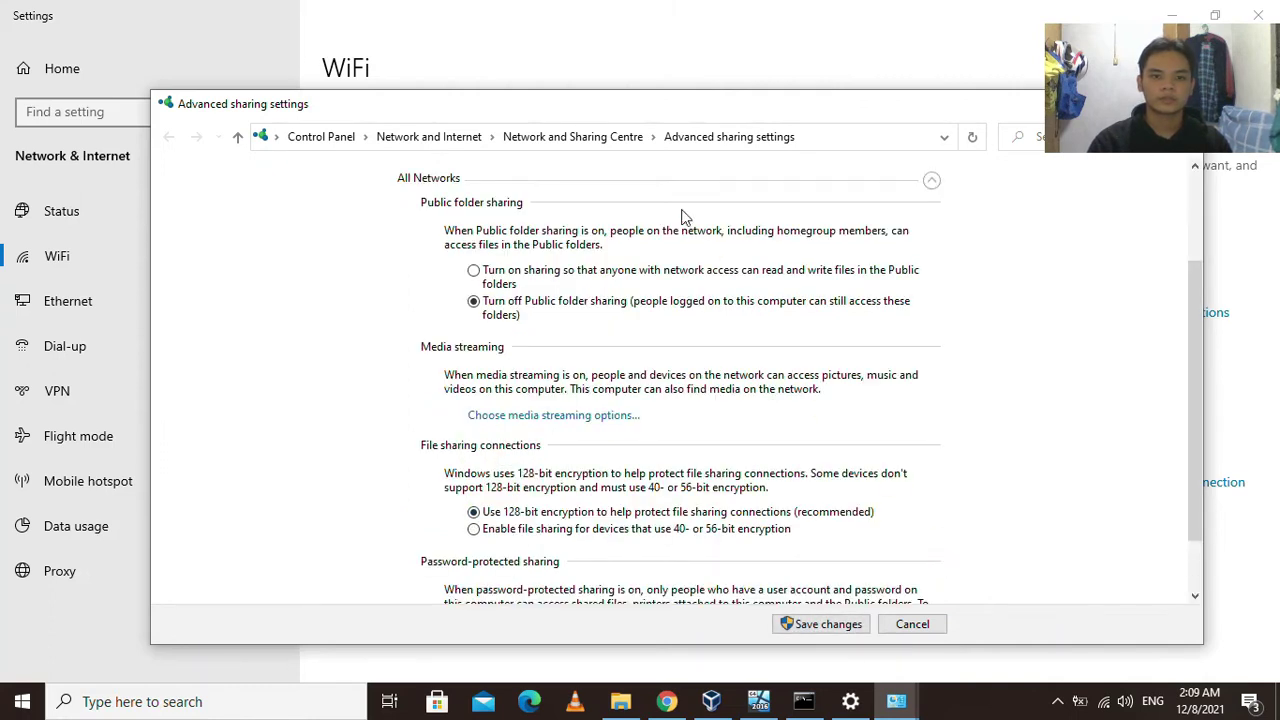
{"action": "left_click", "coordinate": [496, 270]}
{"action": "scroll", "coordinate": [520, 490], "scroll_direction": "down", "scroll_amount": 2}
{"action": "left_click", "coordinate": [500, 587]}
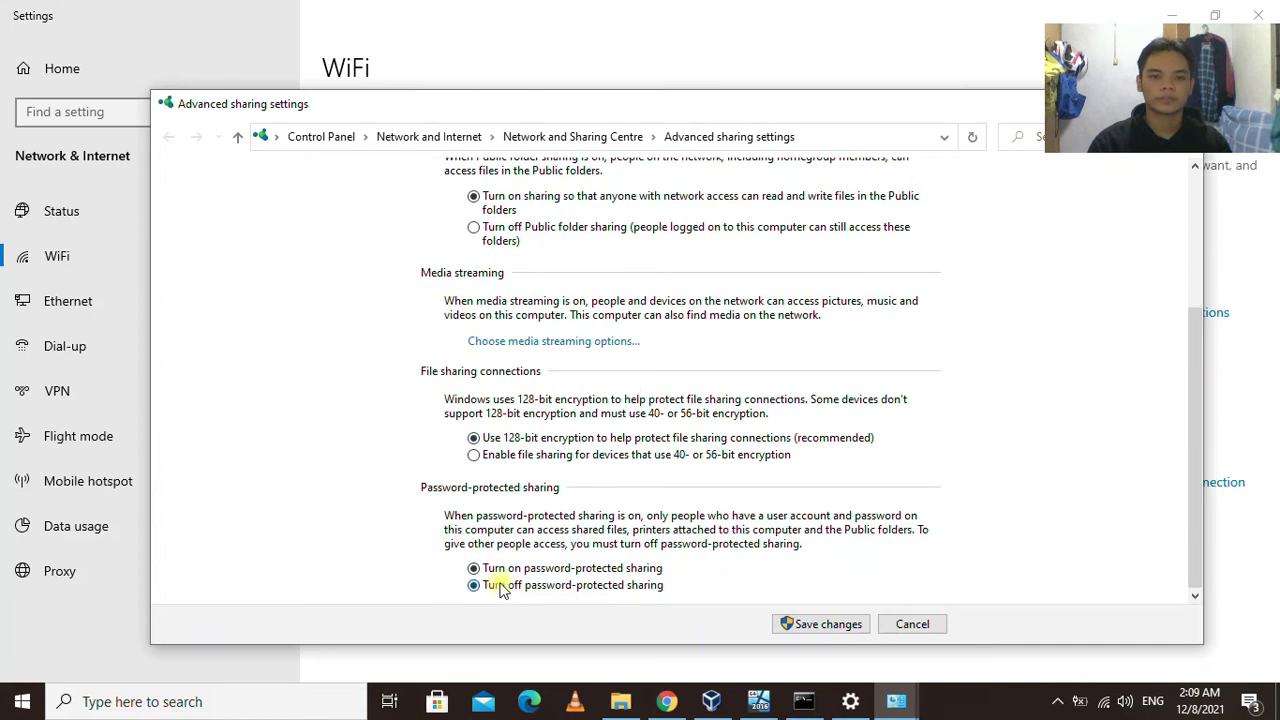
Turn on network discovery and file and printer sharing for Guest or Public, then save.
{"action": "scroll", "coordinate": [837, 534], "scroll_direction": "up", "scroll_amount": 5}
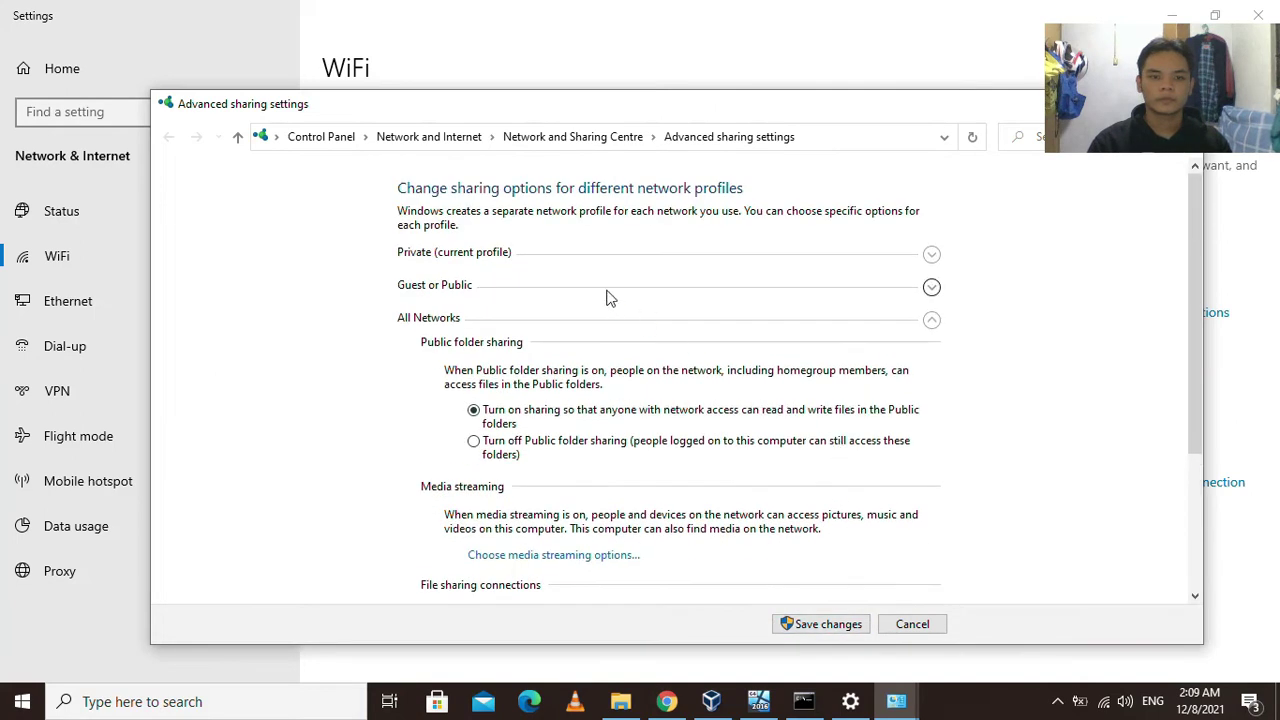
{"action": "left_click", "coordinate": [549, 288]}
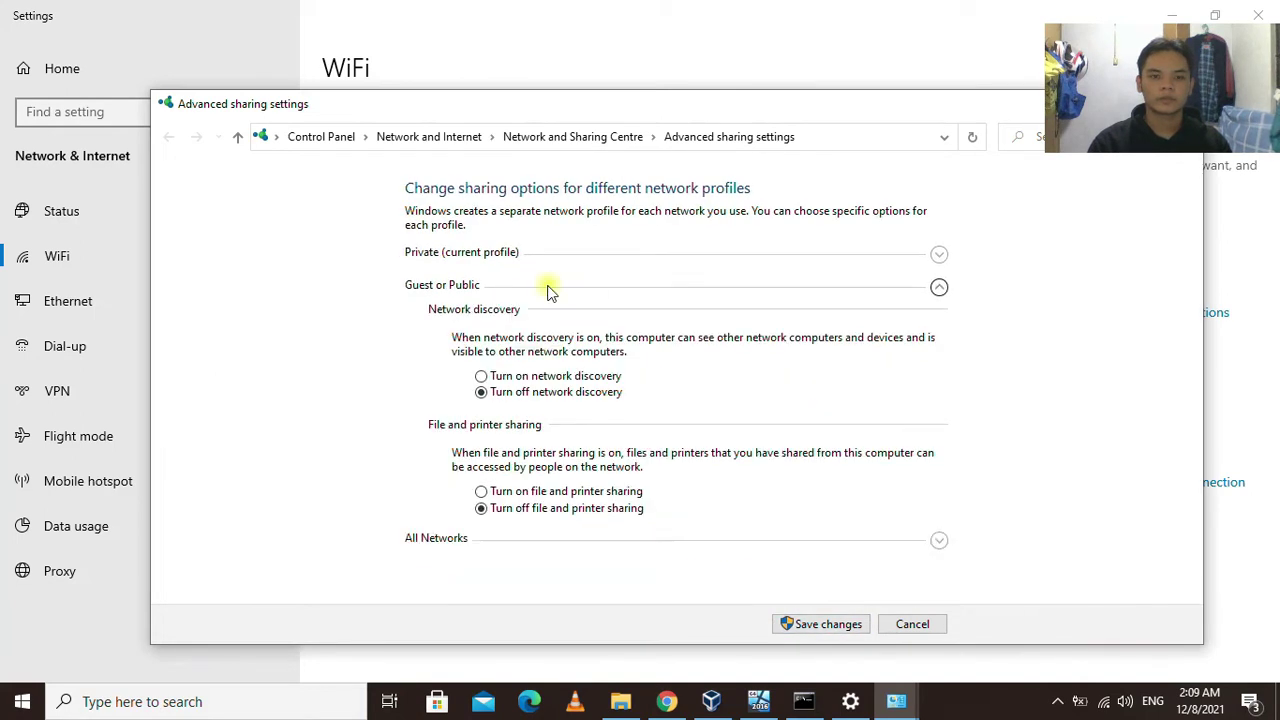
{"action": "left_click", "coordinate": [512, 380]}
{"action": "left_click", "coordinate": [510, 495]}
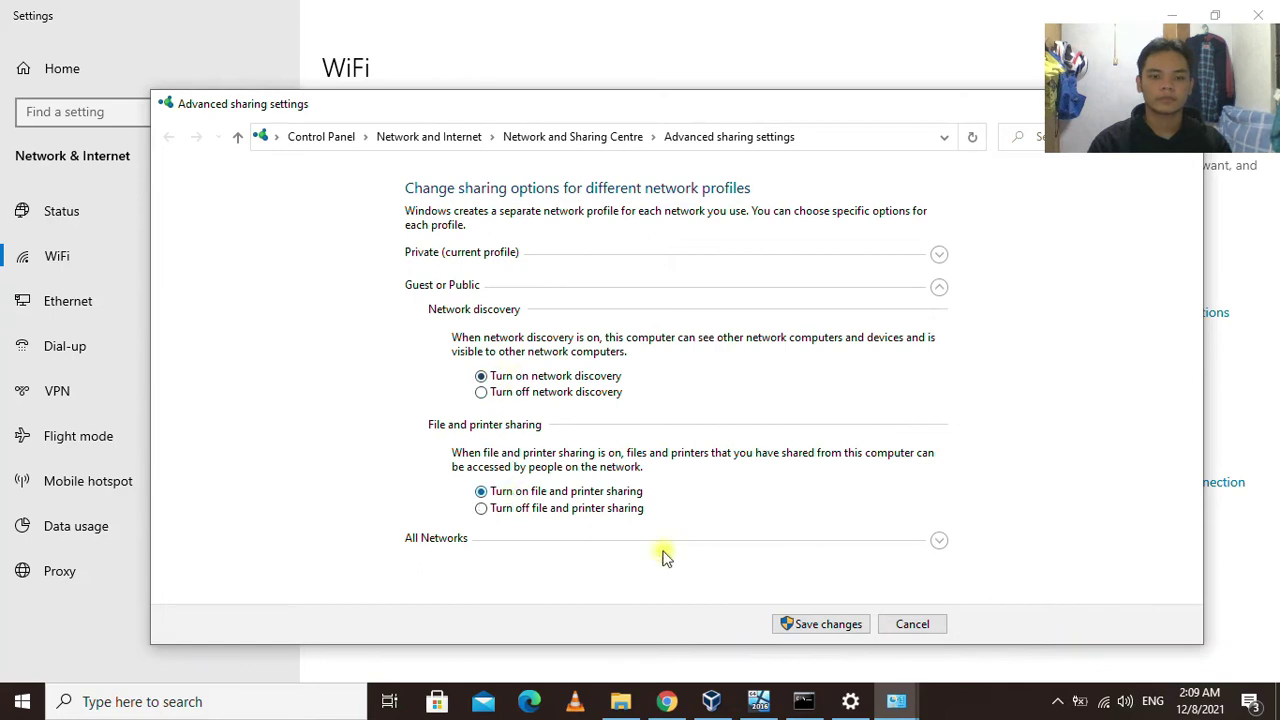
{"action": "left_click", "coordinate": [824, 626]}
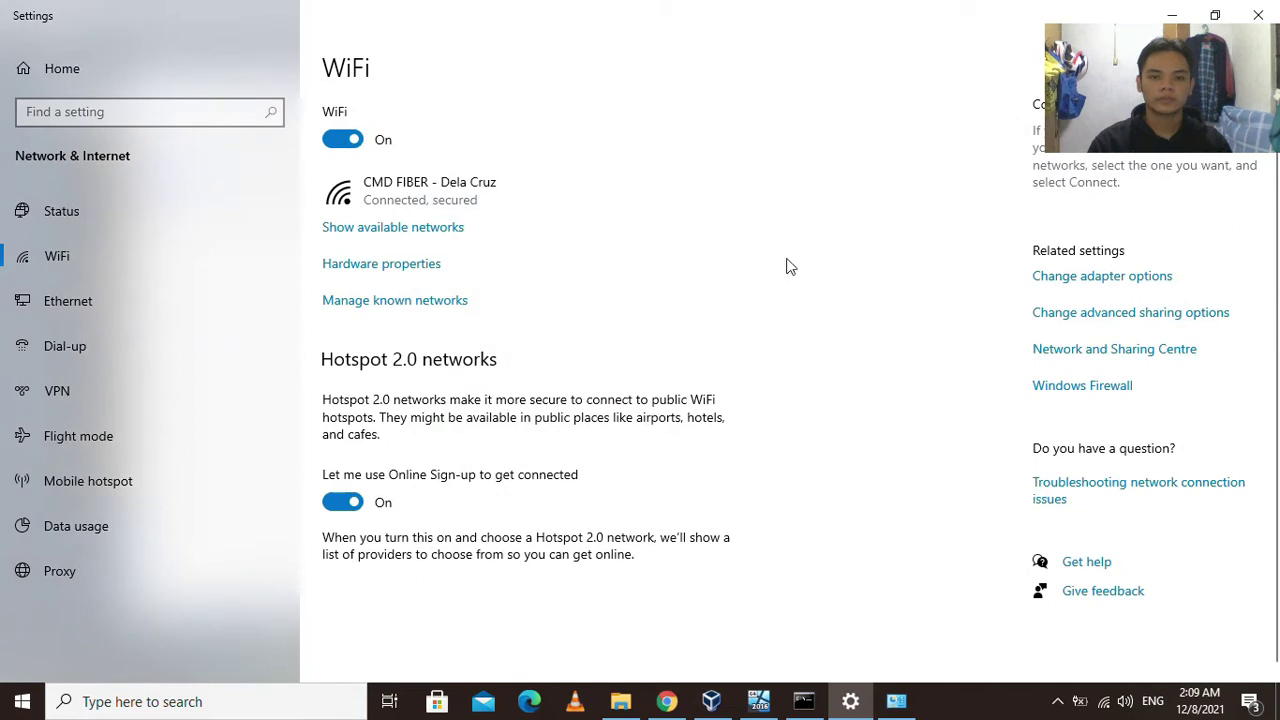
Bring the Windows Server VM forward and open its Network and Sharing Center.
{"action": "left_click", "coordinate": [850, 700]}
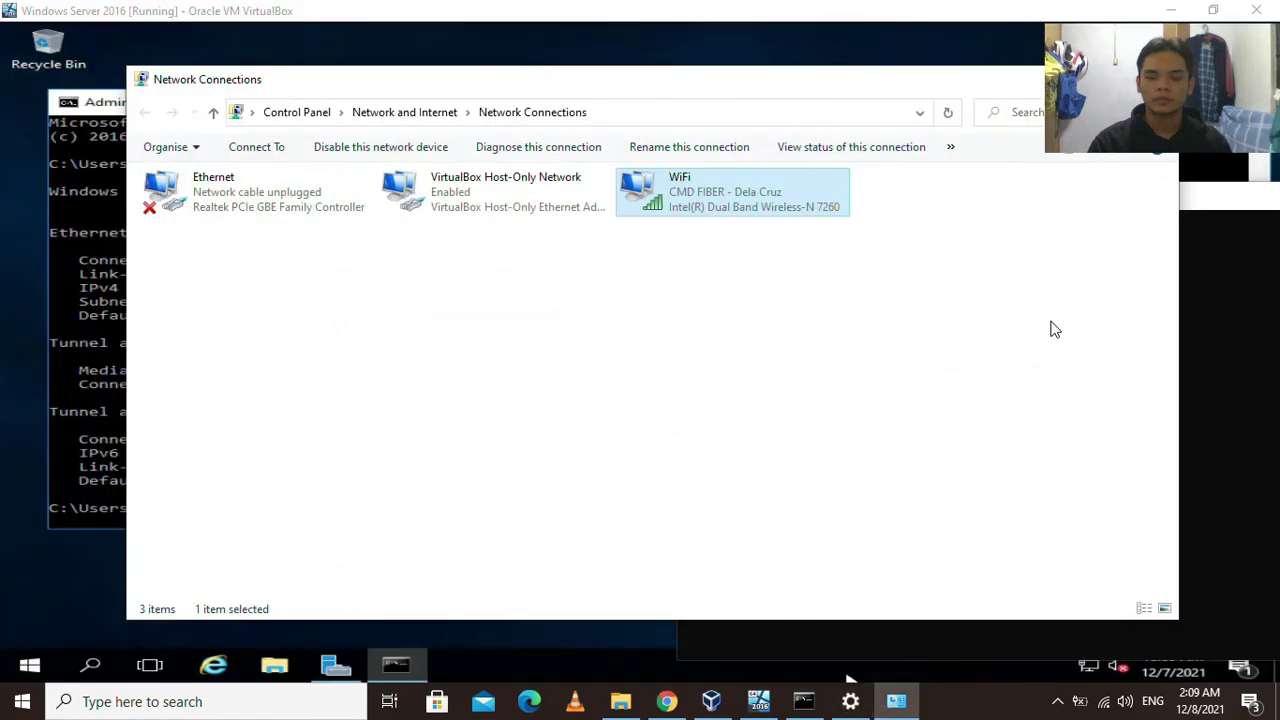
{"action": "left_click", "coordinate": [759, 701]}
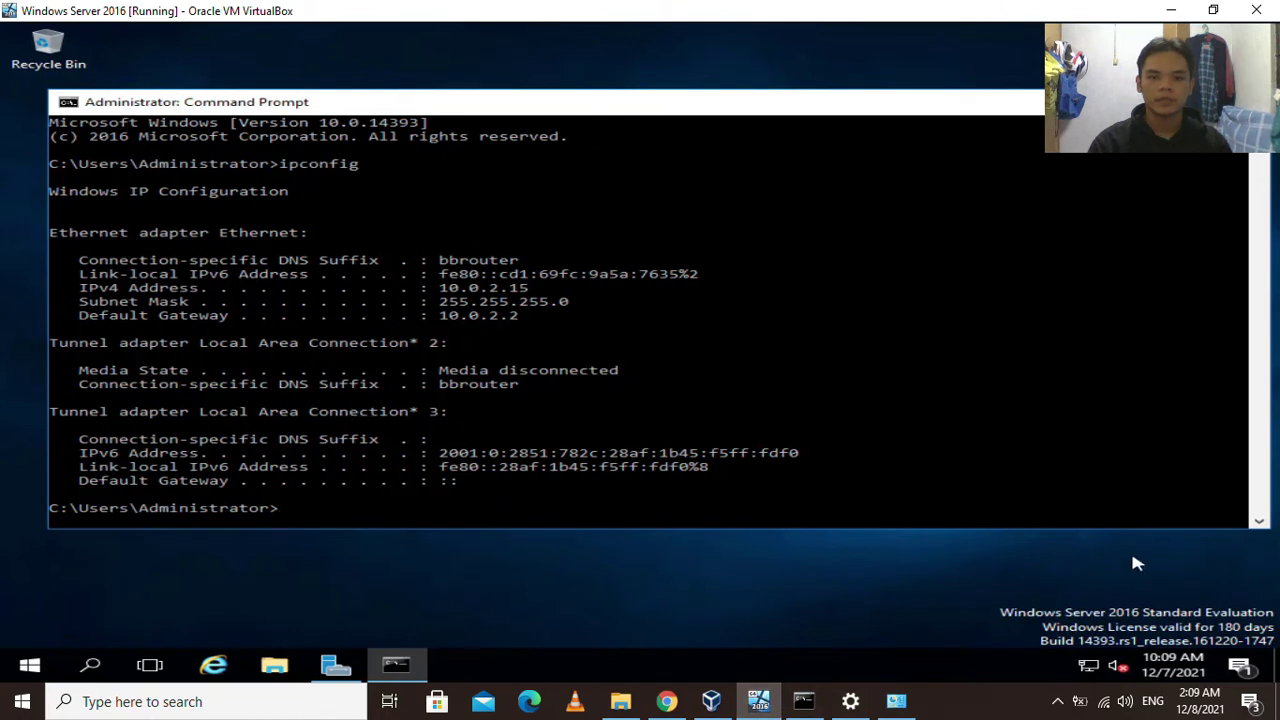
{"action": "right_click", "coordinate": [1090, 670]}
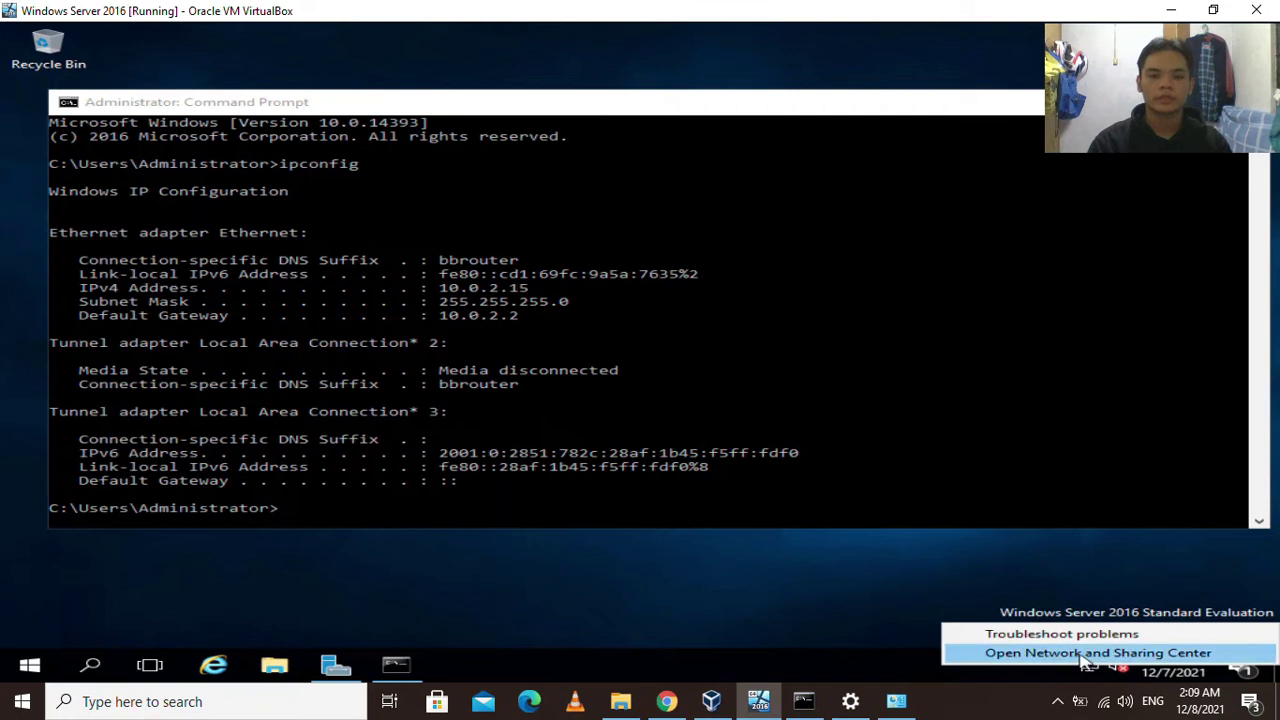
{"action": "left_click", "coordinate": [1078, 653]}
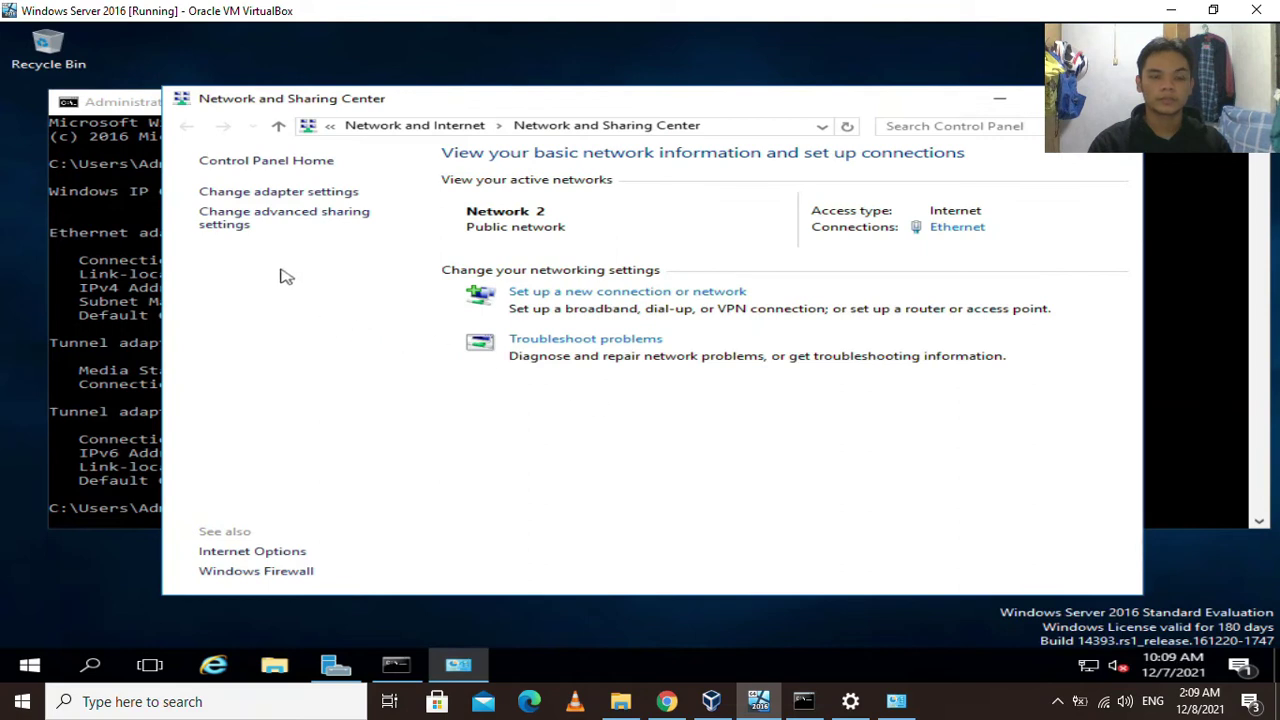
Open the Ethernet adapter's Properties and select Internet Protocol Version 4 (TCP/IPv4).
{"action": "left_click", "coordinate": [306, 190]}
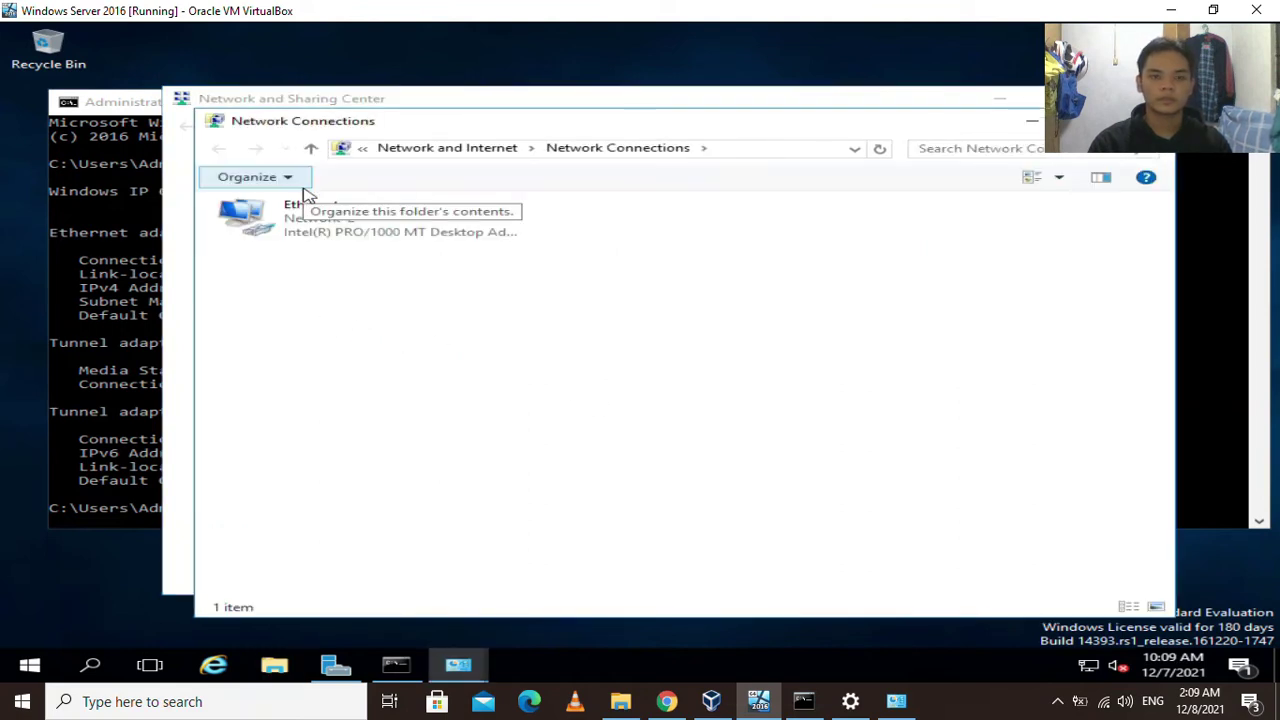
{"action": "left_click", "coordinate": [398, 224]}
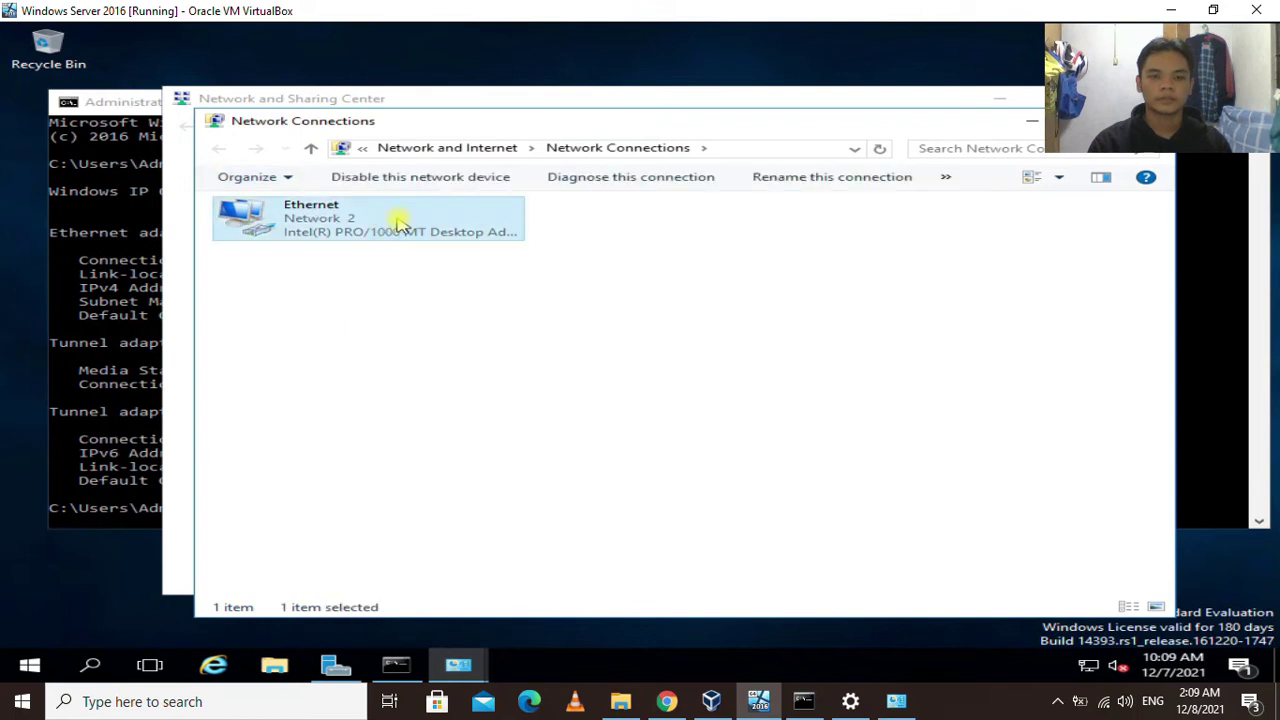
{"action": "right_click", "coordinate": [398, 224]}
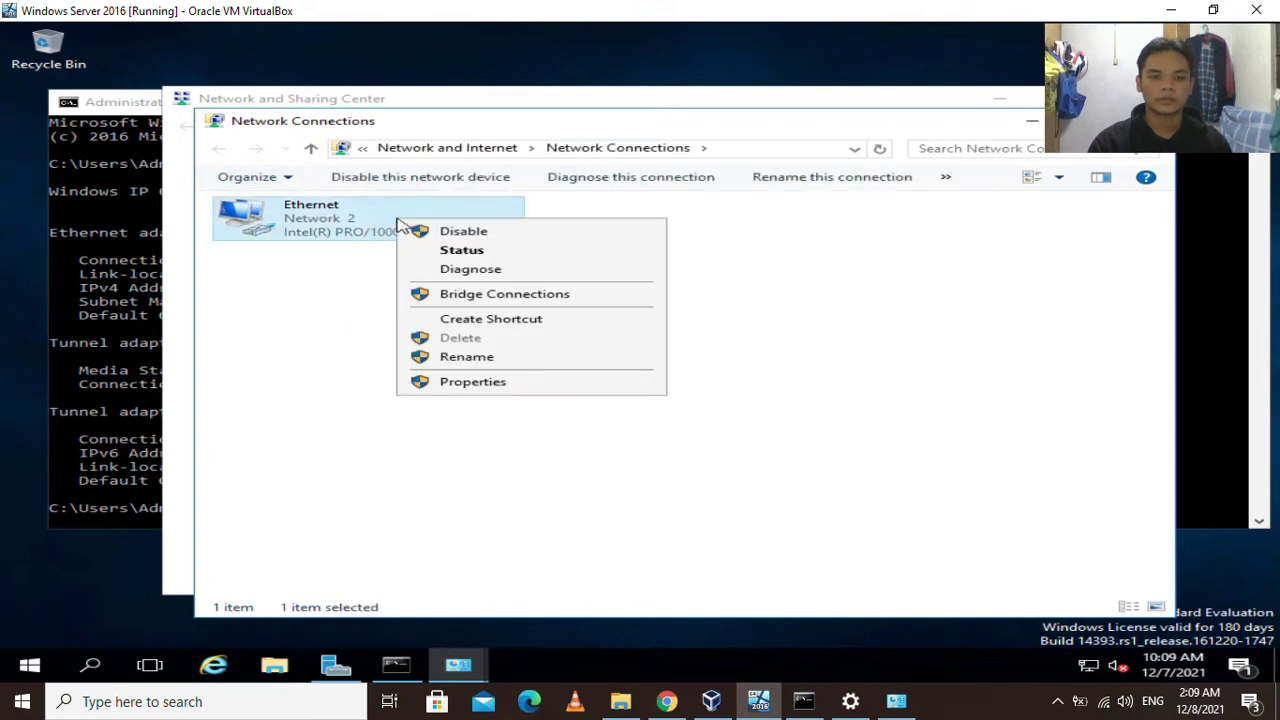
{"action": "left_click", "coordinate": [478, 384]}
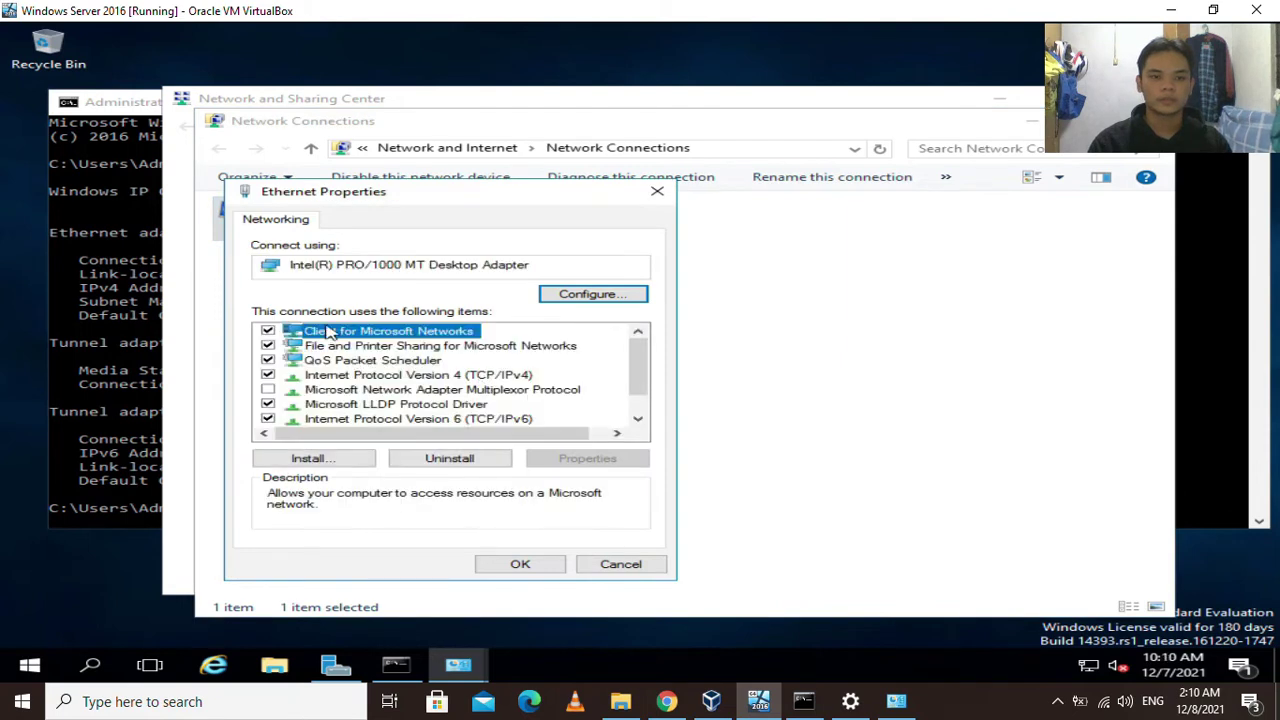
{"action": "left_click", "coordinate": [328, 378]}
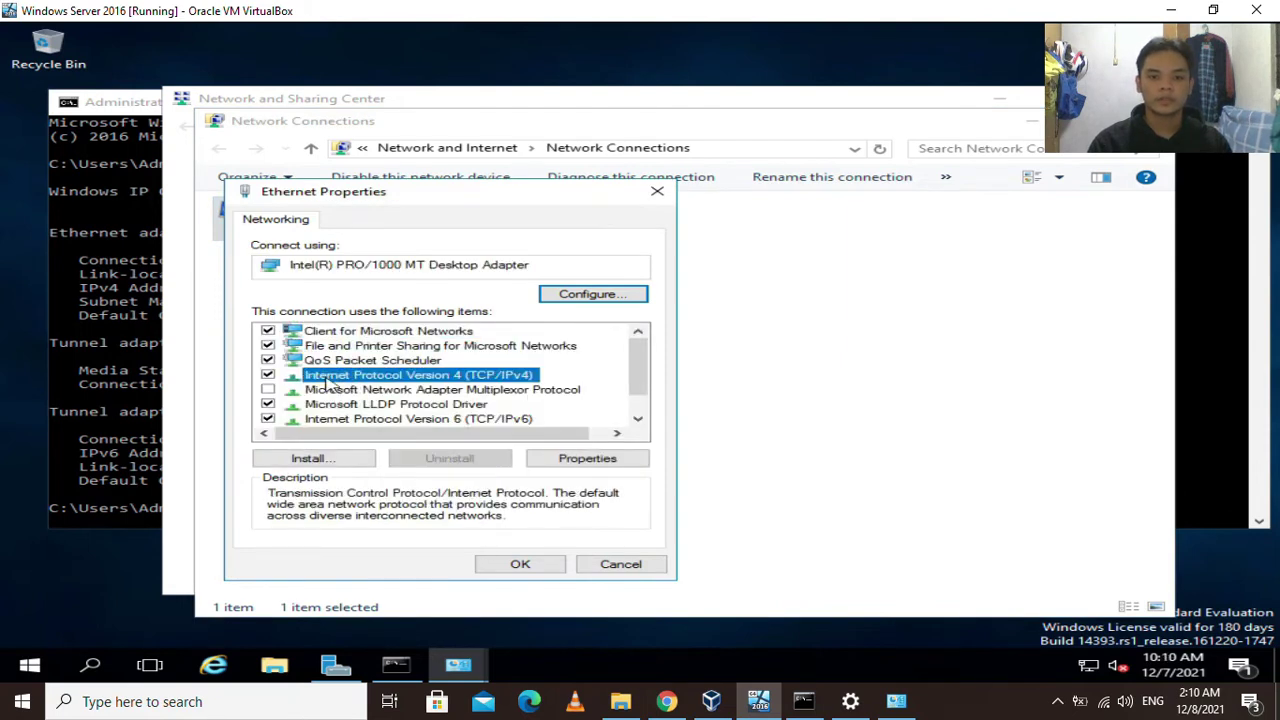
Switch IPv4 to a manual address 10.0.0.12 with subnet mask 255.255.255.0.
{"action": "left_click", "coordinate": [594, 460]}
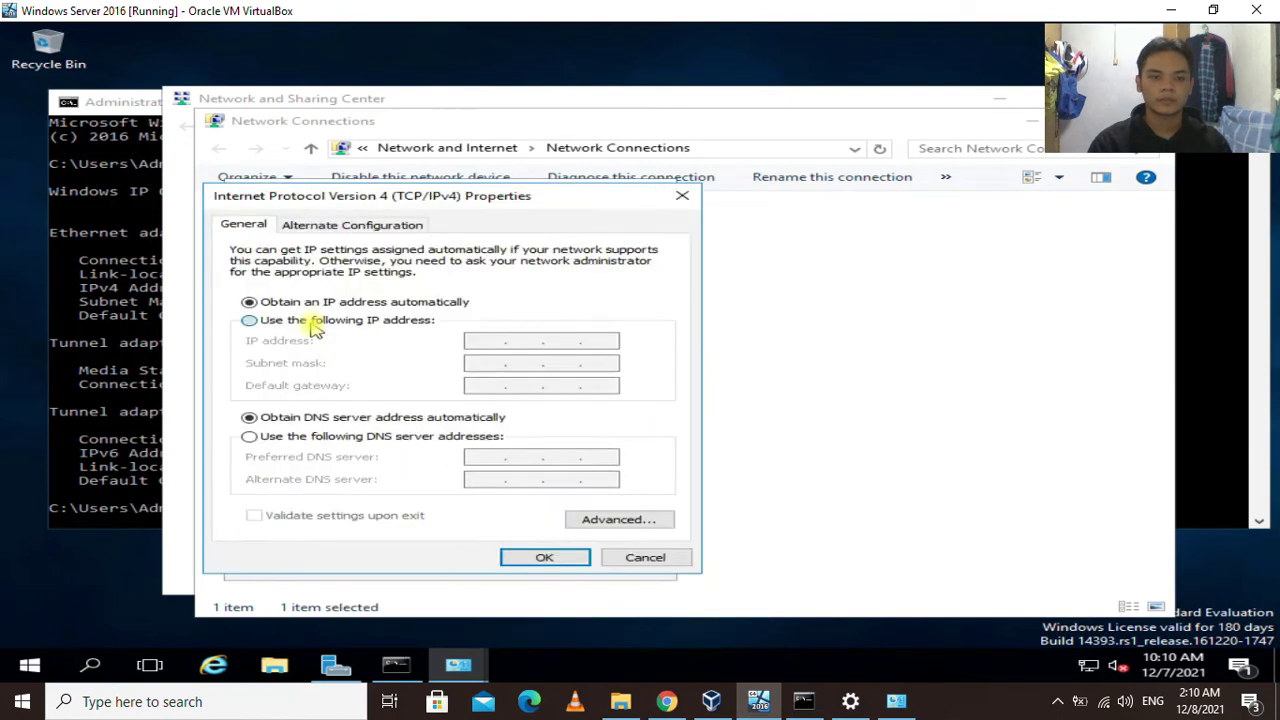
{"action": "left_click", "coordinate": [309, 320]}
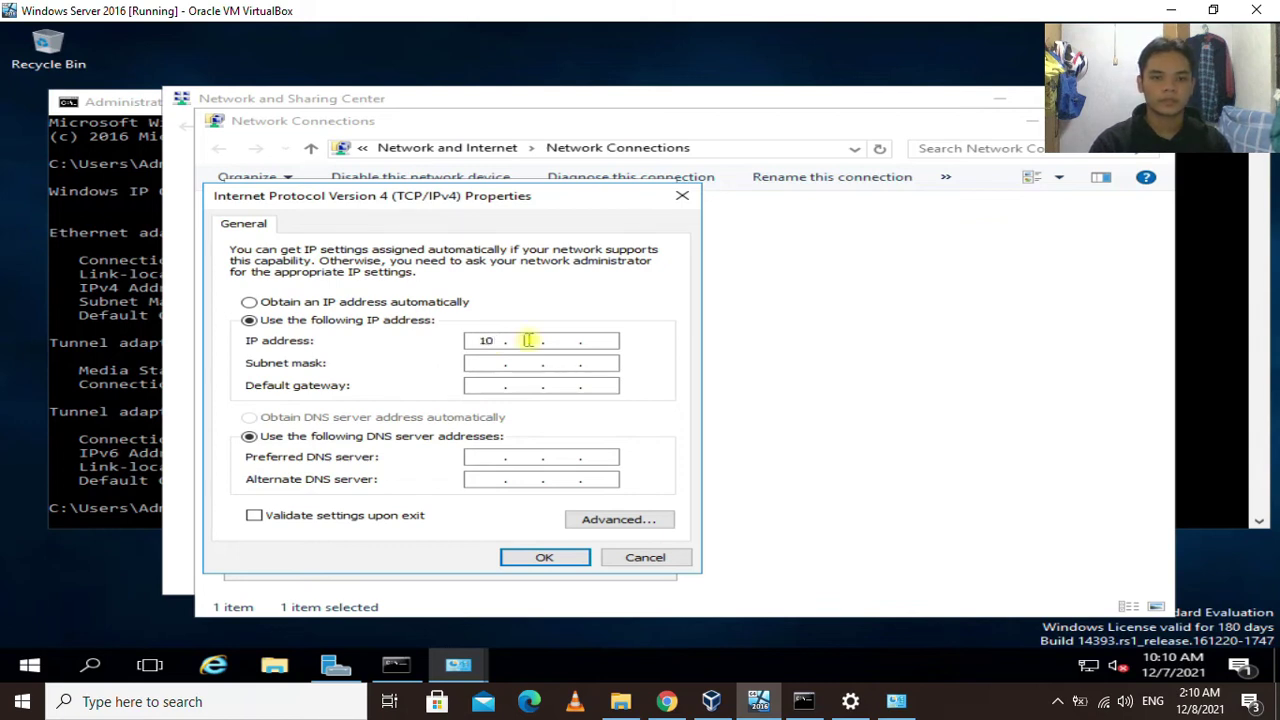
{"action": "type", "text": ".0.0."}
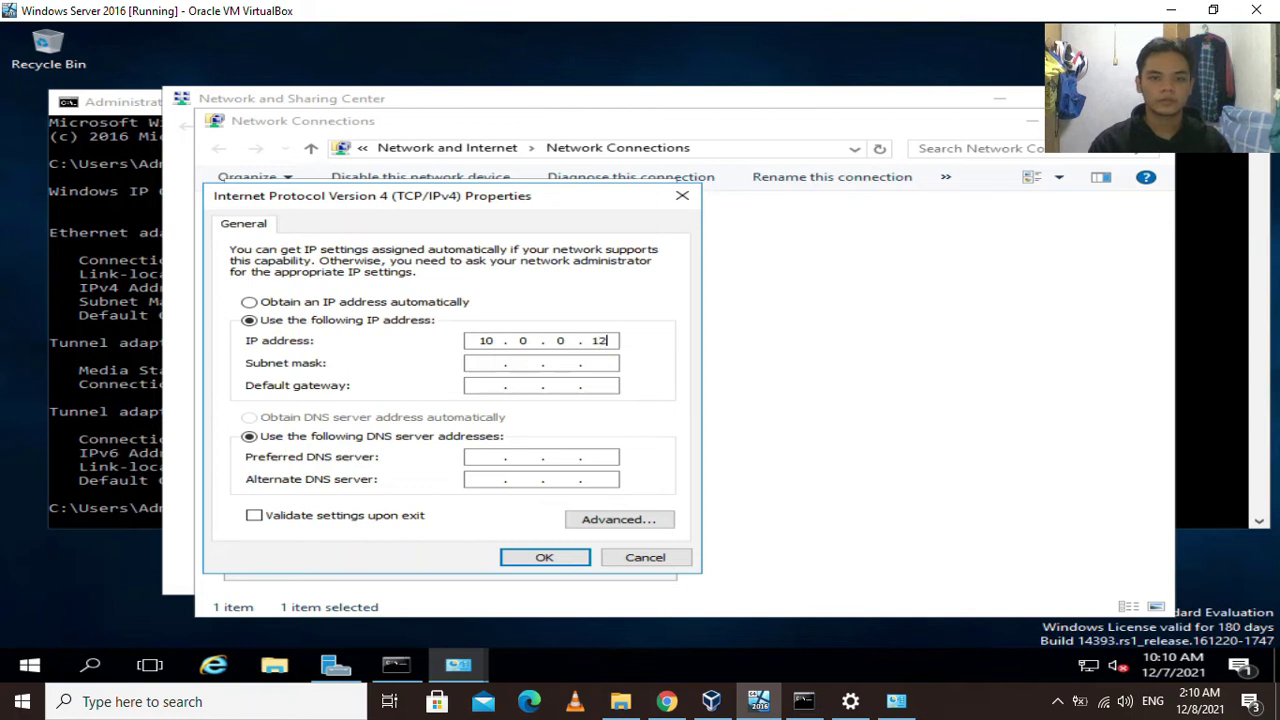
{"action": "left_click", "coordinate": [493, 366]}
{"action": "double_click", "coordinate": [523, 363]}
{"action": "type", "text": "255 . 255 . 255 . 0"}
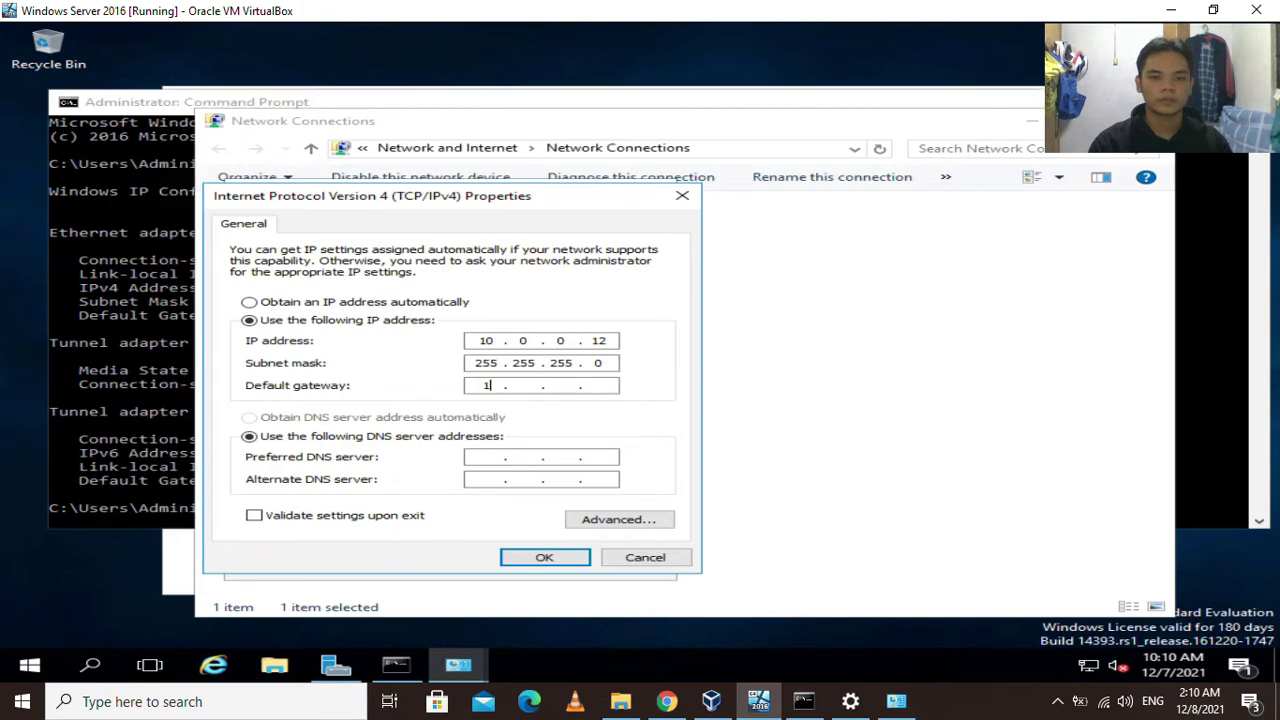
Set default gateway and preferred DNS to 10.0.0.10, apply, and close the adapter dialogs.
{"action": "left_click", "coordinate": [557, 386]}
{"action": "type", "text": "10 . 0 . 0 . 10"}
{"action": "left_click", "coordinate": [470, 457]}
{"action": "type", "text": "1"}
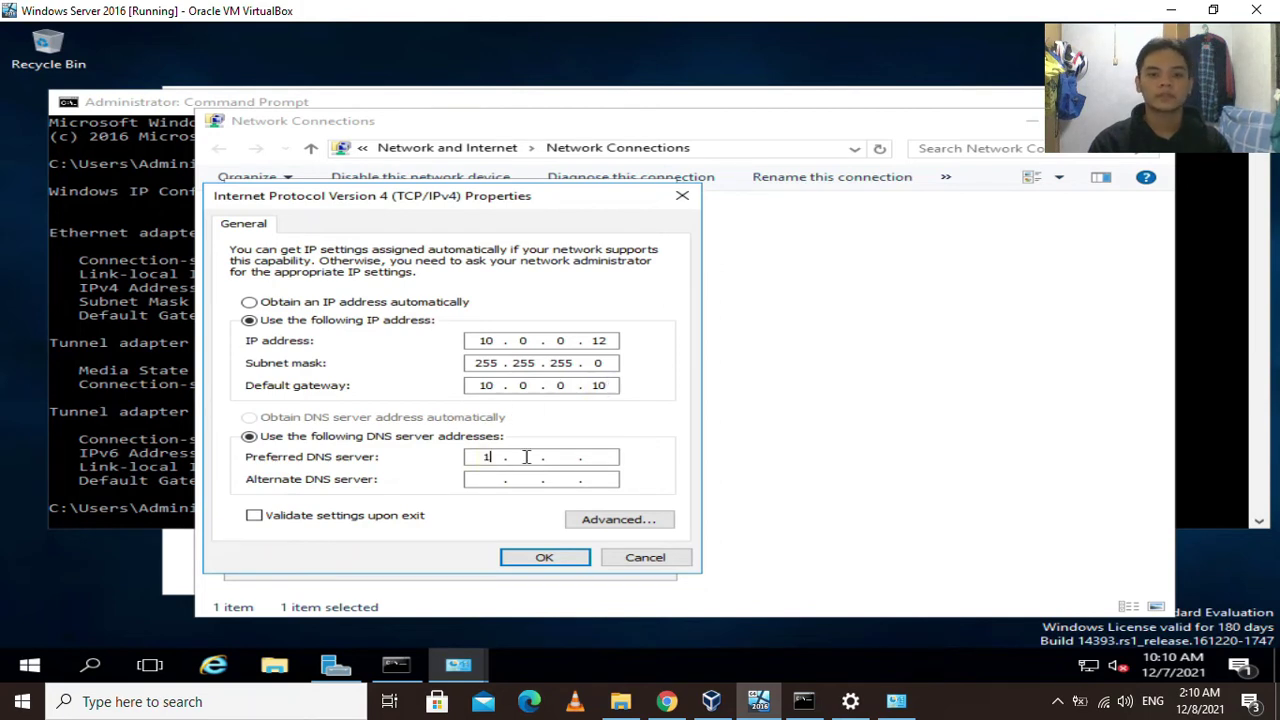
{"action": "type", "text": "0 . "}
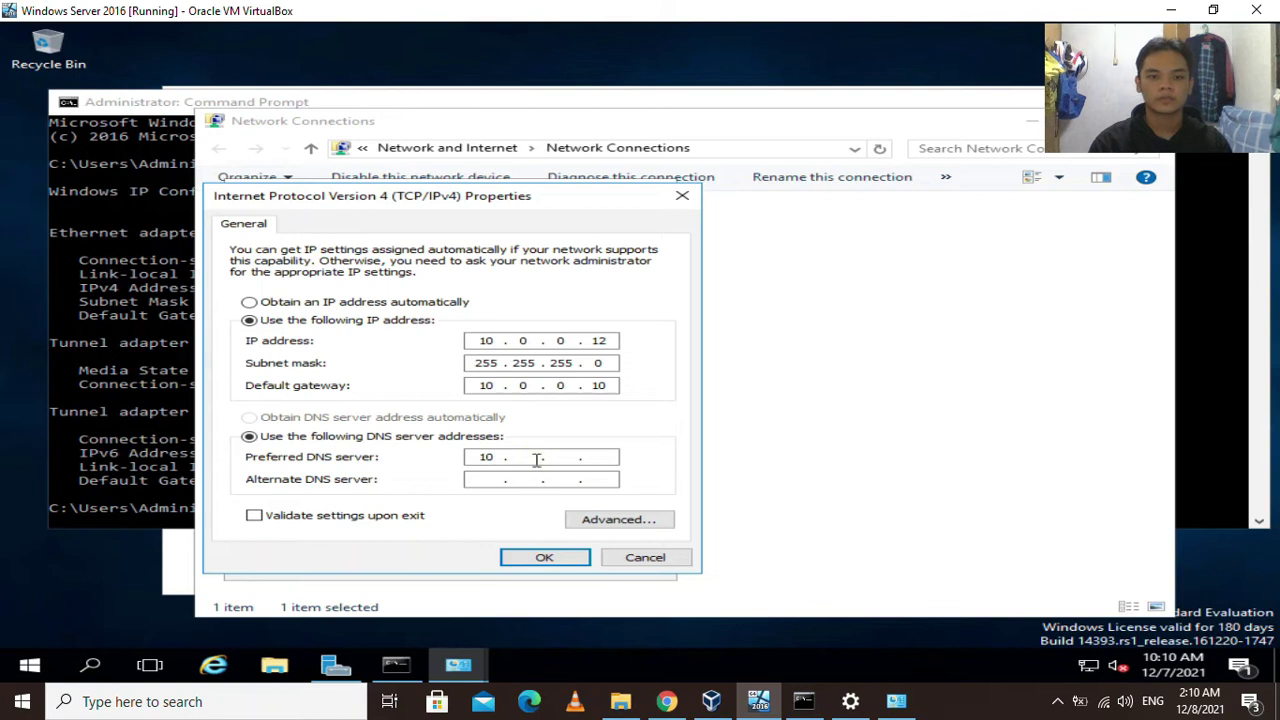
{"action": "type", "text": "0 . 0 . 10"}
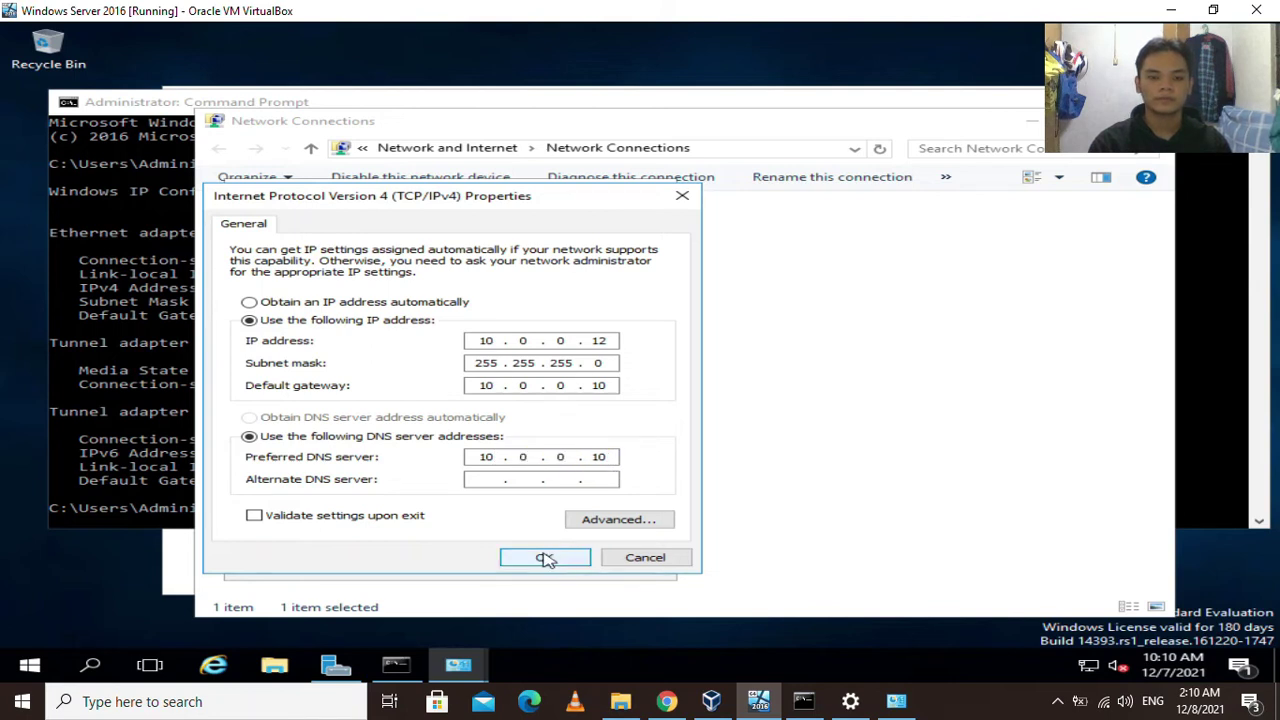
{"action": "left_click", "coordinate": [545, 557]}
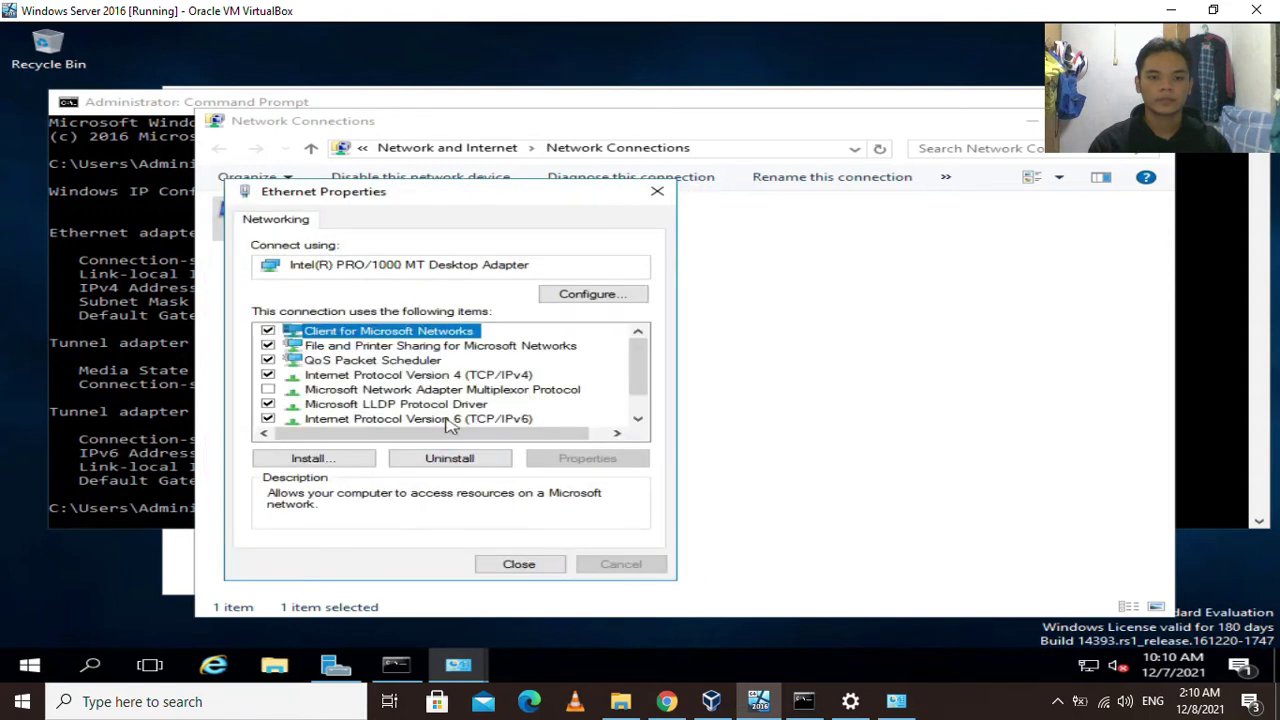
{"action": "left_click", "coordinate": [522, 564]}
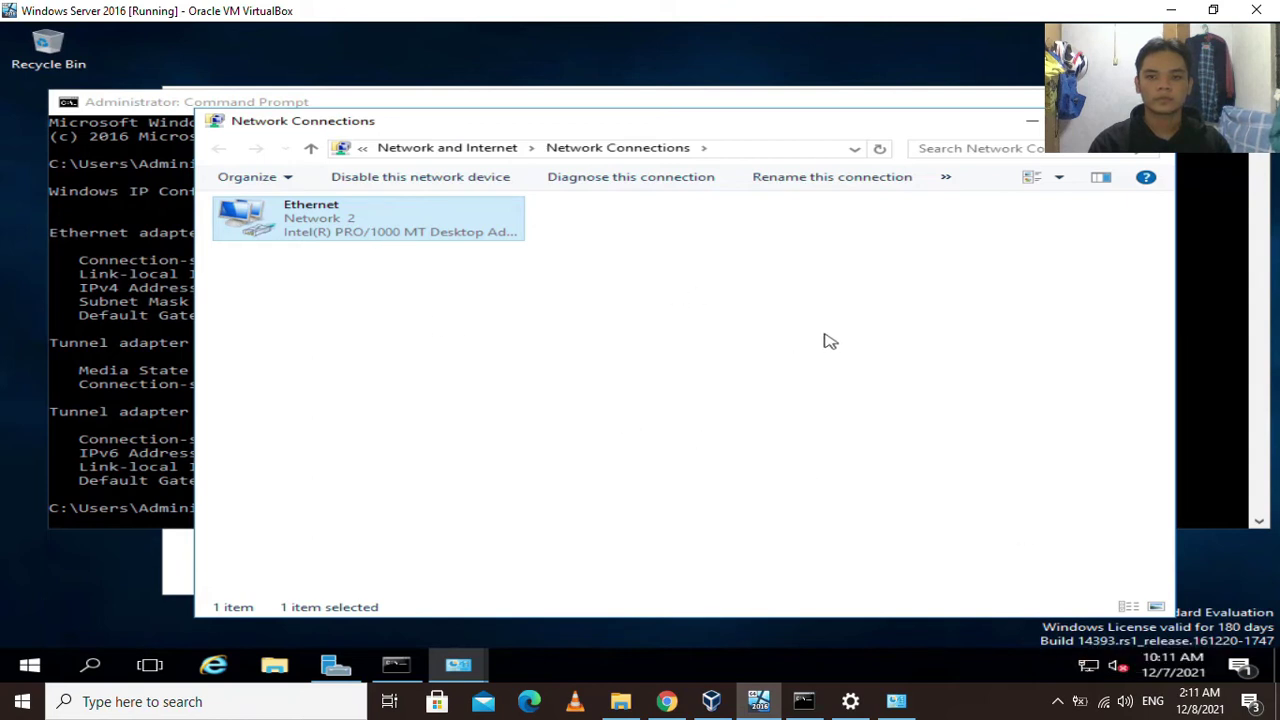
{"action": "key", "text": "alt+F4"}
{"action": "left_click", "coordinate": [284, 540]}
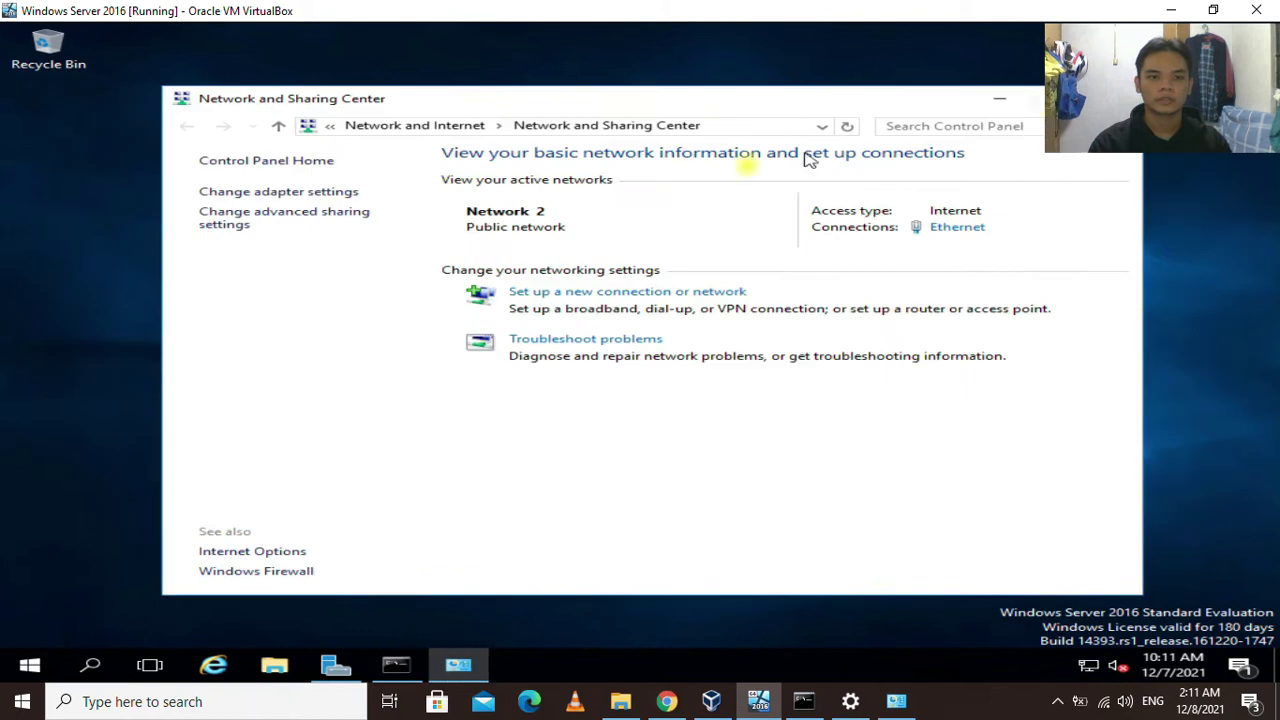
Turn on network discovery and file and printer sharing for the Private profile.
{"action": "left_click", "coordinate": [242, 222]}
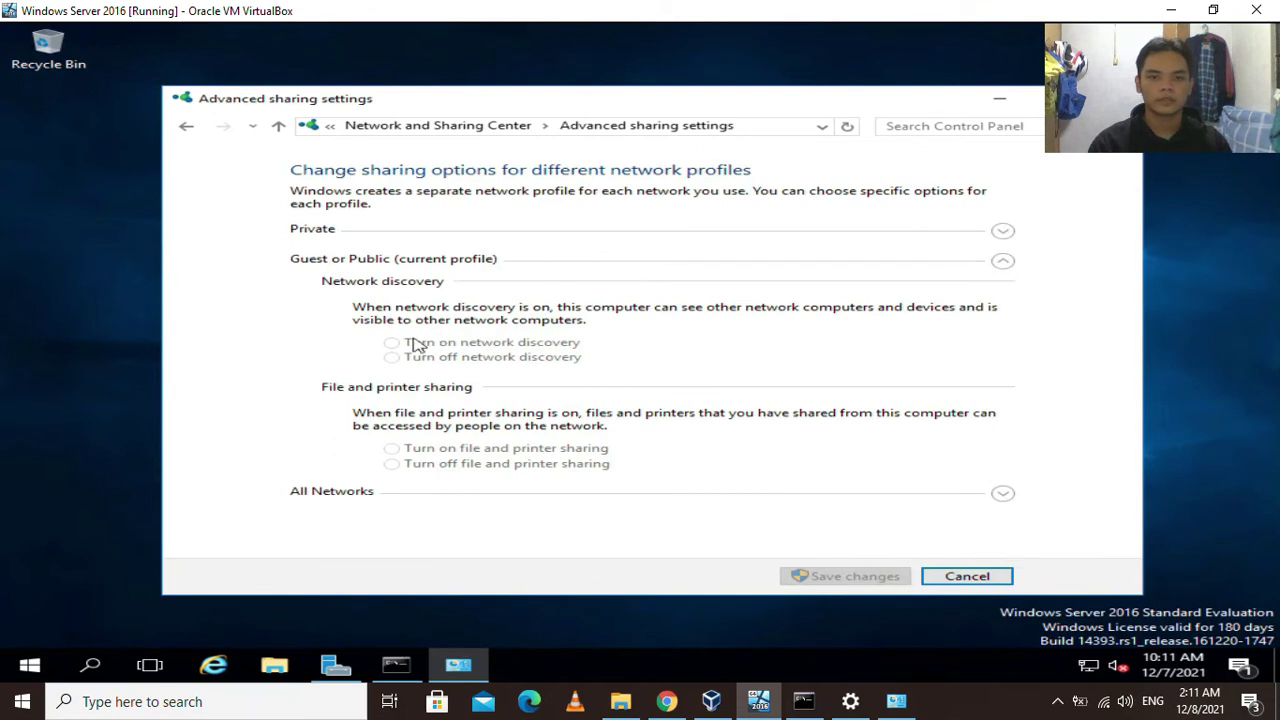
{"action": "left_click", "coordinate": [1002, 232]}
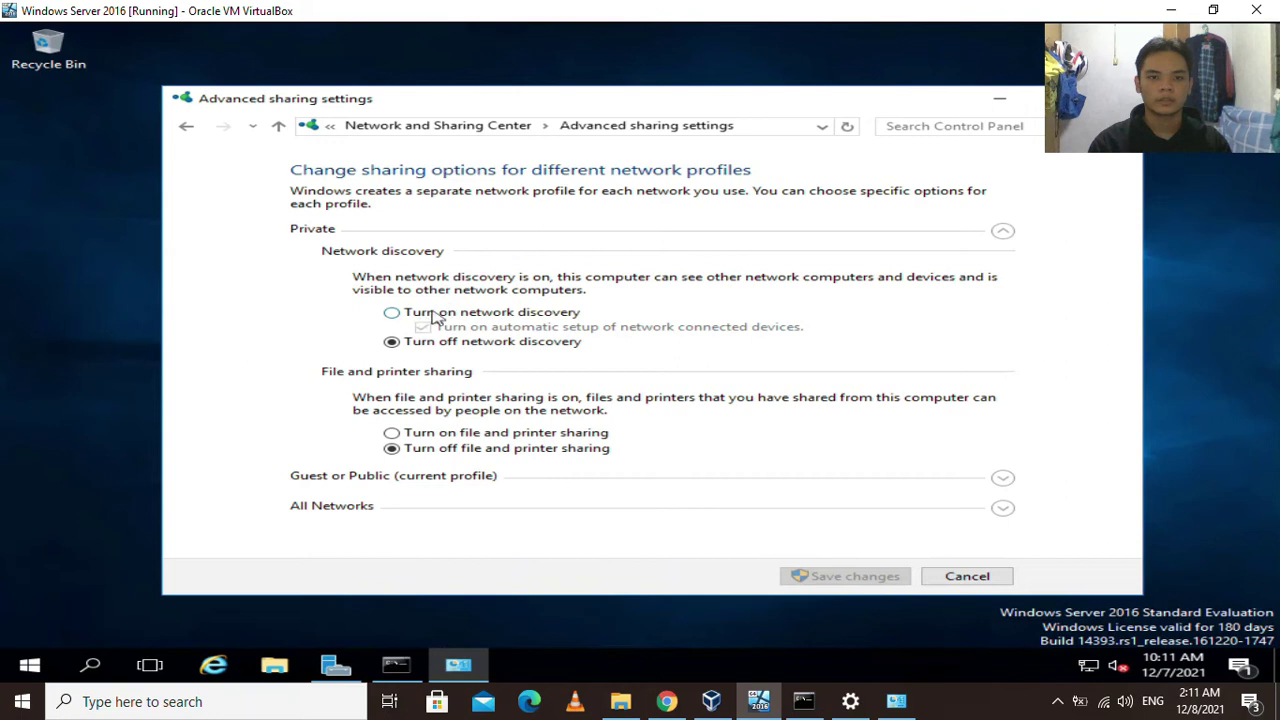
{"action": "left_click", "coordinate": [435, 314]}
{"action": "left_click", "coordinate": [437, 433]}
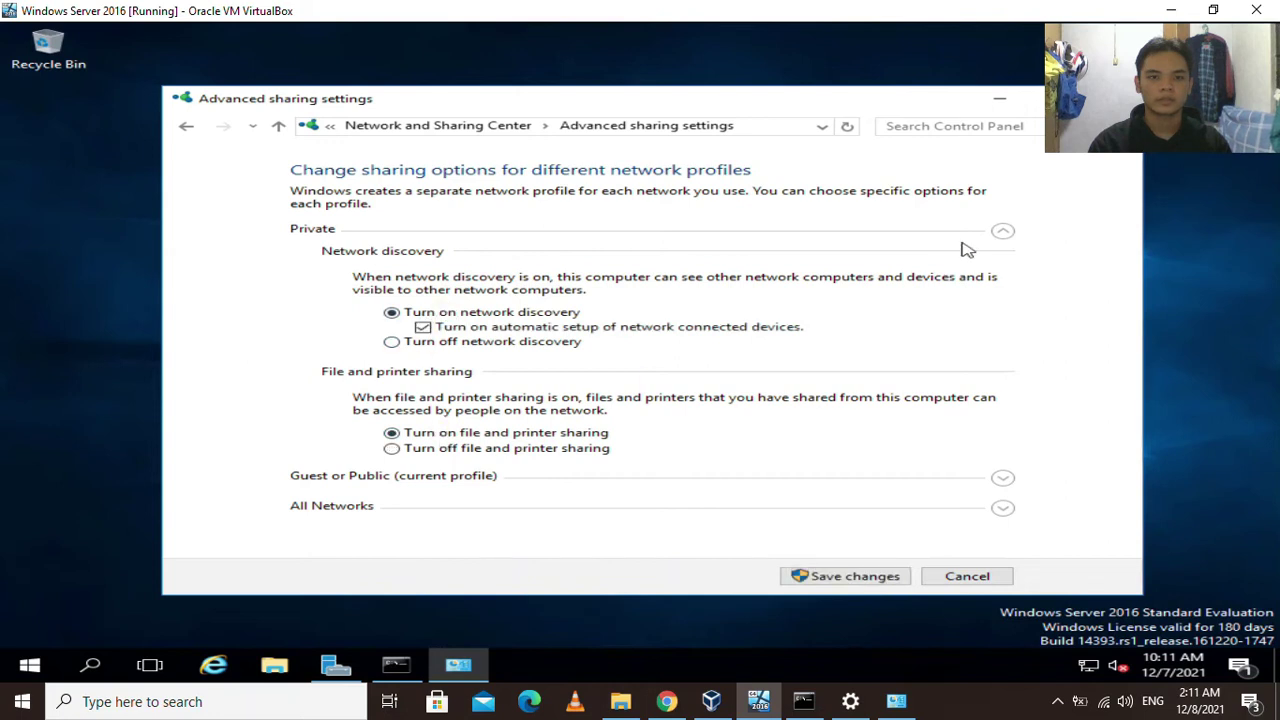
{"action": "left_click", "coordinate": [1002, 231]}
Enable discovery and file sharing for Guest or Public, turn on Public folder sharing, and save.
{"action": "left_click", "coordinate": [1002, 260]}
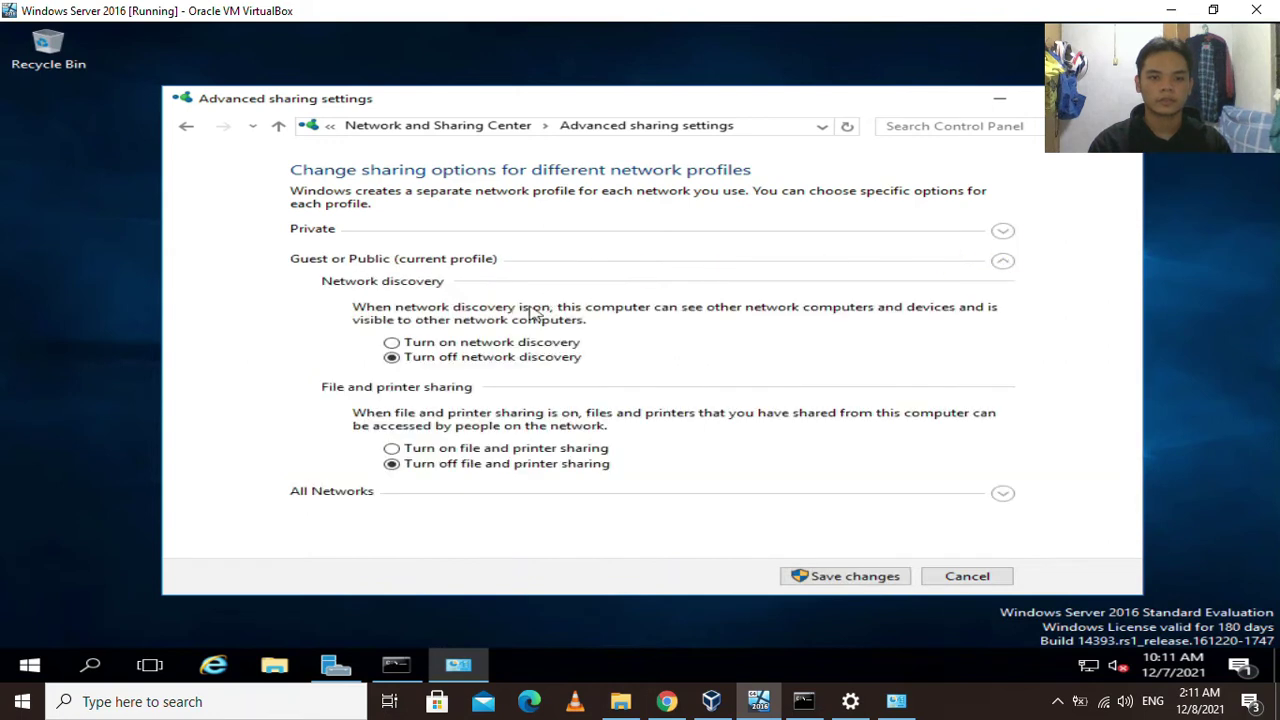
{"action": "left_click", "coordinate": [505, 342]}
{"action": "left_click", "coordinate": [495, 449]}
{"action": "left_click", "coordinate": [712, 491]}
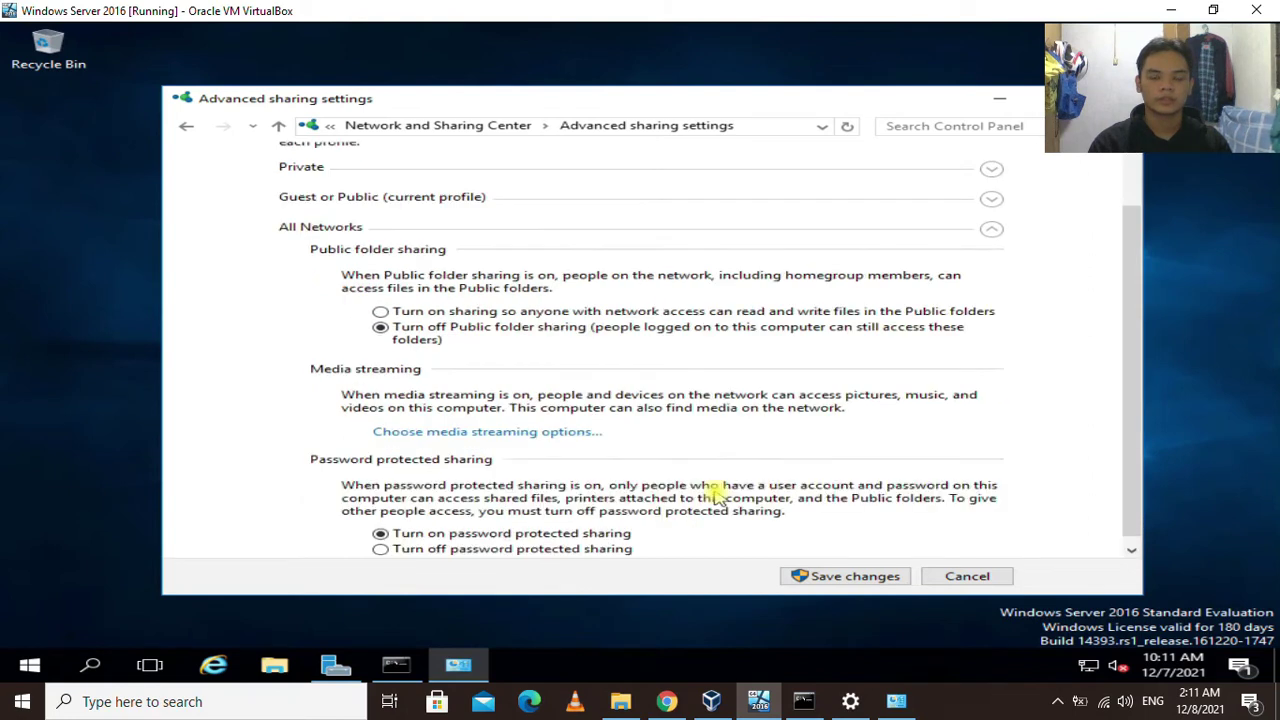
{"action": "scroll", "coordinate": [696, 441], "scroll_direction": "down", "scroll_amount": 1}
{"action": "left_click", "coordinate": [448, 306]}
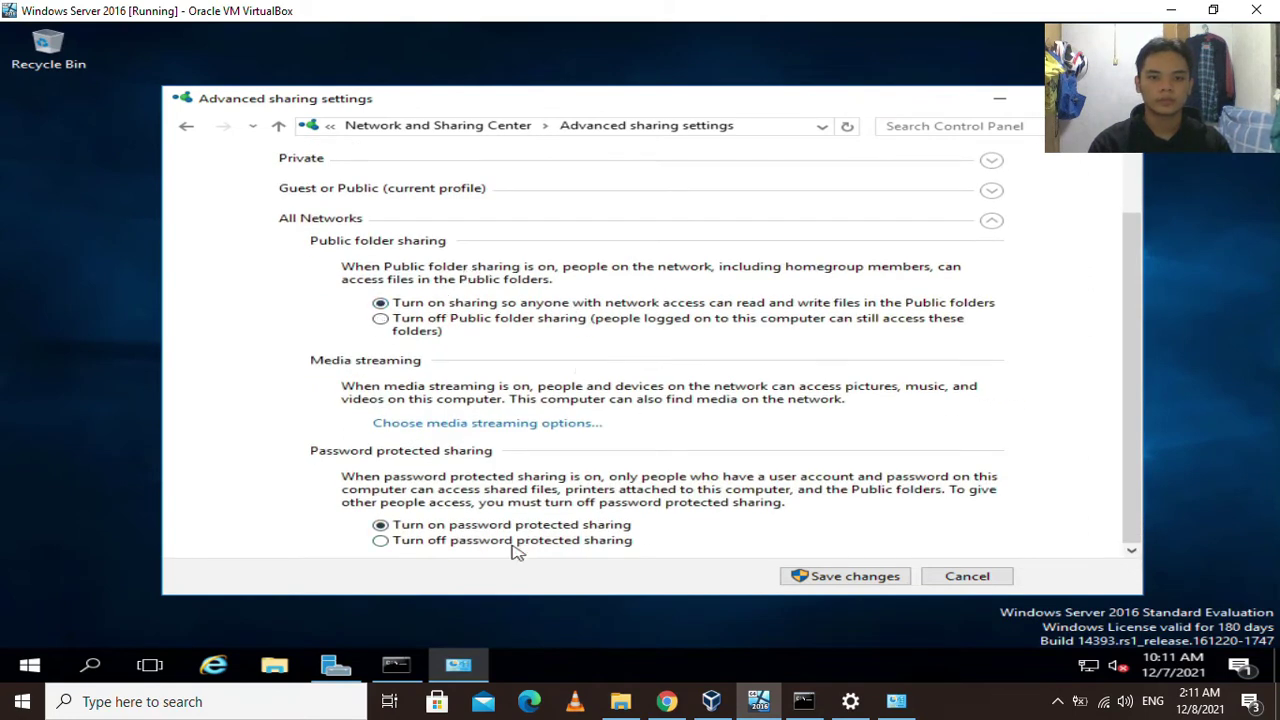
{"action": "left_click", "coordinate": [851, 577]}
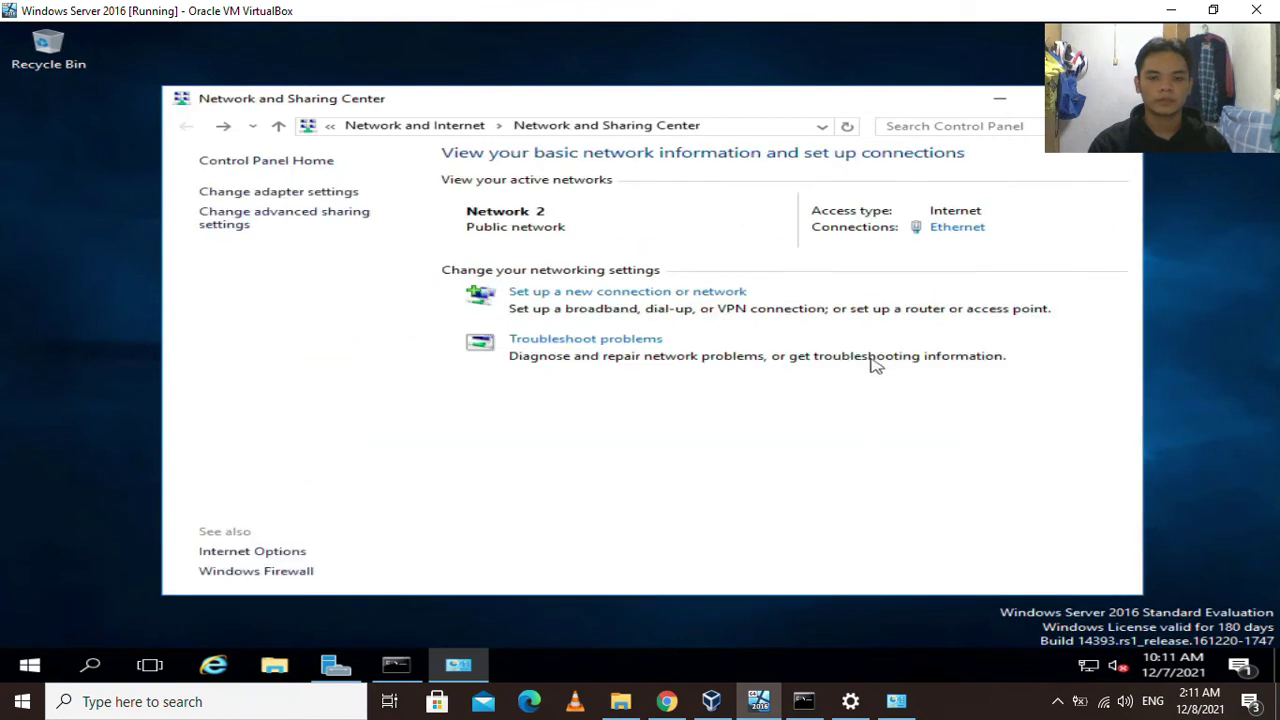
Rerun ipconfig in the server's Command Prompt and highlight its IPv4 address 10.0.0.12.
{"action": "left_click", "coordinate": [1010, 98]}
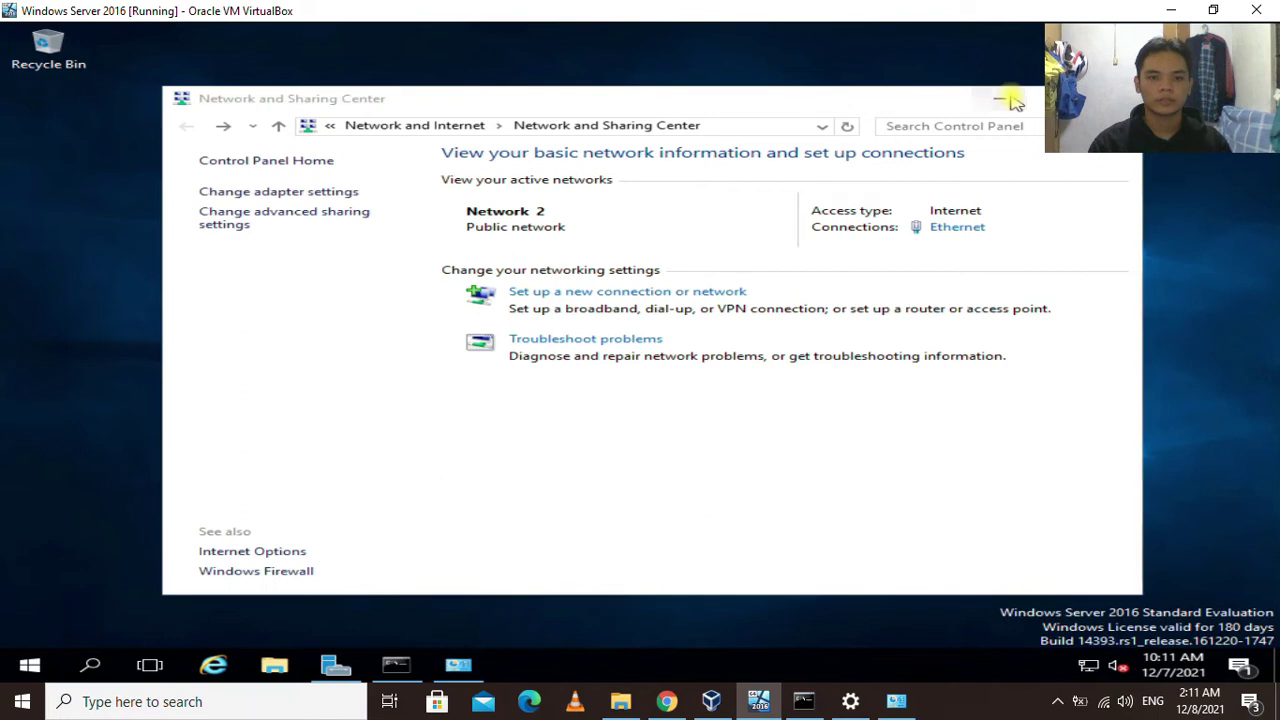
{"action": "left_click", "coordinate": [400, 660]}
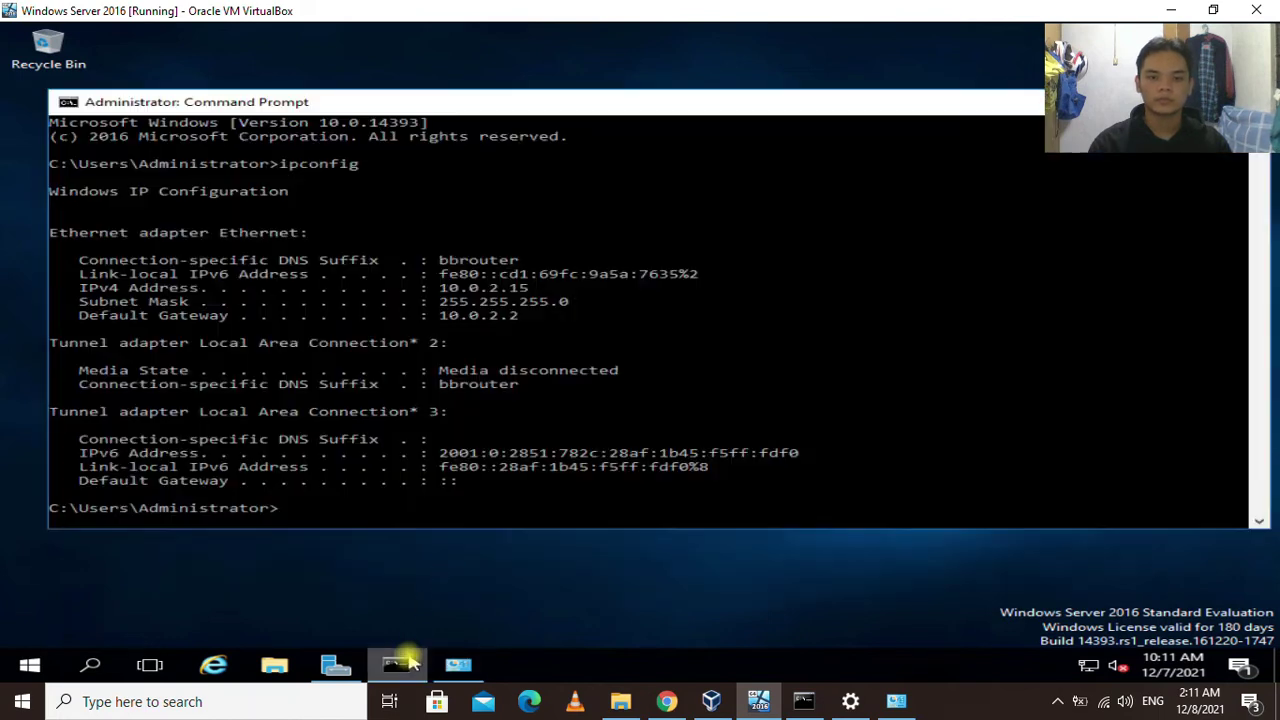
{"action": "left_click_drag", "start_coordinate": [565, 105], "coordinate": [529, 89]}
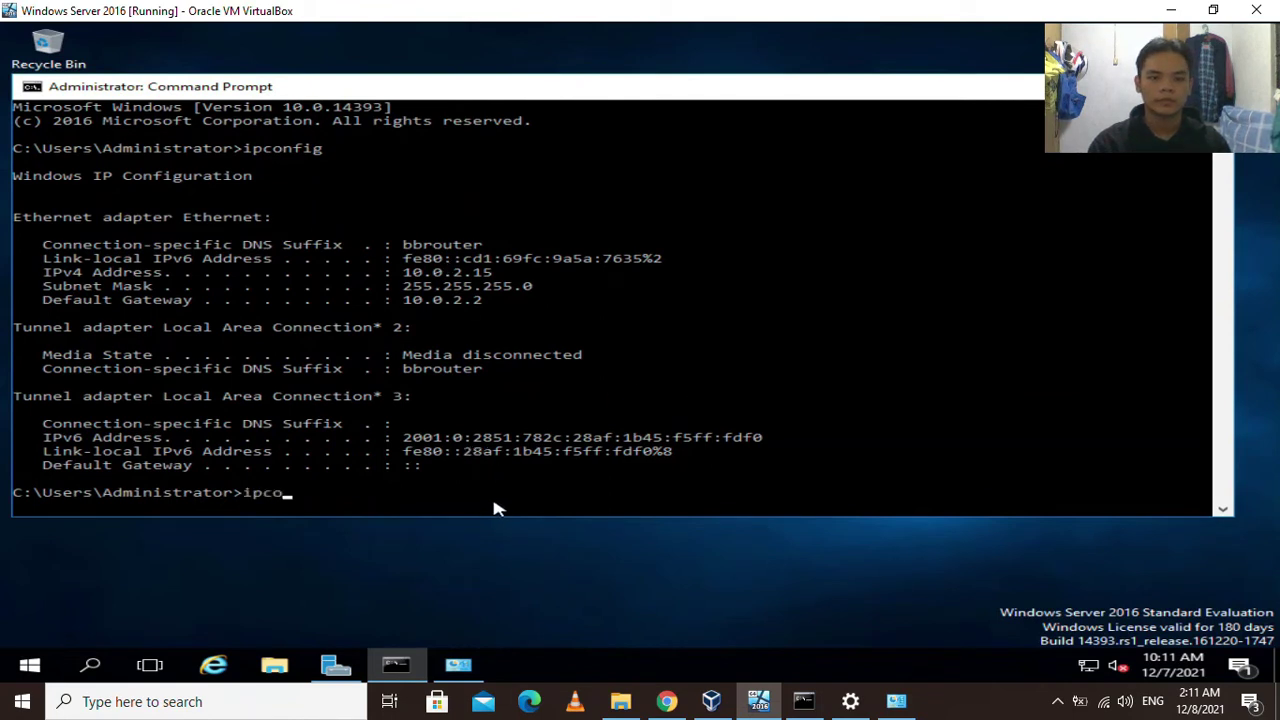
{"action": "type", "text": "fi"}
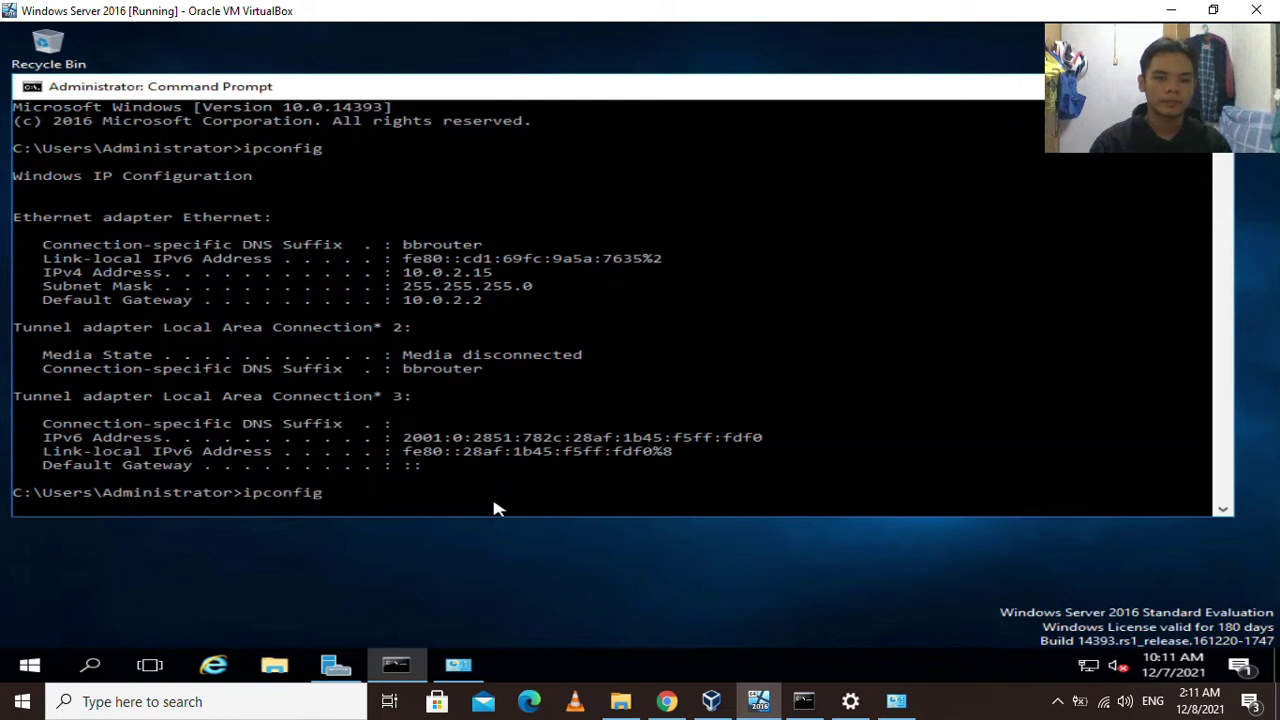
{"action": "type", "text": "g"}
{"action": "key", "text": "Return"}
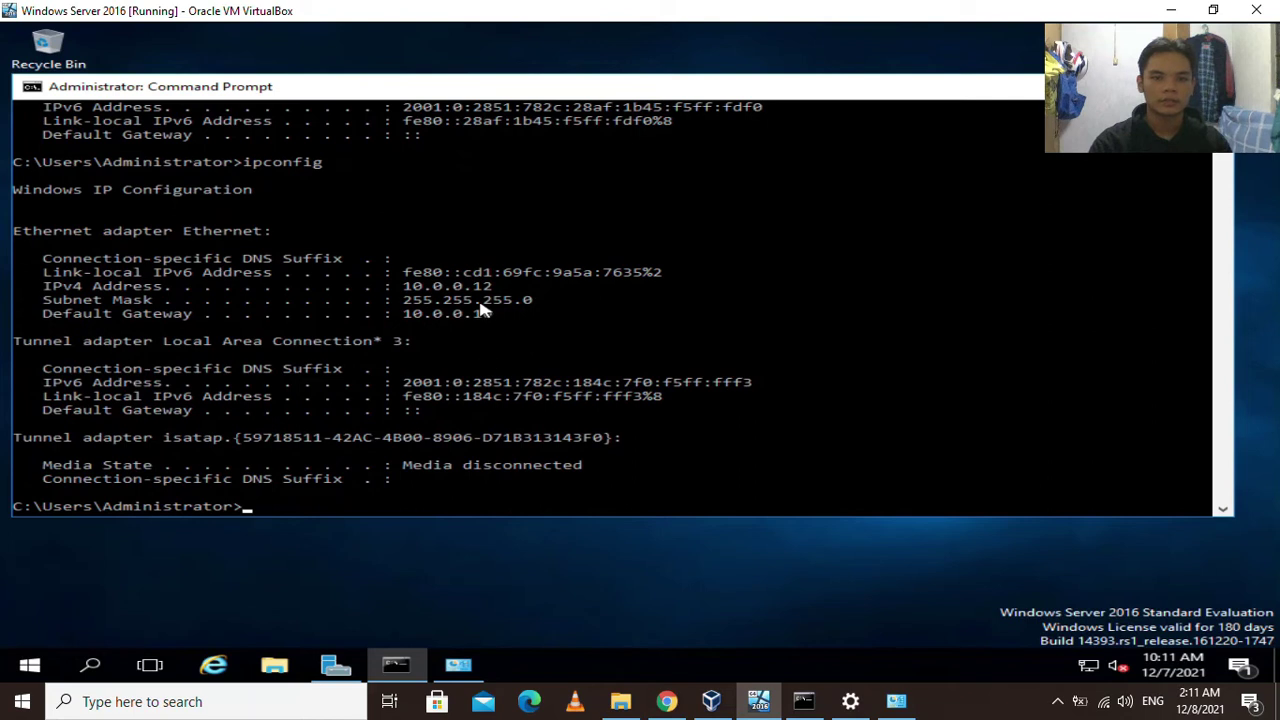
{"action": "left_click", "coordinate": [77, 287]}
{"action": "left_click_drag", "start_coordinate": [47, 290], "coordinate": [495, 290]}
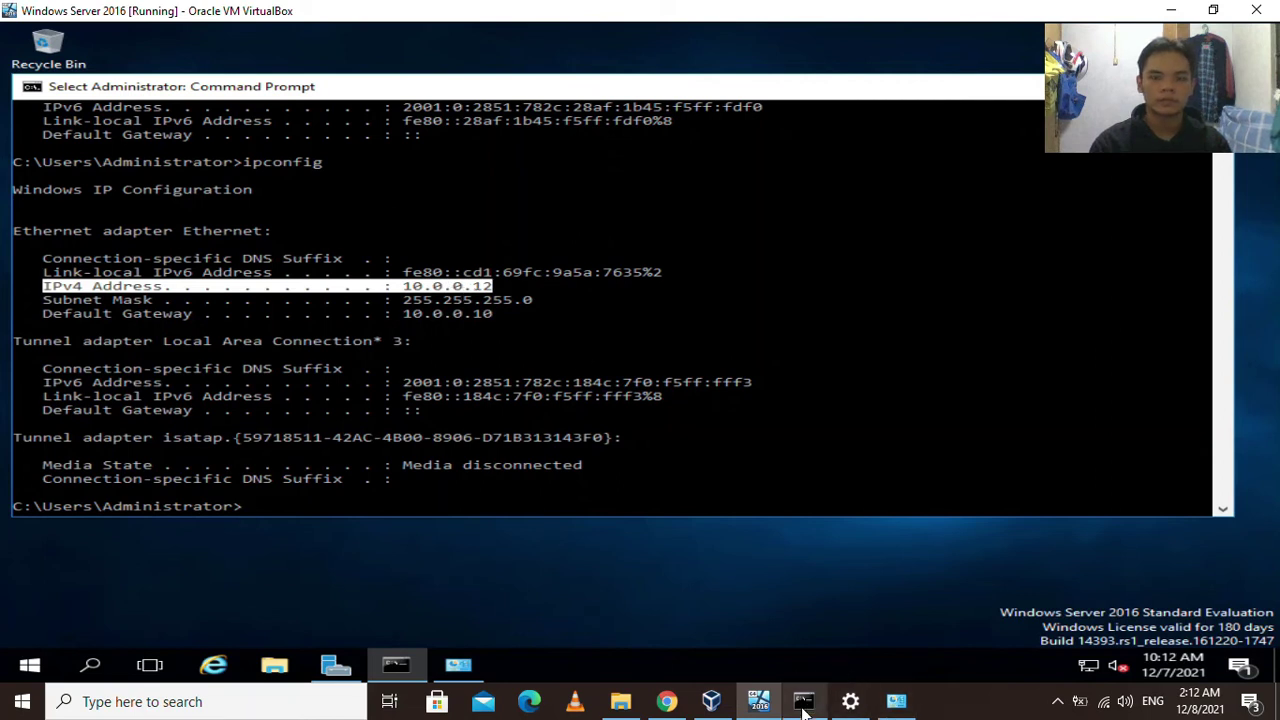
{"action": "left_click", "coordinate": [803, 701]}
Rerun ipconfig on the host and highlight its IPv4 address and subnet mask.
{"action": "left_click_drag", "start_coordinate": [898, 200], "coordinate": [1038, 77]}
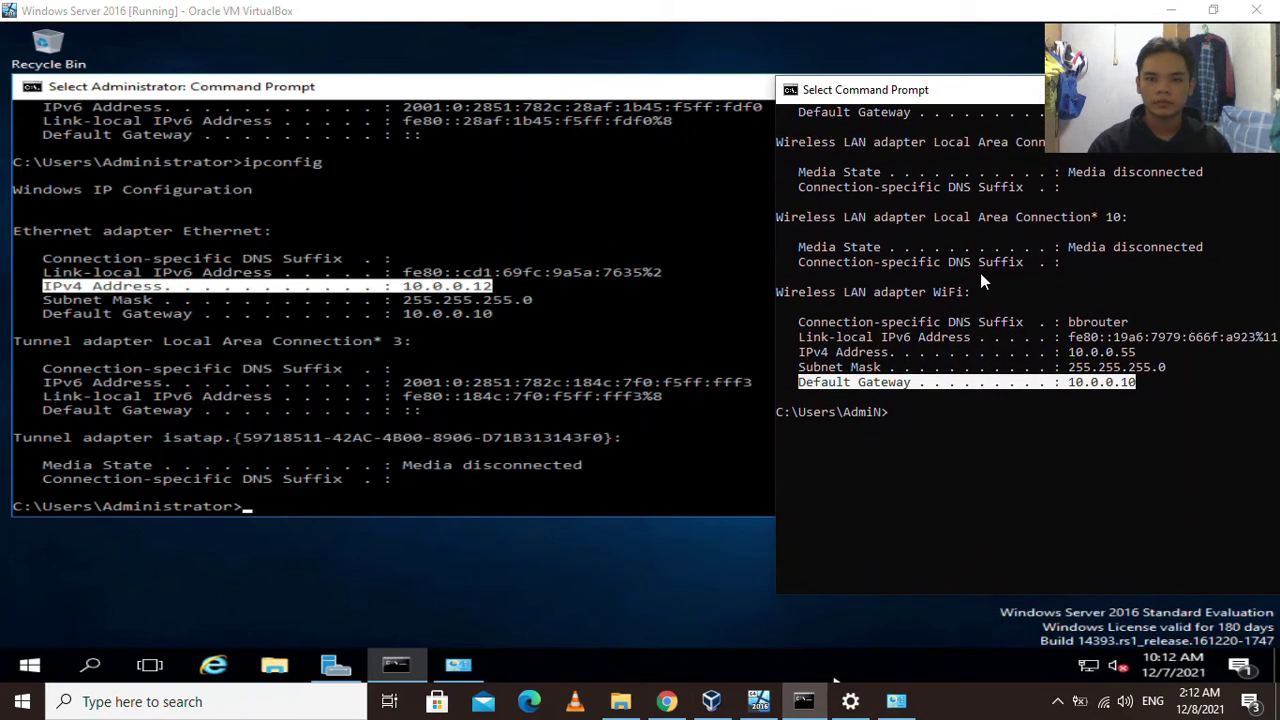
{"action": "left_click", "coordinate": [910, 413]}
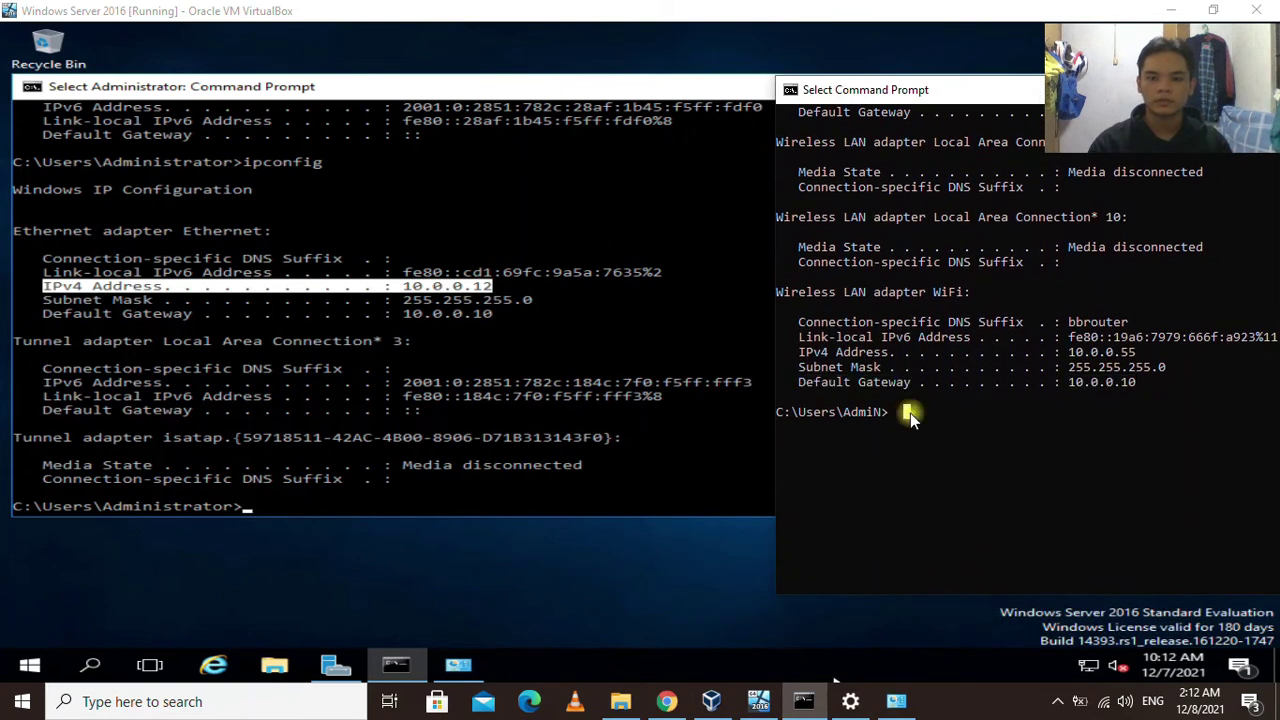
{"action": "key", "text": "Escape"}
{"action": "key", "text": "Up"}
{"action": "key", "text": "Return"}
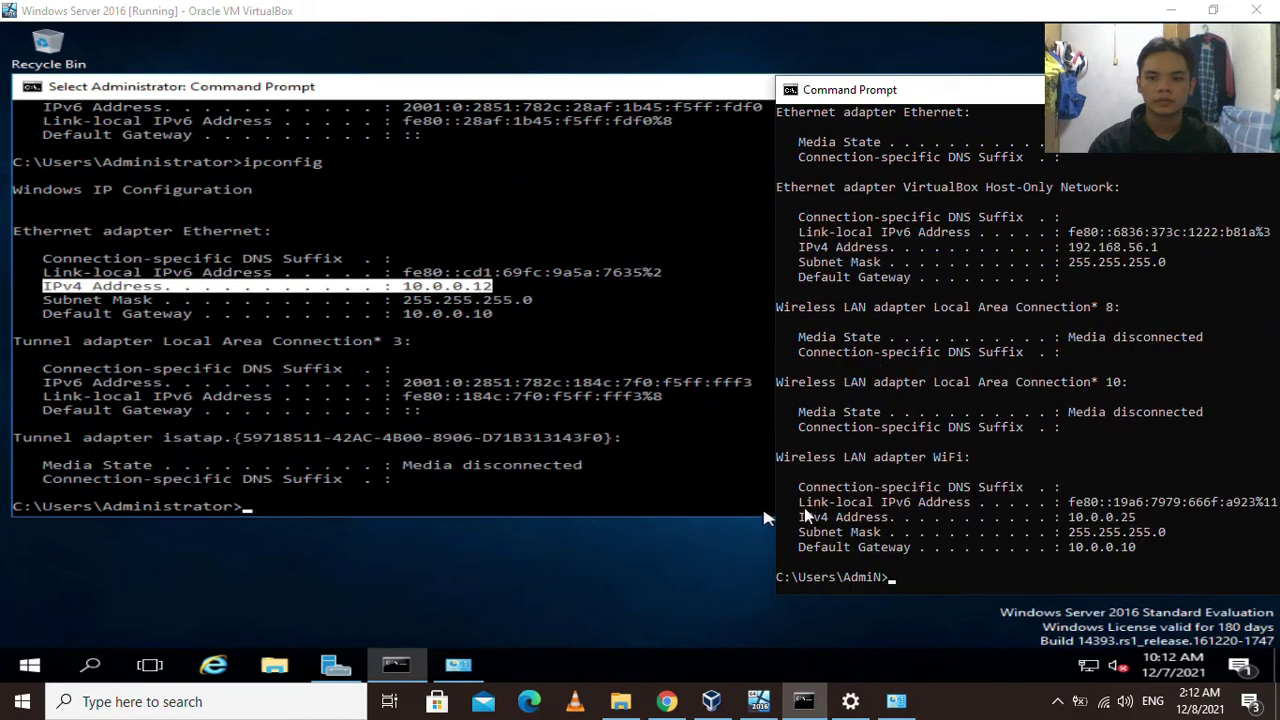
{"action": "left_click_drag", "start_coordinate": [800, 517], "coordinate": [1124, 524]}
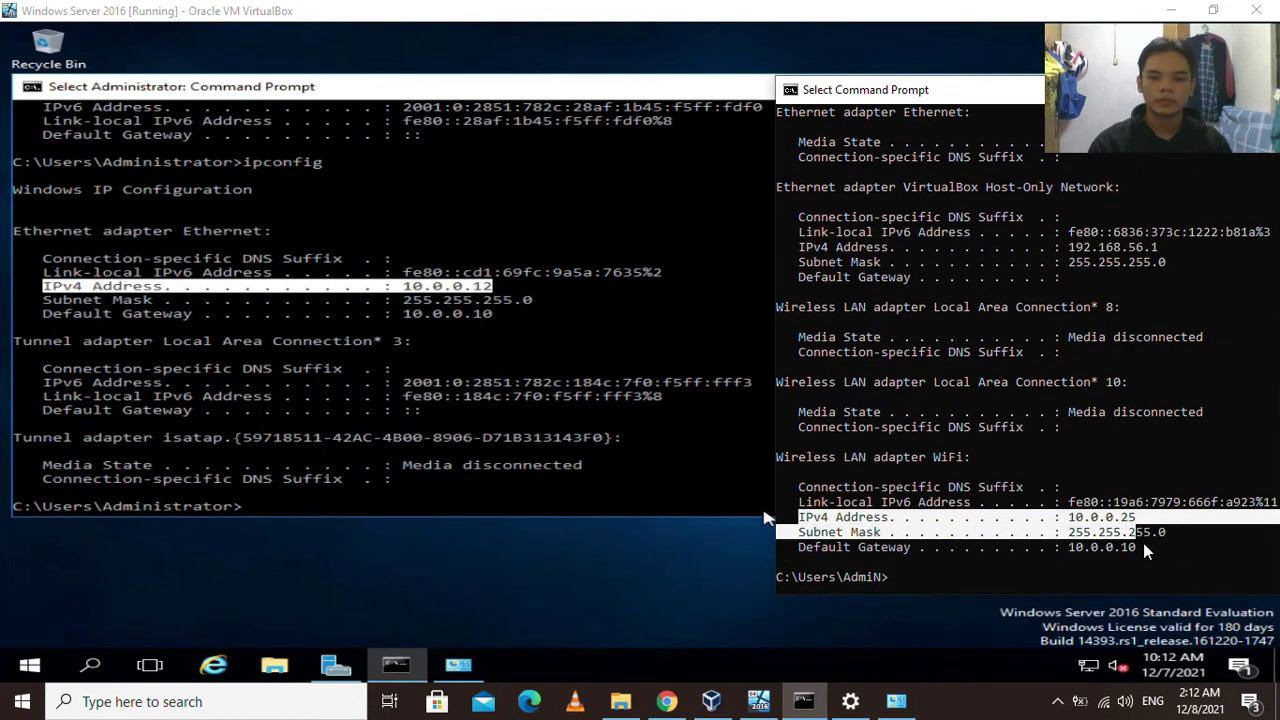
{"action": "left_click", "coordinate": [901, 577]}
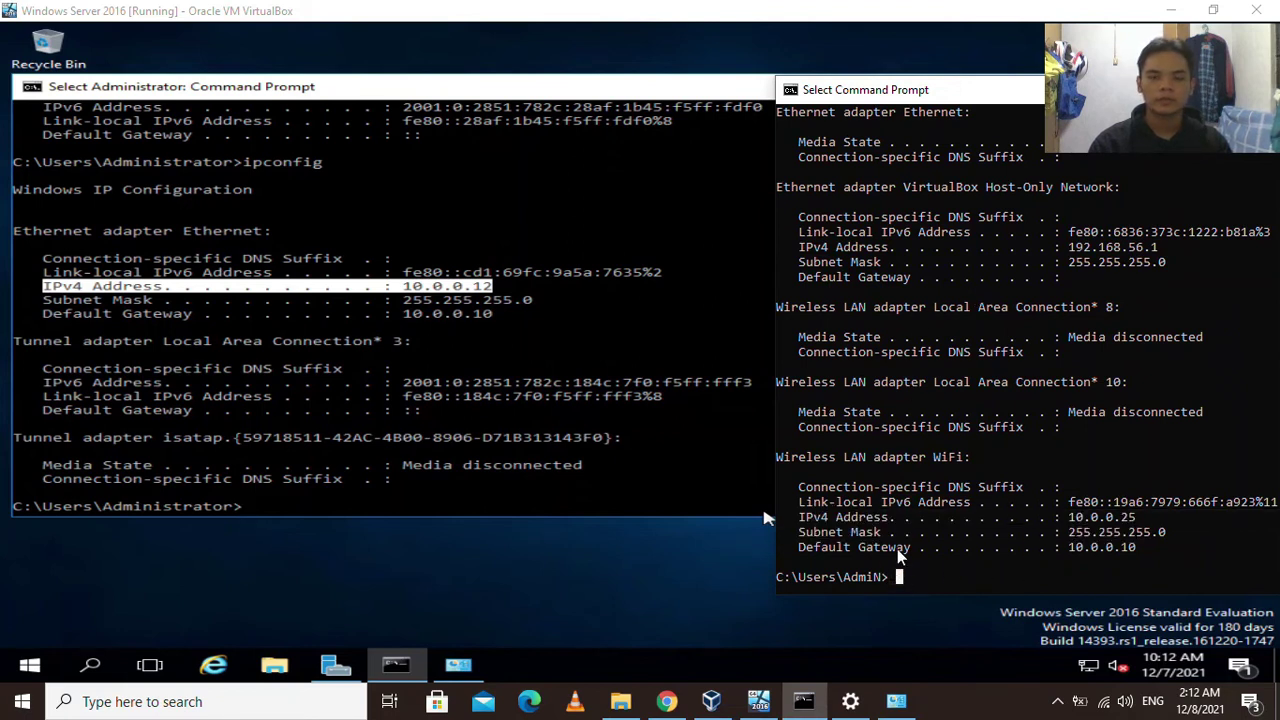
Ping 10.0.0.12 from the host and highlight the four replies and the host address 10.0.0.25.
{"action": "left_click", "coordinate": [378, 341]}
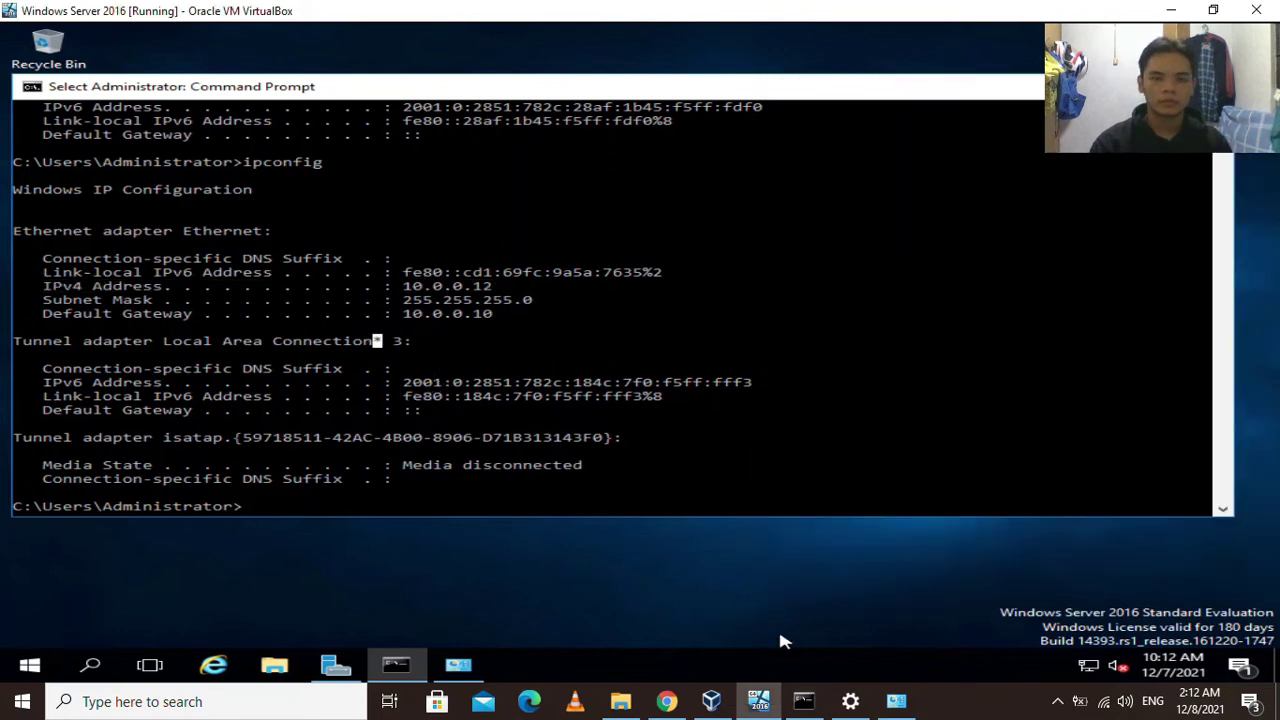
{"action": "left_click", "coordinate": [804, 701]}
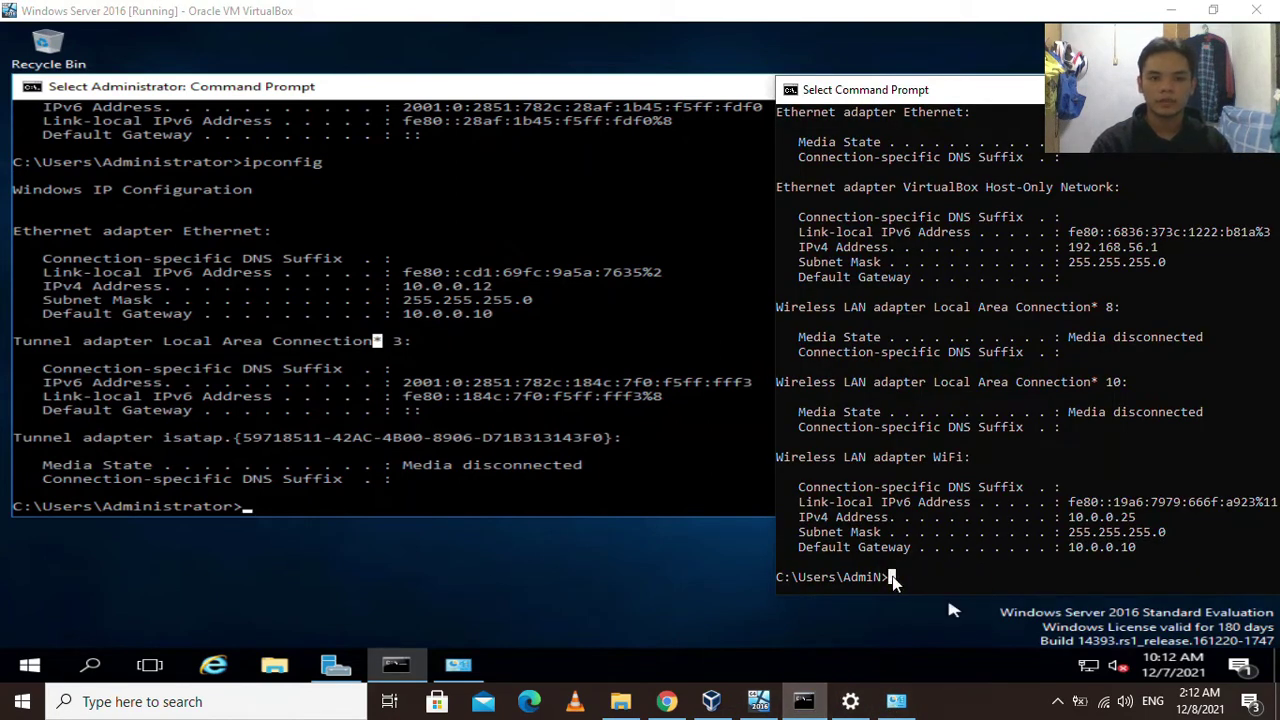
{"action": "key", "text": "Escape"}
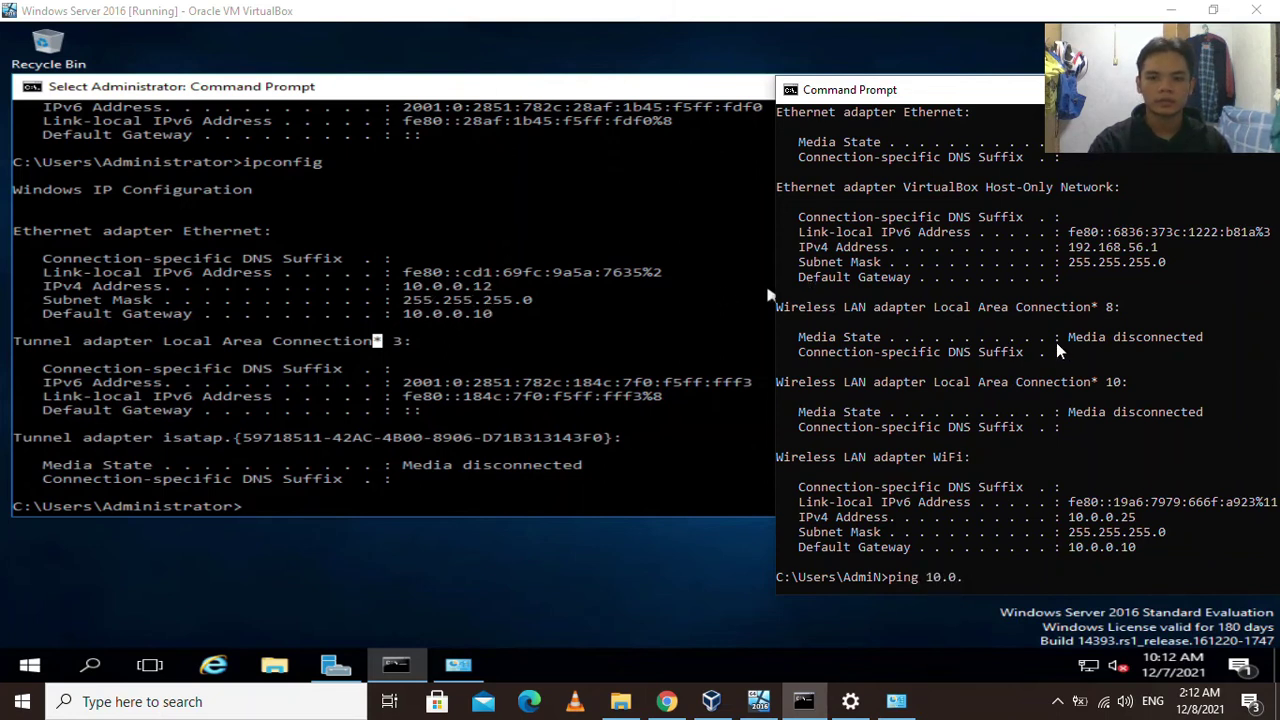
{"action": "key", "text": "Return"}
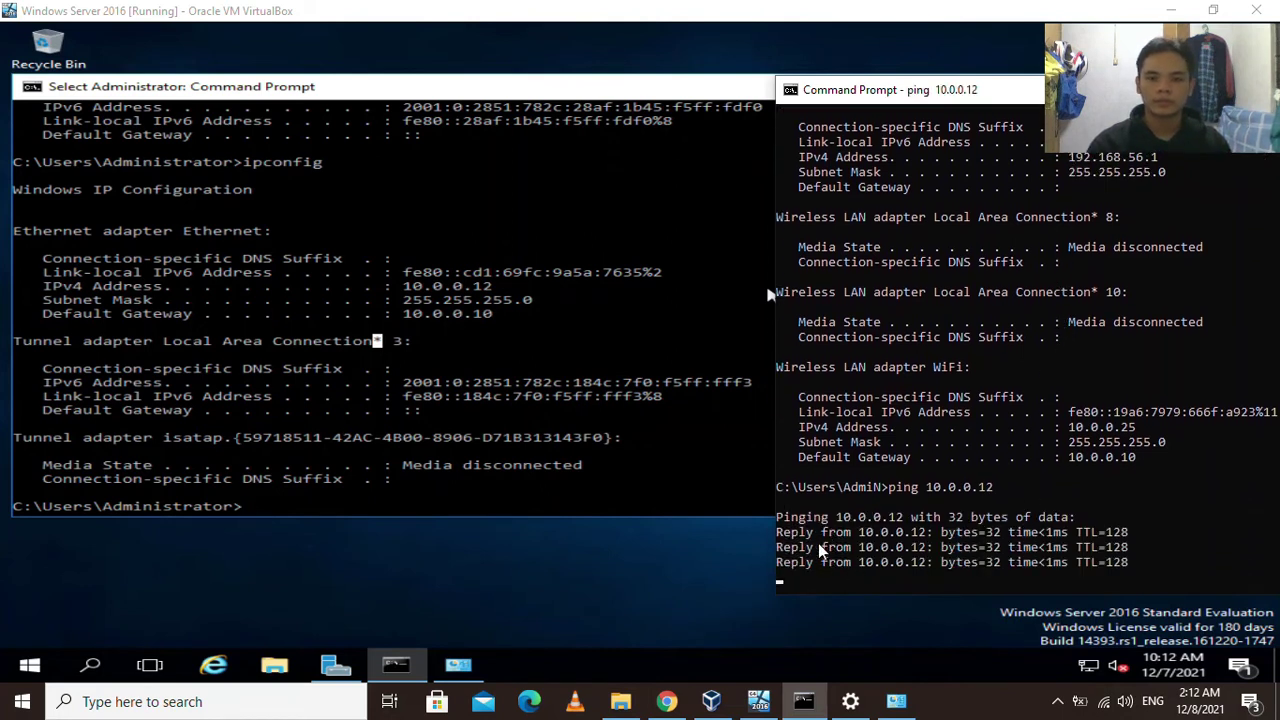
{"action": "left_click_drag", "start_coordinate": [1147, 556], "coordinate": [780, 415]}
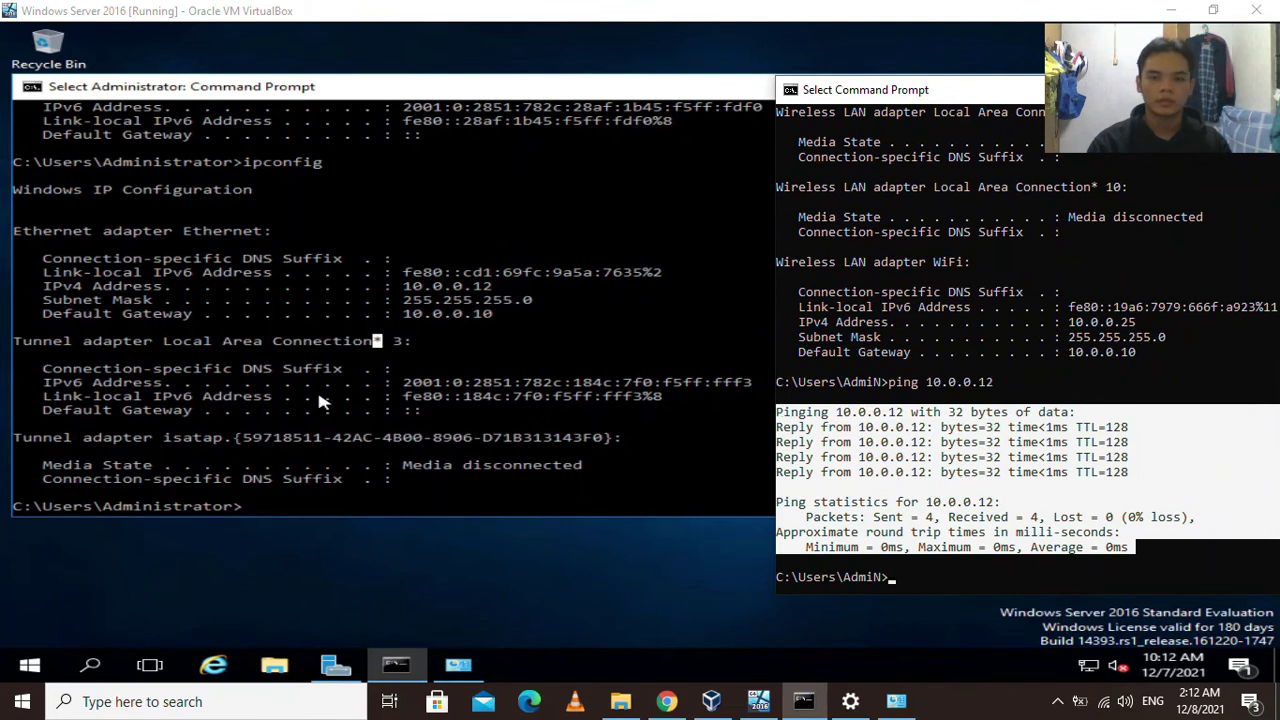
{"action": "left_click", "coordinate": [372, 437]}
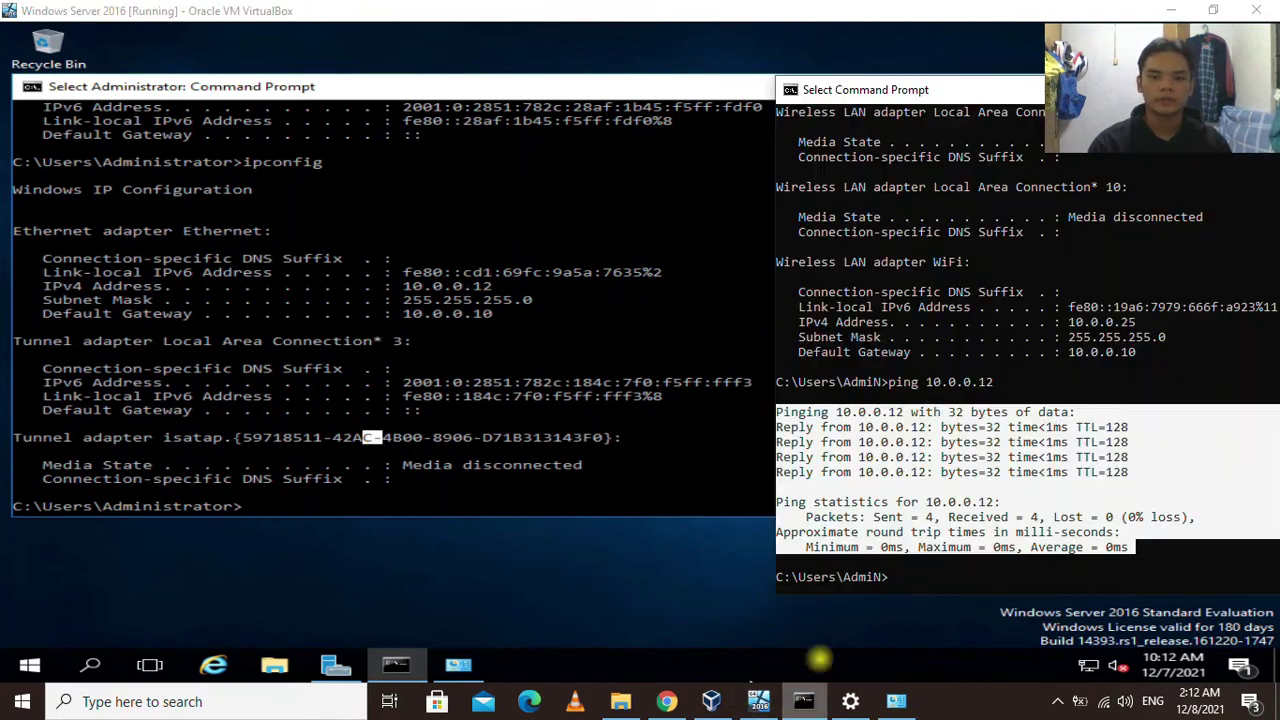
{"action": "left_click", "coordinate": [803, 701]}
{"action": "left_click_drag", "start_coordinate": [1140, 325], "coordinate": [799, 323]}
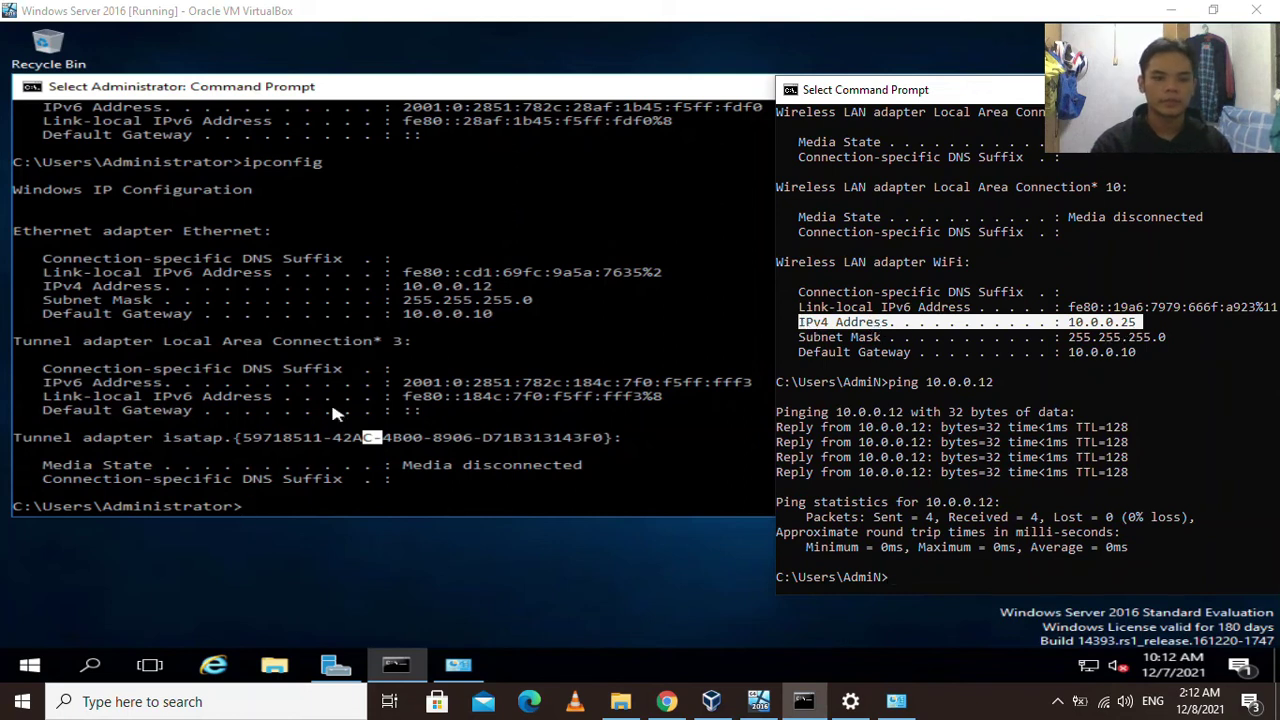
{"action": "left_click", "coordinate": [258, 506]}
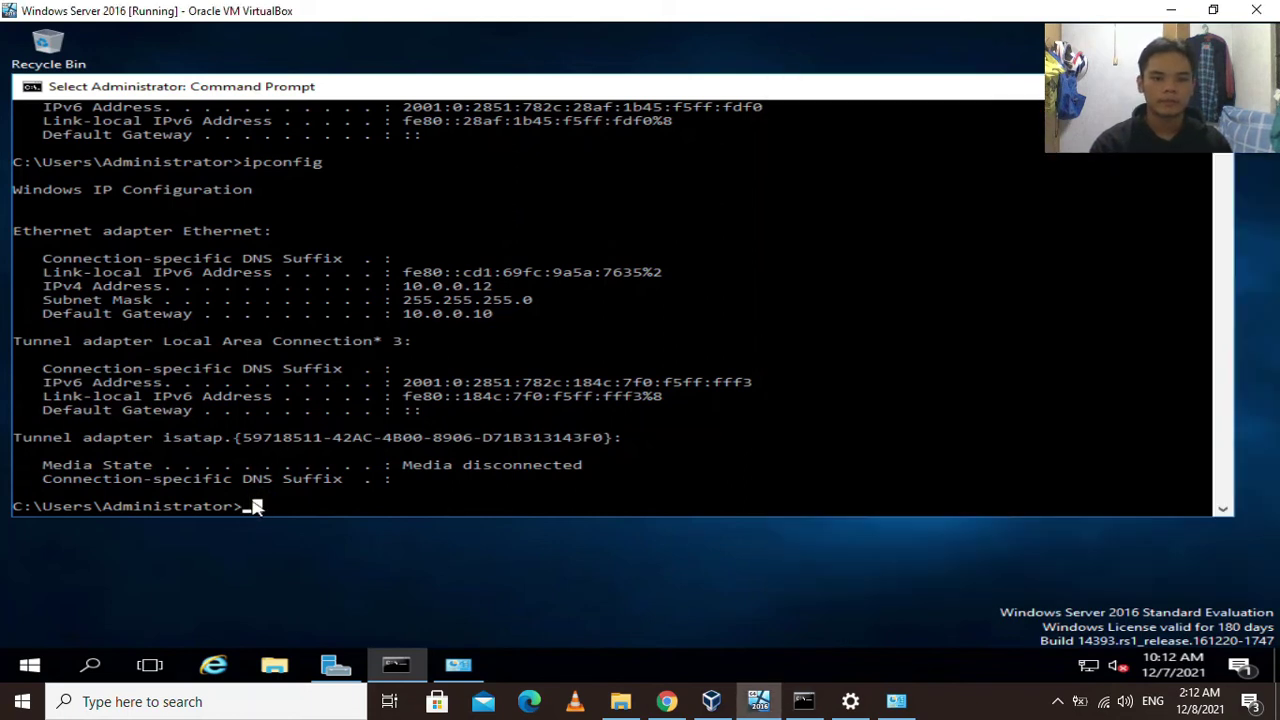
Ping 10.0.0.25 from the server and compare its replies with the host's ping results.
{"action": "type", "text": "ping 10.0.0"}
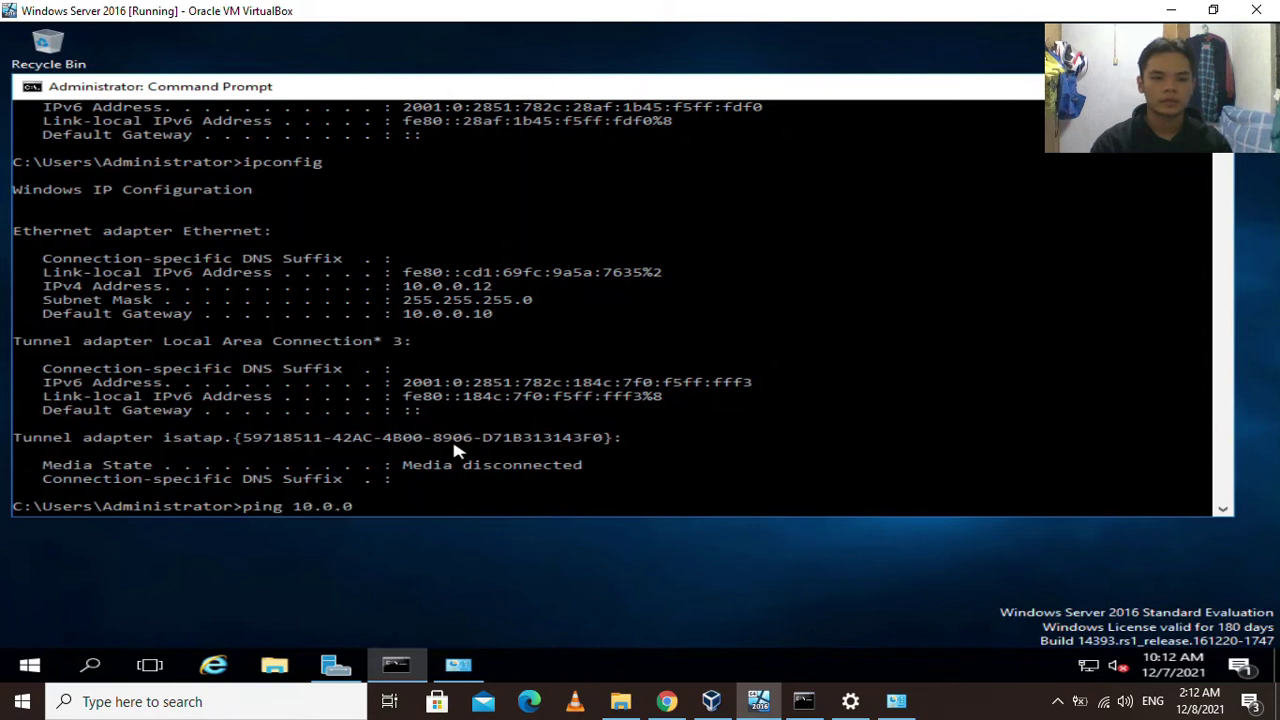
{"action": "type", "text": ".25"}
{"action": "key", "text": "Return"}
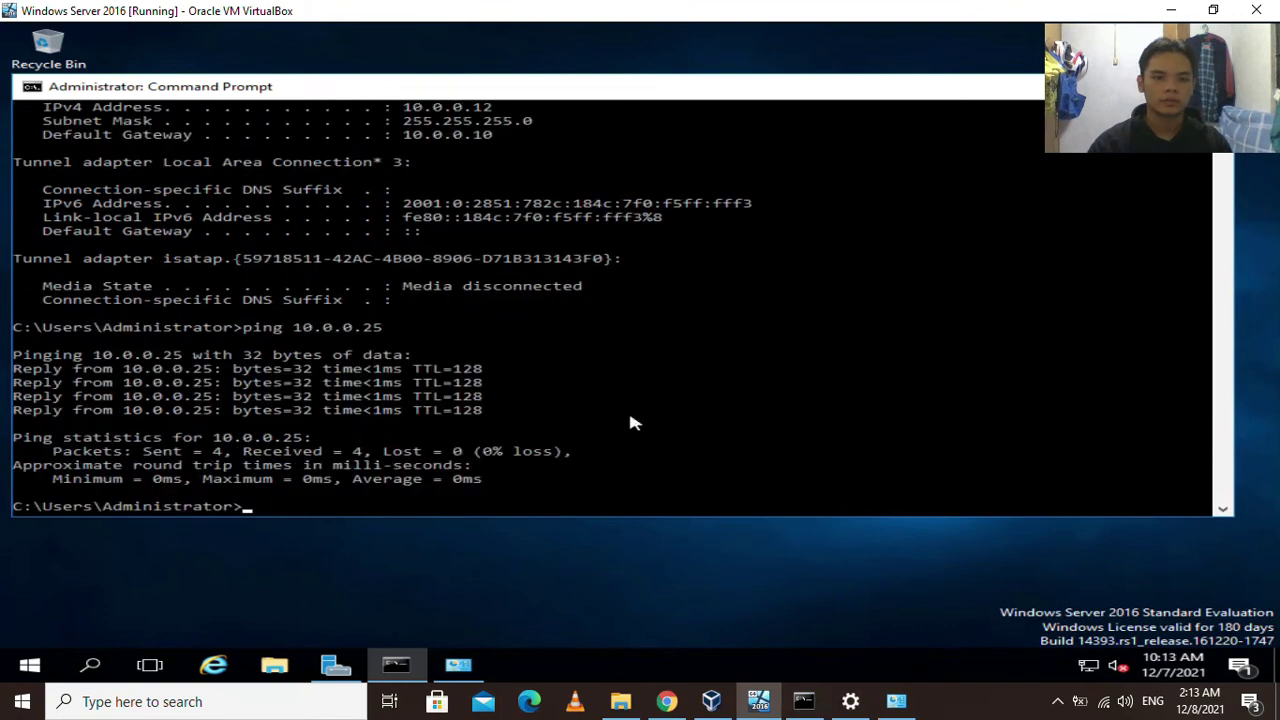
{"action": "left_click_drag", "start_coordinate": [488, 480], "coordinate": [26, 358]}
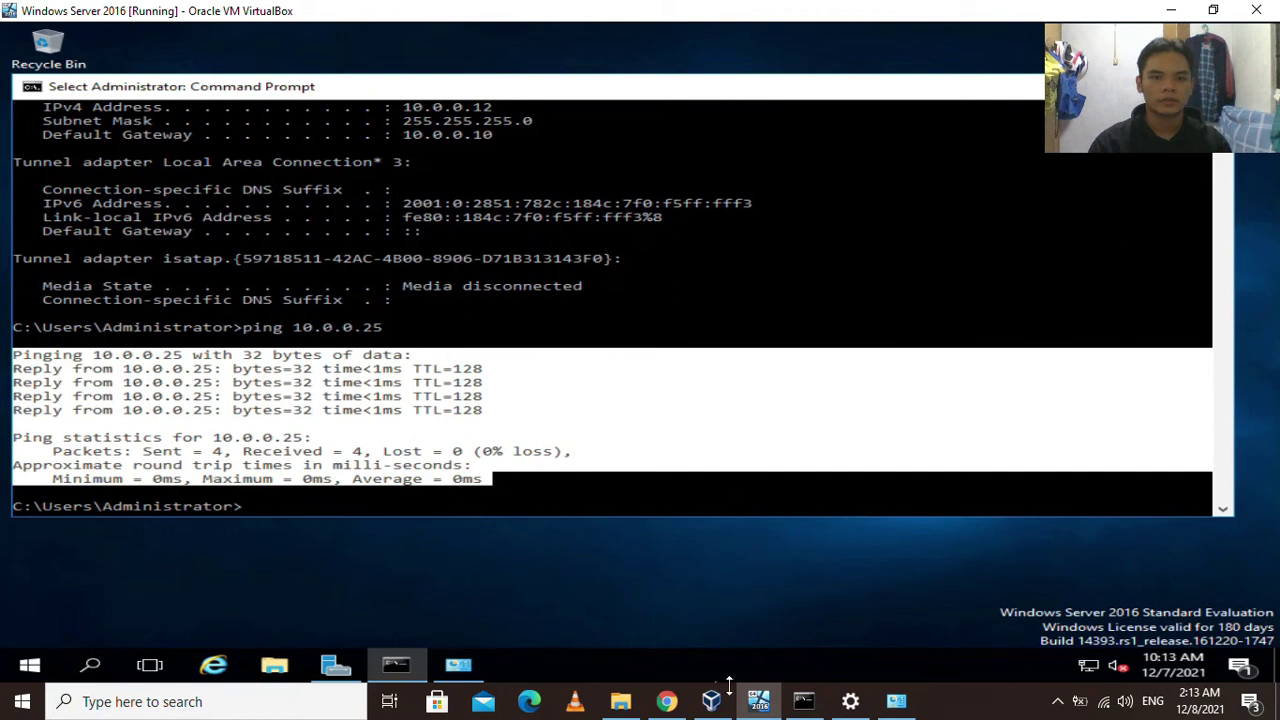
{"action": "left_click", "coordinate": [803, 701]}
{"action": "left_click_drag", "start_coordinate": [1145, 550], "coordinate": [779, 418]}
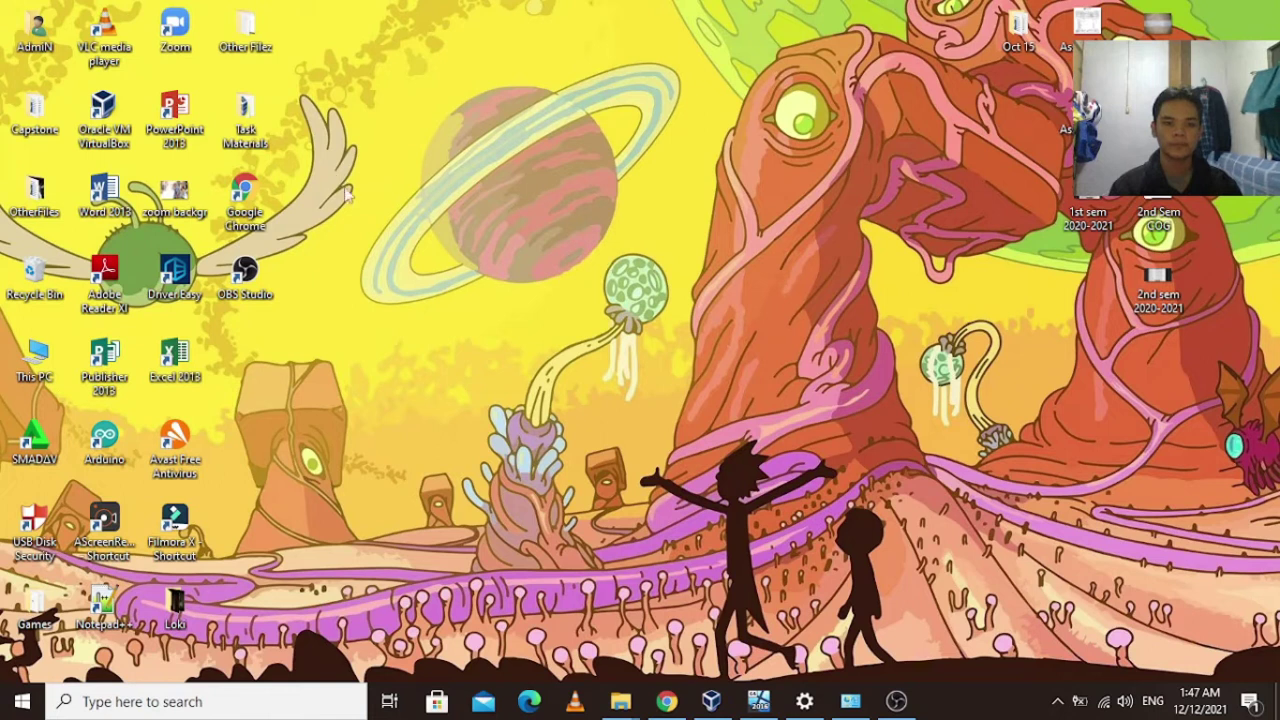
Search google.com for 'xampp', open apachefriends.org, and download the XAMPP for Windows 8.0.13 installer.
{"action": "left_click", "coordinate": [668, 703]}
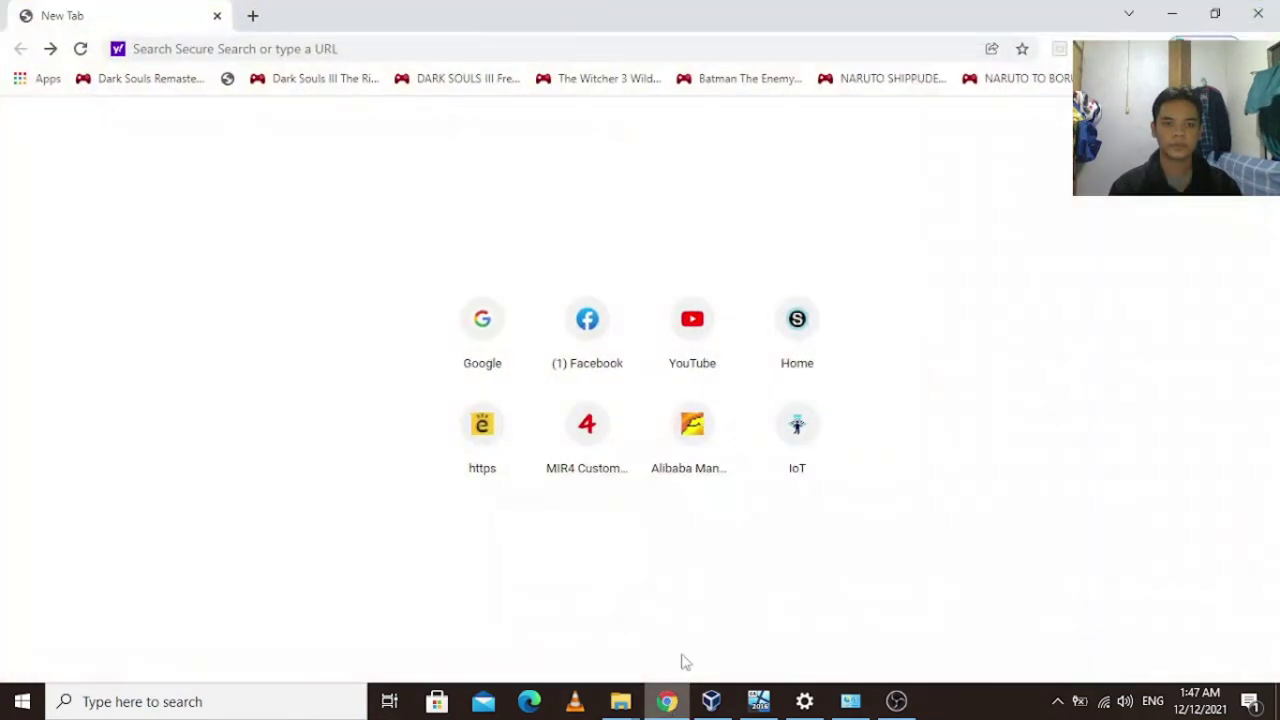
{"action": "left_click", "coordinate": [328, 48]}
{"action": "type", "text": "google"}
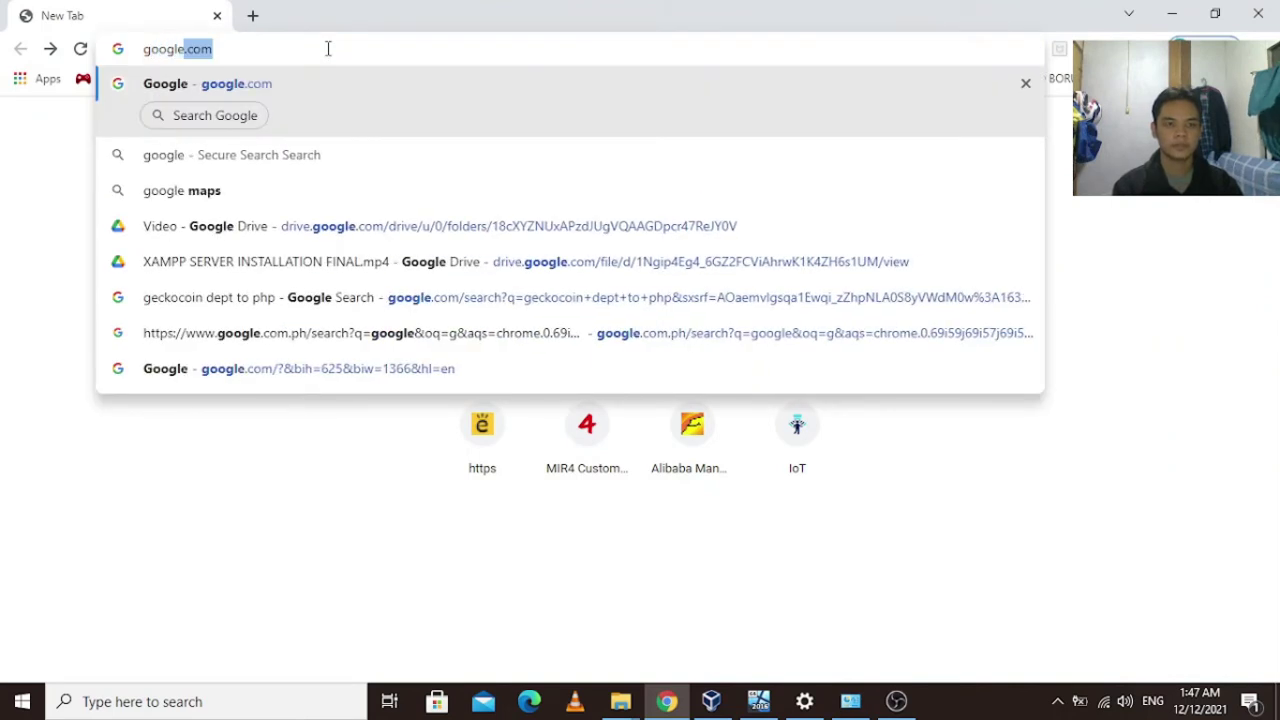
{"action": "type", "text": ".com"}
{"action": "key", "text": "Return"}
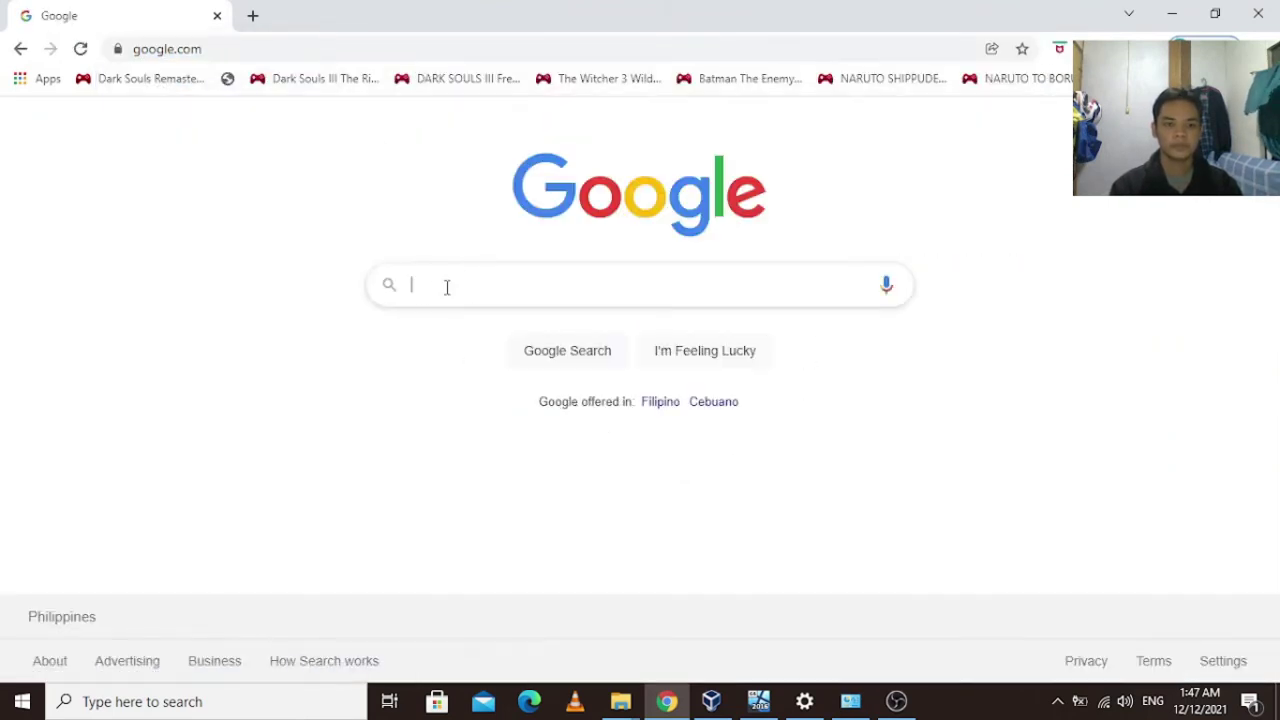
{"action": "type", "text": "xampp"}
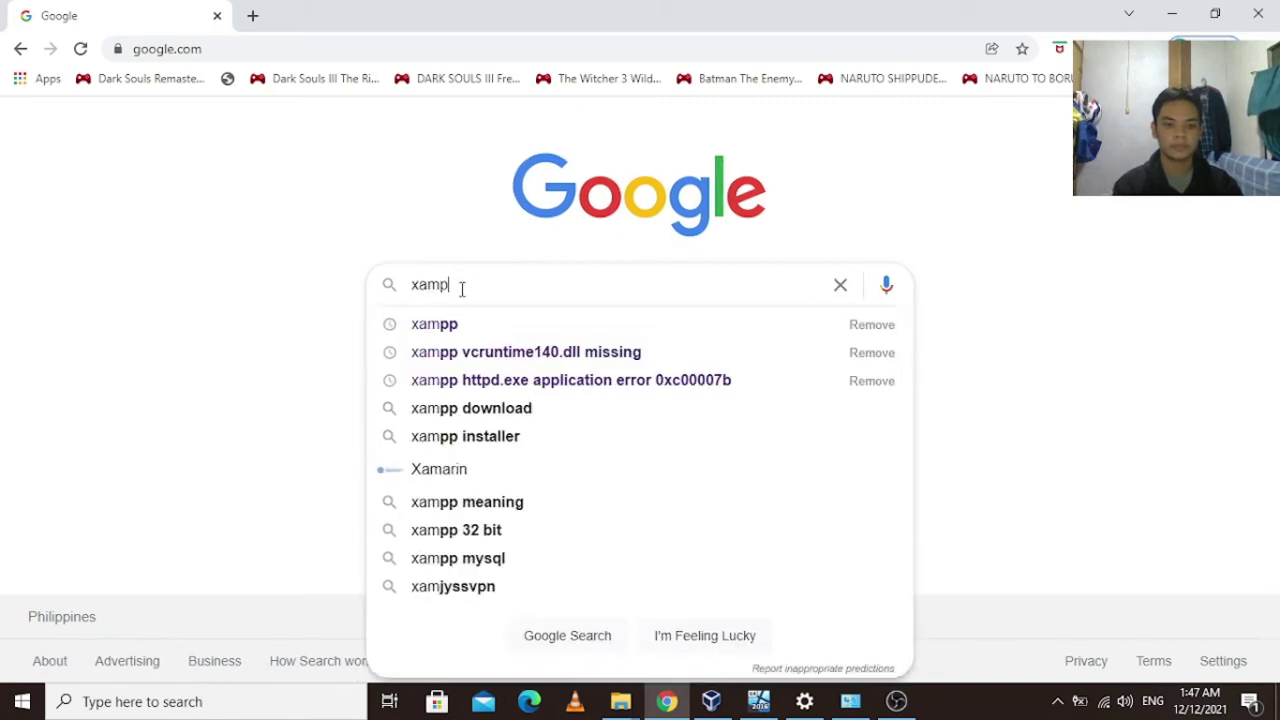
{"action": "key", "text": "Return"}
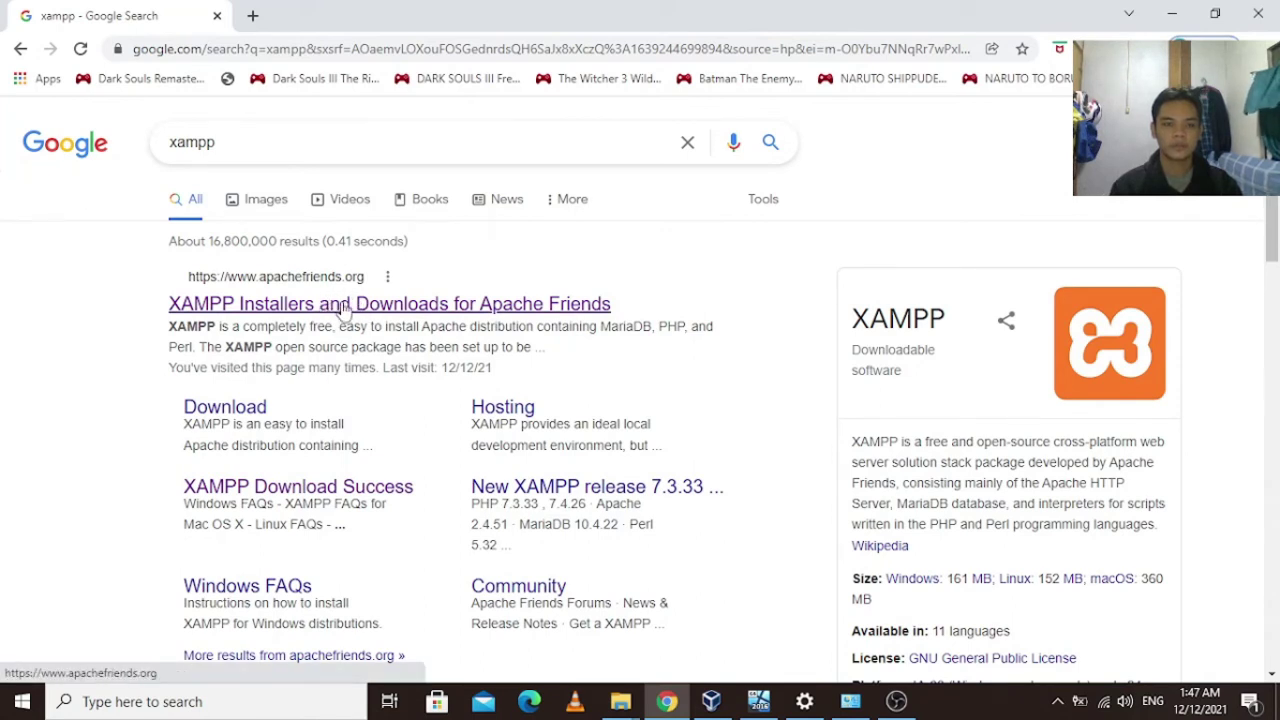
{"action": "left_click", "coordinate": [342, 310]}
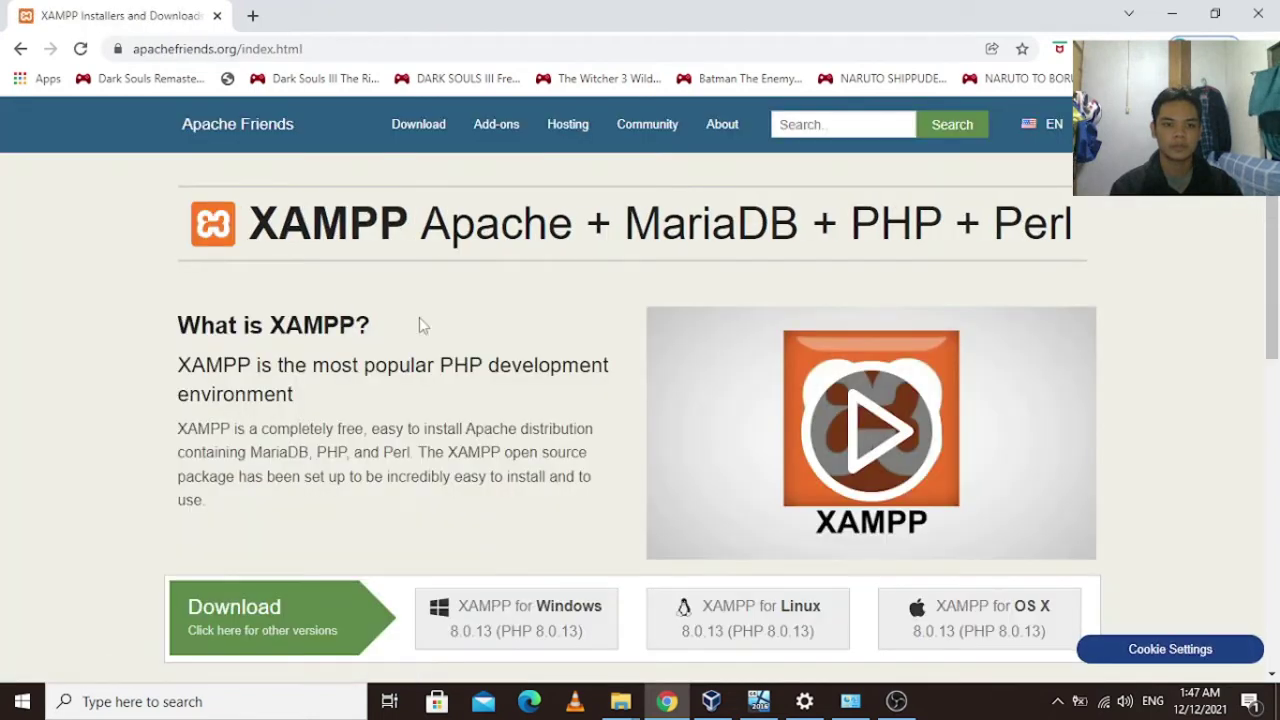
{"action": "scroll", "coordinate": [420, 318], "scroll_direction": "down", "scroll_amount": 1}
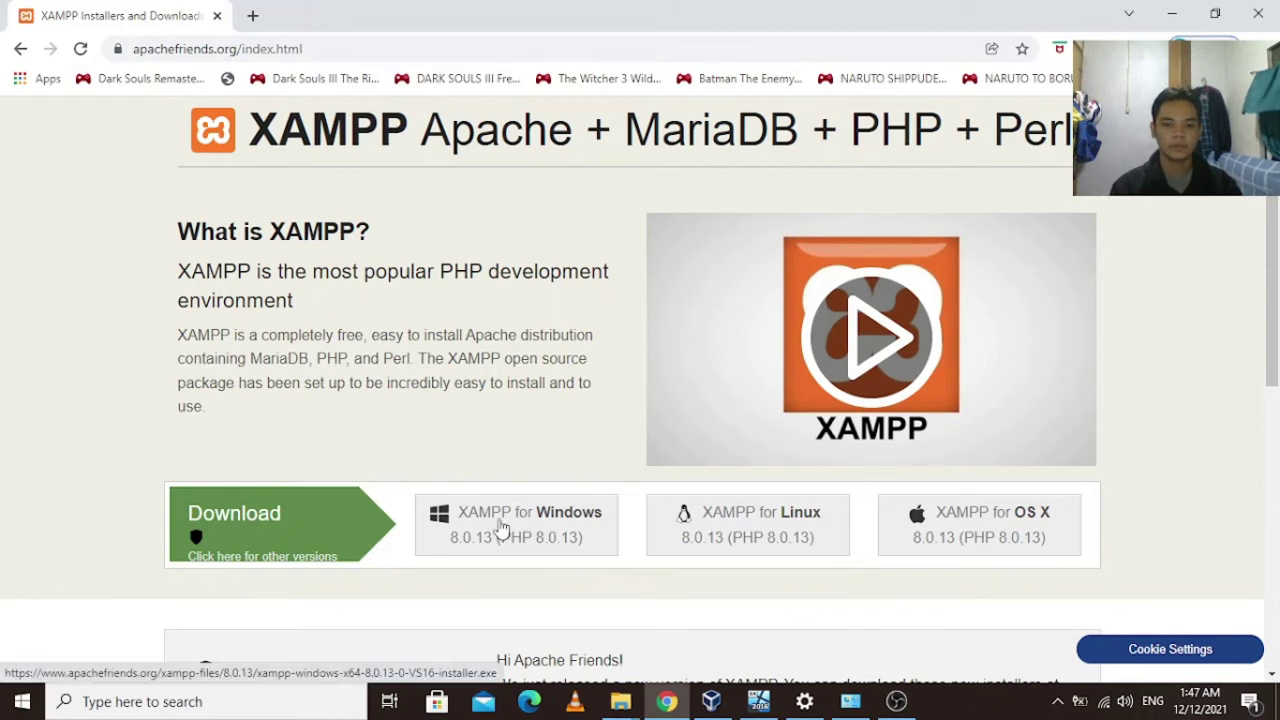
{"action": "left_click", "coordinate": [500, 527]}
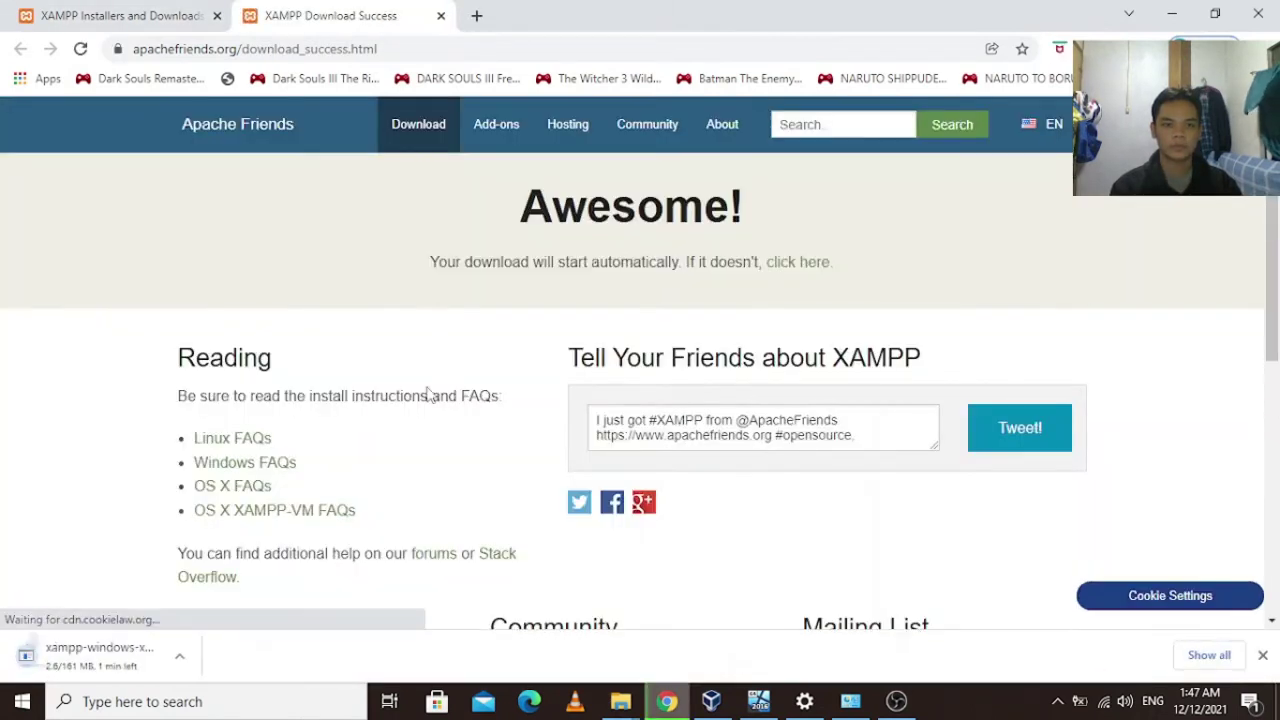
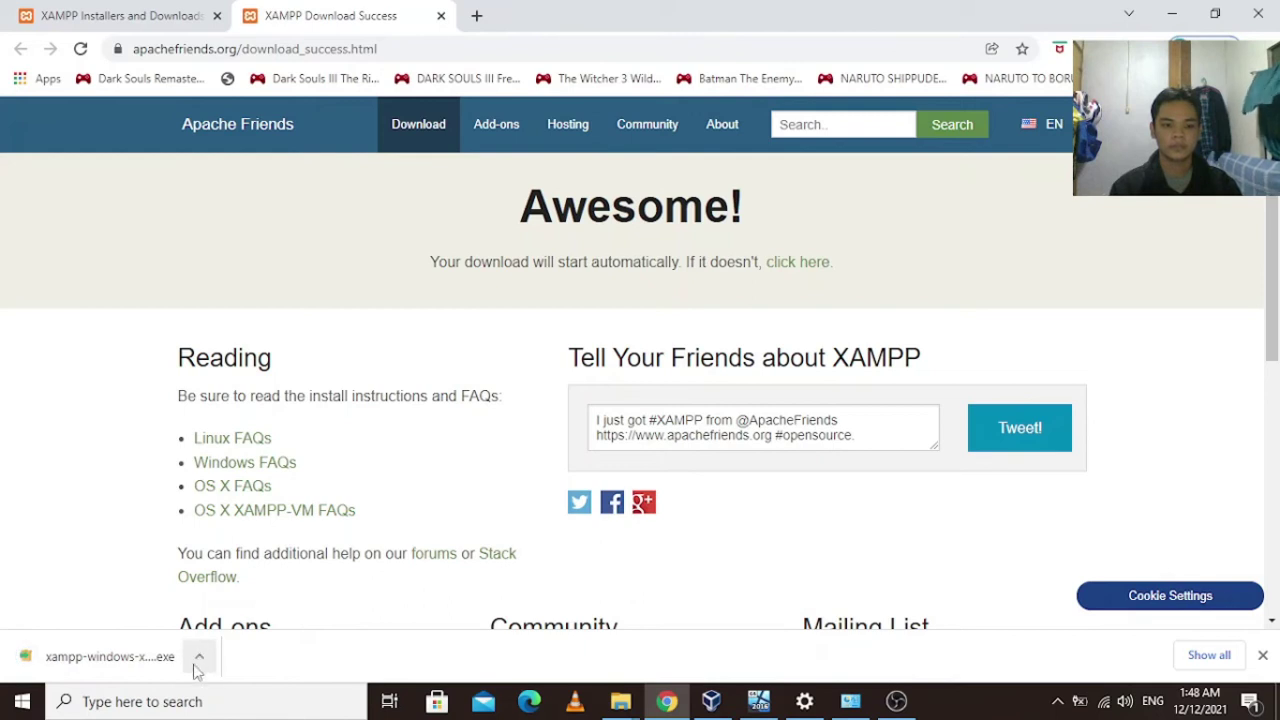
Move the downloaded XAMPP installer from Downloads into Desktop\Task Materials using cut and paste.
{"action": "left_click", "coordinate": [198, 662]}
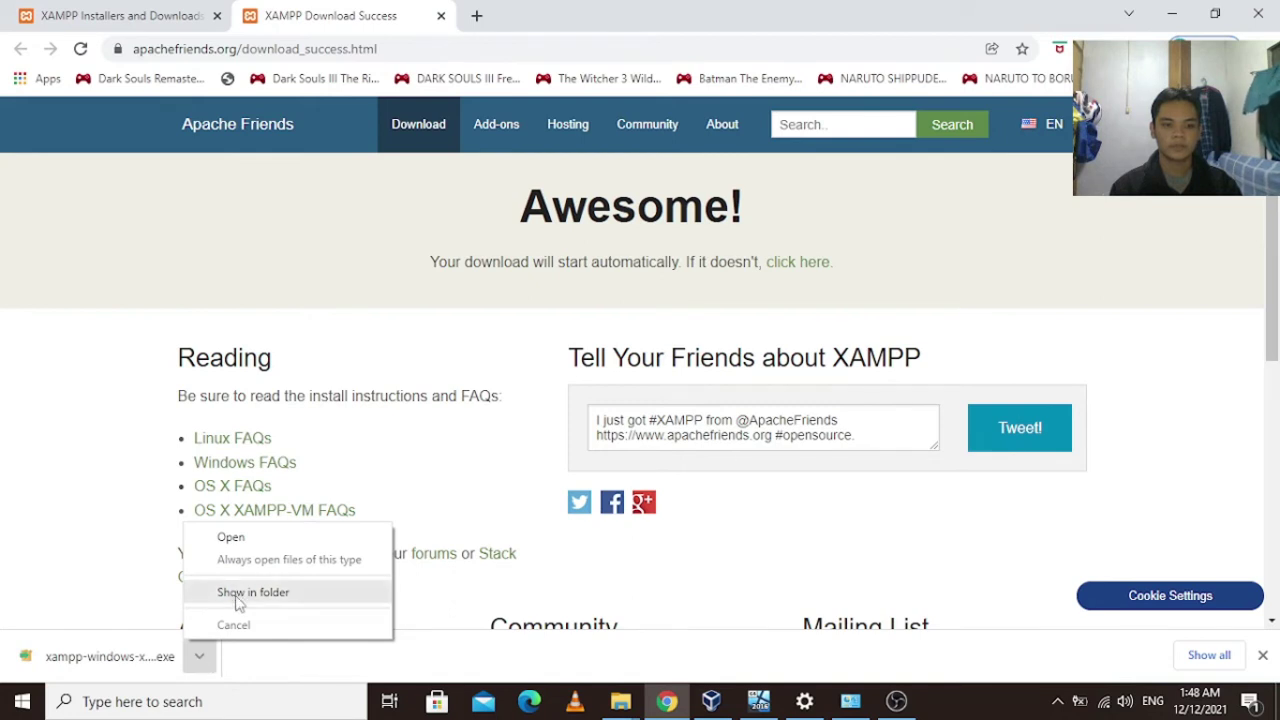
{"action": "left_click", "coordinate": [275, 596]}
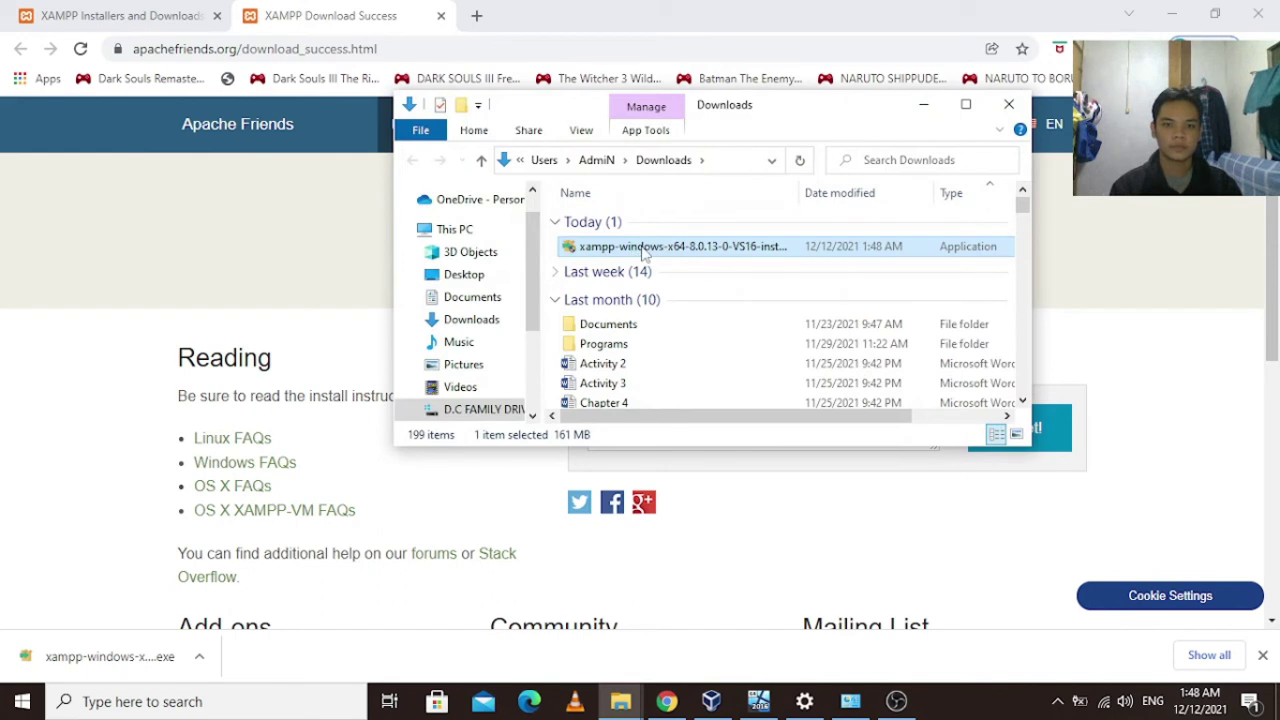
{"action": "right_click", "coordinate": [641, 251]}
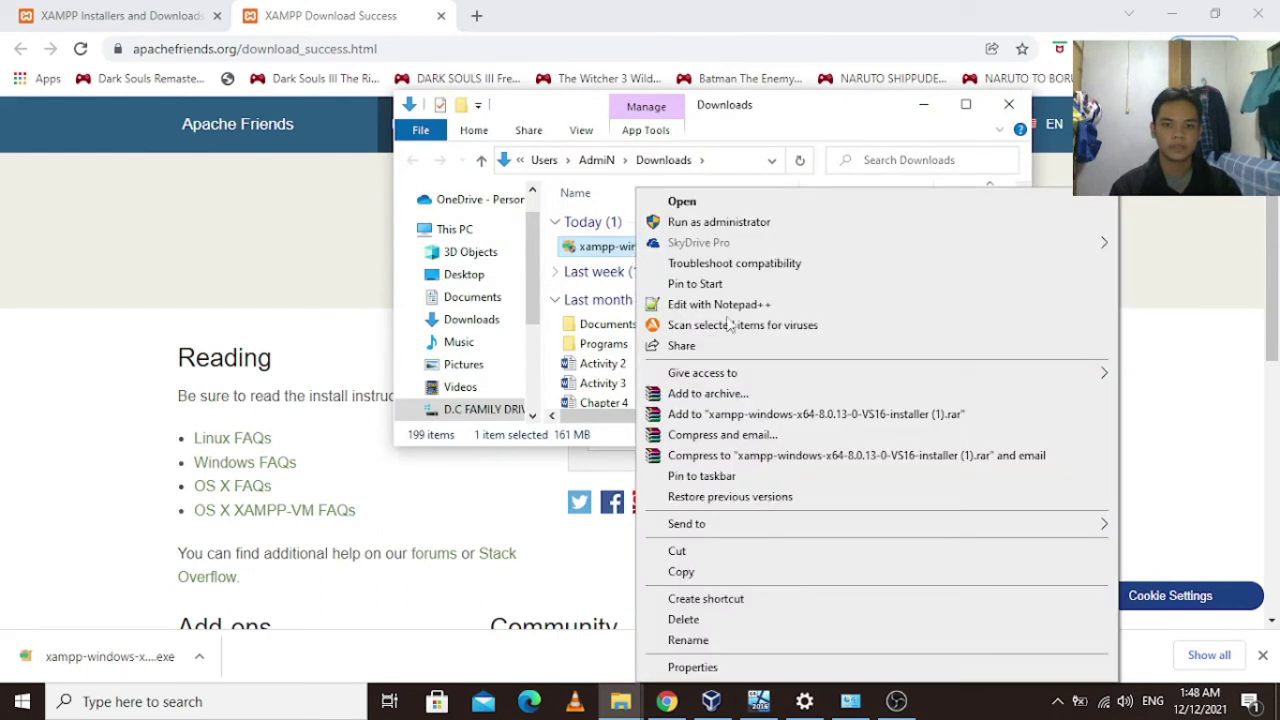
{"action": "left_click", "coordinate": [700, 553]}
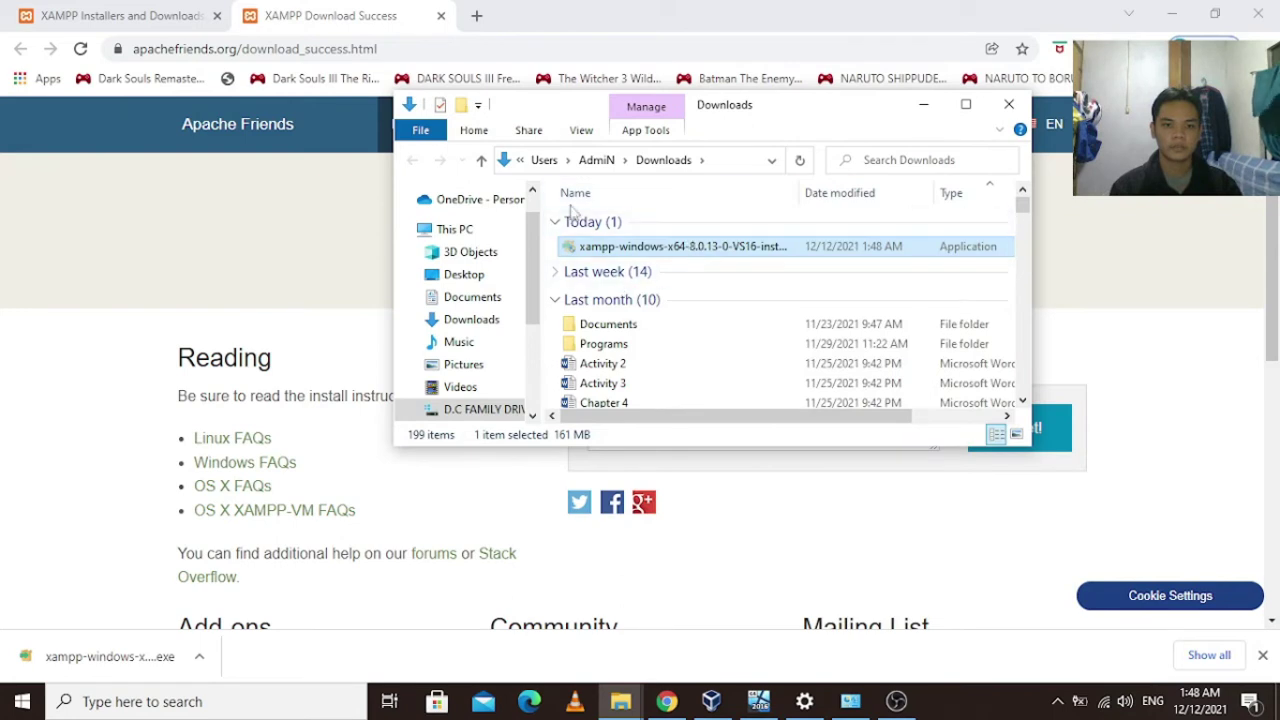
{"action": "left_click", "coordinate": [497, 277]}
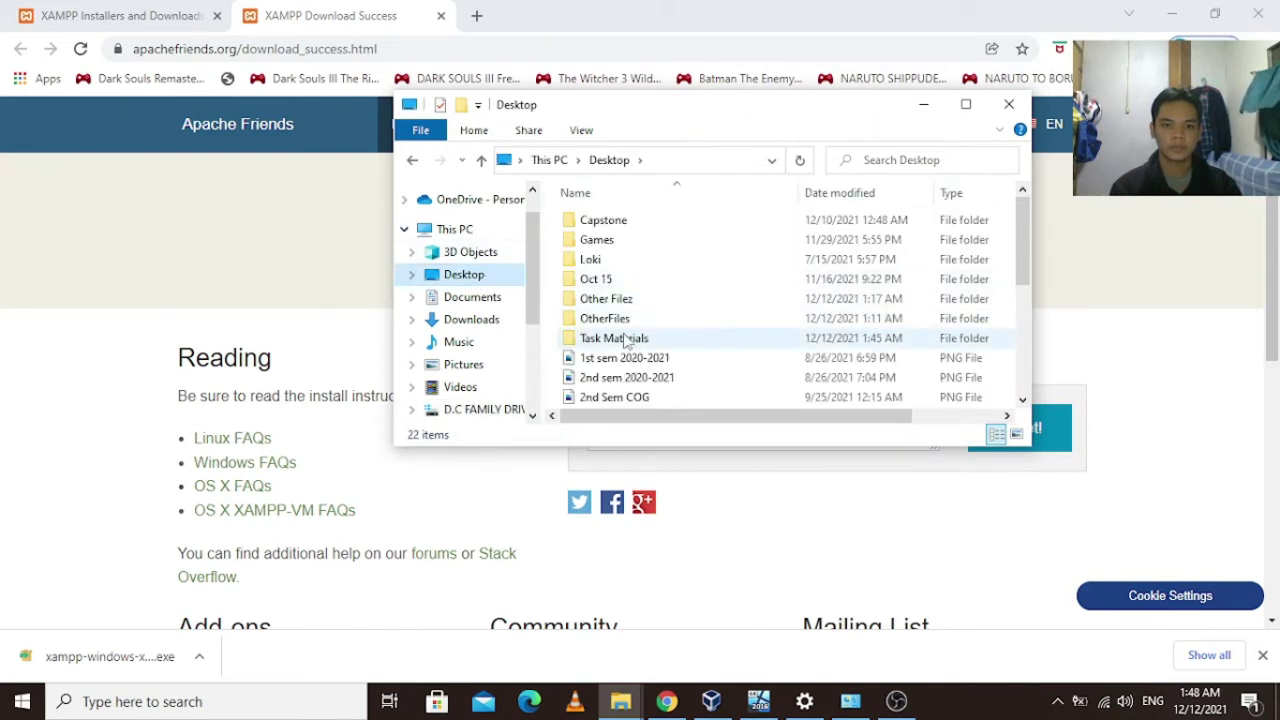
{"action": "double_click", "coordinate": [632, 341]}
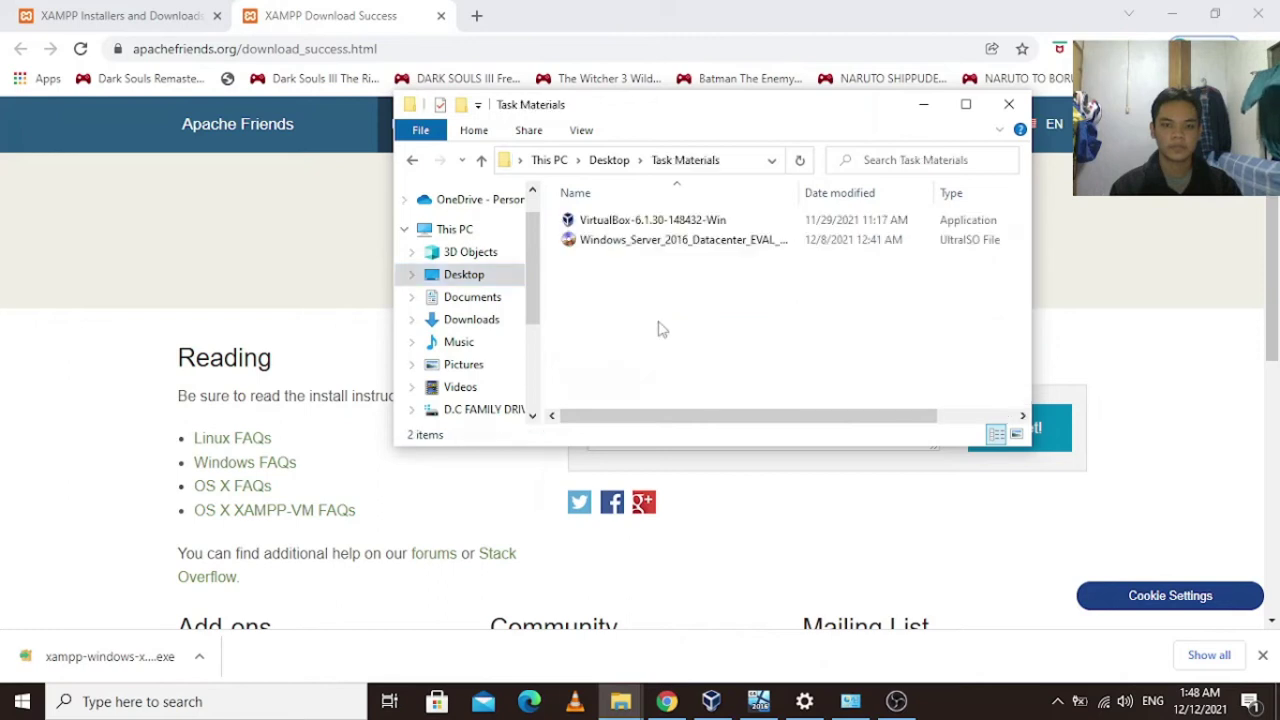
{"action": "right_click", "coordinate": [618, 280]}
{"action": "left_click", "coordinate": [677, 396]}
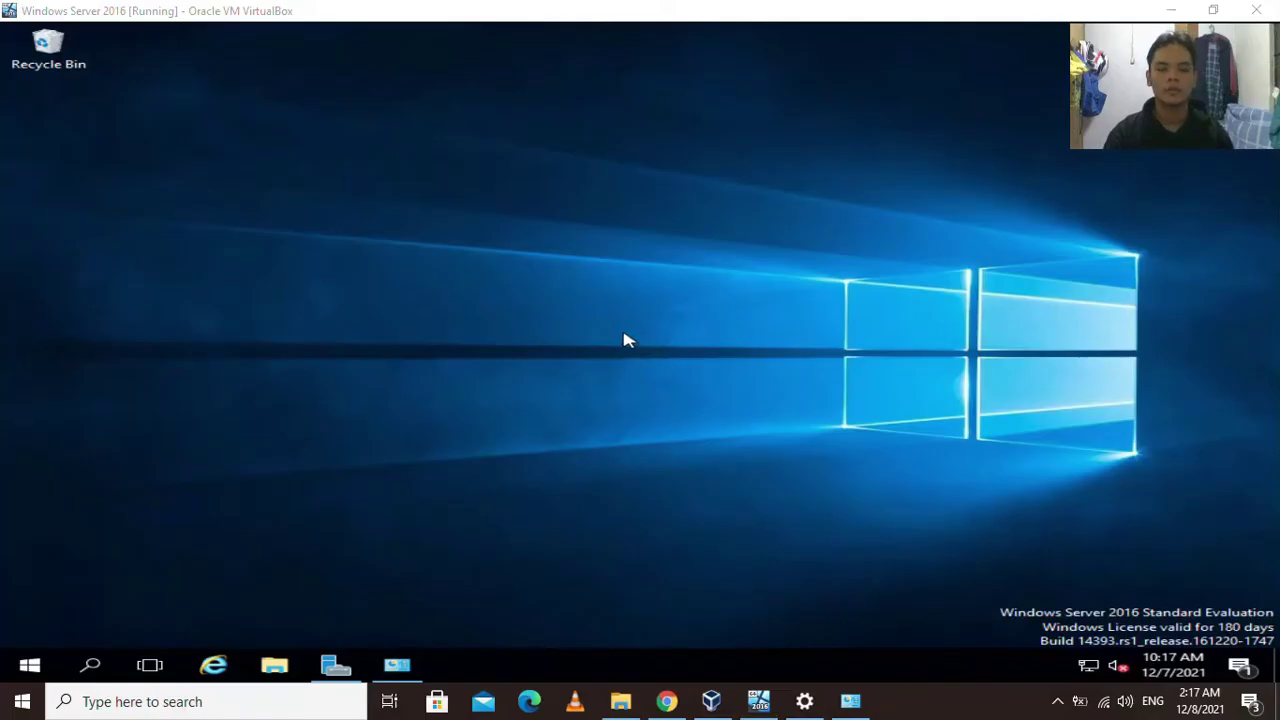
Minimize the VM and open the Sharing properties of the host's Task Materials folder.
{"action": "mouse_move", "coordinate": [852, 705]}
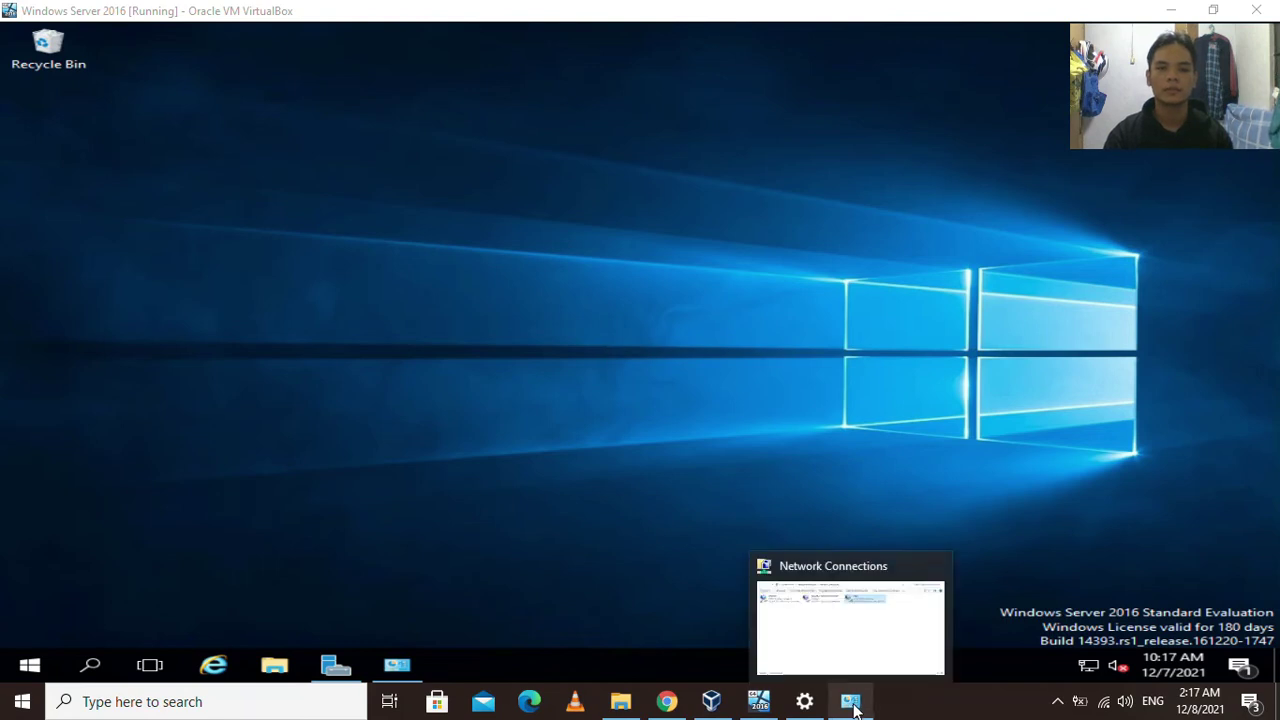
{"action": "left_click", "coordinate": [760, 703]}
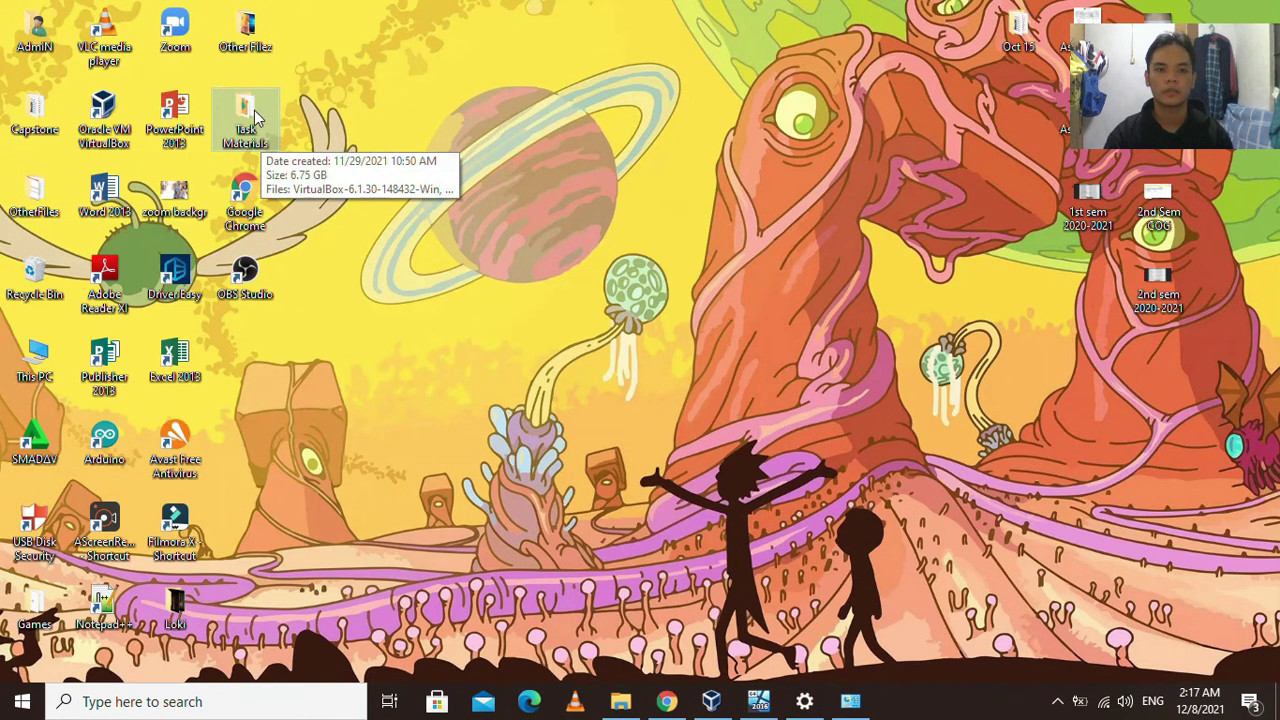
{"action": "right_click", "coordinate": [257, 107]}
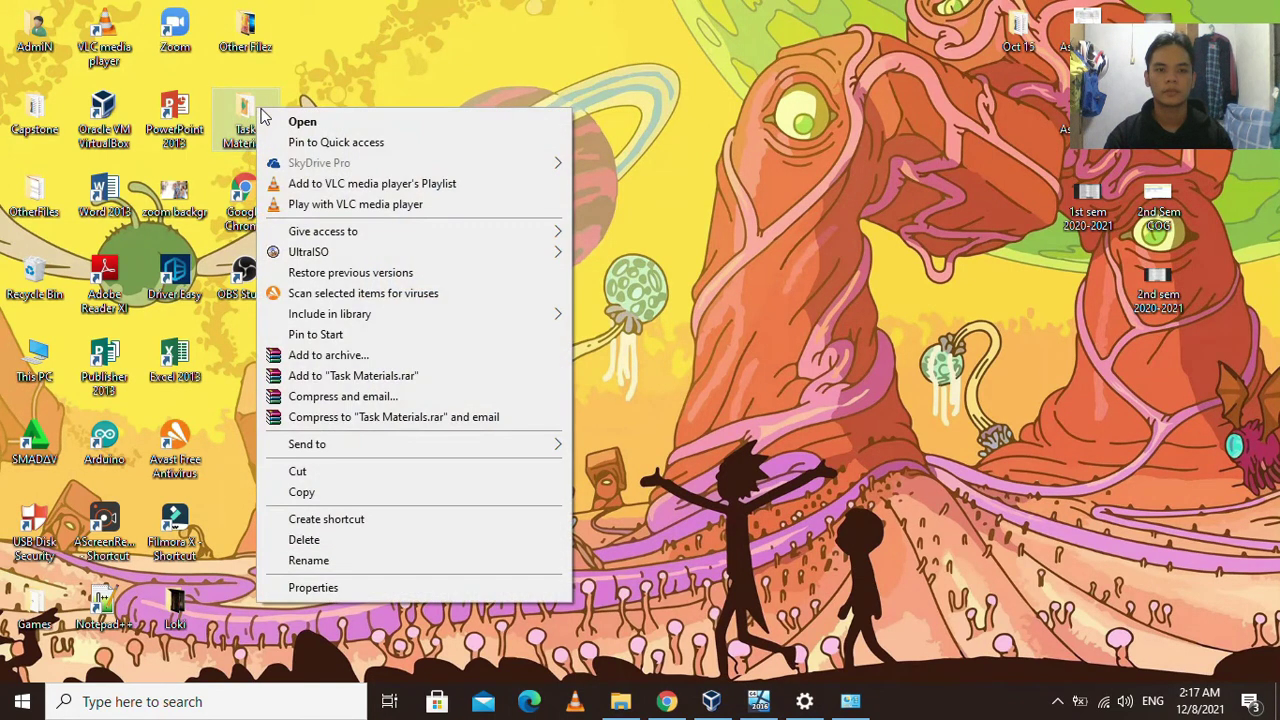
{"action": "left_click", "coordinate": [335, 589]}
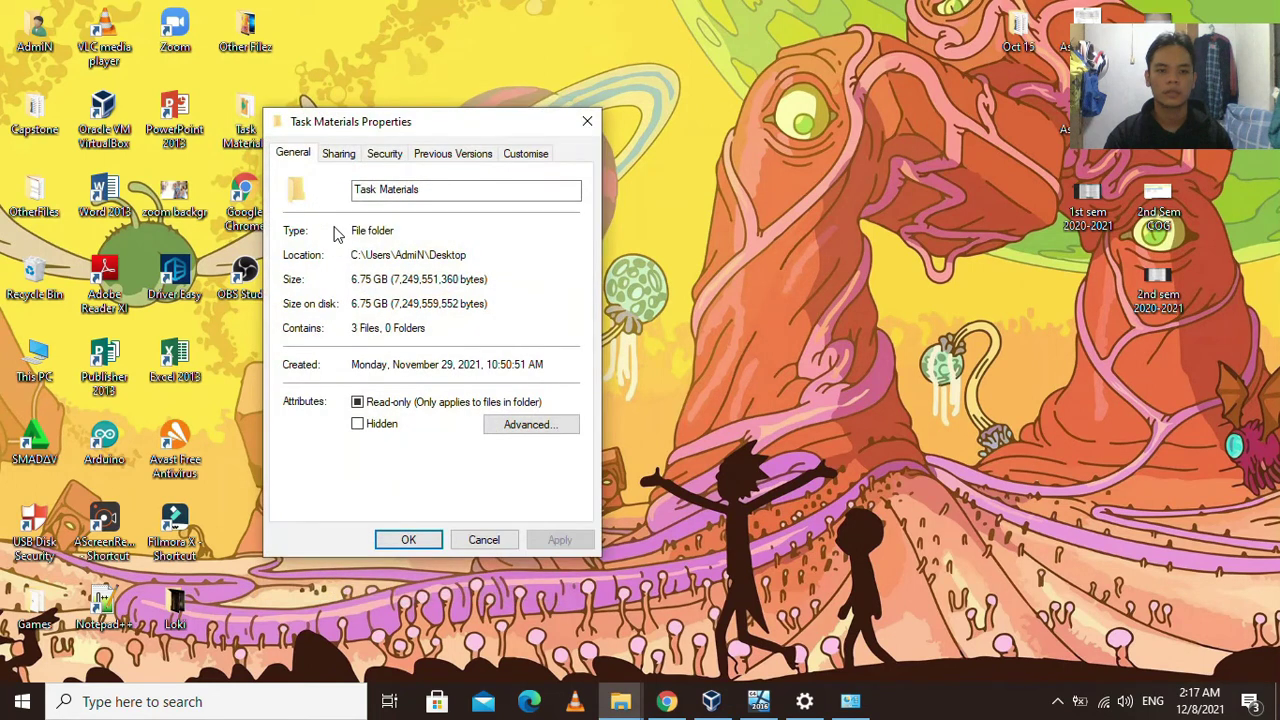
{"action": "left_click", "coordinate": [339, 155]}
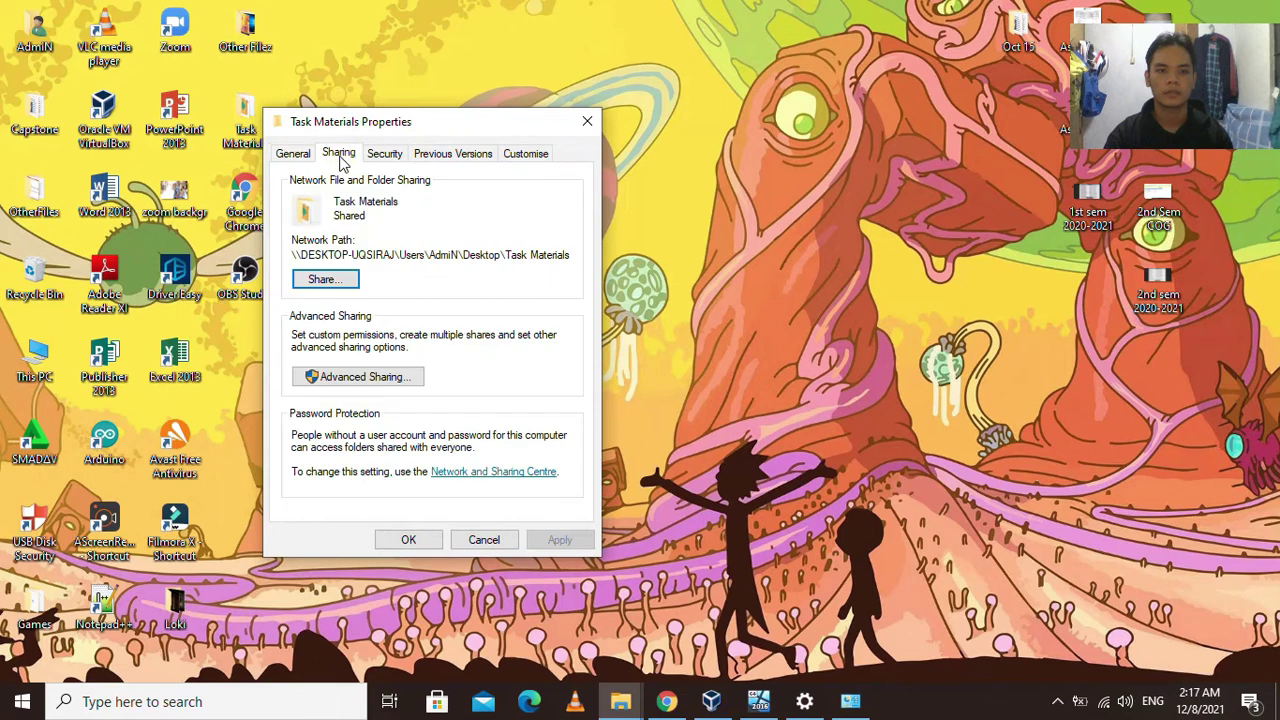
Add Everyone to the Task Materials share with Read/Write permission and confirm.
{"action": "left_click", "coordinate": [332, 282]}
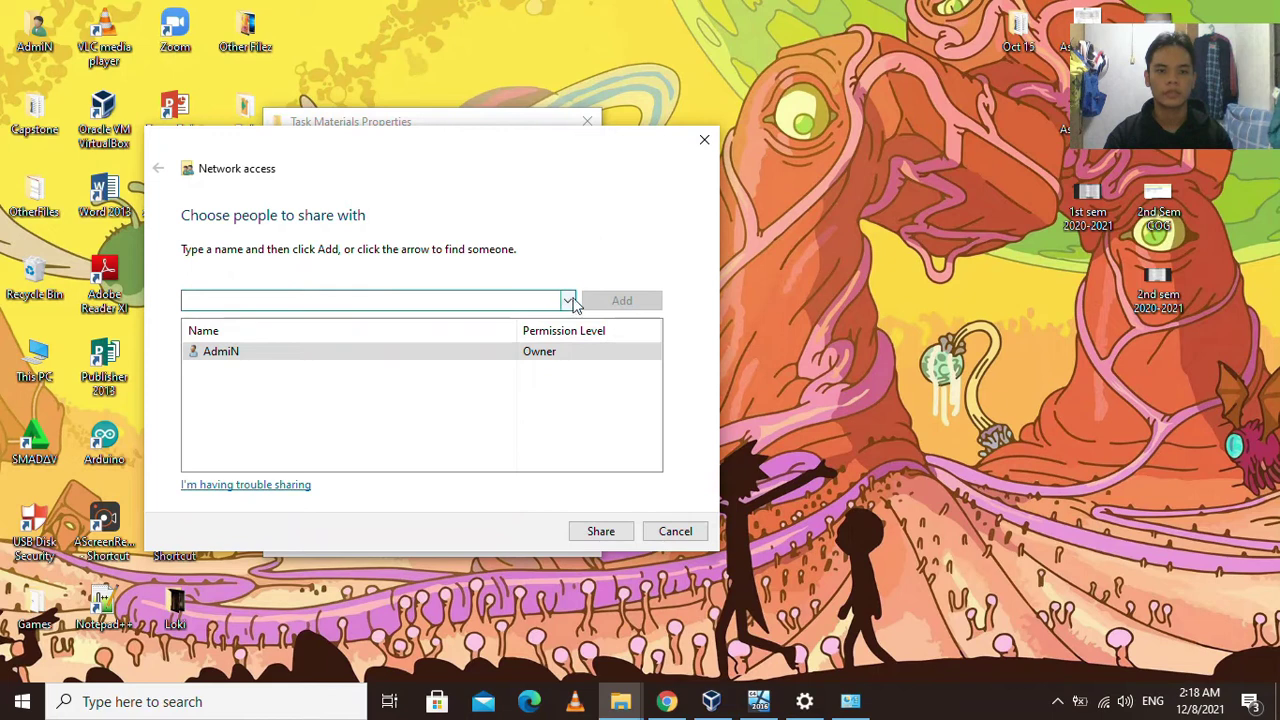
{"action": "left_click", "coordinate": [566, 302]}
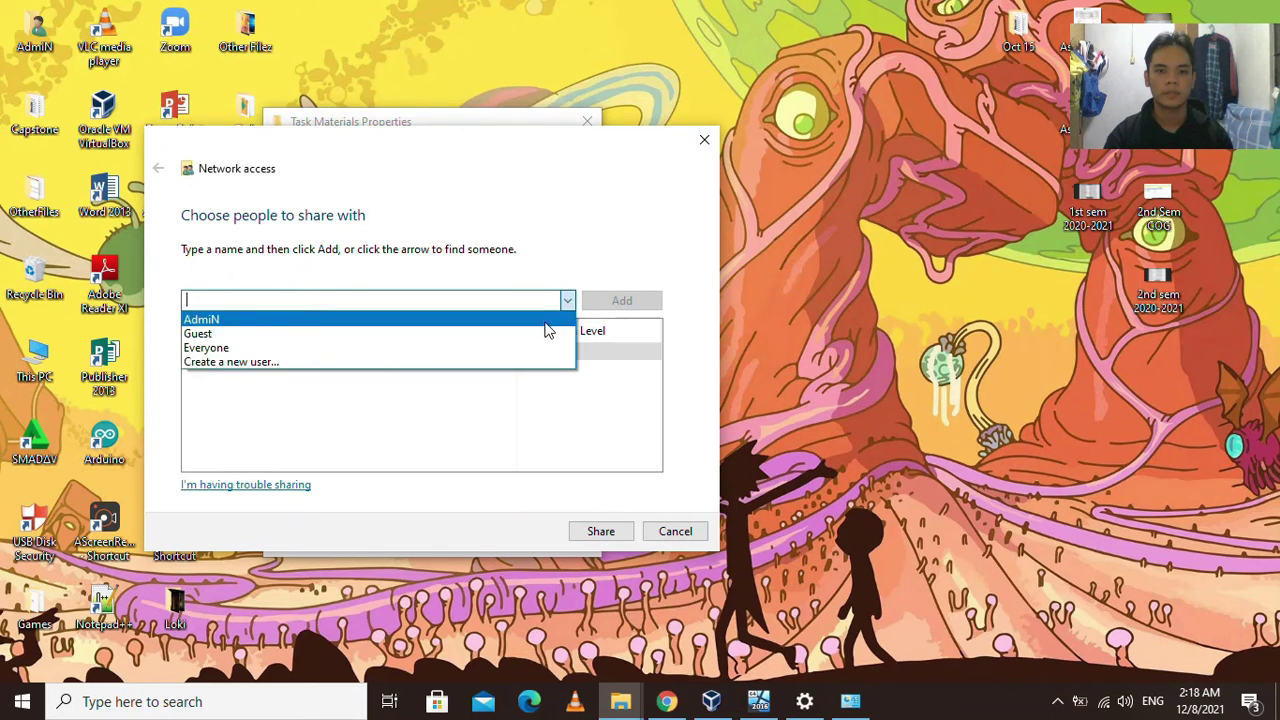
{"action": "left_click", "coordinate": [520, 348]}
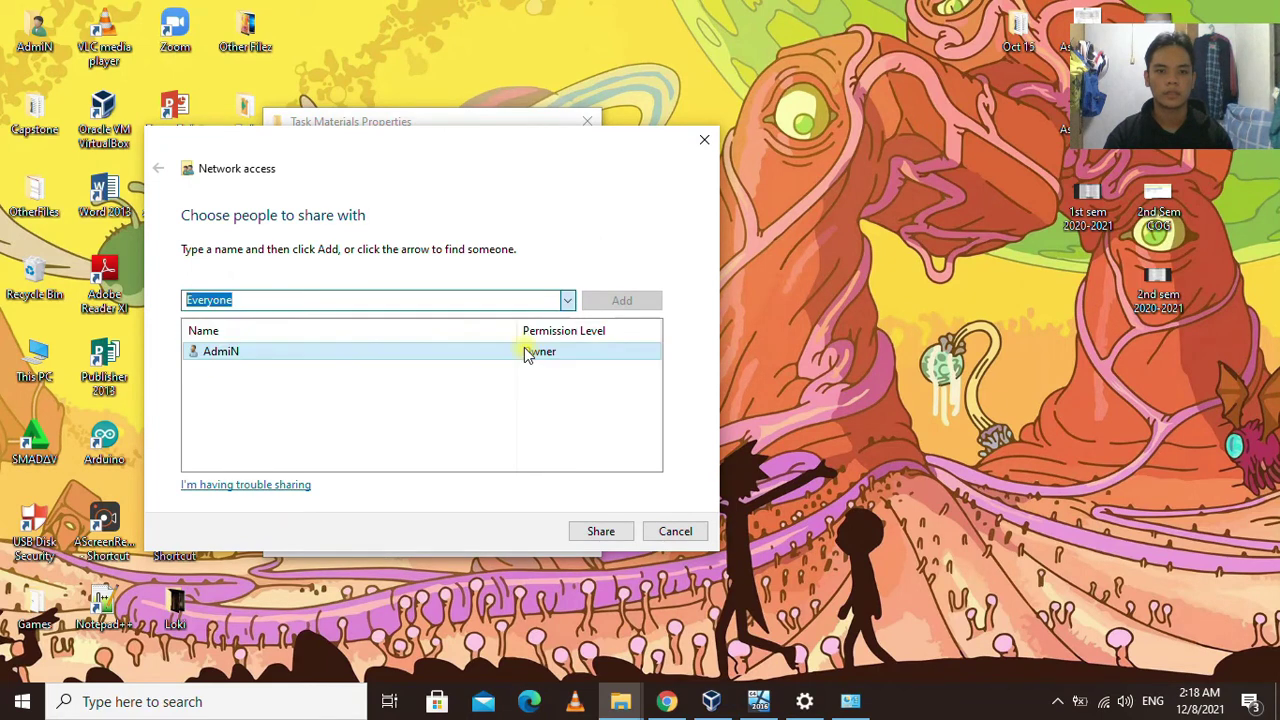
{"action": "left_click", "coordinate": [617, 302]}
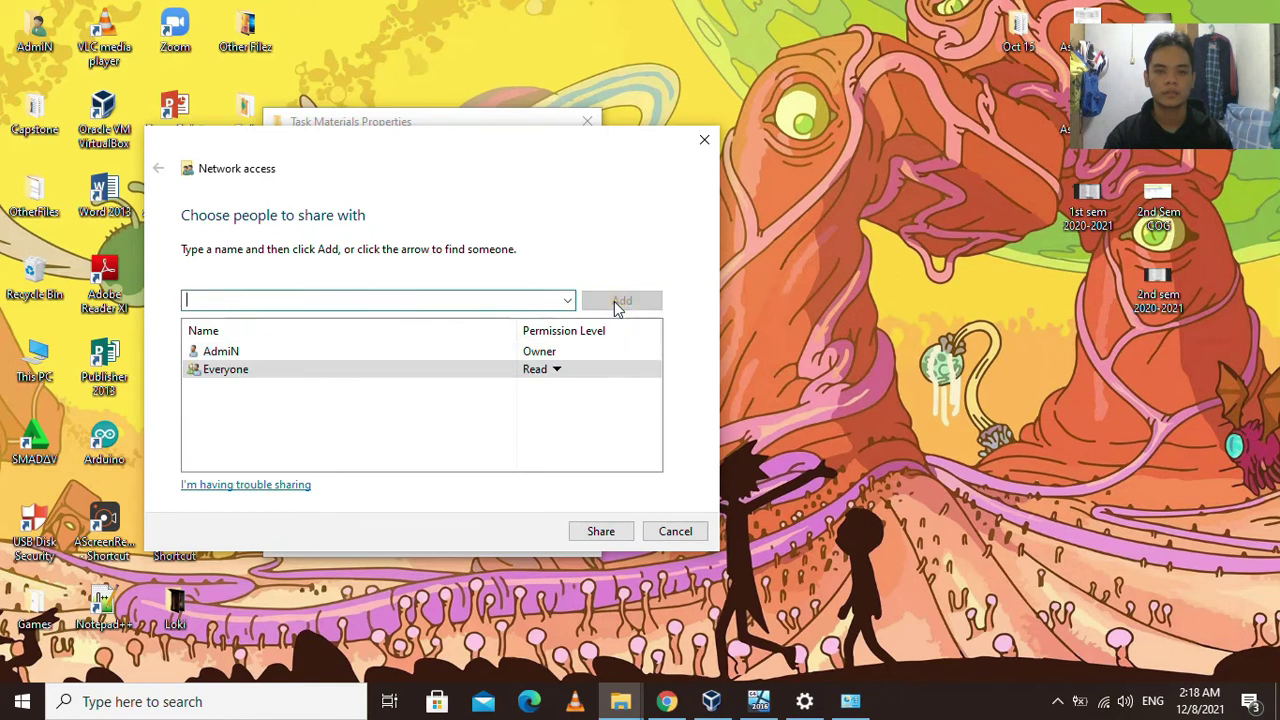
{"action": "left_click", "coordinate": [557, 371]}
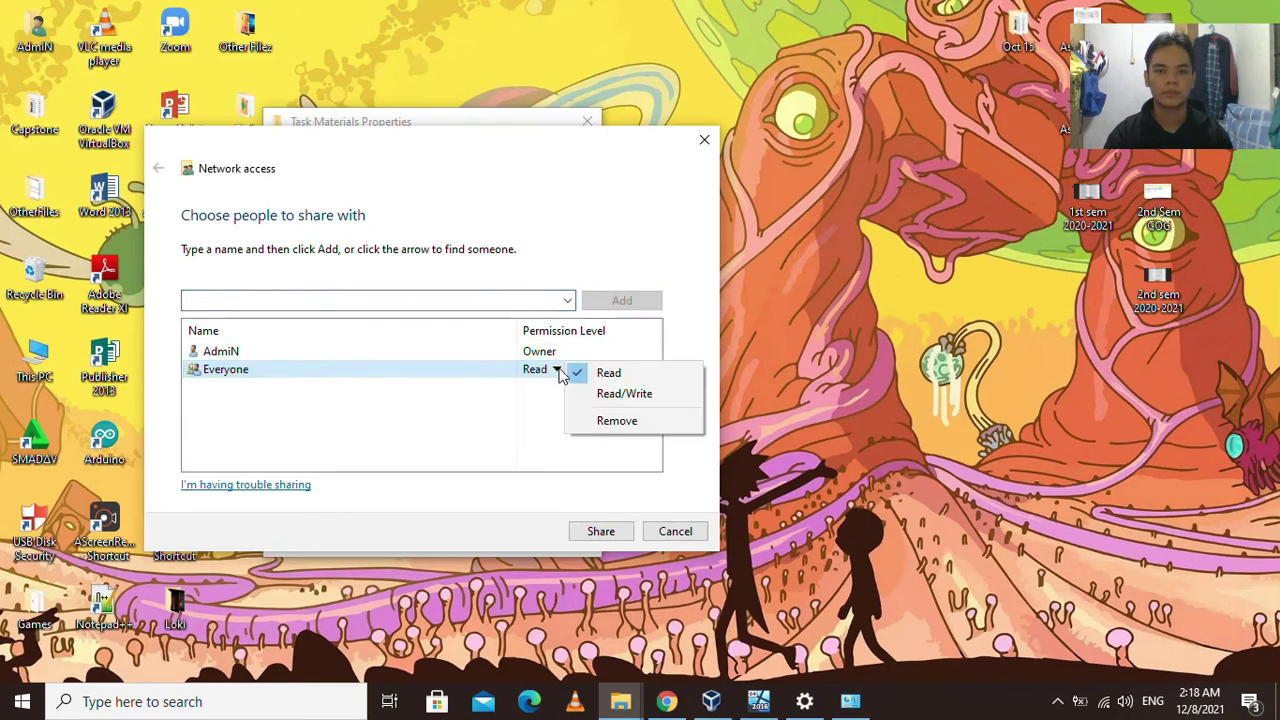
{"action": "left_click", "coordinate": [624, 397]}
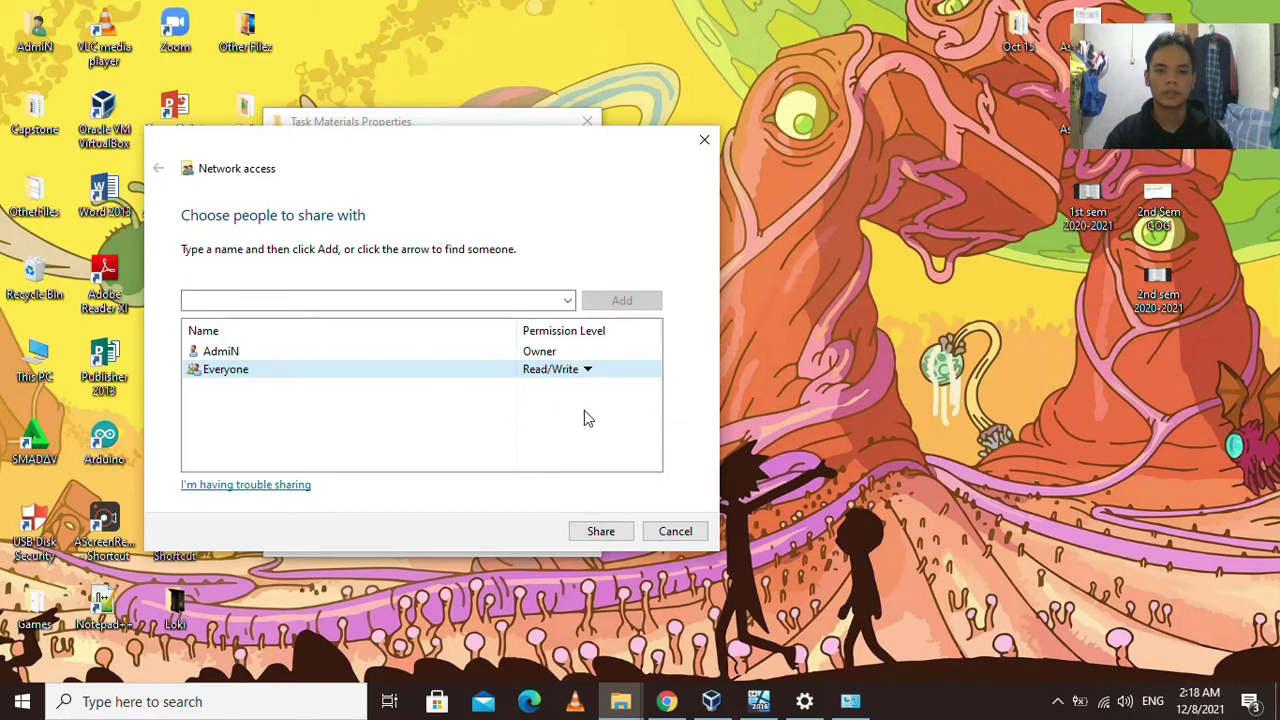
{"action": "left_click", "coordinate": [612, 531]}
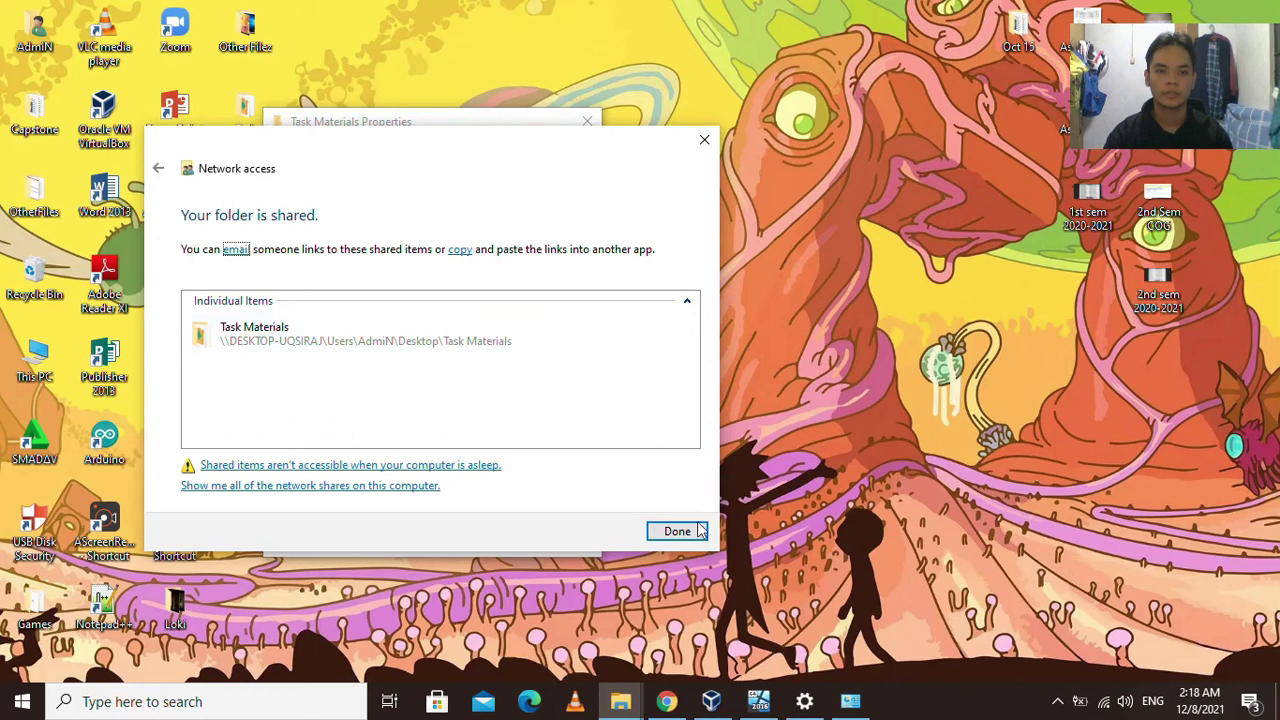
{"action": "left_click", "coordinate": [684, 531]}
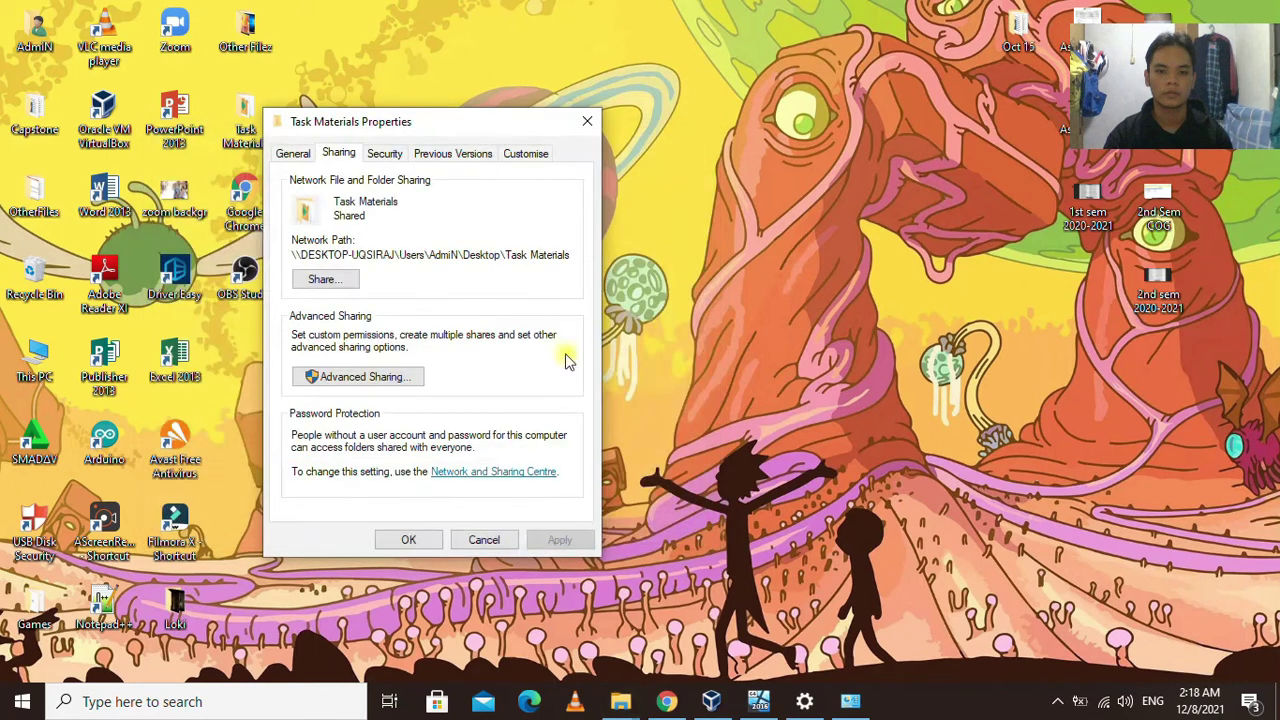
Turn on Advanced Sharing for Task Materials and allow Everyone Full Control in its permissions.
{"action": "left_click", "coordinate": [390, 381]}
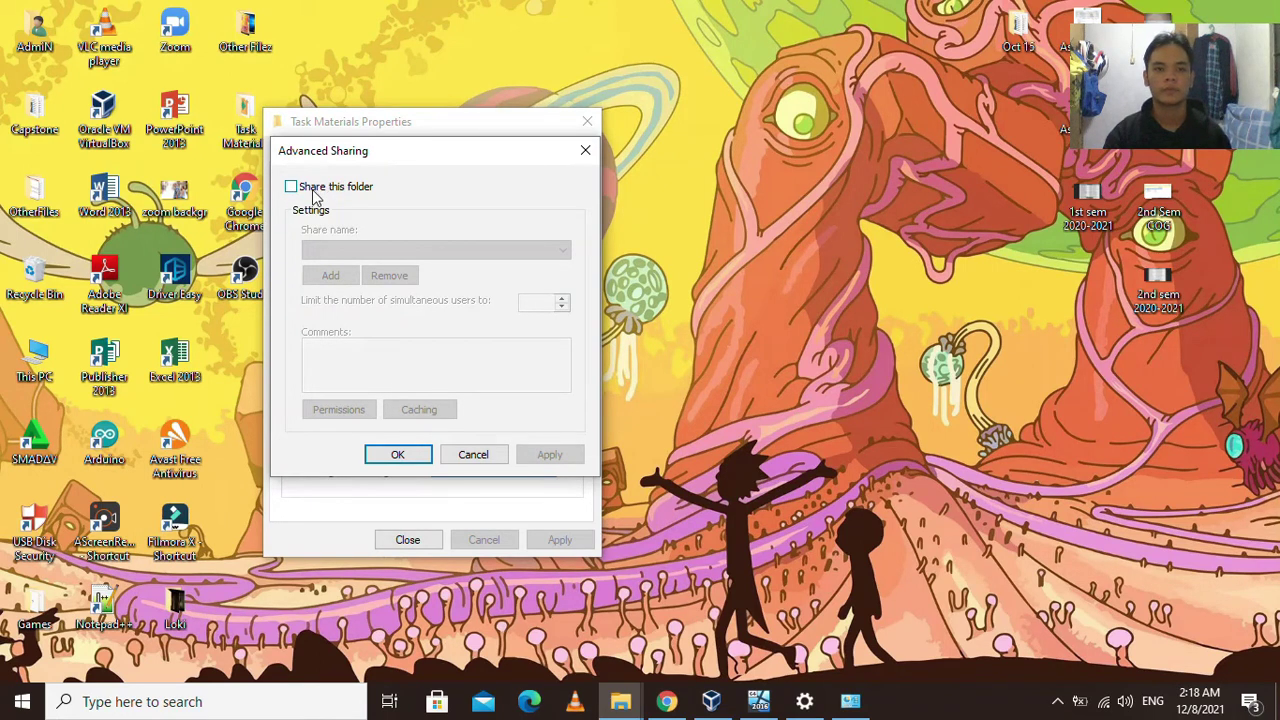
{"action": "left_click", "coordinate": [312, 190]}
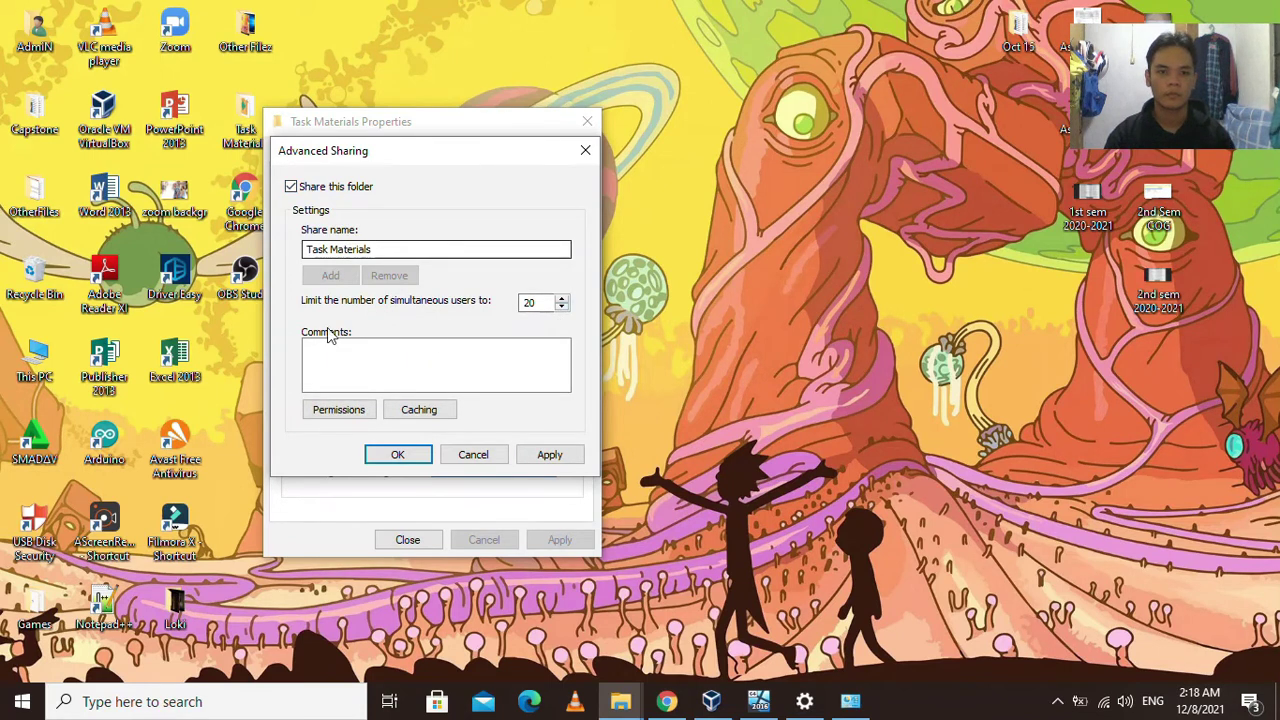
{"action": "left_click", "coordinate": [339, 410]}
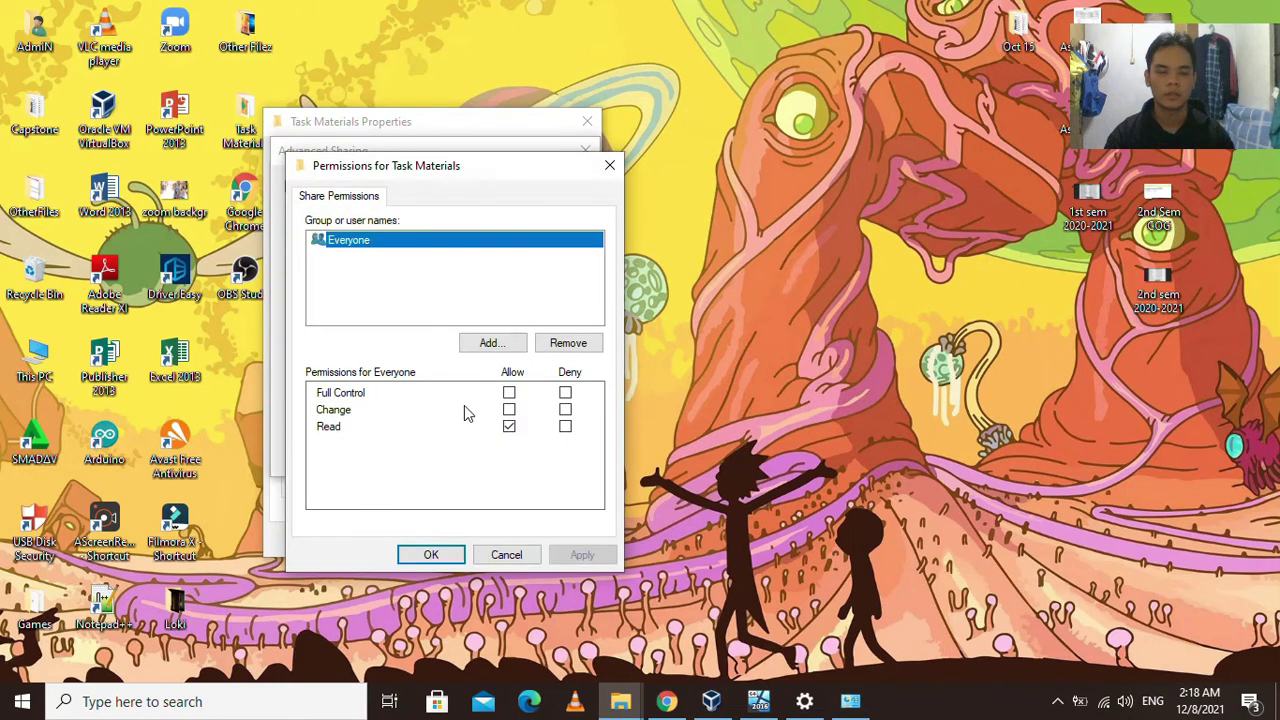
{"action": "left_click", "coordinate": [509, 393]}
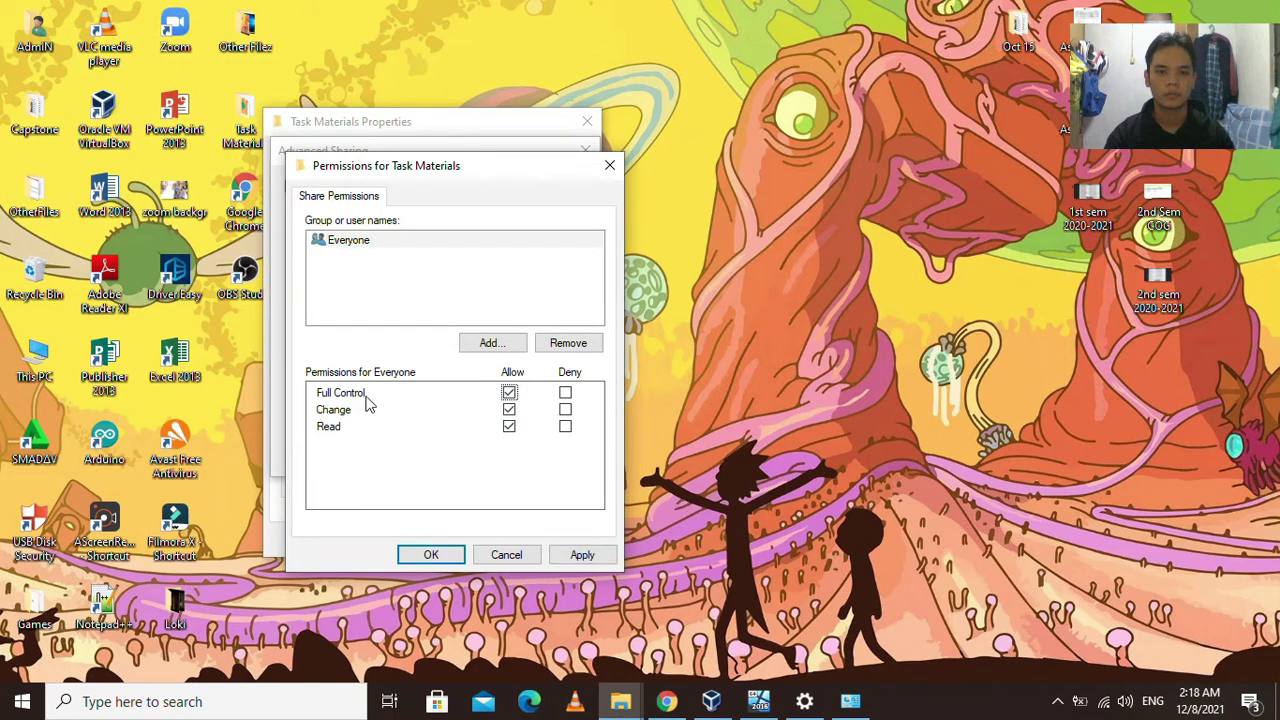
{"action": "left_click", "coordinate": [582, 555]}
{"action": "left_click", "coordinate": [446, 555]}
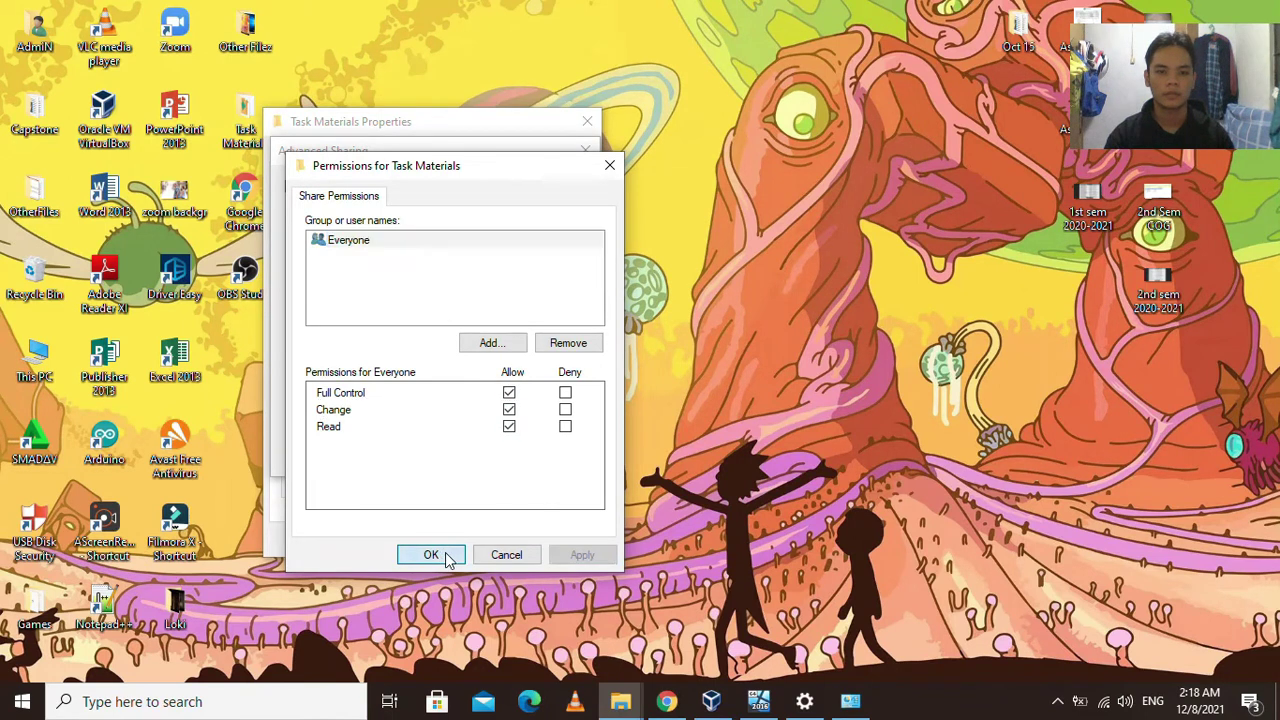
Apply the advanced sharing settings, close the folder properties, and return to the server VM.
{"action": "left_click", "coordinate": [547, 455]}
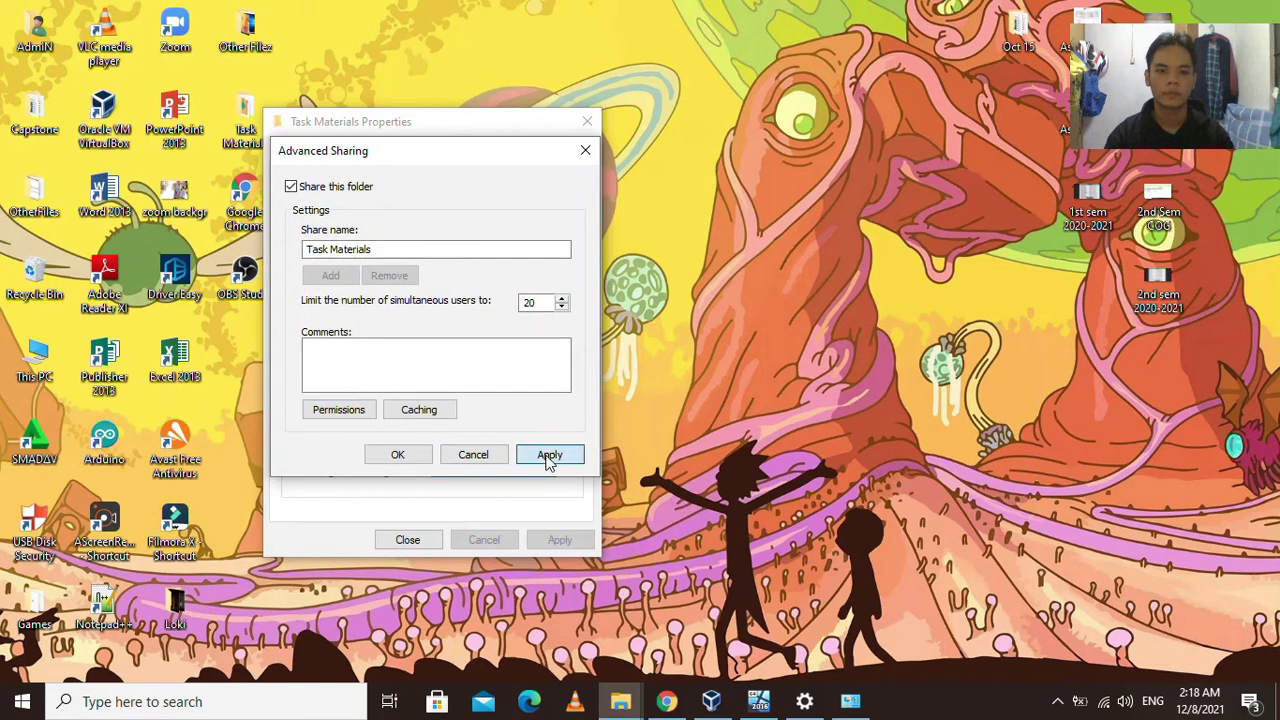
{"action": "left_click", "coordinate": [398, 455]}
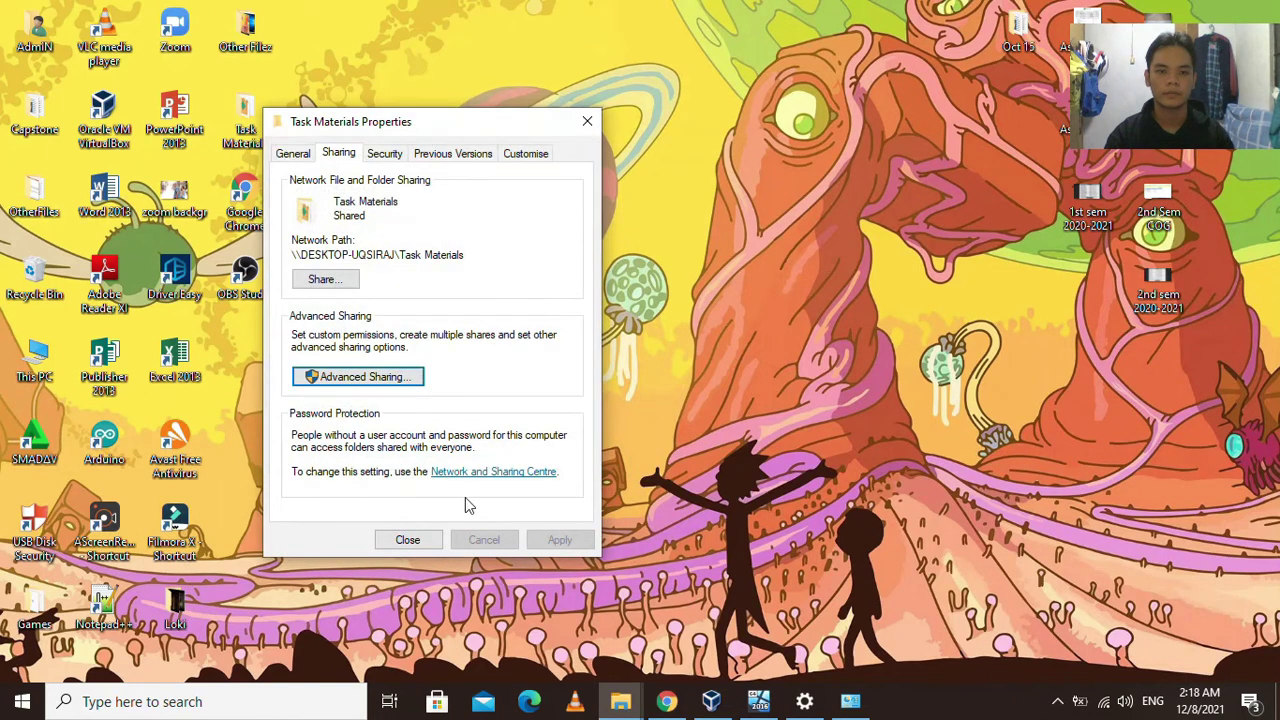
{"action": "left_click", "coordinate": [407, 539]}
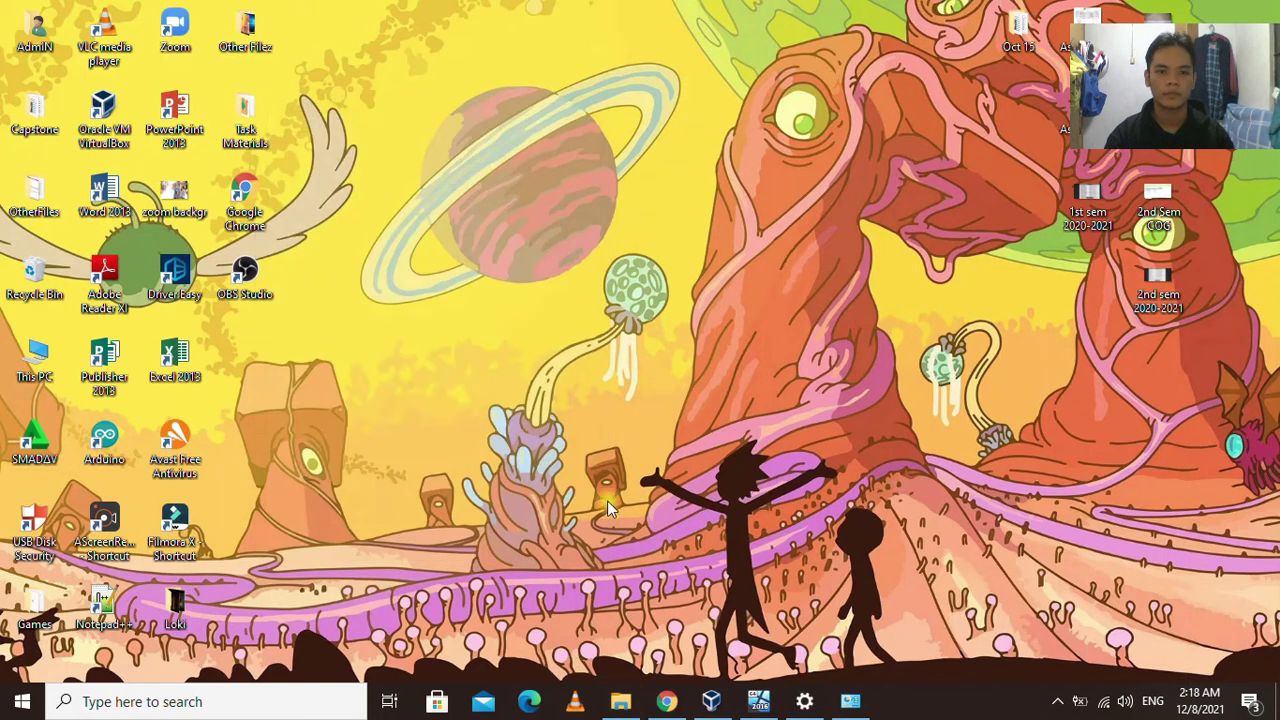
{"action": "left_click", "coordinate": [759, 701]}
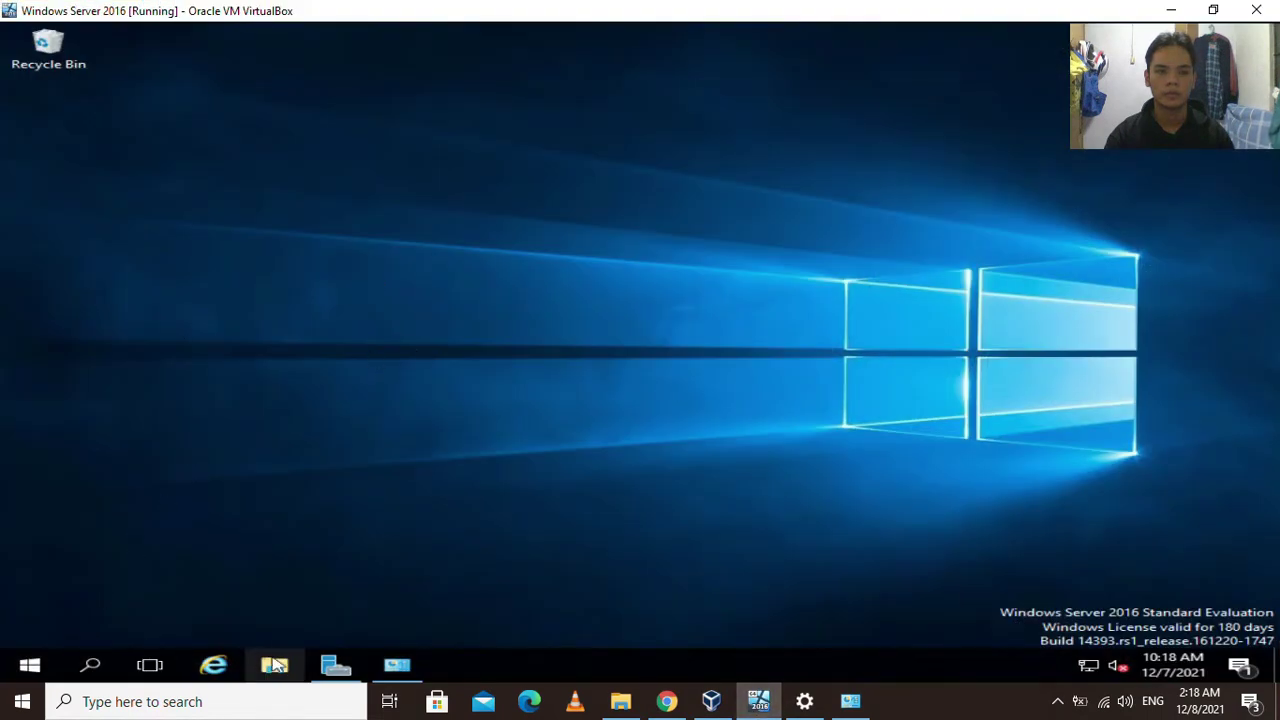
In the VM, copy the xampp installer from the DESKTOP-UQSIRAJ Task Materials network share.
{"action": "left_click", "coordinate": [279, 667]}
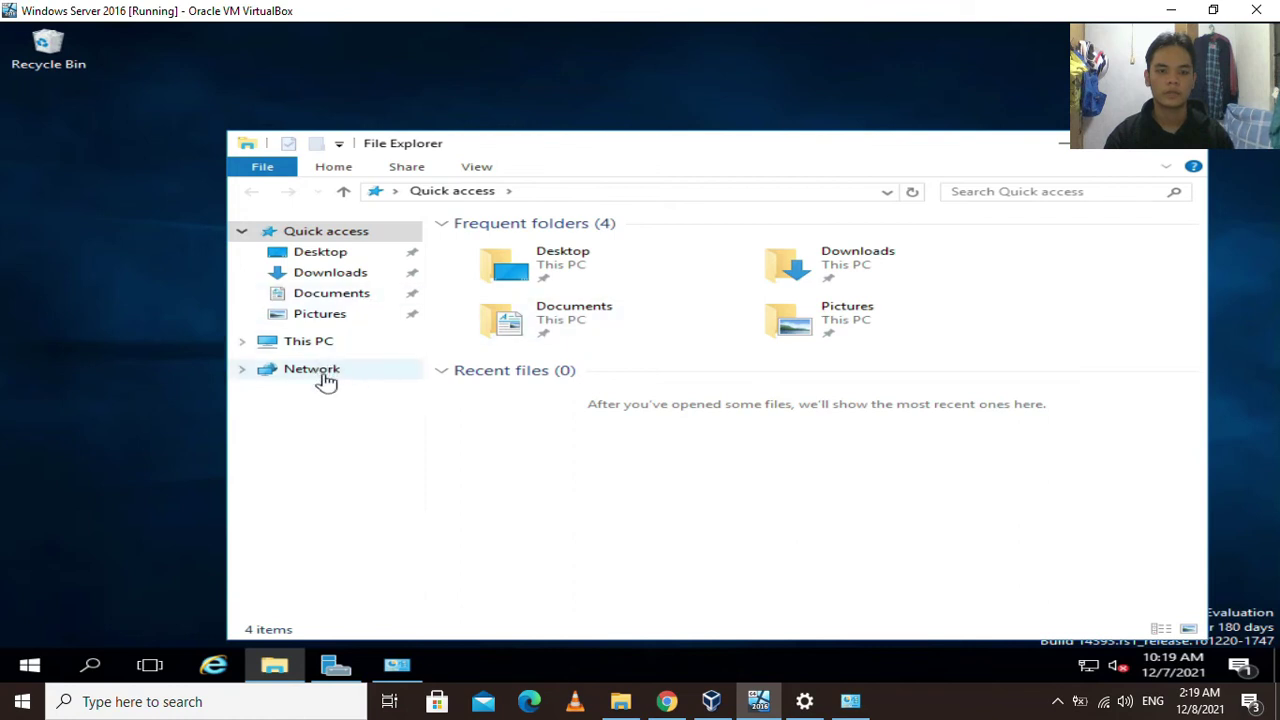
{"action": "left_click", "coordinate": [338, 374]}
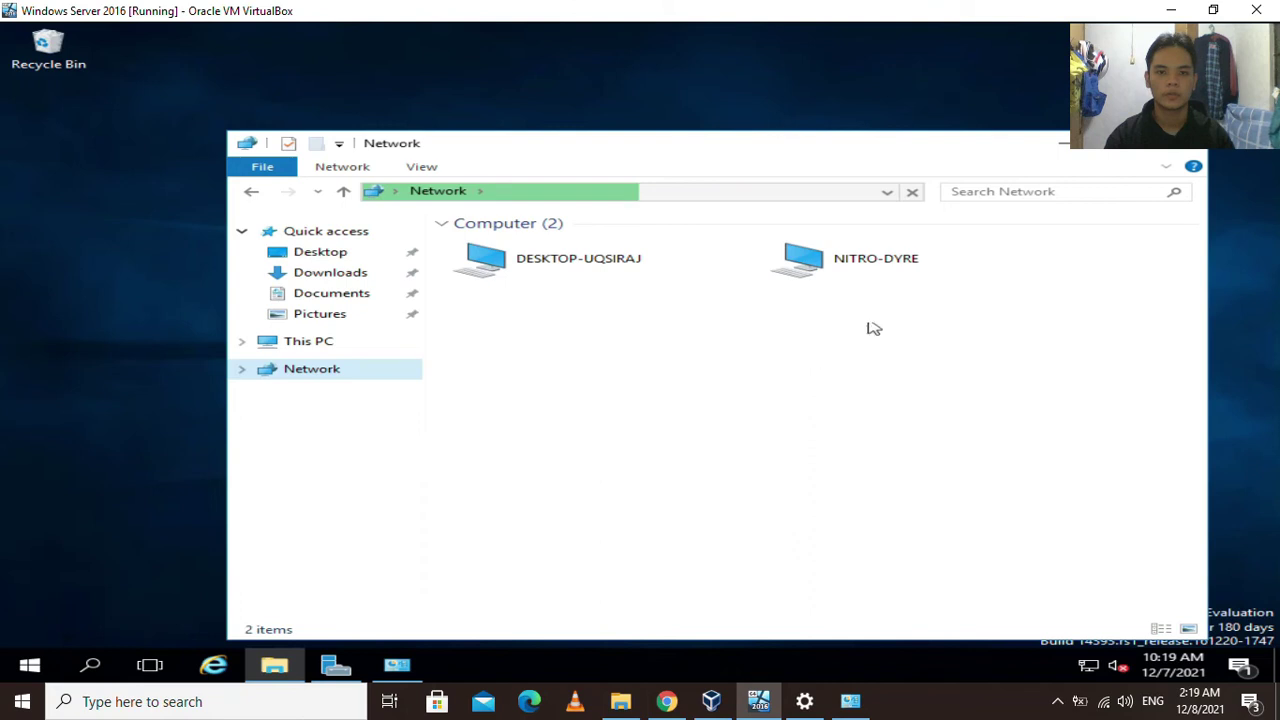
{"action": "left_click", "coordinate": [576, 262]}
{"action": "double_click", "coordinate": [566, 270]}
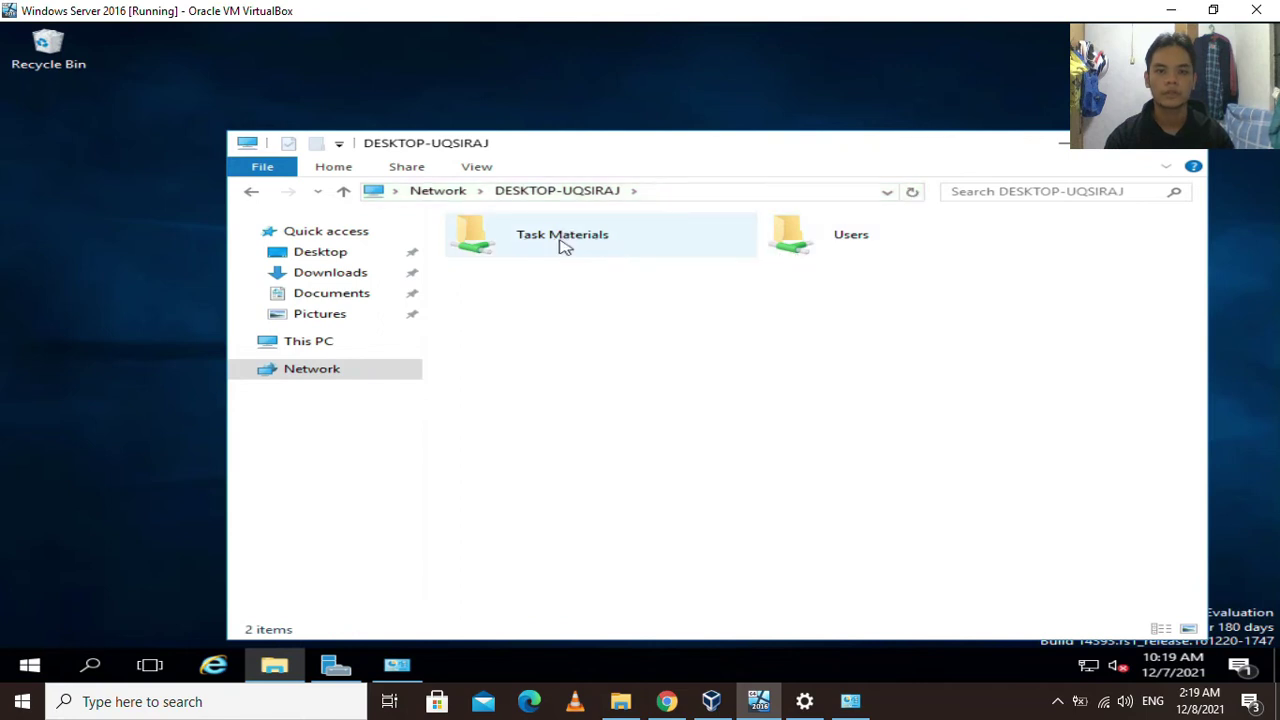
{"action": "double_click", "coordinate": [563, 244]}
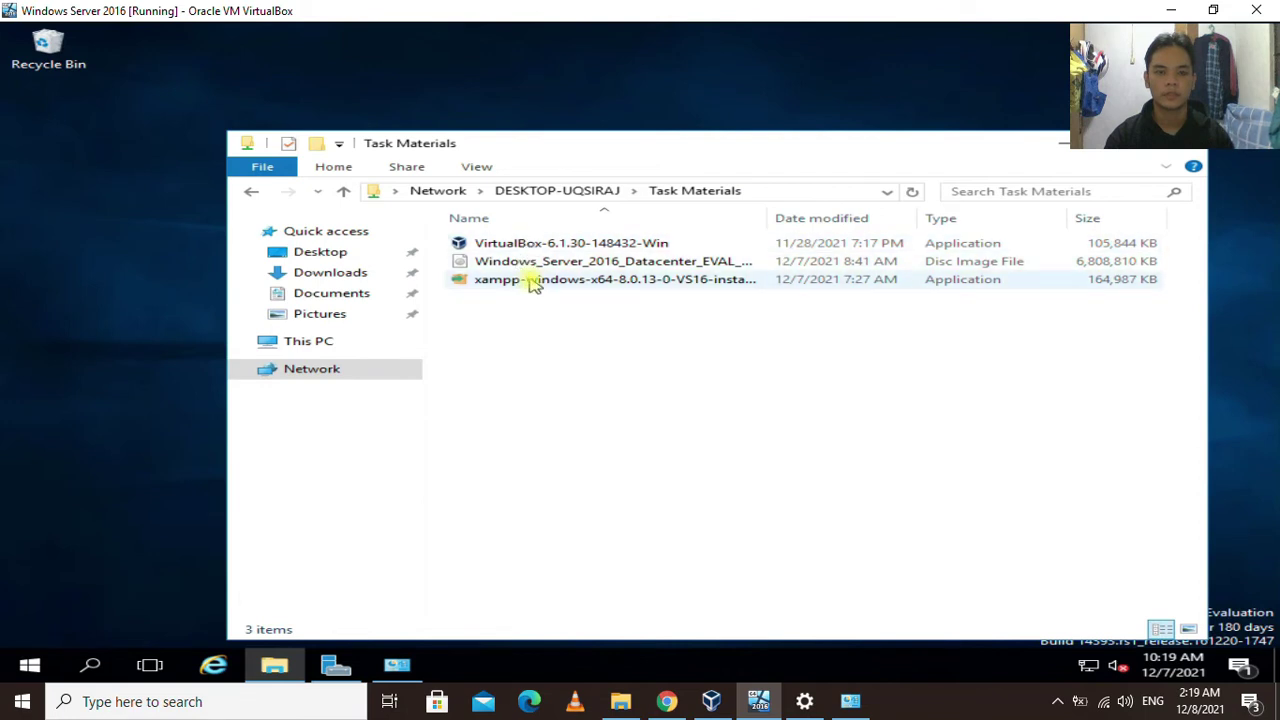
{"action": "left_click", "coordinate": [530, 281]}
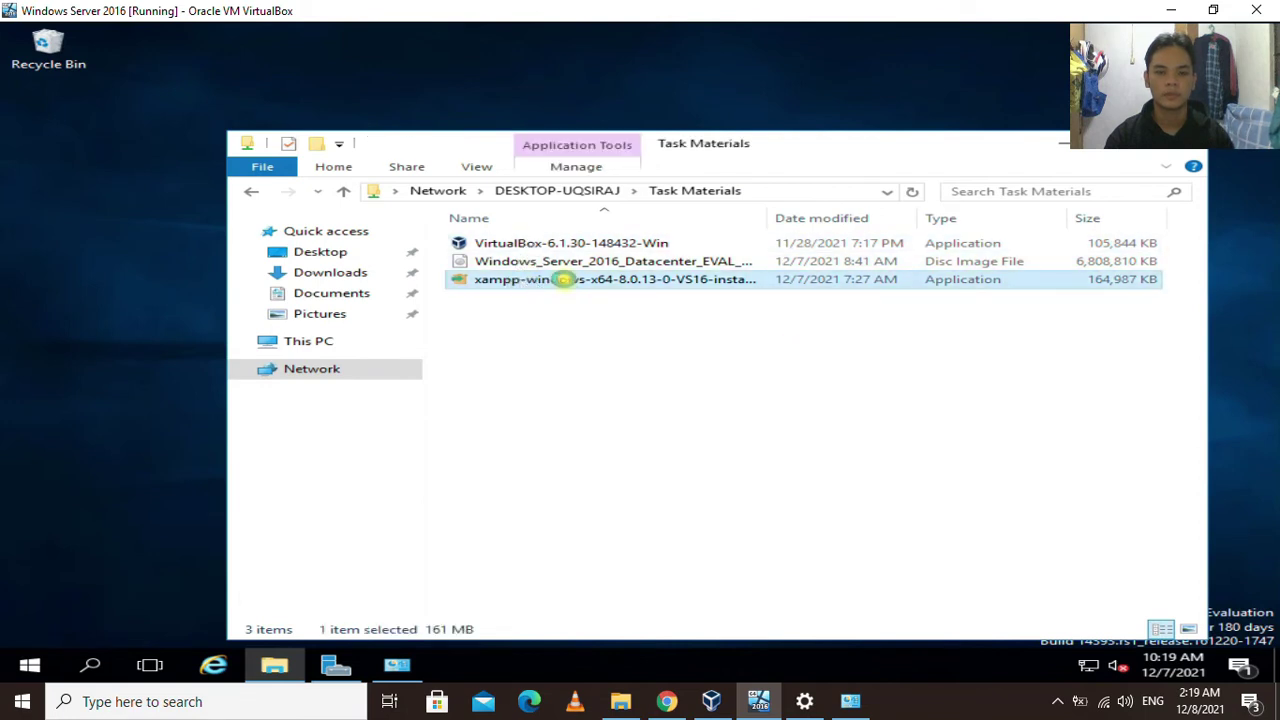
{"action": "right_click", "coordinate": [561, 283]}
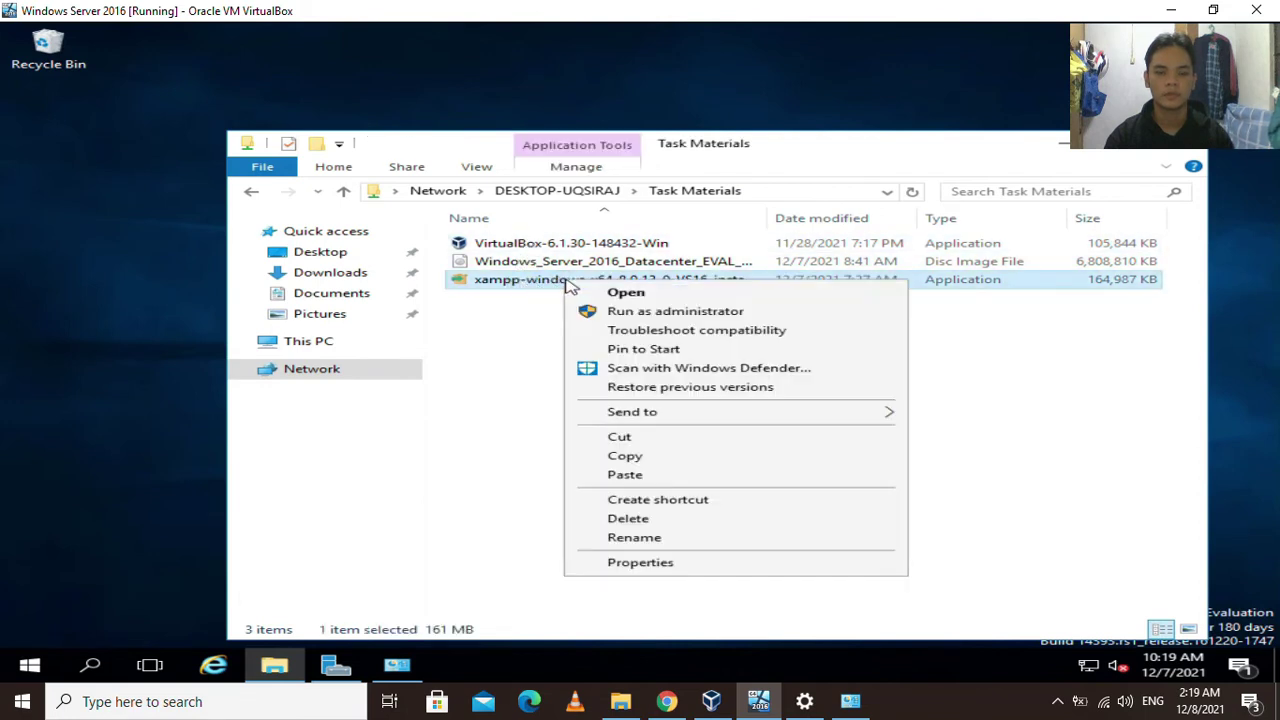
{"action": "left_click", "coordinate": [625, 456]}
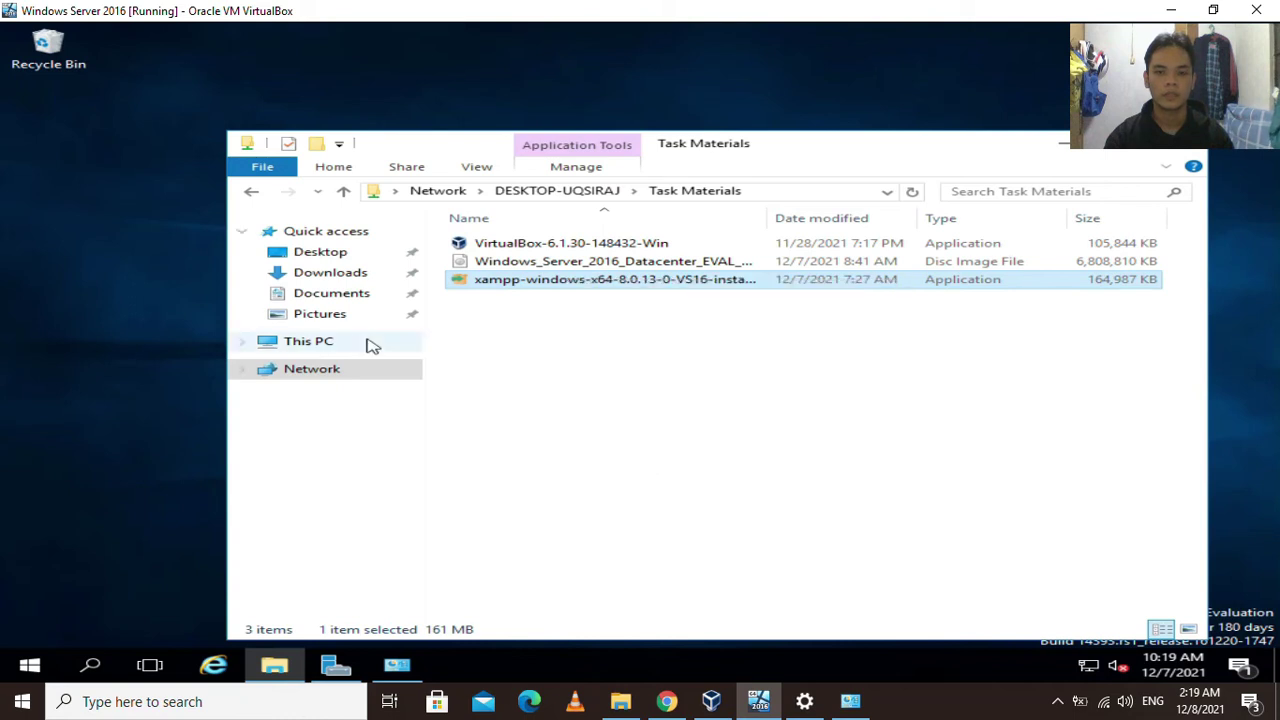
Paste the installer into C:\Installer, then refresh and select the copied file.
{"action": "left_click", "coordinate": [335, 342]}
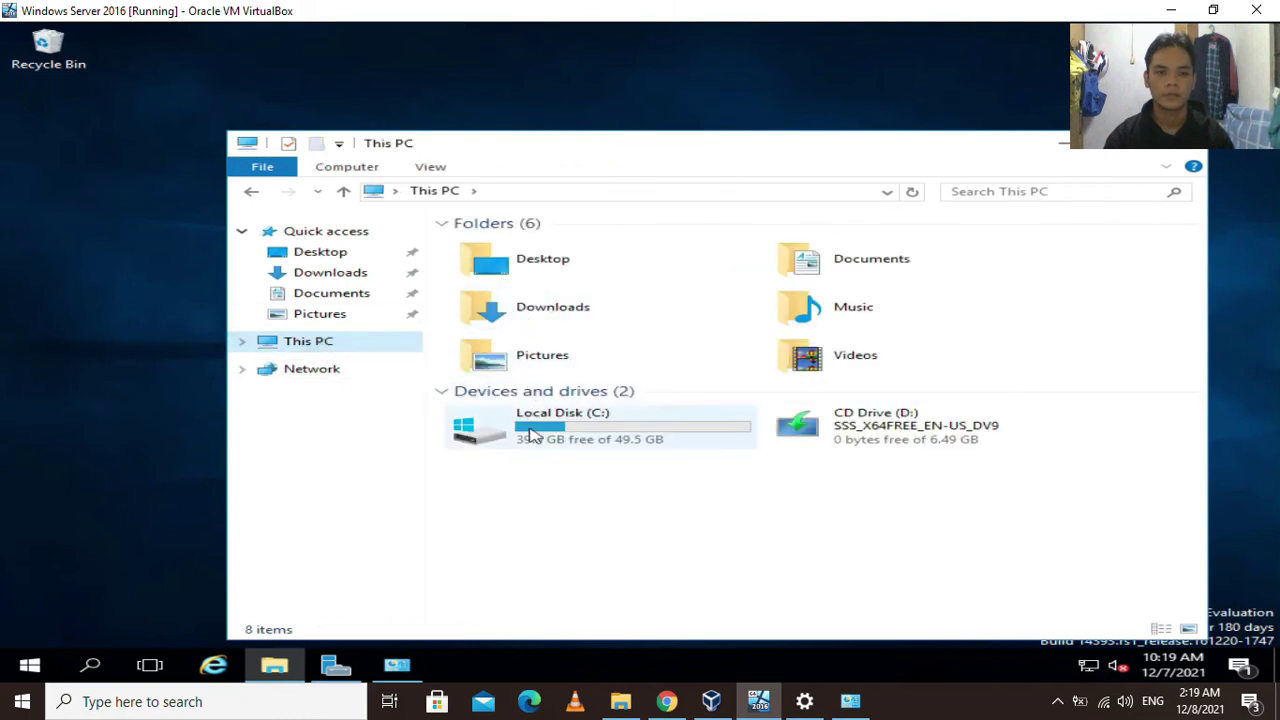
{"action": "left_click", "coordinate": [535, 440]}
{"action": "double_click", "coordinate": [535, 440]}
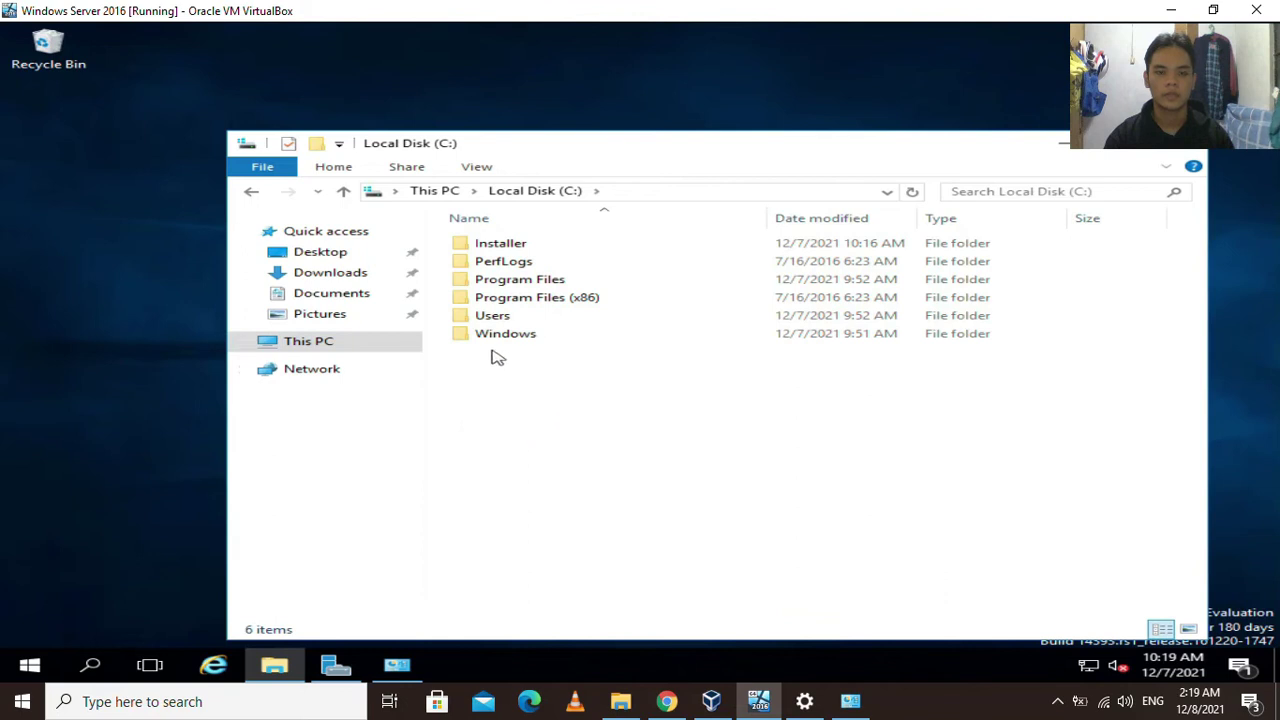
{"action": "double_click", "coordinate": [509, 248]}
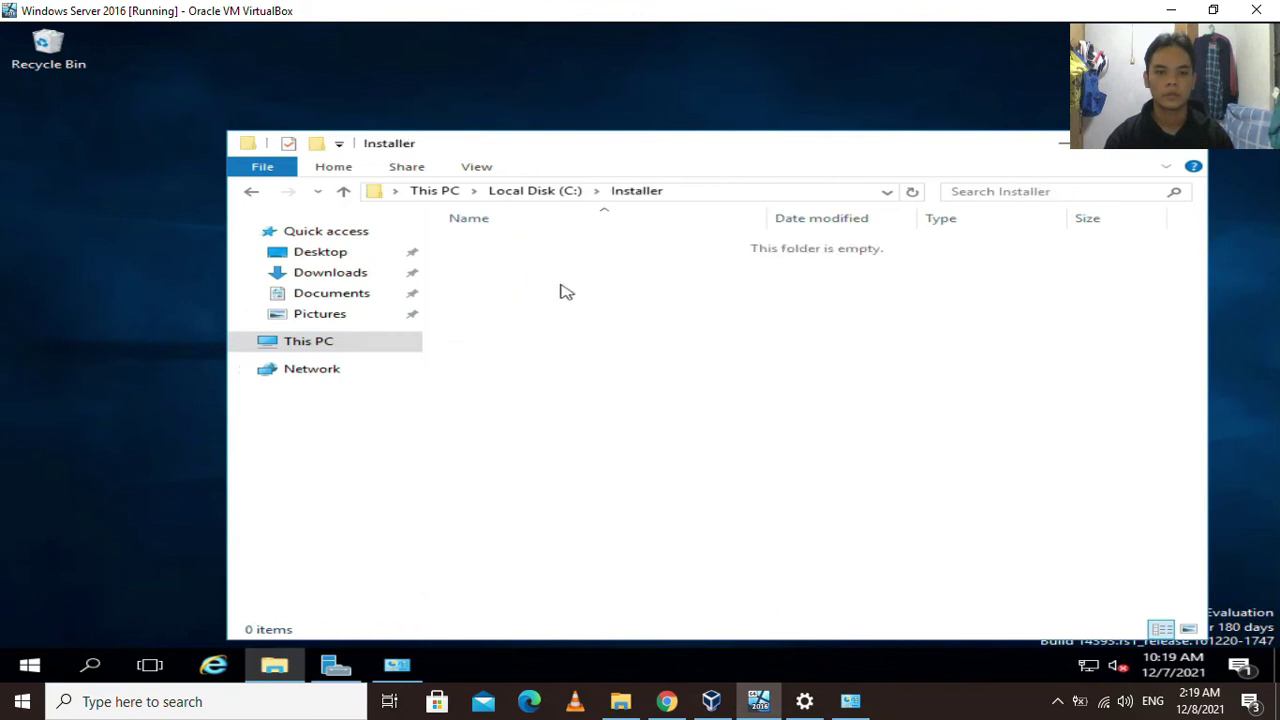
{"action": "right_click", "coordinate": [556, 270]}
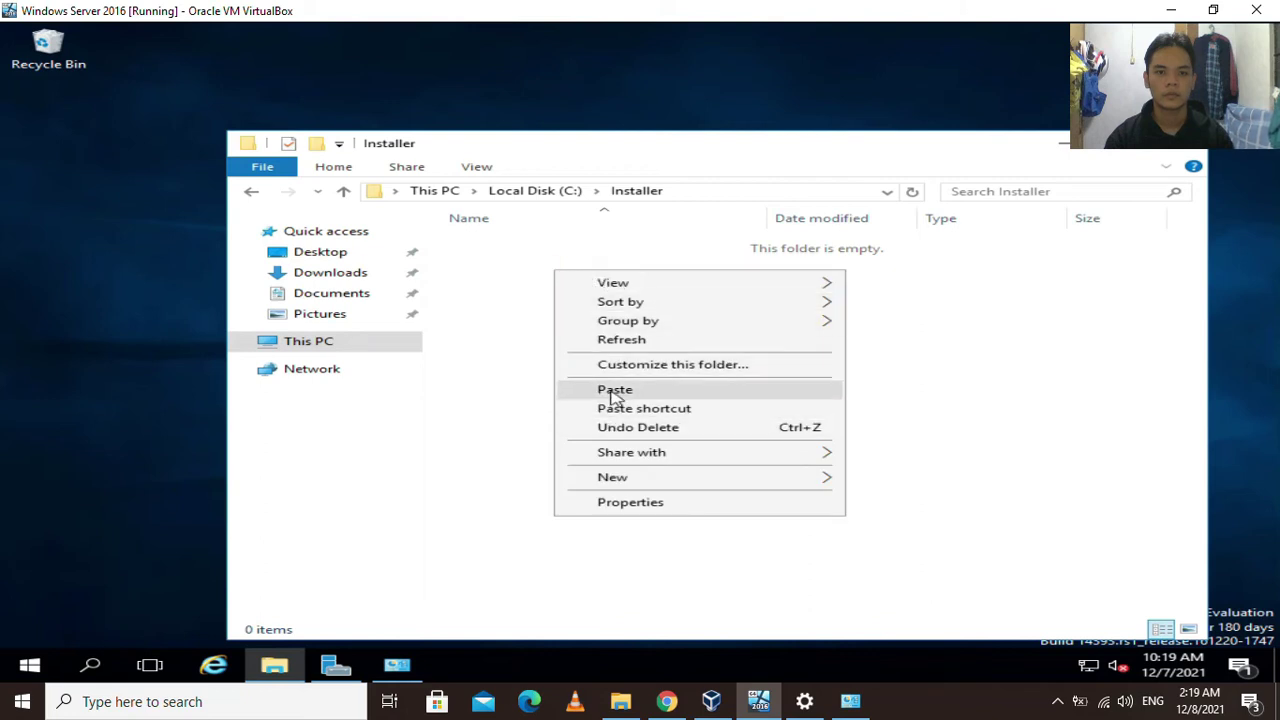
{"action": "left_click", "coordinate": [646, 390]}
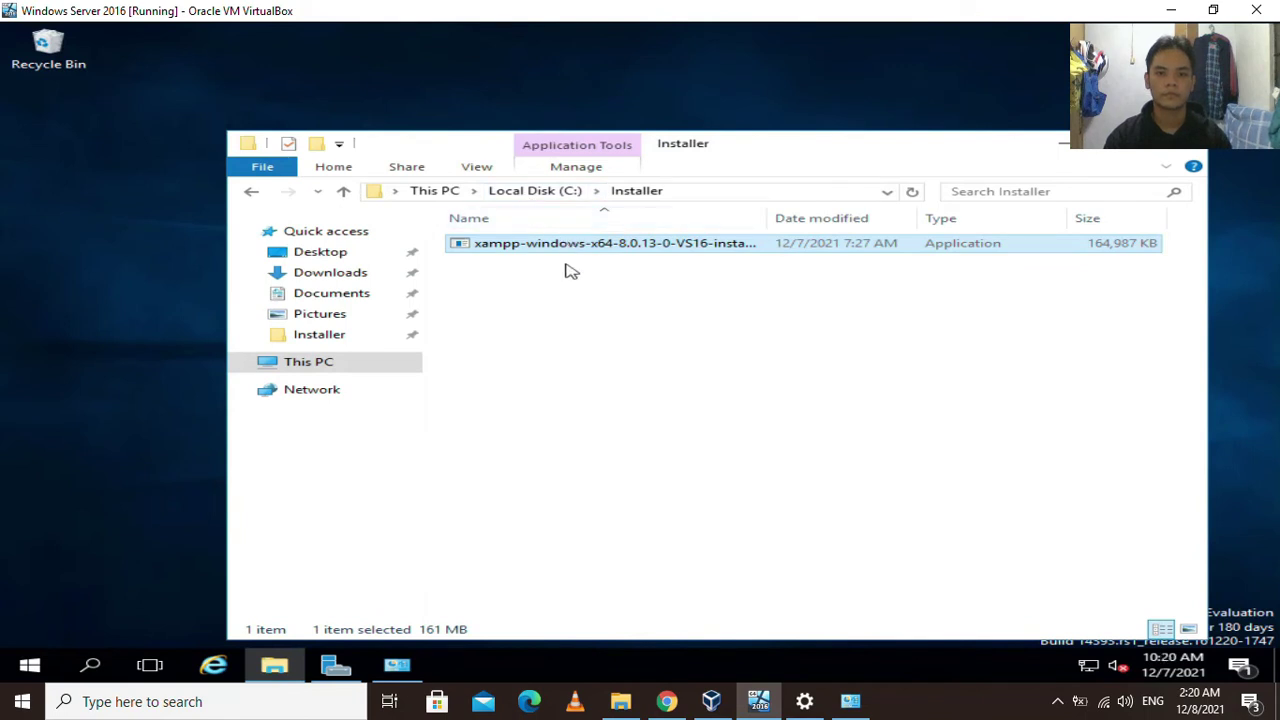
{"action": "left_click", "coordinate": [546, 313]}
{"action": "right_click", "coordinate": [80, 263]}
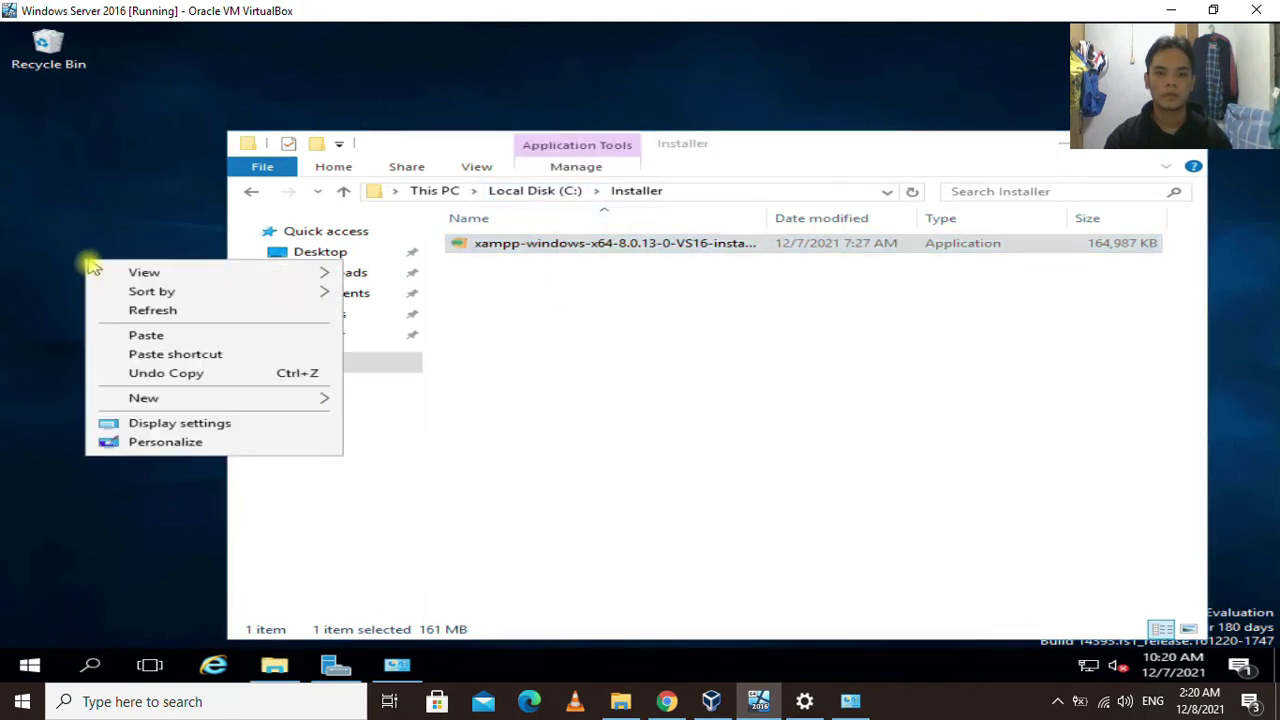
{"action": "left_click", "coordinate": [145, 310]}
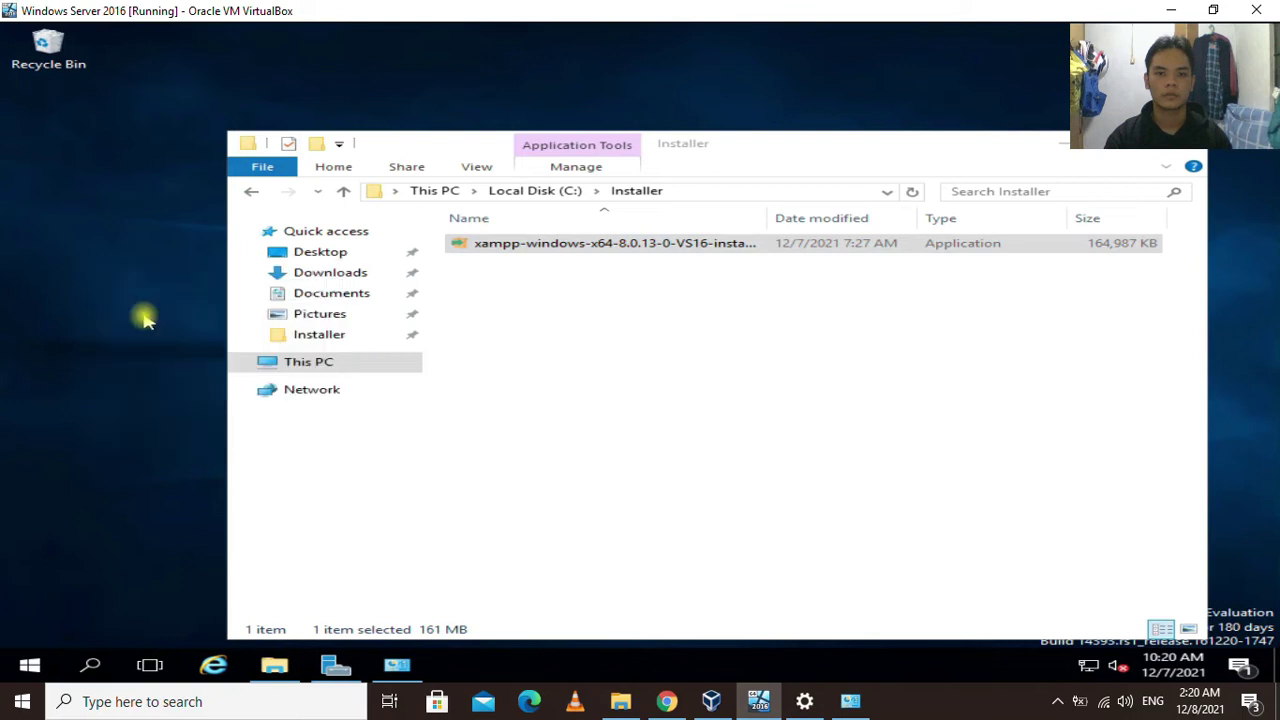
{"action": "left_click", "coordinate": [543, 249]}
Open the xampp installer, allow it to Run, and dismiss the UAC warning.
{"action": "right_click", "coordinate": [550, 249]}
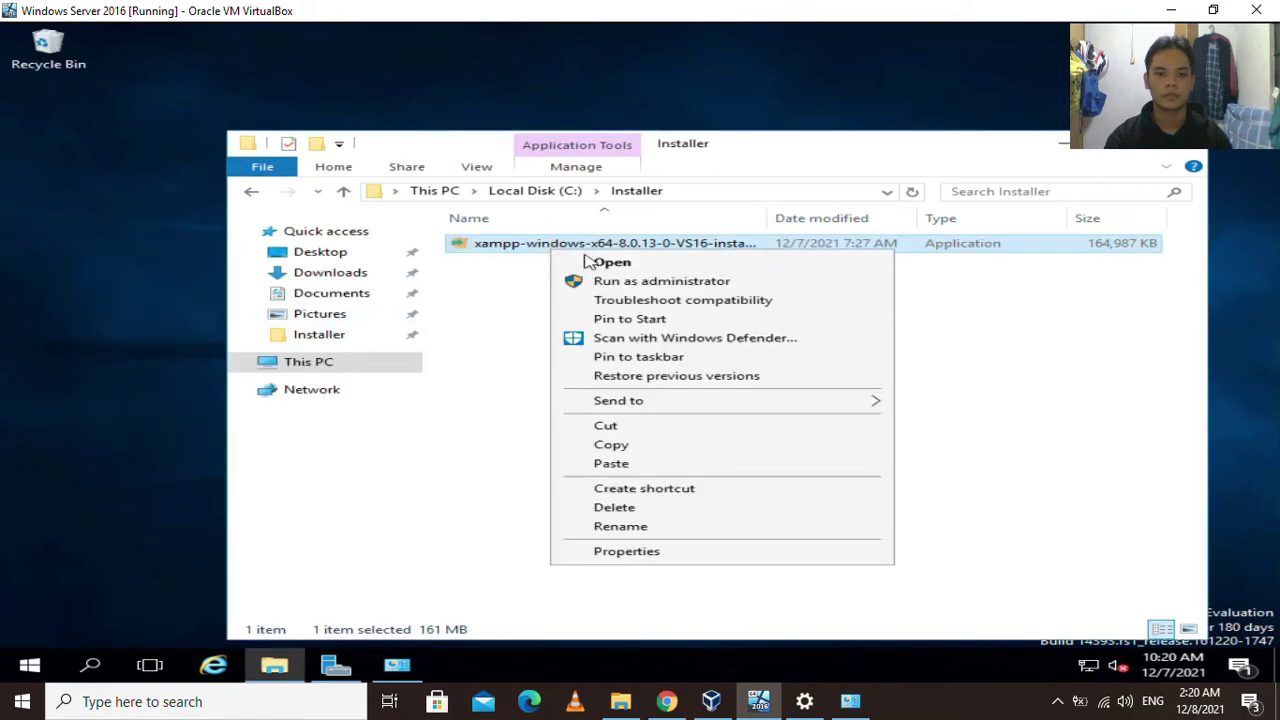
{"action": "left_click", "coordinate": [612, 263]}
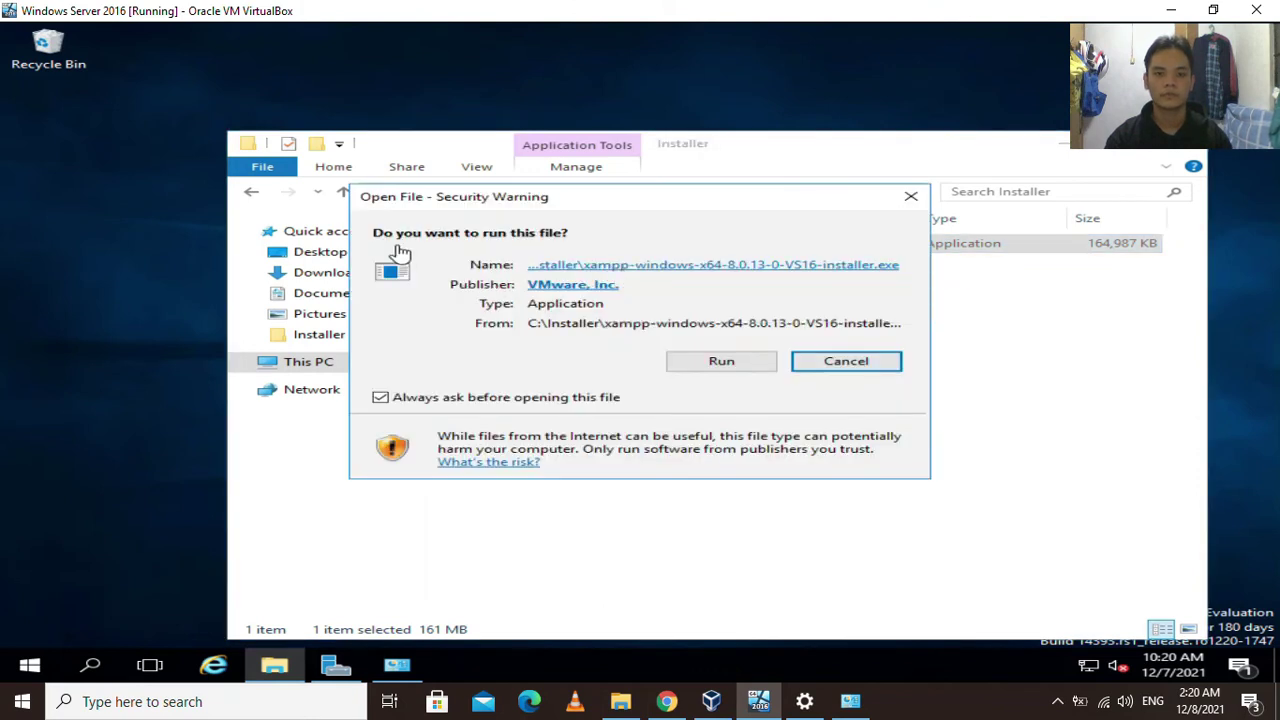
{"action": "left_click", "coordinate": [717, 370]}
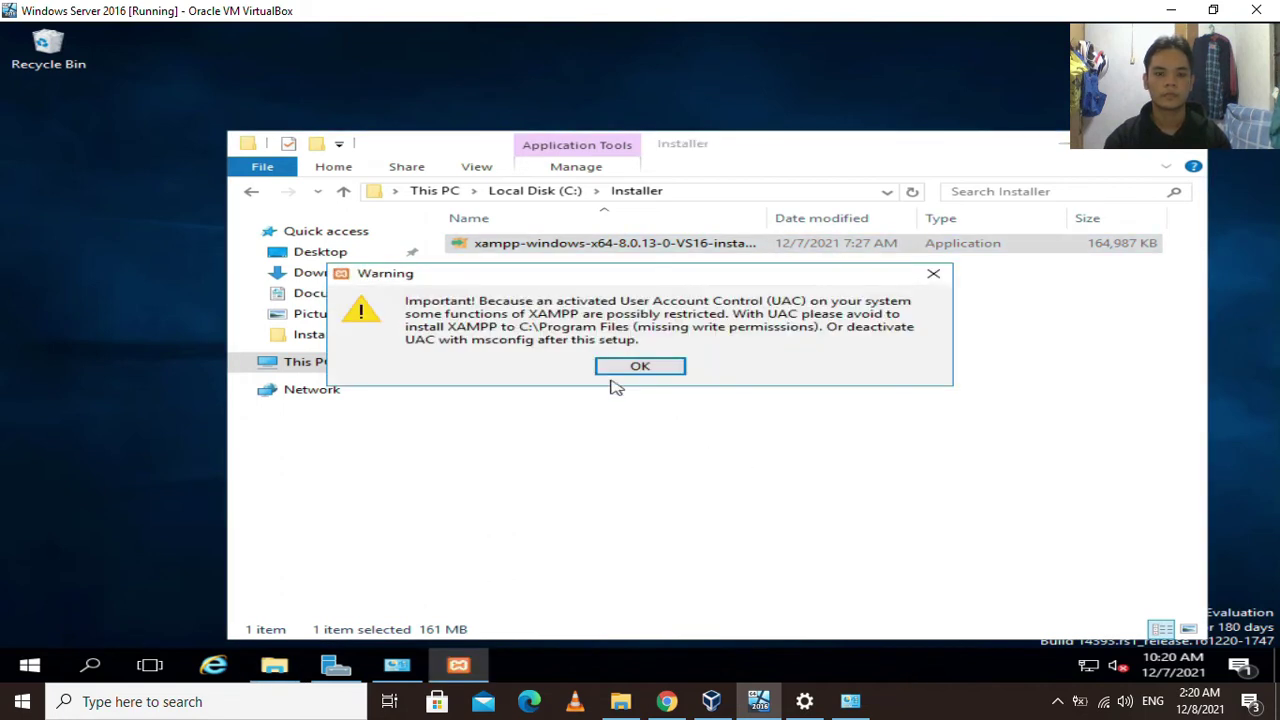
{"action": "left_click", "coordinate": [648, 368]}
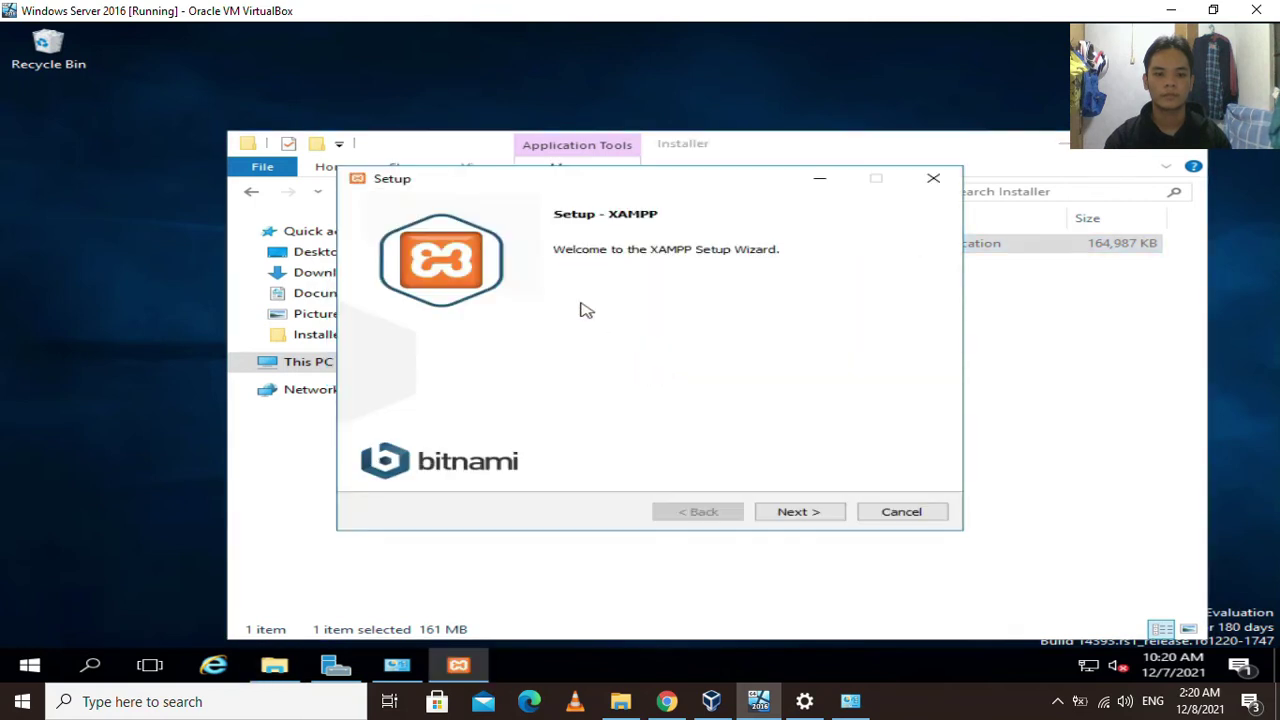
Keep all components, the C:\xampp install folder, and English as the language.
{"action": "left_click", "coordinate": [808, 514]}
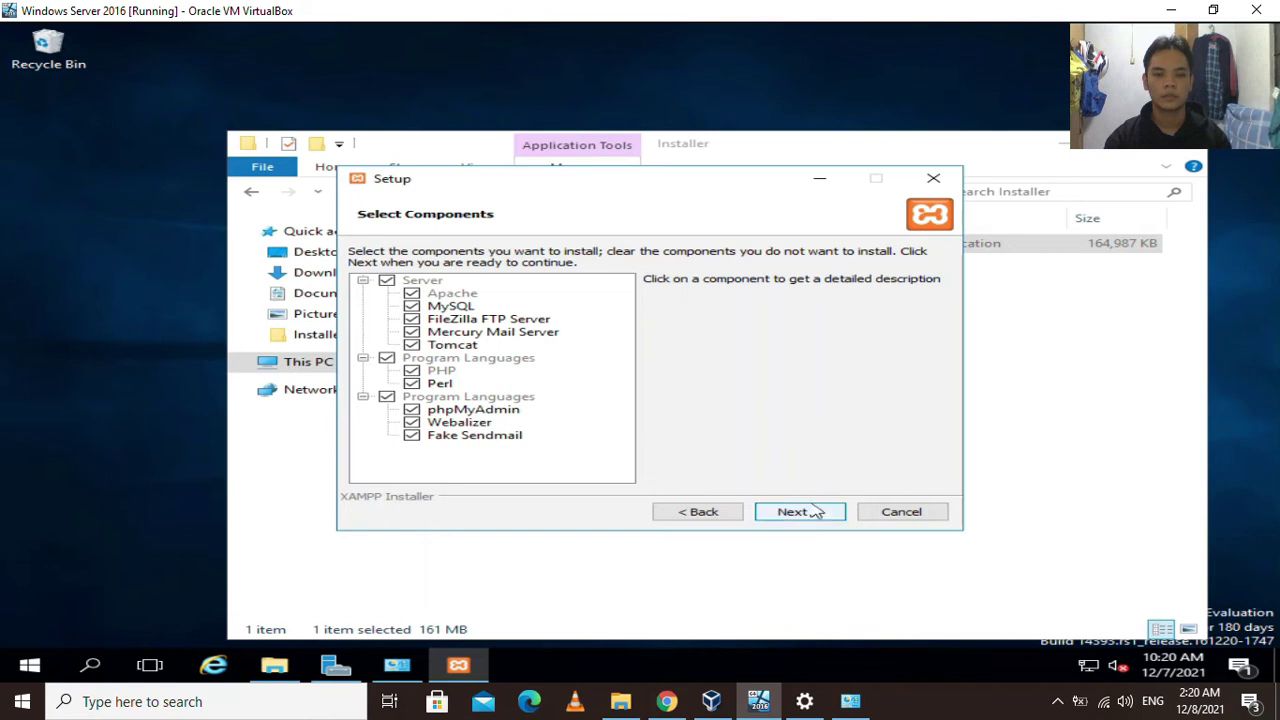
{"action": "left_click", "coordinate": [808, 514]}
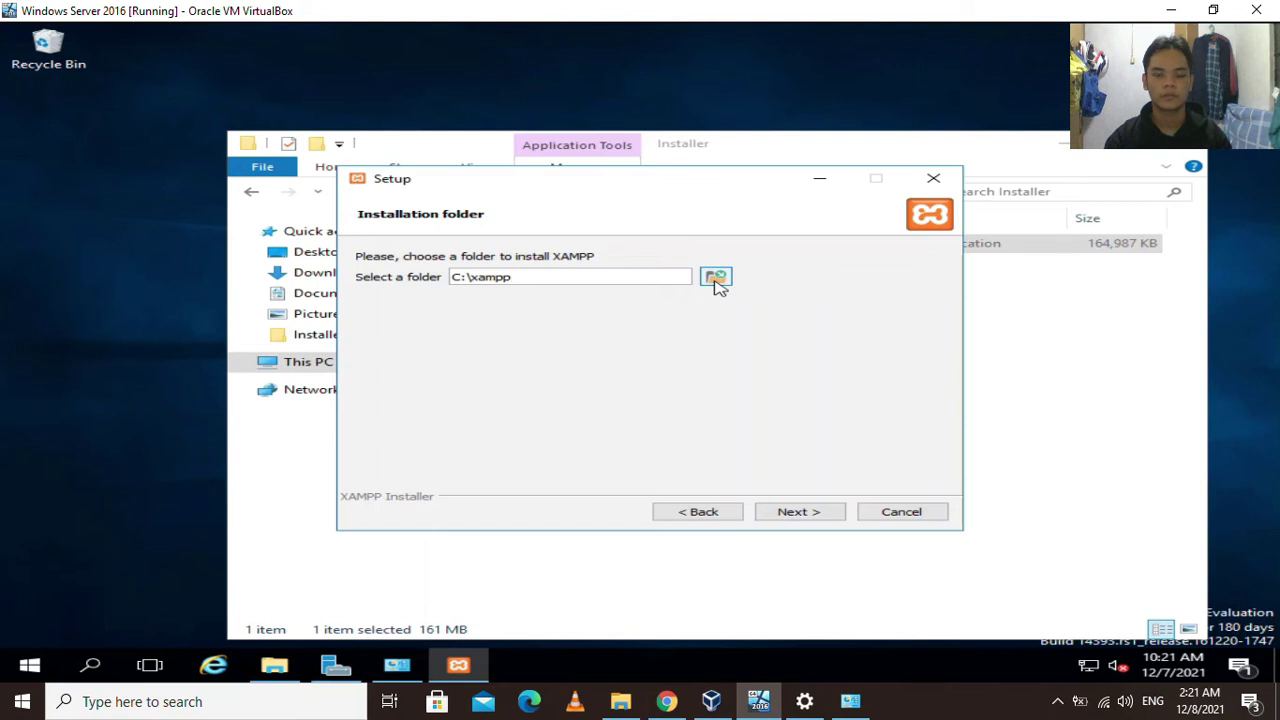
{"action": "left_click", "coordinate": [716, 280]}
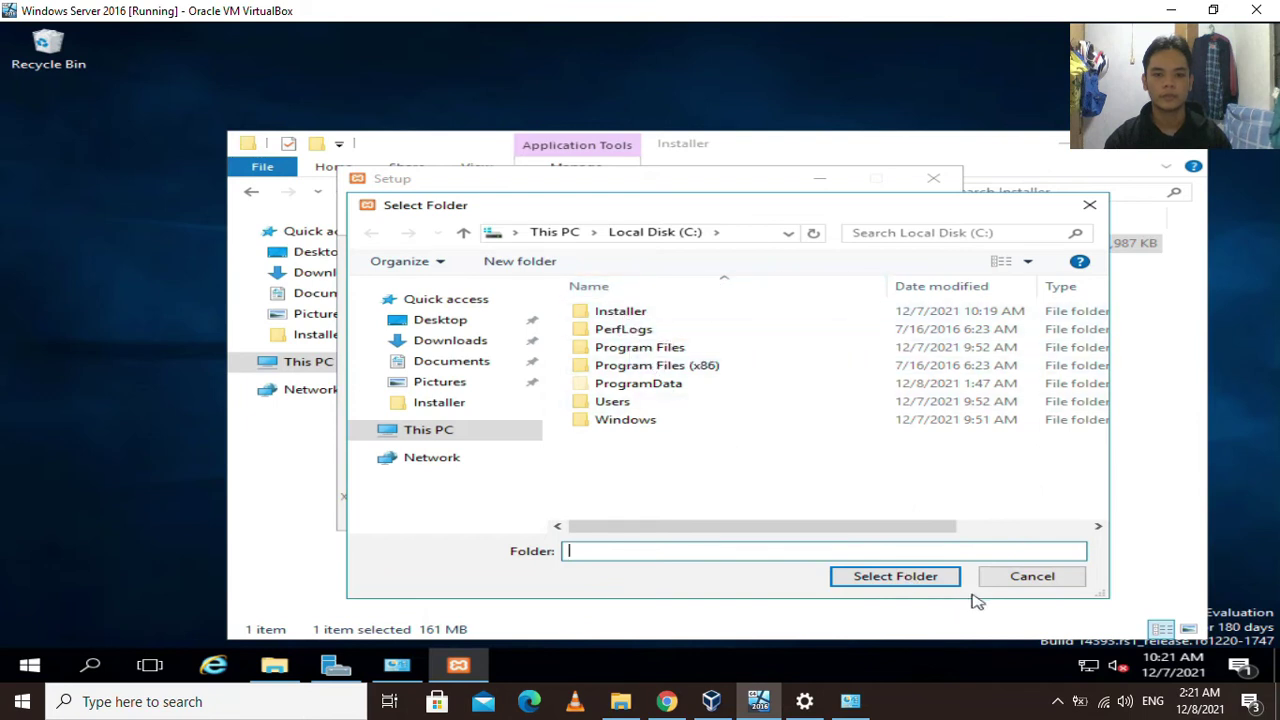
{"action": "left_click", "coordinate": [999, 580]}
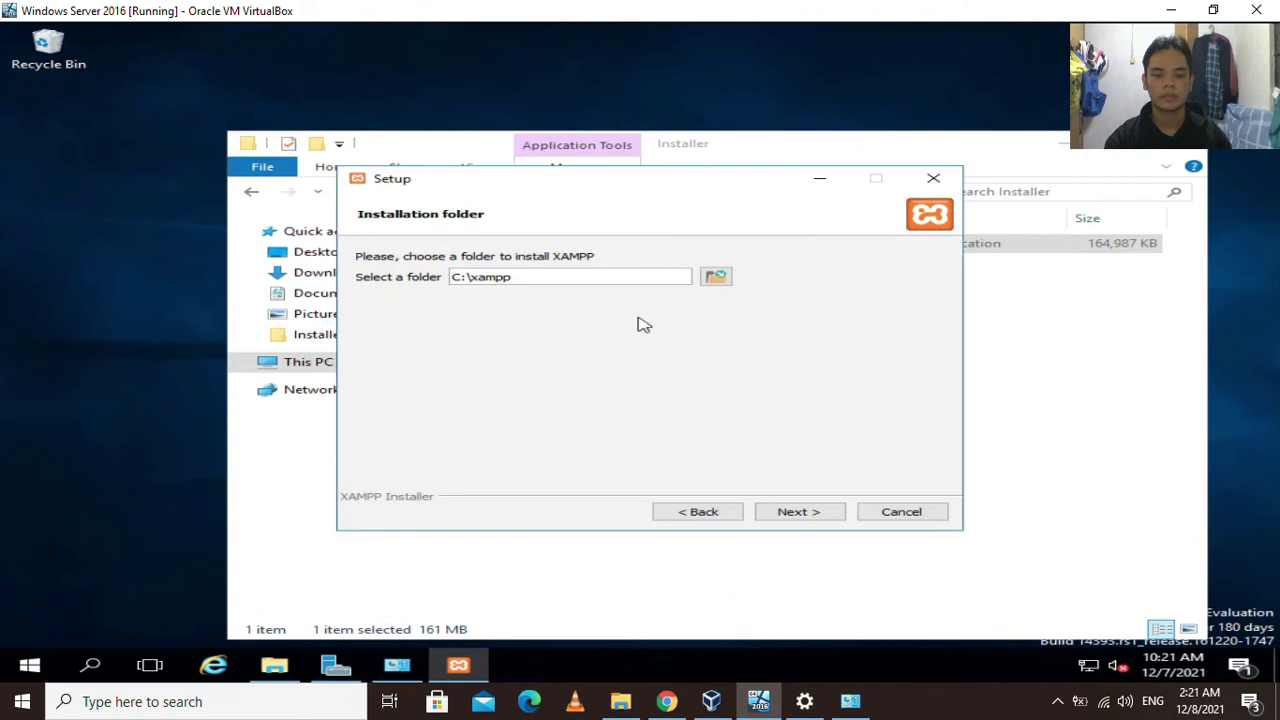
{"action": "left_click", "coordinate": [814, 514]}
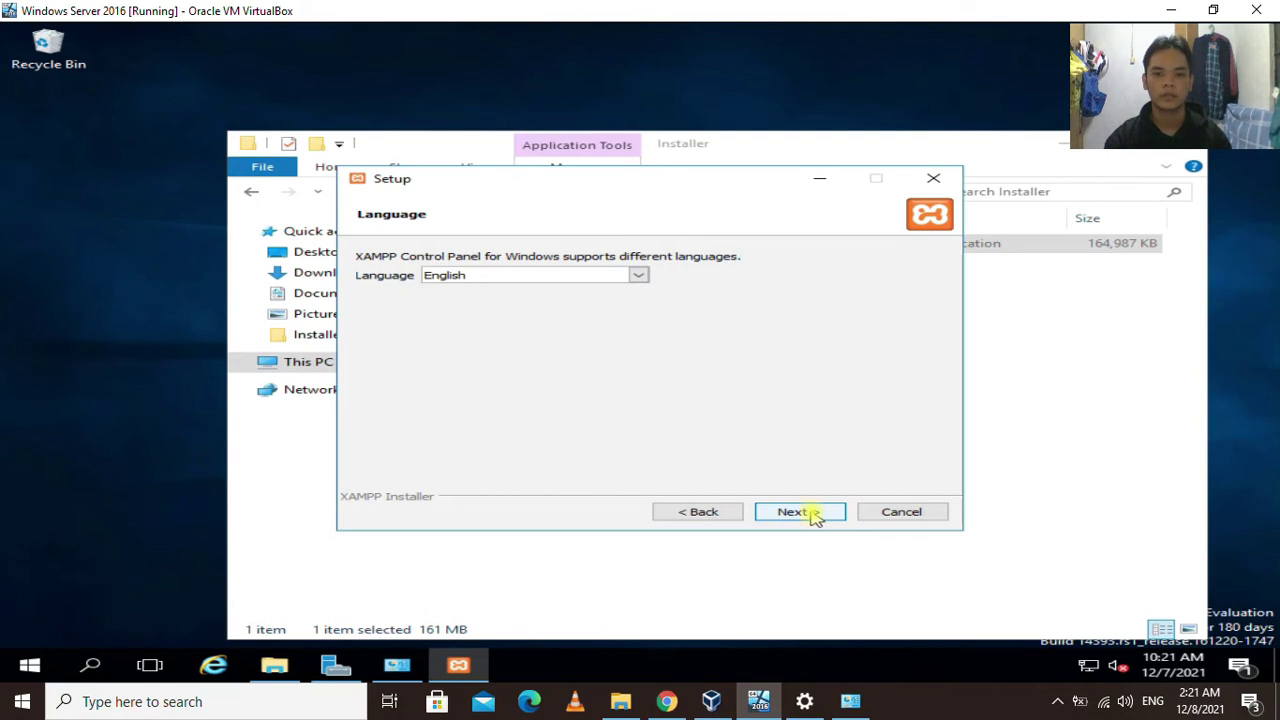
{"action": "left_click", "coordinate": [814, 514]}
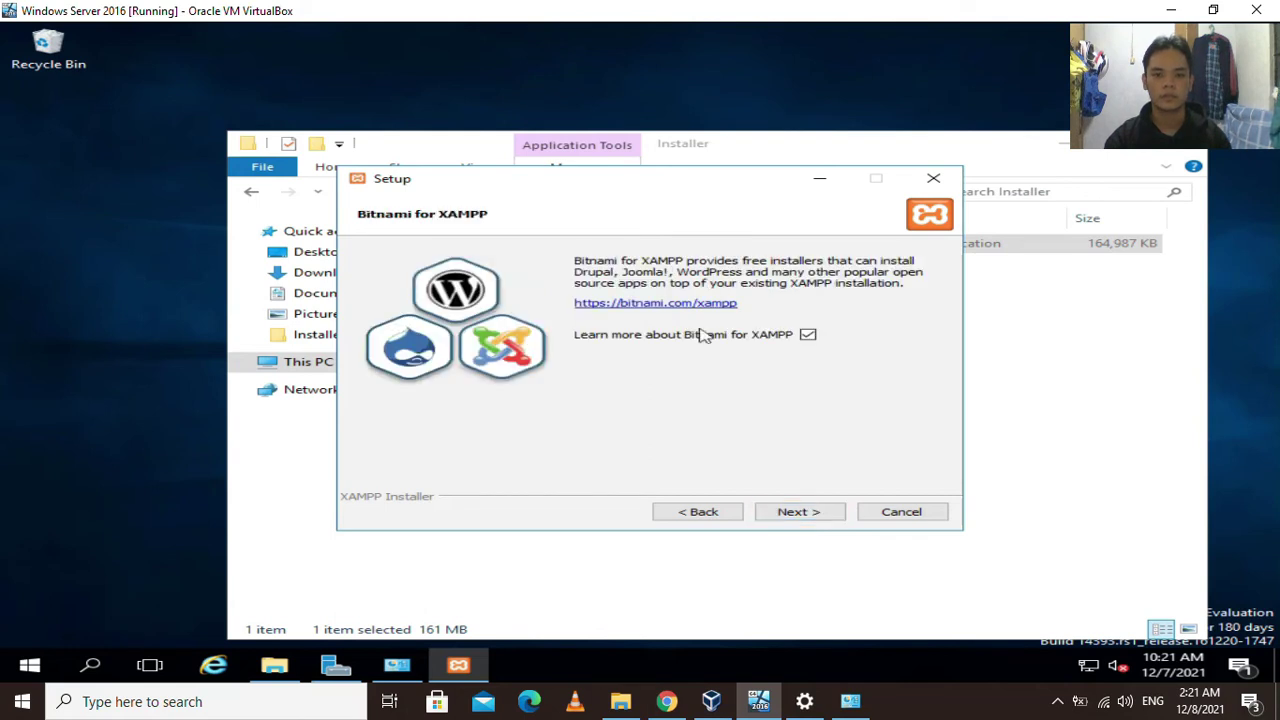
Skip the Bitnami info, install XAMPP, and finish without starting the Control Panel.
{"action": "left_click", "coordinate": [808, 335]}
{"action": "left_click", "coordinate": [812, 514]}
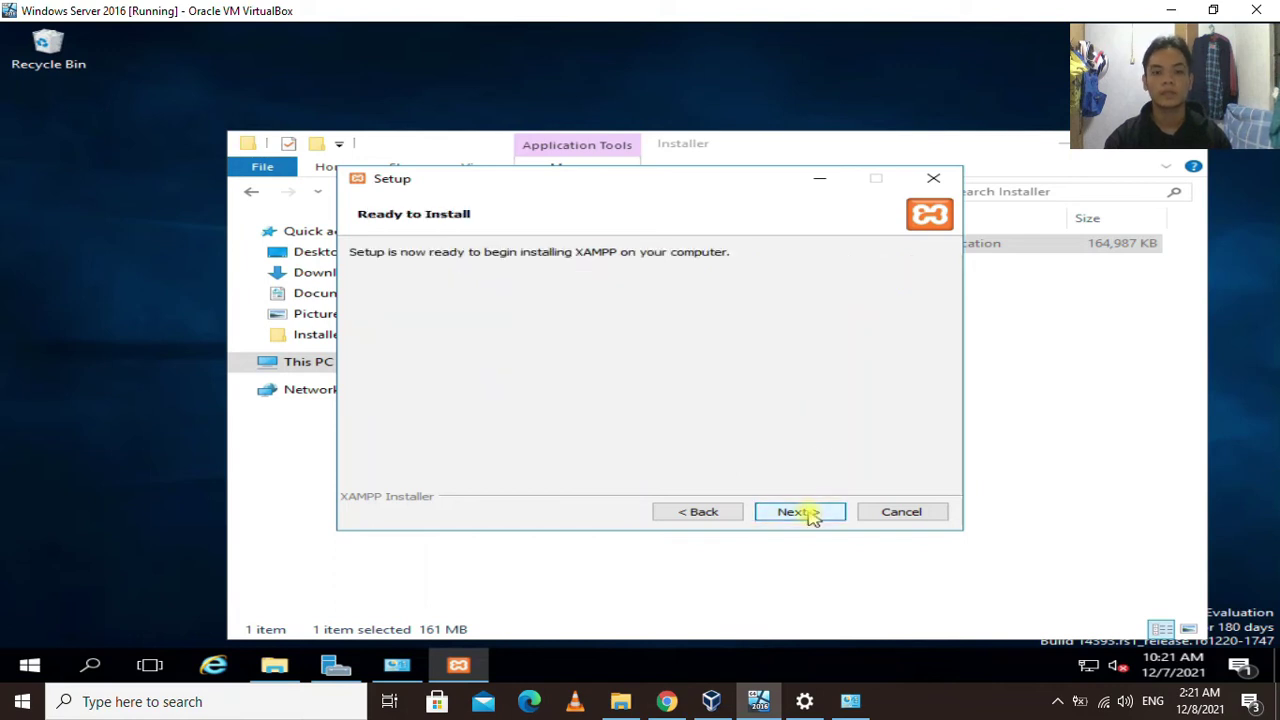
{"action": "left_click", "coordinate": [812, 516]}
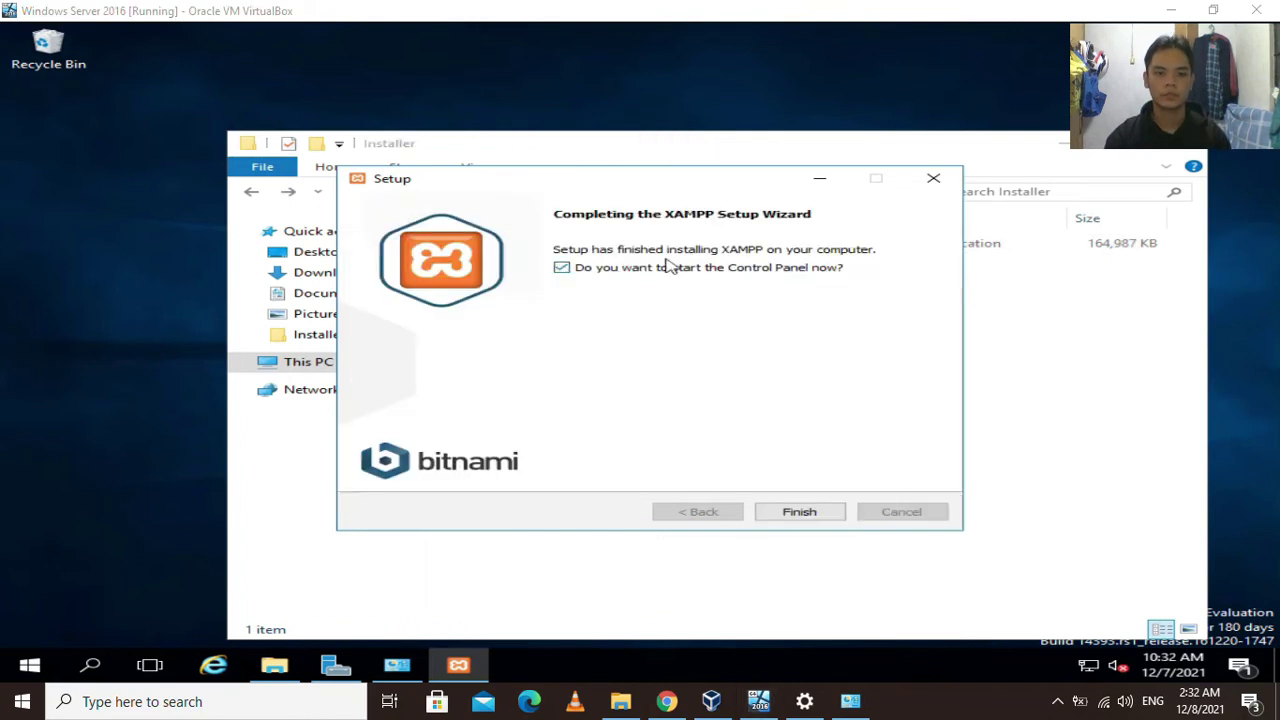
{"action": "left_click", "coordinate": [563, 272]}
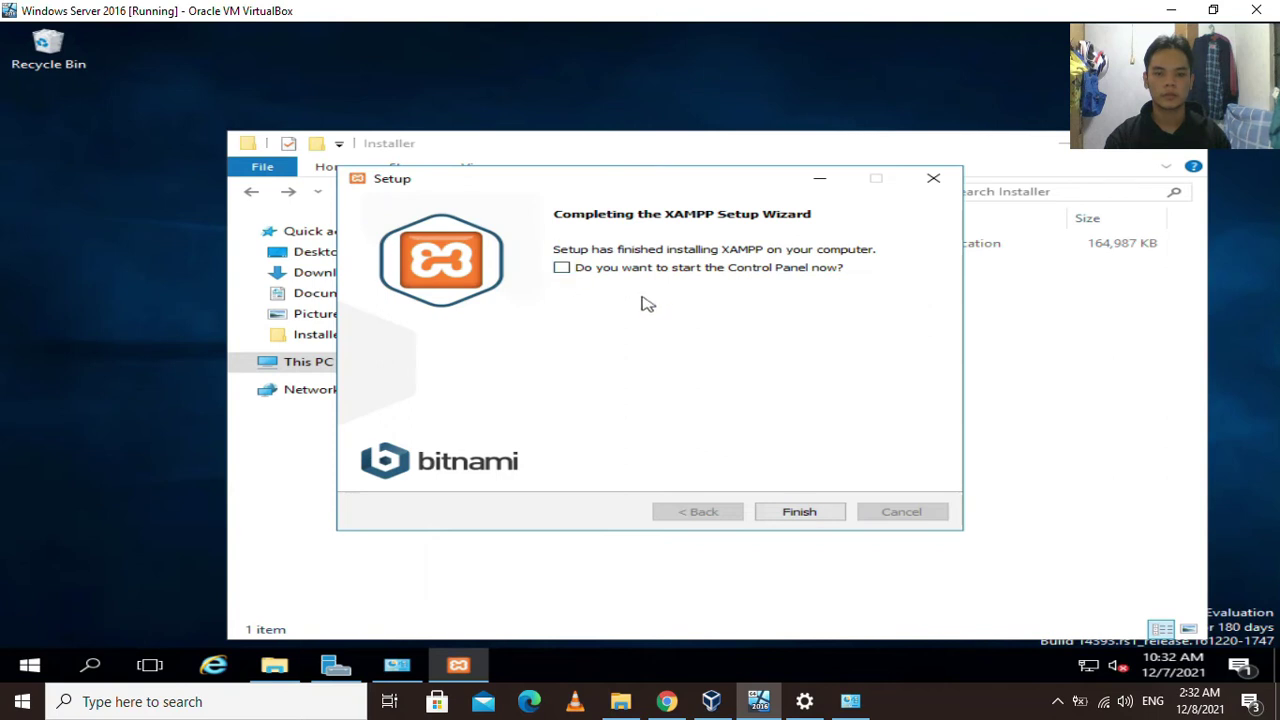
{"action": "left_click", "coordinate": [808, 512]}
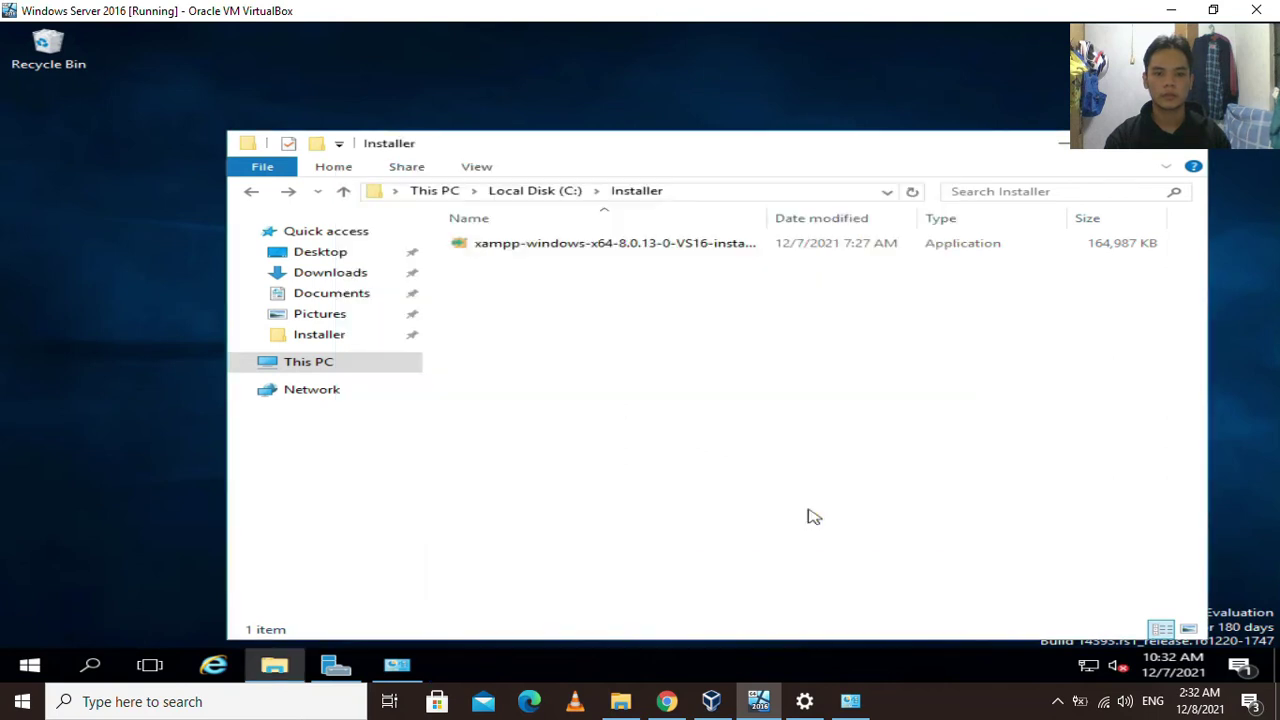
Close the Installer window, refresh the desktop, and launch XAMPP Control Panel from Start's Recently added.
{"action": "left_click", "coordinate": [1187, 150]}
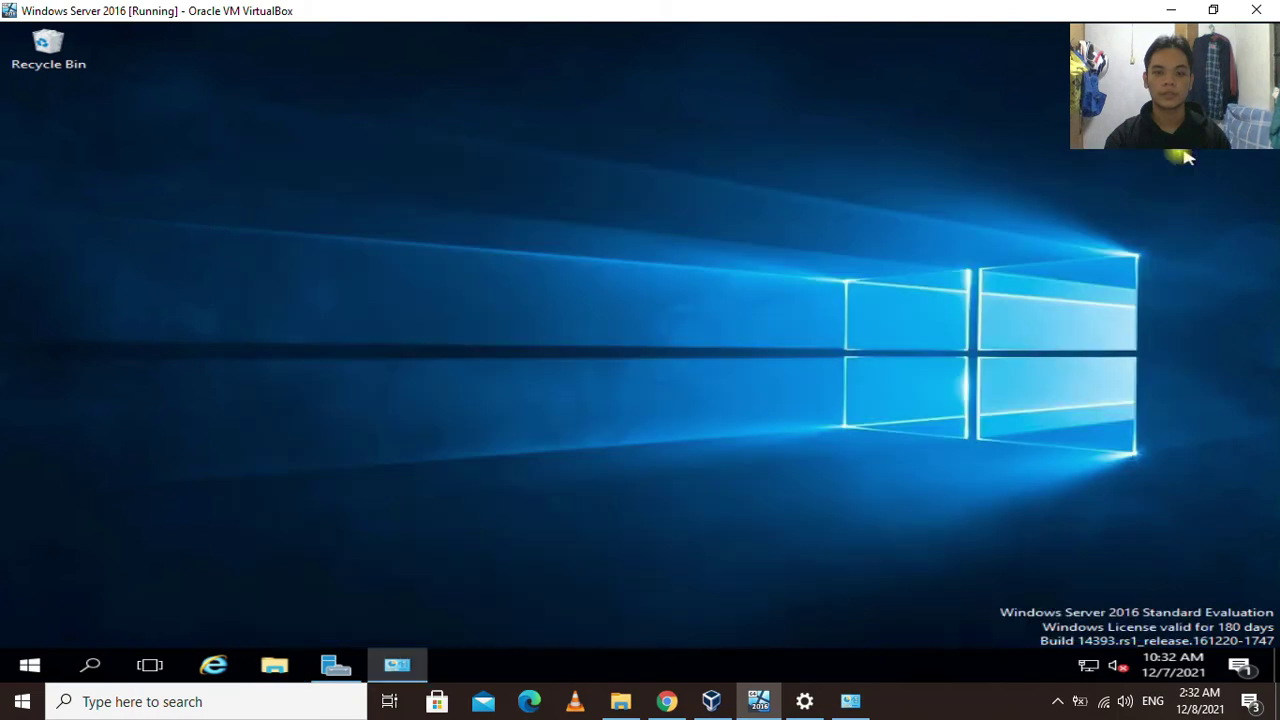
{"action": "right_click", "coordinate": [672, 178]}
{"action": "left_click", "coordinate": [728, 228]}
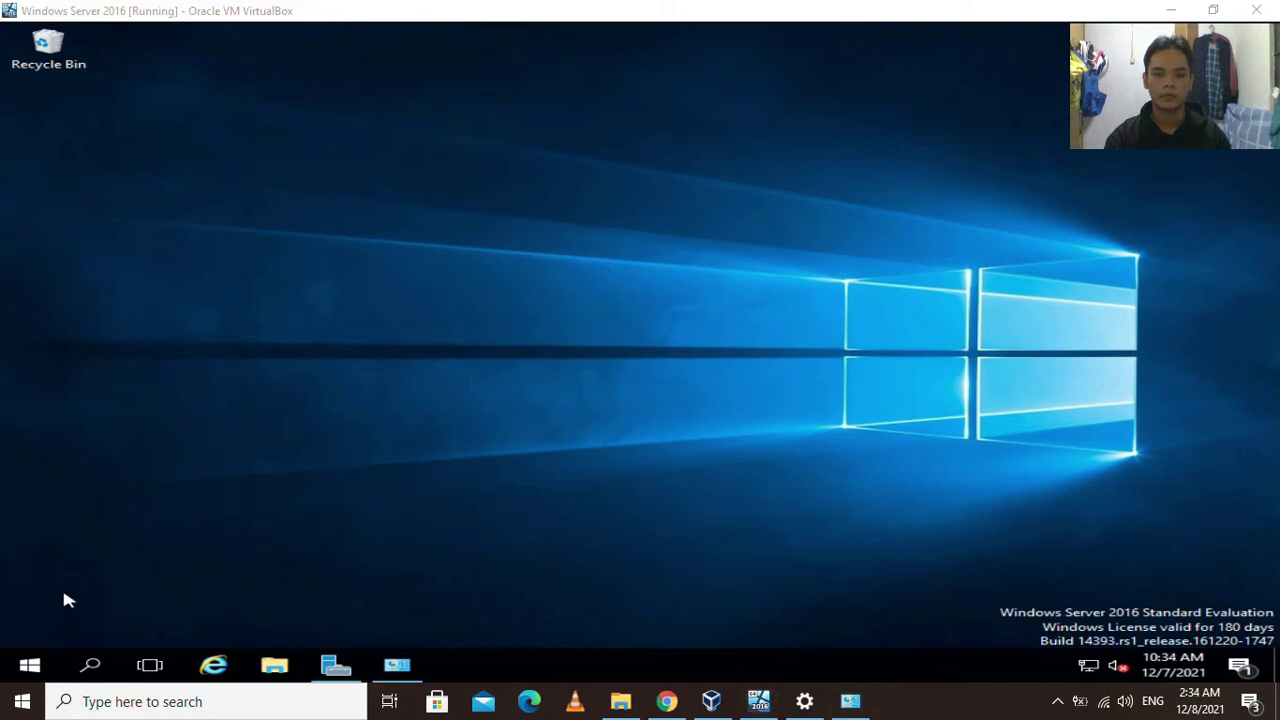
{"action": "left_click", "coordinate": [29, 665]}
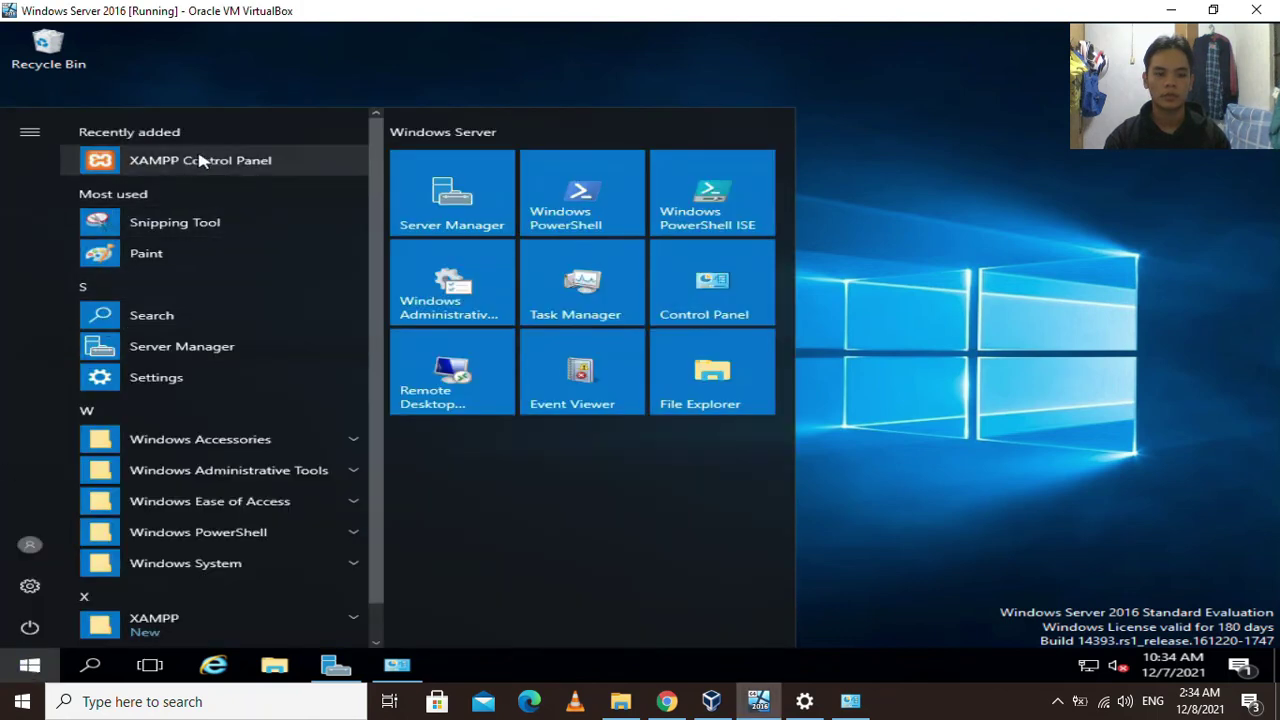
{"action": "left_click", "coordinate": [232, 163]}
{"action": "right_click", "coordinate": [237, 161]}
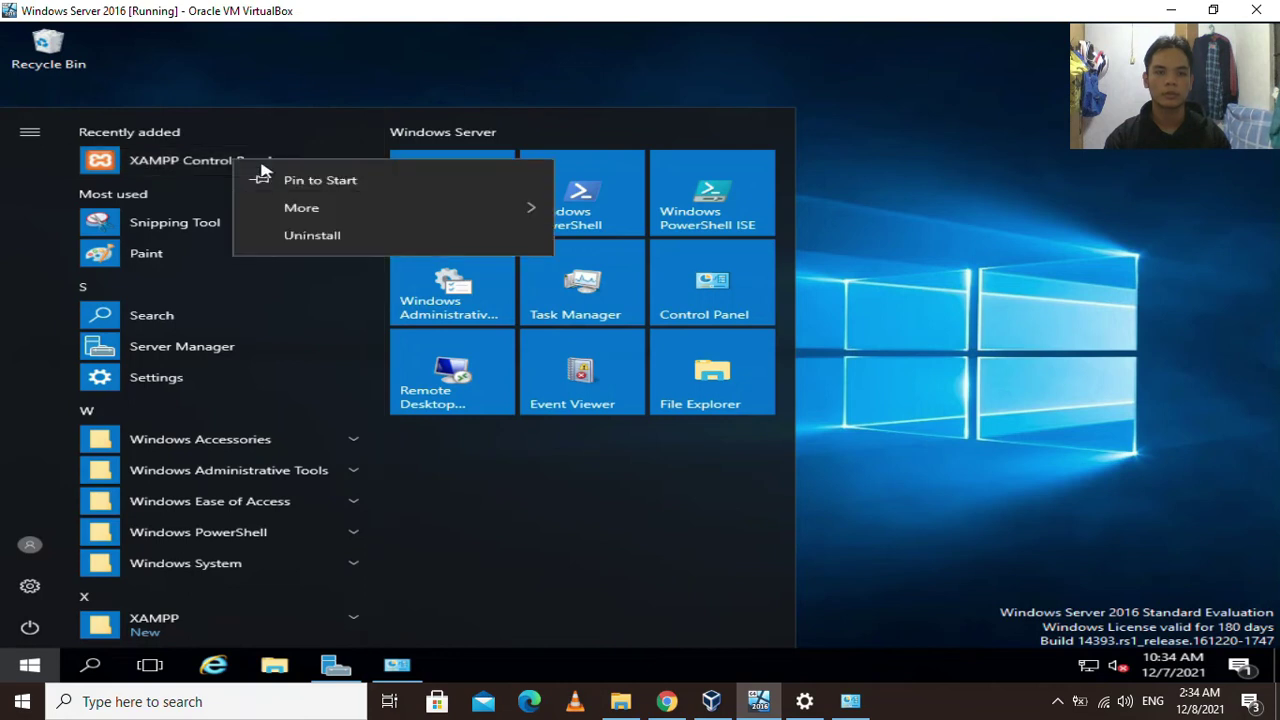
{"action": "left_click", "coordinate": [182, 163]}
{"action": "left_click", "coordinate": [193, 163]}
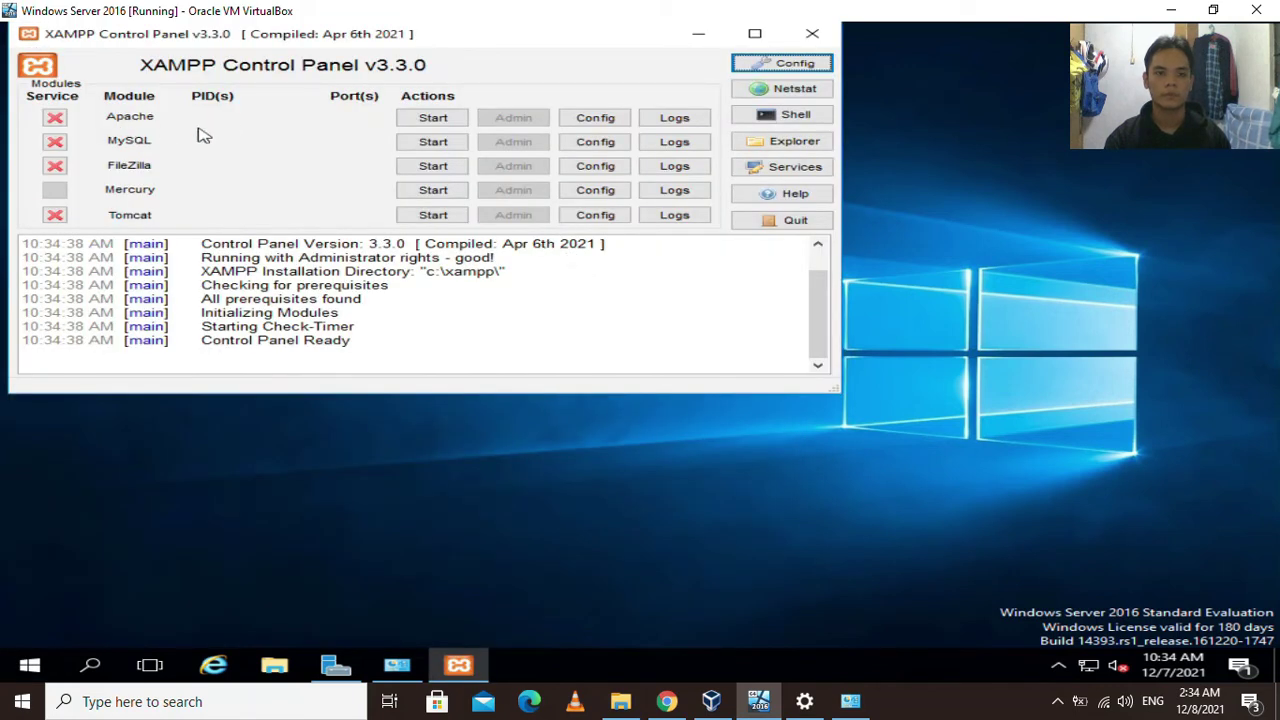
Start Apache and MySQL, stop both again, and quit the XAMPP Control Panel.
{"action": "left_click", "coordinate": [435, 120]}
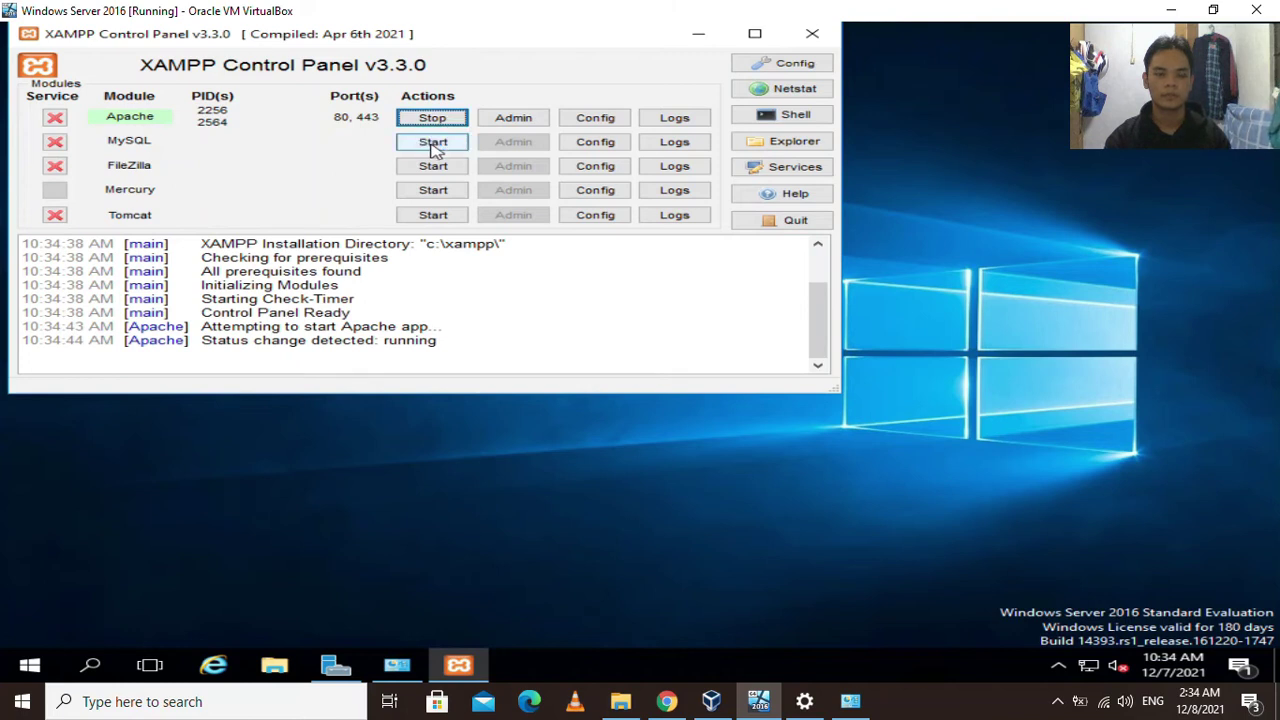
{"action": "left_click", "coordinate": [433, 144]}
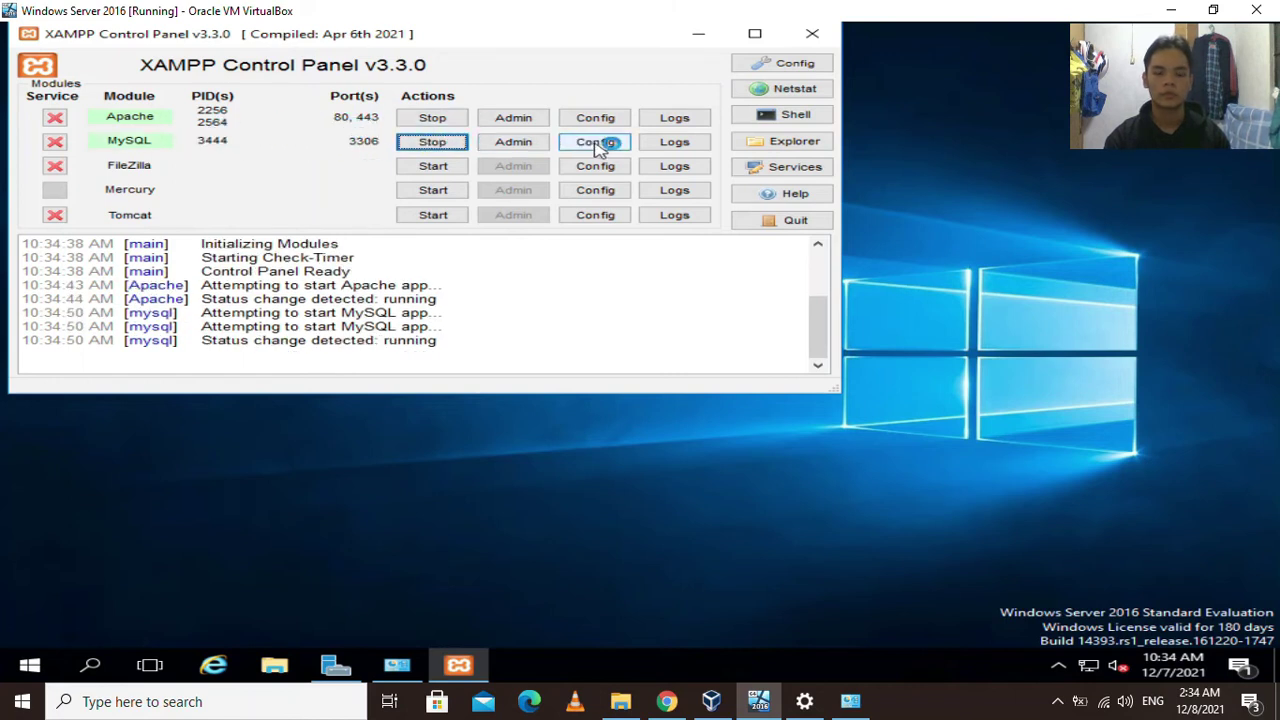
{"action": "left_click", "coordinate": [425, 142]}
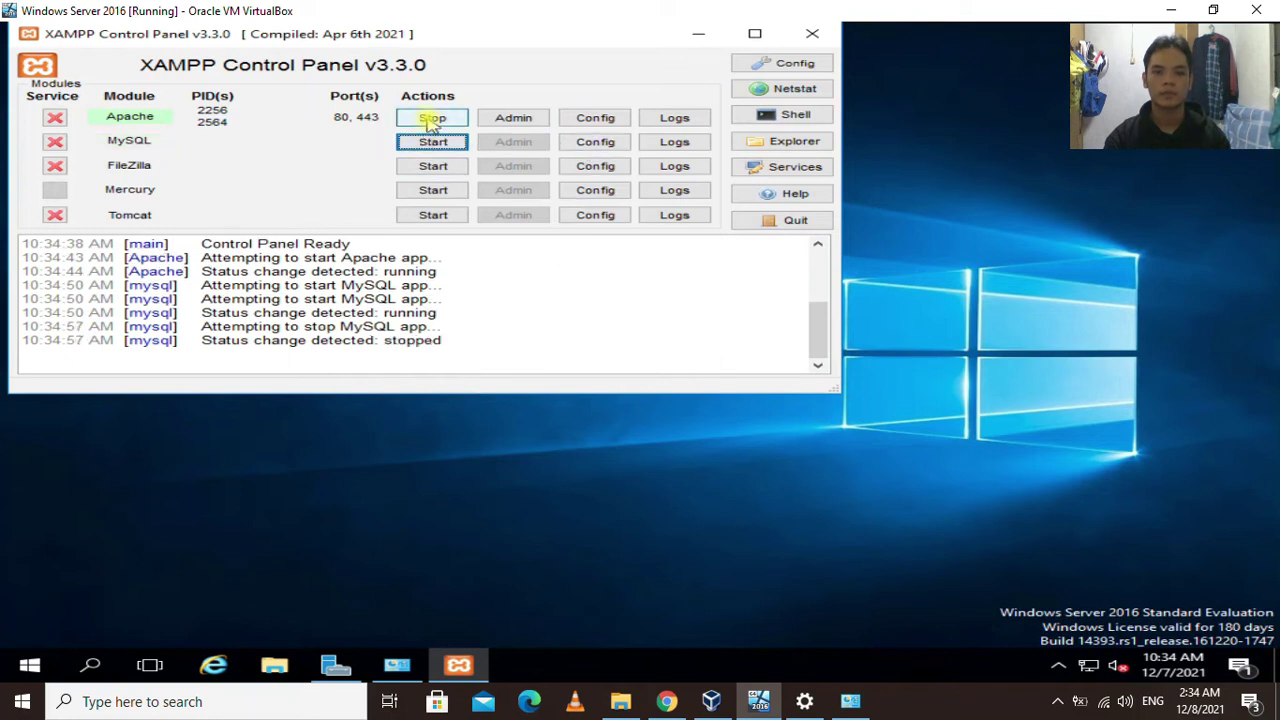
{"action": "left_click", "coordinate": [428, 118]}
{"action": "left_click", "coordinate": [768, 222]}
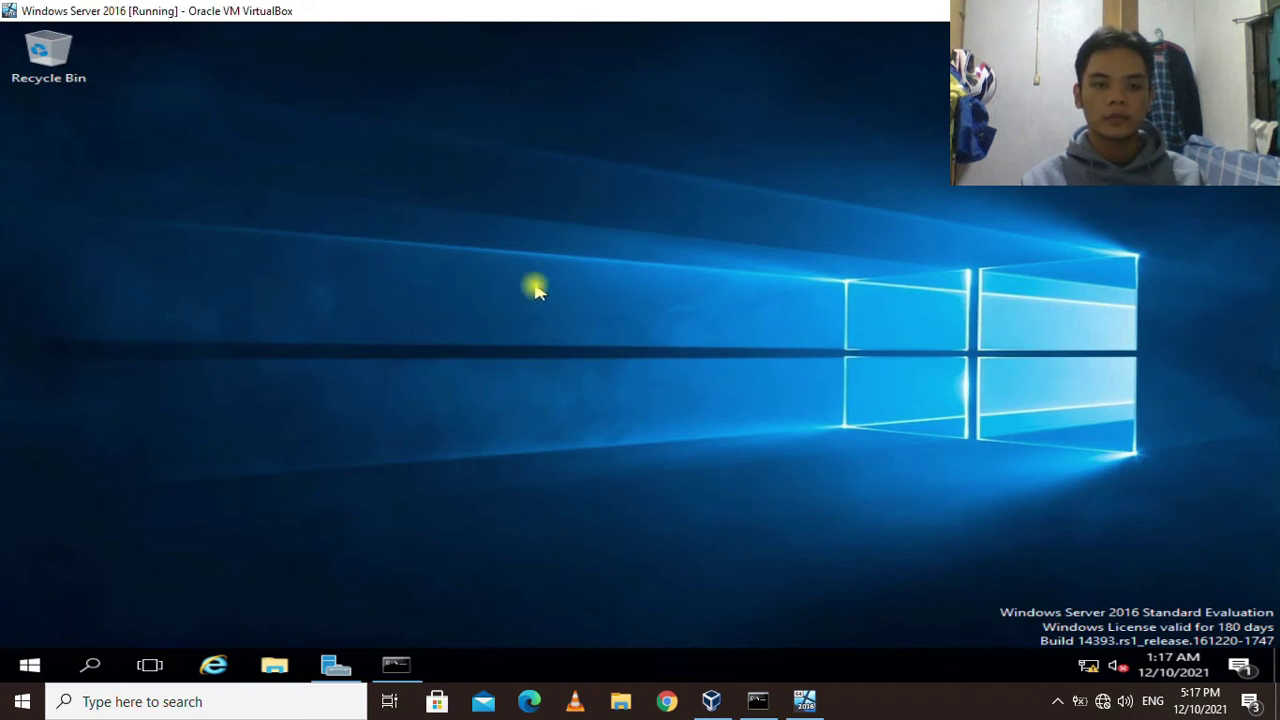
Exit Scaled Mode and insert the Guest Additions CD image from the Devices menu.
{"action": "key", "text": "ctrl+Home"}
{"action": "mouse_move", "coordinate": [700, 412]}
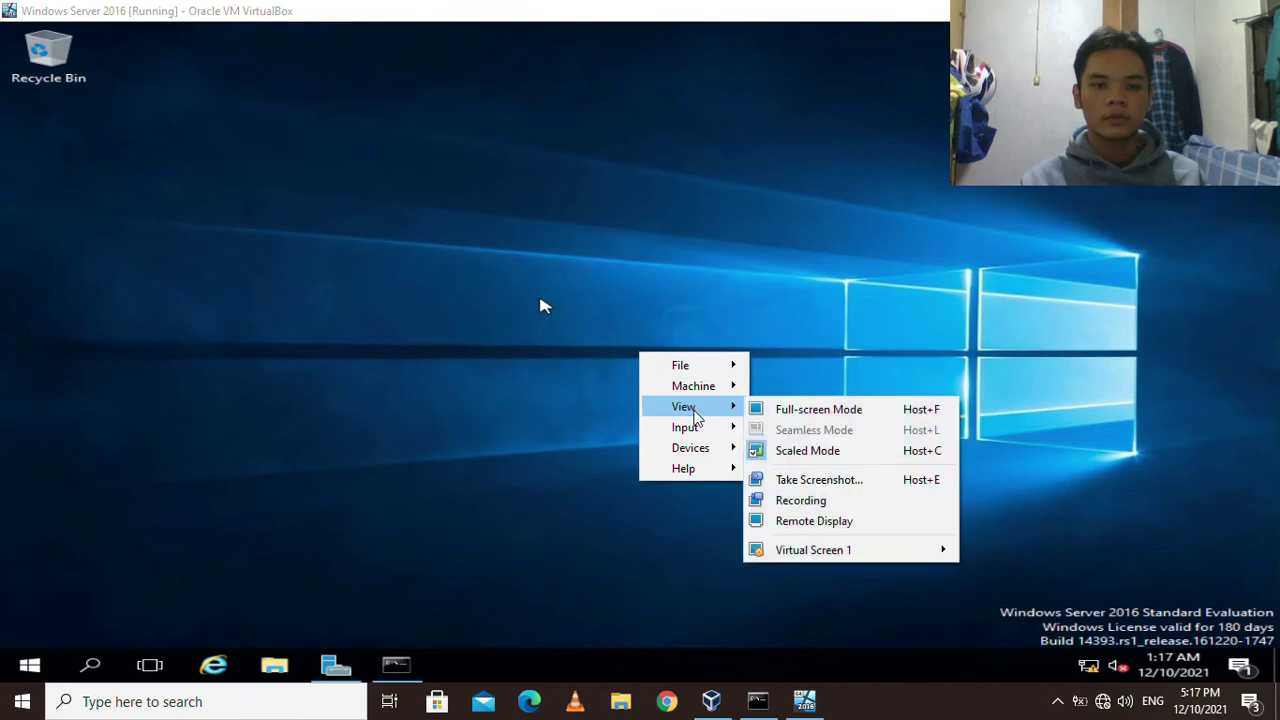
{"action": "left_click", "coordinate": [775, 462]}
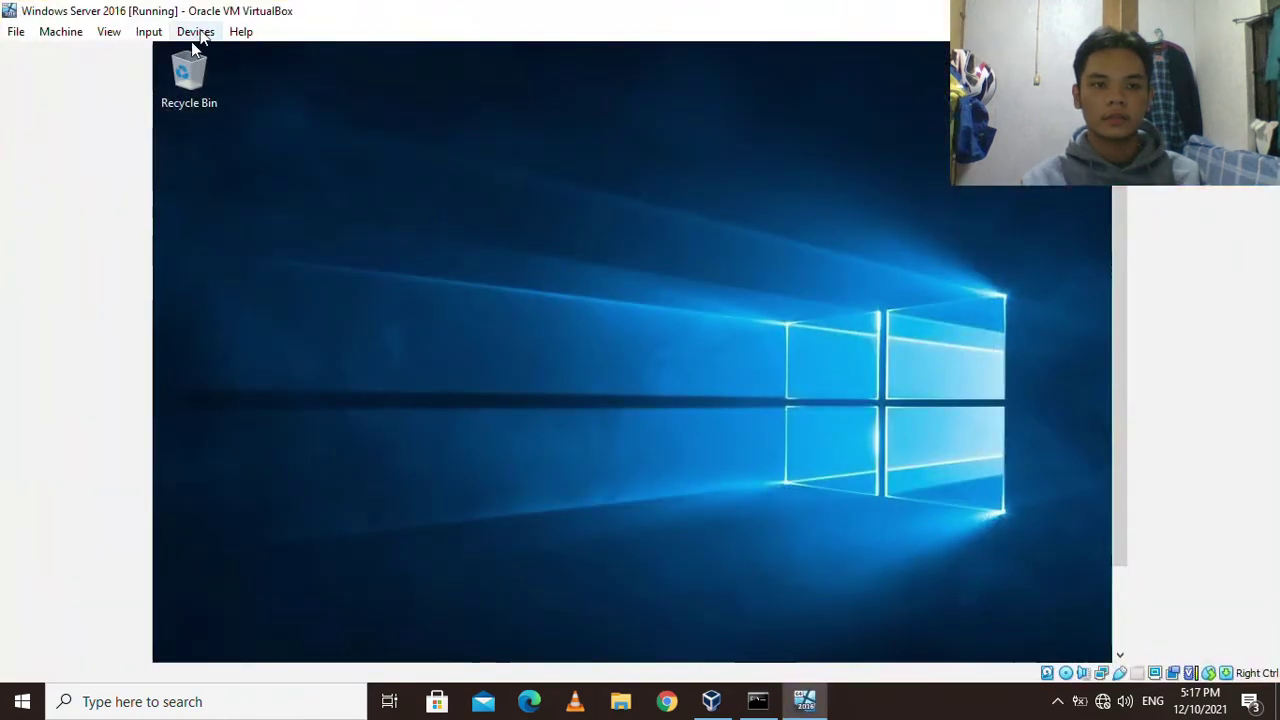
{"action": "left_click", "coordinate": [220, 31]}
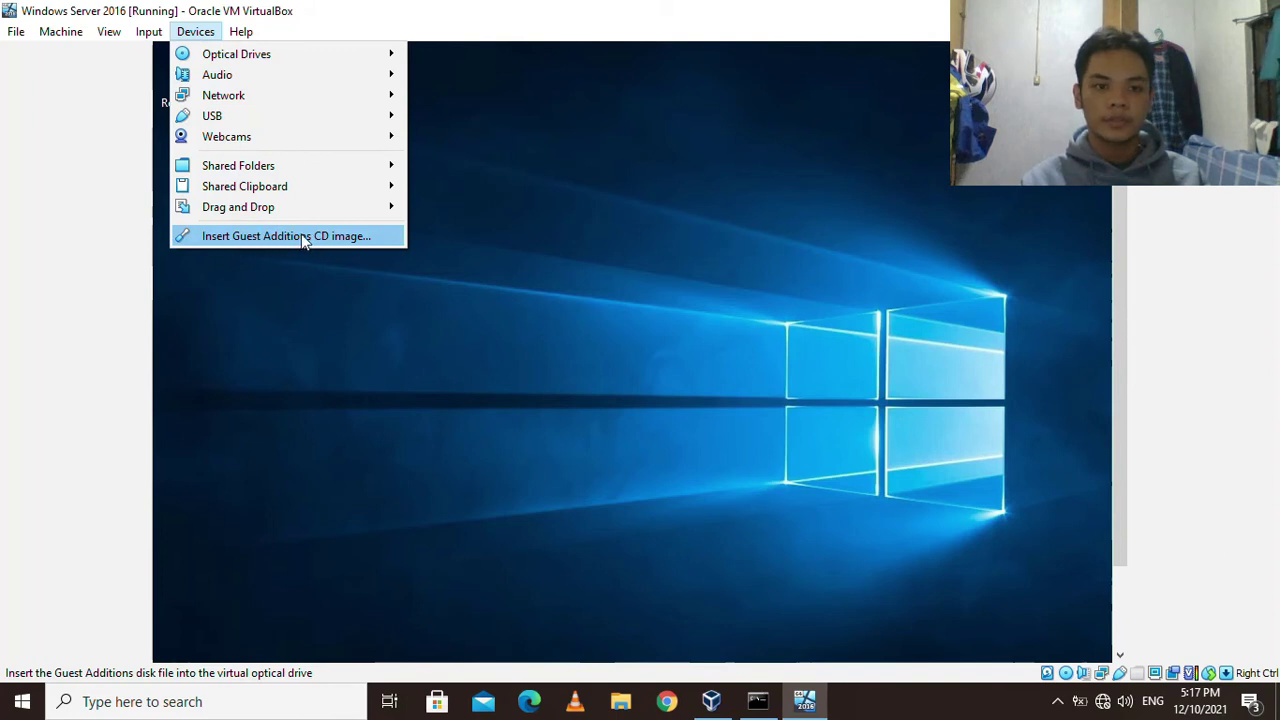
{"action": "left_click", "coordinate": [300, 236]}
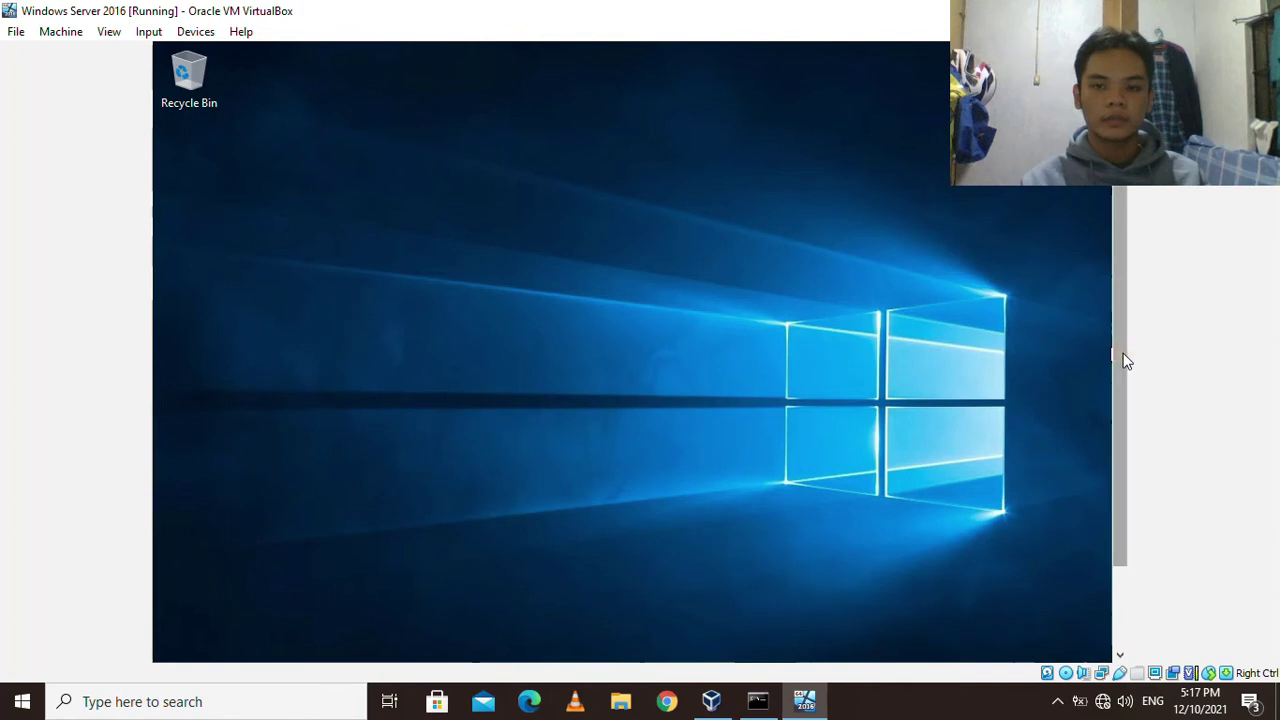
{"action": "left_click_drag", "start_coordinate": [1123, 357], "coordinate": [1109, 494]}
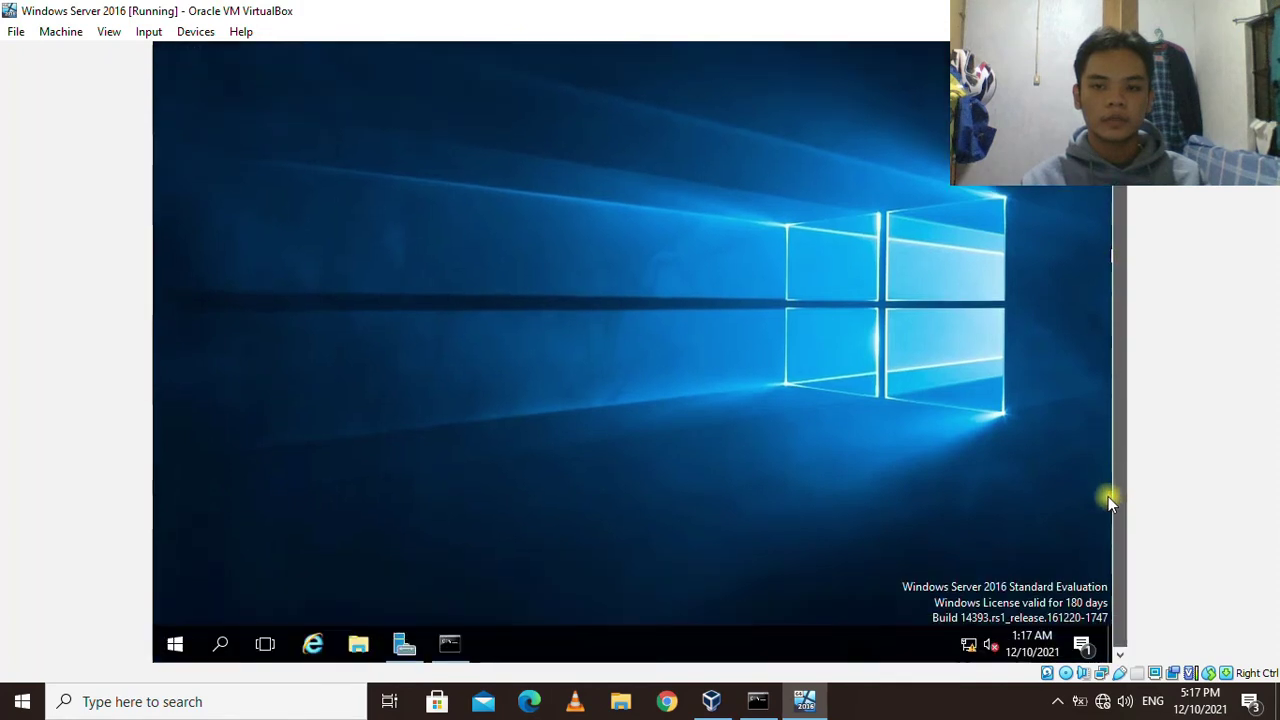
Open CD Drive (D:) in the guest's File Explorer and run VBoxWindowsAdditions.
{"action": "left_click", "coordinate": [358, 644]}
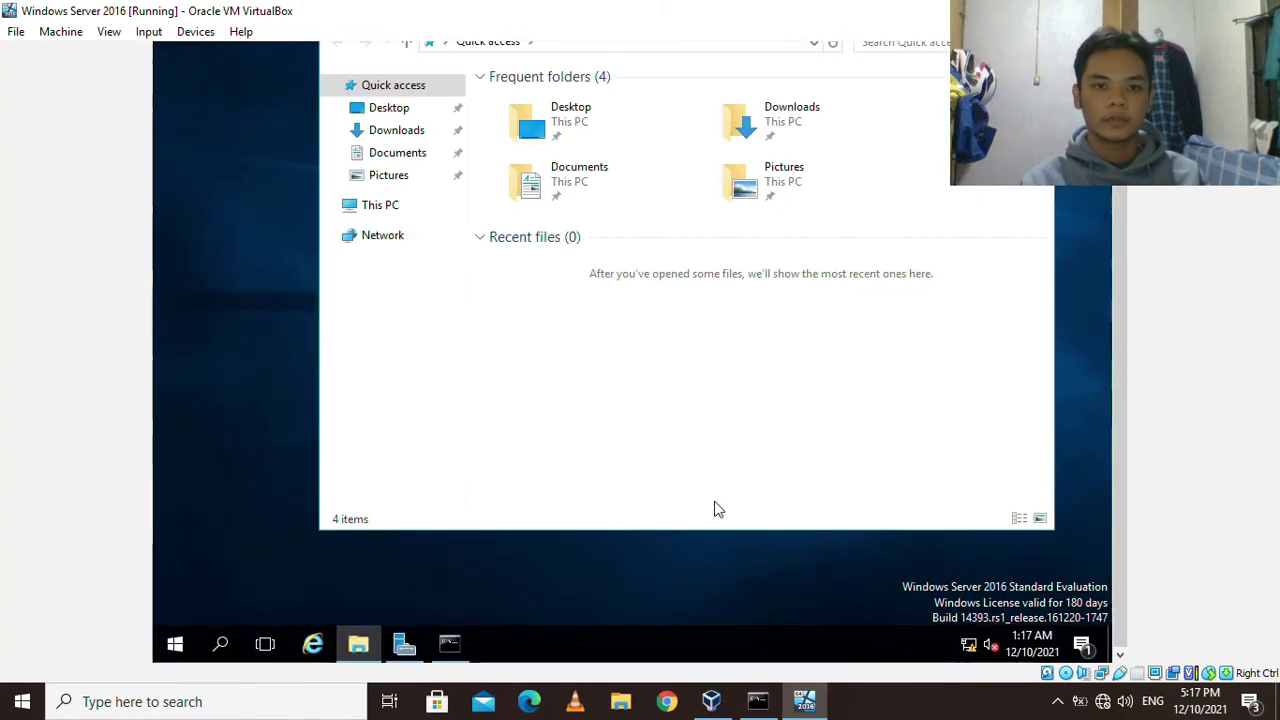
{"action": "left_click_drag", "start_coordinate": [1118, 462], "coordinate": [1093, 387]}
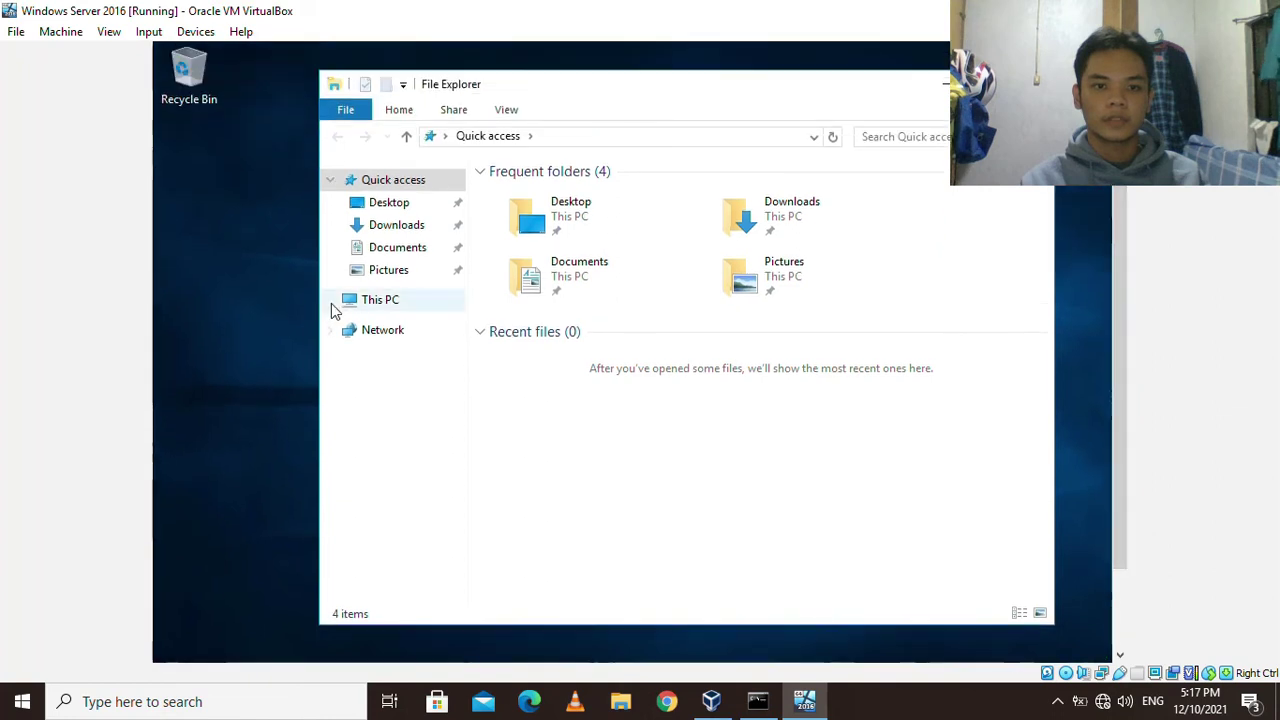
{"action": "left_click", "coordinate": [383, 296]}
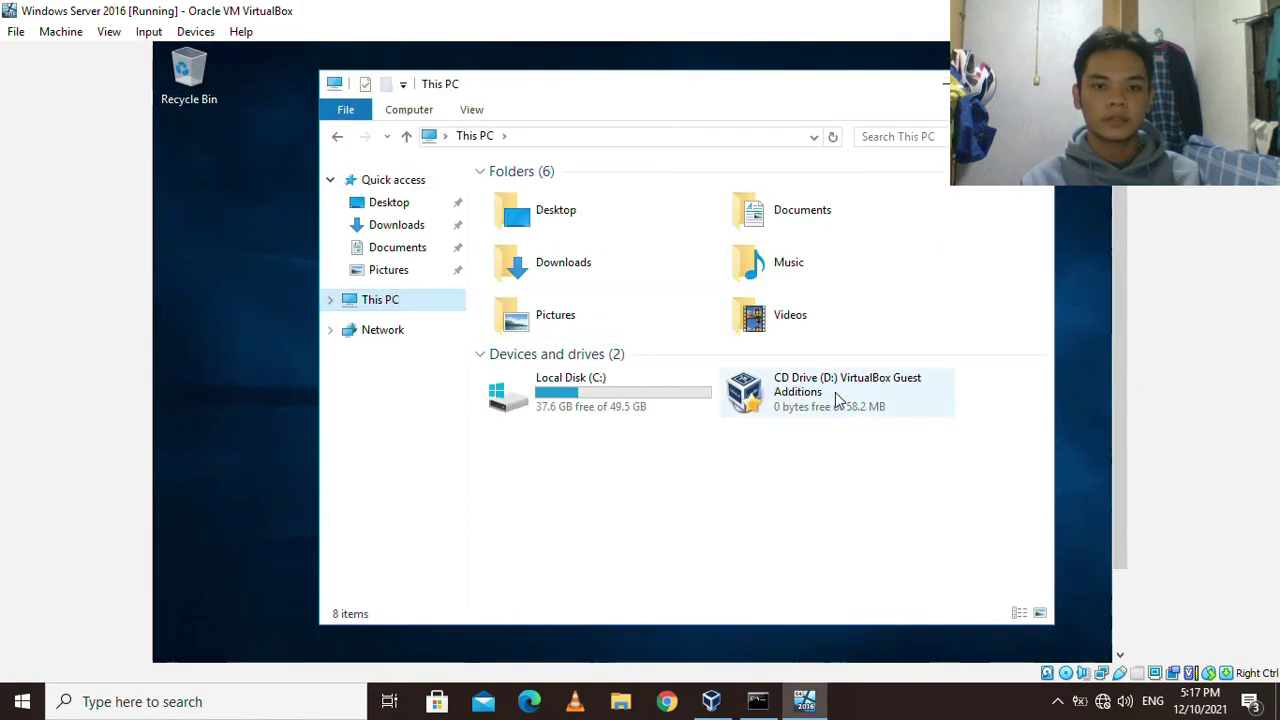
{"action": "left_click", "coordinate": [797, 403]}
{"action": "right_click", "coordinate": [797, 403]}
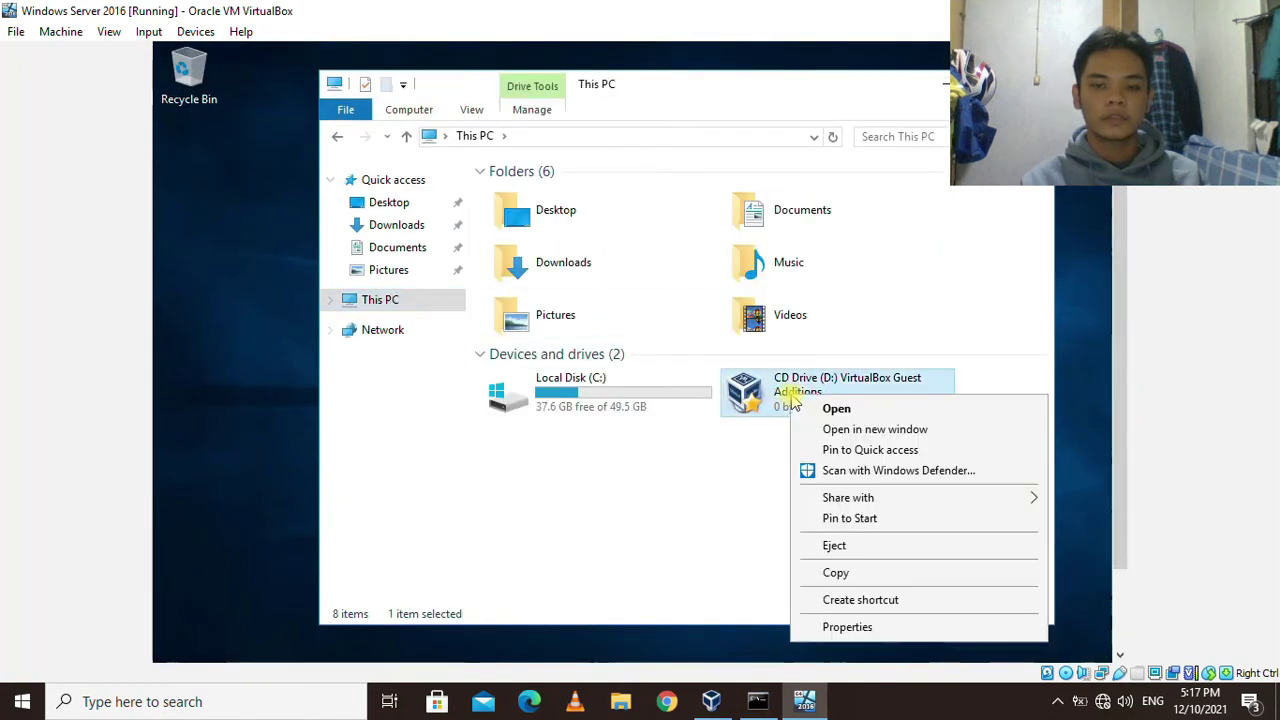
{"action": "left_click", "coordinate": [830, 409]}
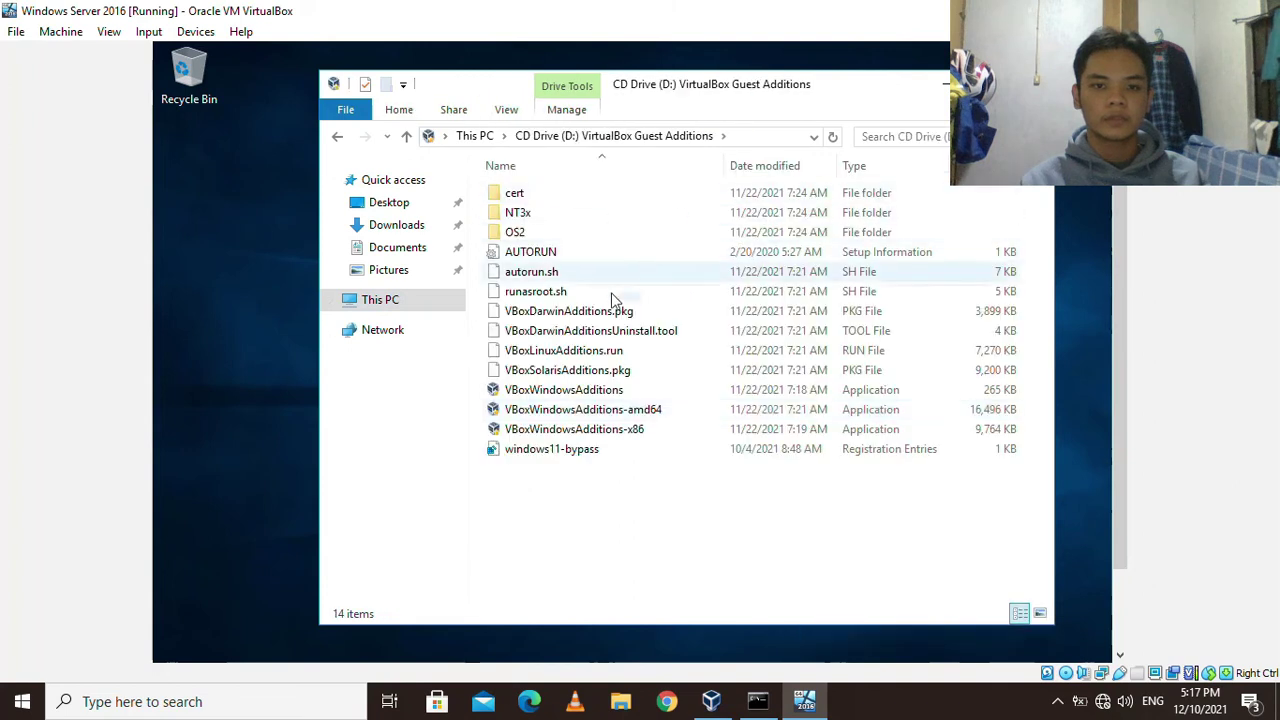
{"action": "left_click", "coordinate": [613, 391]}
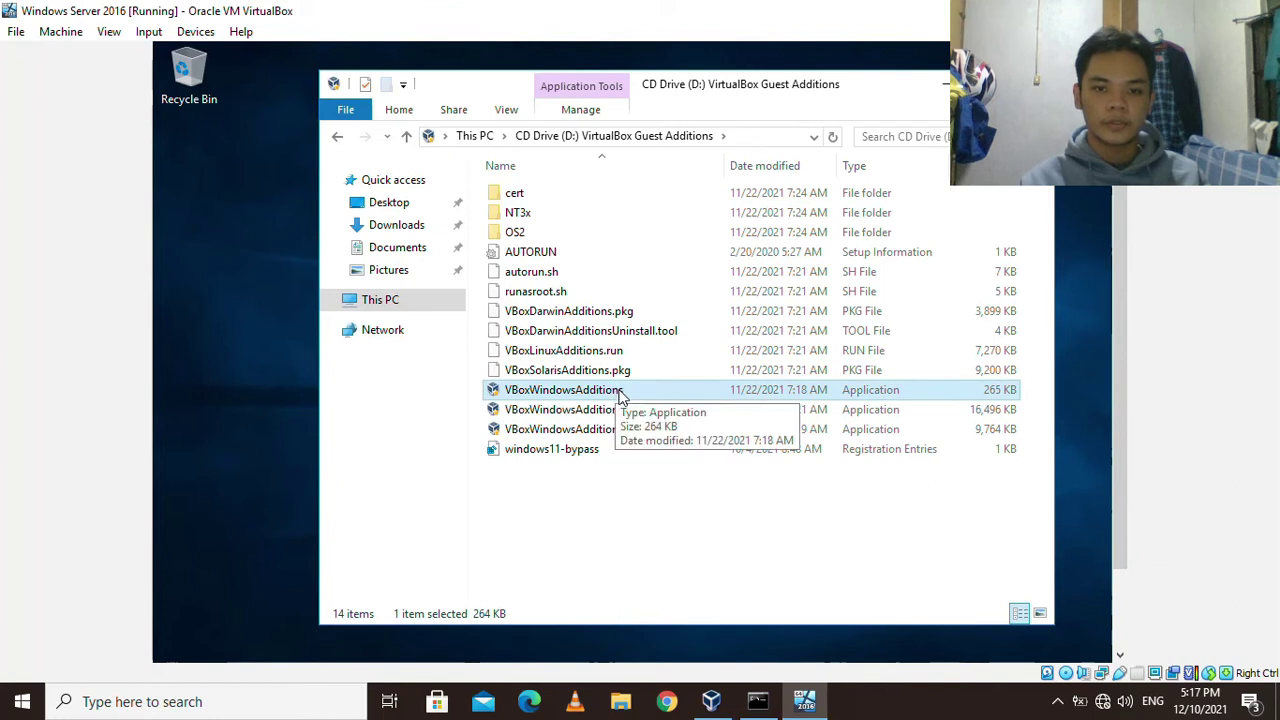
{"action": "right_click", "coordinate": [614, 391]}
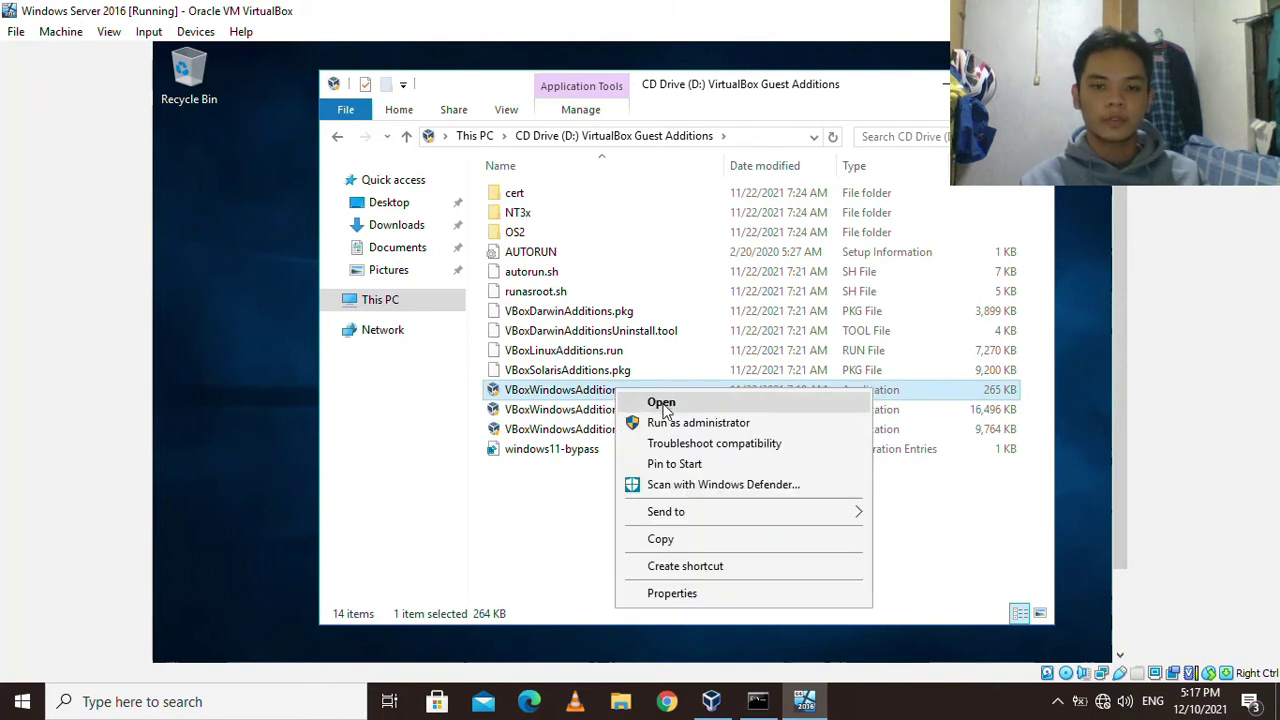
{"action": "left_click", "coordinate": [661, 403]}
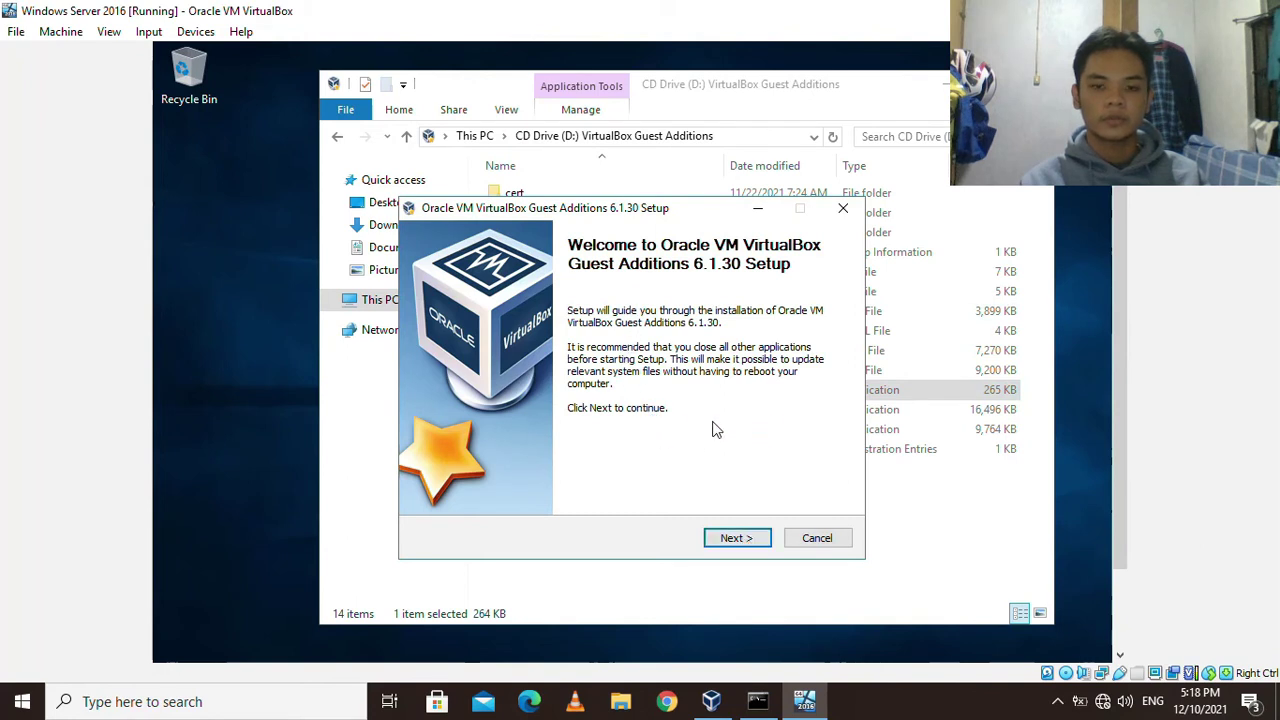
Install Guest Additions 6.1.30 with default folder and components, approving the Oracle device software.
{"action": "left_click", "coordinate": [743, 540]}
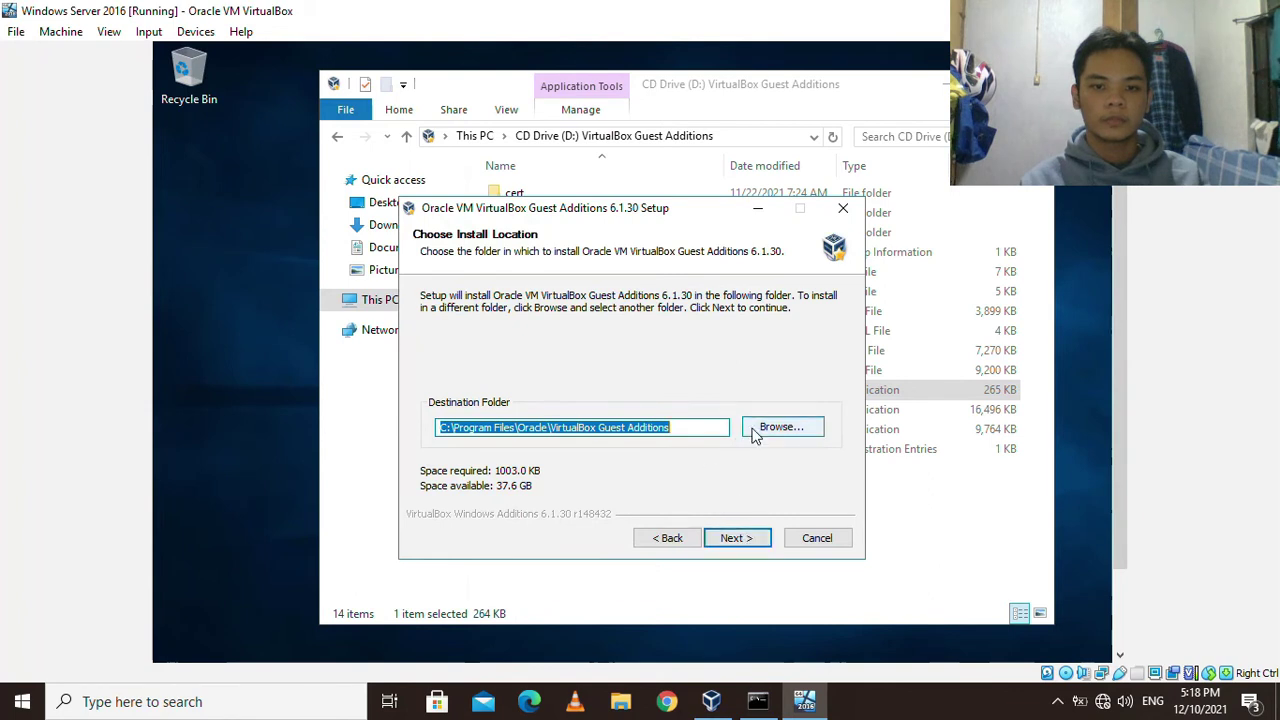
{"action": "left_click", "coordinate": [738, 539]}
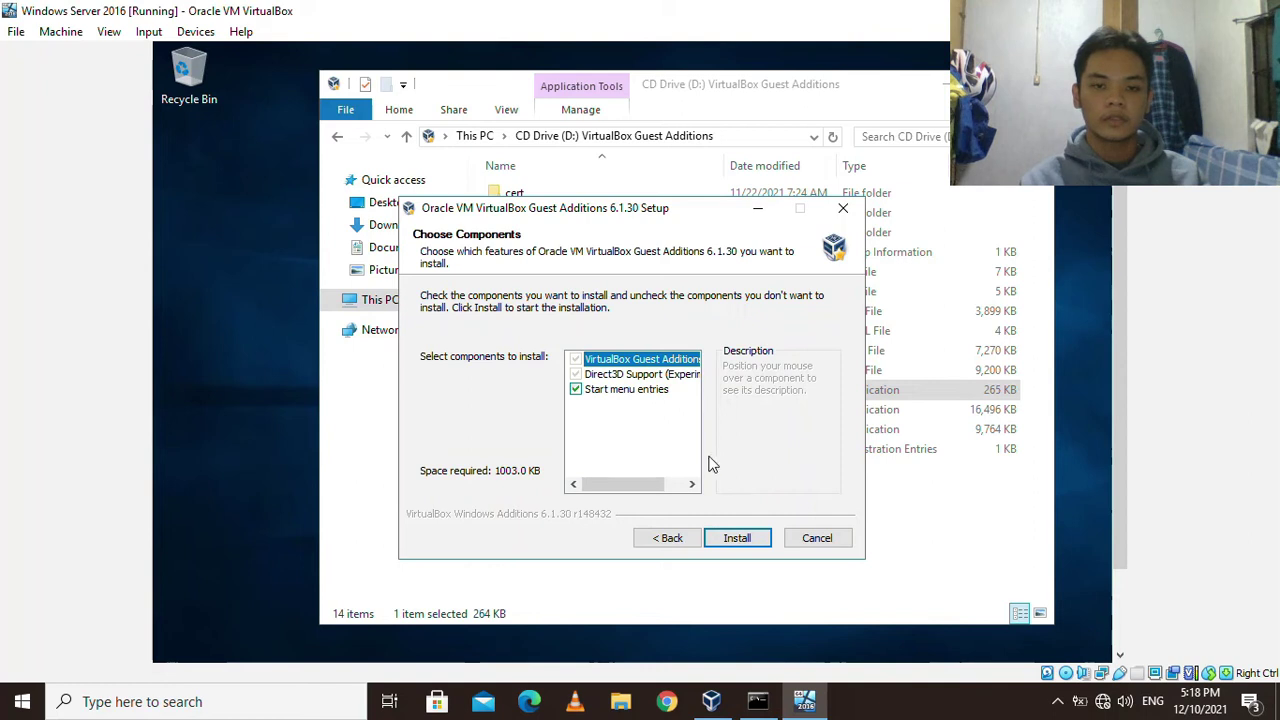
{"action": "left_click", "coordinate": [737, 539]}
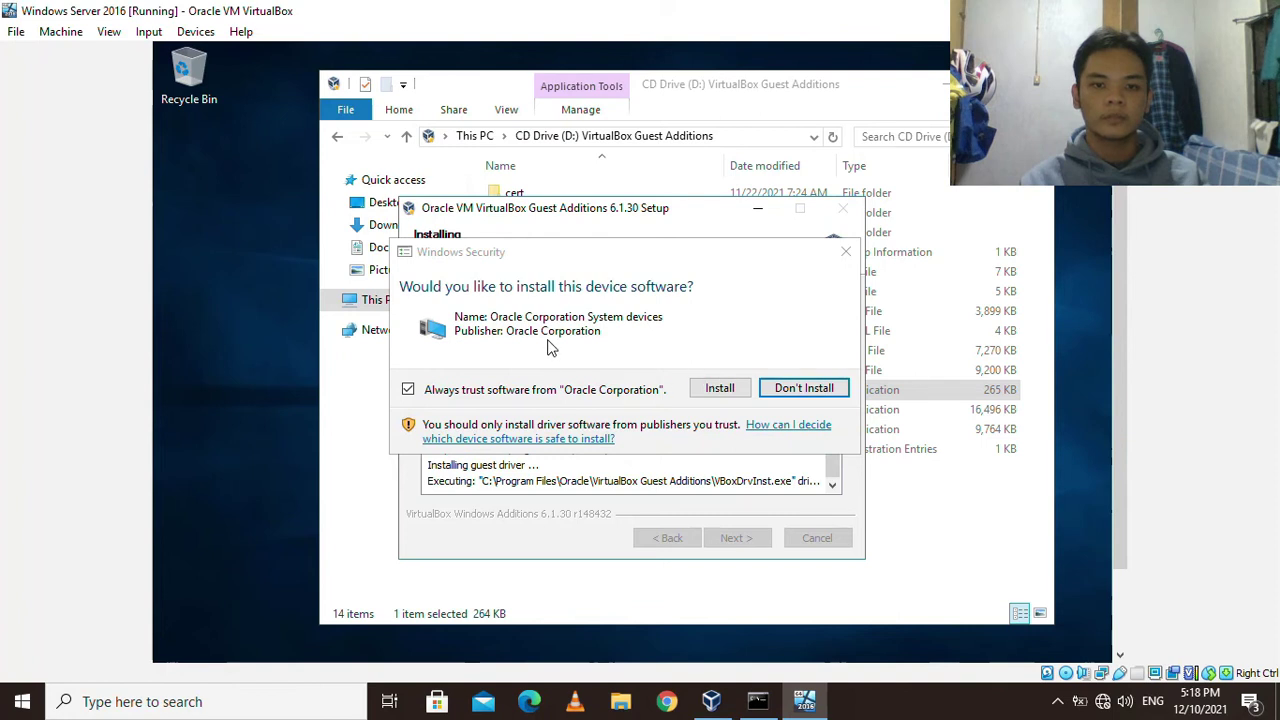
{"action": "left_click", "coordinate": [720, 389]}
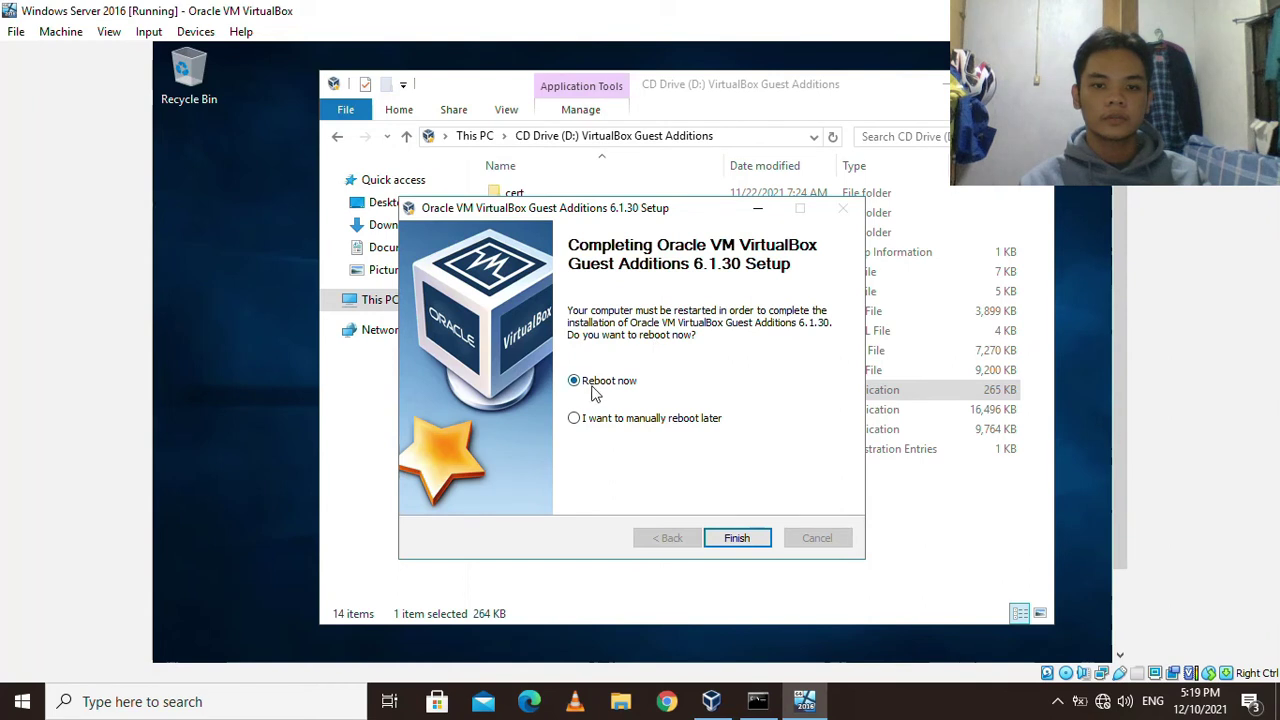
Finish the Guest Additions installer with Reboot now and wait for the guest's lock screen.
{"action": "left_click", "coordinate": [737, 540]}
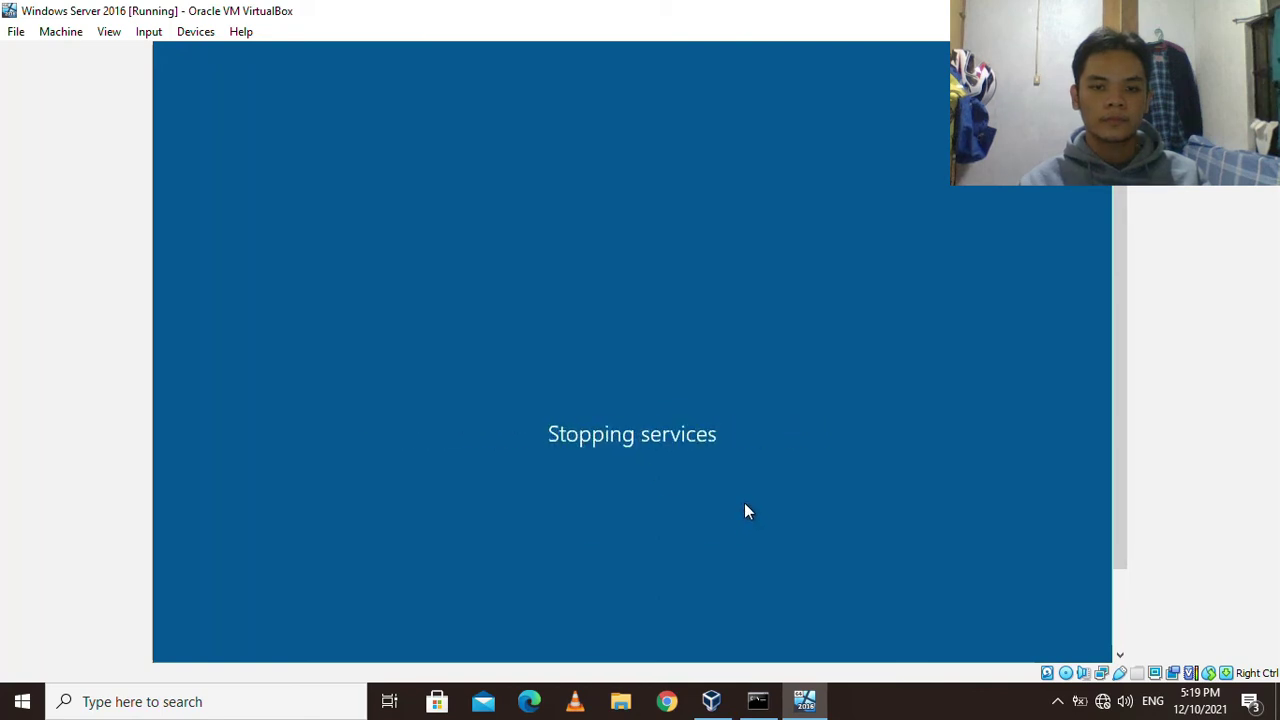
{"action": "left_click", "coordinate": [856, 689]}
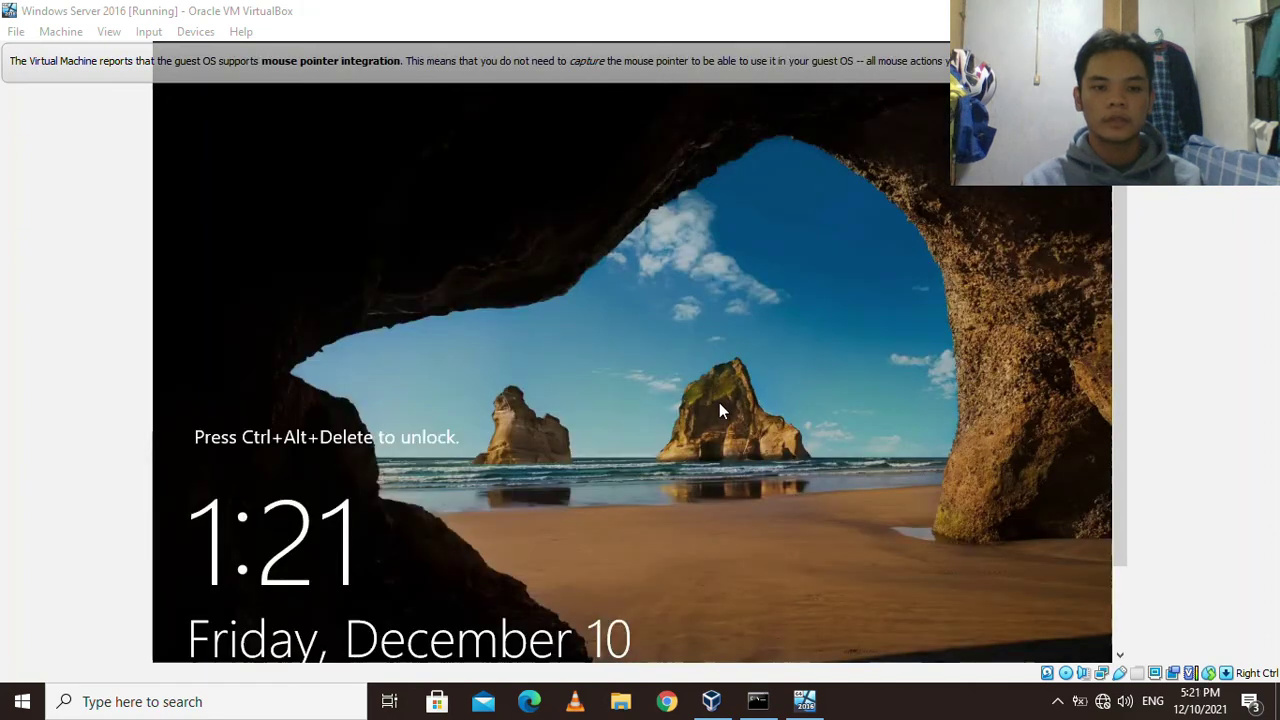
{"action": "left_click", "coordinate": [771, 412]}
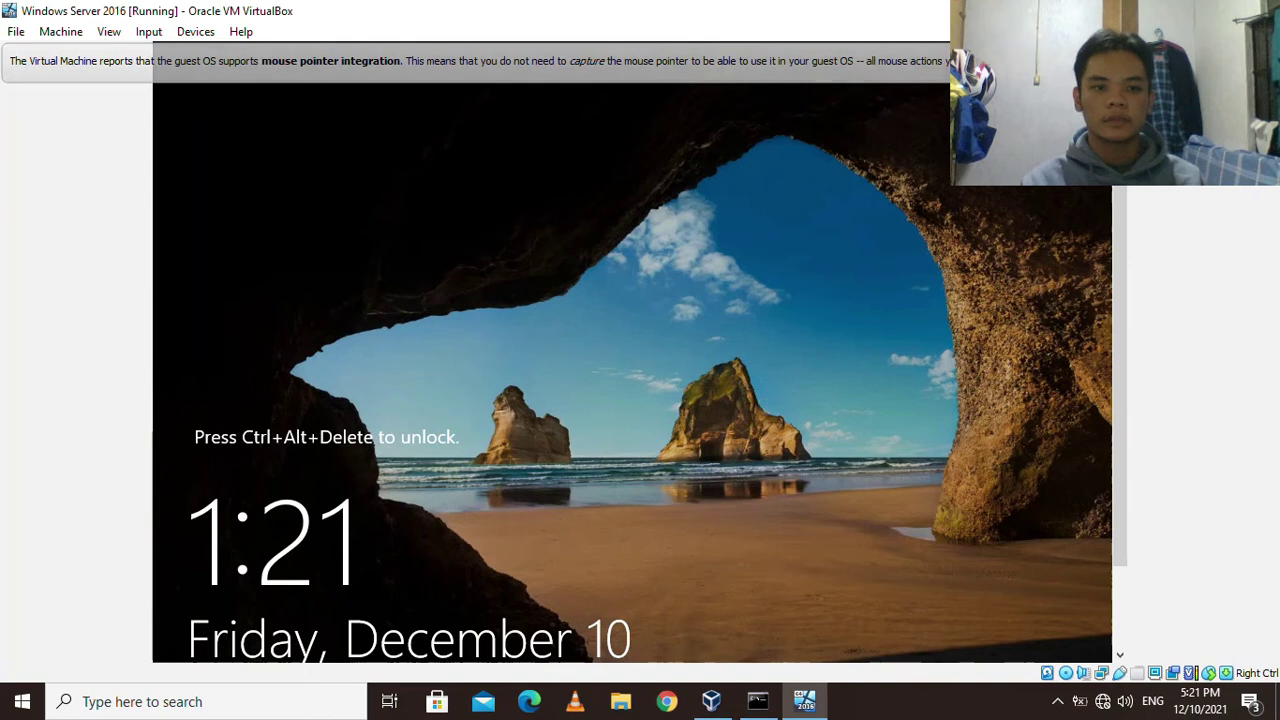
Send Ctrl-Alt-Del, sign in with the Administrator password, and refresh the guest desktop.
{"action": "left_click", "coordinate": [148, 32]}
{"action": "mouse_move", "coordinate": [178, 57]}
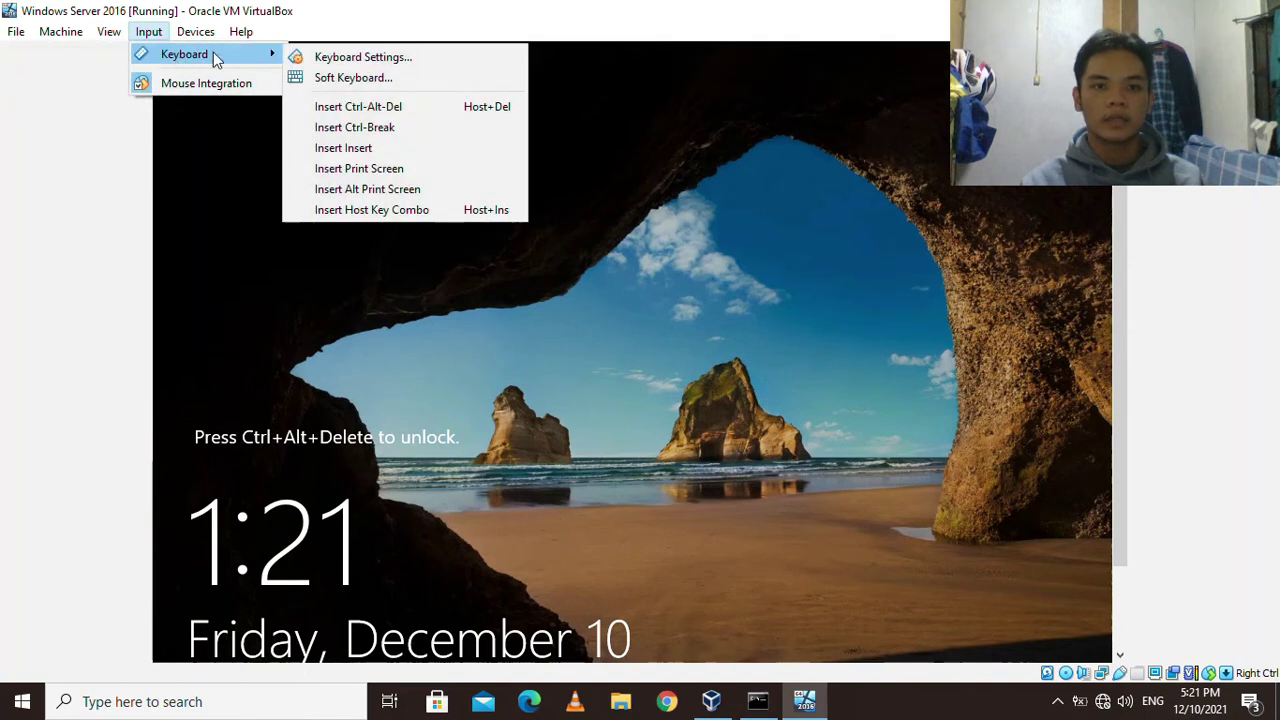
{"action": "left_click", "coordinate": [391, 106]}
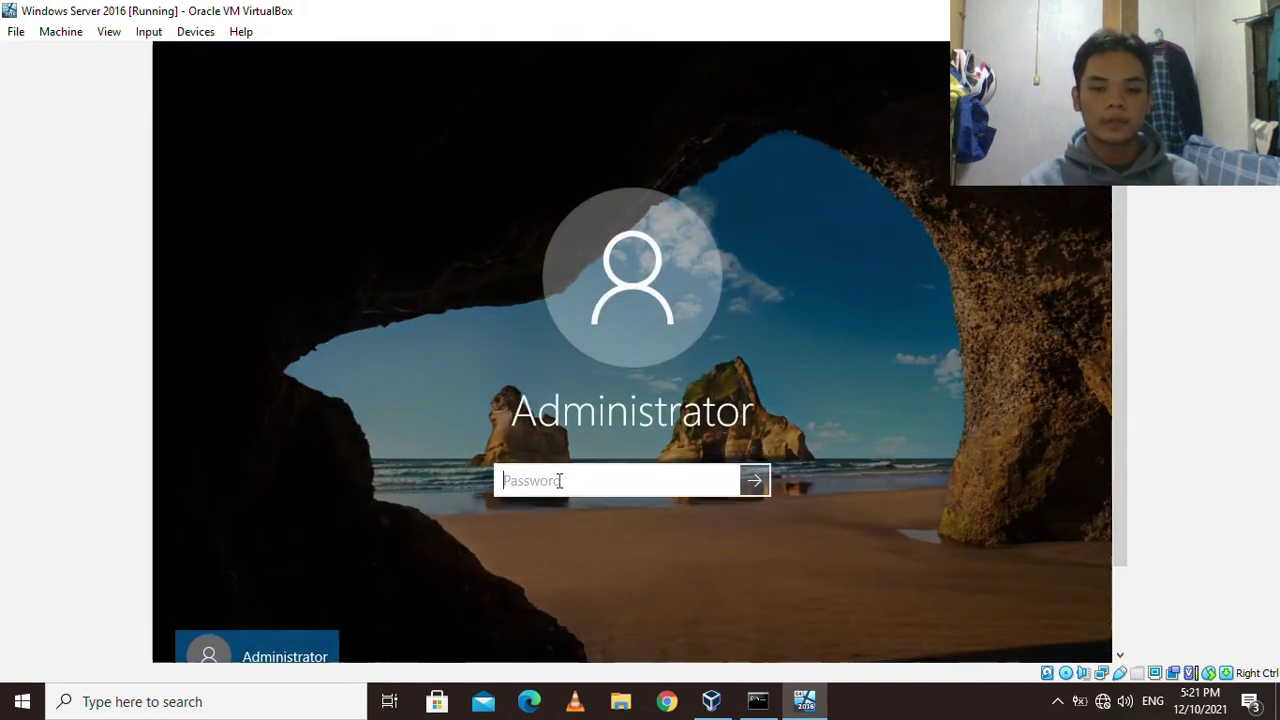
{"action": "type", "text": "P@s"}
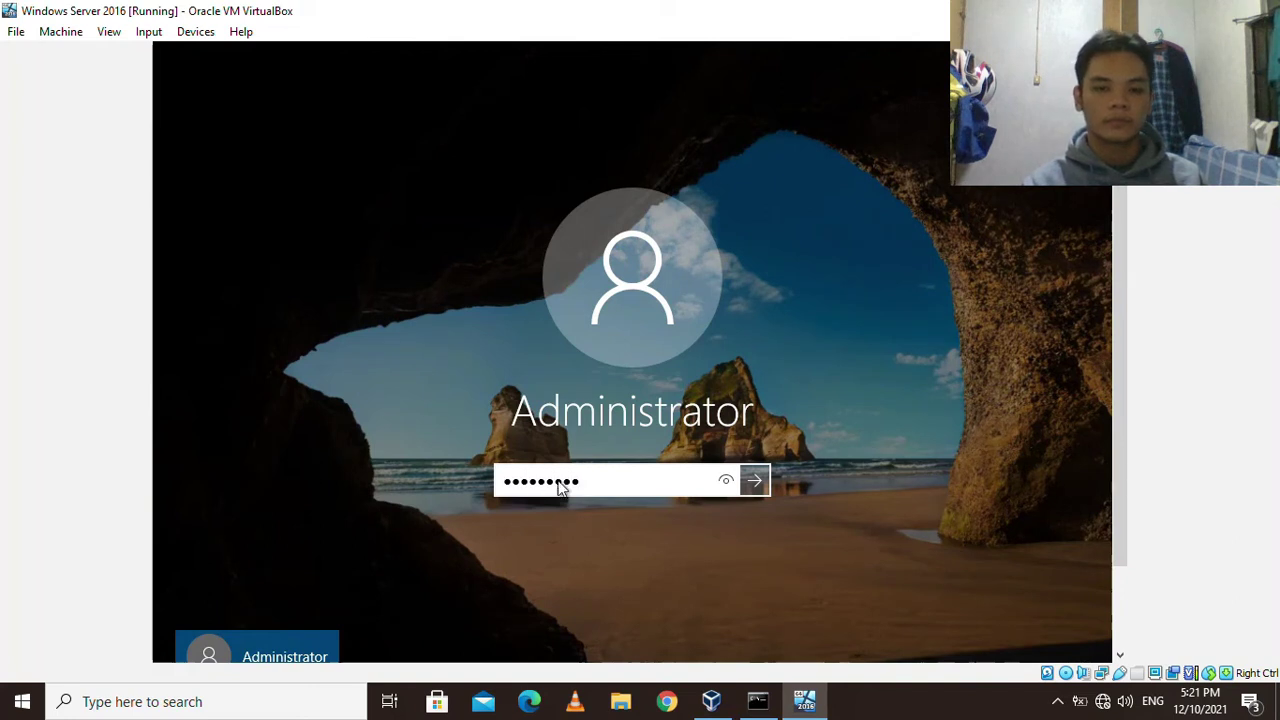
{"action": "key", "text": "Return"}
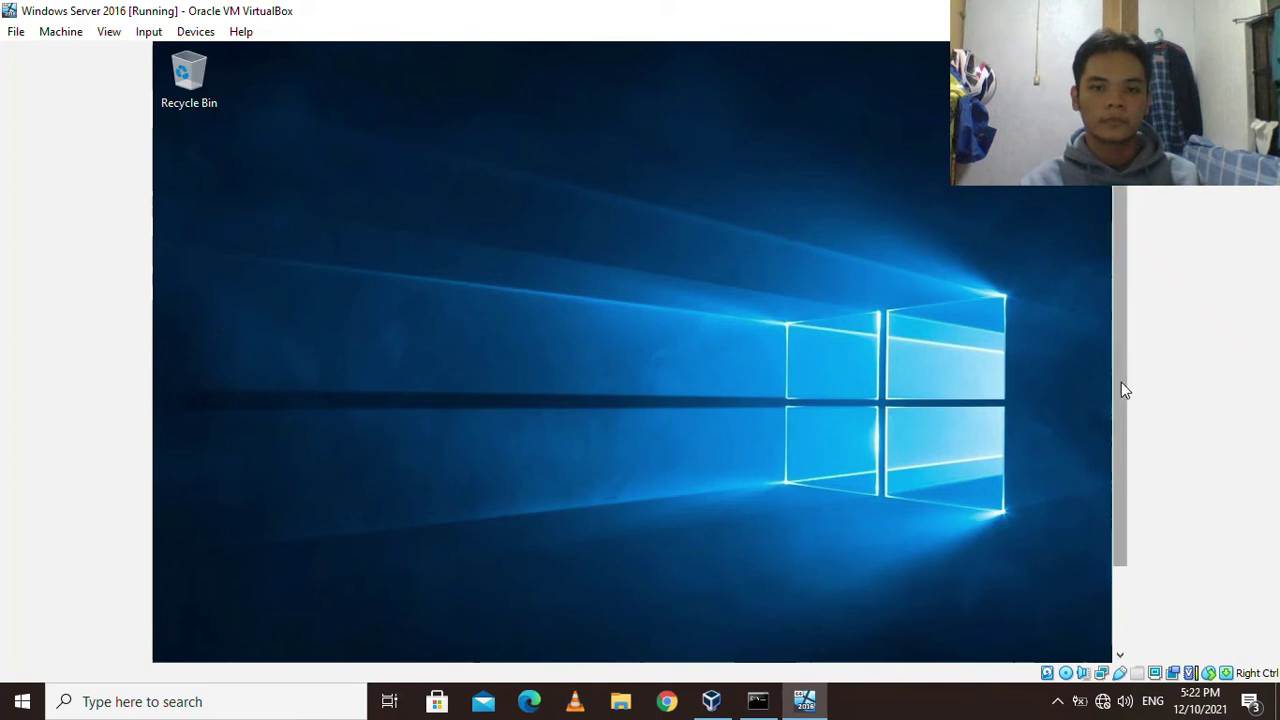
{"action": "right_click", "coordinate": [603, 262]}
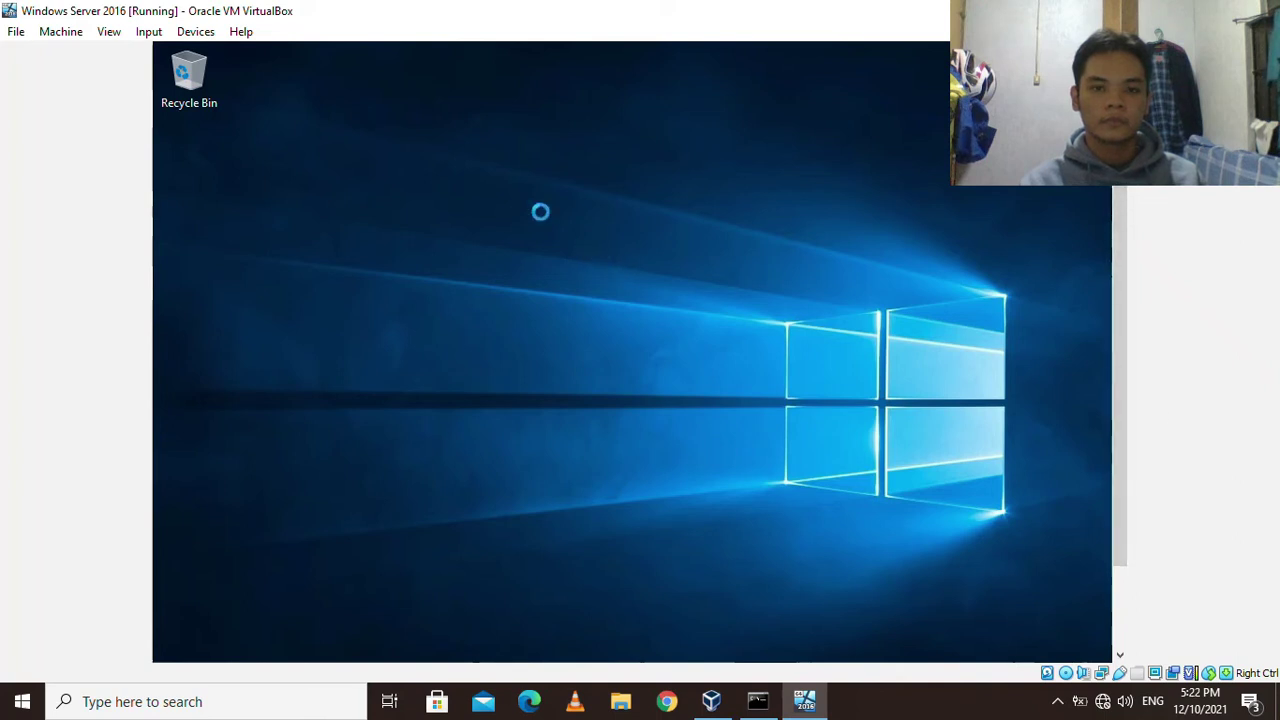
{"action": "left_click", "coordinate": [650, 316]}
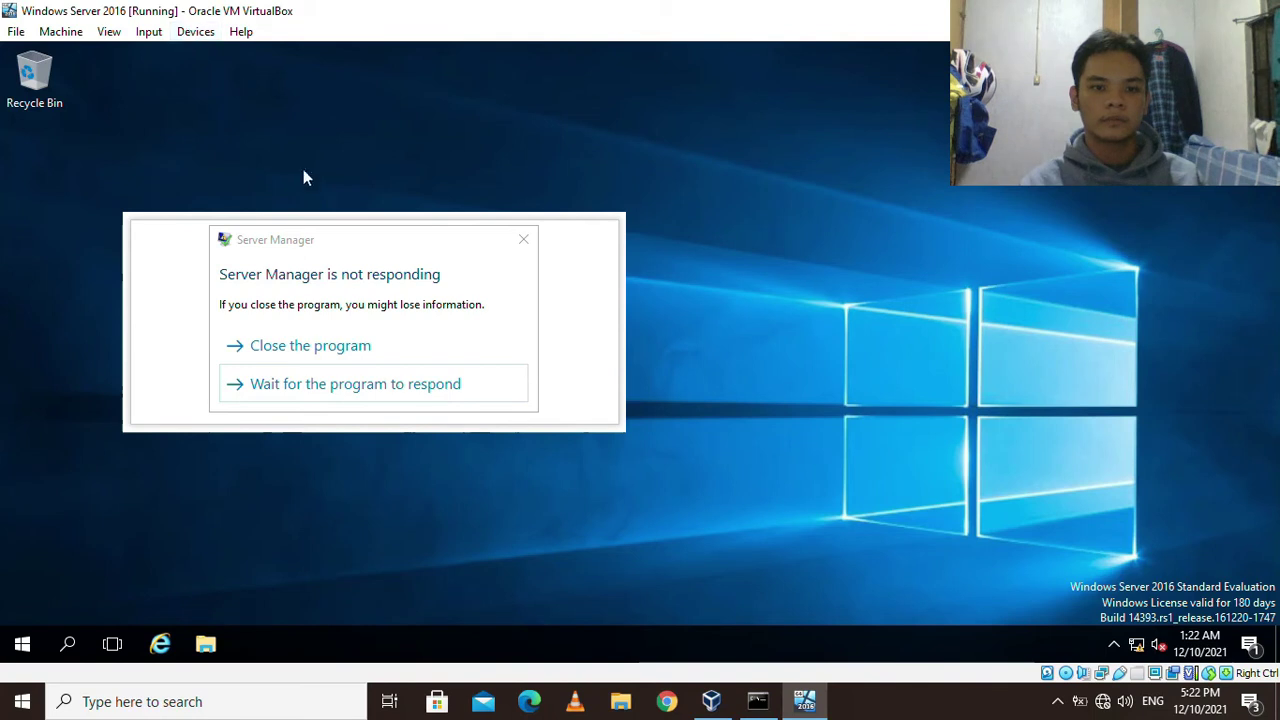
Keep waiting on Server Manager and bring up the VM's Shared Folders settings.
{"action": "left_click", "coordinate": [343, 382]}
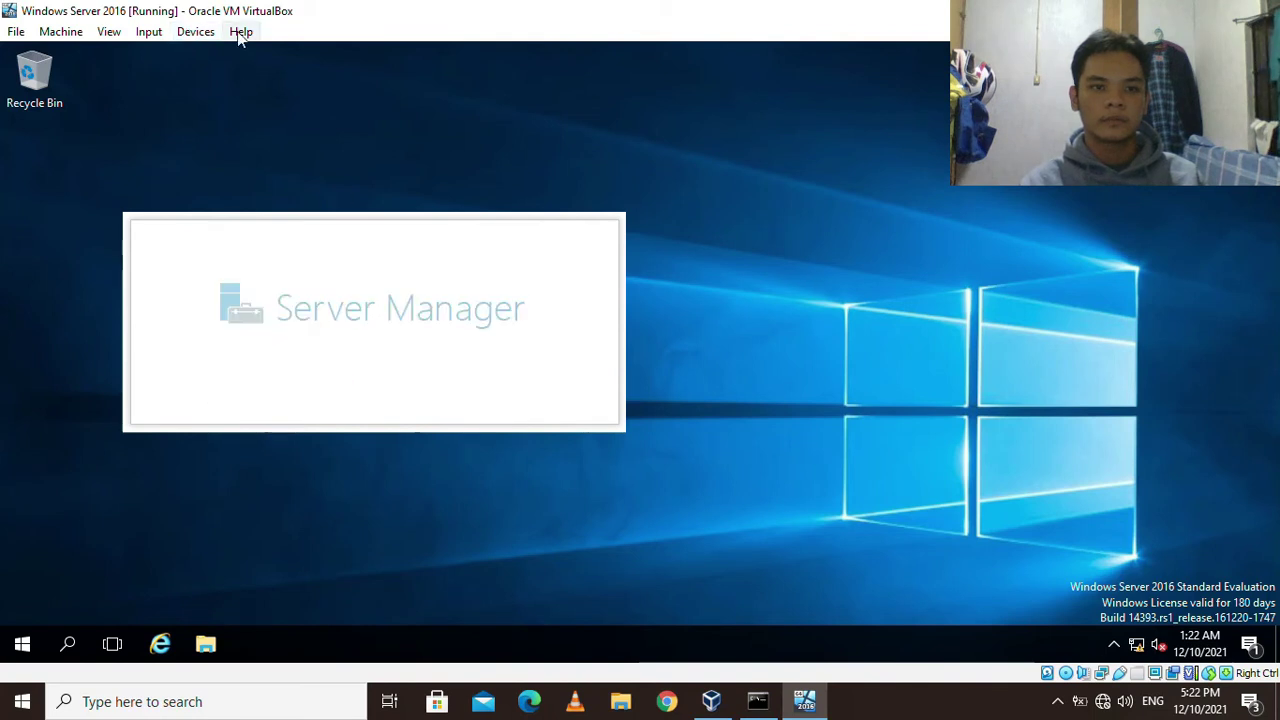
{"action": "left_click", "coordinate": [194, 33]}
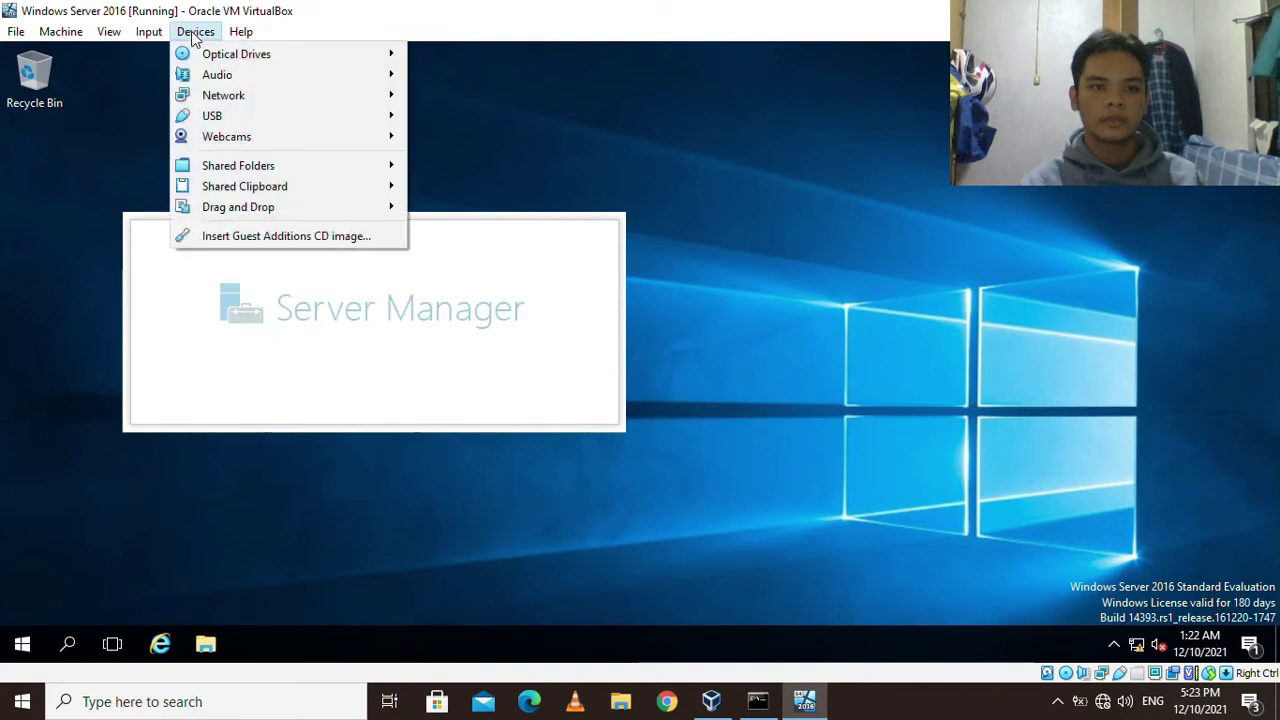
{"action": "mouse_move", "coordinate": [262, 174]}
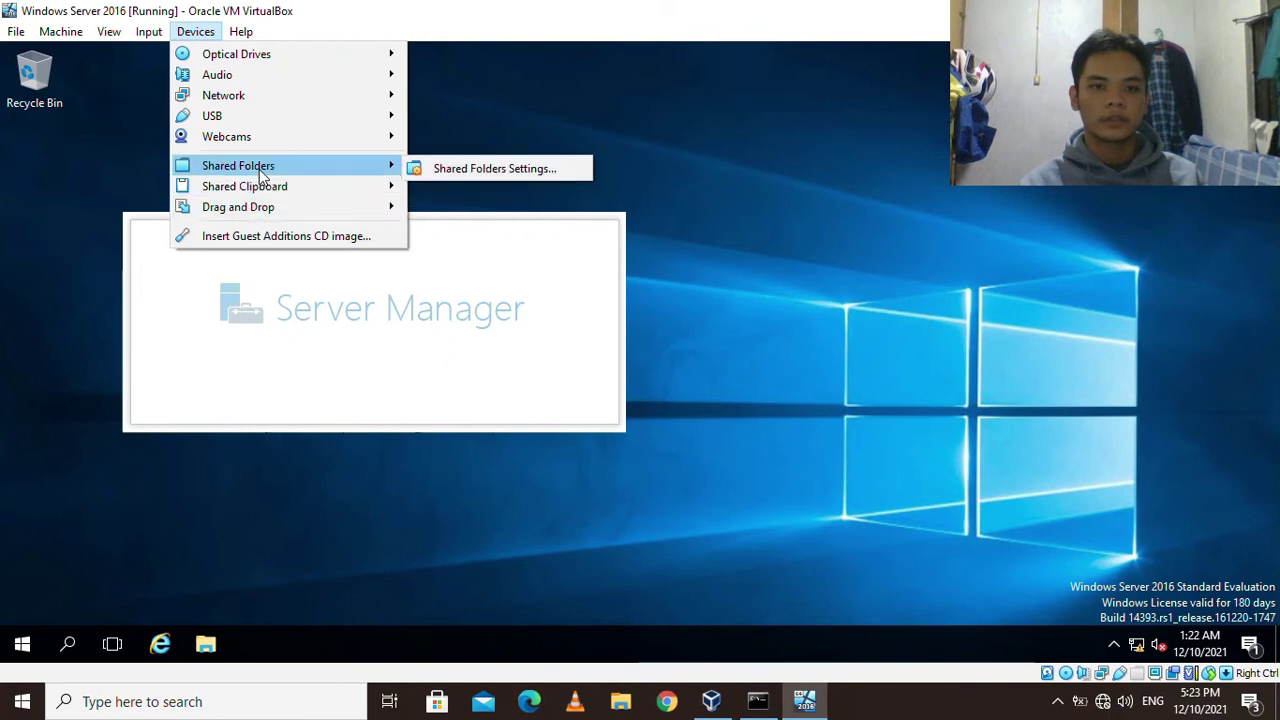
{"action": "left_click", "coordinate": [463, 168]}
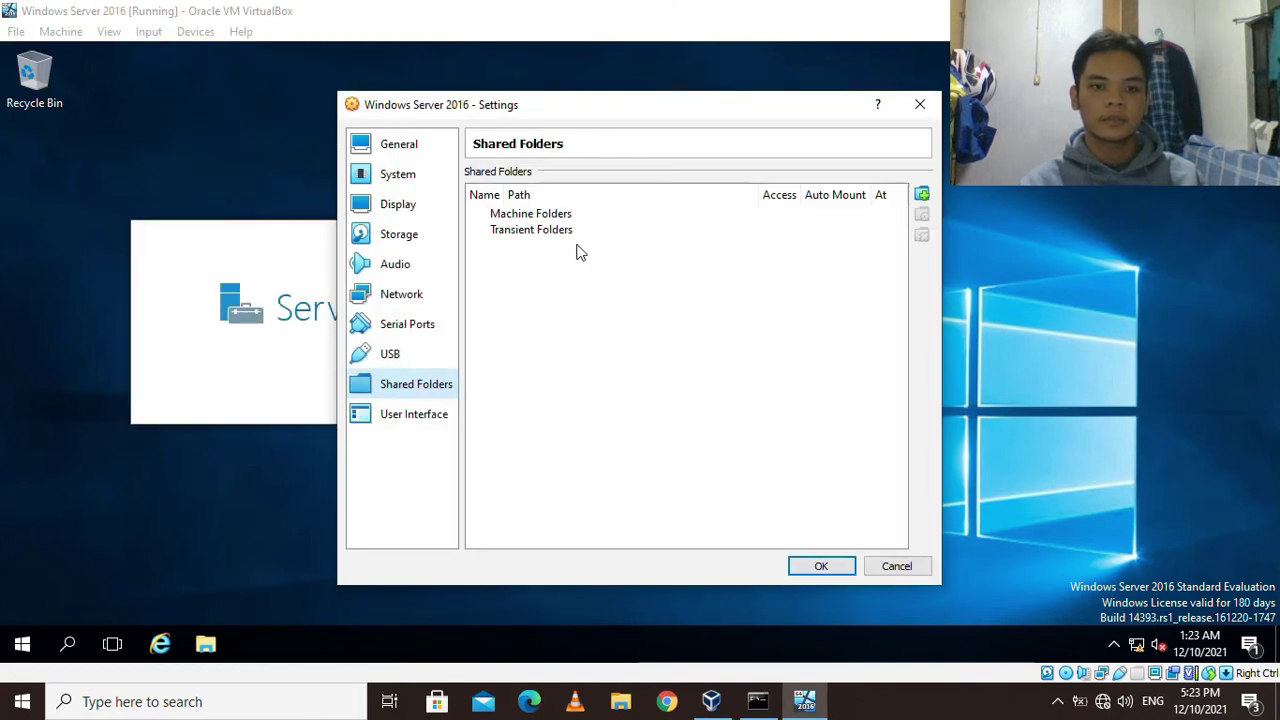
{"action": "left_click", "coordinate": [636, 215]}
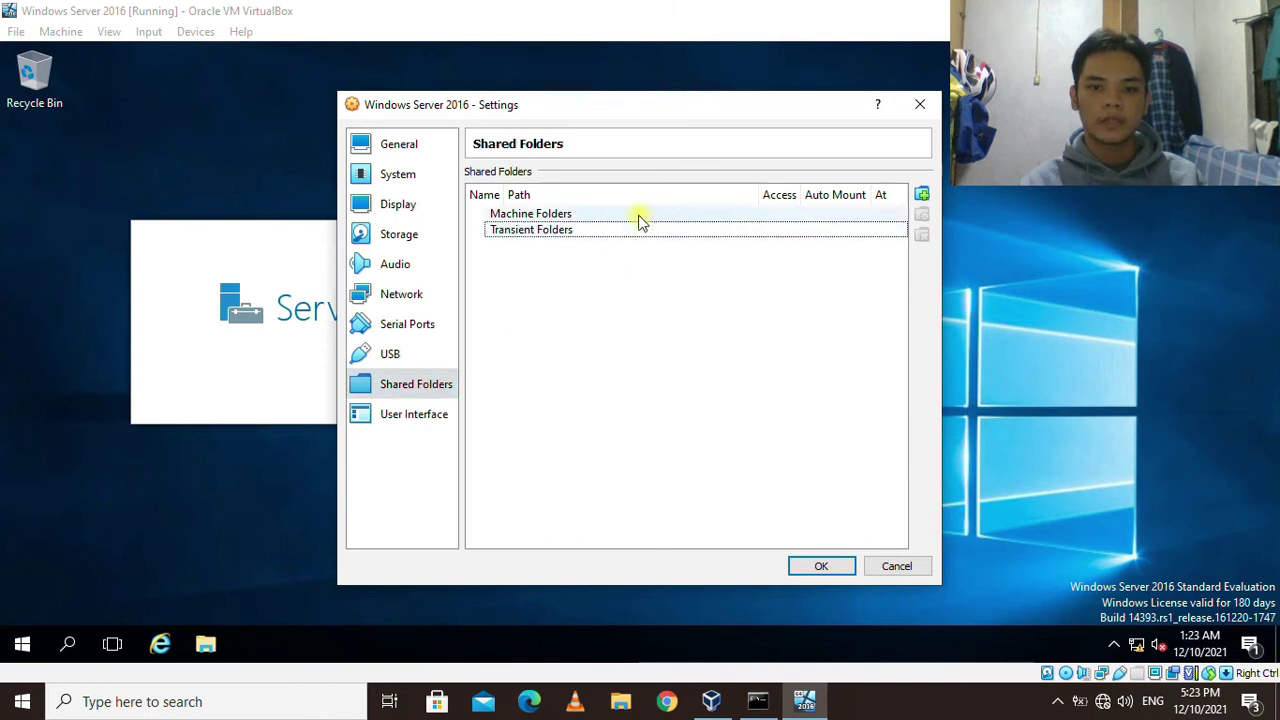
{"action": "left_click", "coordinate": [617, 236]}
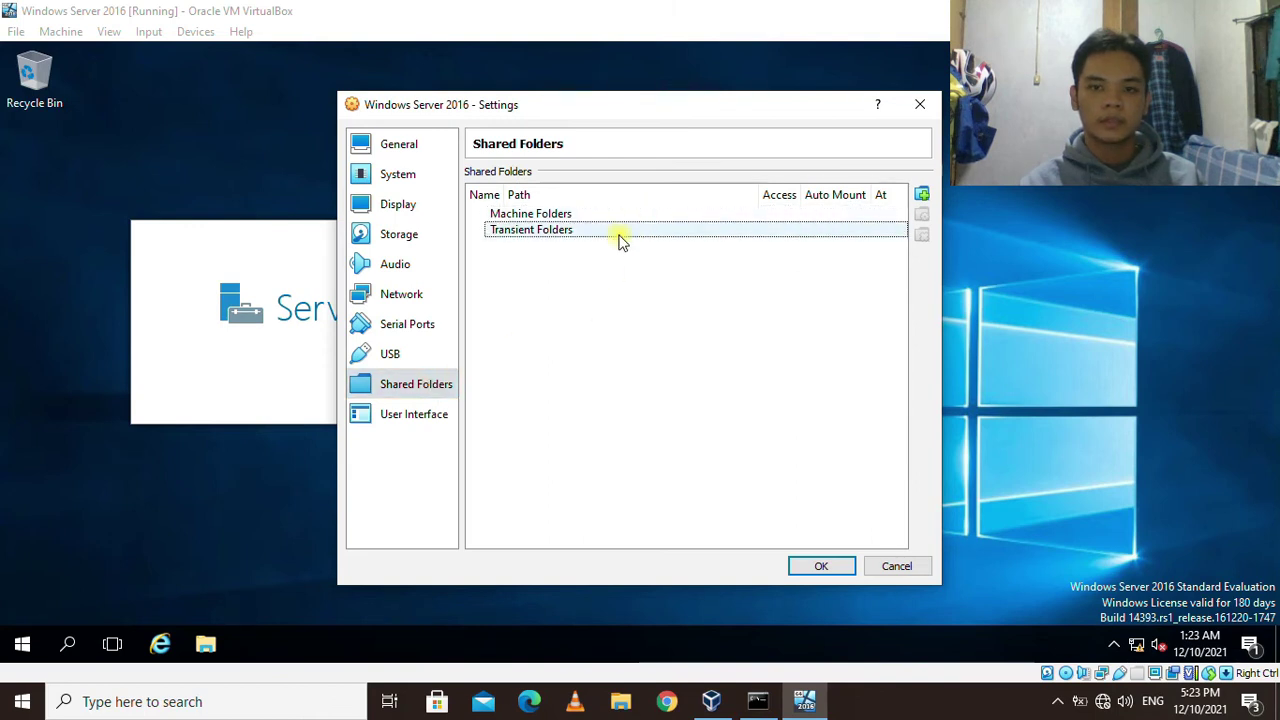
Add a permanent share of the host's Desktop\Task Materials folder and save the settings.
{"action": "left_click", "coordinate": [920, 197]}
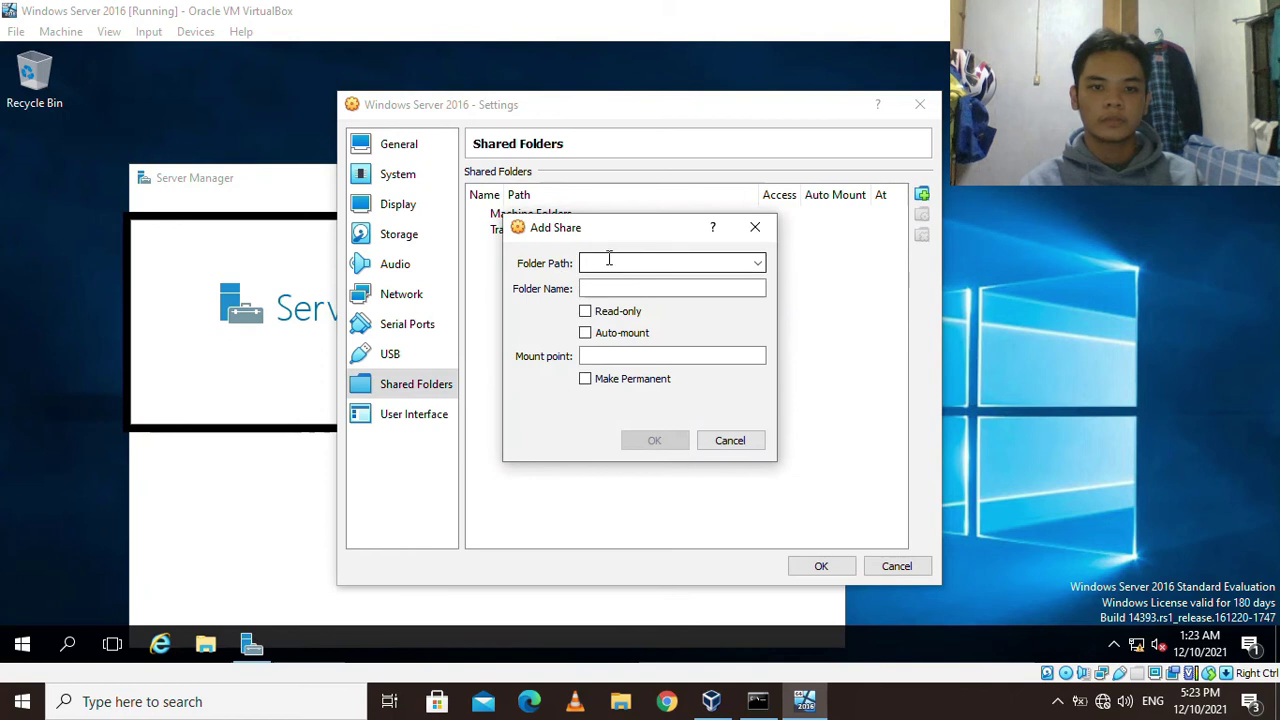
{"action": "left_click", "coordinate": [757, 263]}
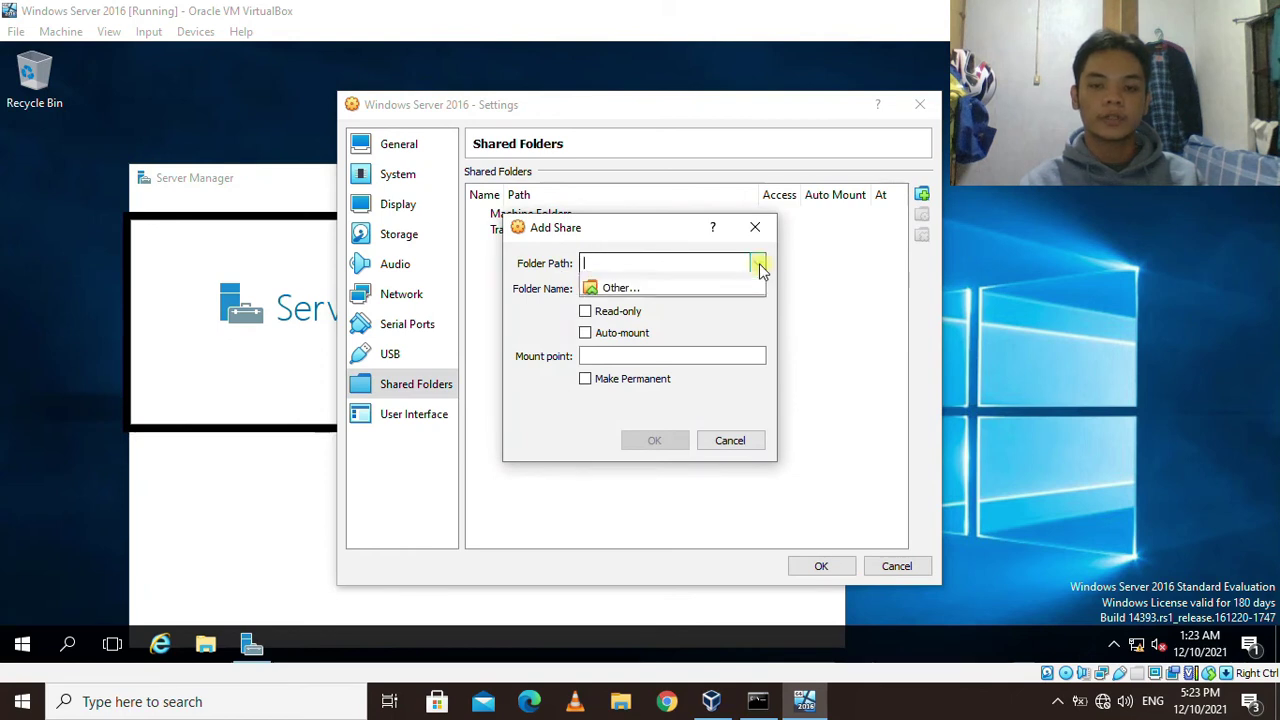
{"action": "left_click", "coordinate": [657, 294]}
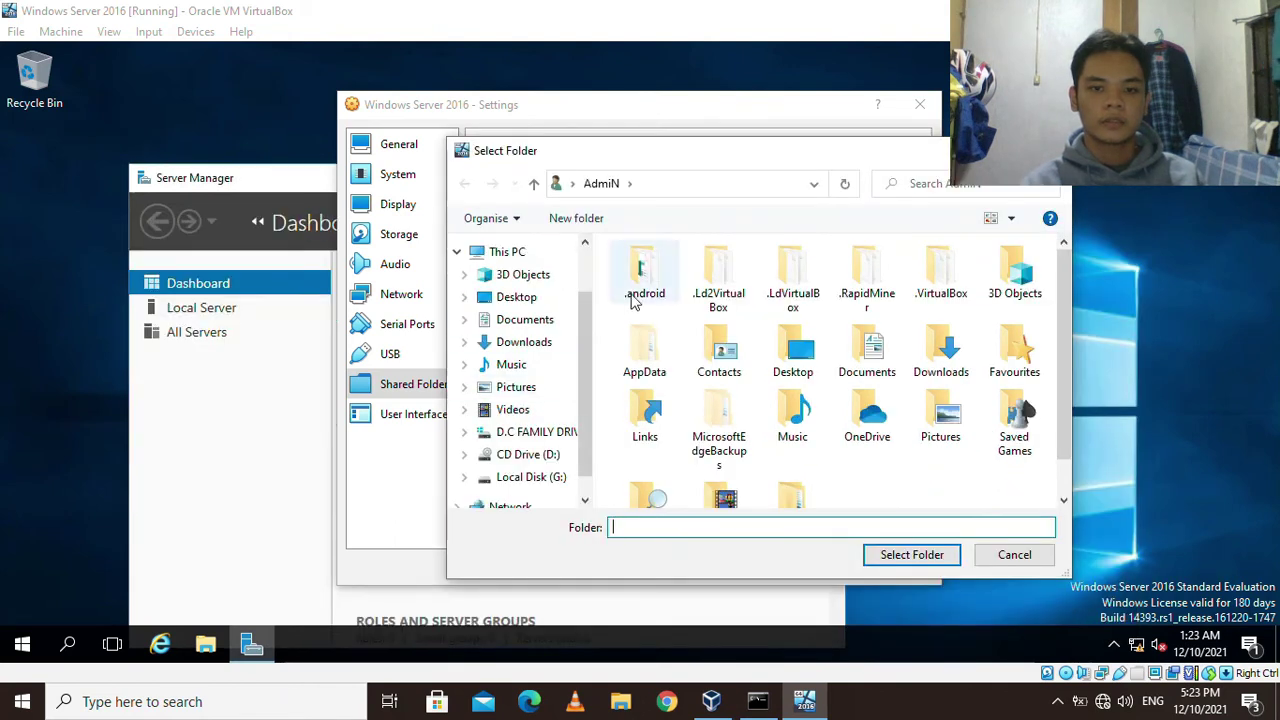
{"action": "left_click", "coordinate": [525, 296]}
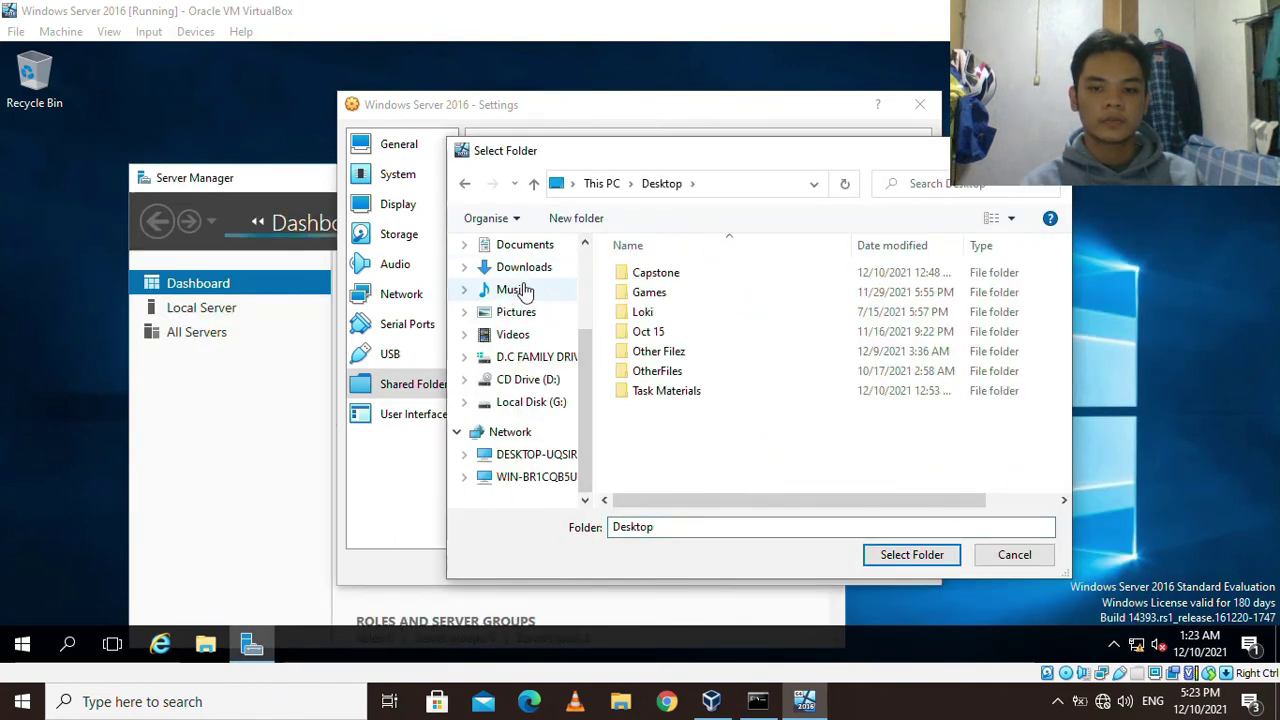
{"action": "left_click", "coordinate": [668, 392]}
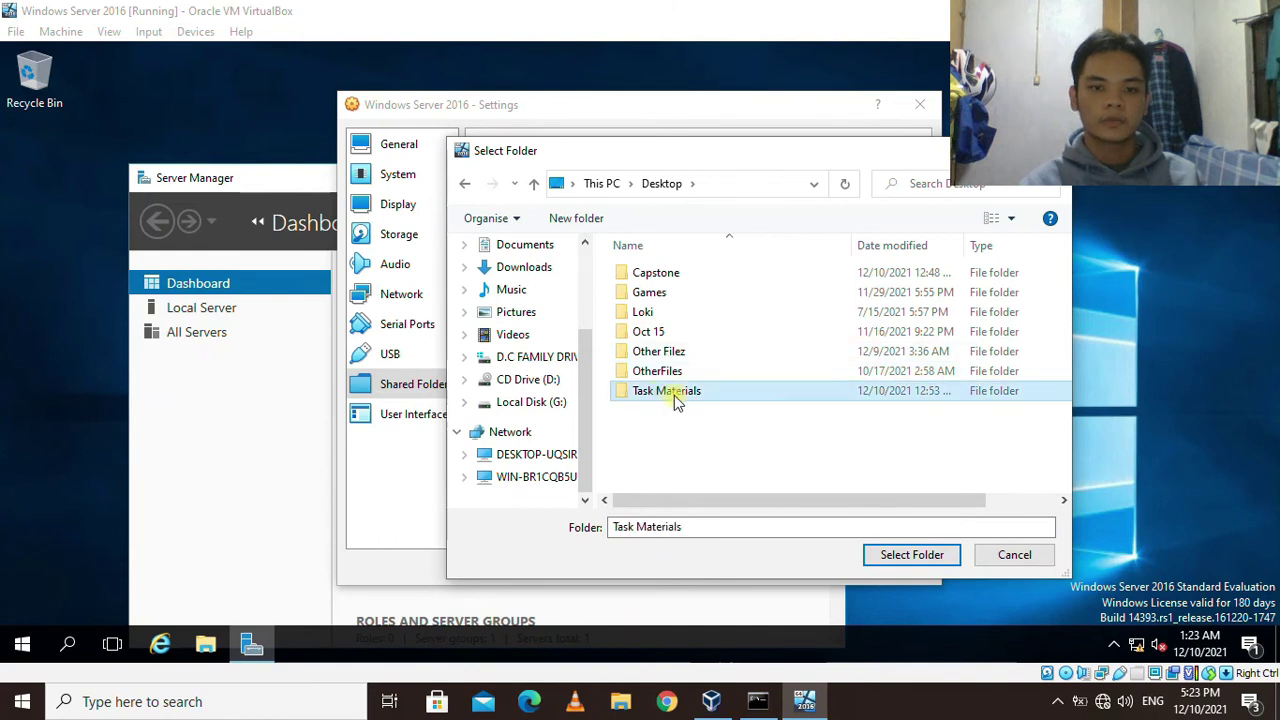
{"action": "left_click", "coordinate": [902, 560]}
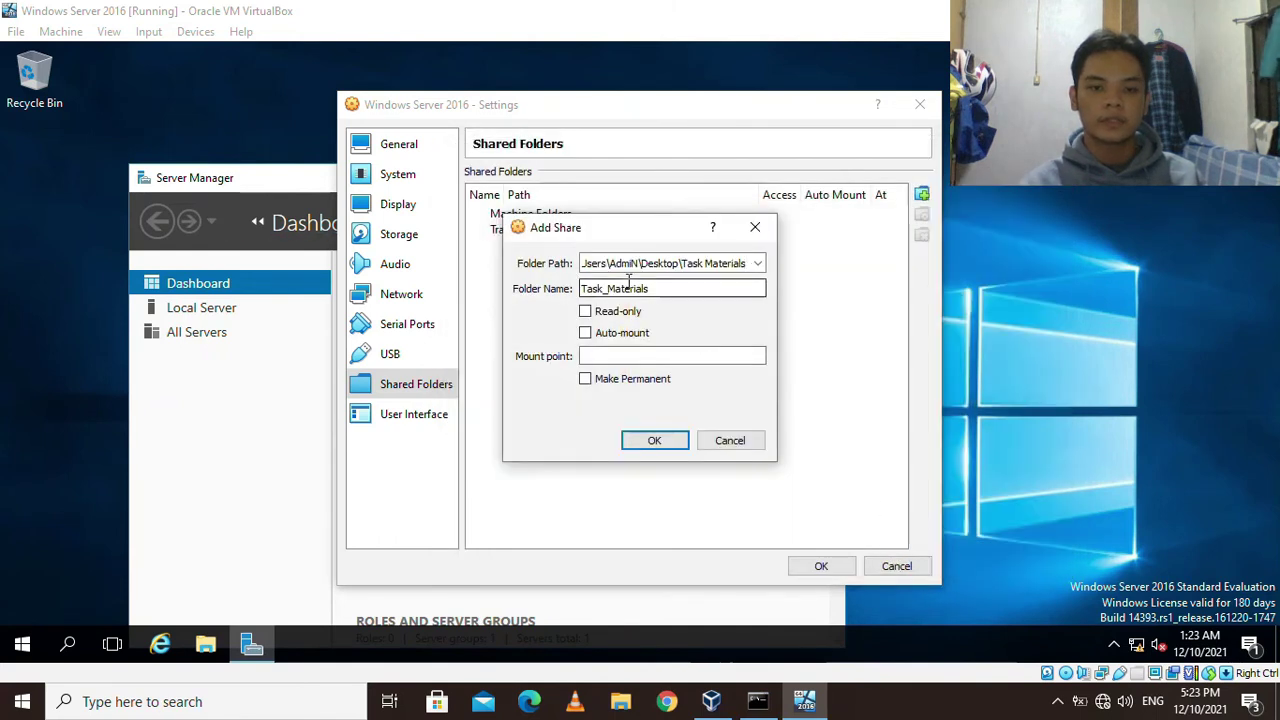
{"action": "left_click", "coordinate": [586, 381]}
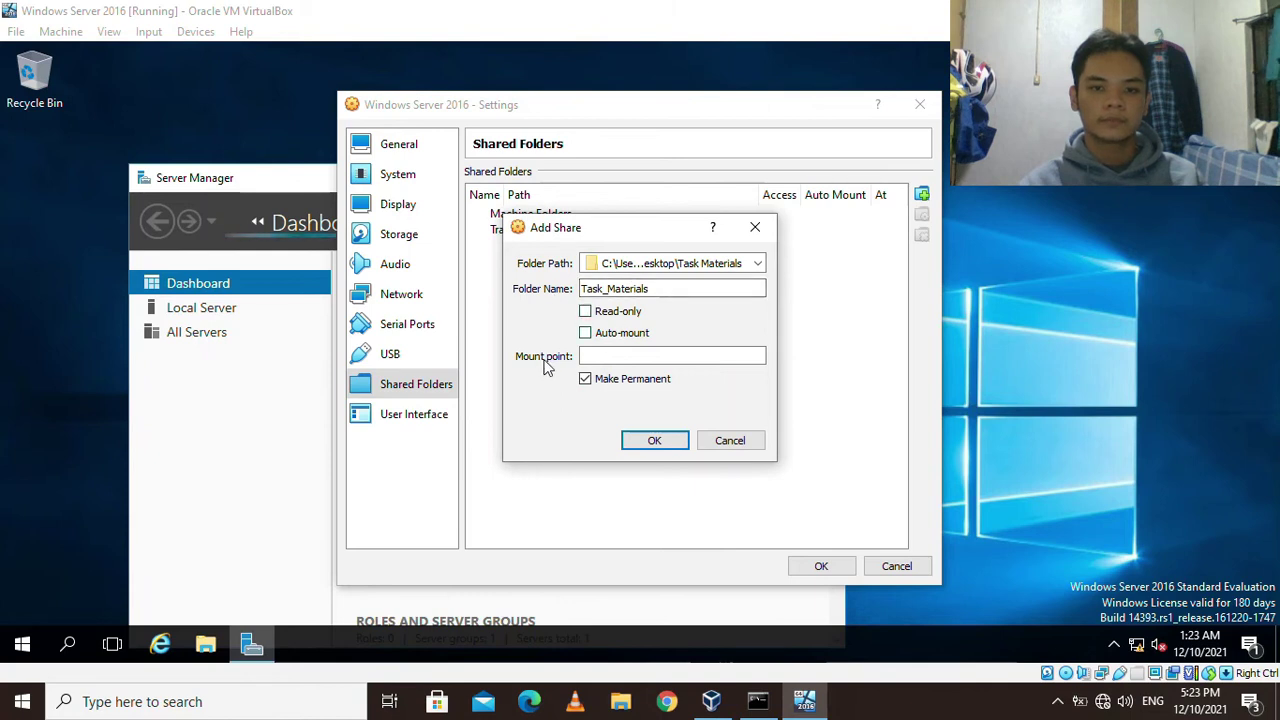
{"action": "left_click", "coordinate": [657, 443]}
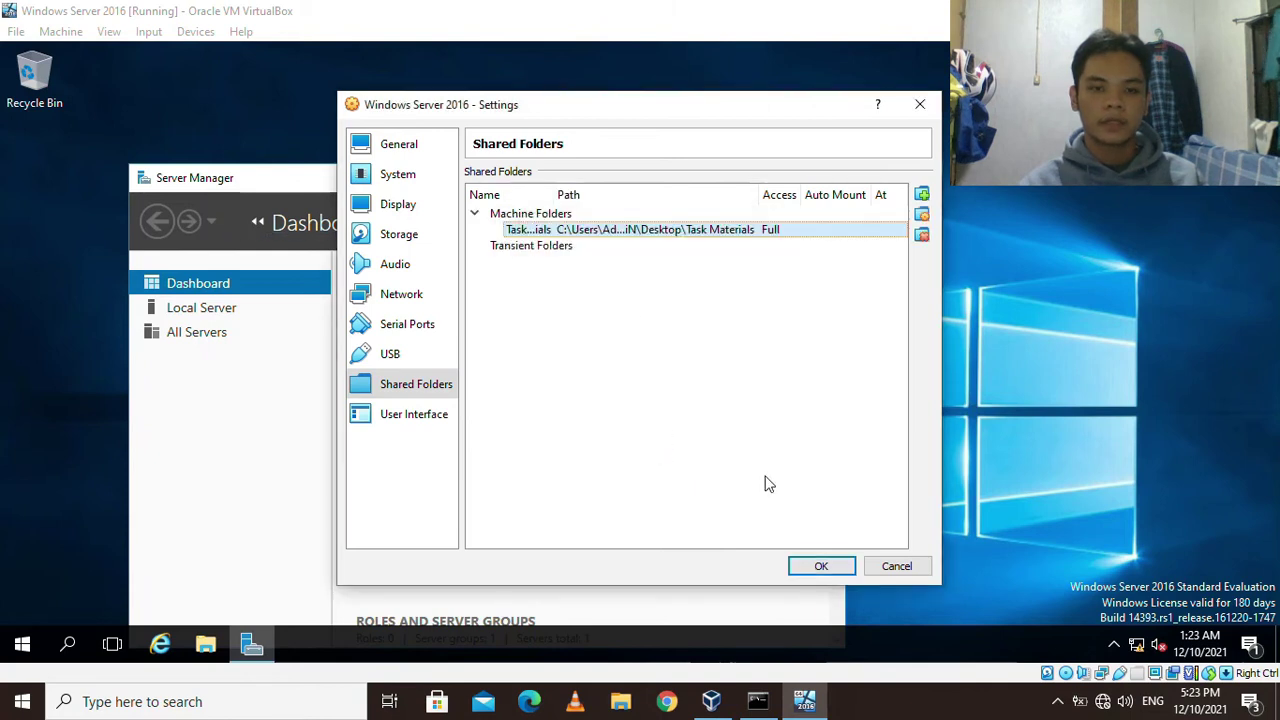
{"action": "left_click", "coordinate": [820, 566]}
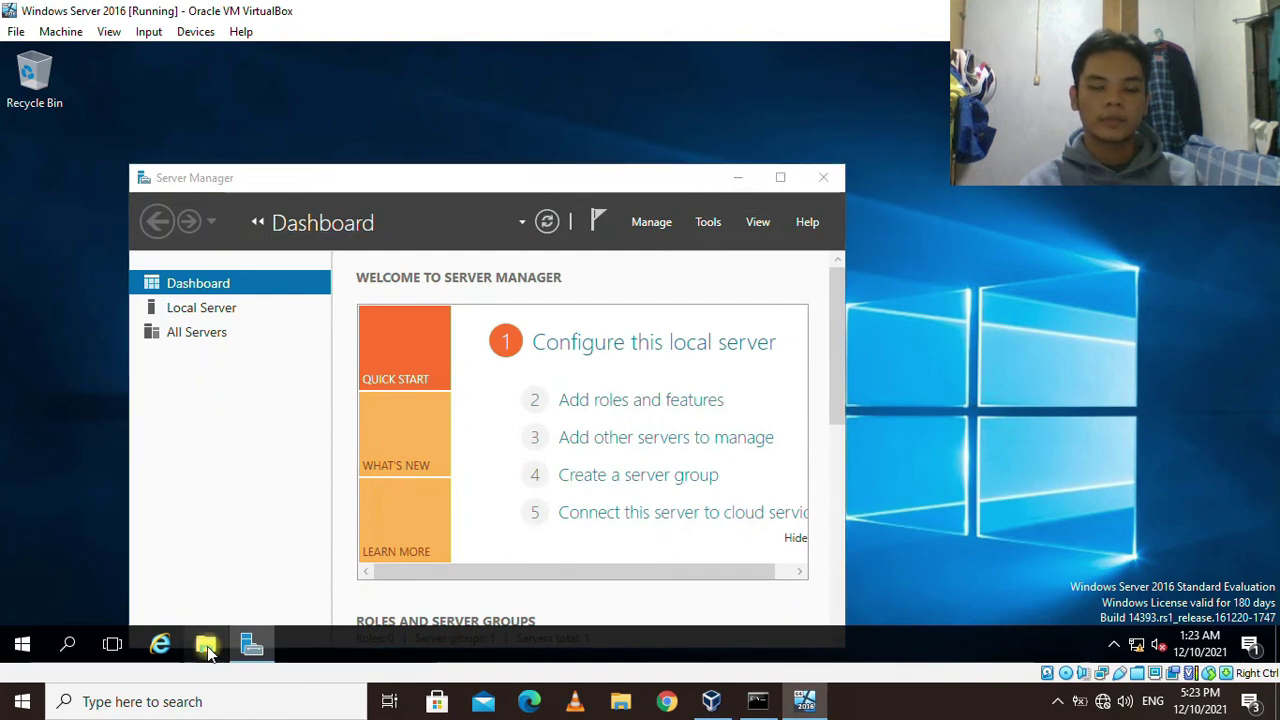
Minimize Server Manager and browse to \\VBOXSVR\Task_Materials in the guest's File Explorer.
{"action": "left_click", "coordinate": [739, 178]}
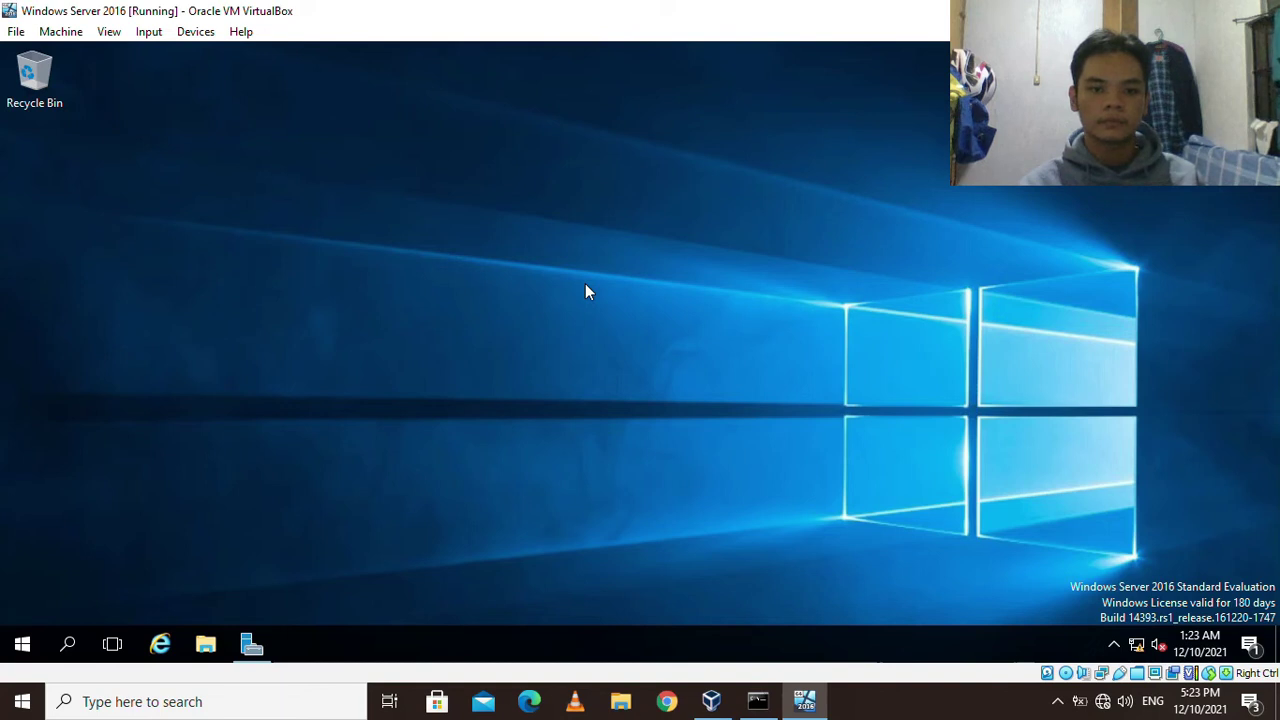
{"action": "key", "text": "super+e"}
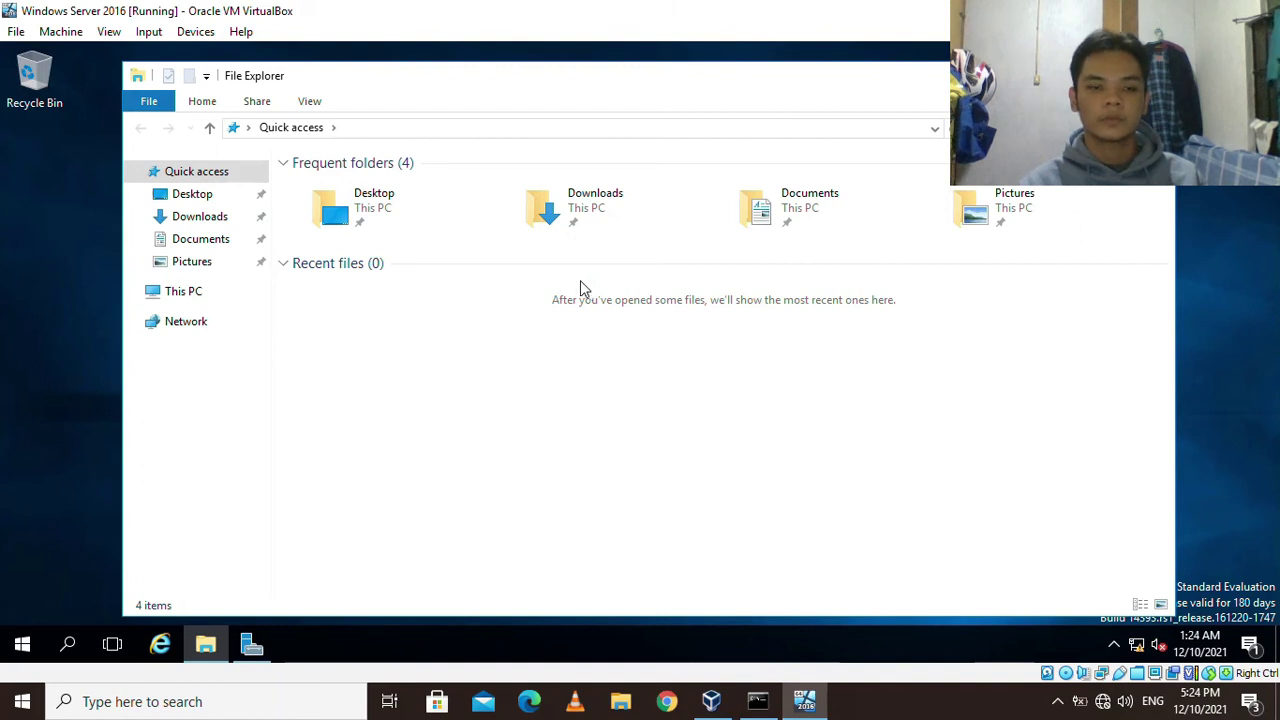
{"action": "left_click", "coordinate": [184, 291]}
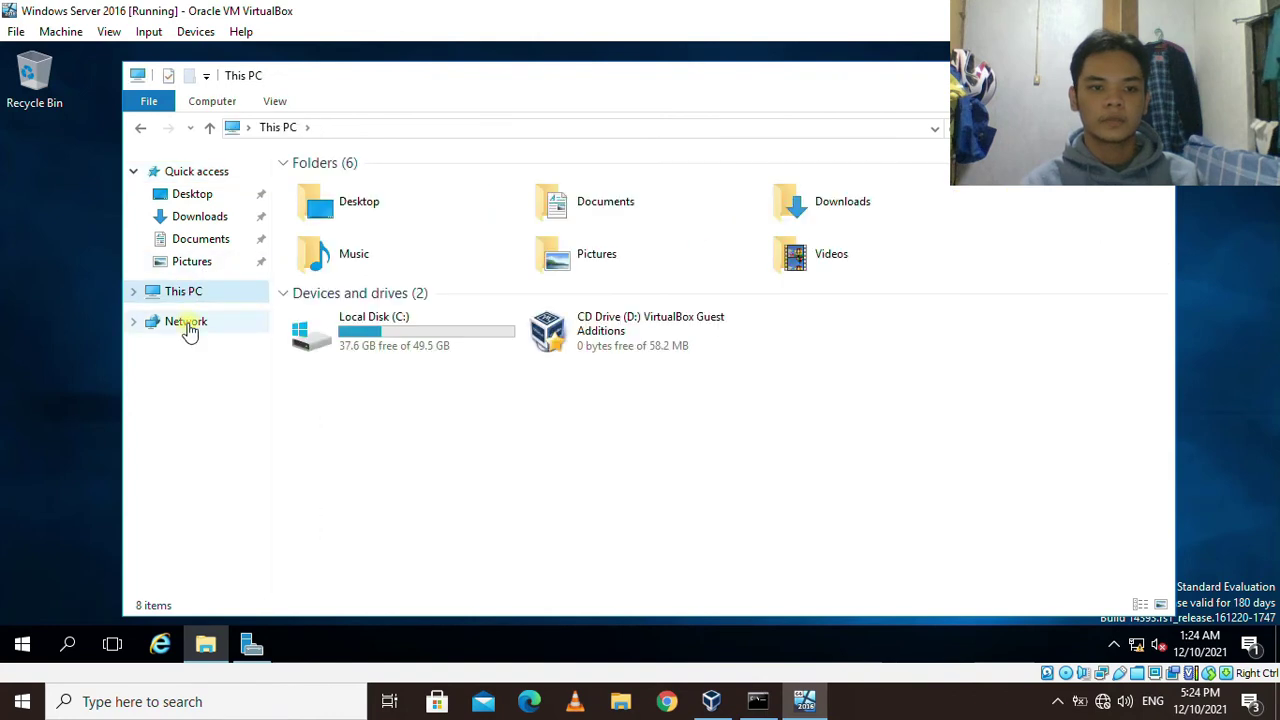
{"action": "left_click", "coordinate": [188, 322]}
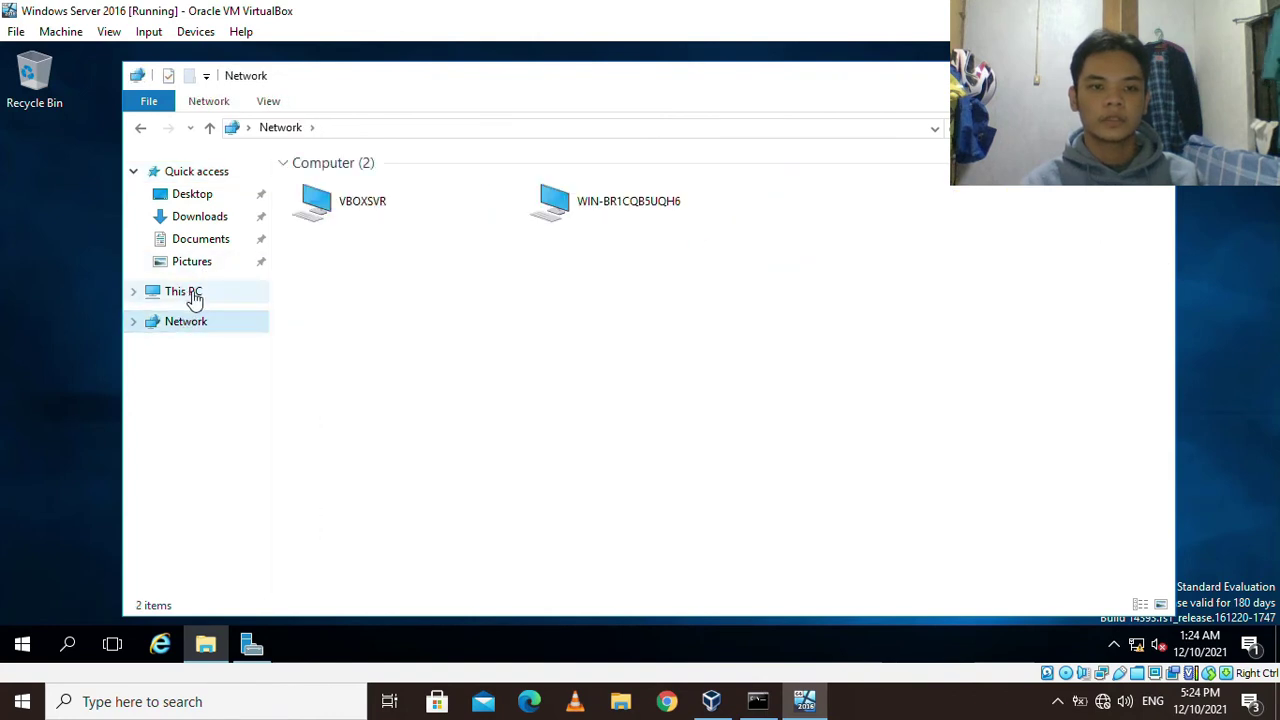
{"action": "double_click", "coordinate": [366, 208]}
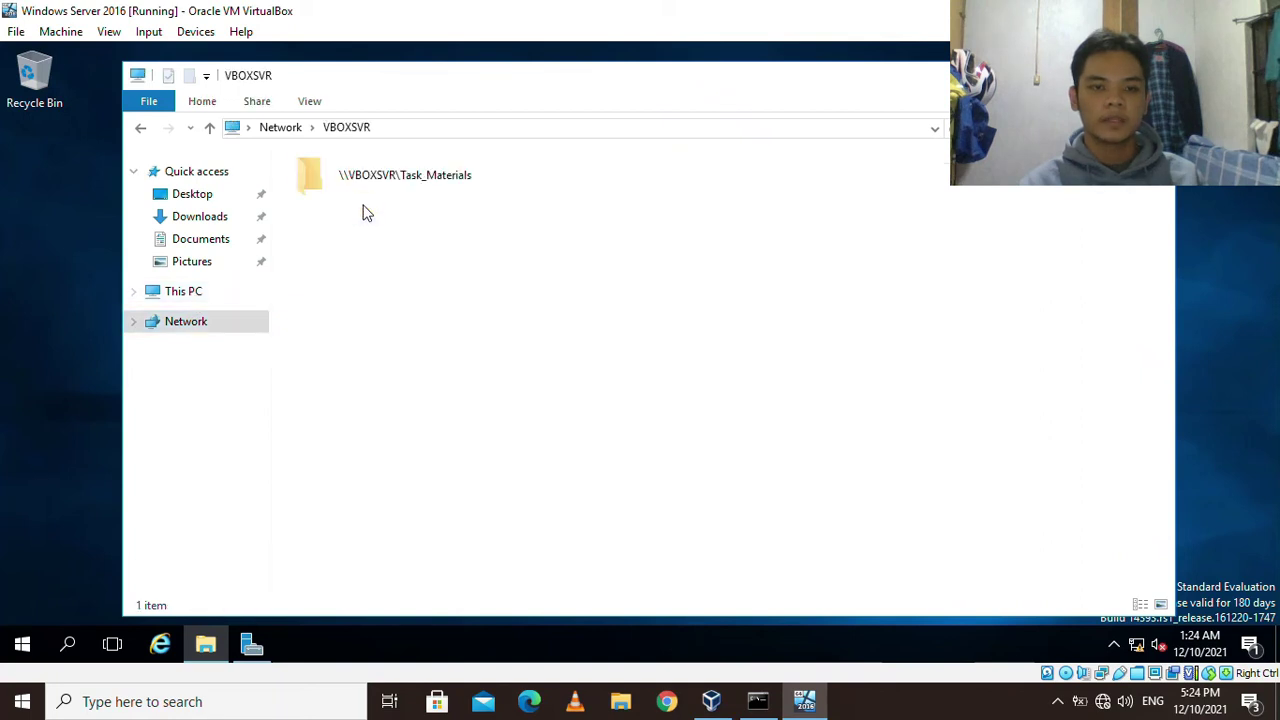
{"action": "double_click", "coordinate": [372, 180]}
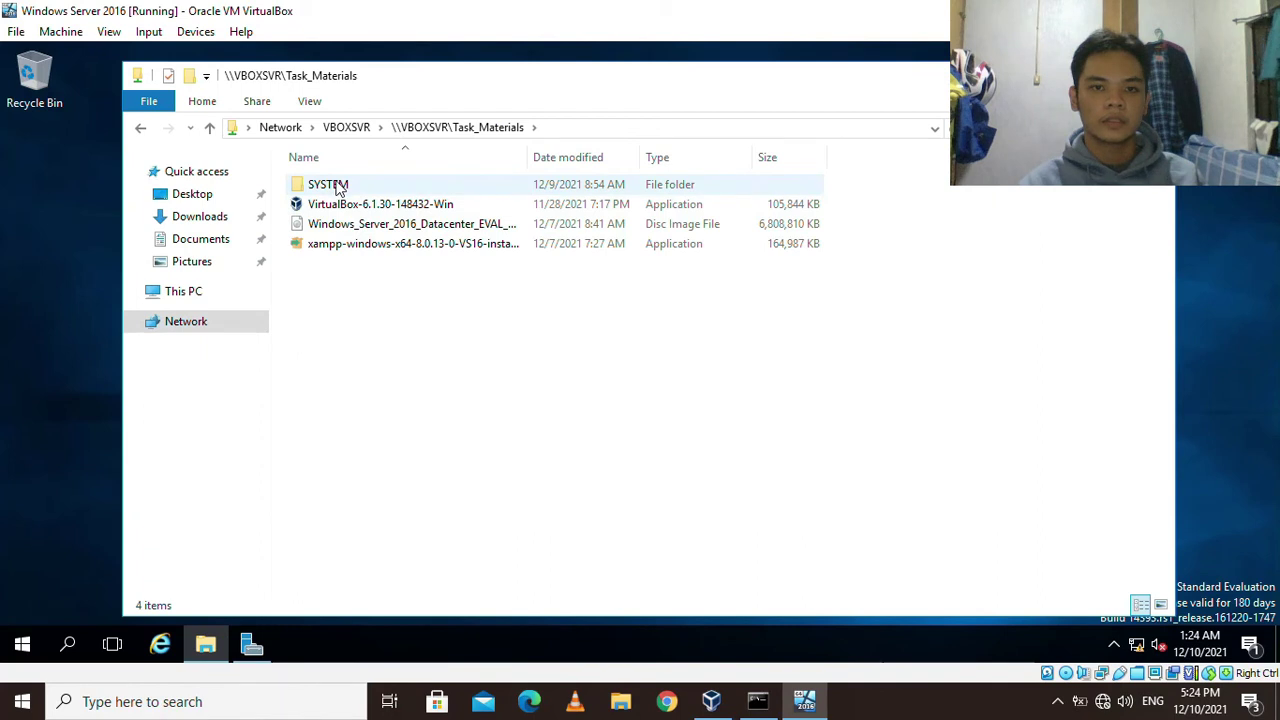
Copy the SYSTEM folder from the Task_Materials share.
{"action": "left_click", "coordinate": [342, 192]}
{"action": "left_click", "coordinate": [352, 244]}
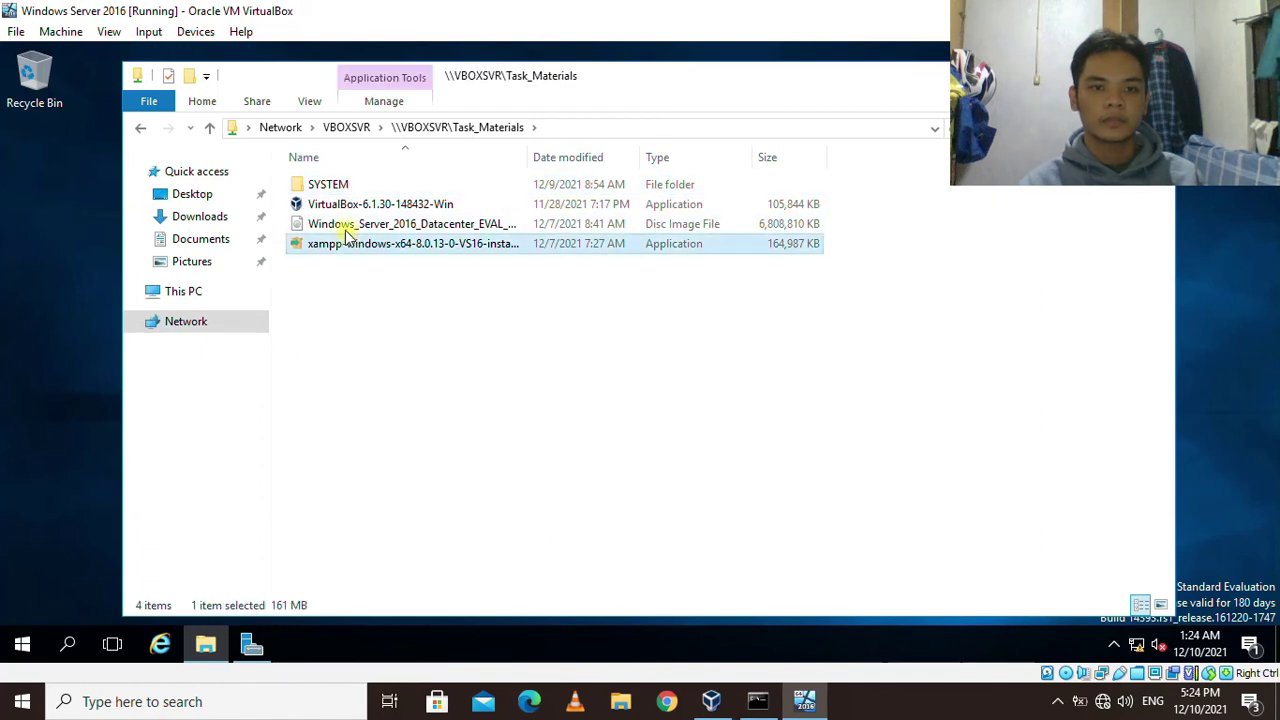
{"action": "left_click", "coordinate": [344, 223]}
{"action": "left_click", "coordinate": [334, 204]}
{"action": "left_click", "coordinate": [332, 184]}
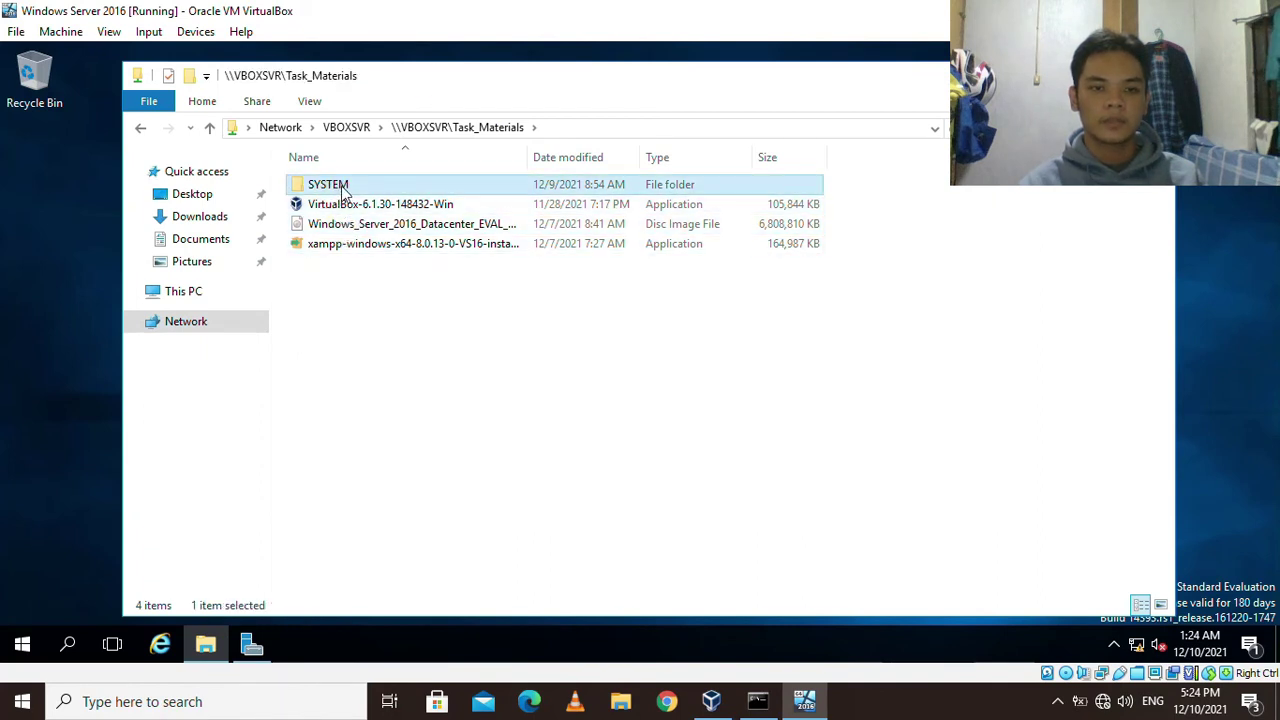
{"action": "right_click", "coordinate": [344, 183]}
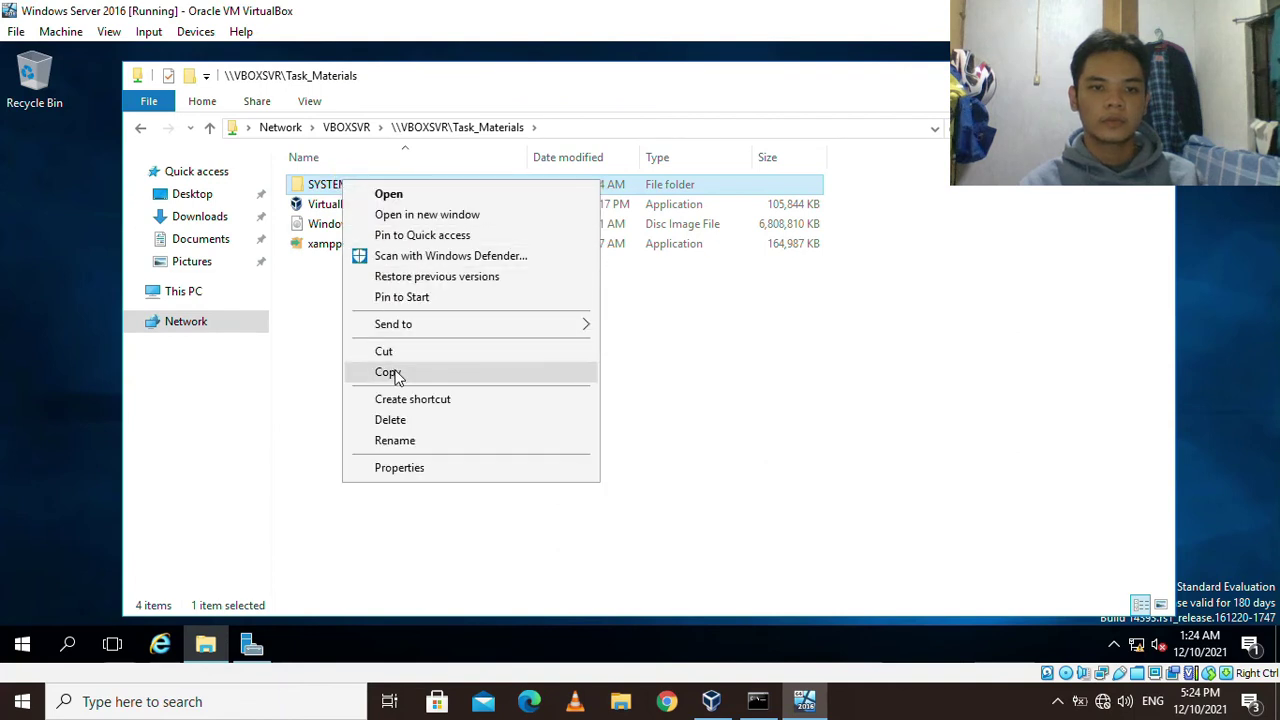
{"action": "left_click", "coordinate": [388, 372]}
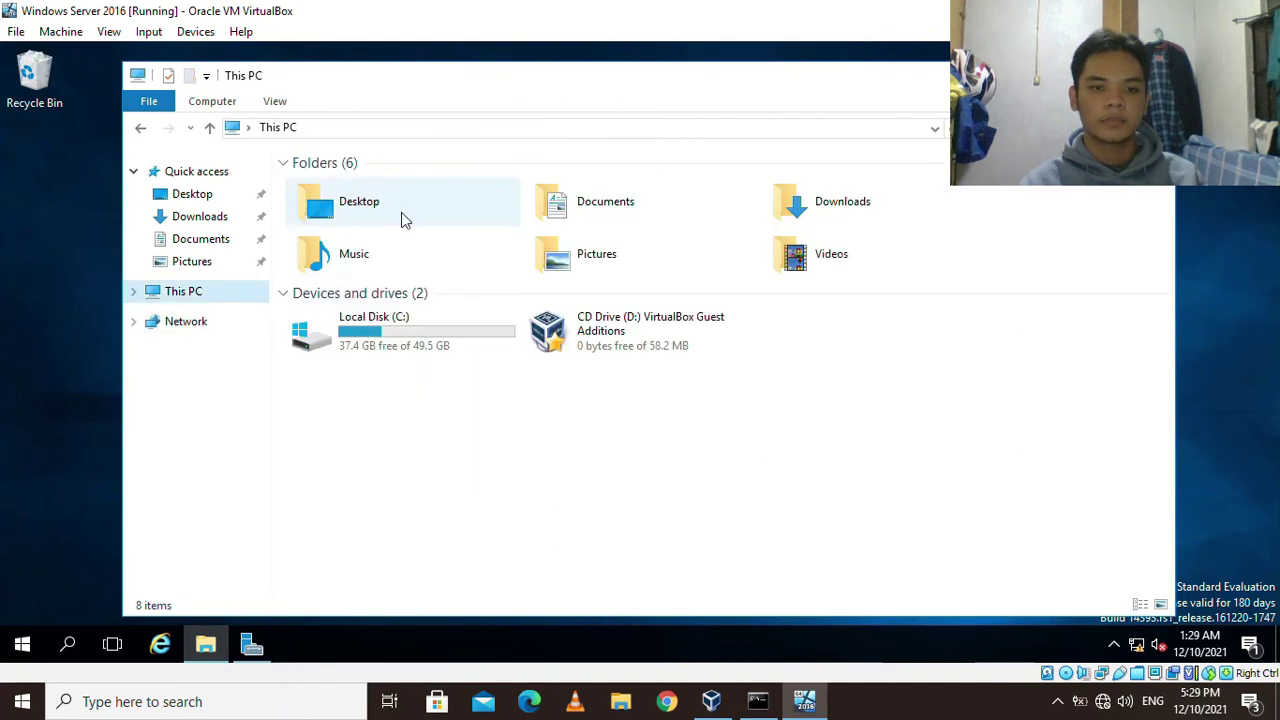
Navigate through Local Disk (C:) and XAMPP into the htdocs folder.
{"action": "double_click", "coordinate": [405, 338]}
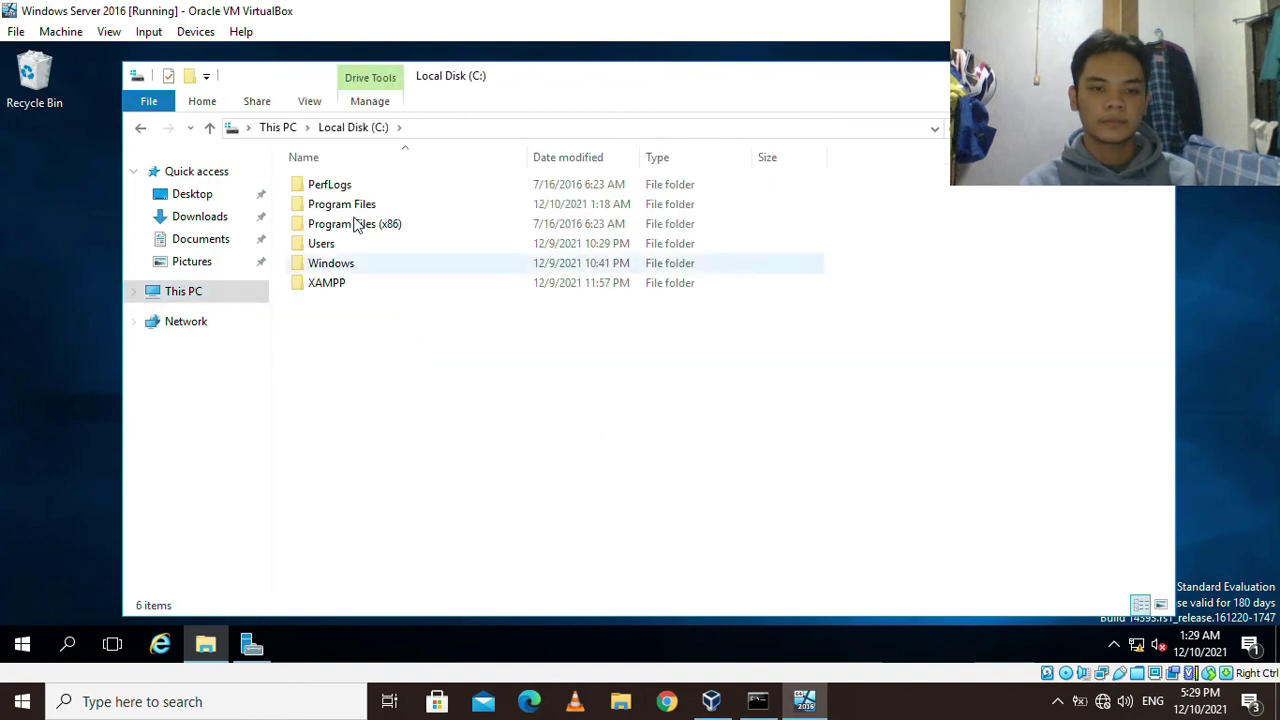
{"action": "double_click", "coordinate": [360, 284]}
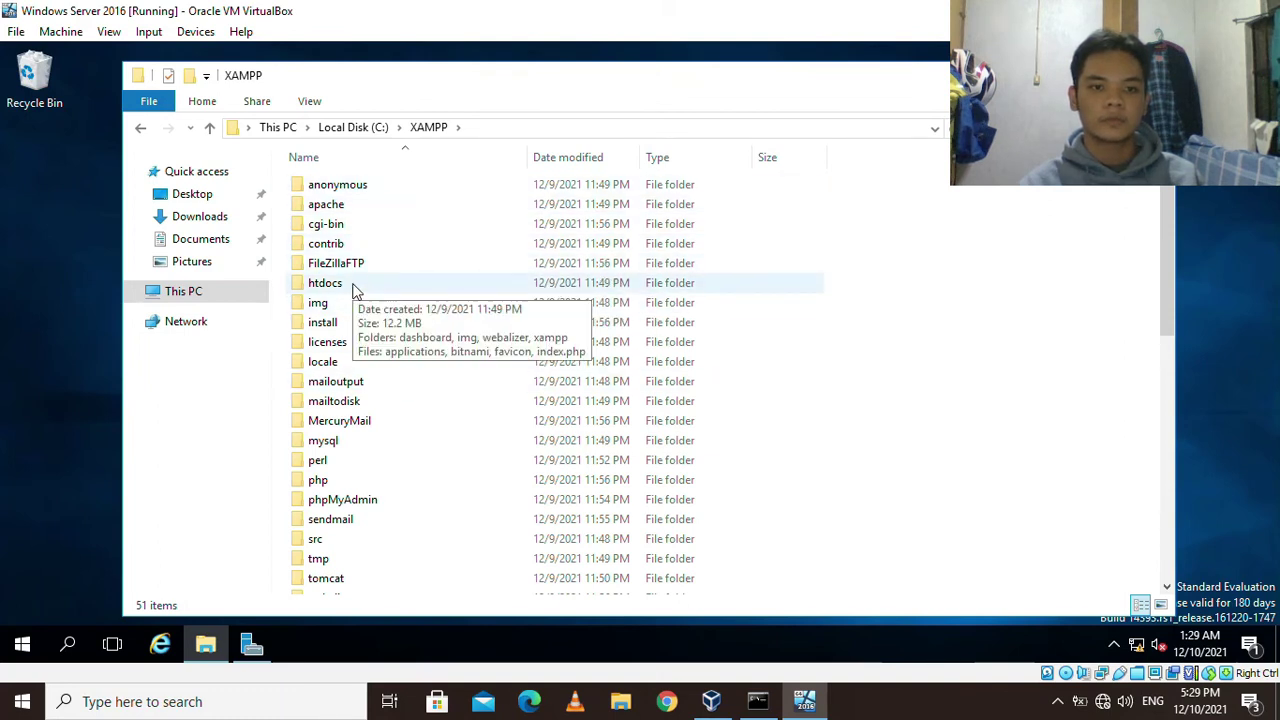
{"action": "double_click", "coordinate": [349, 289]}
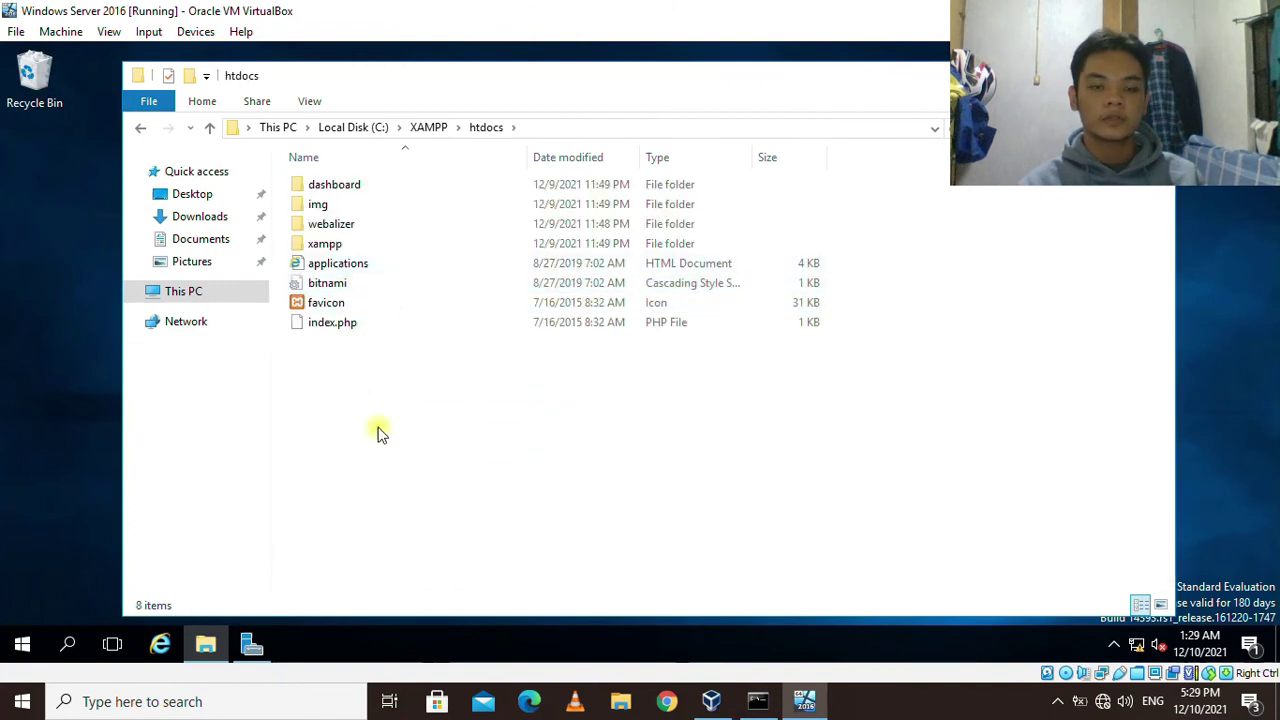
Delete all eight default items from the htdocs folder.
{"action": "left_click_drag", "start_coordinate": [335, 352], "coordinate": [330, 180]}
{"action": "right_click", "coordinate": [331, 182]}
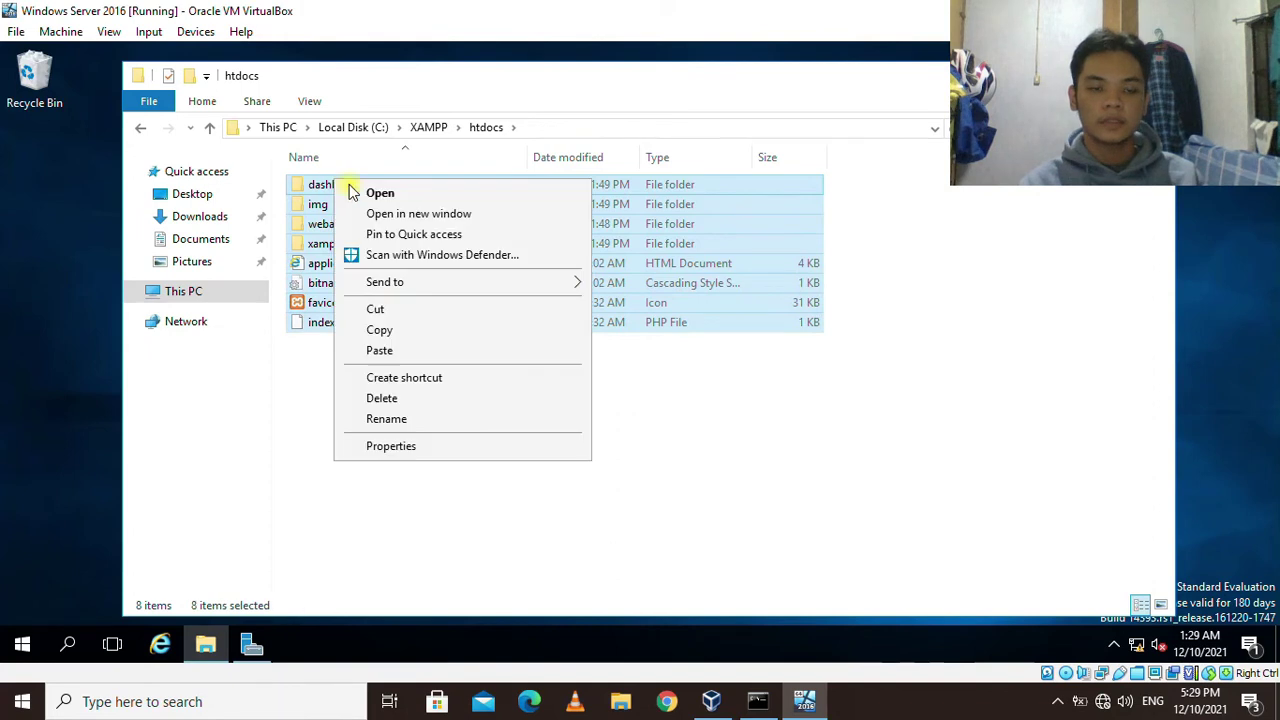
{"action": "left_click", "coordinate": [385, 400]}
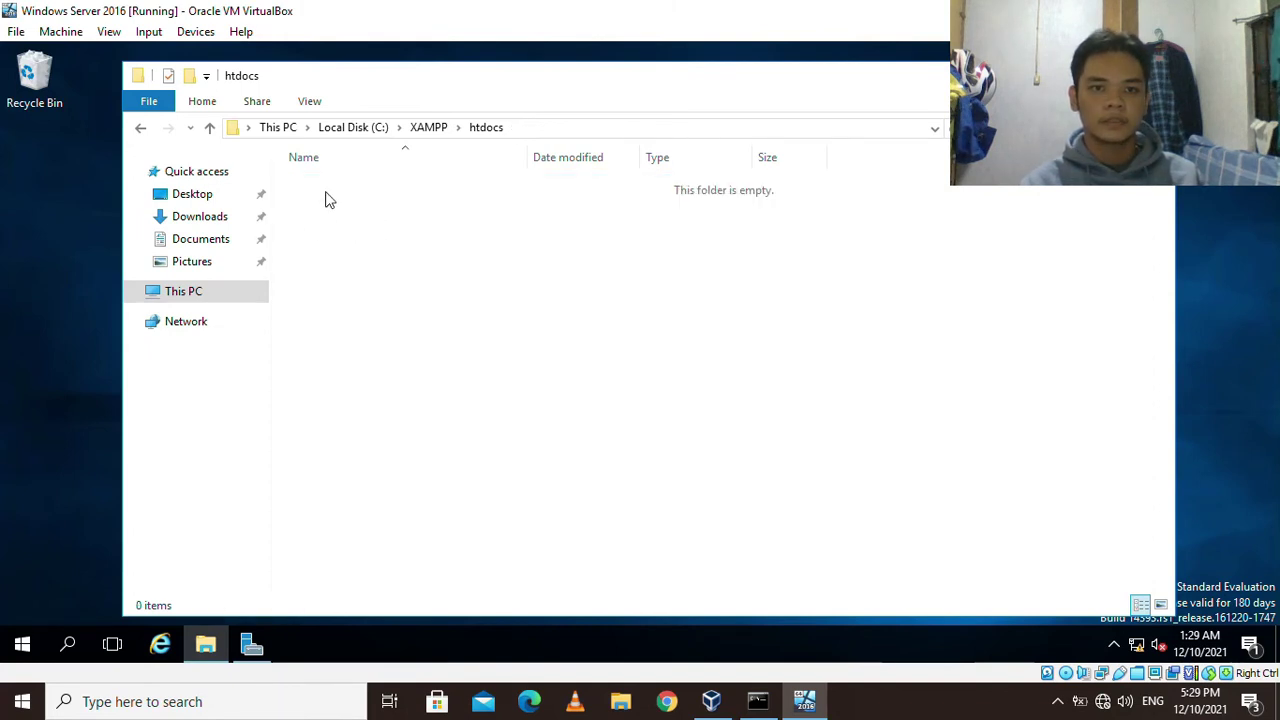
Paste the copied SYSTEM contents into the empty htdocs folder.
{"action": "right_click", "coordinate": [325, 199]}
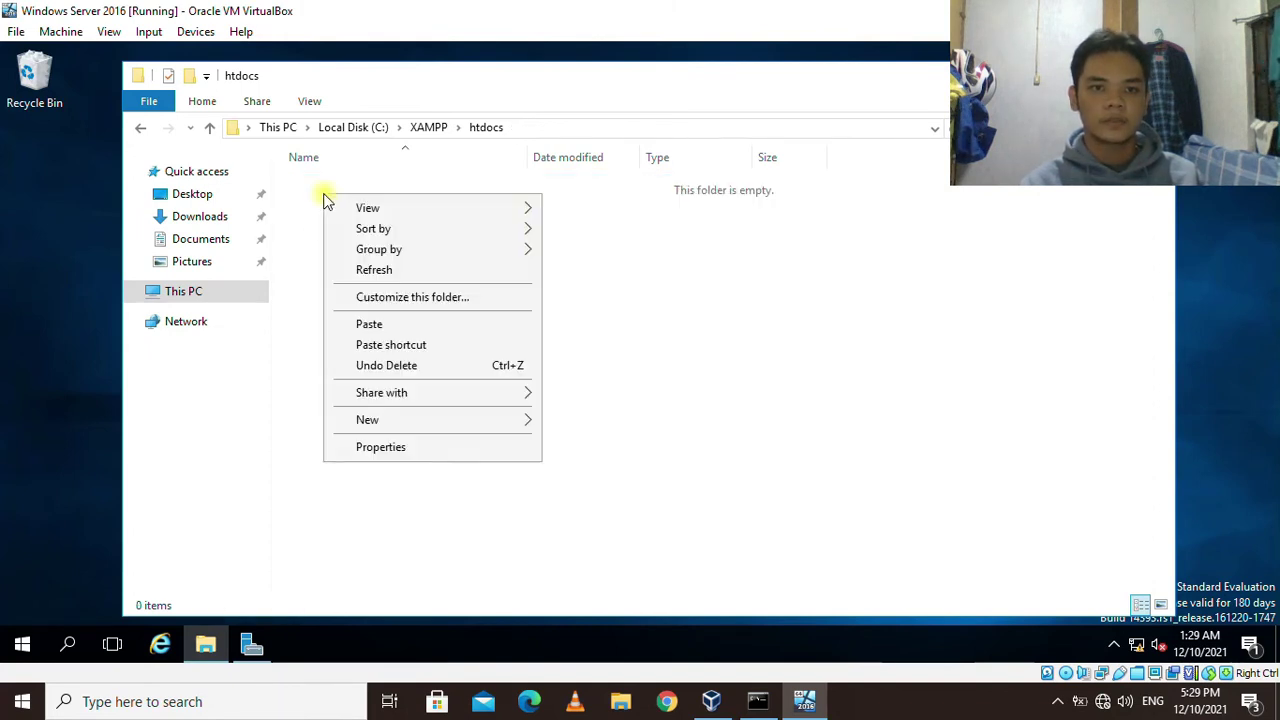
{"action": "left_click", "coordinate": [386, 326]}
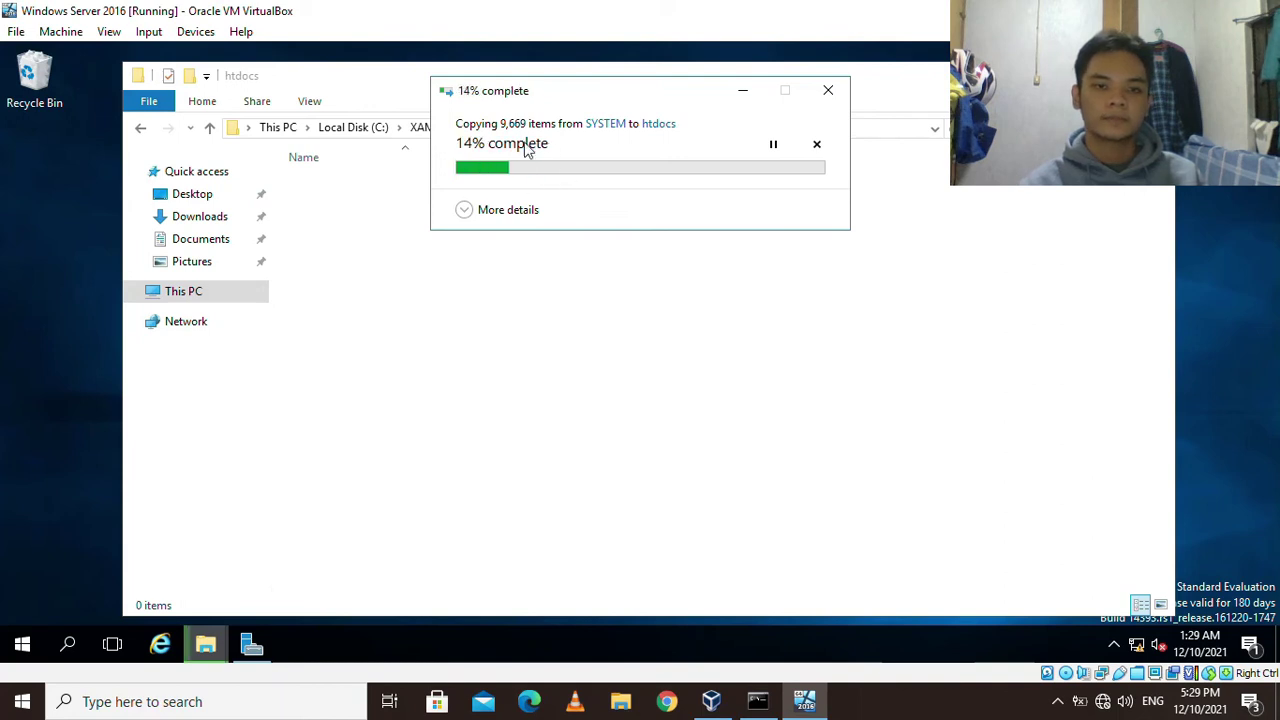
{"action": "left_click", "coordinate": [866, 706]}
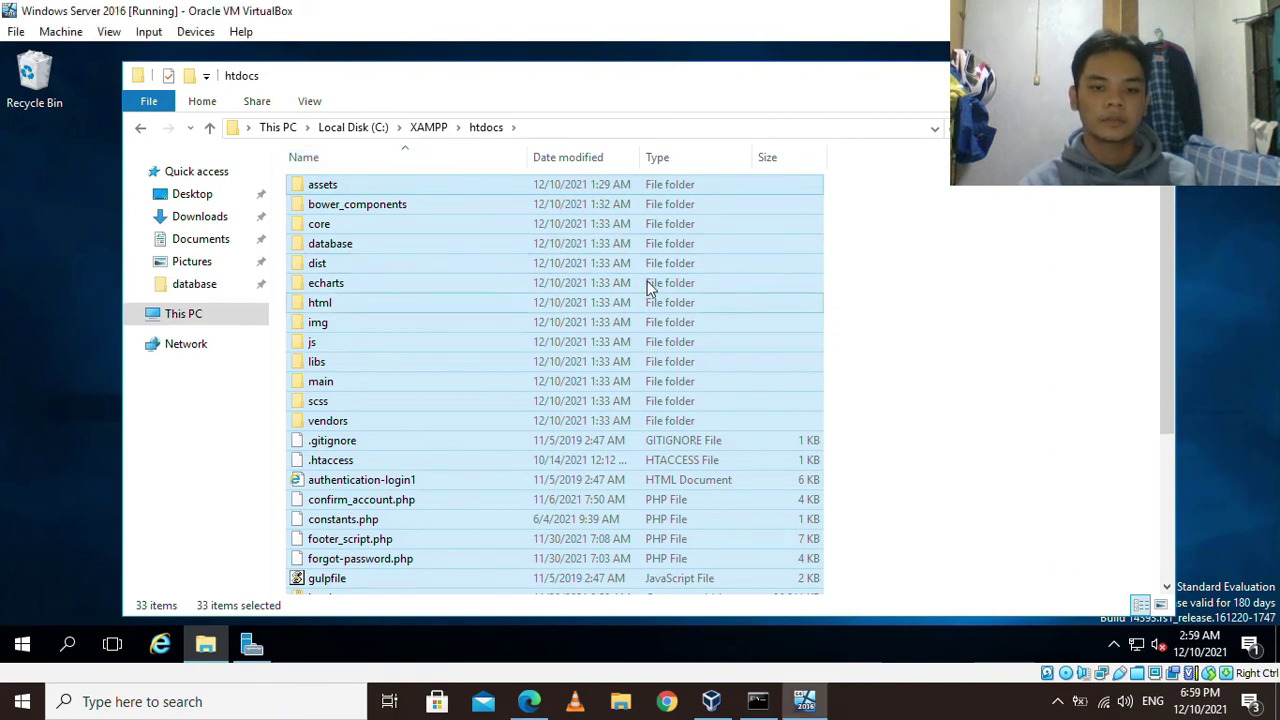
{"action": "left_click", "coordinate": [886, 268]}
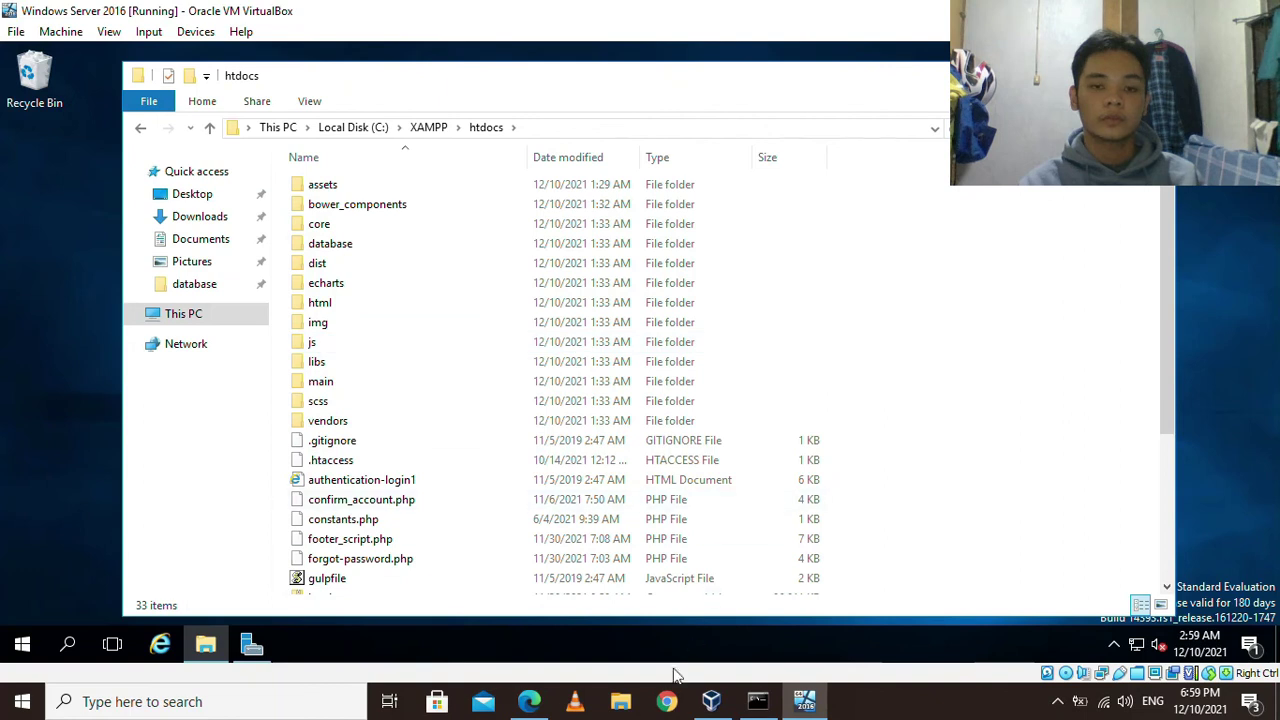
In Chrome, go to google.com and search for 'google chrome setup'.
{"action": "left_click", "coordinate": [668, 703]}
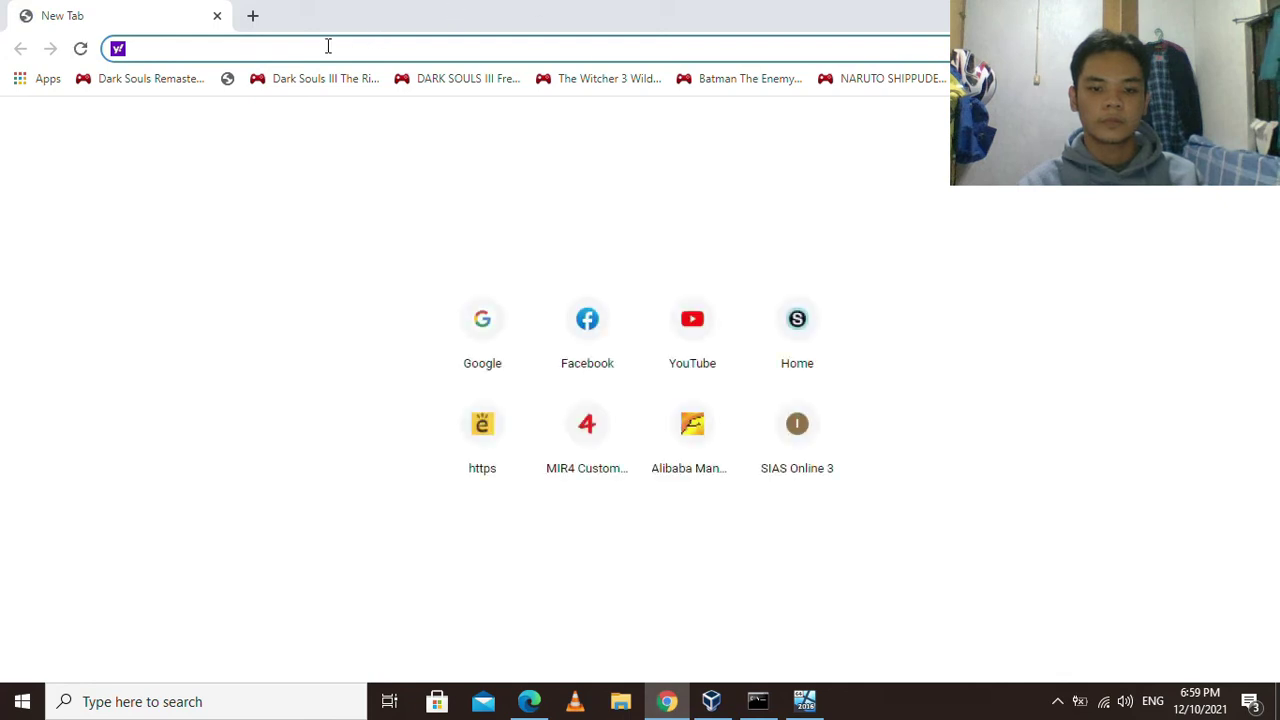
{"action": "type", "text": "google."}
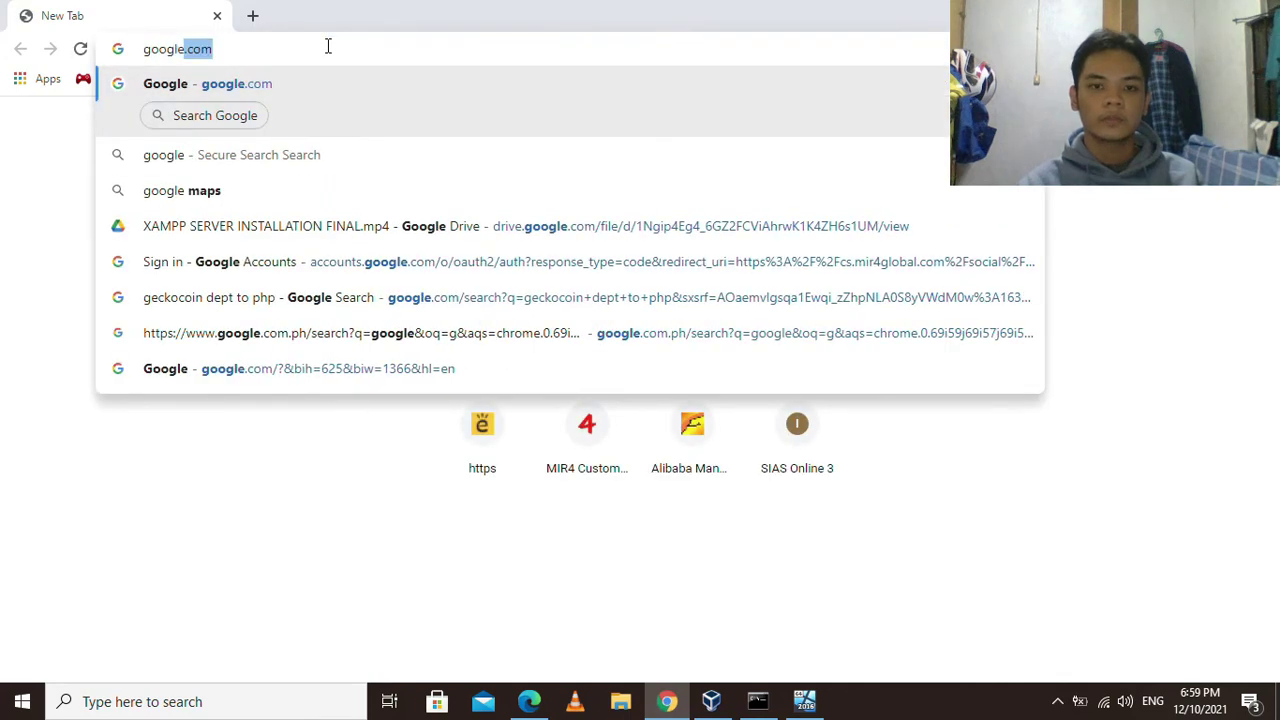
{"action": "type", "text": "com"}
{"action": "key", "text": "Return"}
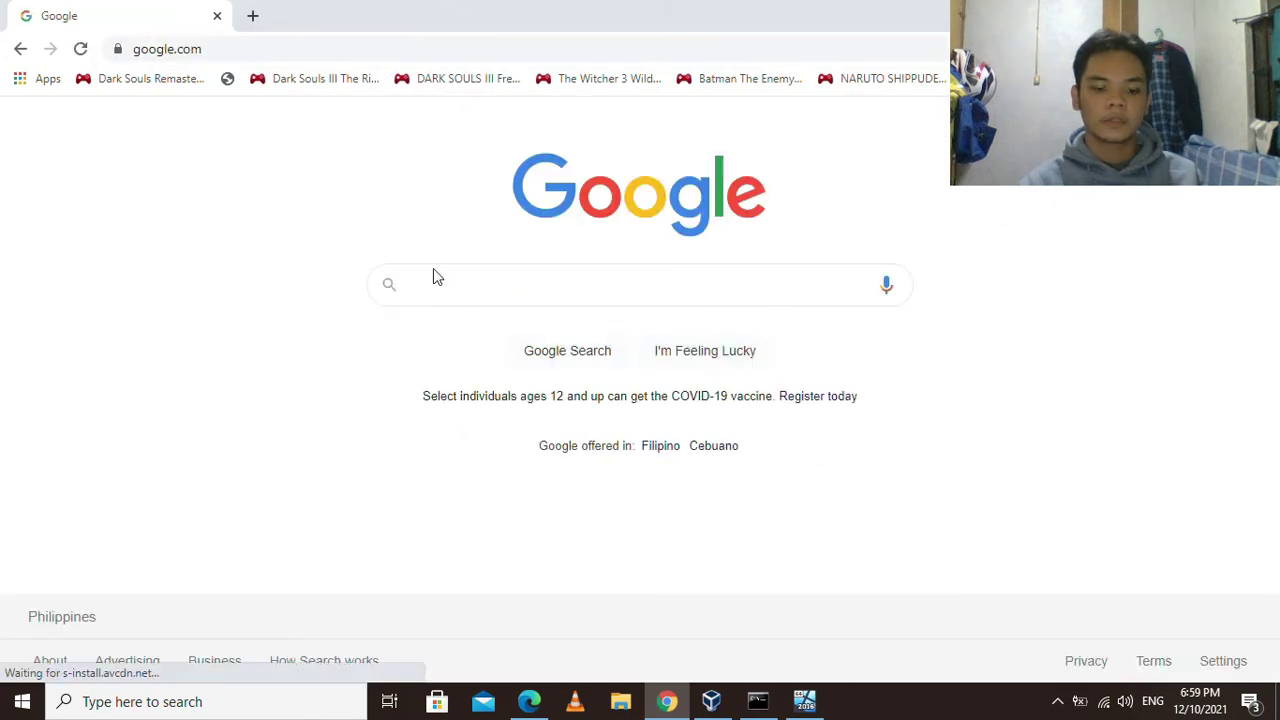
{"action": "left_click", "coordinate": [468, 285]}
{"action": "type", "text": "c"}
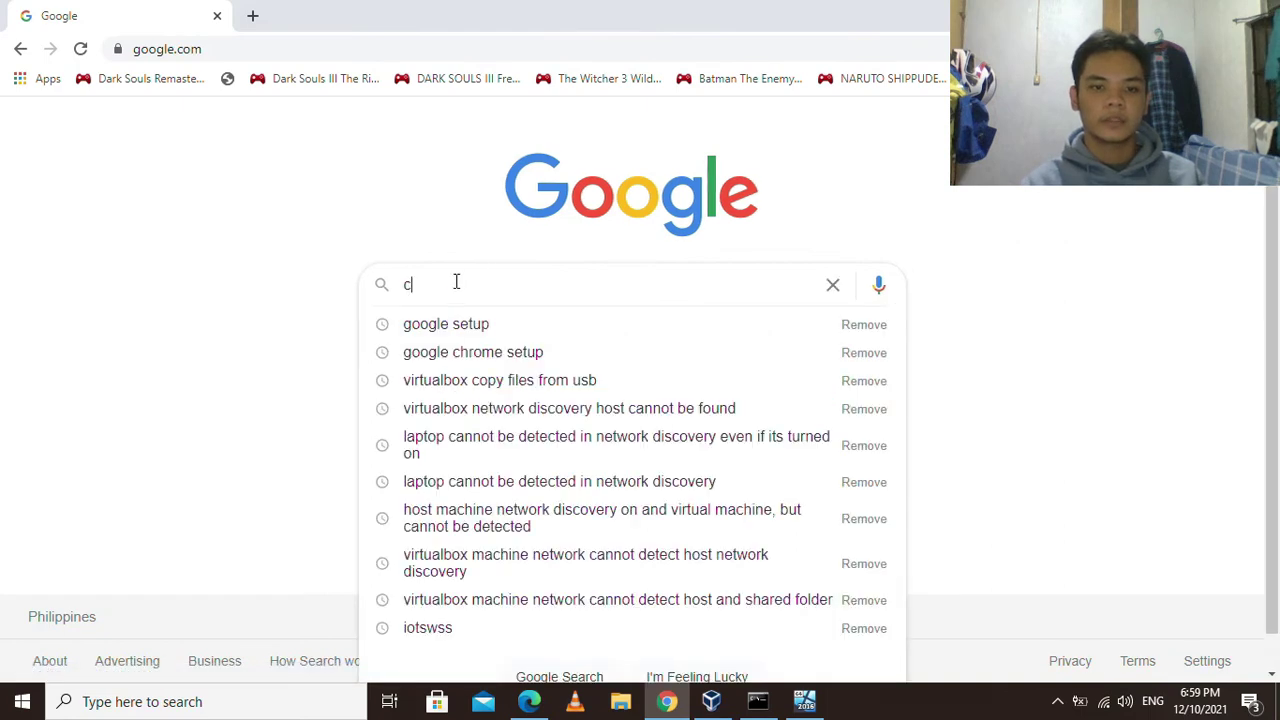
{"action": "key", "text": "BackSpace"}
{"action": "type", "text": "google chrome"}
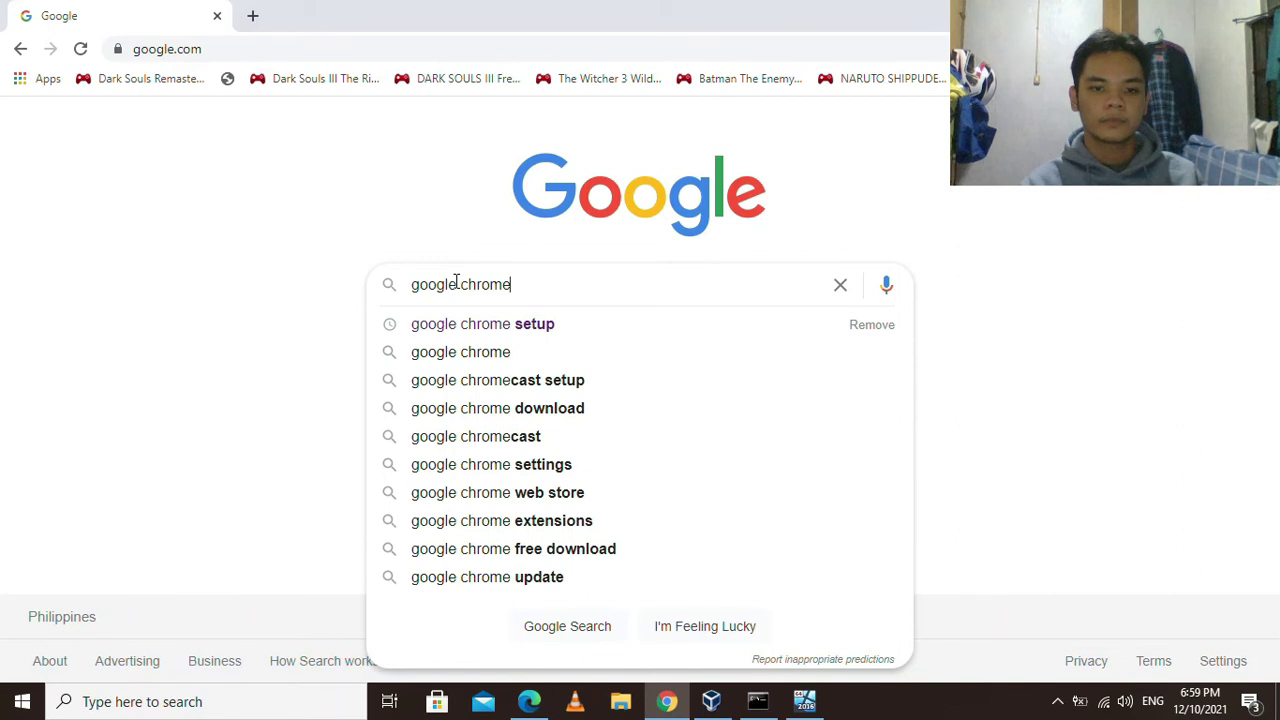
{"action": "type", "text": " setup"}
{"action": "key", "text": "Return"}
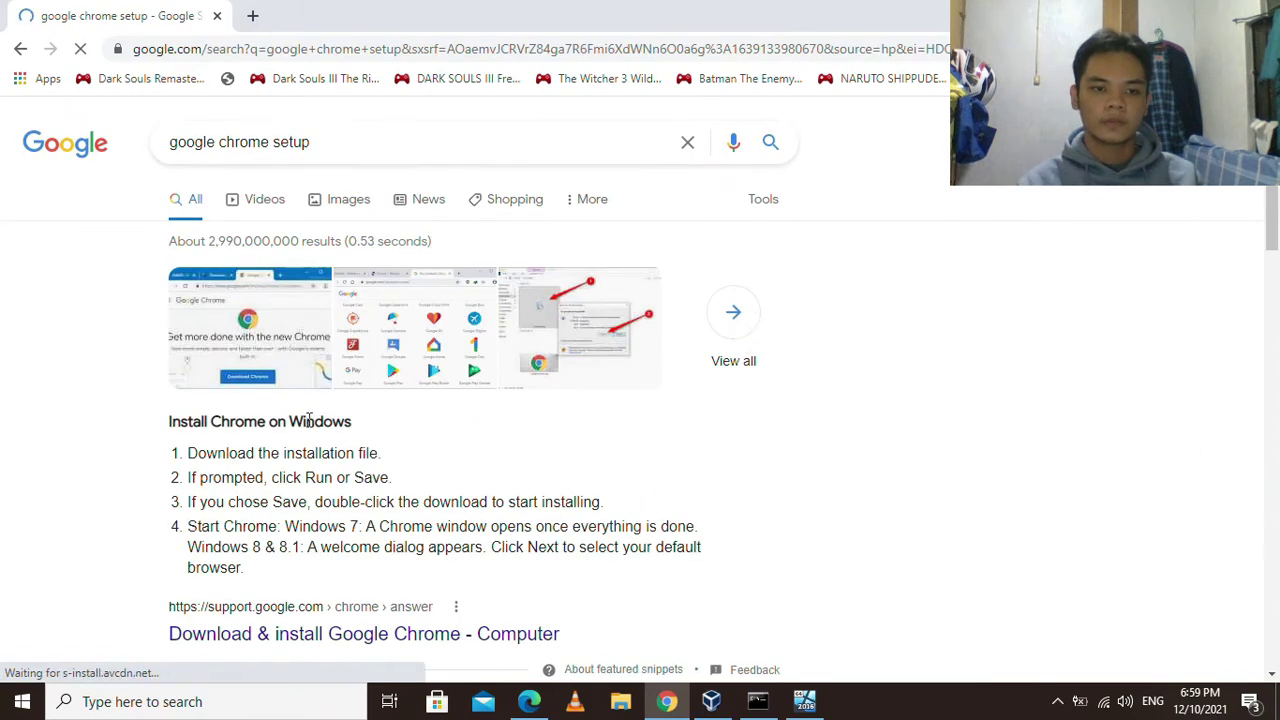
From the Download & install Google Chrome help page, download the Chrome installer.
{"action": "scroll", "coordinate": [370, 500], "scroll_direction": "down", "scroll_amount": 1}
{"action": "left_click", "coordinate": [338, 549]}
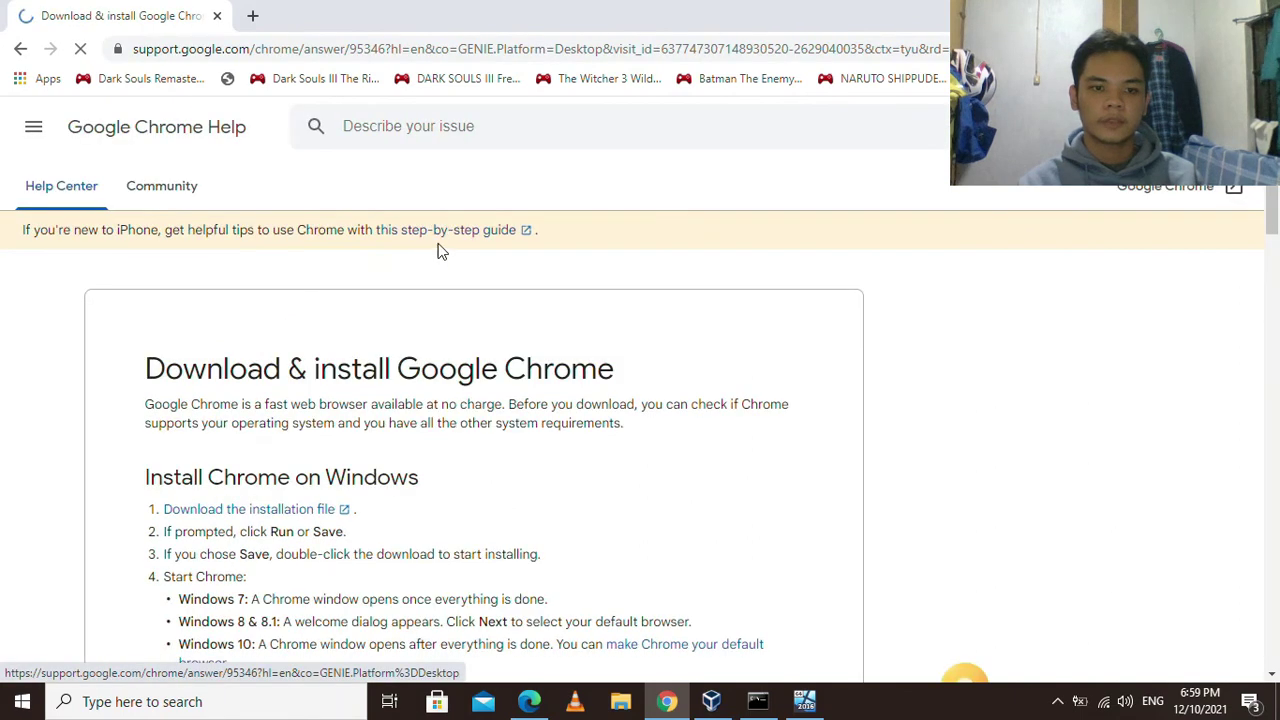
{"action": "scroll", "coordinate": [506, 277], "scroll_direction": "down", "scroll_amount": 2}
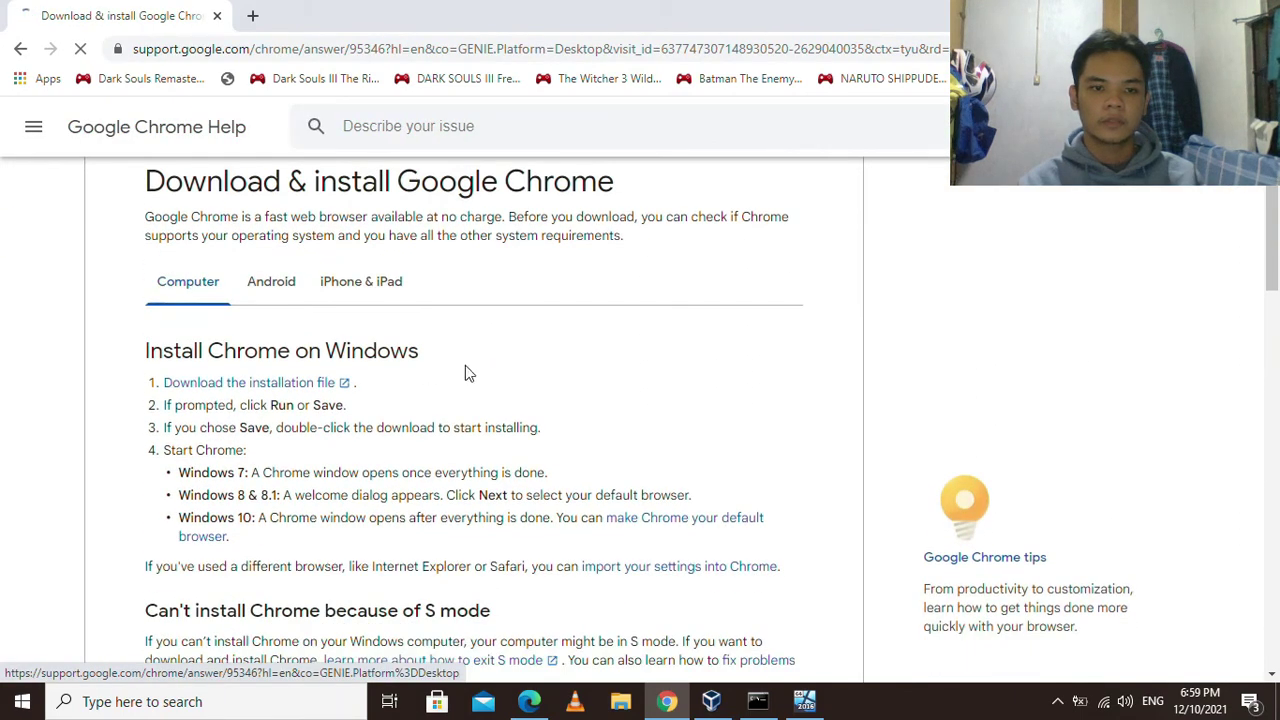
{"action": "left_click", "coordinate": [257, 384]}
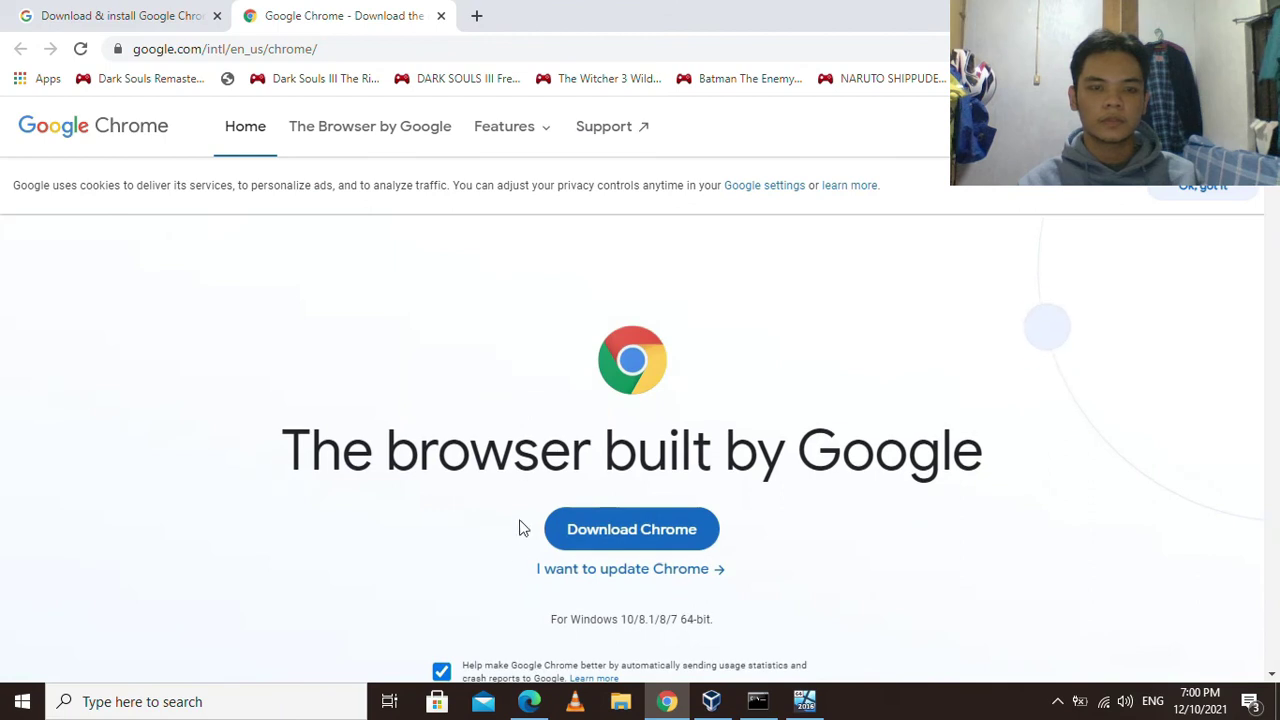
{"action": "left_click", "coordinate": [629, 524]}
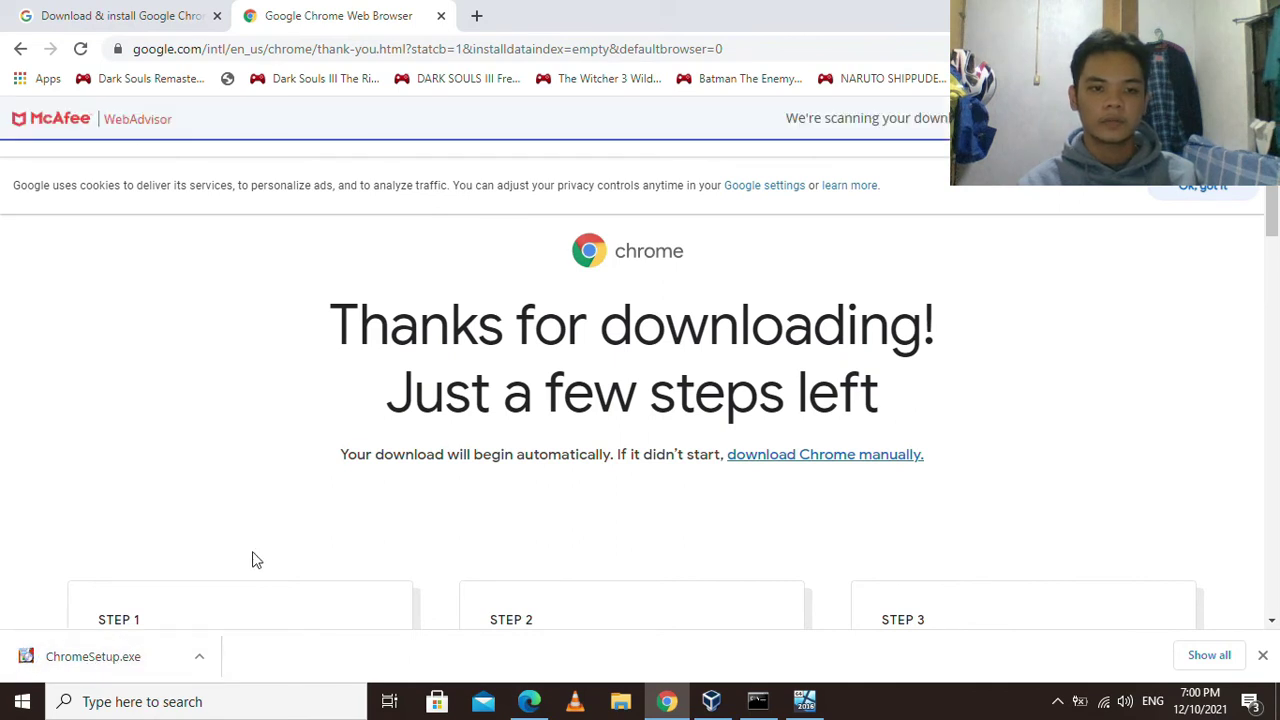
Show the downloaded ChromeSetup in its folder and copy it.
{"action": "left_click", "coordinate": [200, 660]}
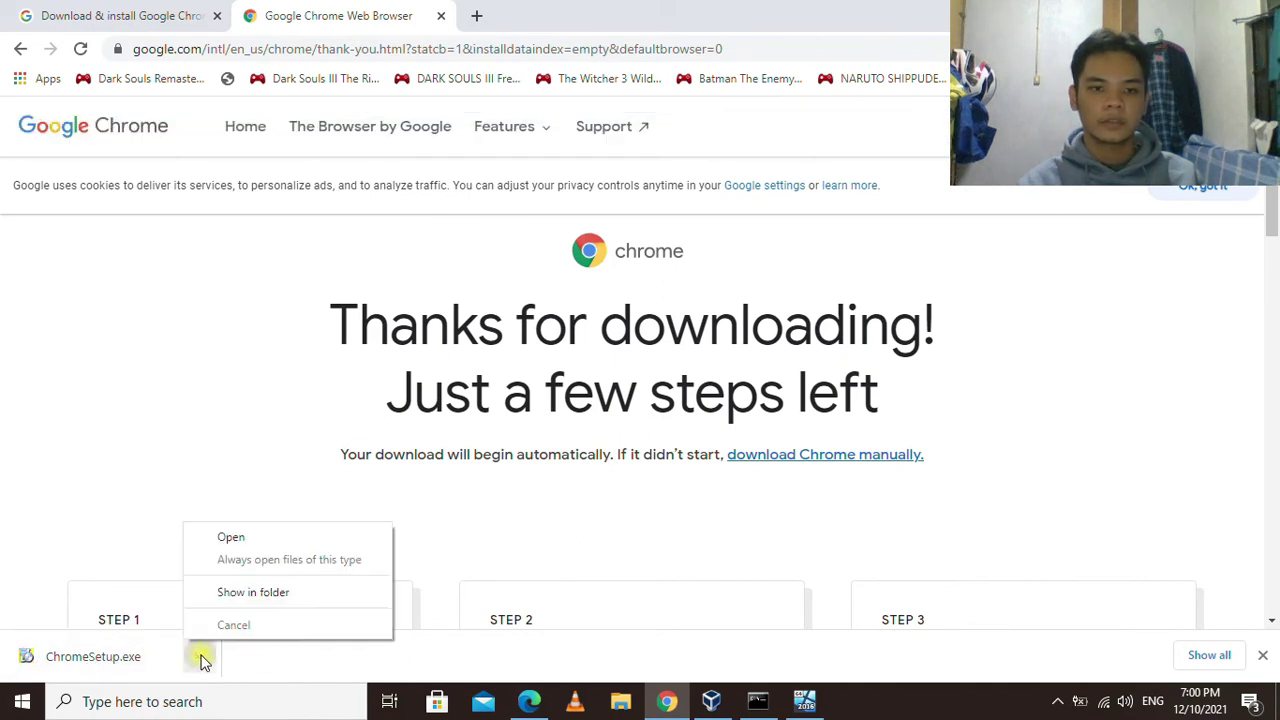
{"action": "left_click", "coordinate": [243, 598]}
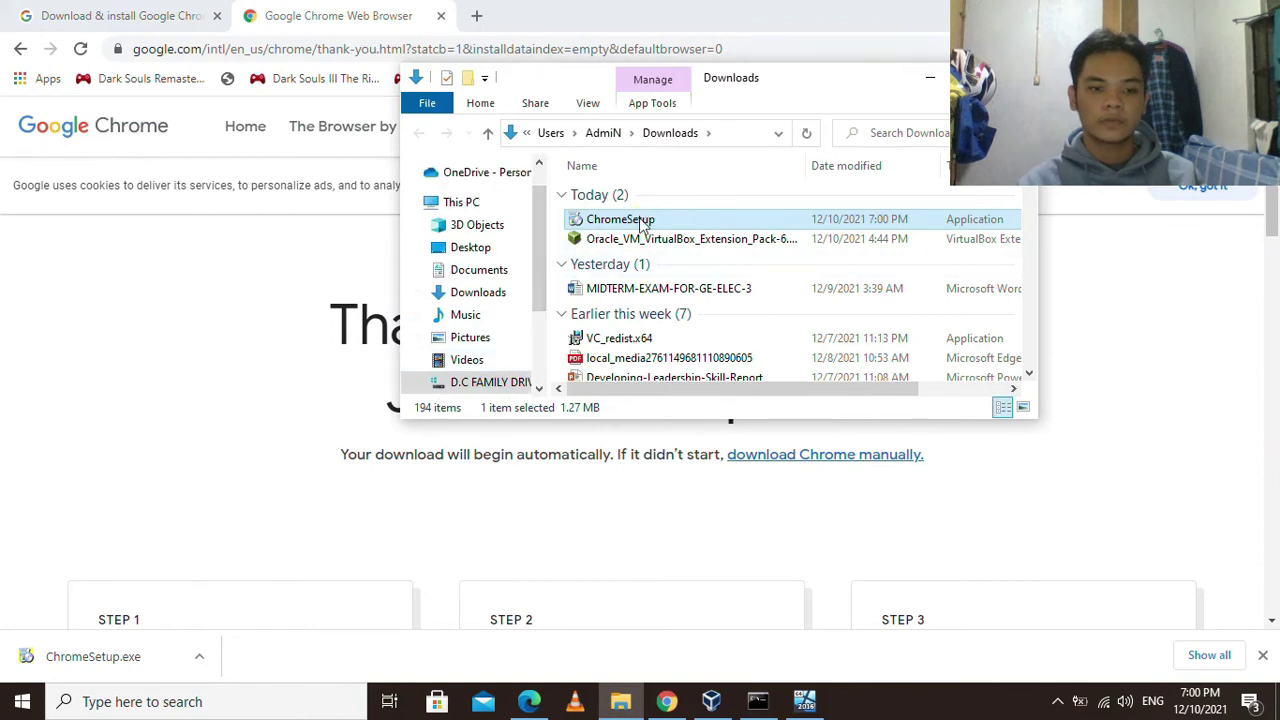
{"action": "right_click", "coordinate": [642, 226]}
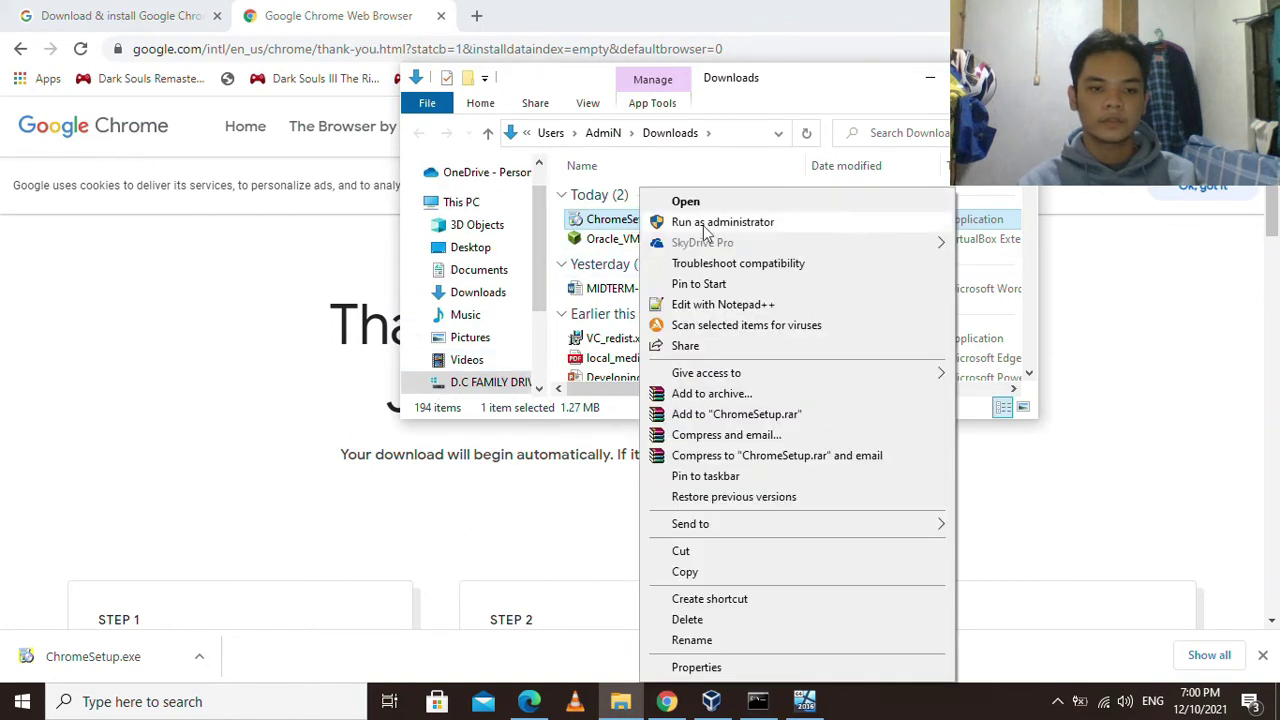
{"action": "left_click", "coordinate": [714, 571]}
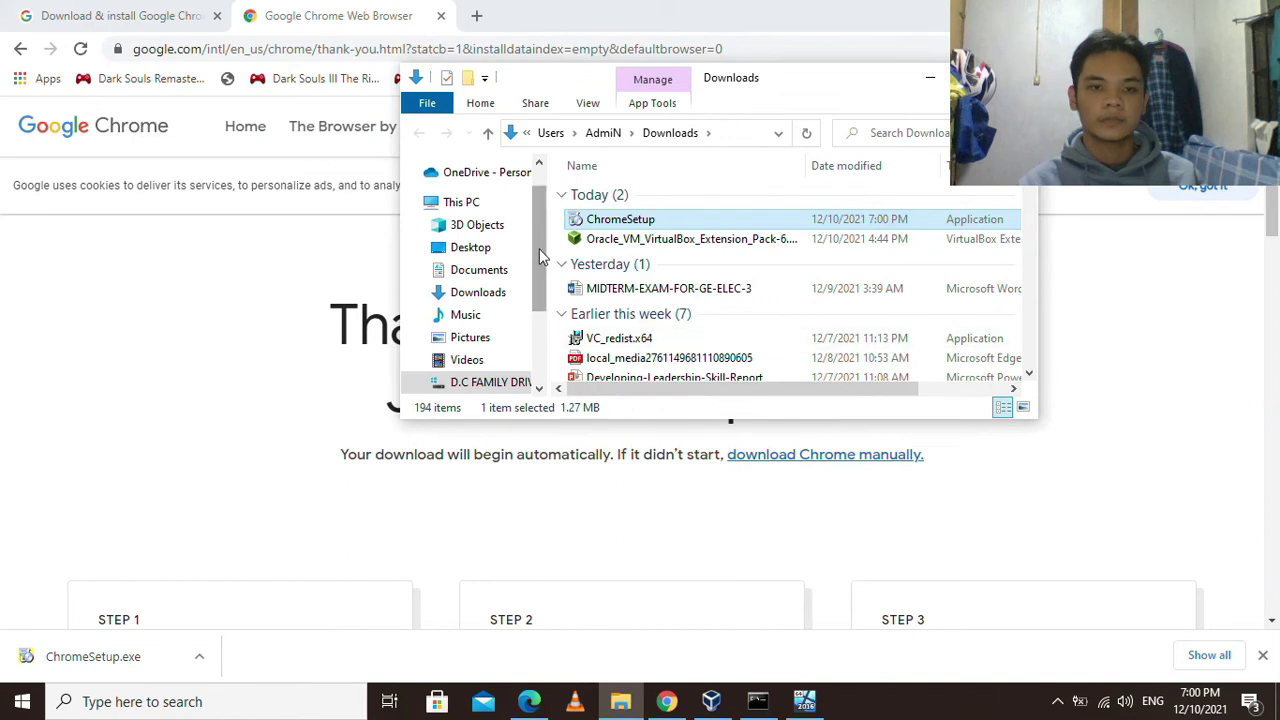
Paste ChromeSetup into Desktop\Task Materials and minimize that Explorer window.
{"action": "scroll", "coordinate": [520, 270], "scroll_direction": "down", "scroll_amount": 2}
{"action": "scroll", "coordinate": [500, 262], "scroll_direction": "up", "scroll_amount": 3}
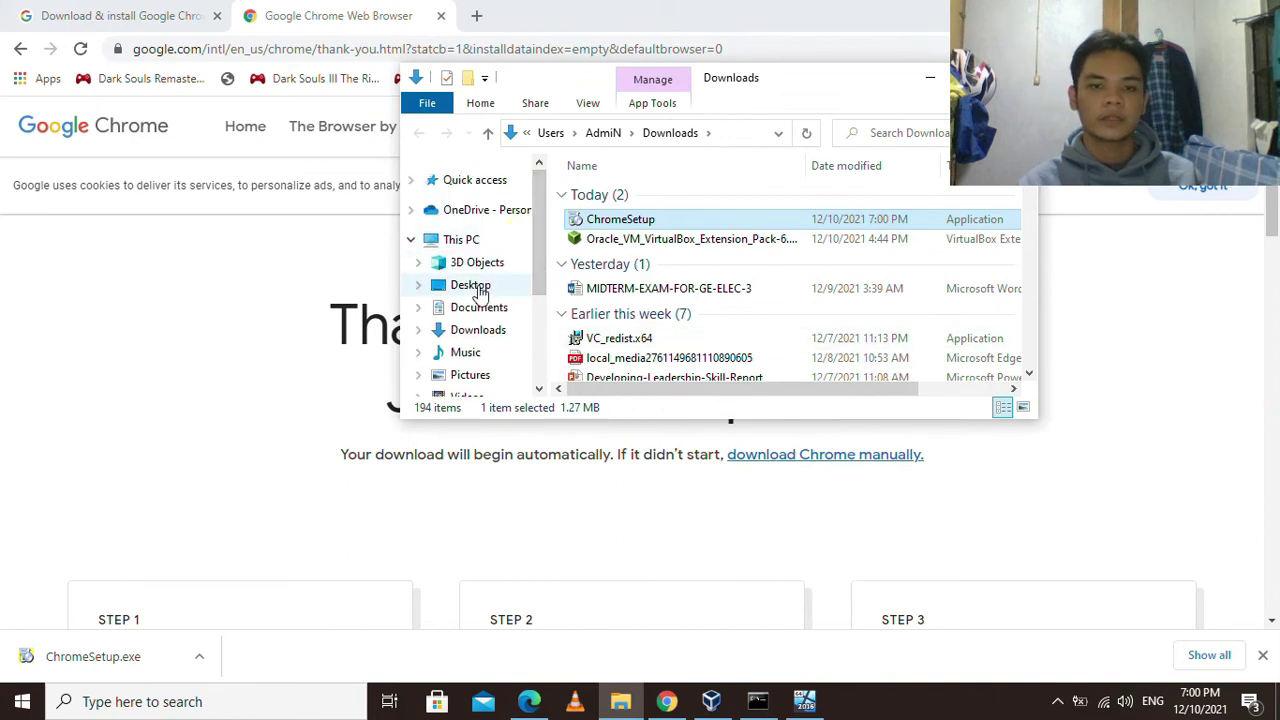
{"action": "left_click", "coordinate": [480, 286]}
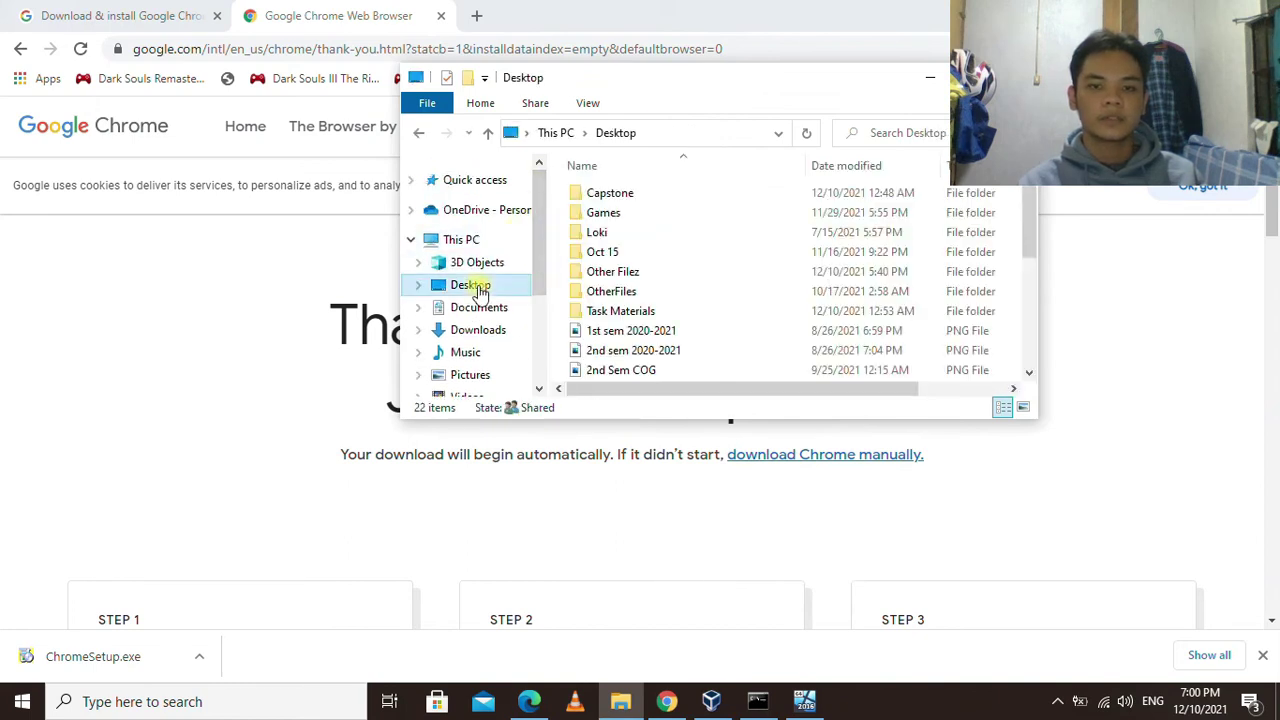
{"action": "double_click", "coordinate": [642, 311]}
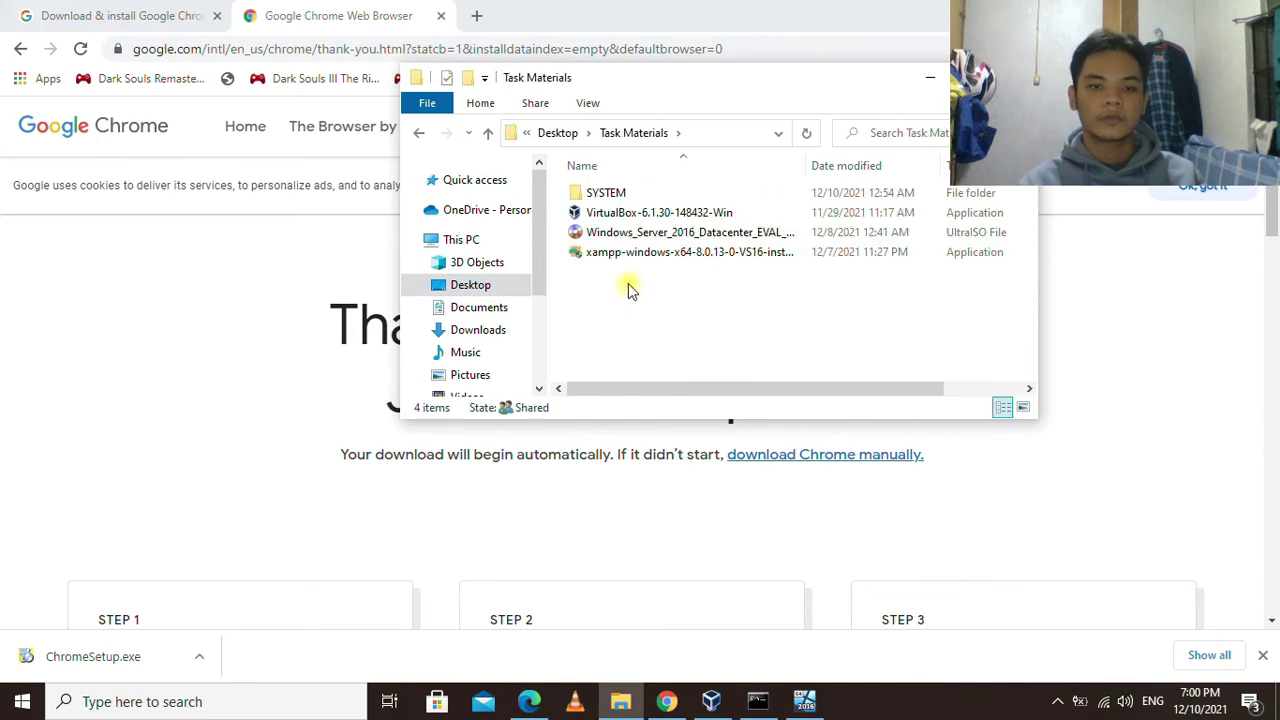
{"action": "right_click", "coordinate": [629, 285]}
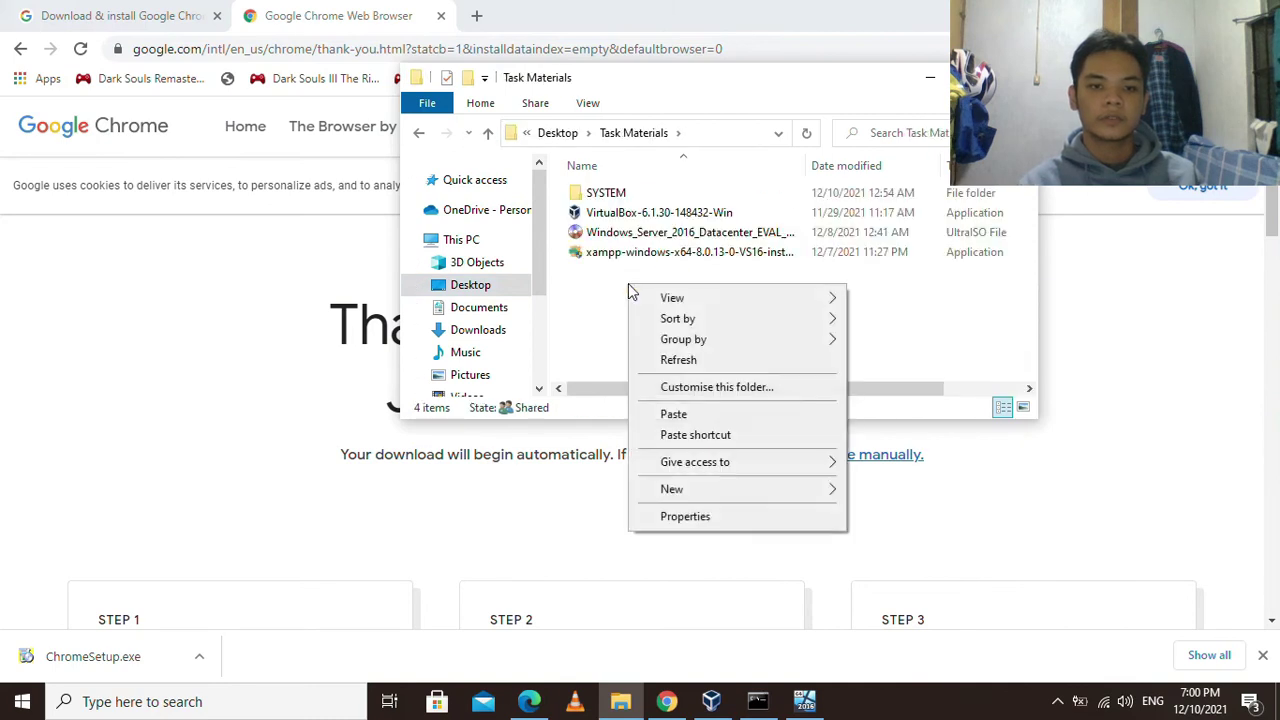
{"action": "left_click", "coordinate": [674, 414]}
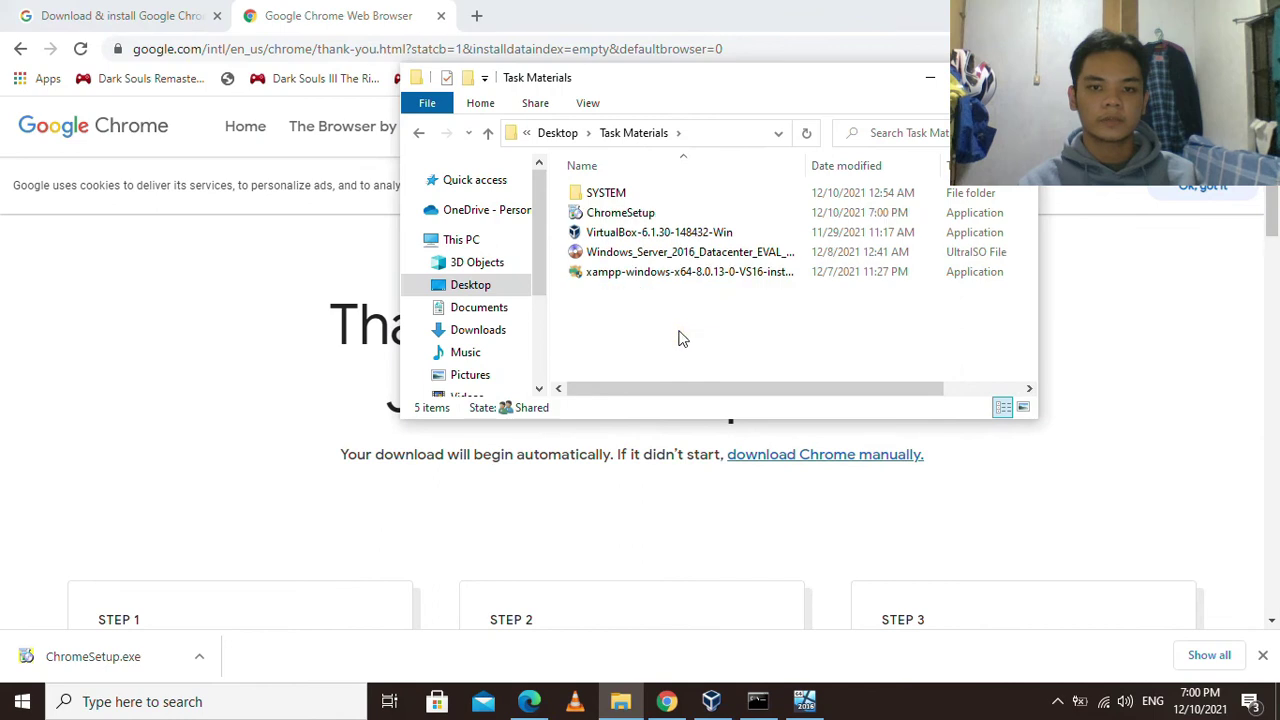
{"action": "left_click", "coordinate": [930, 78]}
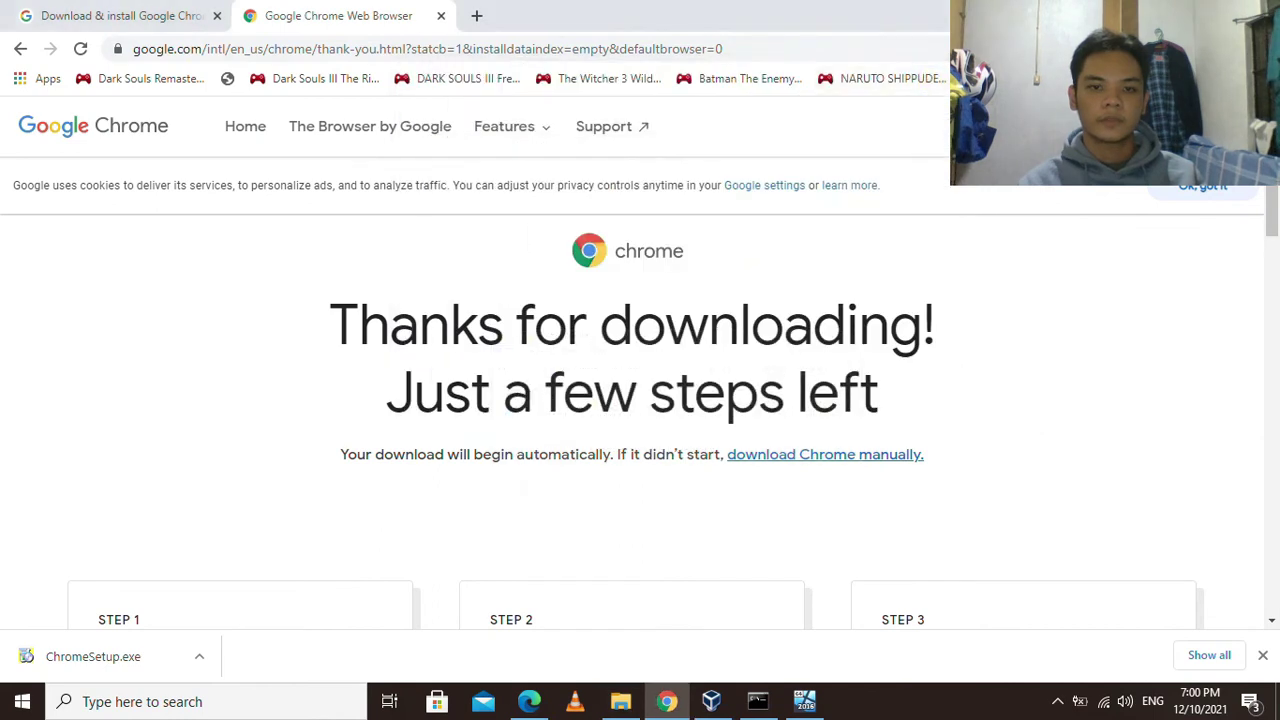
In the VM, copy ChromeSetup from \\VBOXSVR\Task_Materials.
{"action": "key", "text": "alt+Tab"}
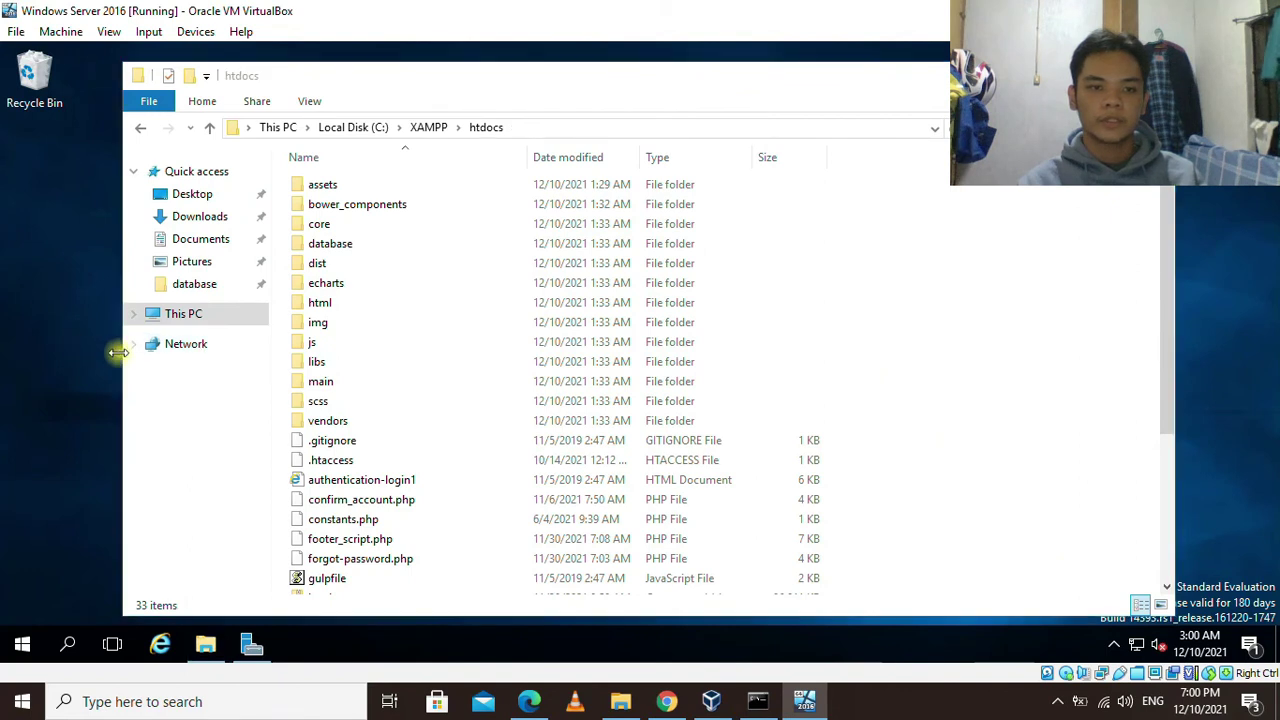
{"action": "left_click", "coordinate": [179, 350]}
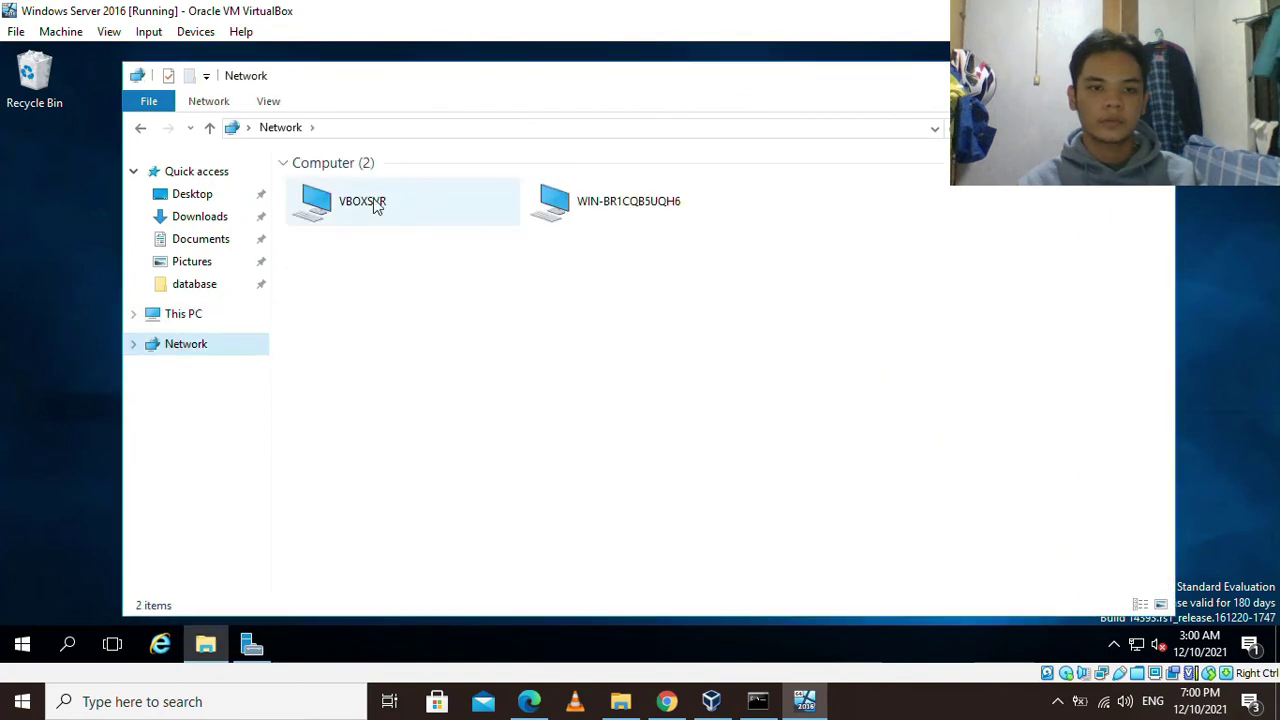
{"action": "left_click", "coordinate": [369, 204]}
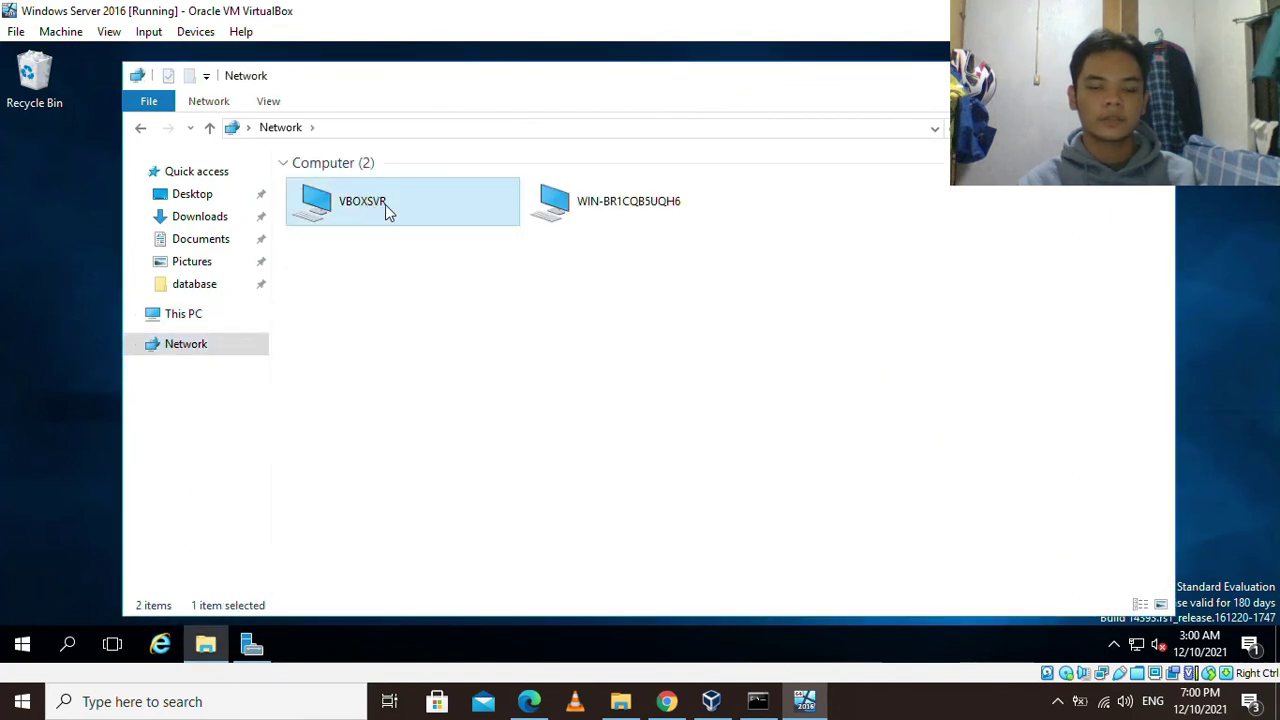
{"action": "double_click", "coordinate": [385, 204]}
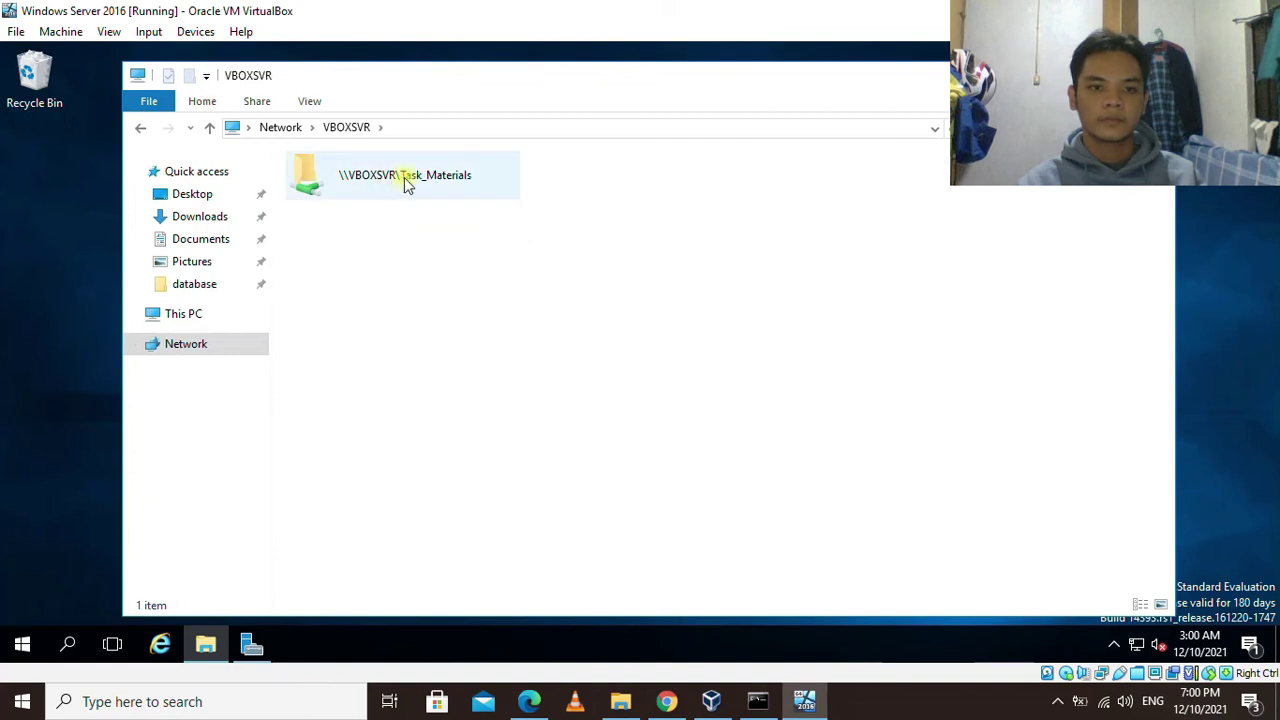
{"action": "double_click", "coordinate": [407, 185]}
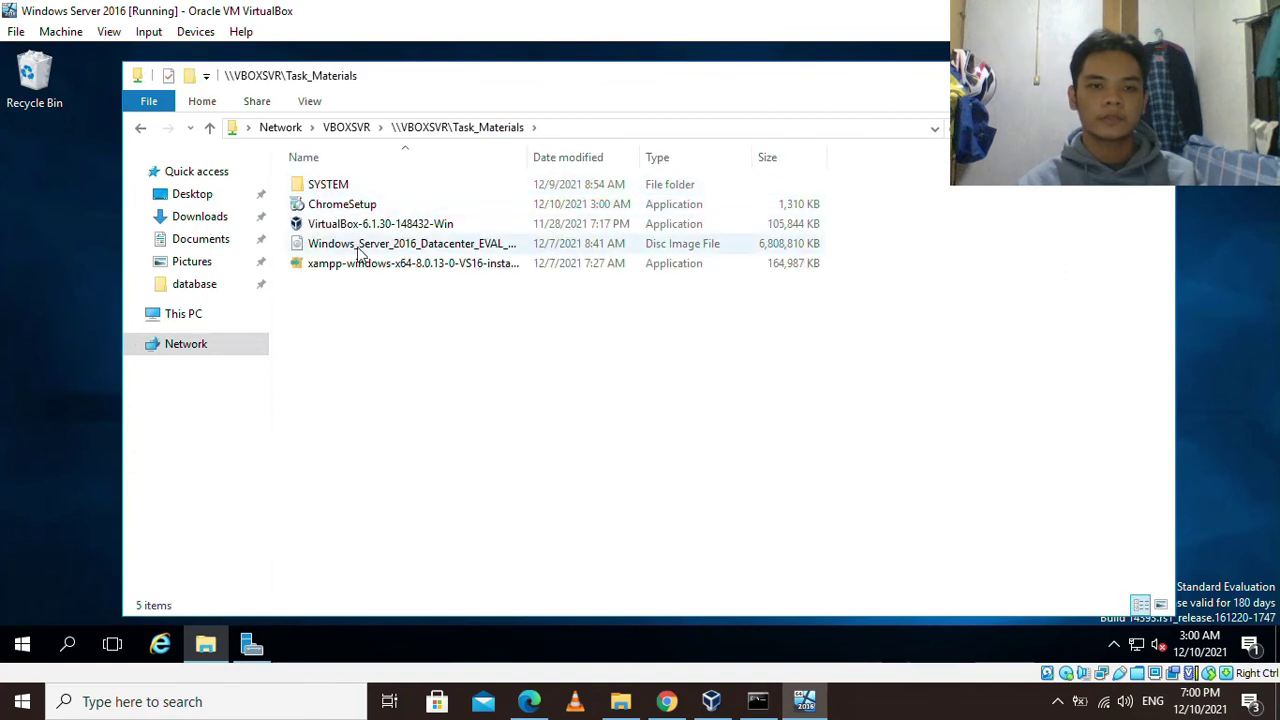
{"action": "left_click", "coordinate": [362, 208]}
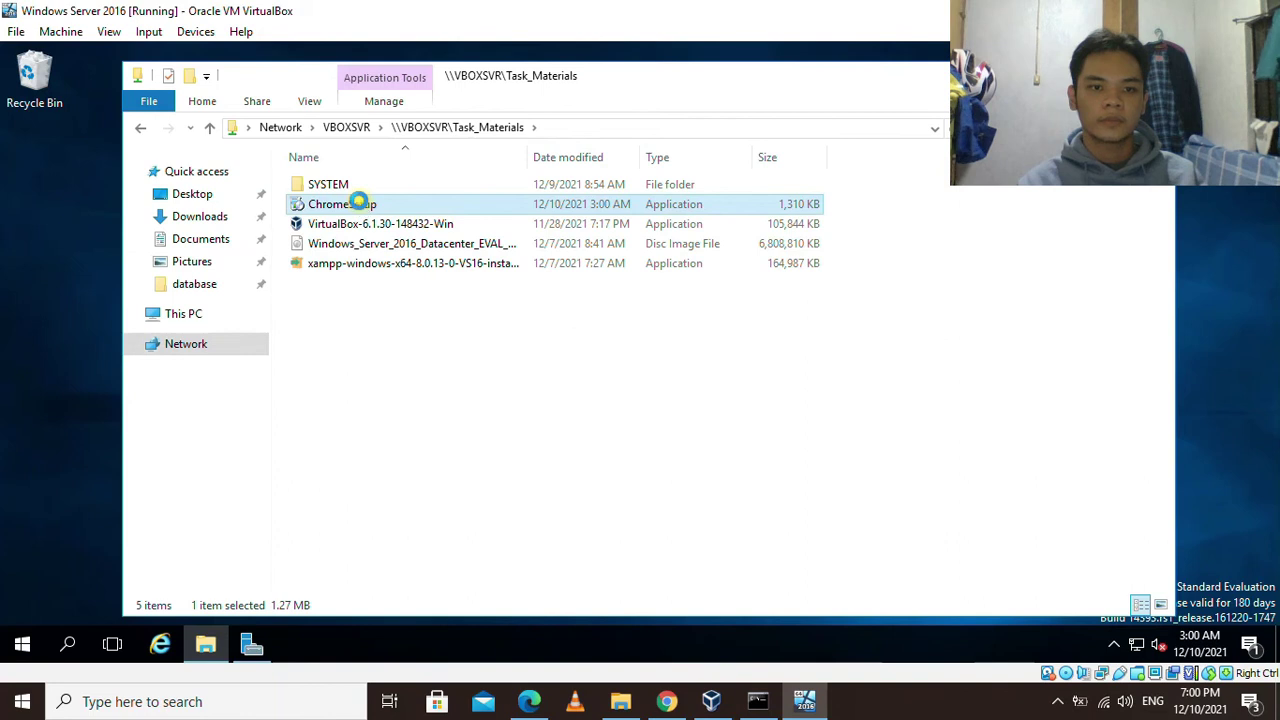
{"action": "right_click", "coordinate": [359, 201]}
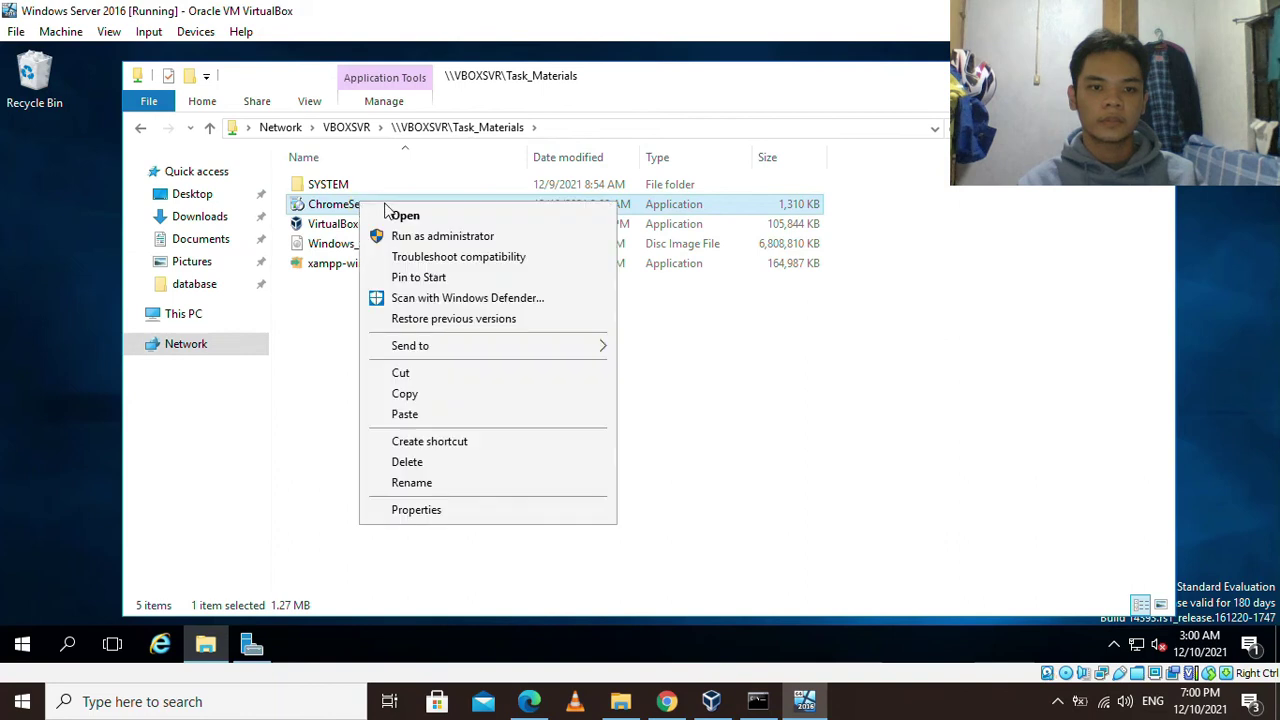
{"action": "left_click", "coordinate": [405, 394]}
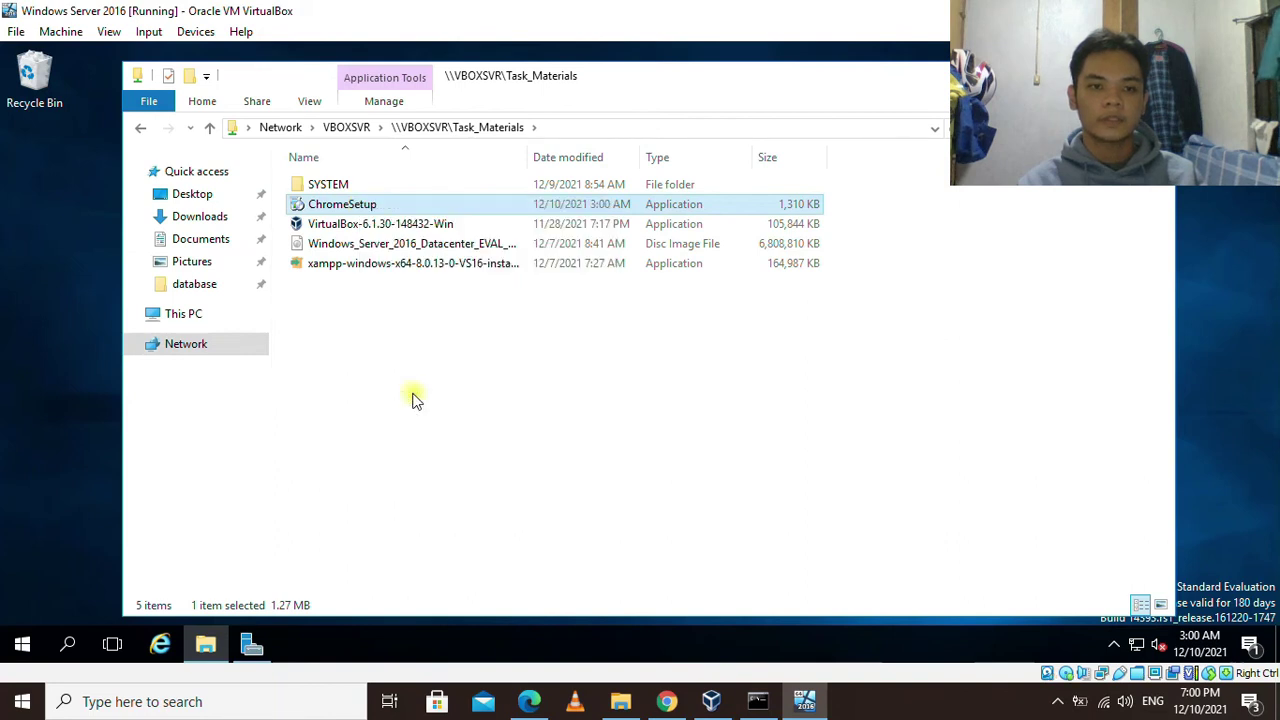
Create a new folder named Installers on the guest's C: drive.
{"action": "left_click", "coordinate": [197, 315]}
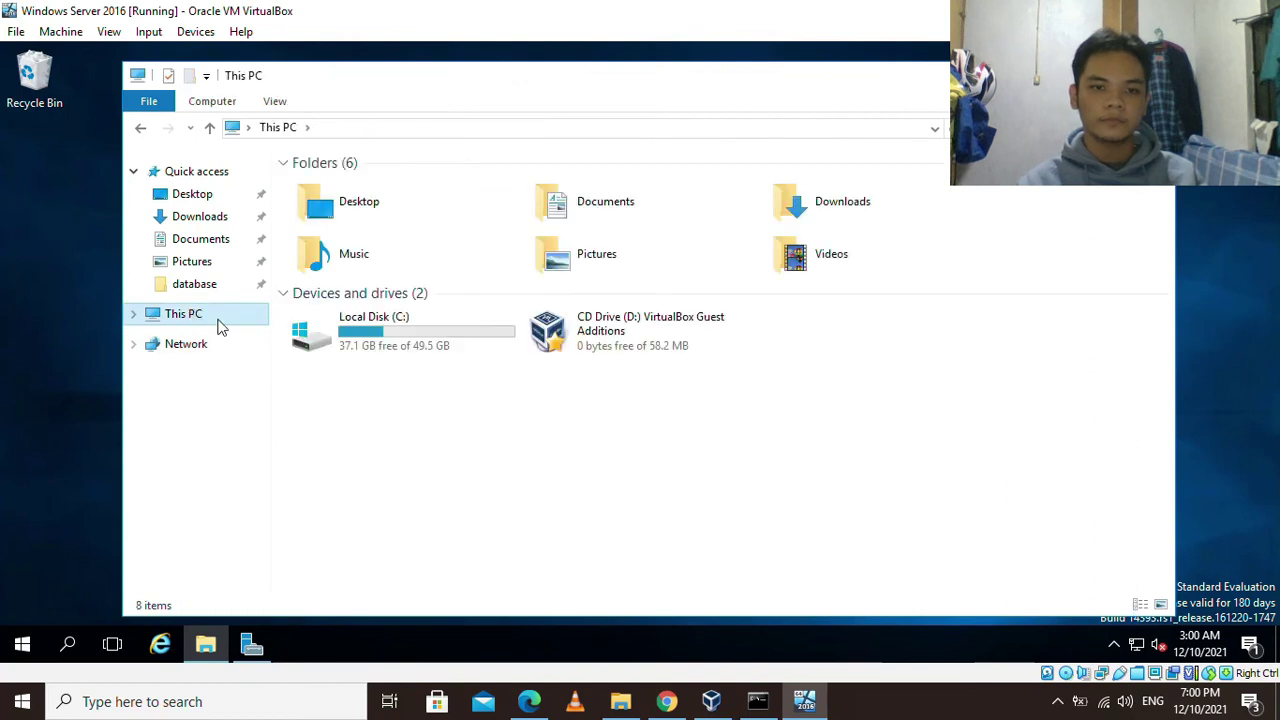
{"action": "double_click", "coordinate": [394, 340]}
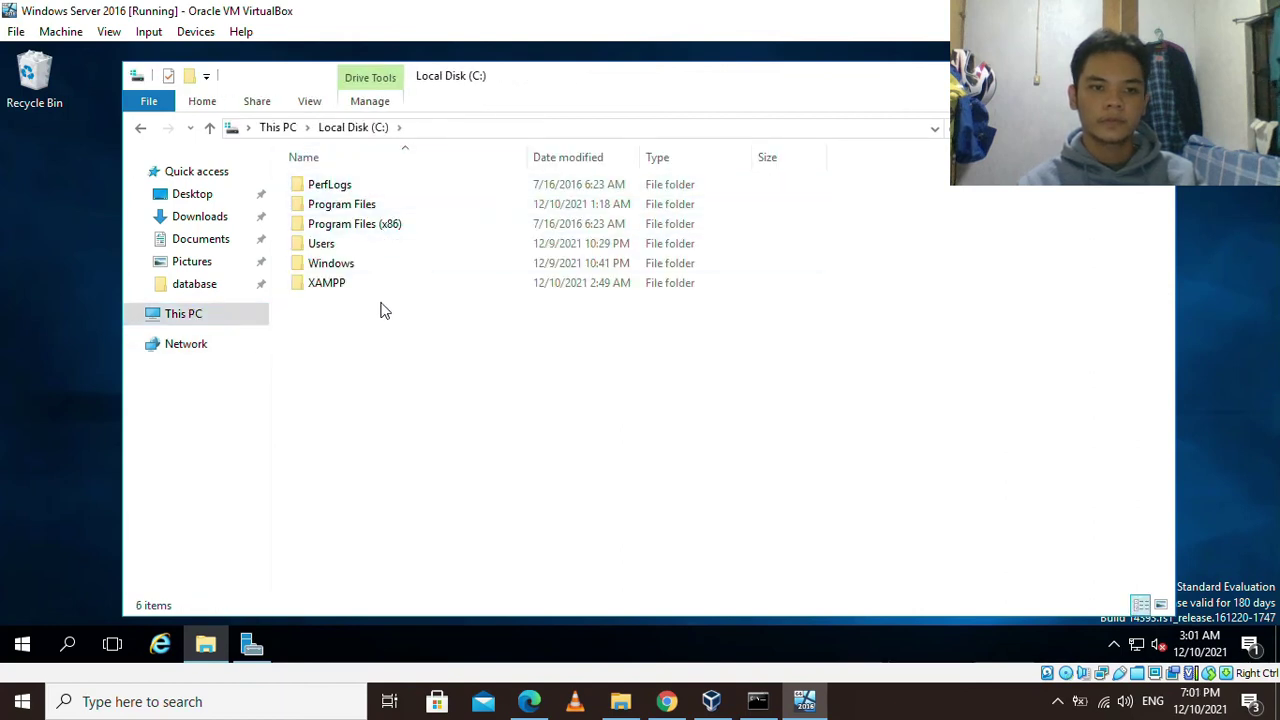
{"action": "right_click", "coordinate": [342, 300]}
{"action": "mouse_move", "coordinate": [390, 480]}
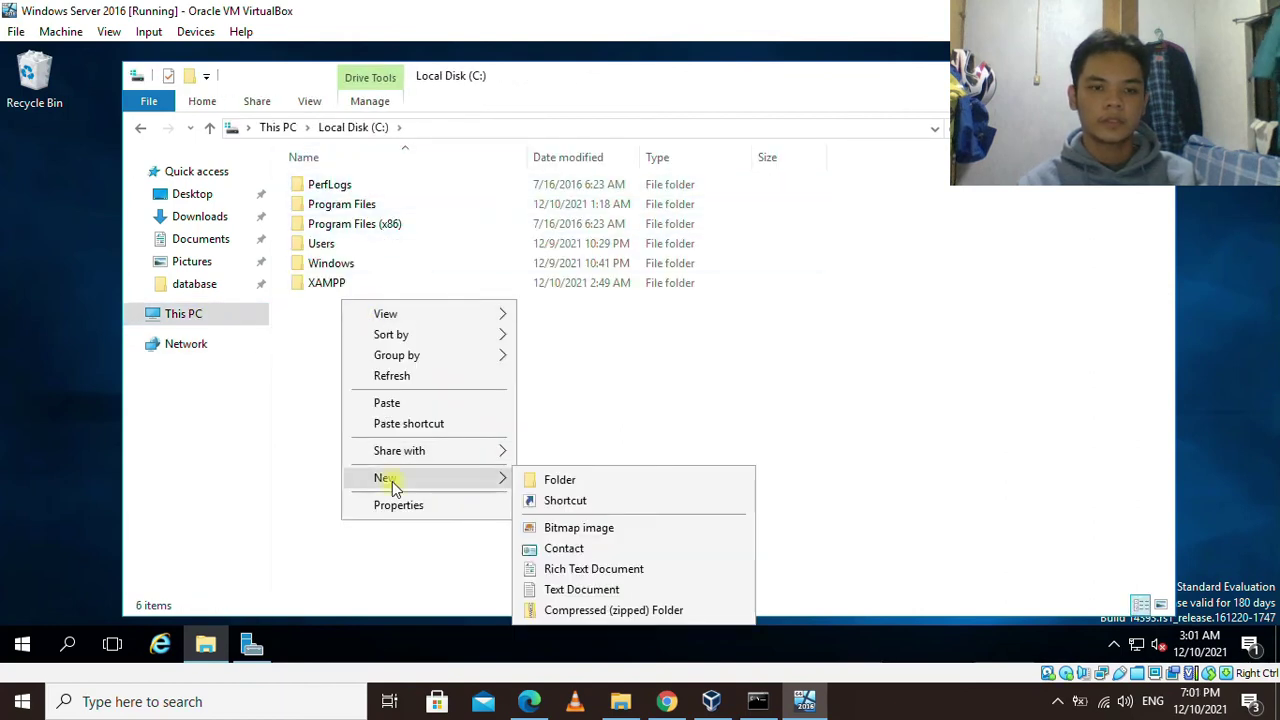
{"action": "left_click", "coordinate": [560, 481]}
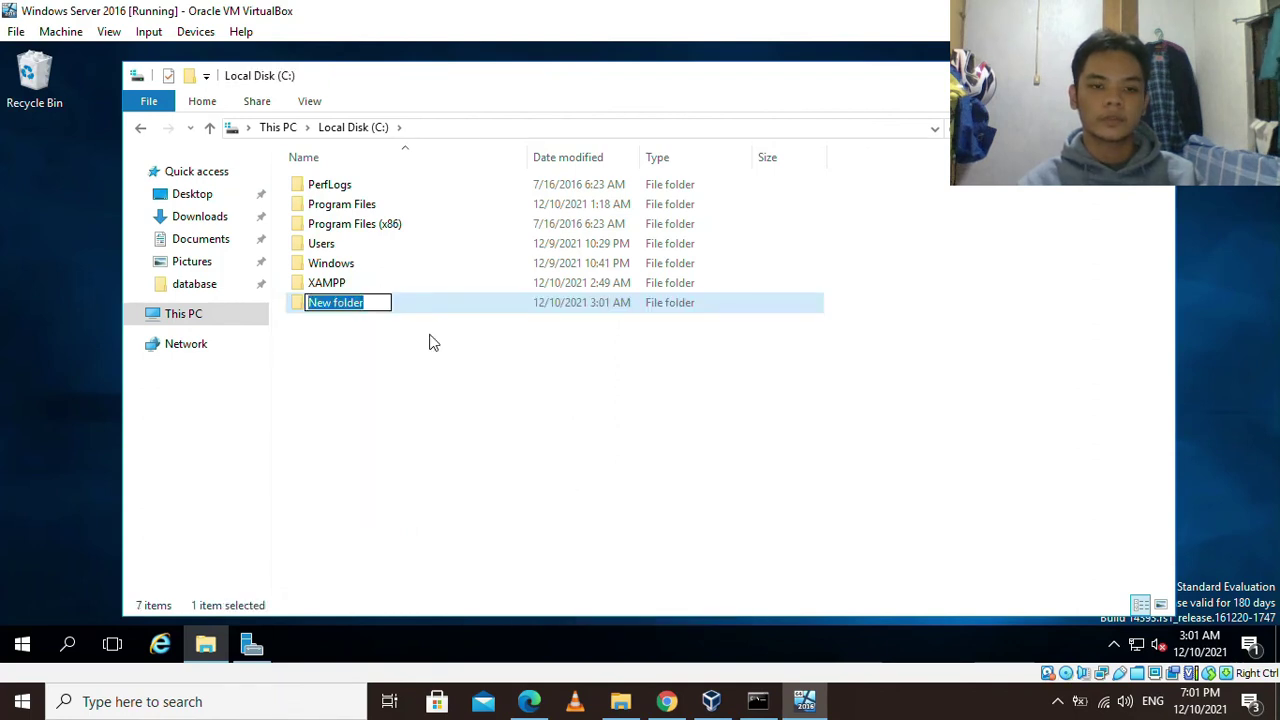
{"action": "type", "text": "l"}
{"action": "type", "text": "nsta"}
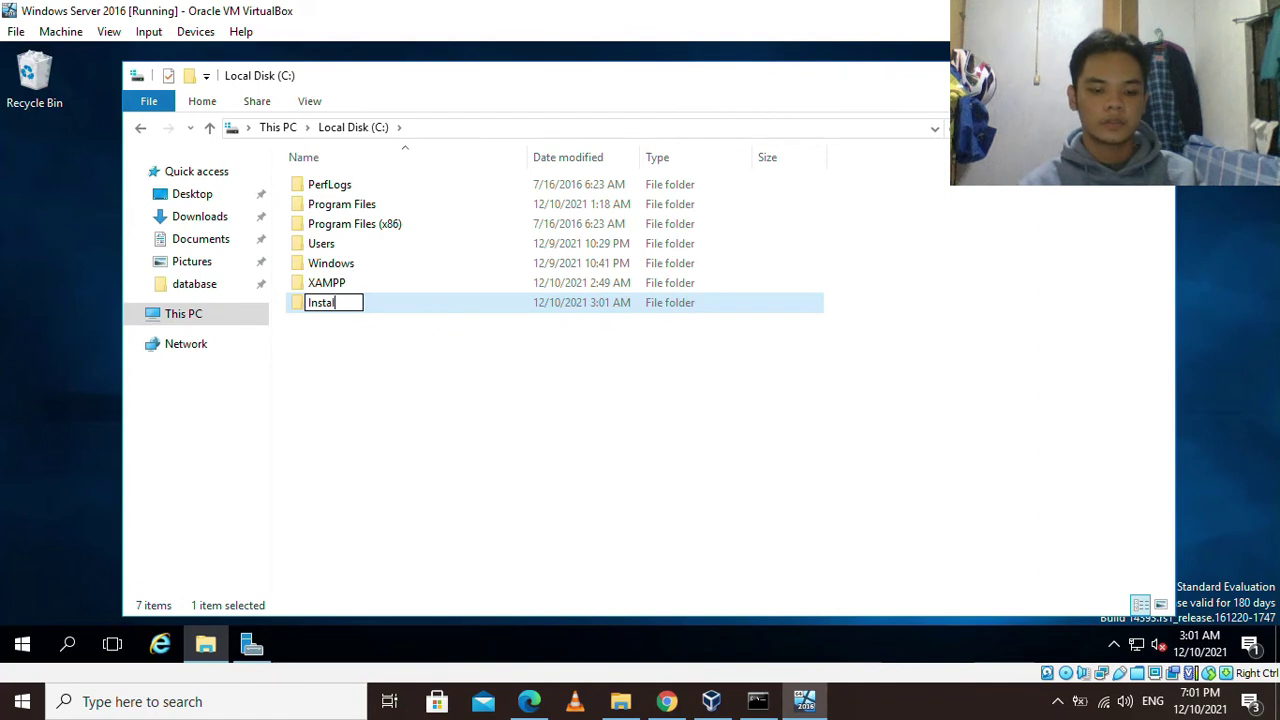
{"action": "type", "text": "llers"}
{"action": "key", "text": "Return"}
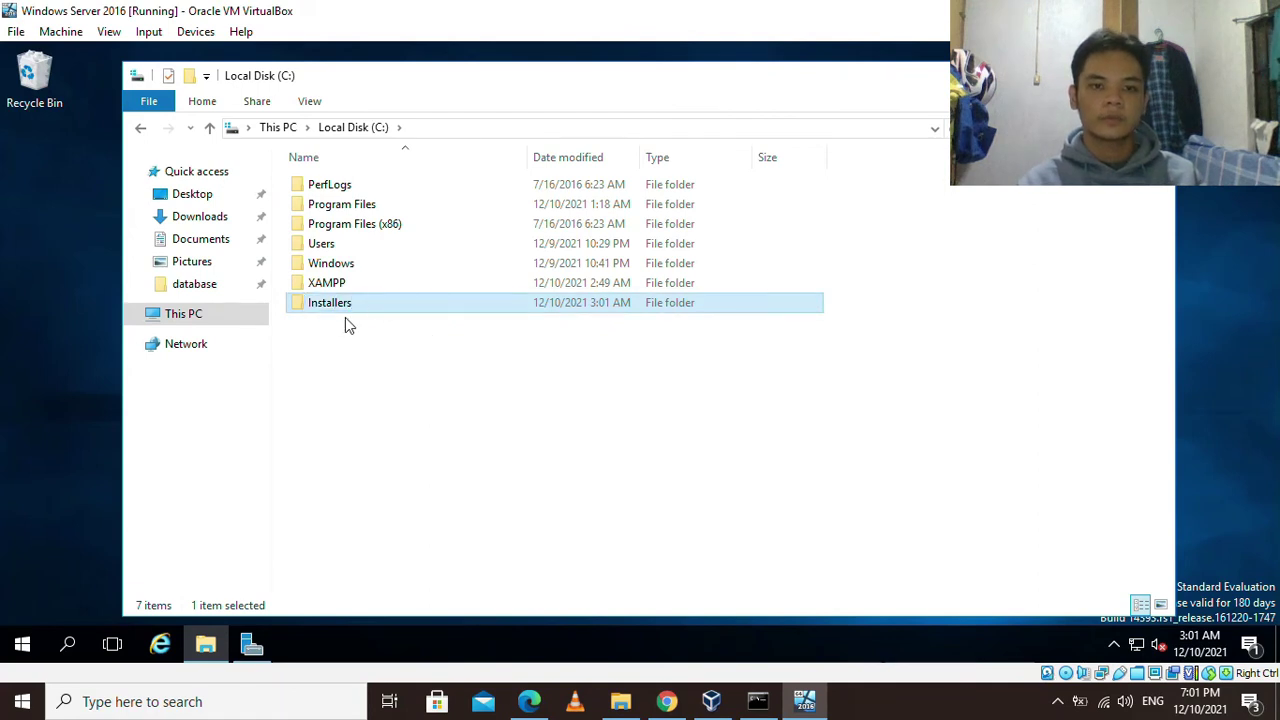
Paste ChromeSetup into the new C:\Installers folder.
{"action": "double_click", "coordinate": [369, 310]}
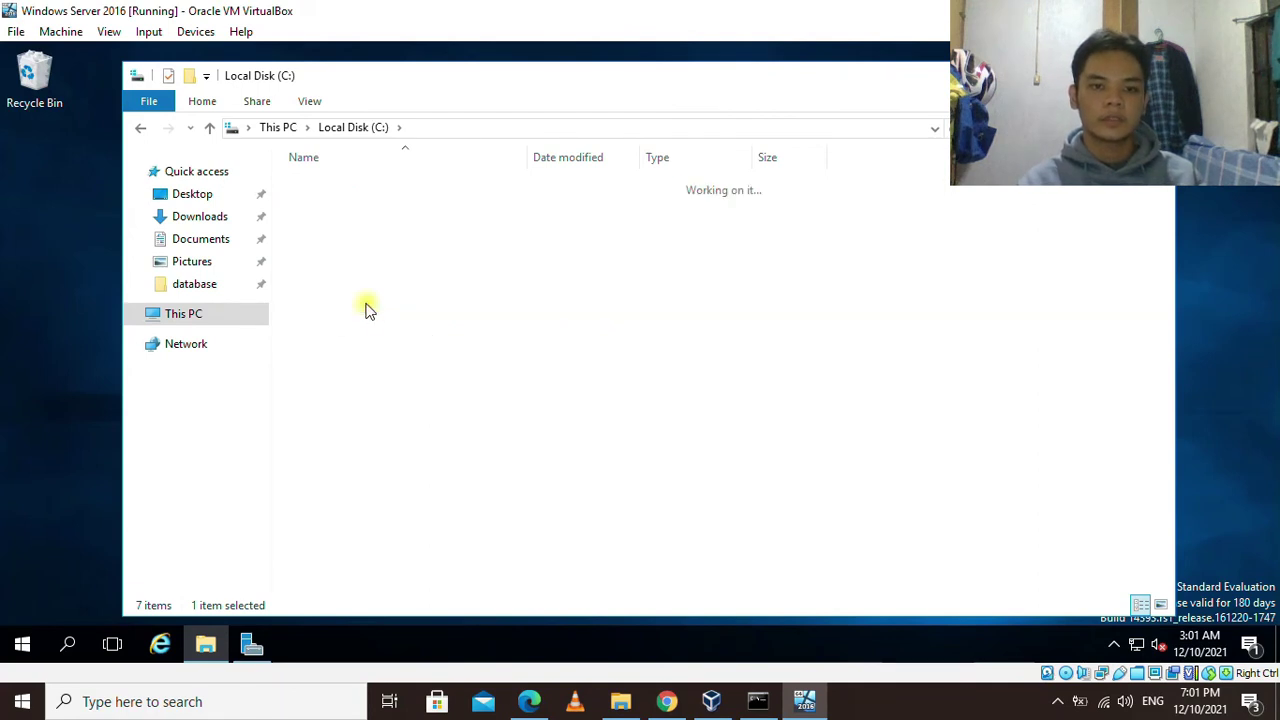
{"action": "right_click", "coordinate": [451, 204]}
{"action": "left_click", "coordinate": [490, 325]}
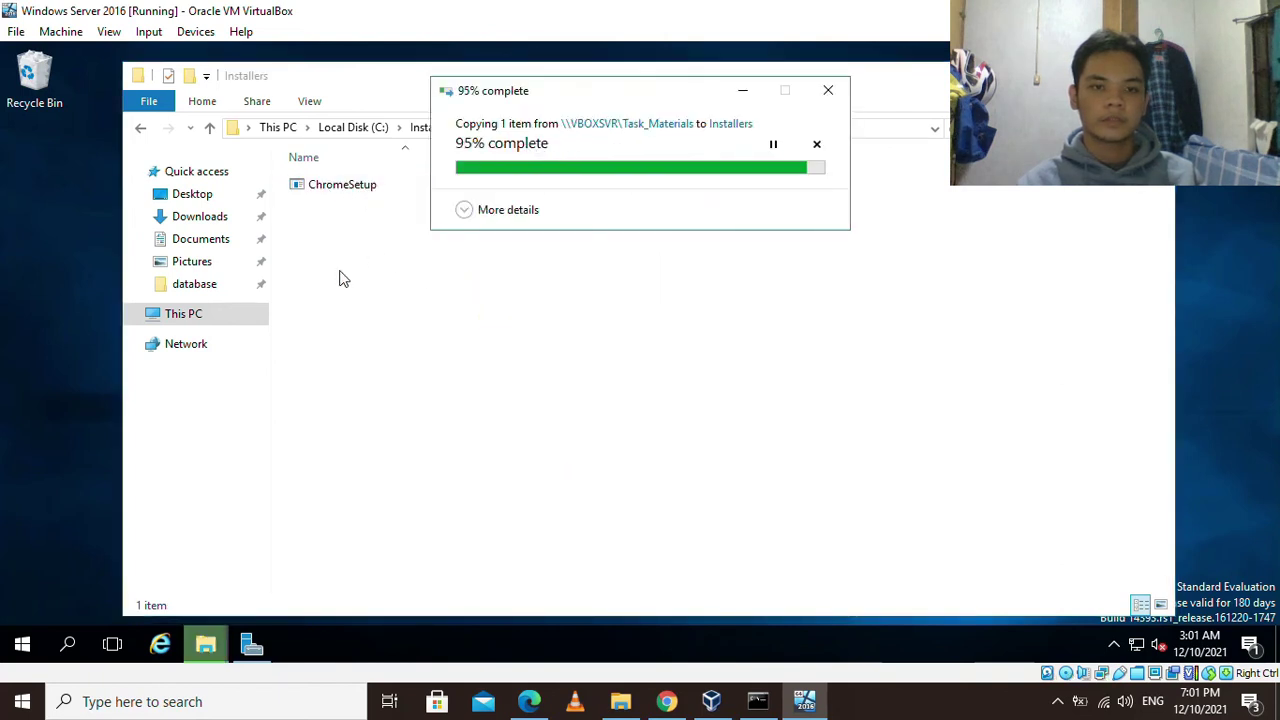
{"action": "left_click", "coordinate": [342, 187]}
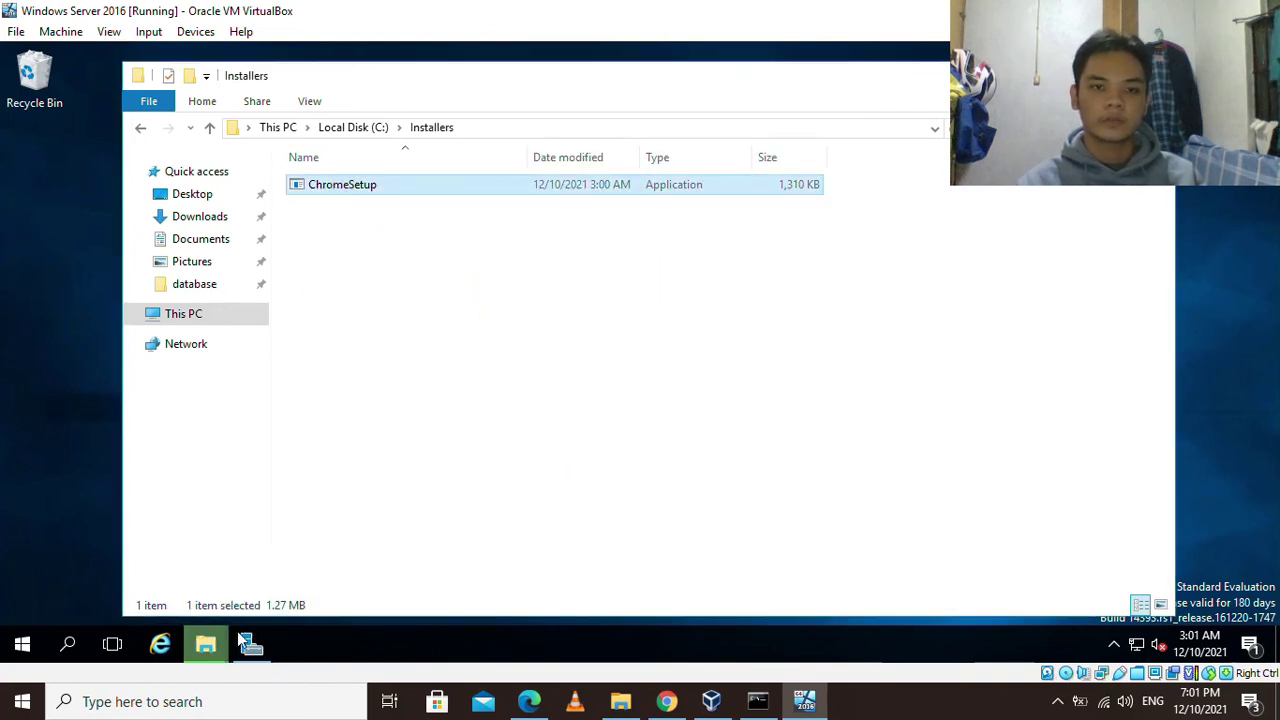
{"action": "right_click", "coordinate": [391, 187]}
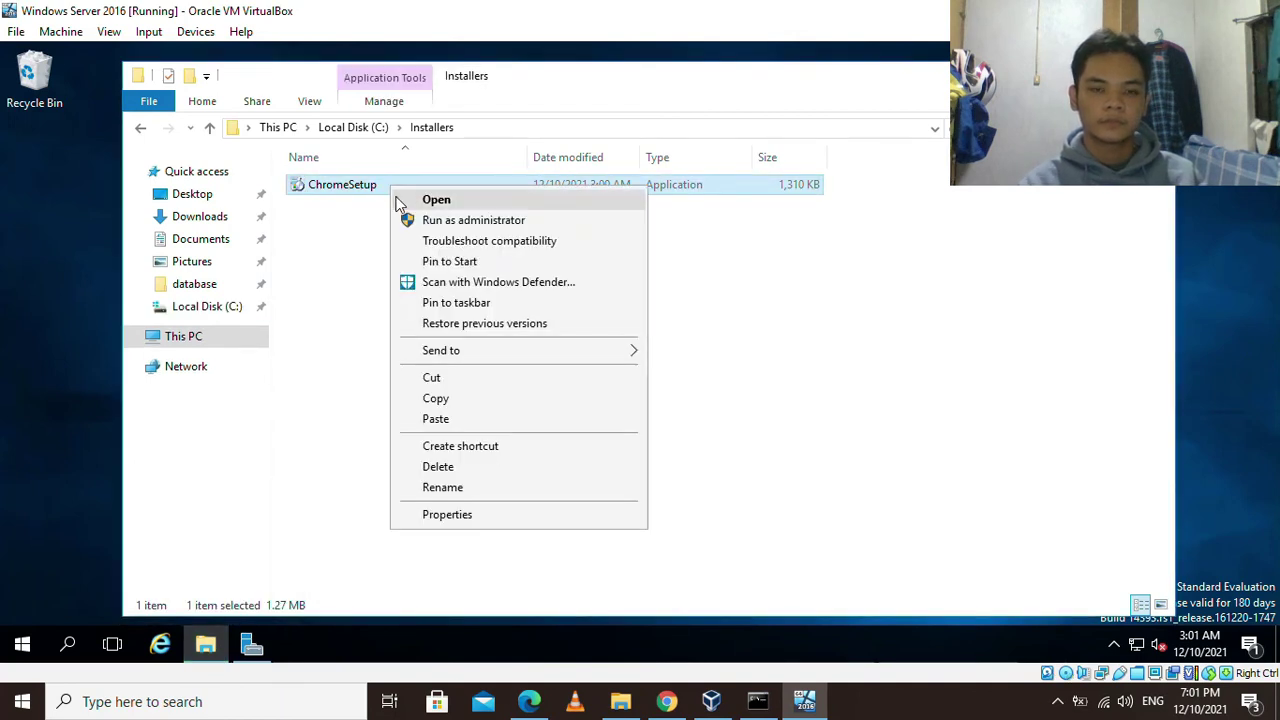
Run ChromeSetup to install Google Chrome, then minimize the Chrome welcome window.
{"action": "left_click", "coordinate": [437, 202]}
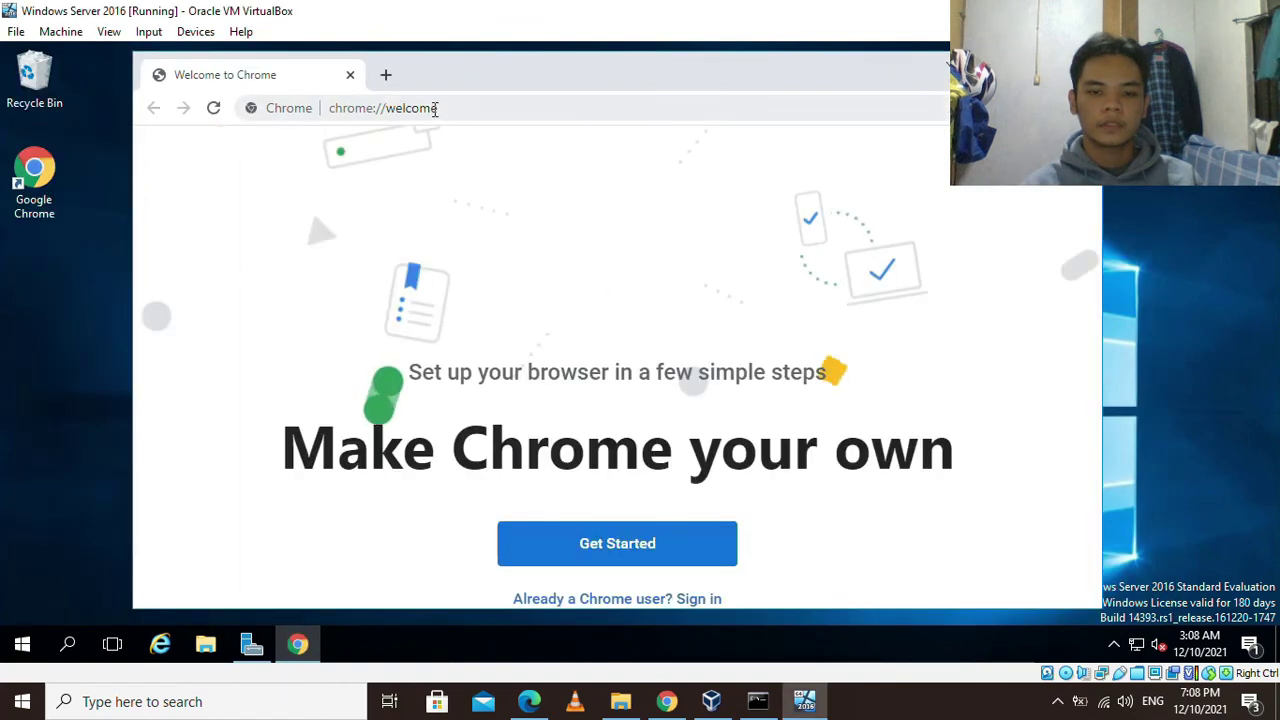
{"action": "left_click", "coordinate": [380, 108]}
{"action": "left_click", "coordinate": [990, 62]}
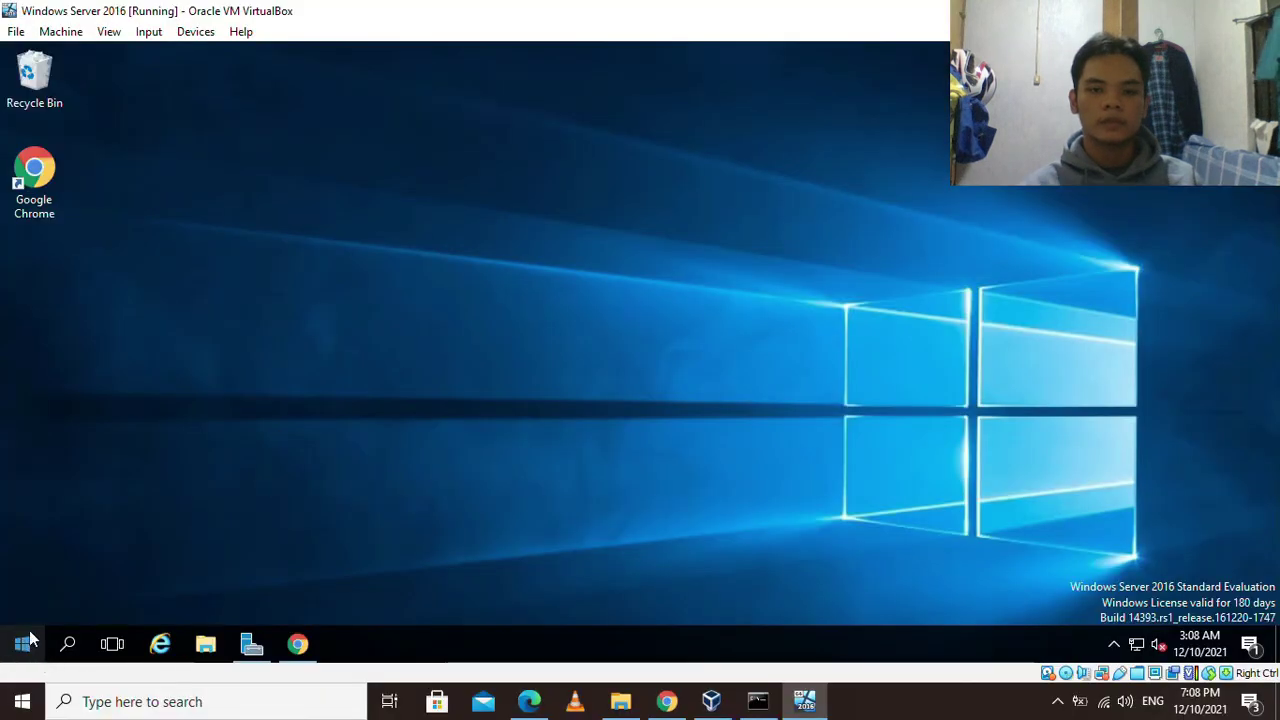
Launch the XAMPP Control Panel from Start and start the Apache and MySQL services.
{"action": "left_click", "coordinate": [24, 643]}
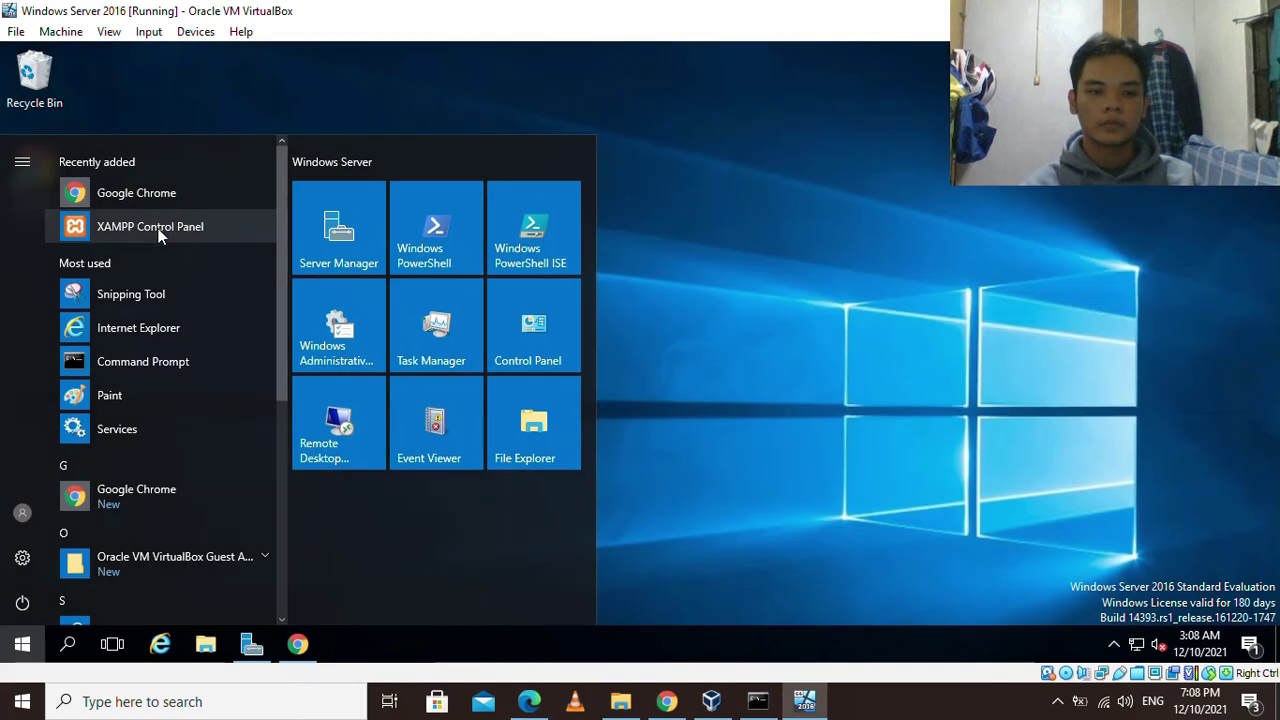
{"action": "left_click", "coordinate": [158, 230]}
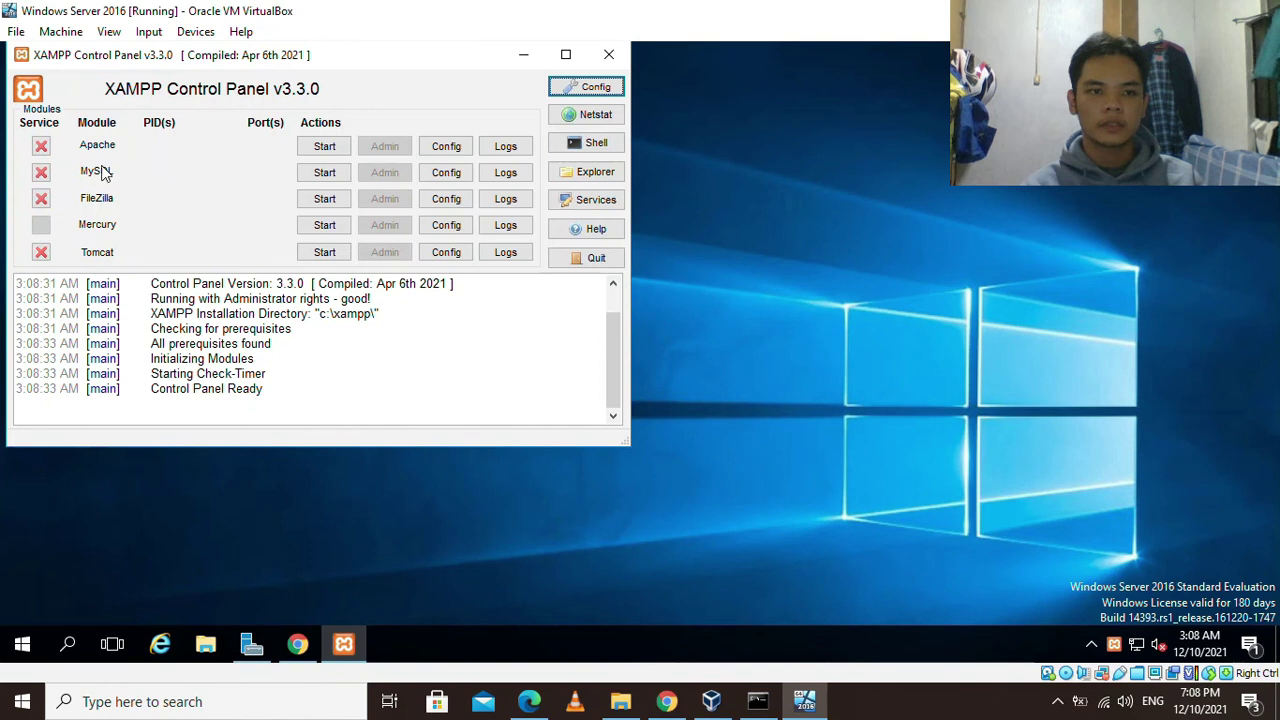
{"action": "left_click", "coordinate": [324, 148]}
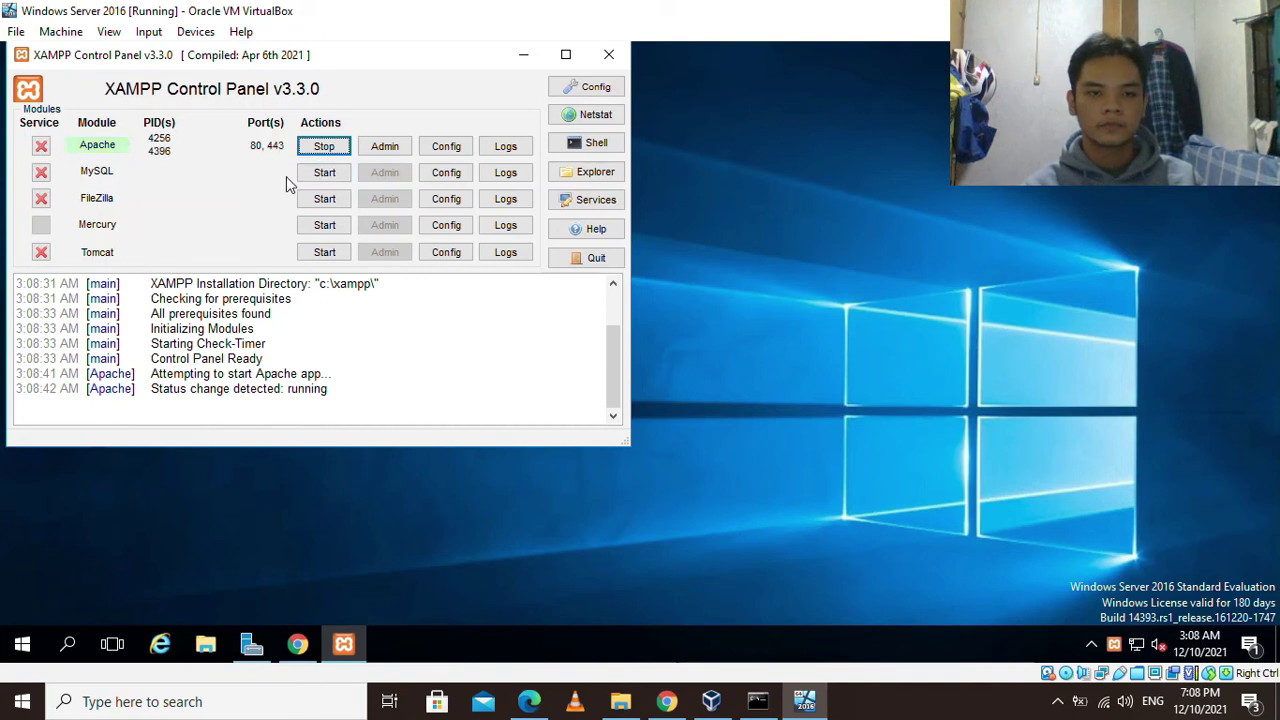
{"action": "left_click", "coordinate": [321, 172]}
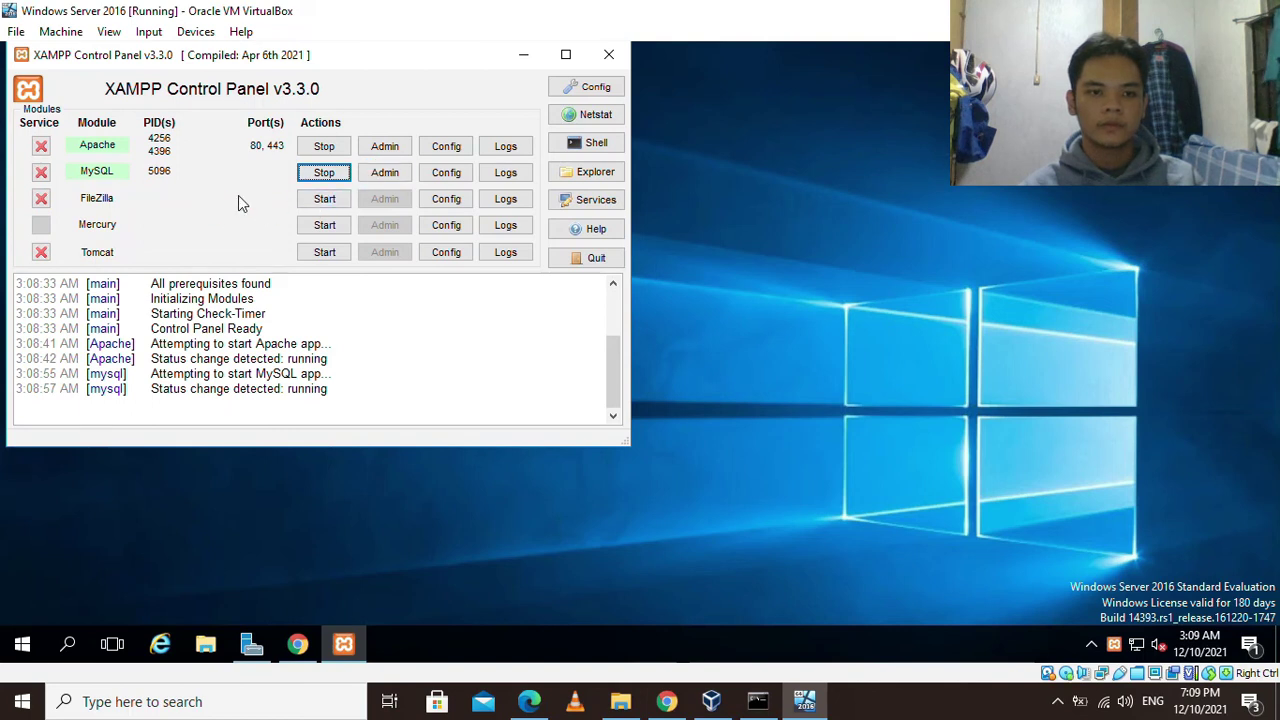
{"action": "left_click", "coordinate": [389, 180]}
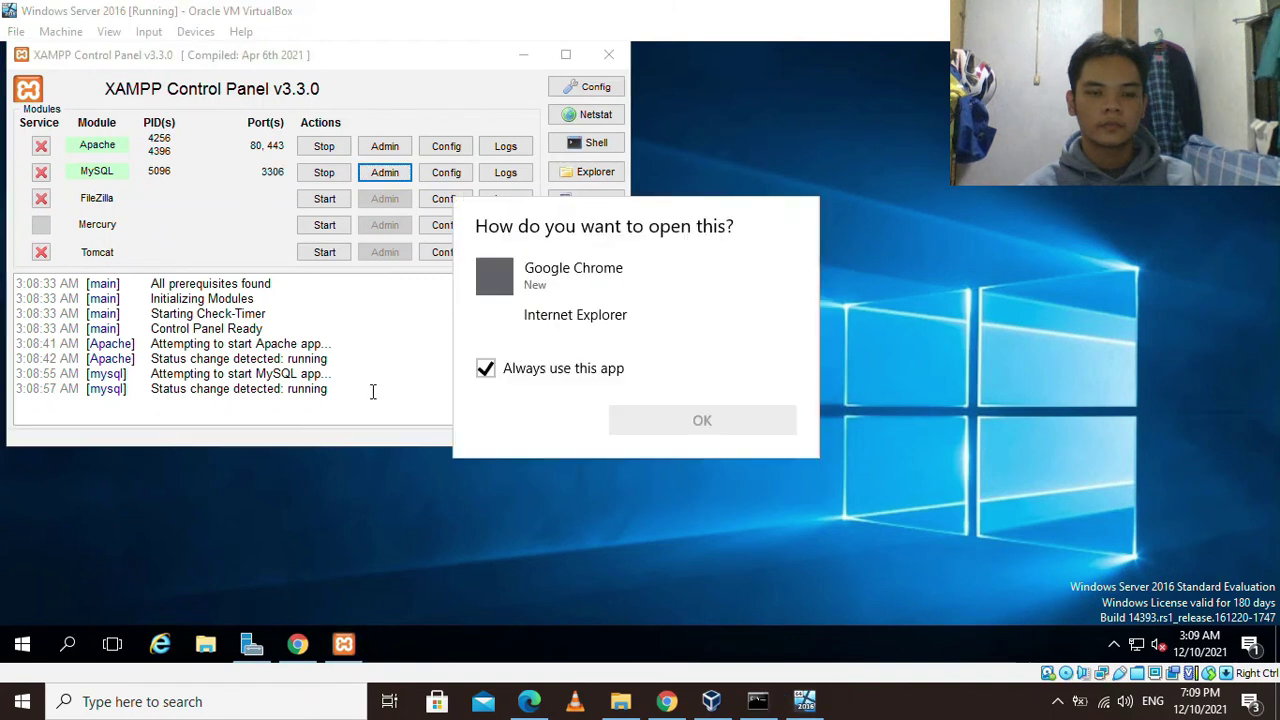
Open localhost/phpmyadmin in Google Chrome and maximize the browser window.
{"action": "left_click", "coordinate": [557, 275]}
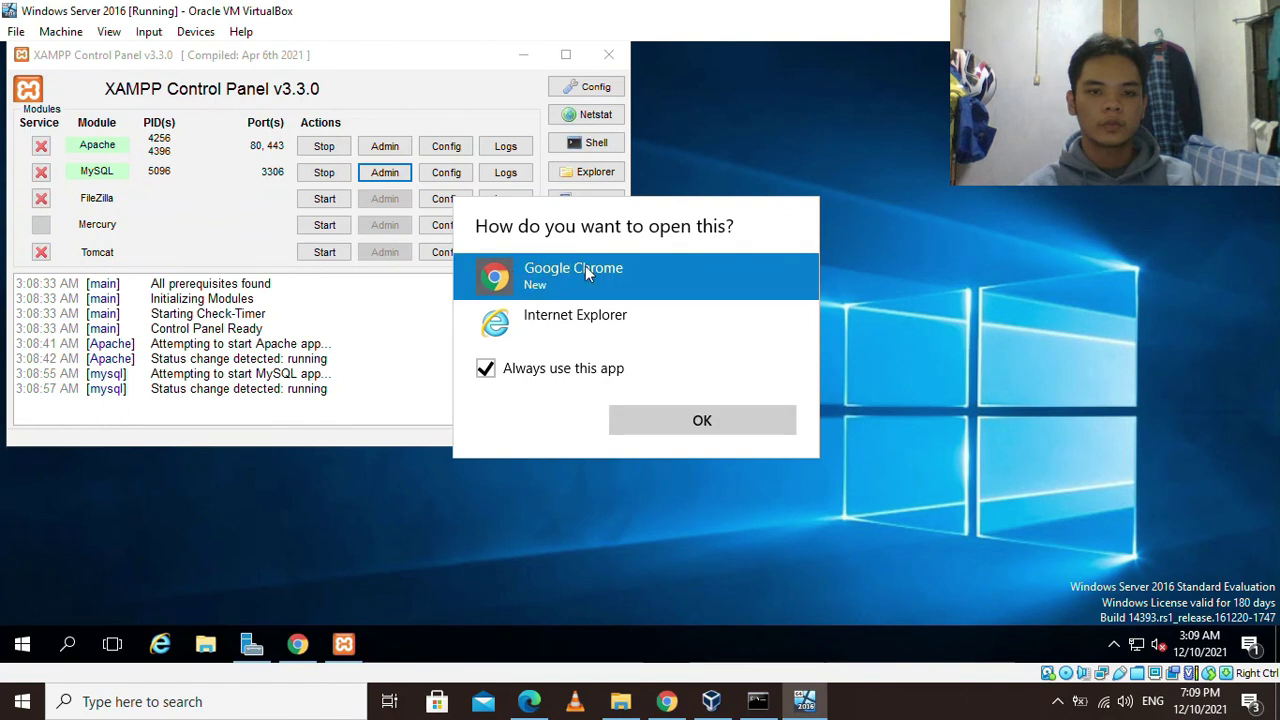
{"action": "left_click", "coordinate": [696, 418]}
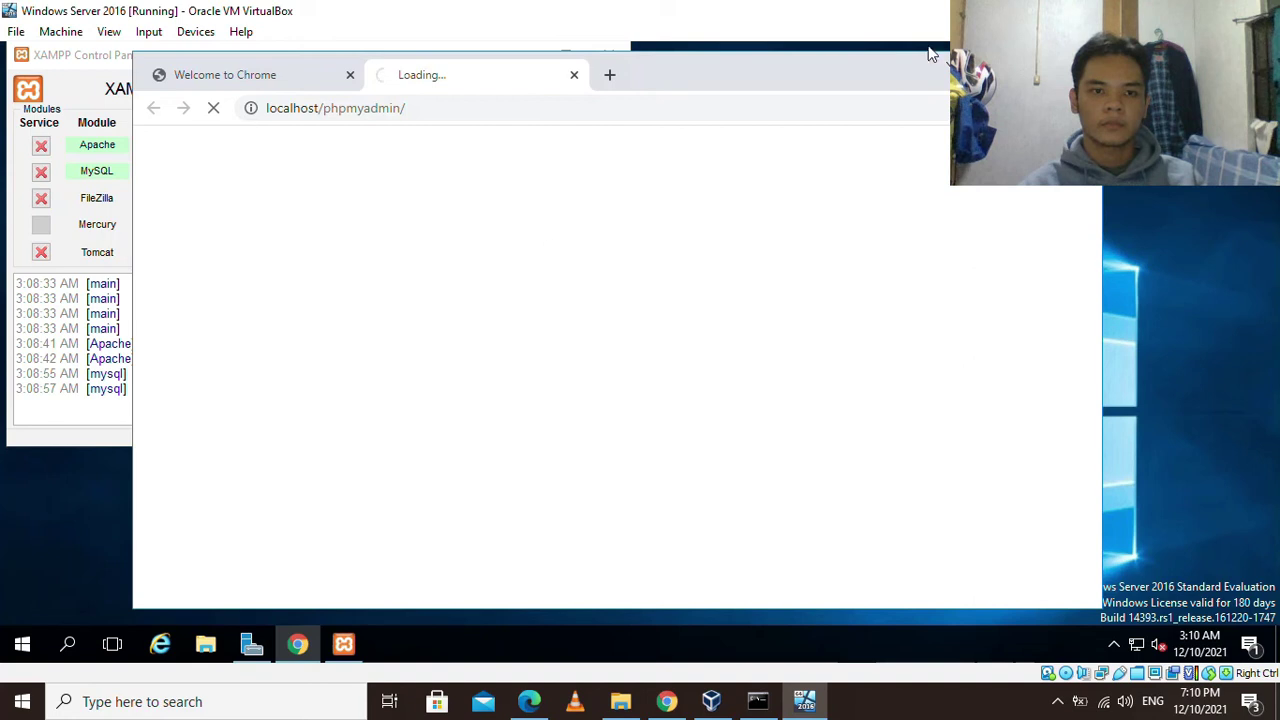
{"action": "key", "text": "super+Up"}
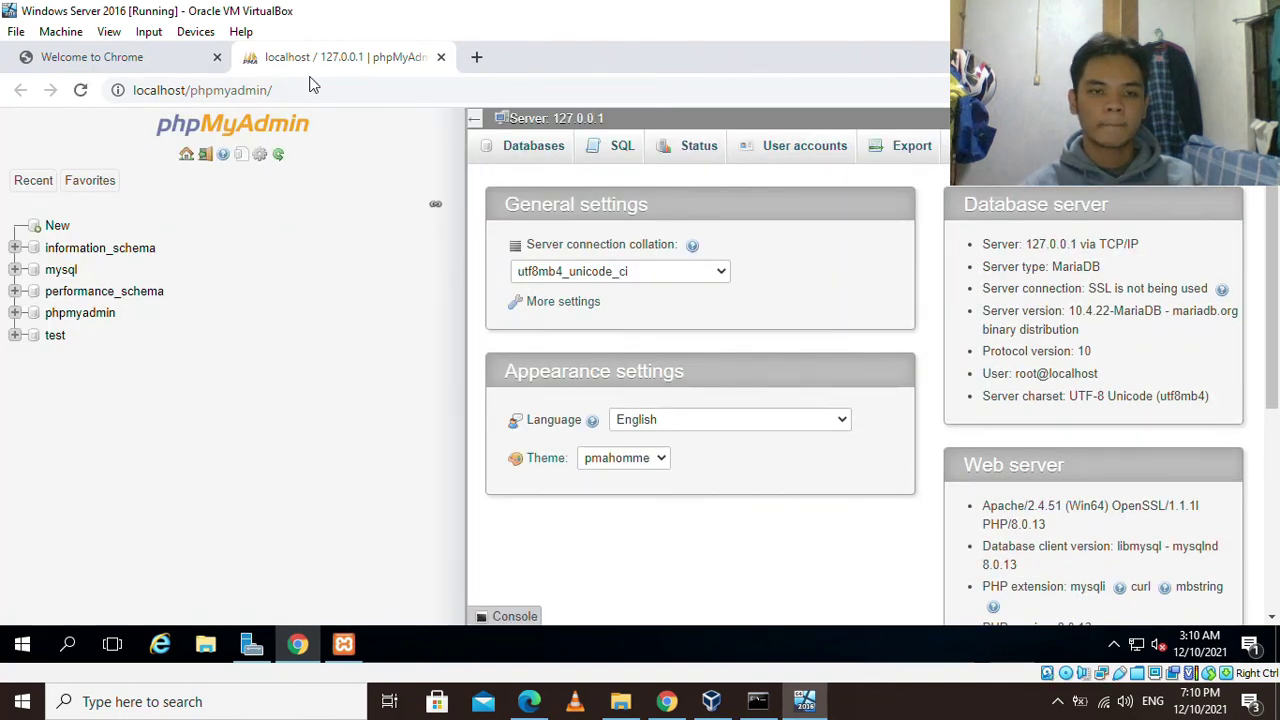
Create a new database named iot_security and open its empty structure page.
{"action": "left_click", "coordinate": [57, 227]}
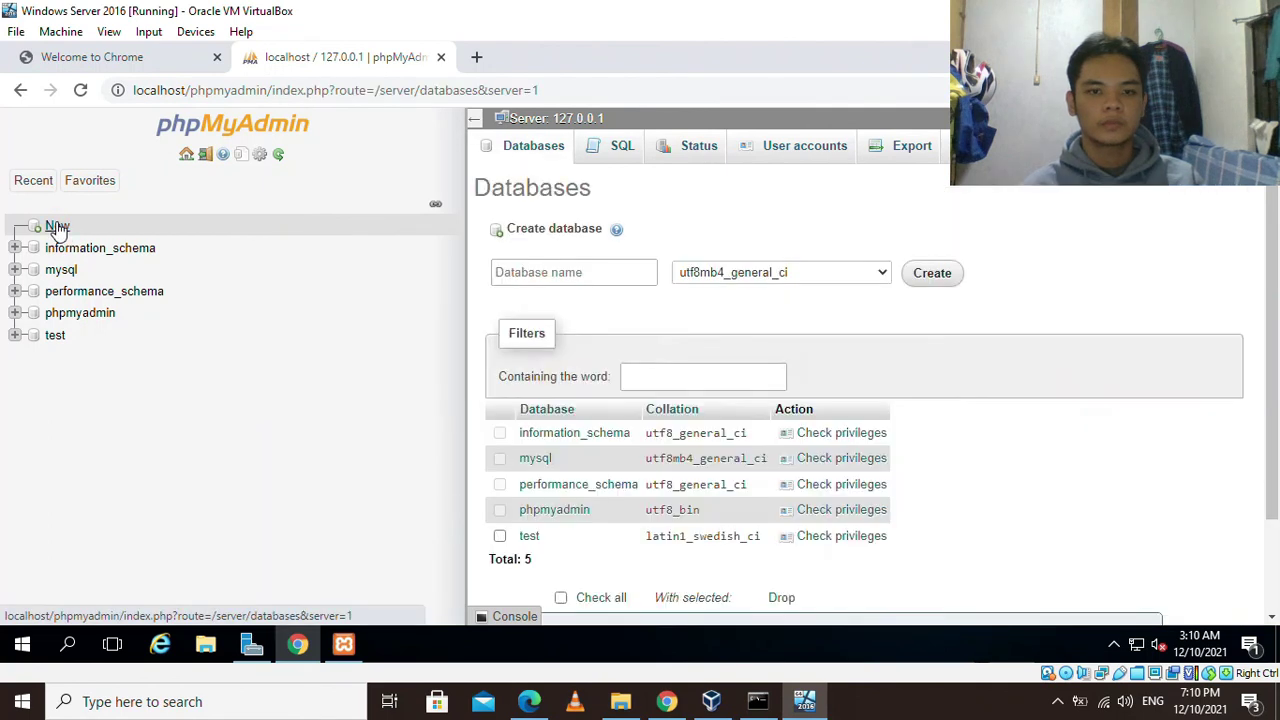
{"action": "left_click", "coordinate": [550, 271]}
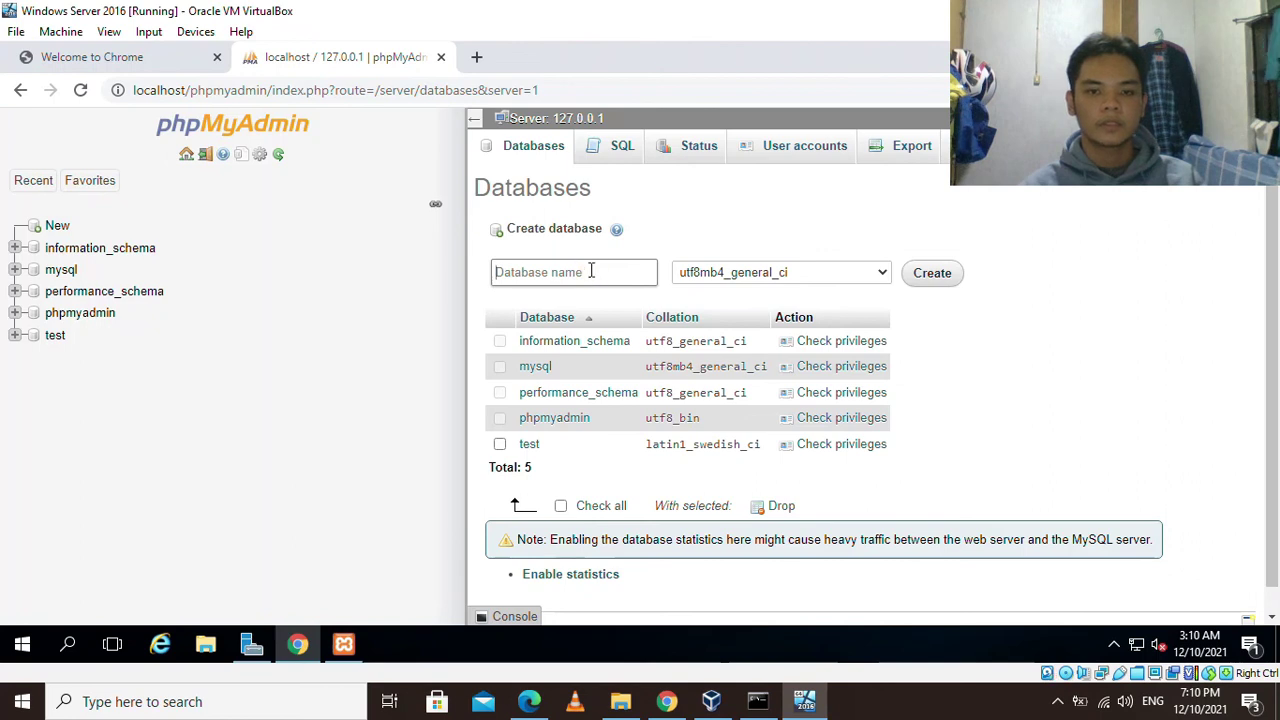
{"action": "type", "text": "iot"}
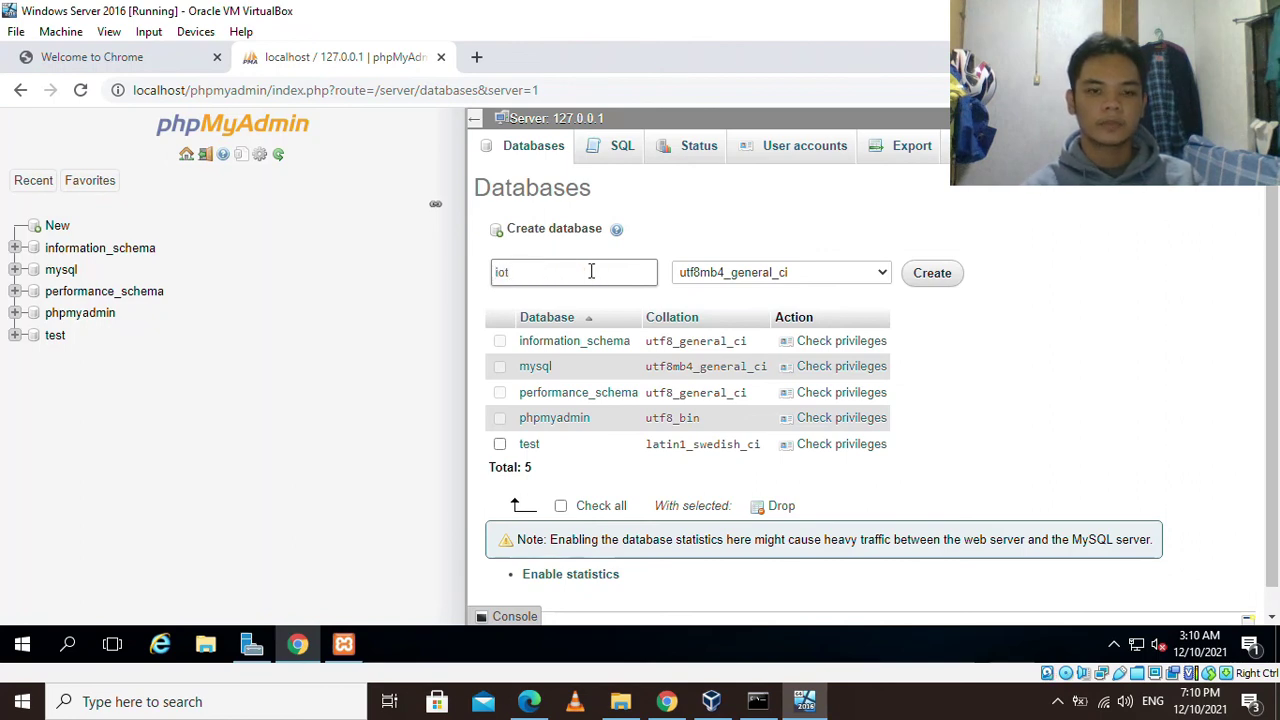
{"action": "type", "text": "_securi"}
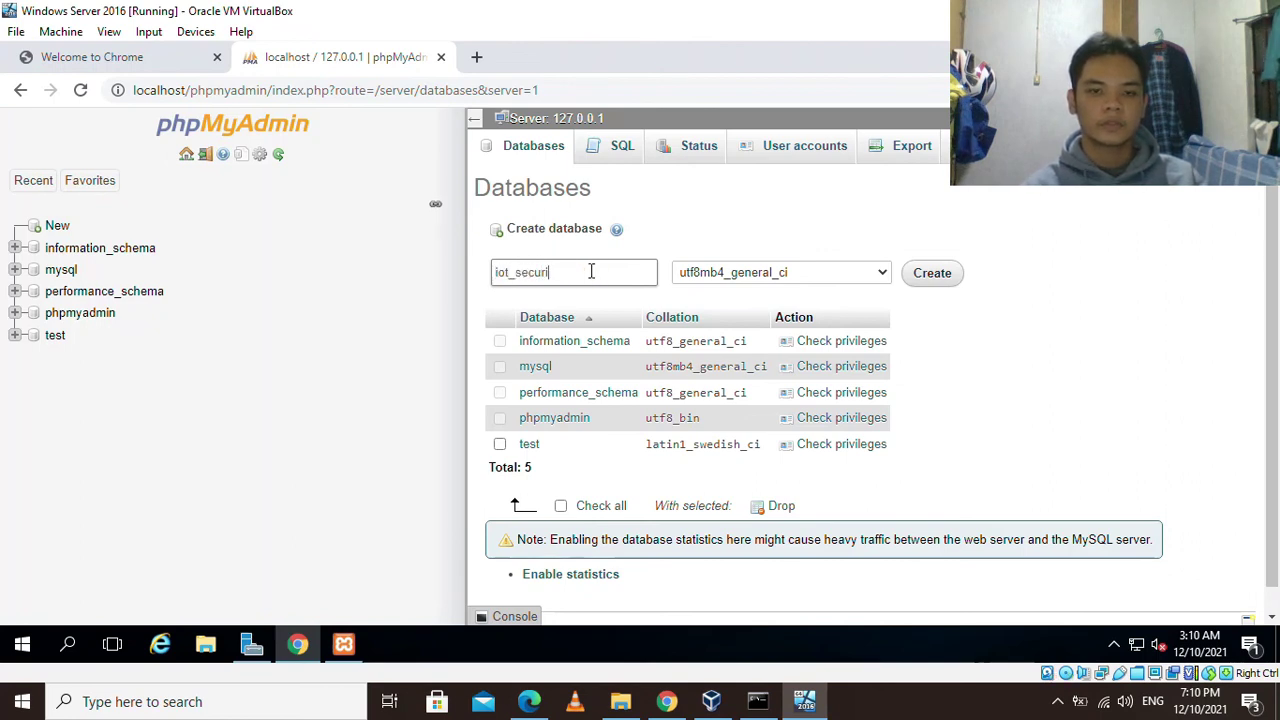
{"action": "type", "text": "ty"}
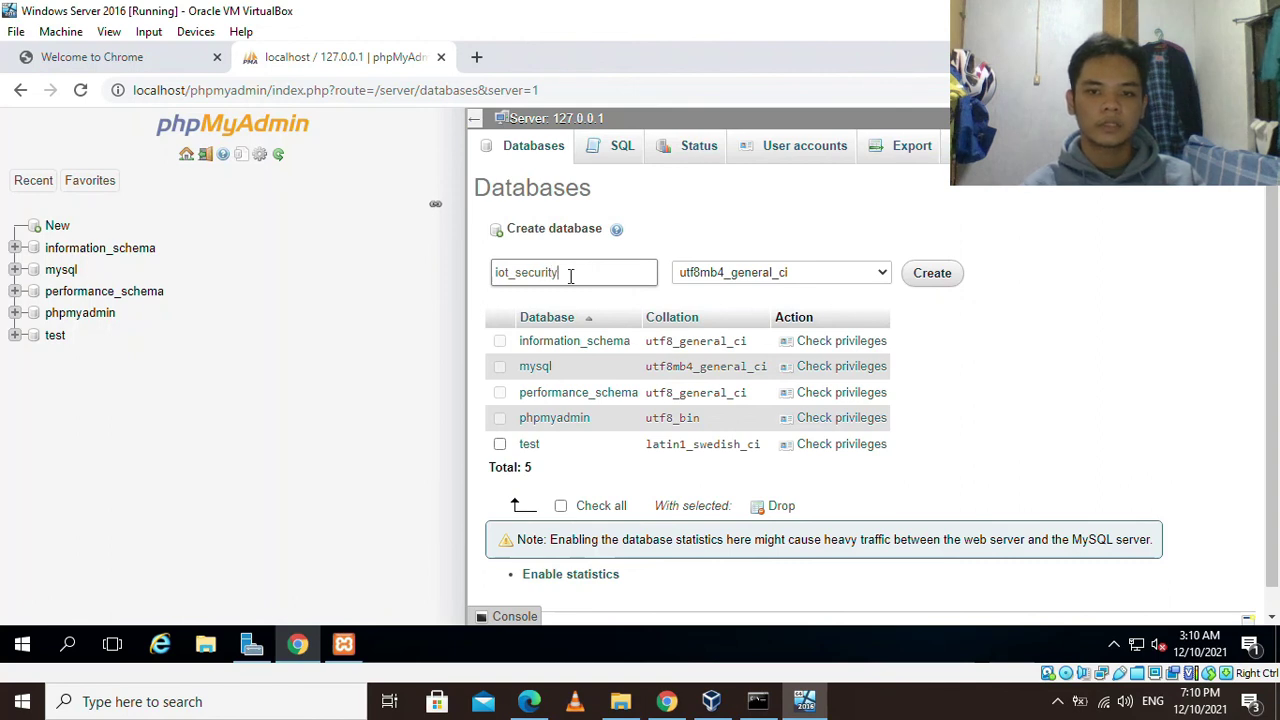
{"action": "left_click", "coordinate": [932, 278]}
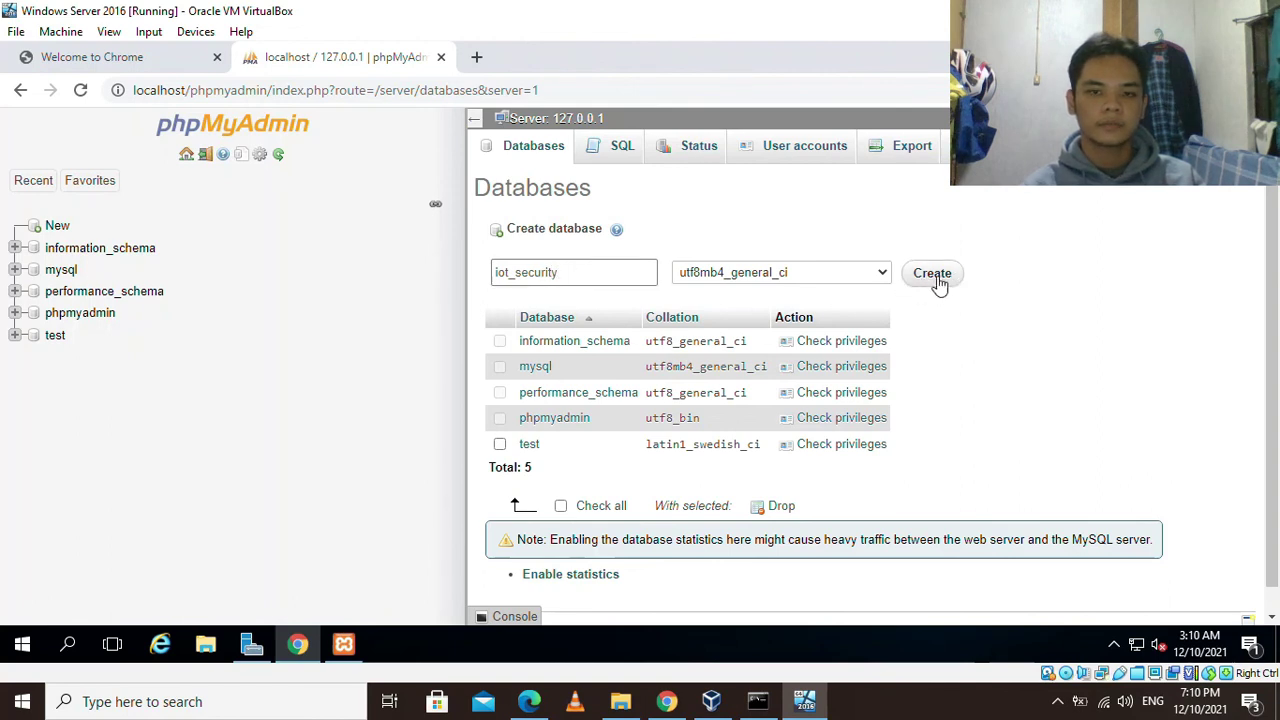
{"action": "left_click", "coordinate": [936, 275]}
{"action": "left_click", "coordinate": [934, 275]}
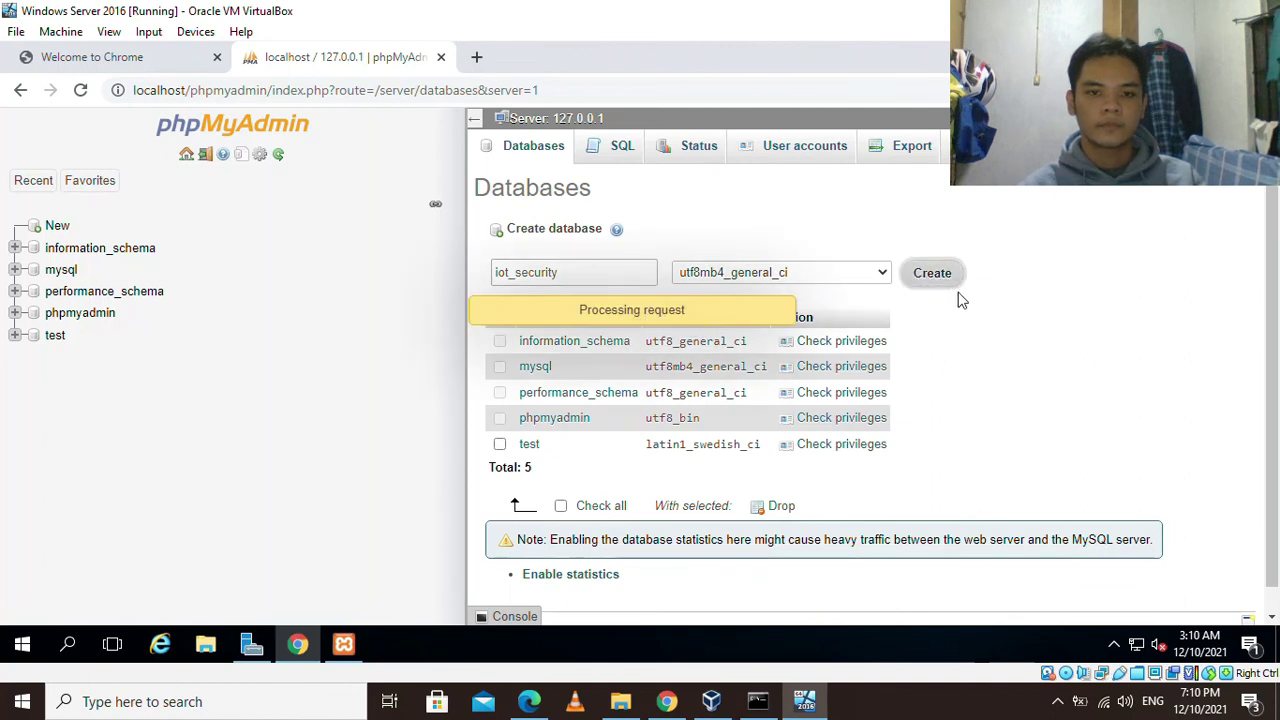
{"action": "left_click", "coordinate": [580, 321]}
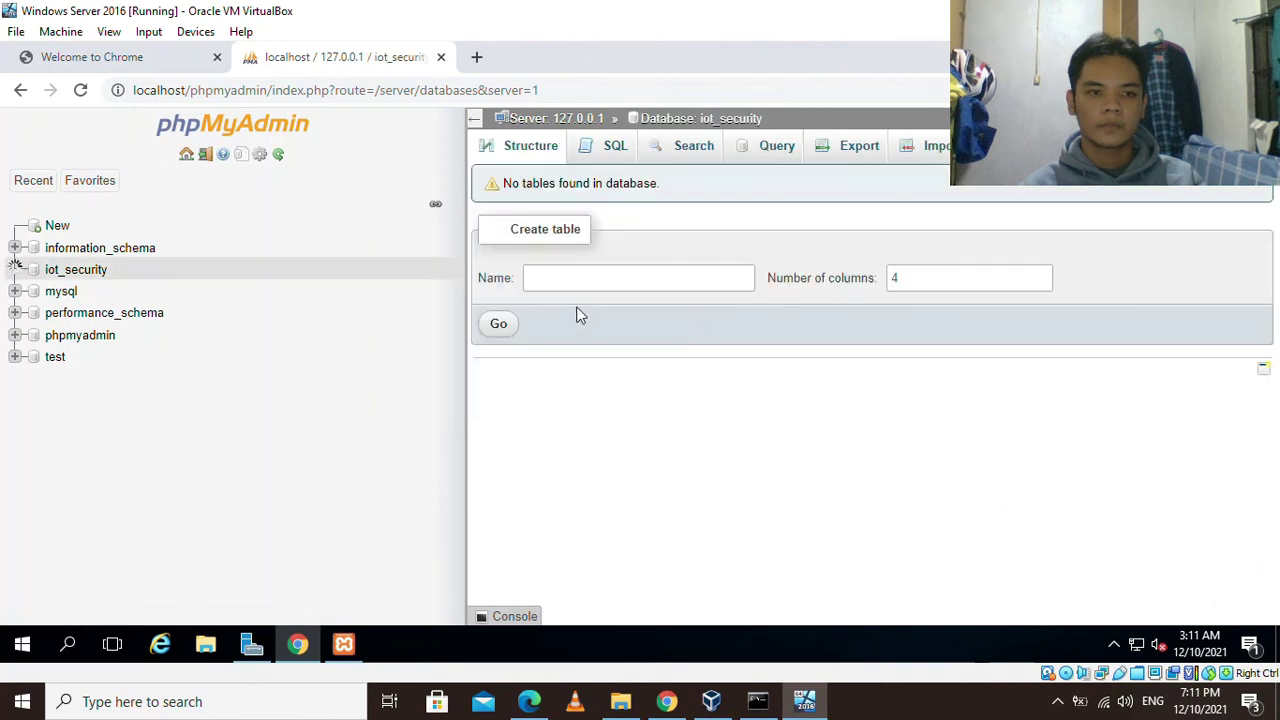
Choose C:\XAMPP\htdocs\database\iot-swss.sql as the file to import into iot_security.
{"action": "left_click", "coordinate": [80, 275]}
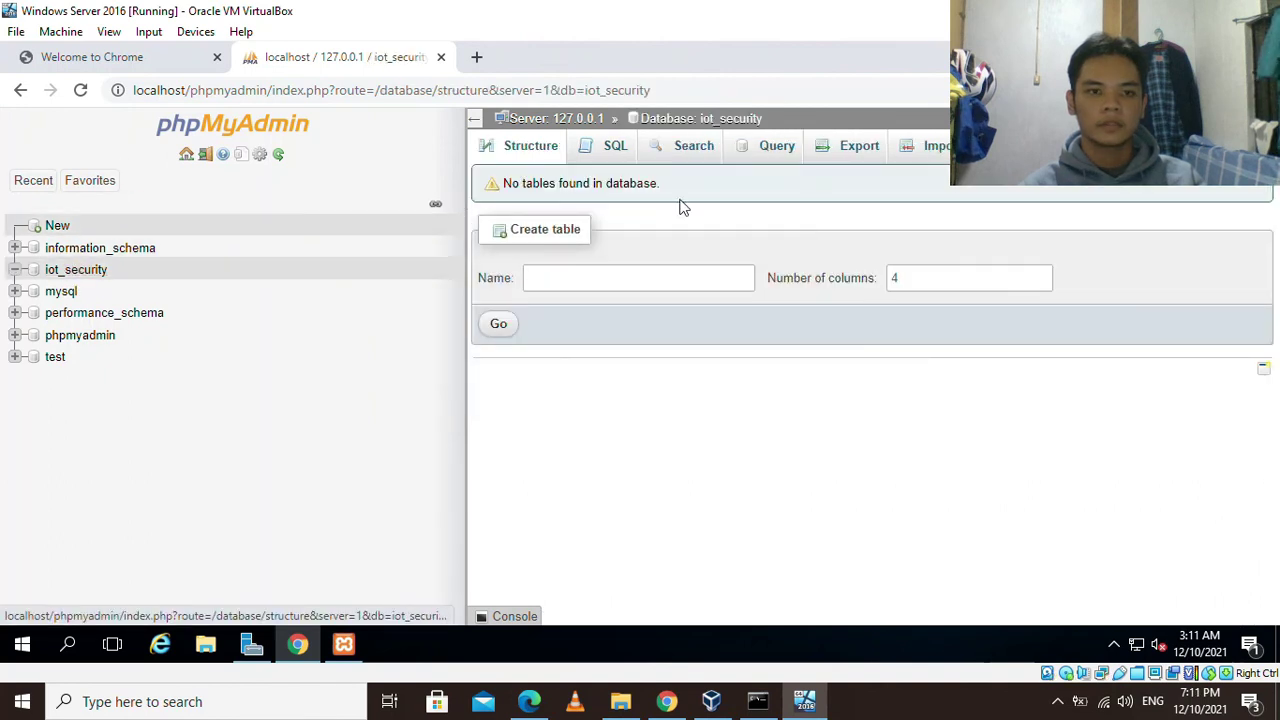
{"action": "left_click", "coordinate": [933, 148]}
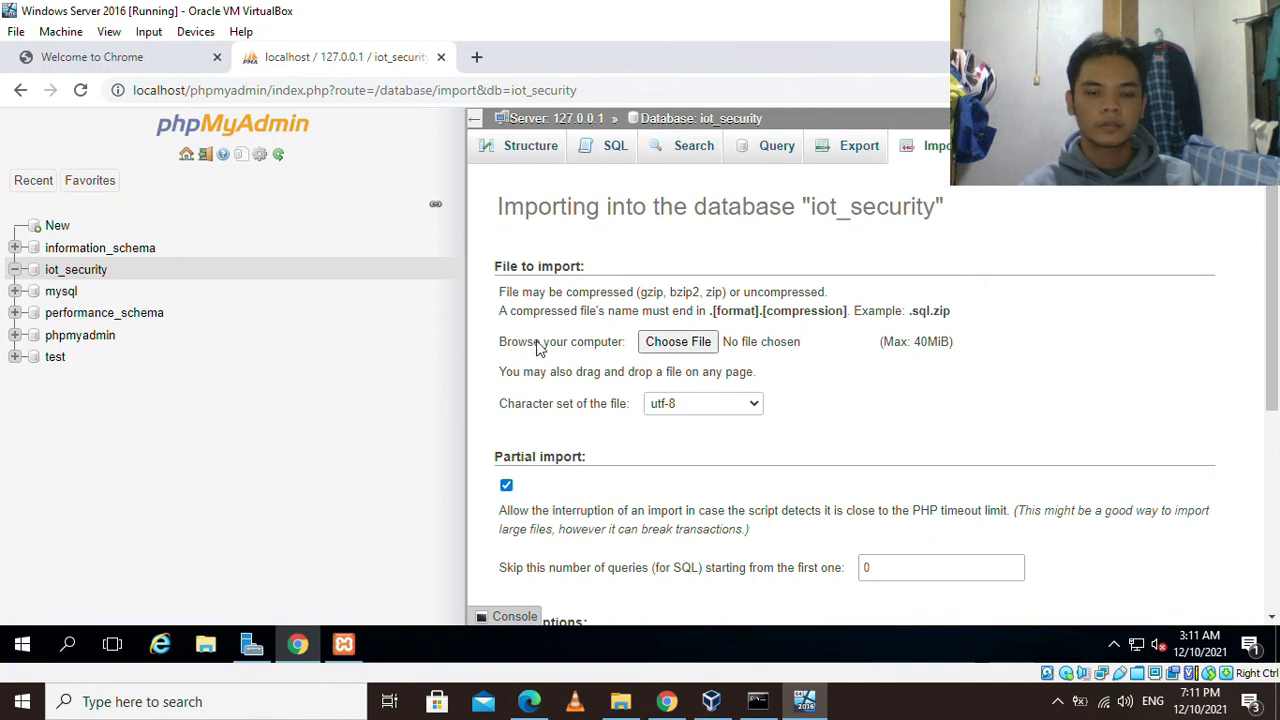
{"action": "left_click", "coordinate": [680, 342]}
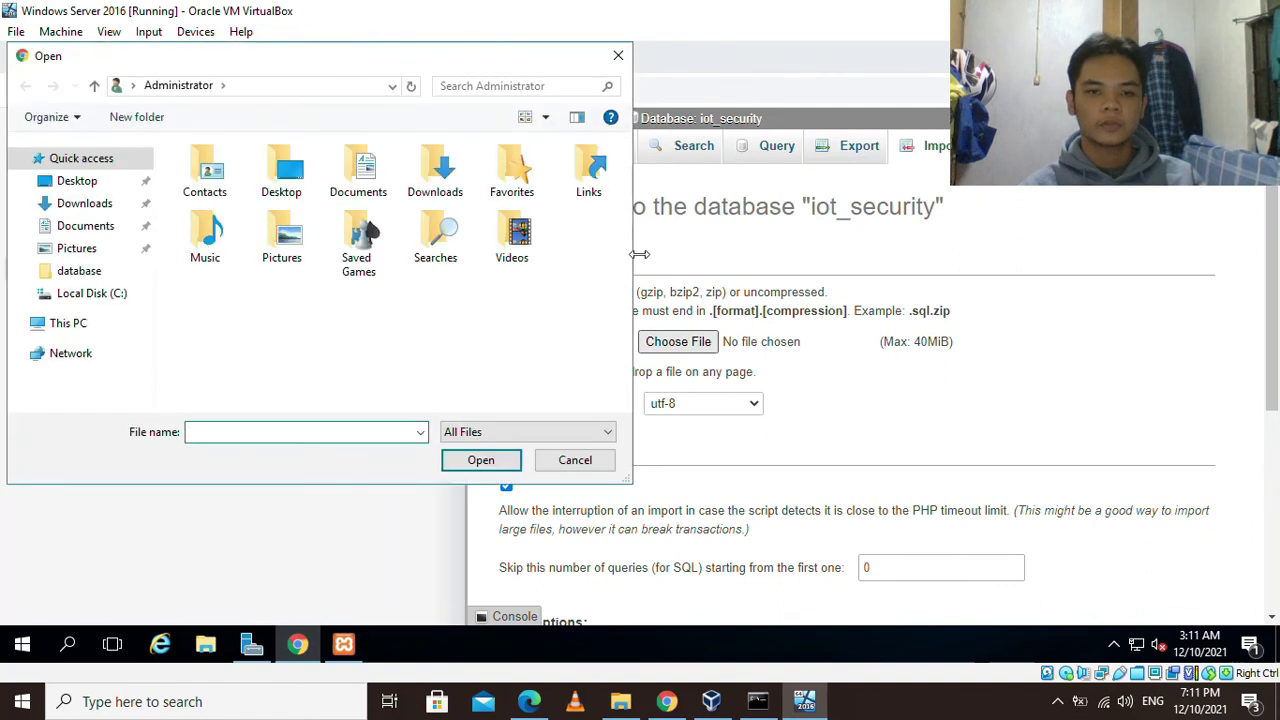
{"action": "left_click", "coordinate": [87, 323]}
{"action": "scroll", "coordinate": [340, 245], "scroll_direction": "down", "scroll_amount": 3}
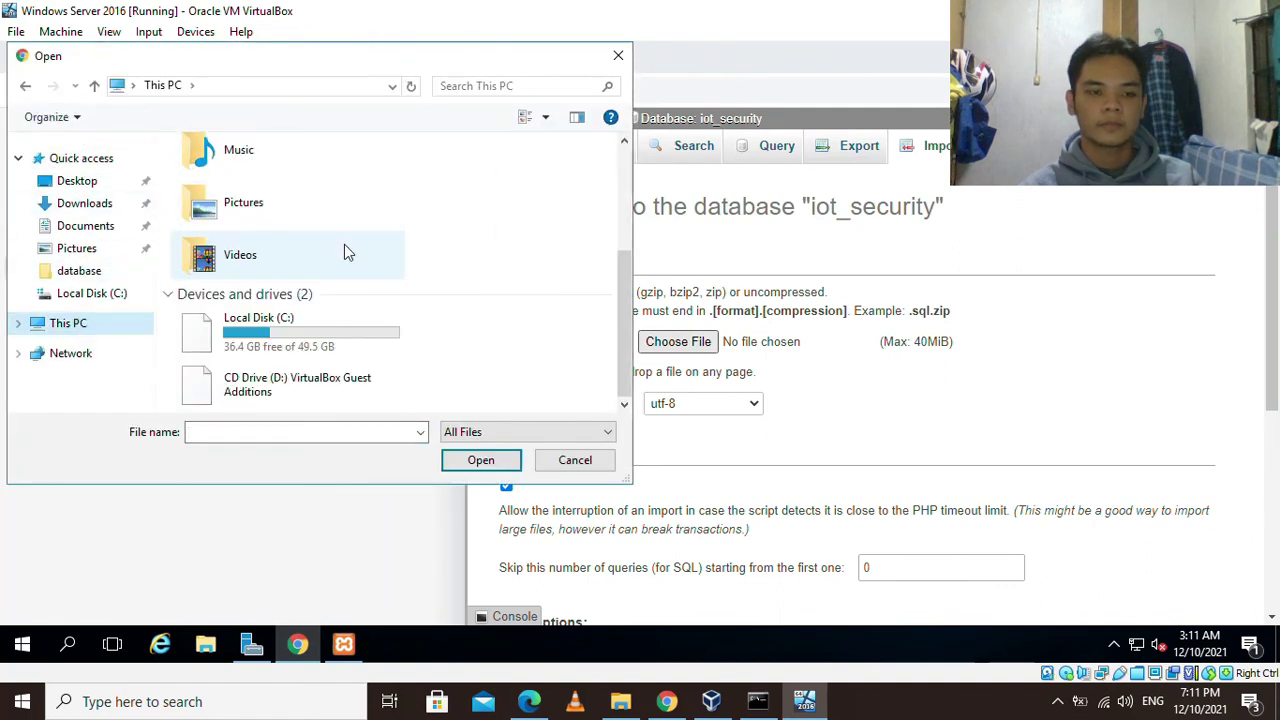
{"action": "double_click", "coordinate": [333, 329]}
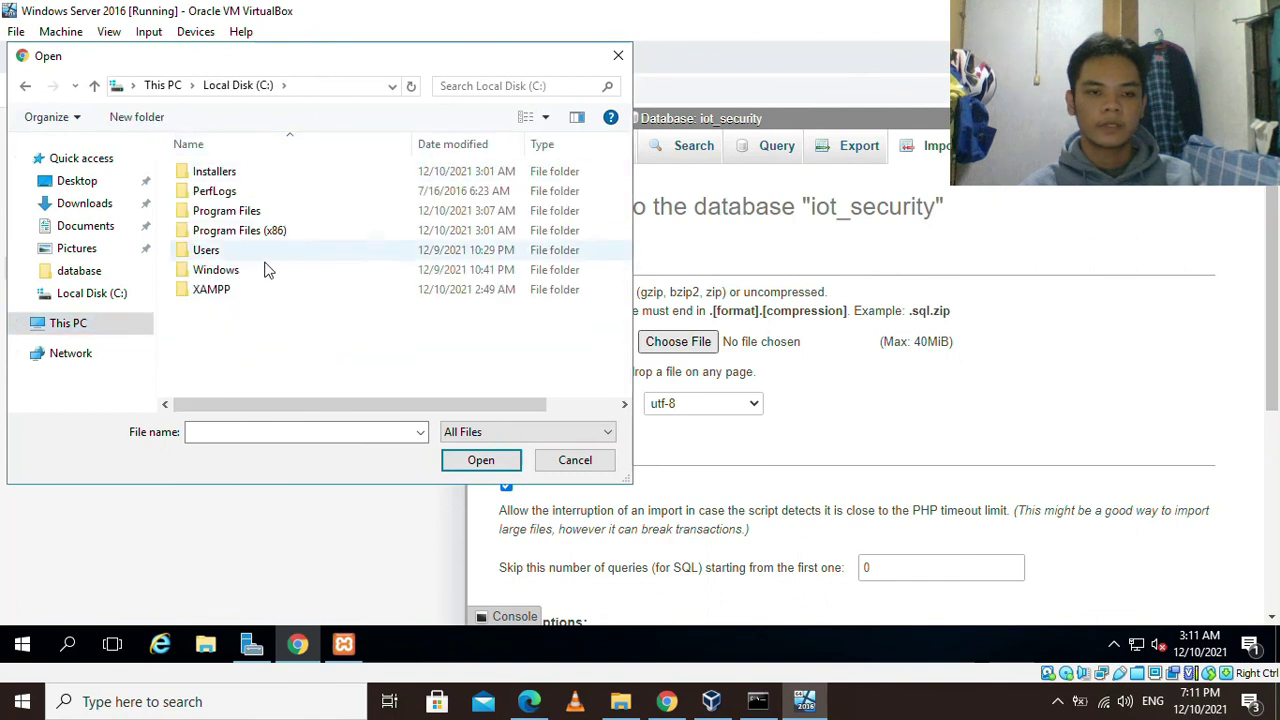
{"action": "left_click", "coordinate": [226, 297]}
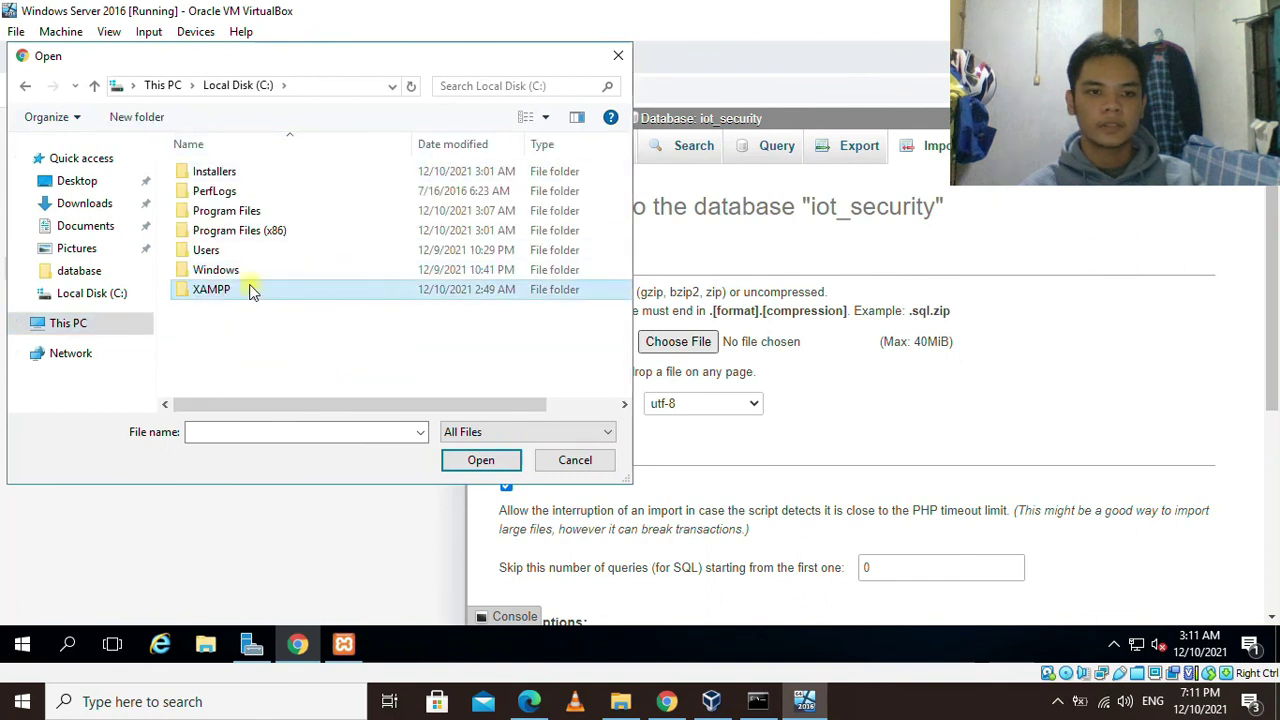
{"action": "double_click", "coordinate": [250, 289]}
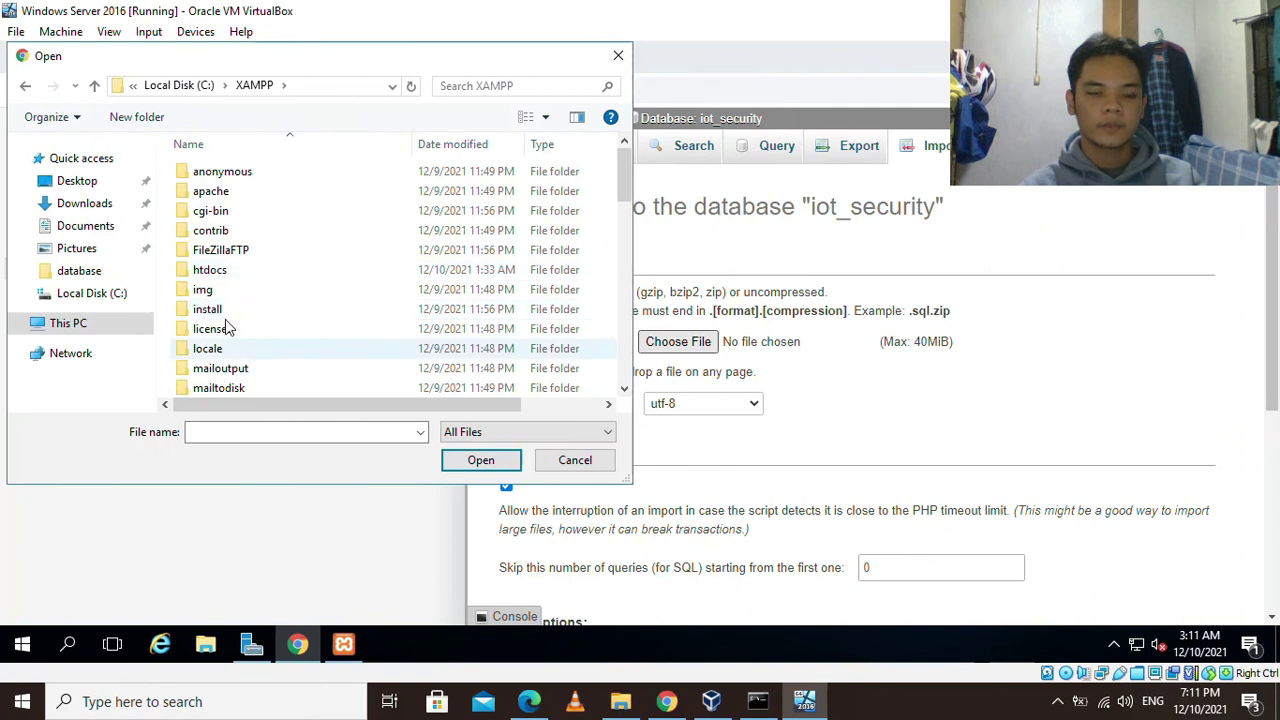
{"action": "double_click", "coordinate": [230, 275]}
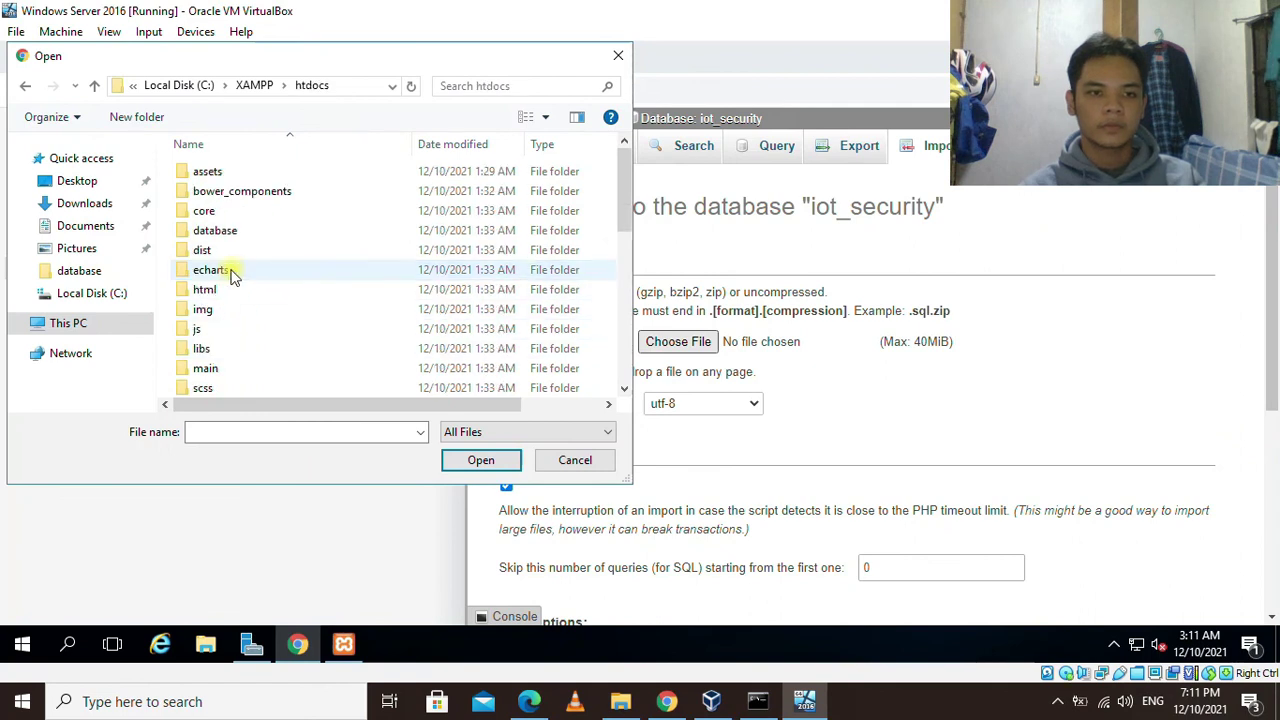
{"action": "double_click", "coordinate": [239, 230]}
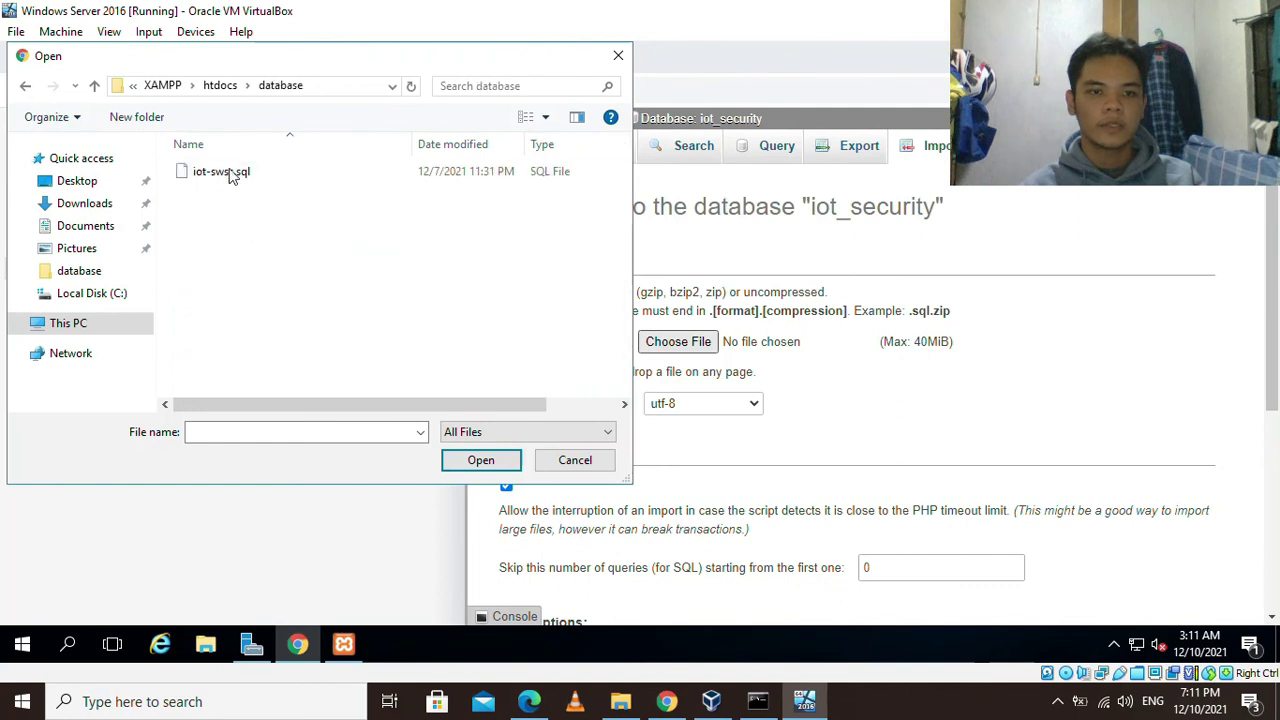
{"action": "left_click", "coordinate": [479, 462]}
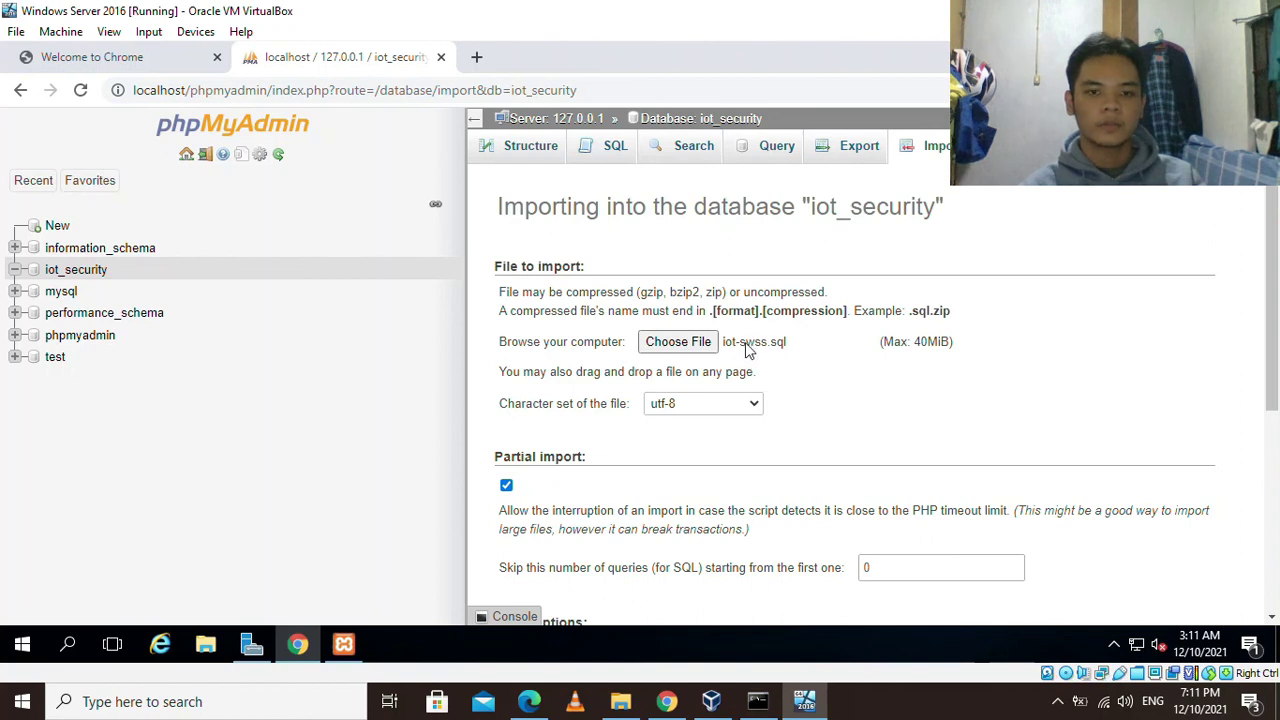
Run the iot-swss.sql import, then switch to the Welcome to Chrome tab.
{"action": "left_click_drag", "start_coordinate": [1268, 263], "coordinate": [1262, 400]}
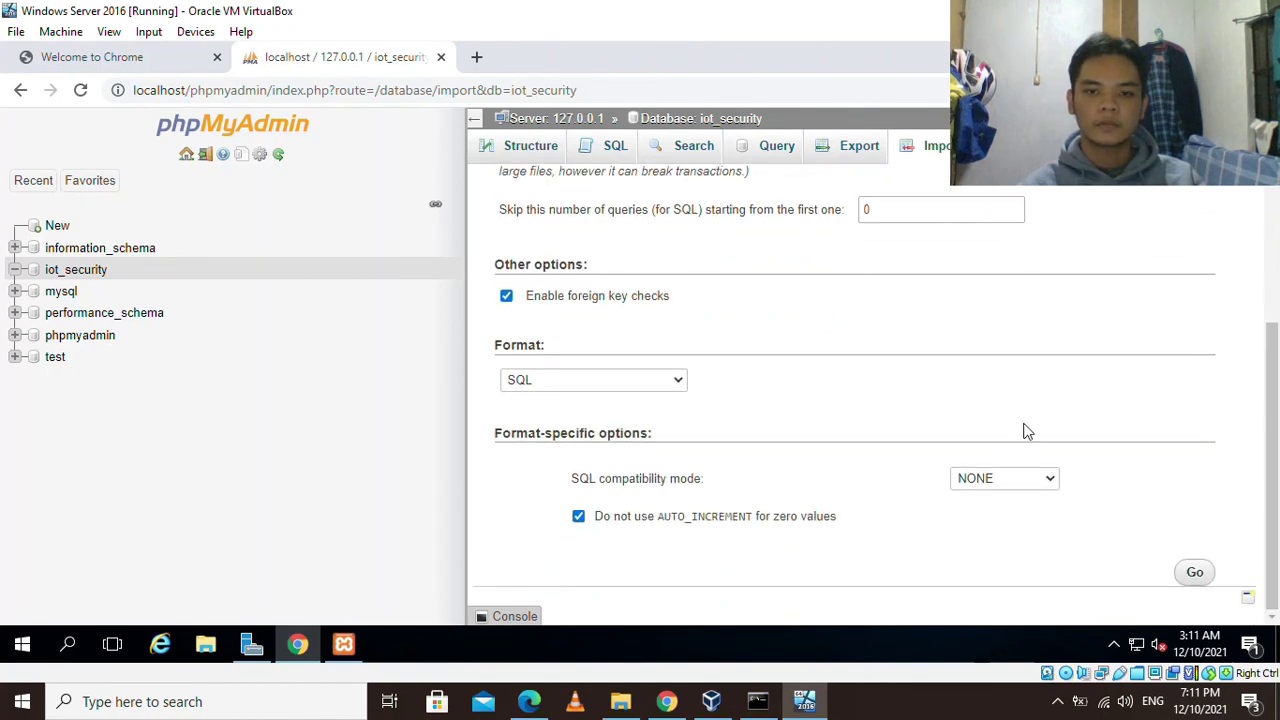
{"action": "left_click", "coordinate": [1195, 575]}
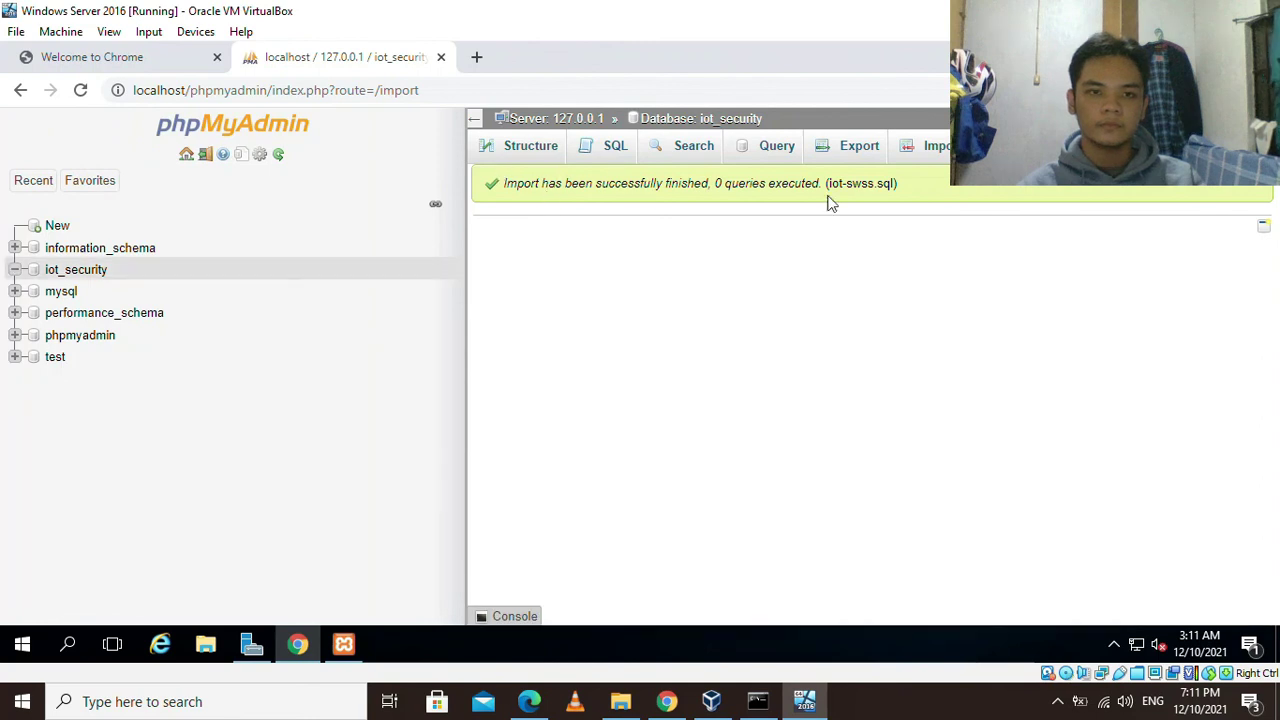
{"action": "left_click_drag", "start_coordinate": [908, 191], "coordinate": [570, 207]}
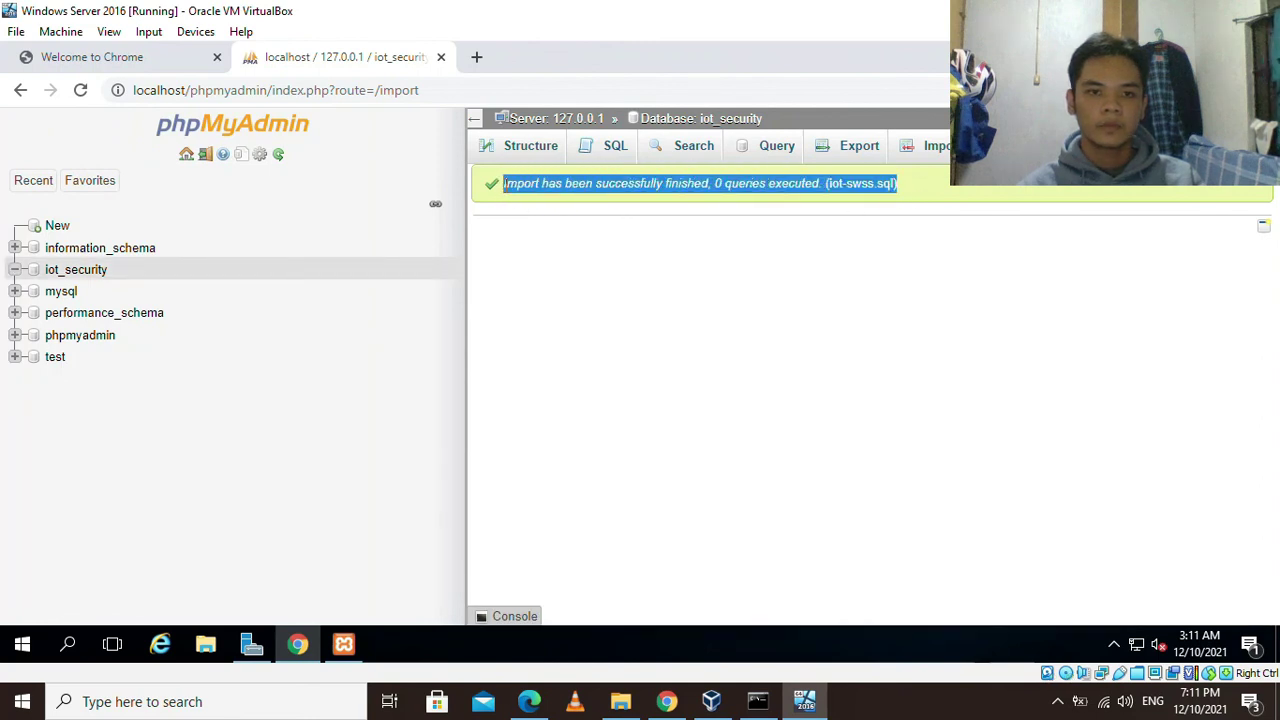
{"action": "left_click", "coordinate": [82, 62]}
{"action": "left_click", "coordinate": [290, 92]}
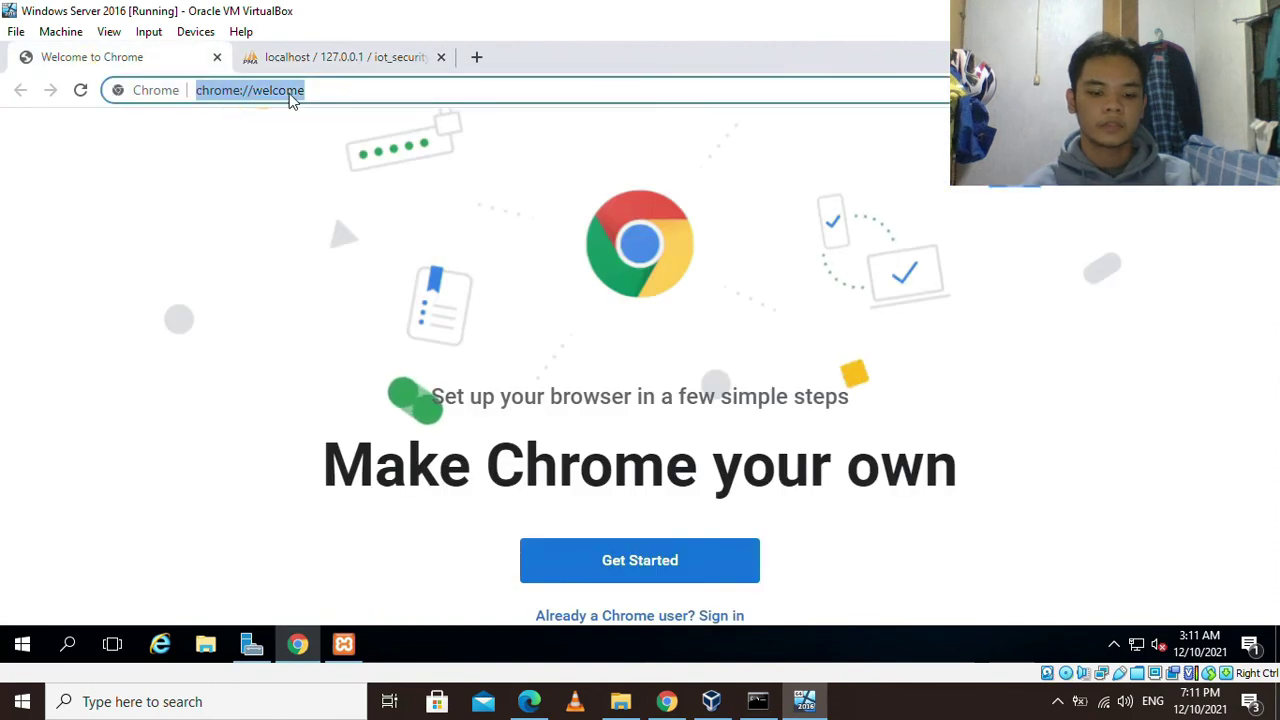